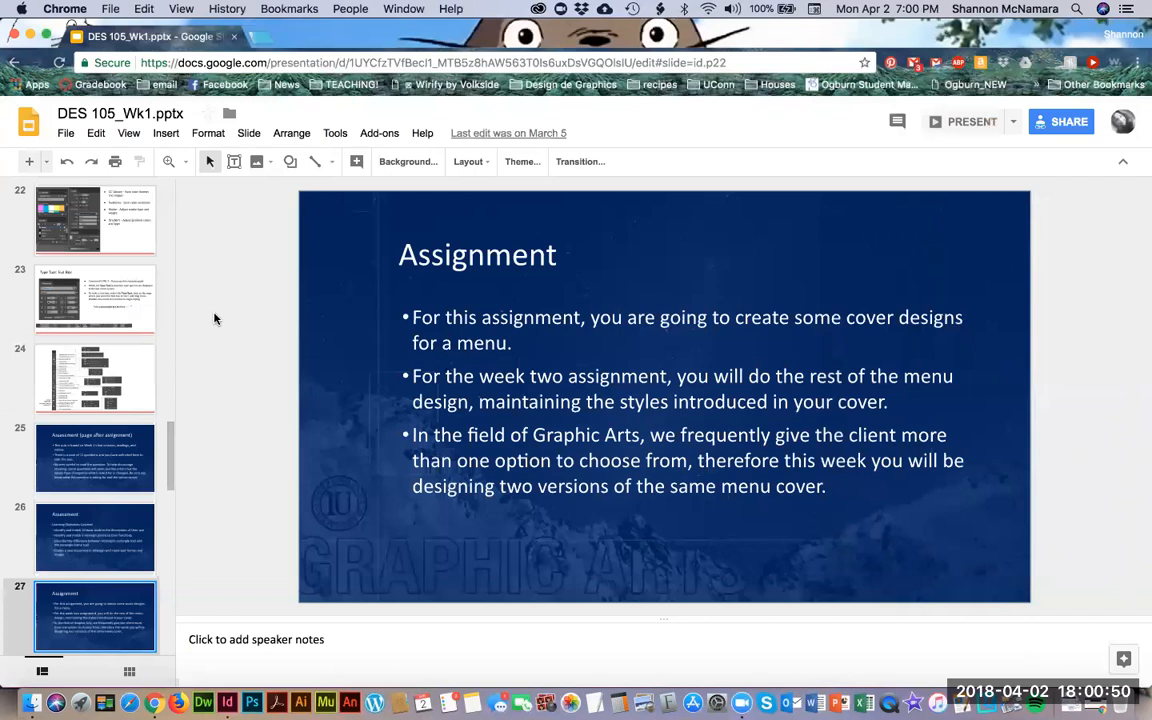
# Step: Switch to the Canvas course home page and open the Week 1 Assignment
pyautogui.press('super+grave')
pyautogui.scroll(-1, 799, 463)
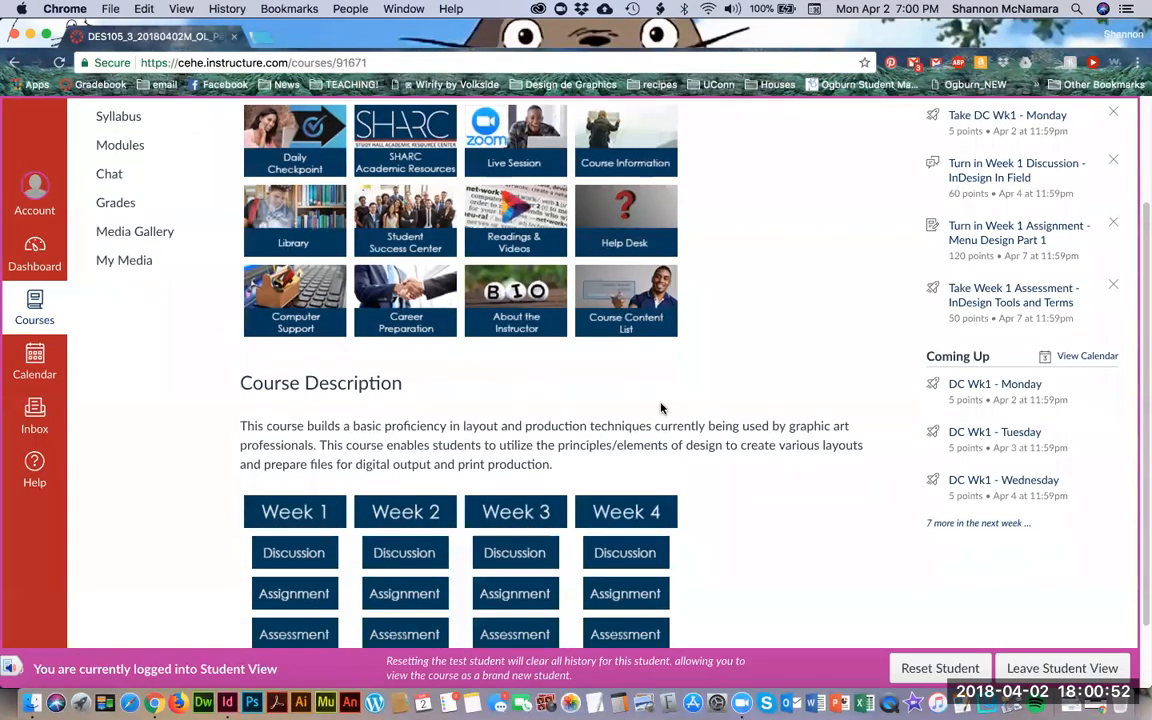
pyautogui.scroll(-1, 400, 500)
pyautogui.click(288, 578)
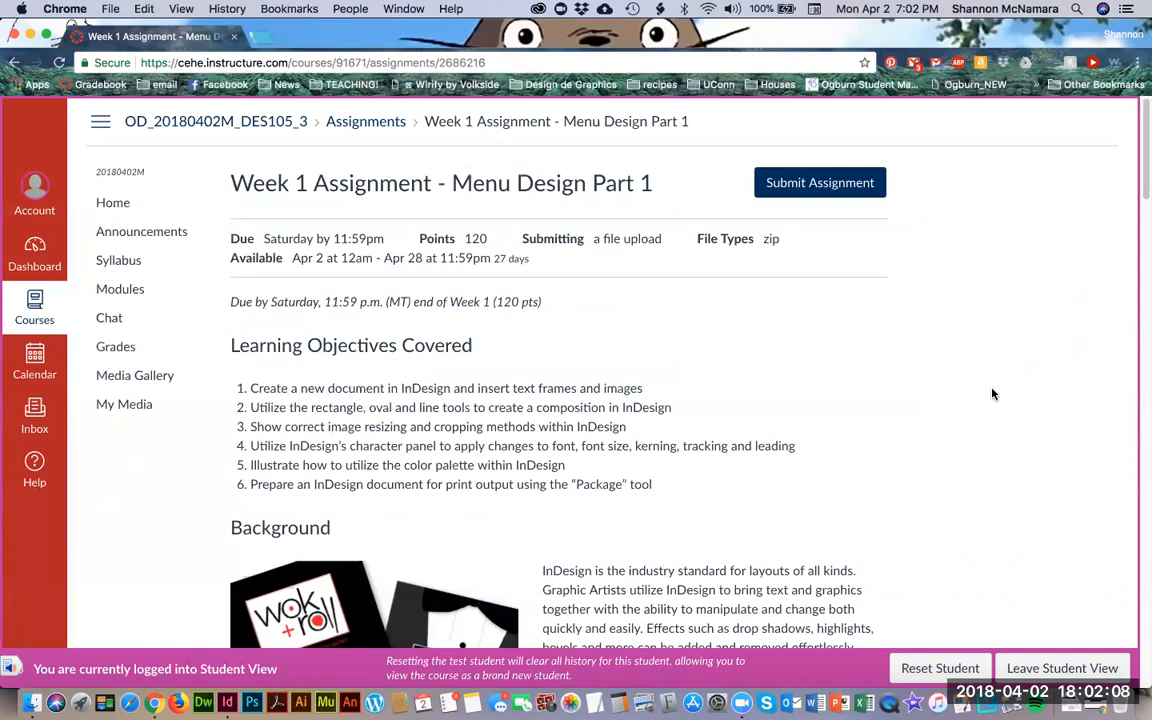
# Step: Read the assignment's Learning Objectives and Background sections, highlighting the objective about preparing a document with the "Package" tool
pyautogui.scroll(-2, 820, 357)
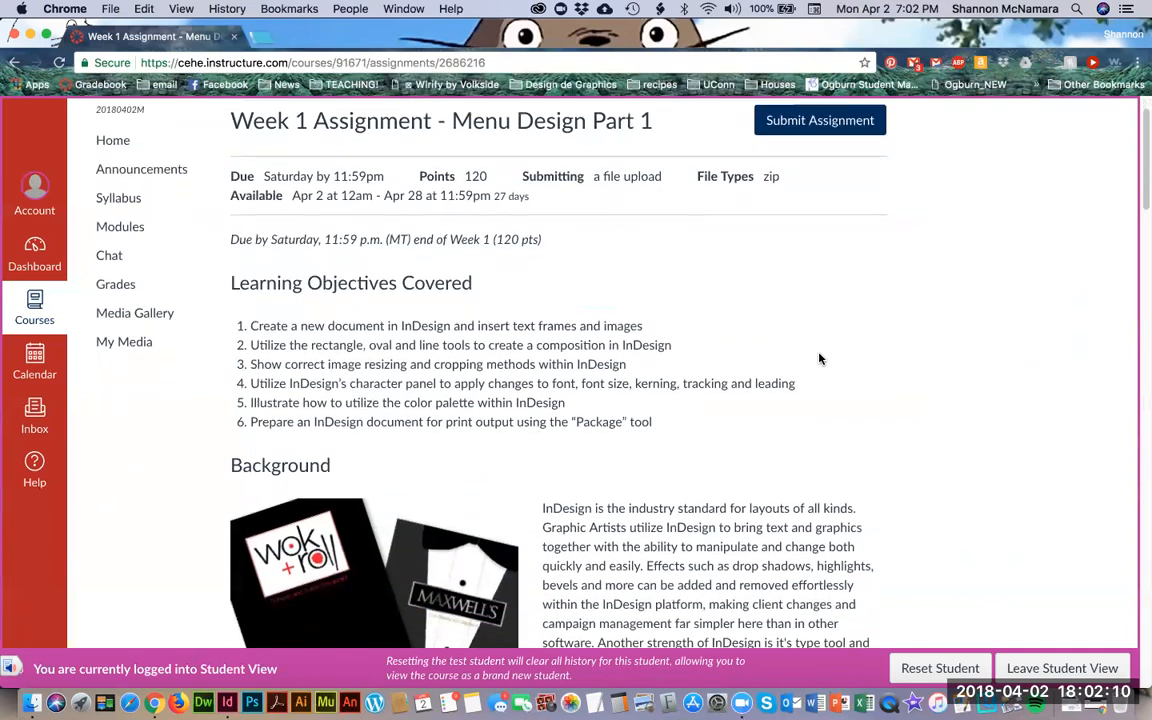
pyautogui.scroll(-3, 1067, 352)
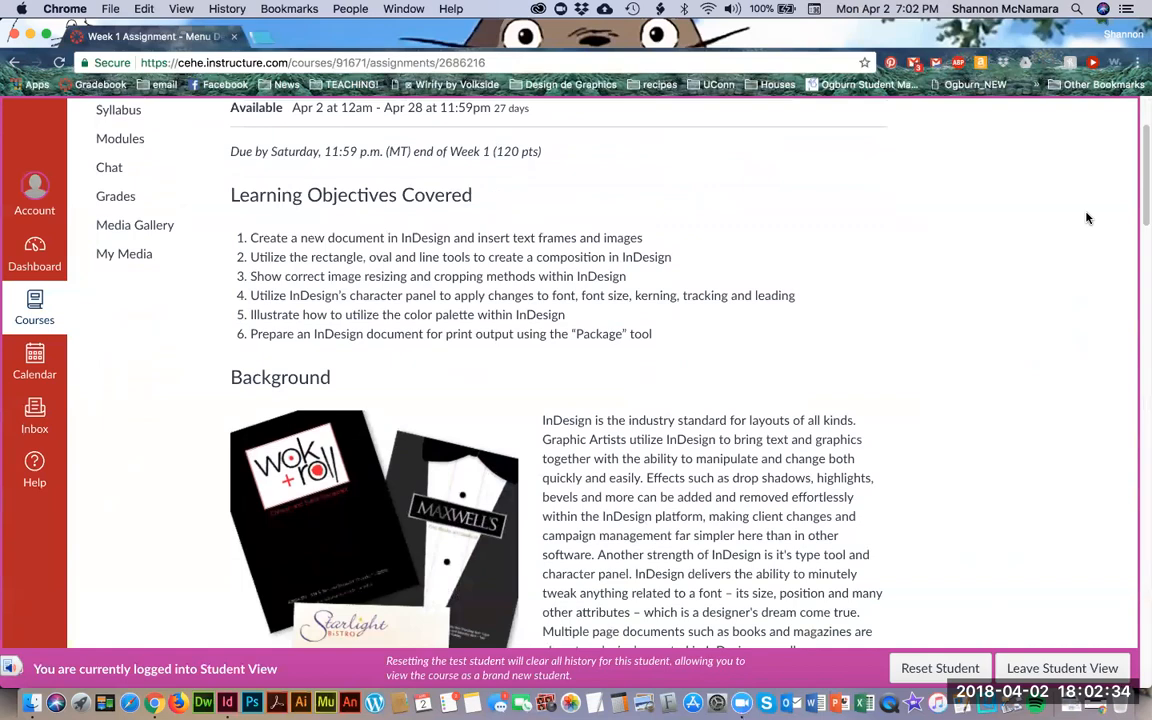
pyautogui.scroll(-3, 944, 352)
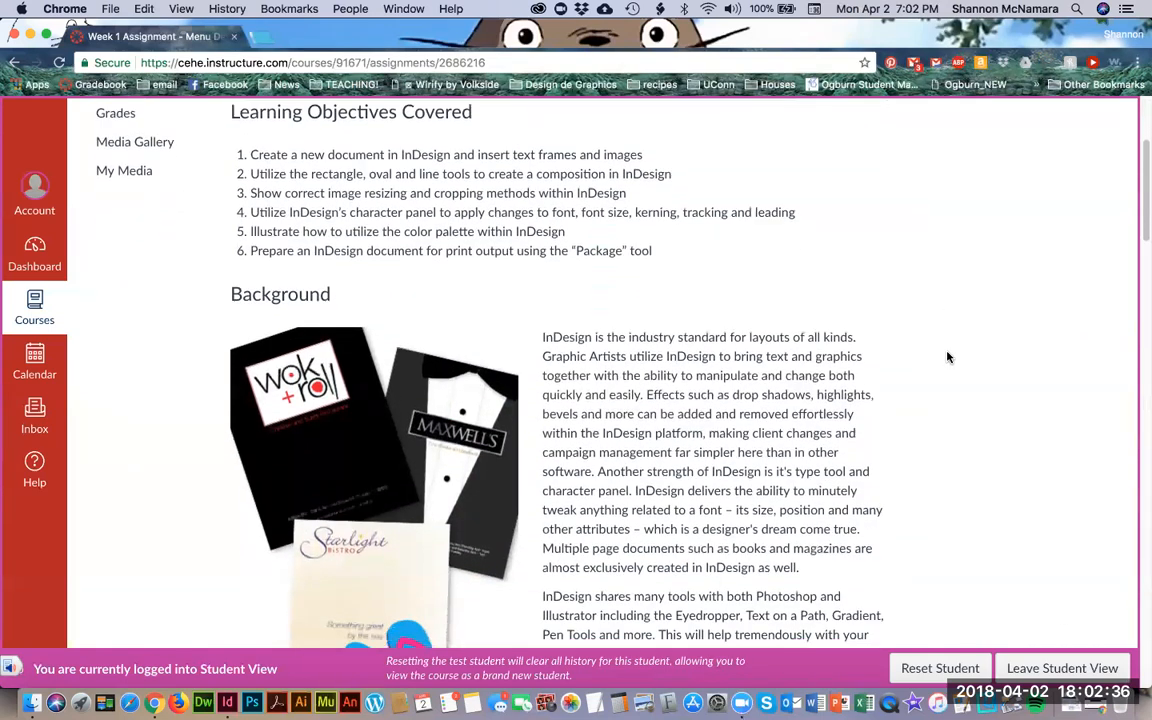
pyautogui.scroll(-3, 947, 357)
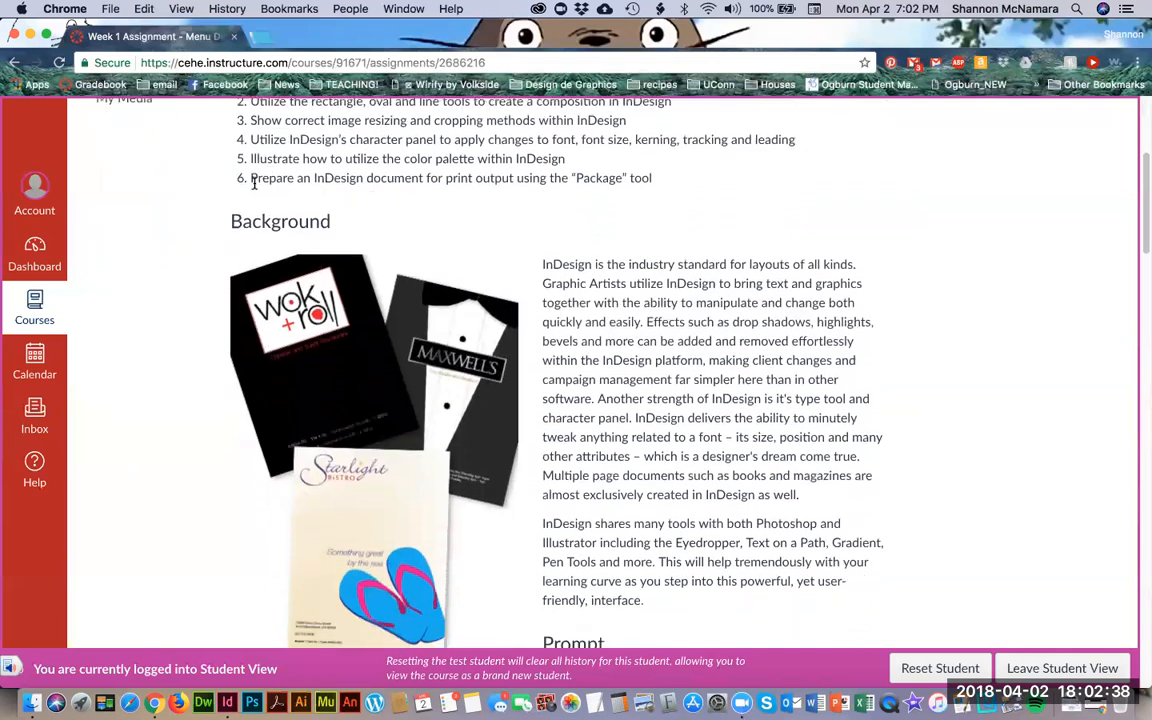
pyautogui.moveTo(251, 180); pyautogui.dragTo(681, 183)
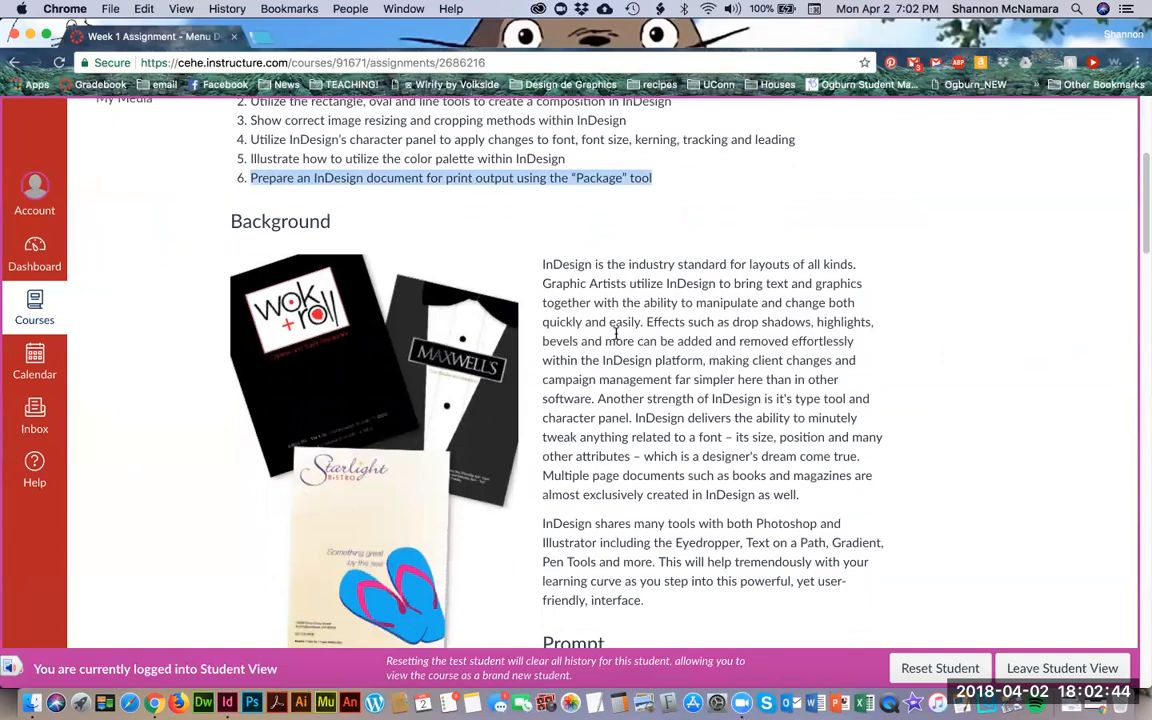
pyautogui.click(689, 323)
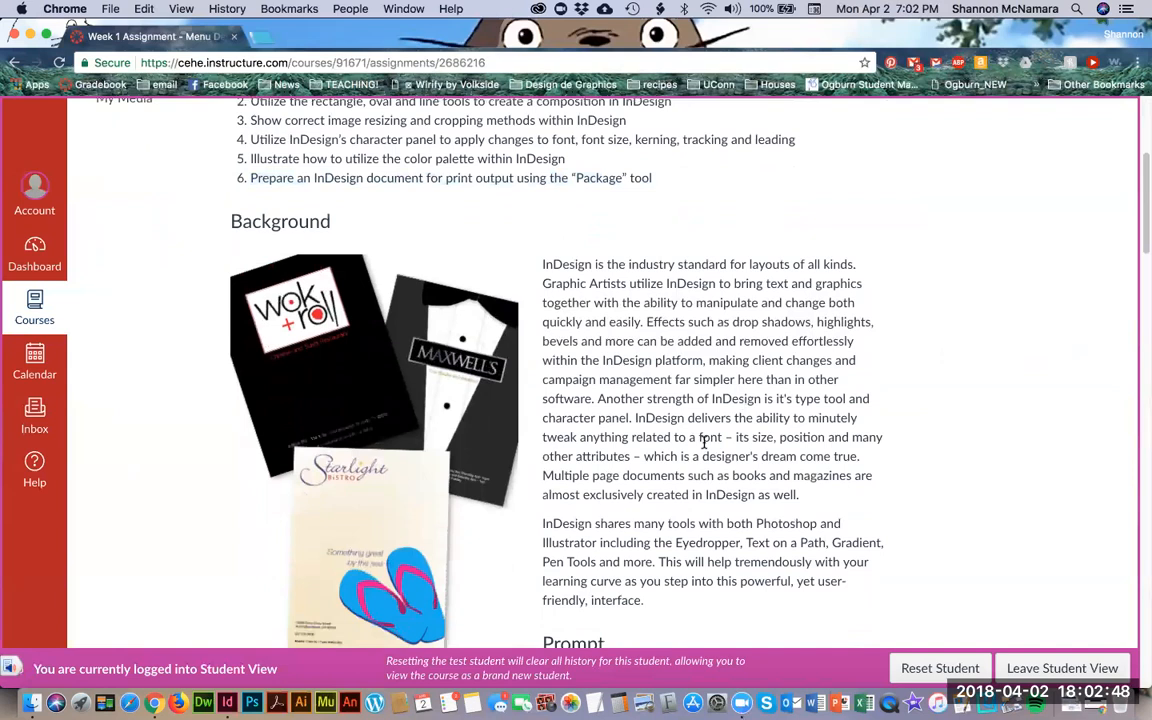
# Step: Switch to Finder and look through the files in the Downloads folder
pyautogui.click(32, 703)
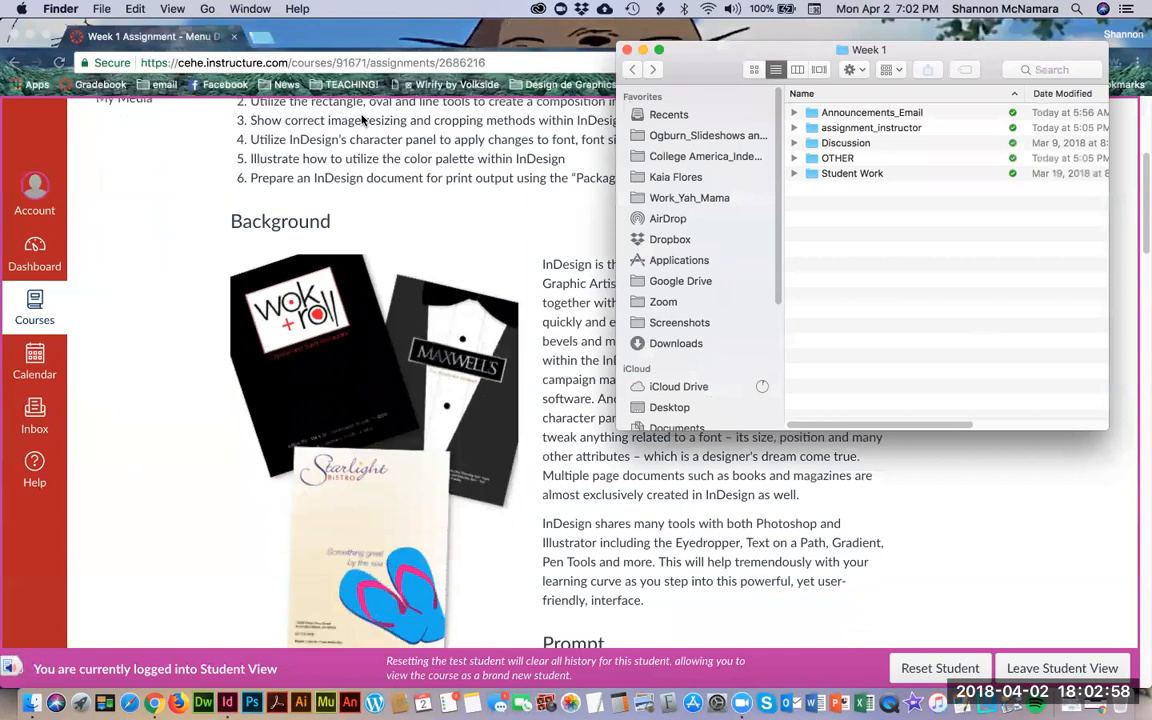
pyautogui.click(671, 345)
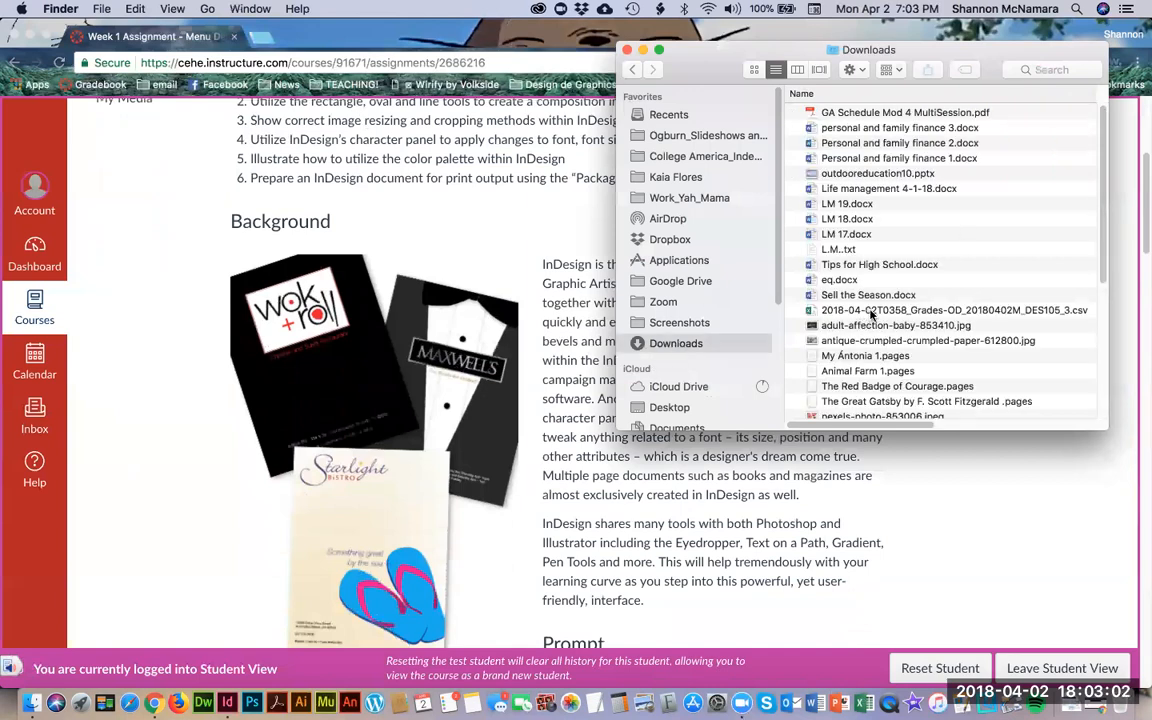
pyautogui.scroll(-10, 919, 228)
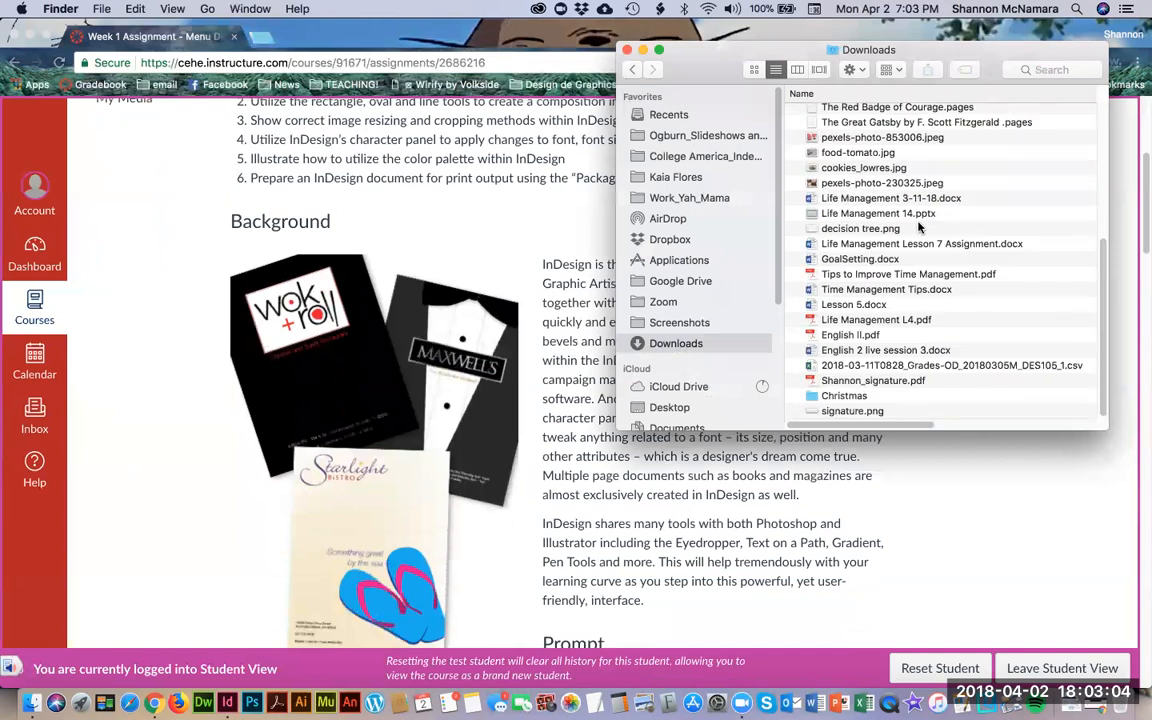
pyautogui.scroll(10, 919, 228)
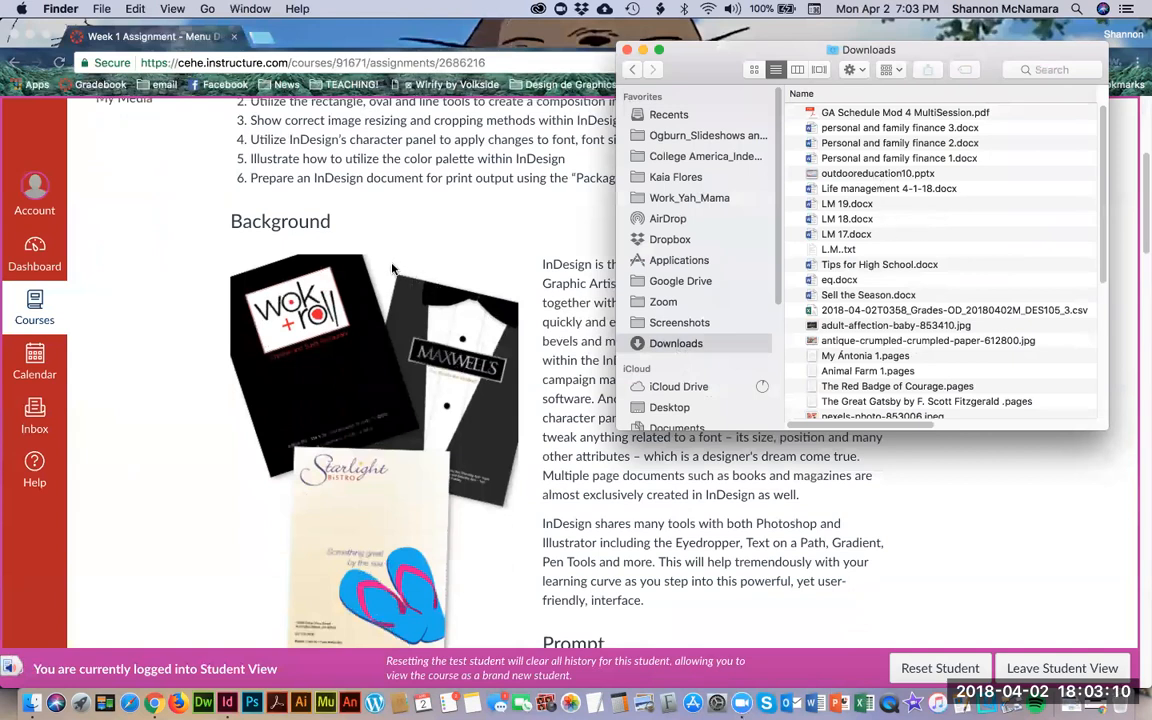
pyautogui.scroll(-5, 997, 165)
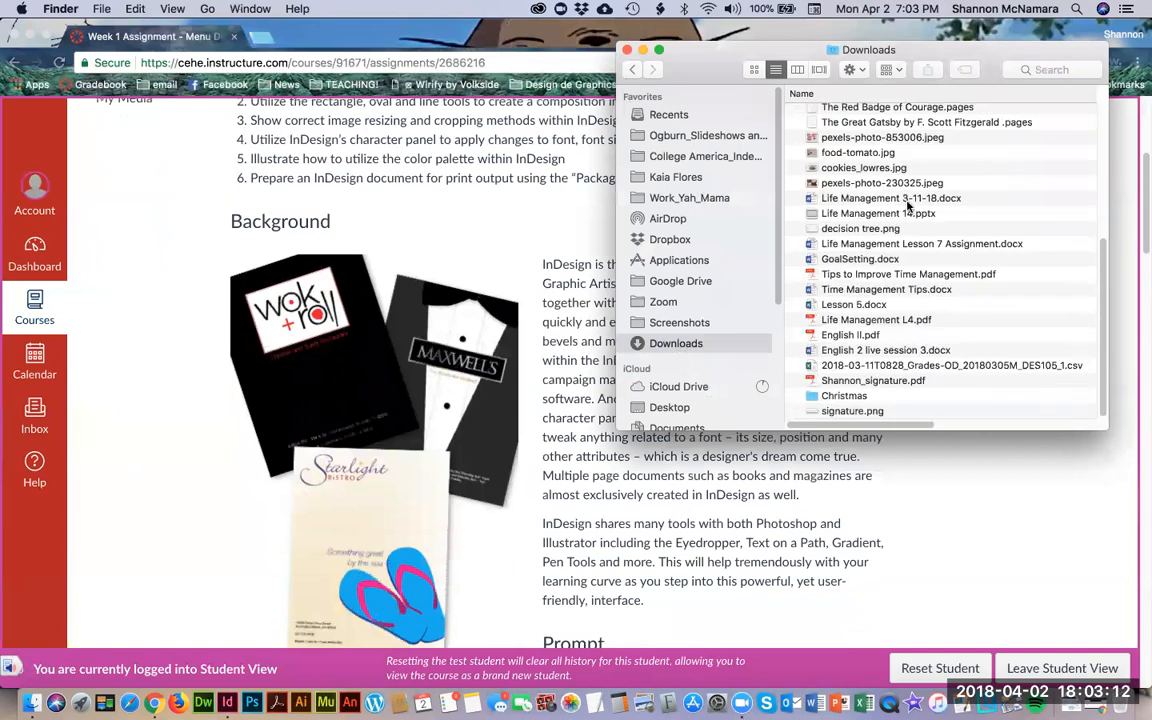
pyautogui.scroll(5, 866, 362)
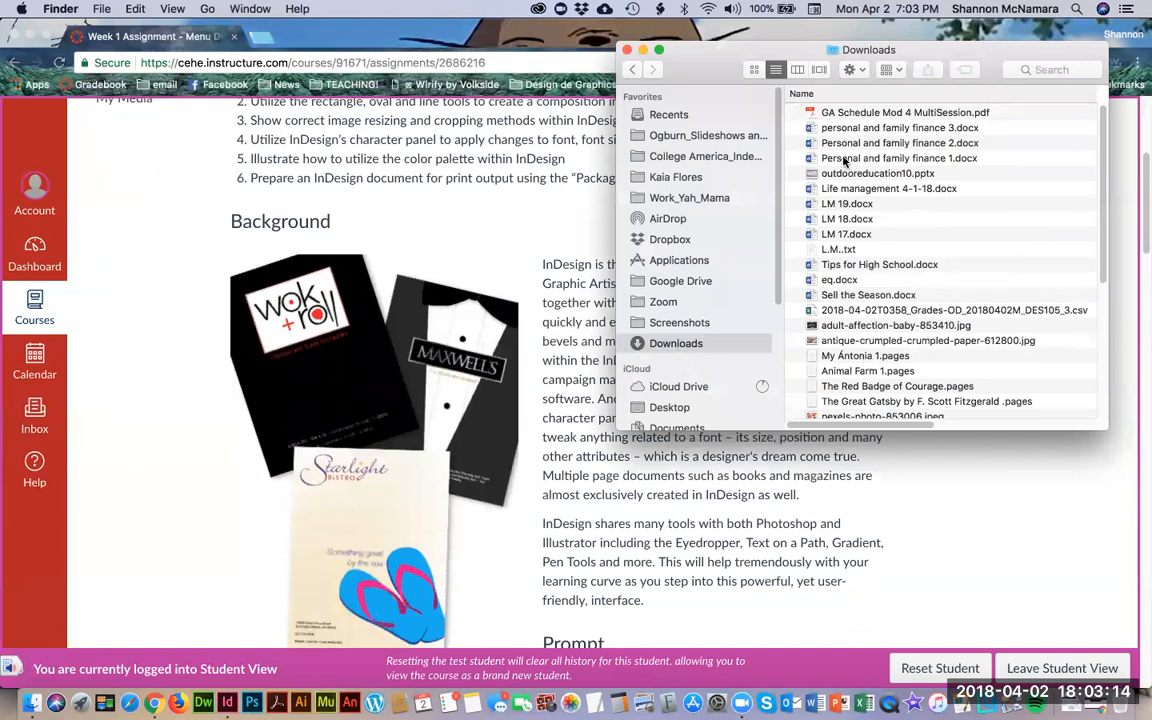
# Step: Preview the images adult-affection-baby-853410.jpg and antique-crumpled-crumpled-paper-612800.jpg in the Downloads folder
pyautogui.click(880, 328)
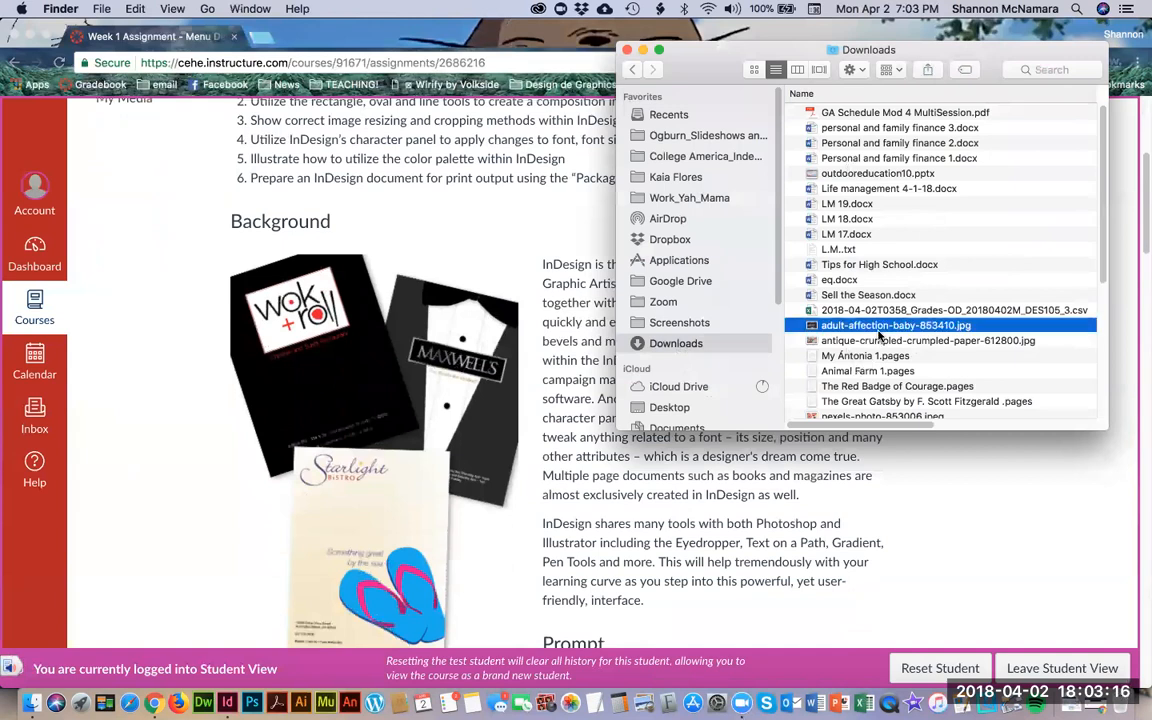
pyautogui.press('space')
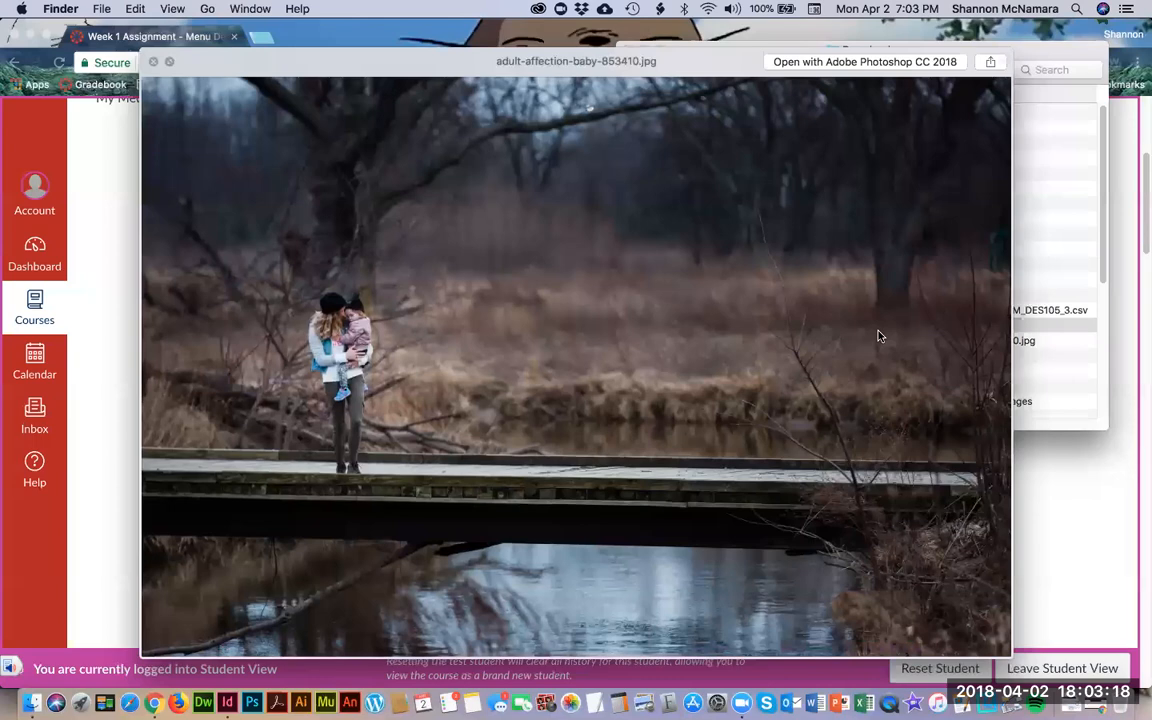
pyautogui.press('Down')
pyautogui.press('space')
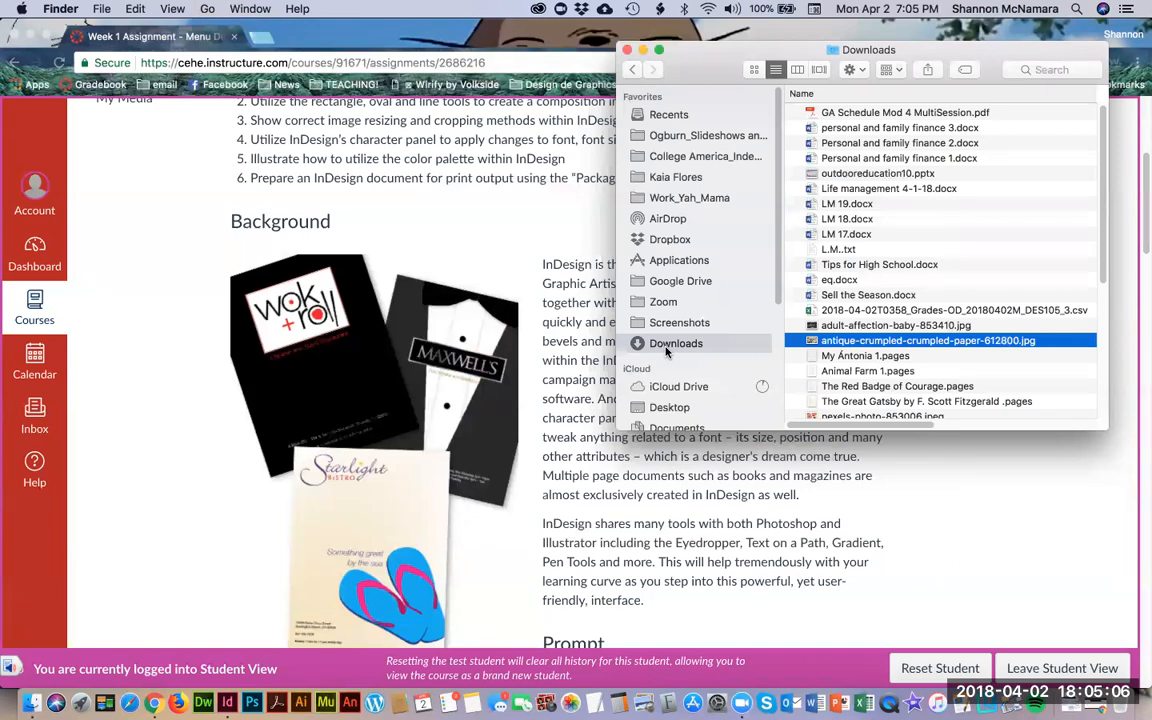
# Step: Open the DES105 folder inside Mod 4 of the College America_Independence University folder
pyautogui.click(684, 160)
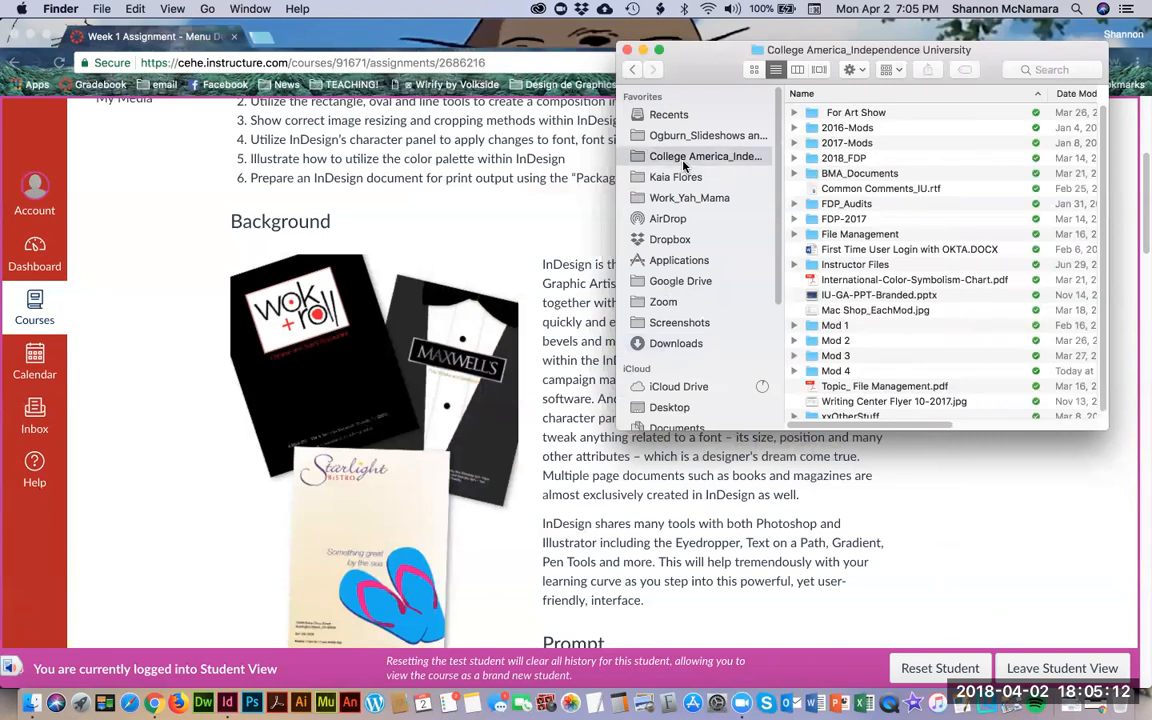
pyautogui.scroll(-1, 846, 324)
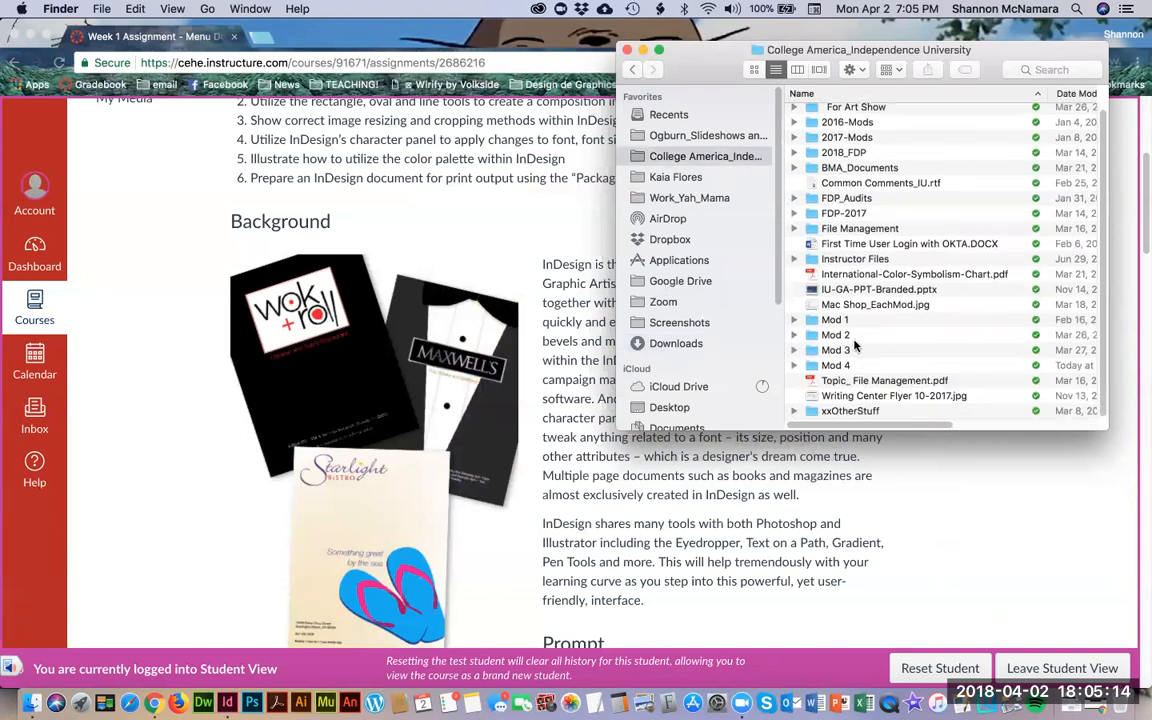
pyautogui.click(838, 366)
pyautogui.doubleClick(843, 368)
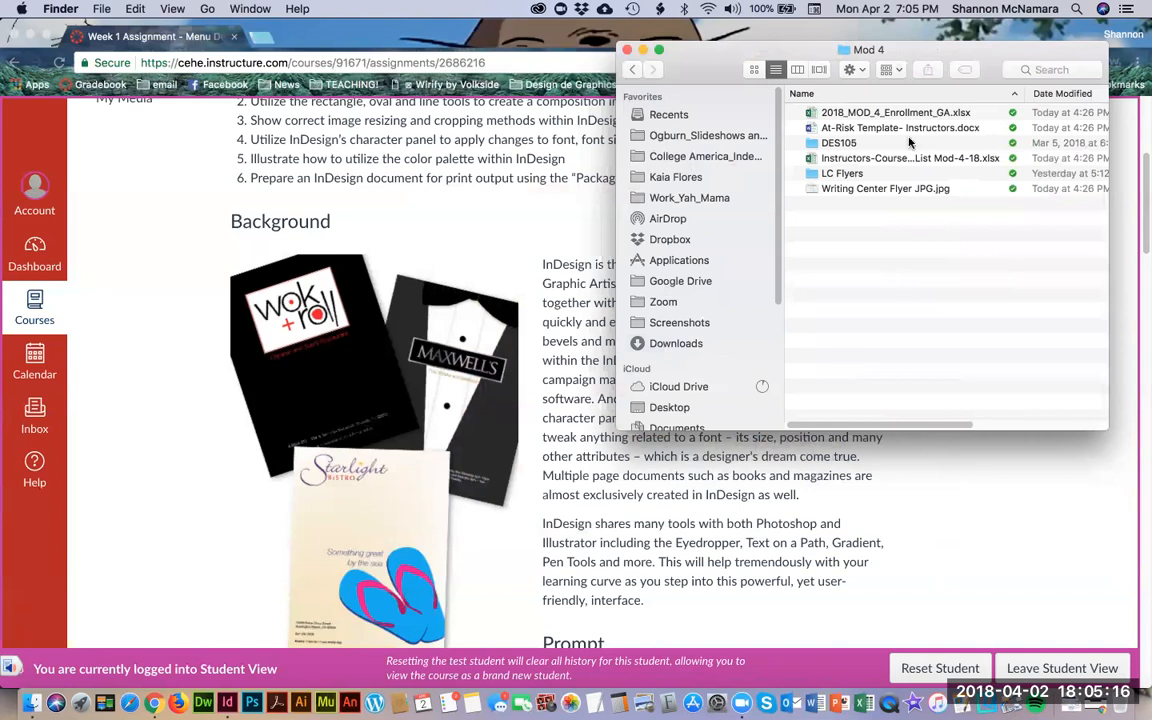
pyautogui.click(836, 145)
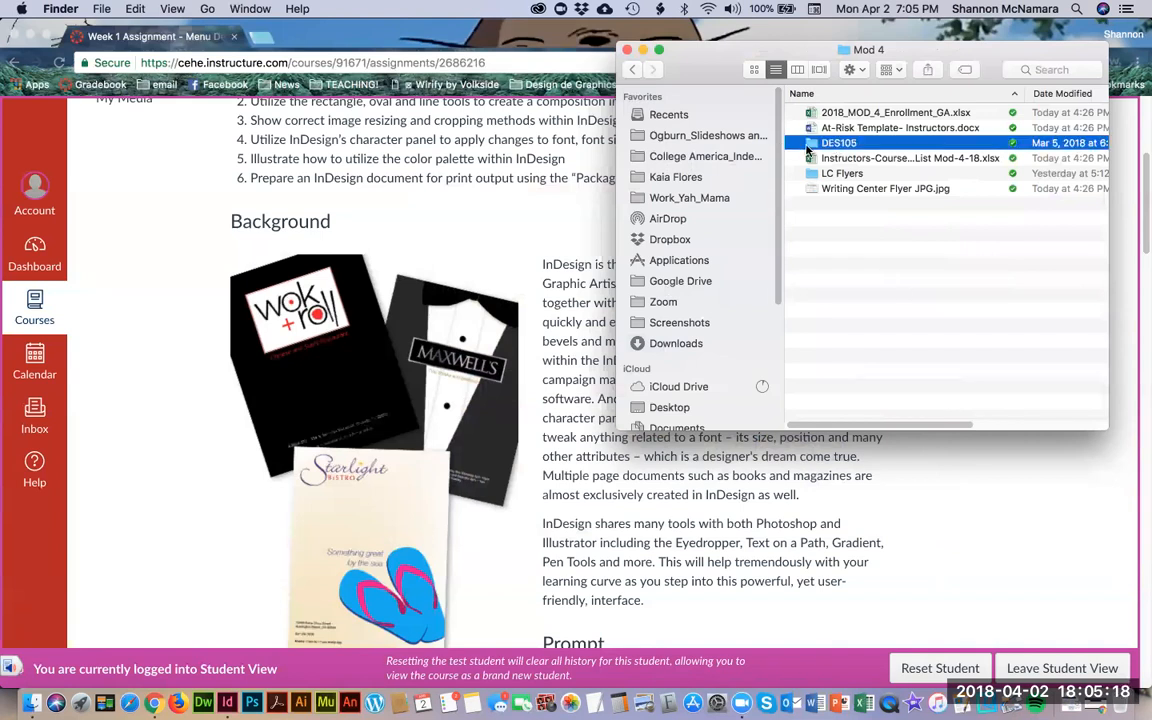
pyautogui.doubleClick(812, 146)
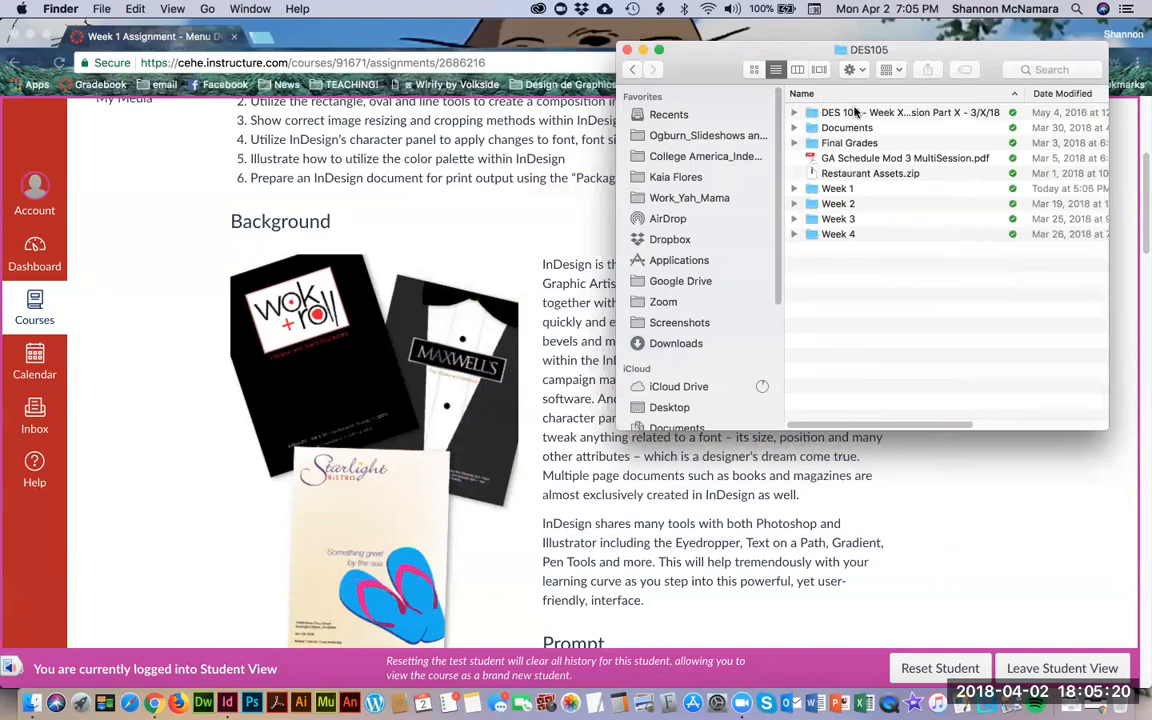
# Step: Rename the live session template folder in DES105 as "DES 105 - Week X Live Session Part X - 4/X/18"
pyautogui.click(856, 112)
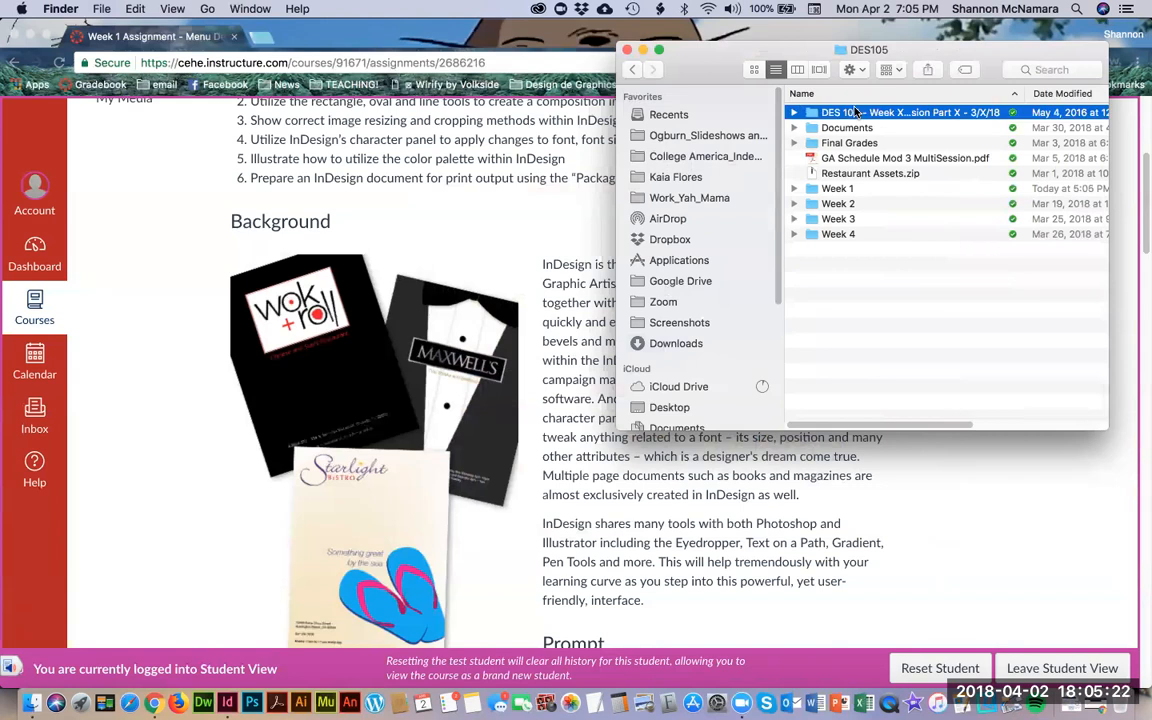
pyautogui.press('space')
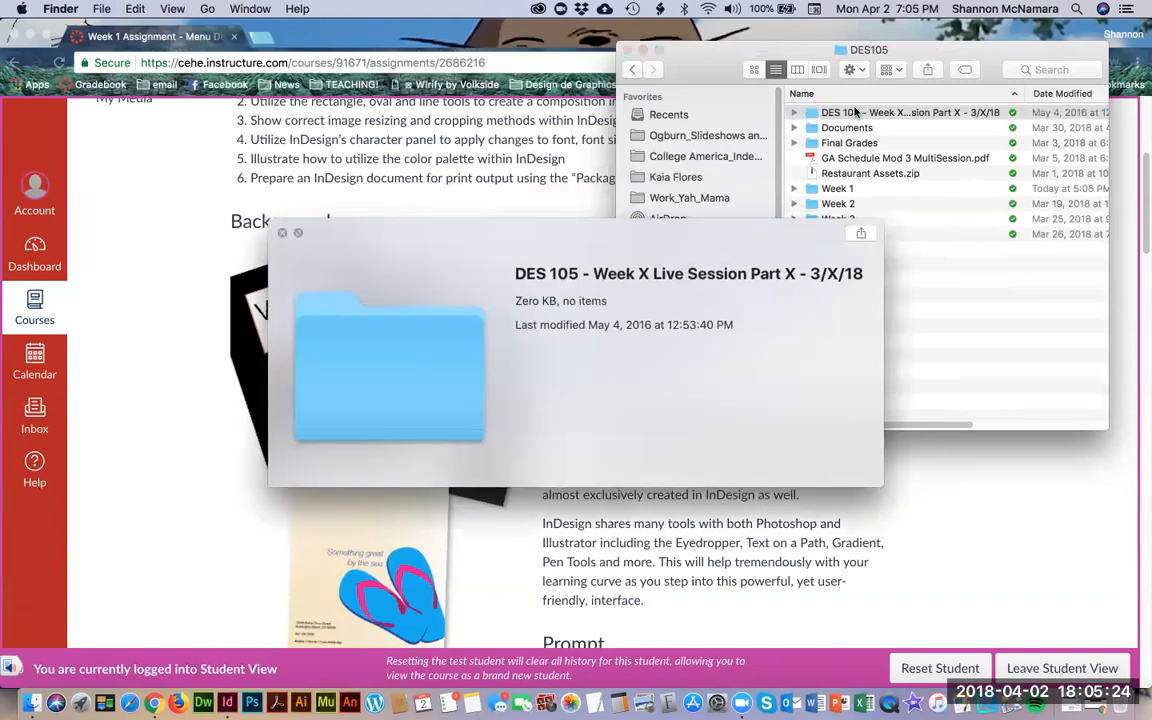
pyautogui.press('space')
pyautogui.press('Return')
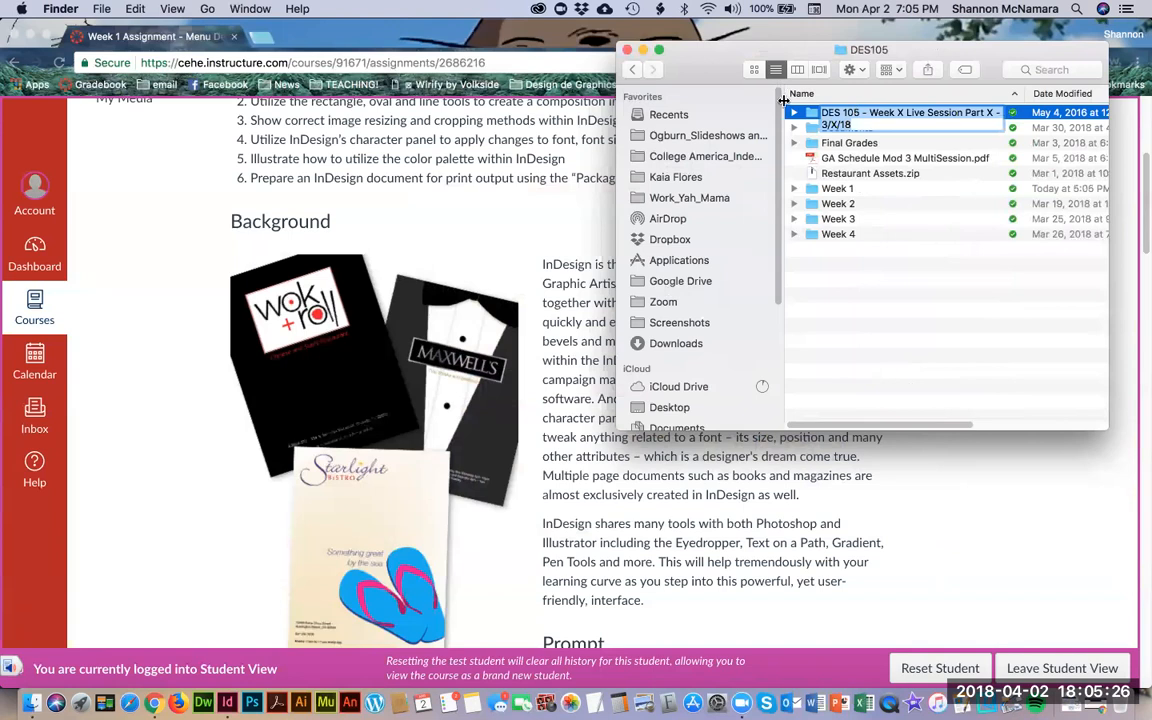
pyautogui.click(828, 123)
pyautogui.press('BackSpace')
pyautogui.write('4')
pyautogui.press('Return')
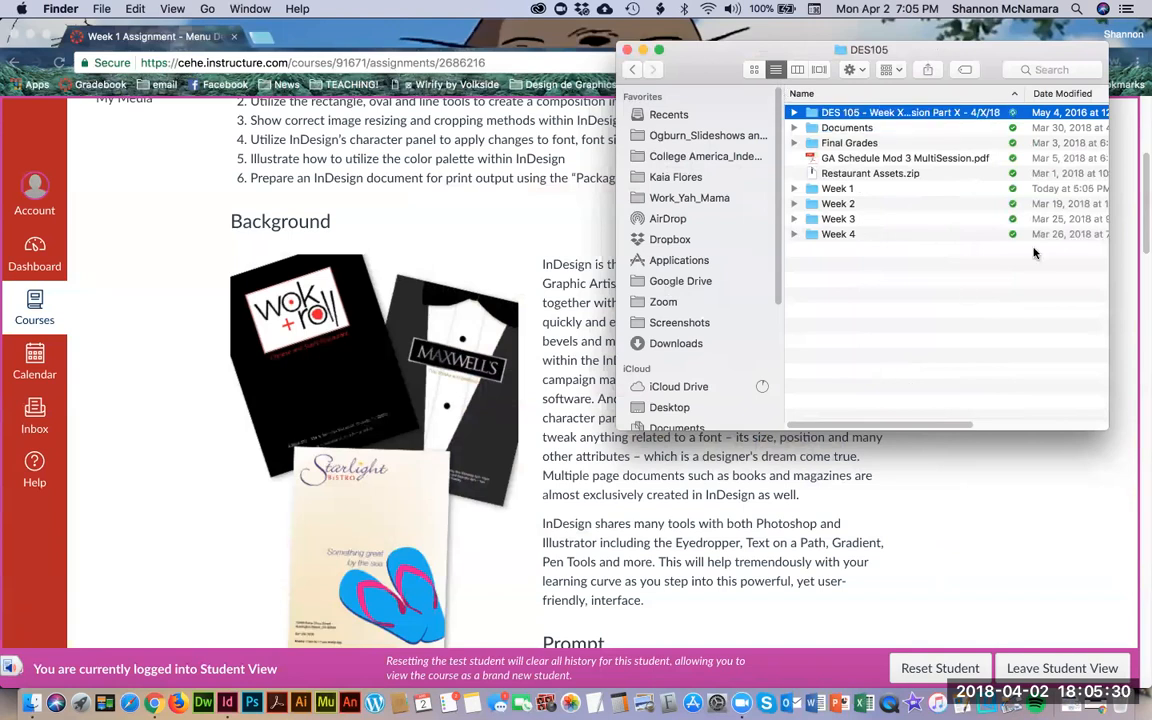
pyautogui.click(968, 113)
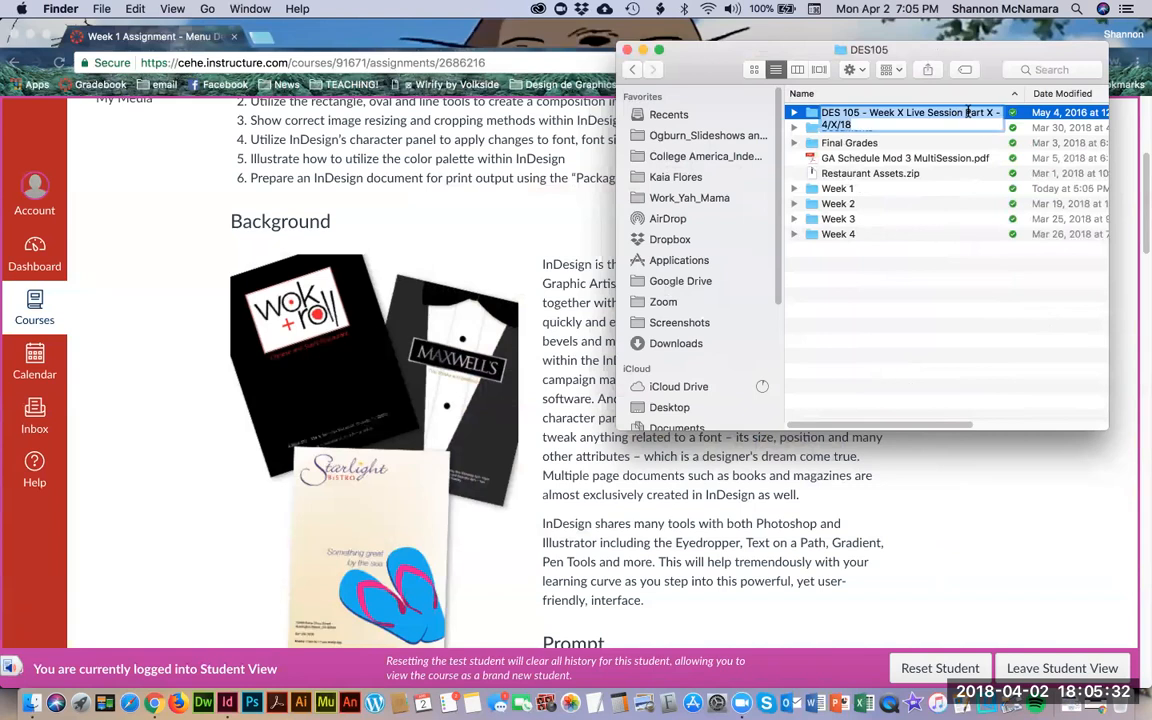
pyautogui.press('Return')
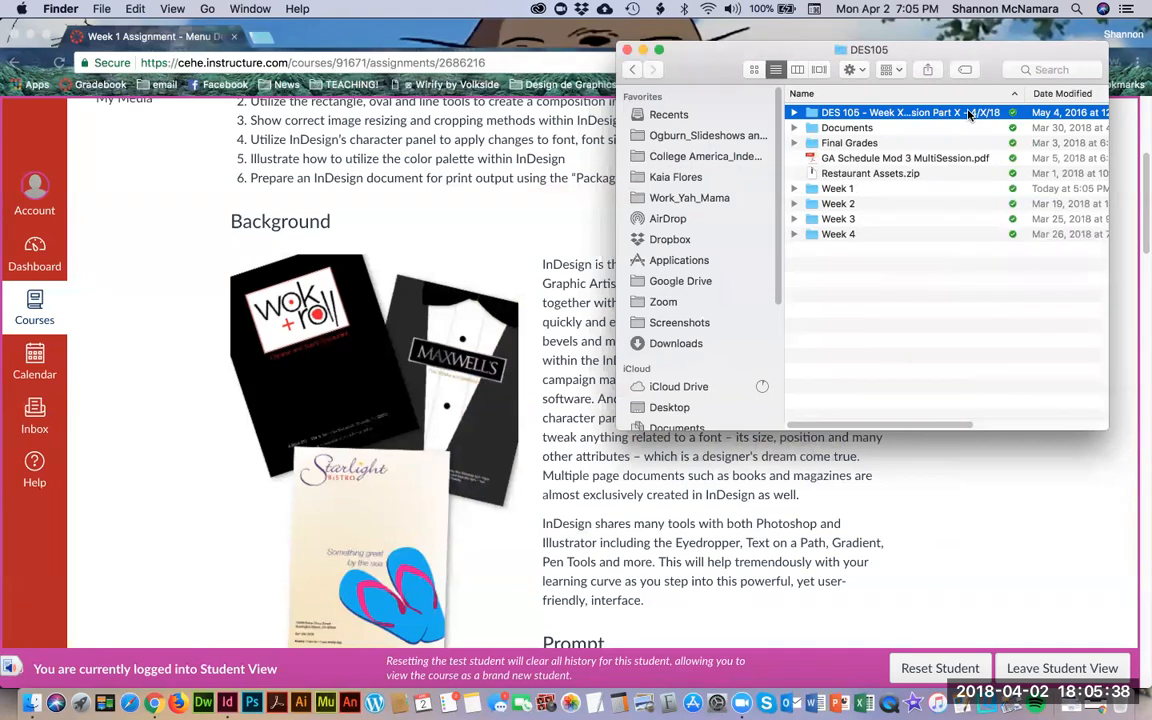
# Step: Check the contents of the Documents folder in DES105 and open the Week 1 folder
pyautogui.click(795, 128)
pyautogui.click(795, 128)
pyautogui.click(840, 146)
pyautogui.click(837, 189)
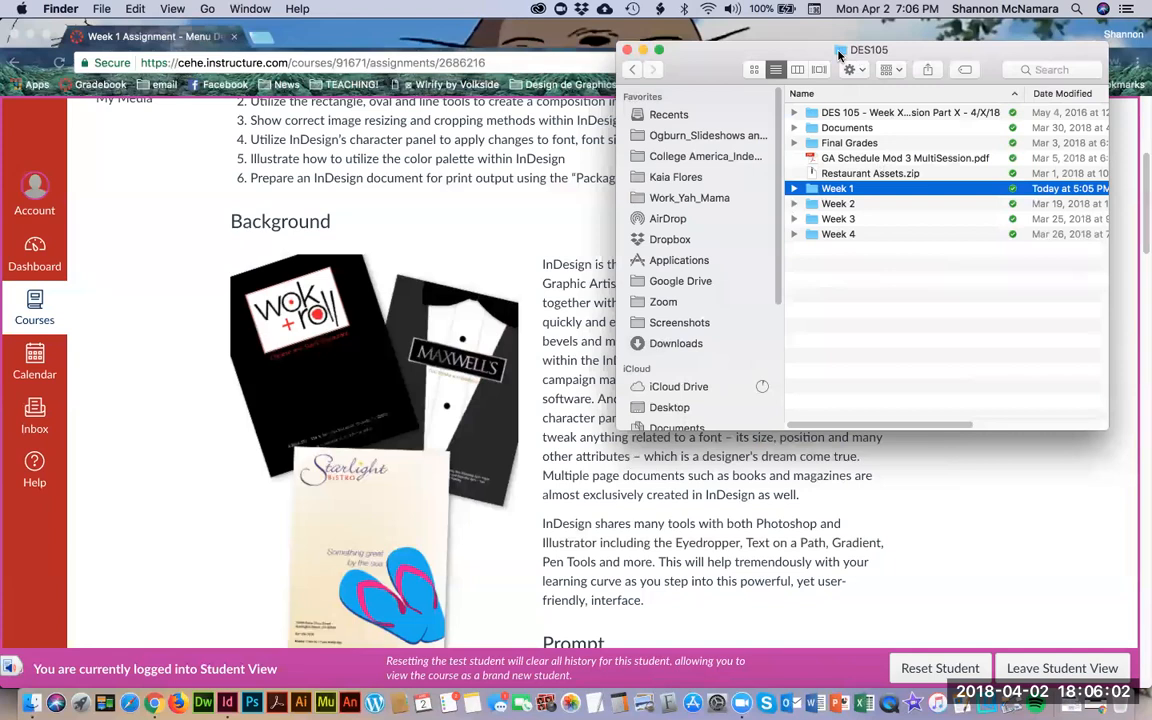
pyautogui.doubleClick(810, 193)
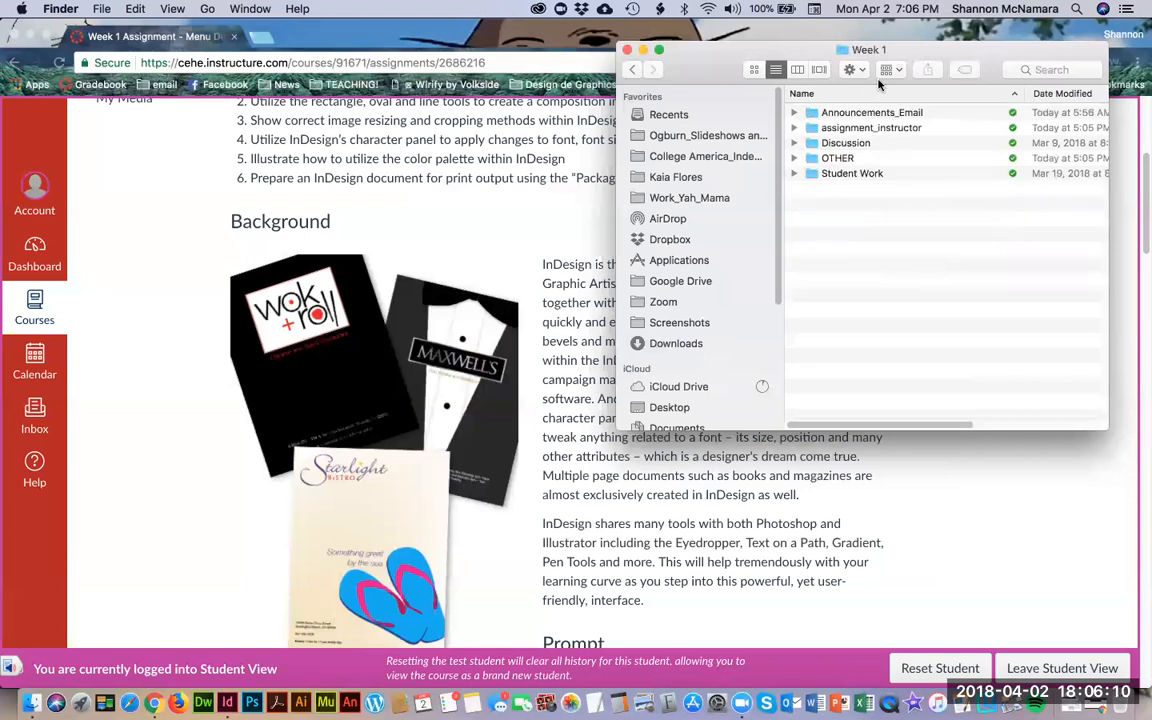
# Step: Examine the Discussion and assignment_instructor subfolders of Week 1, including MY ASSIGNMENT, and return to the DES105 folder
pyautogui.click(792, 142)
pyautogui.click(792, 142)
pyautogui.click(811, 130)
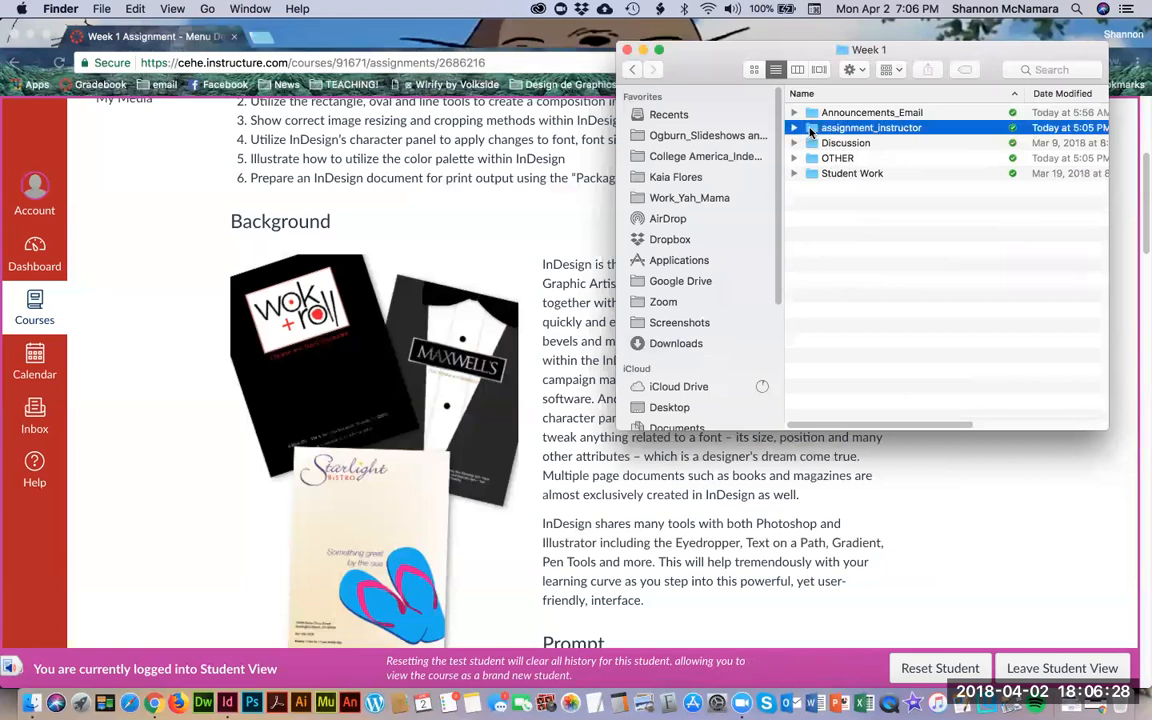
pyautogui.doubleClick(811, 130)
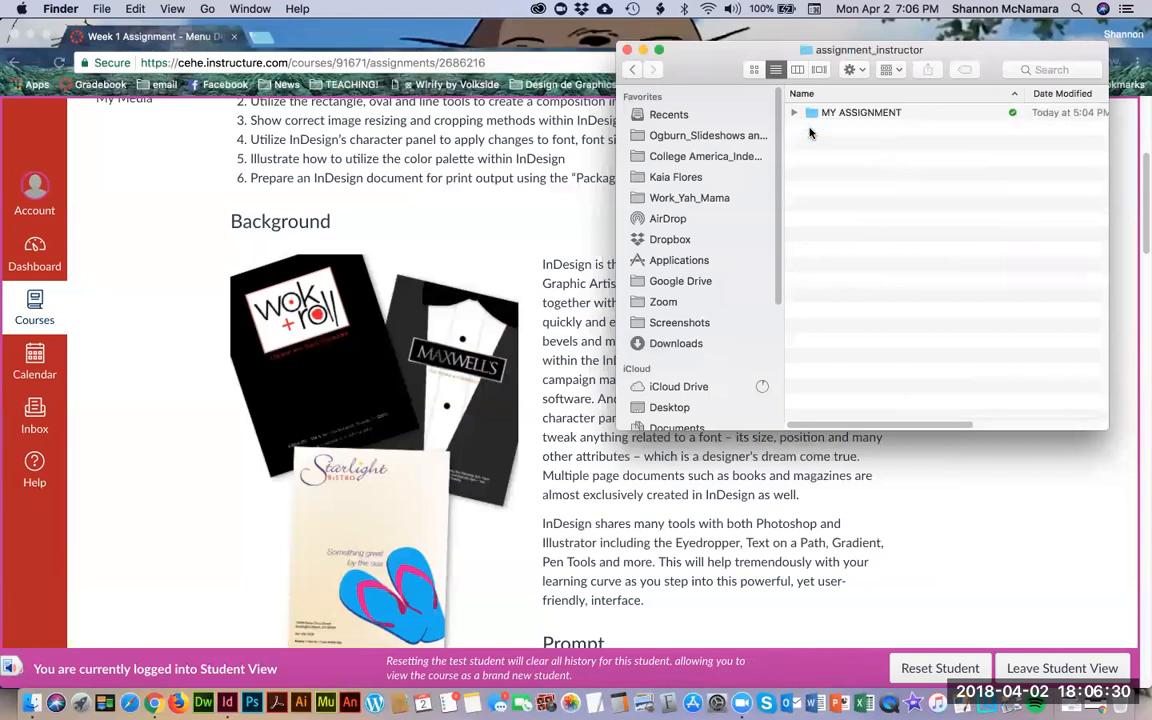
pyautogui.click(792, 115)
pyautogui.click(792, 115)
pyautogui.click(632, 70)
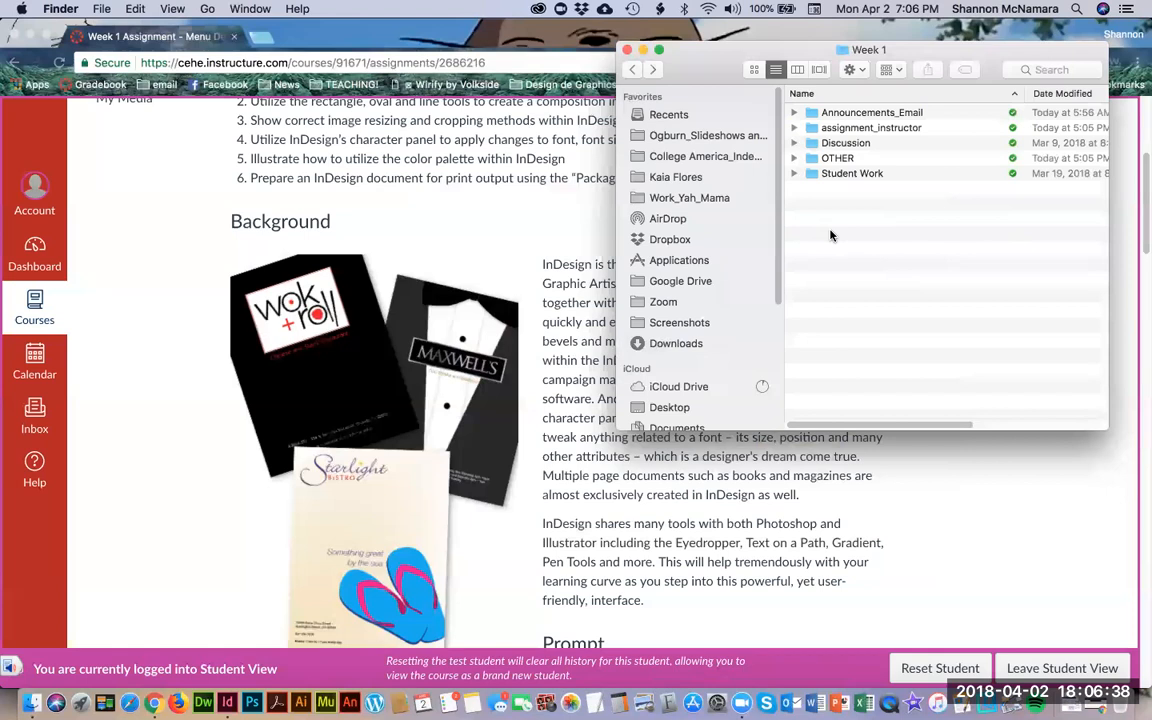
pyautogui.click(812, 162)
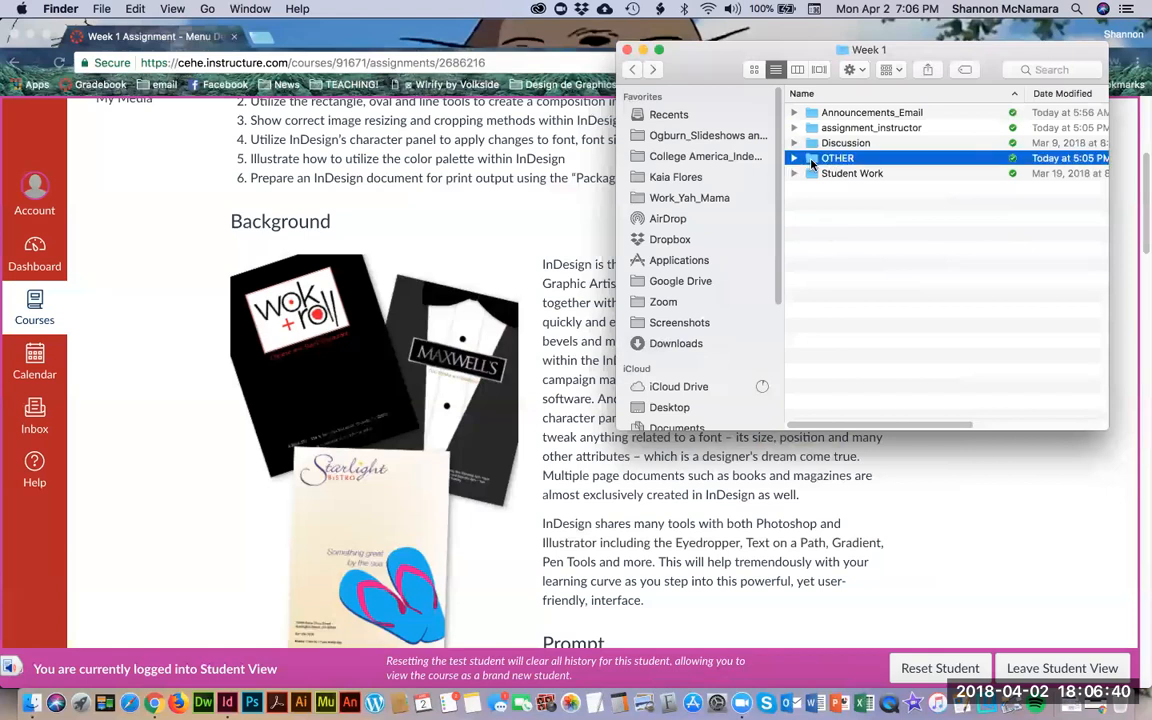
pyautogui.click(631, 70)
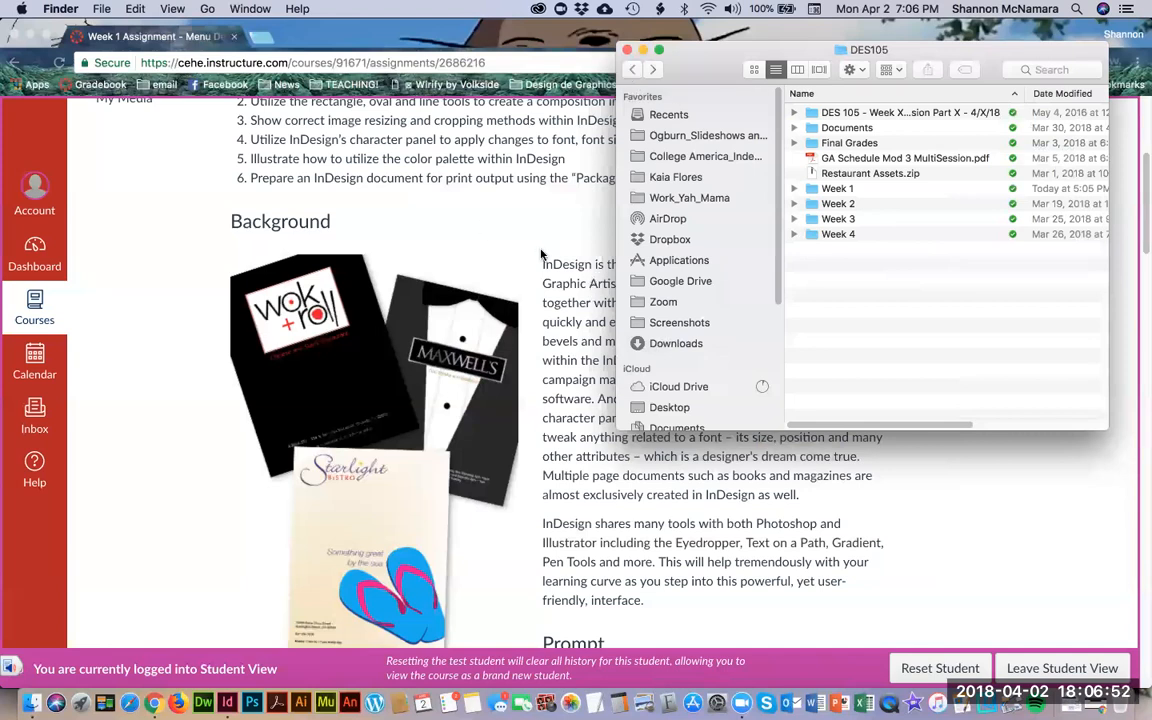
# Step: Switch back to the Week 1 assignment page in Chrome and read through its background, prompt and restaurant choices
pyautogui.click(484, 212)
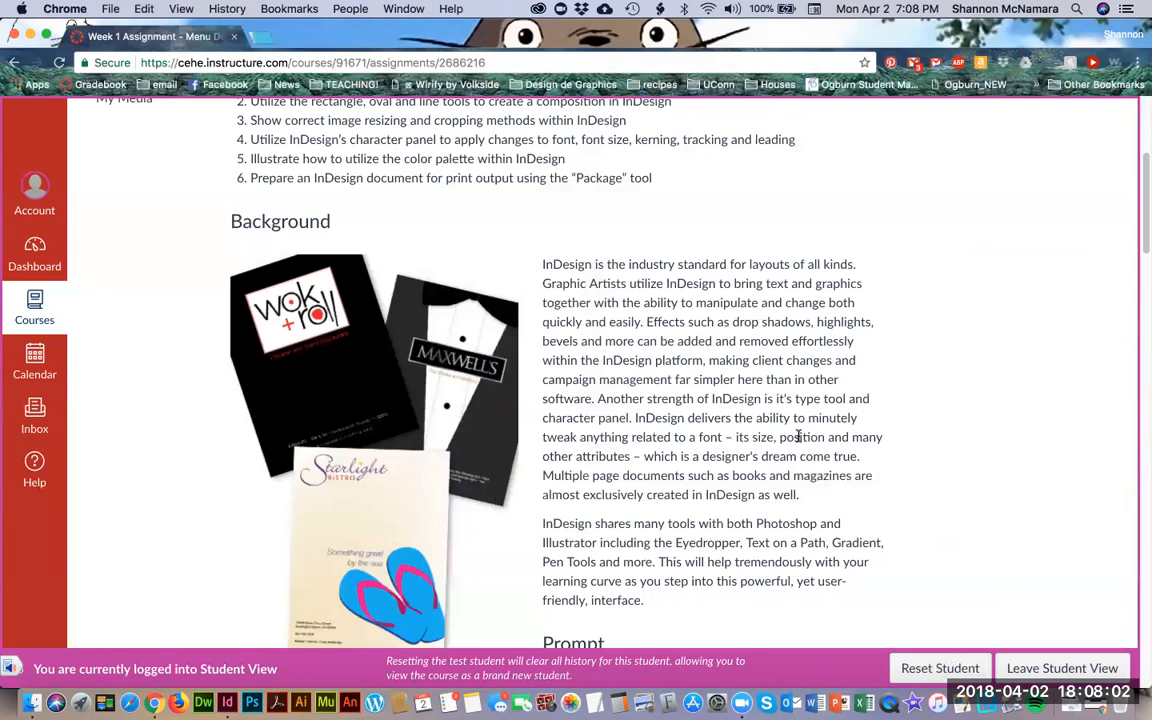
pyautogui.scroll(-3, 707, 337)
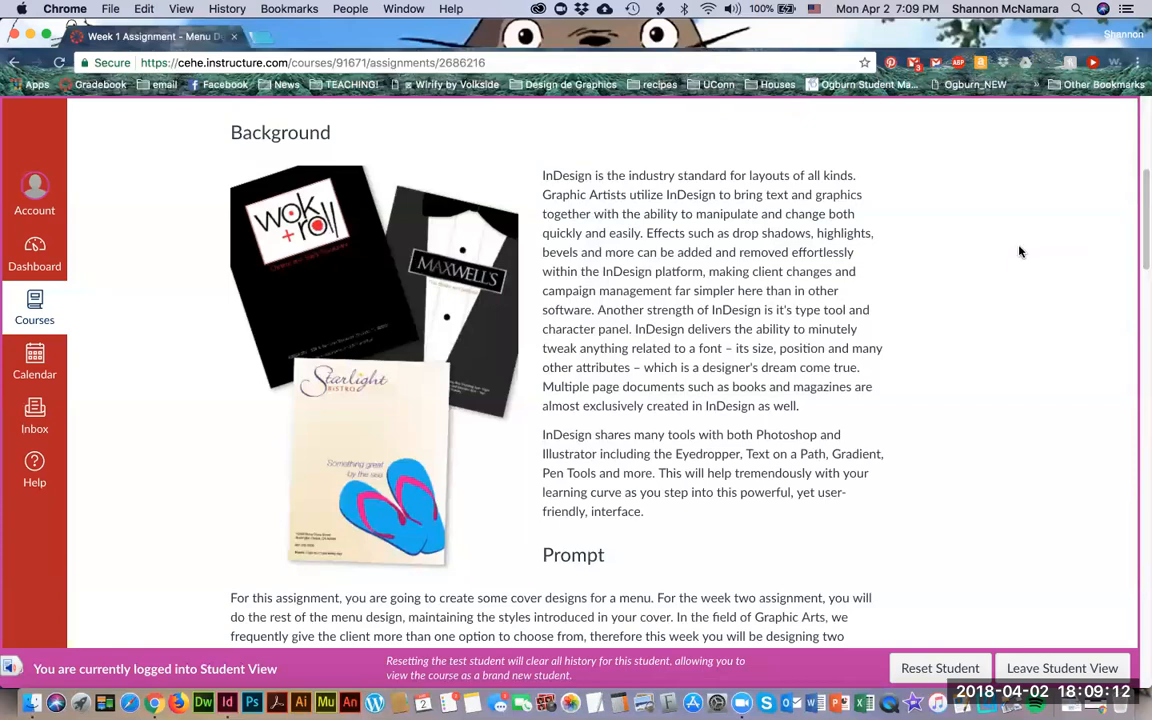
pyautogui.scroll(-5, 1020, 251)
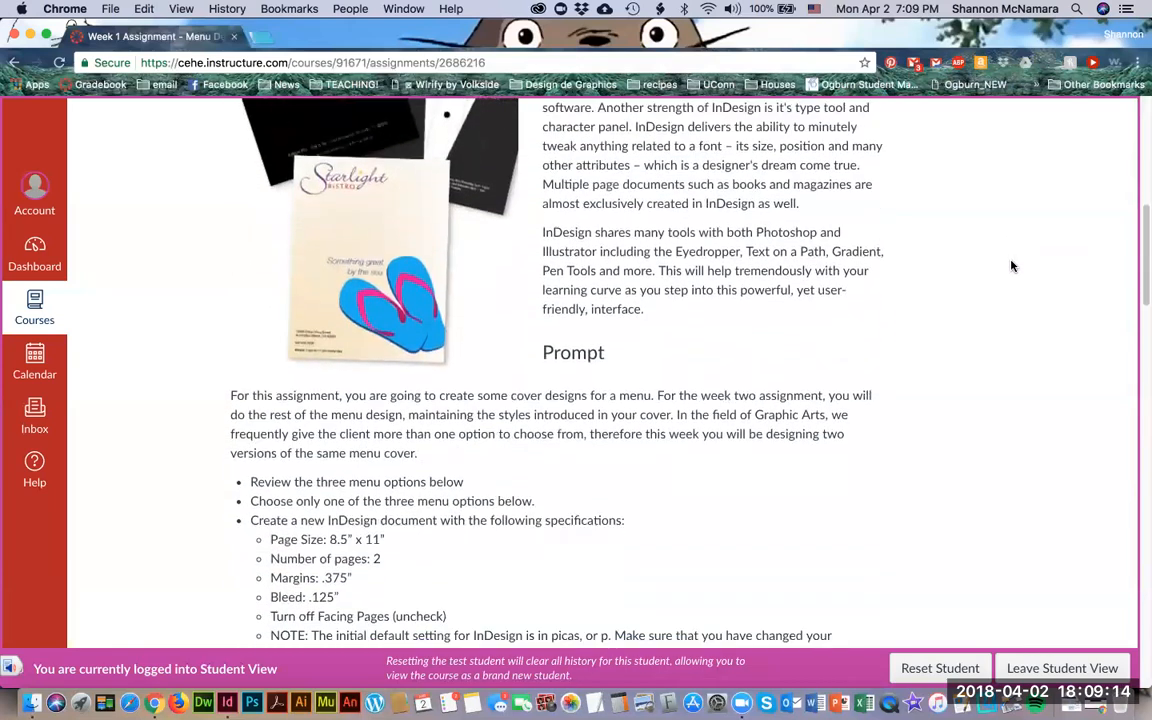
pyautogui.scroll(-4, 1012, 265)
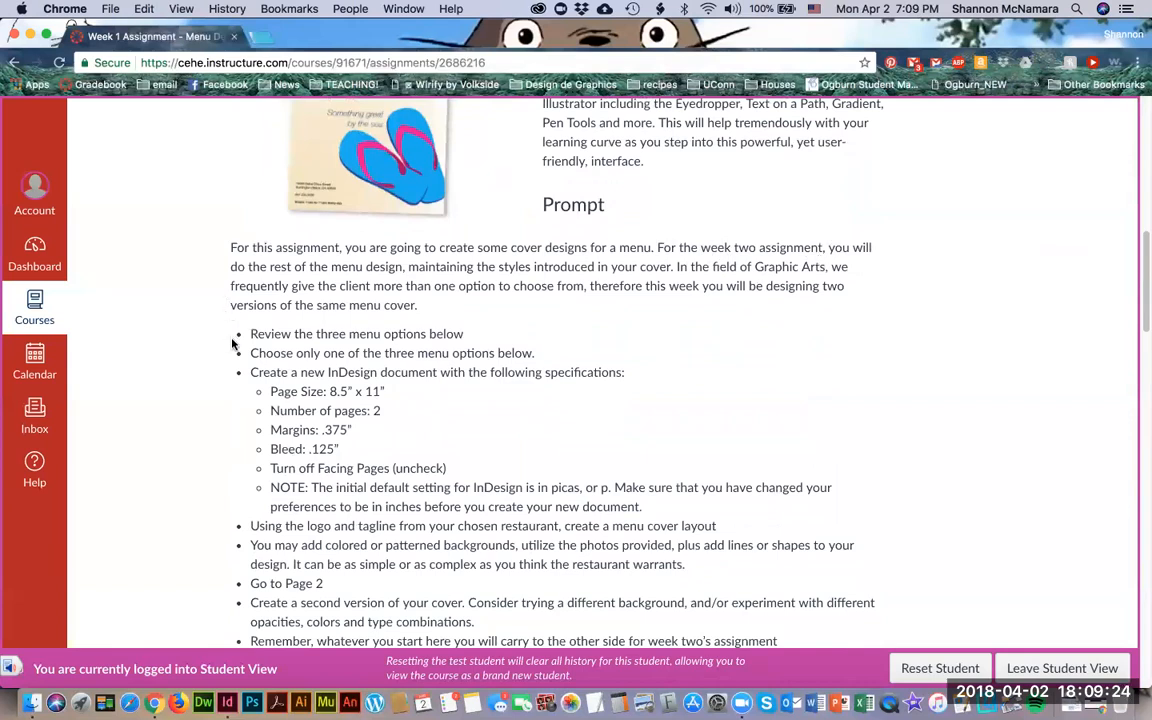
pyautogui.scroll(-2, 870, 402)
pyautogui.scroll(-2, 870, 402)
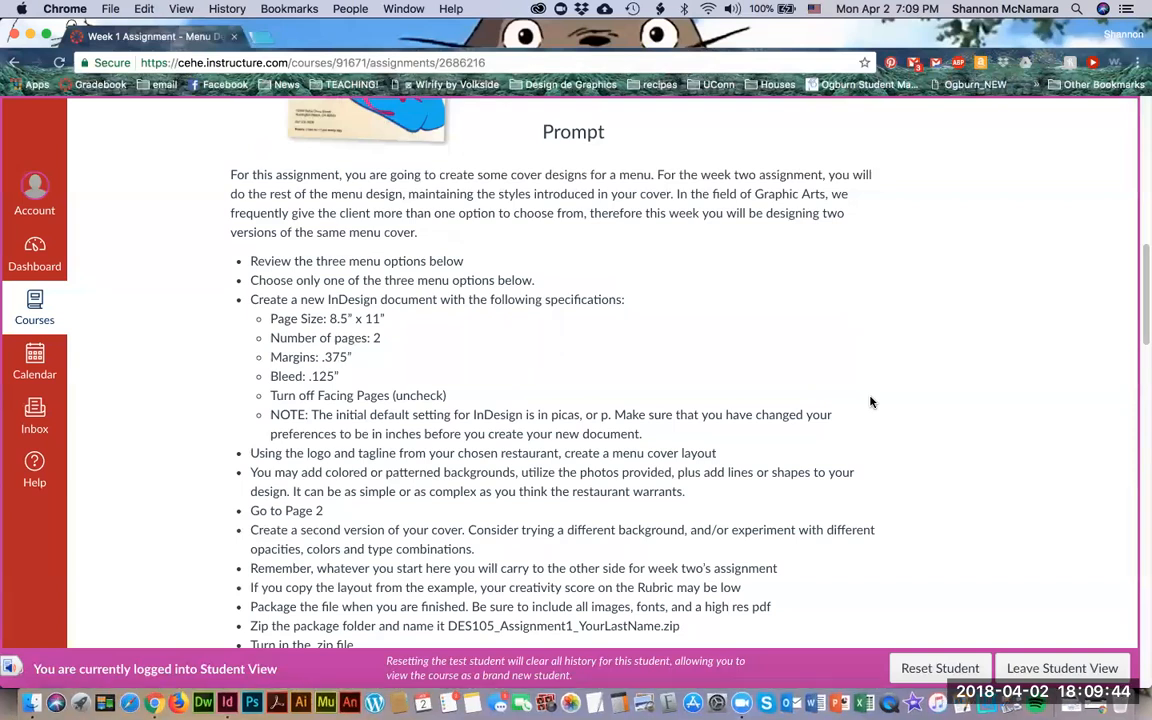
pyautogui.scroll(-1, 868, 404)
pyautogui.scroll(-5, 868, 406)
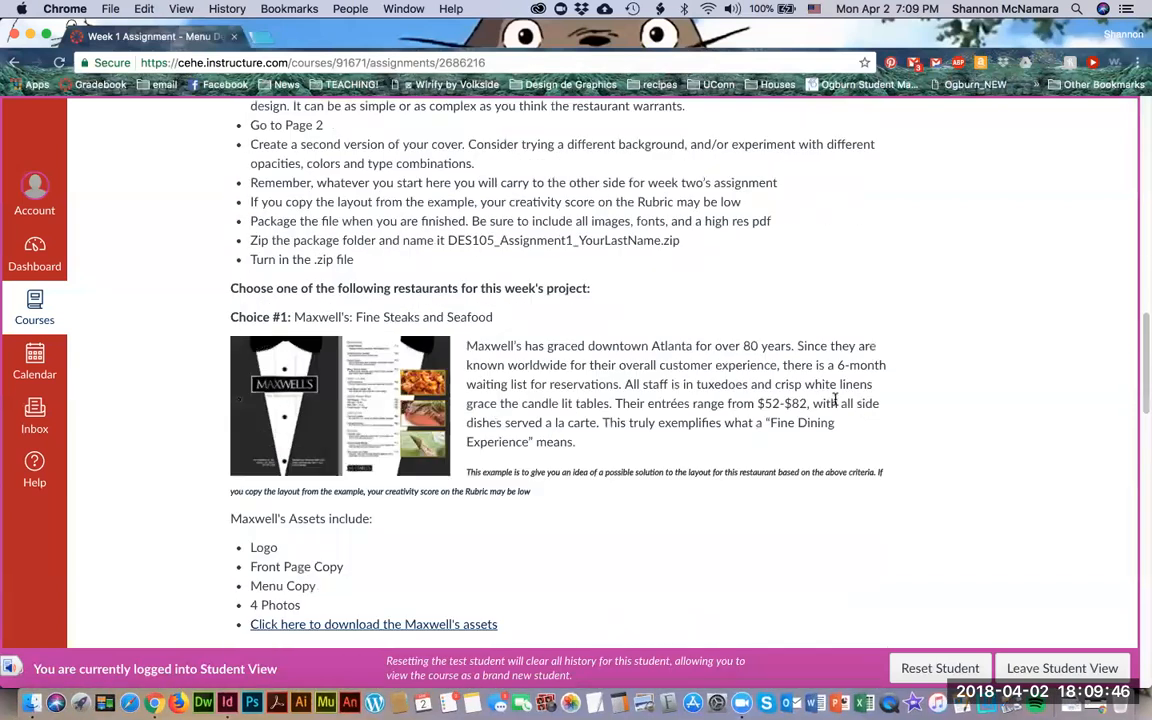
pyautogui.scroll(-12, 811, 400)
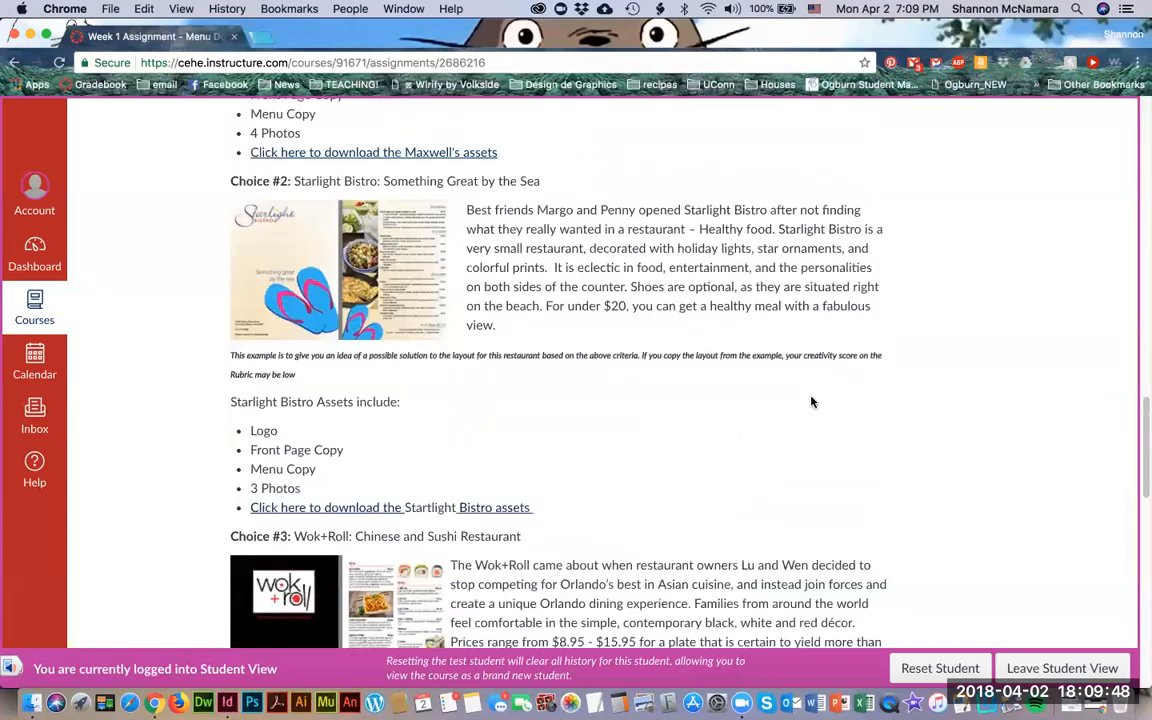
# Step: Review the prompt's InDesign document specifications, cover design requirements, and packaging and zip turn-in instructions
pyautogui.scroll(9, 811, 402)
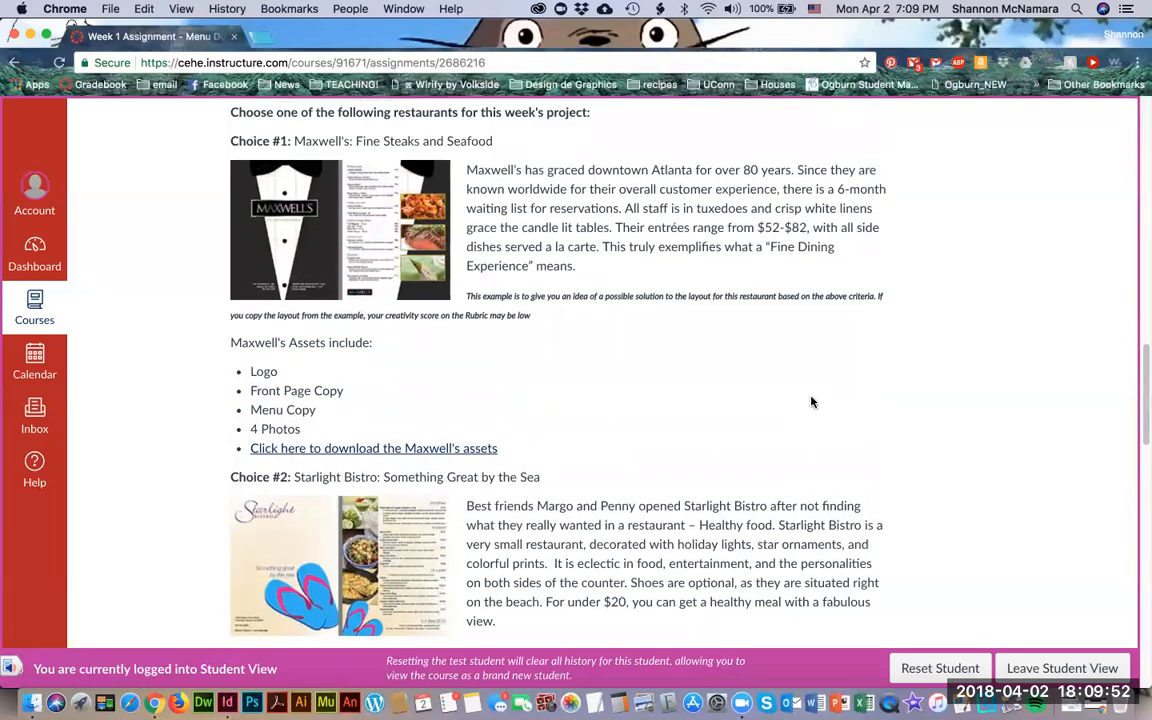
pyautogui.scroll(1, 811, 402)
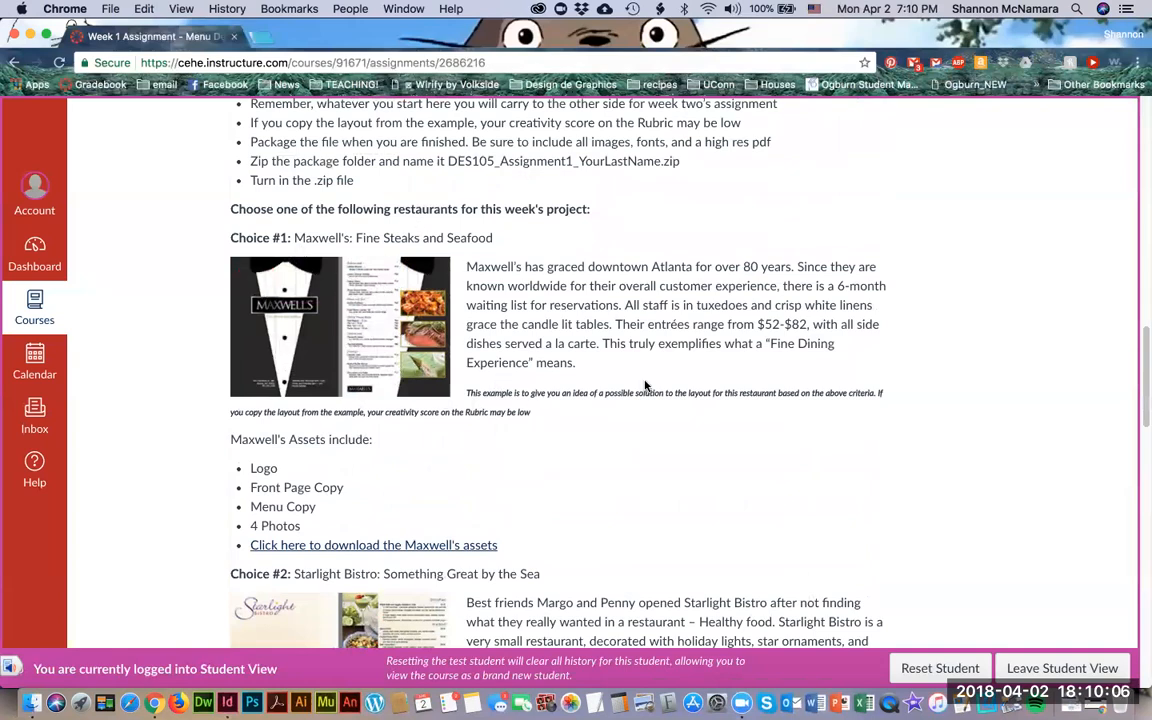
pyautogui.scroll(5, 645, 385)
pyautogui.scroll(2, 645, 383)
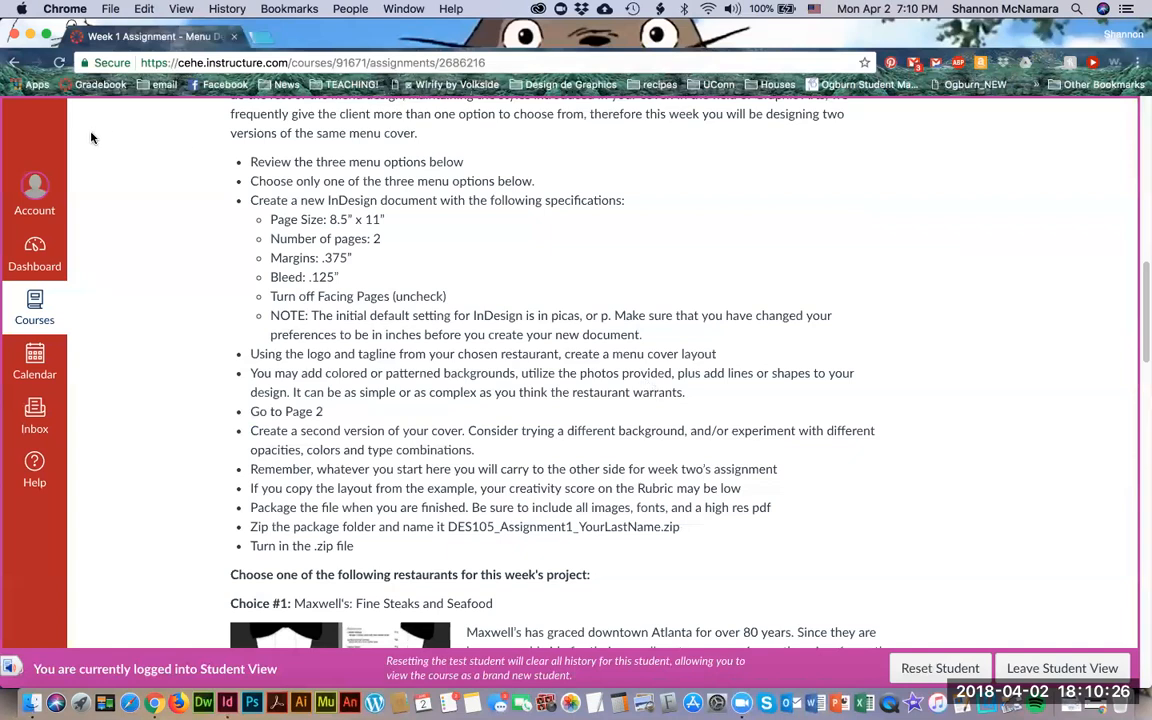
pyautogui.scroll(-2, 467, 224)
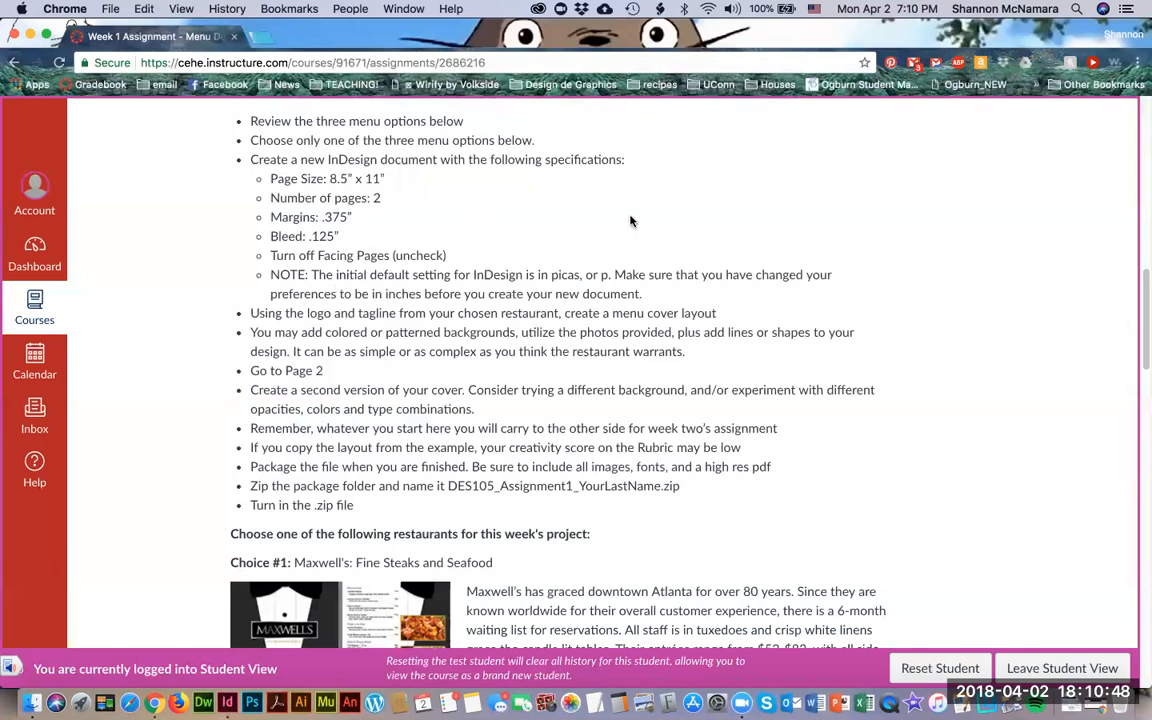
pyautogui.scroll(-2, 1037, 370)
pyautogui.scroll(-1, 1037, 370)
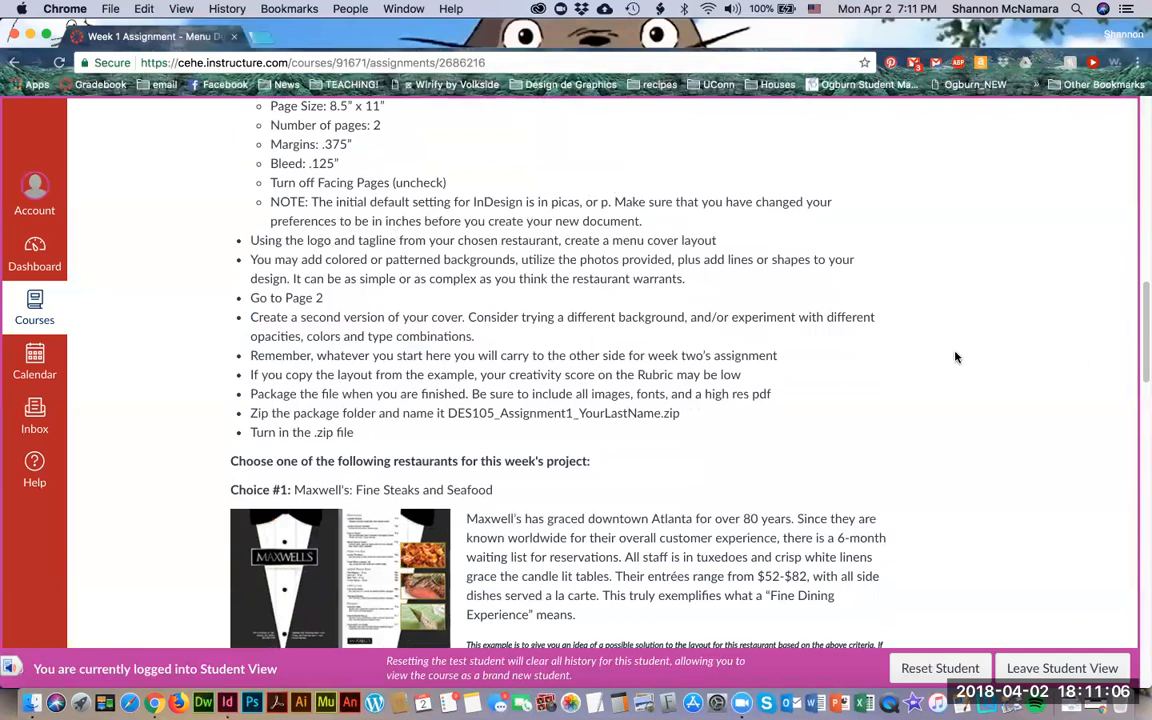
pyautogui.scroll(-3, 955, 350)
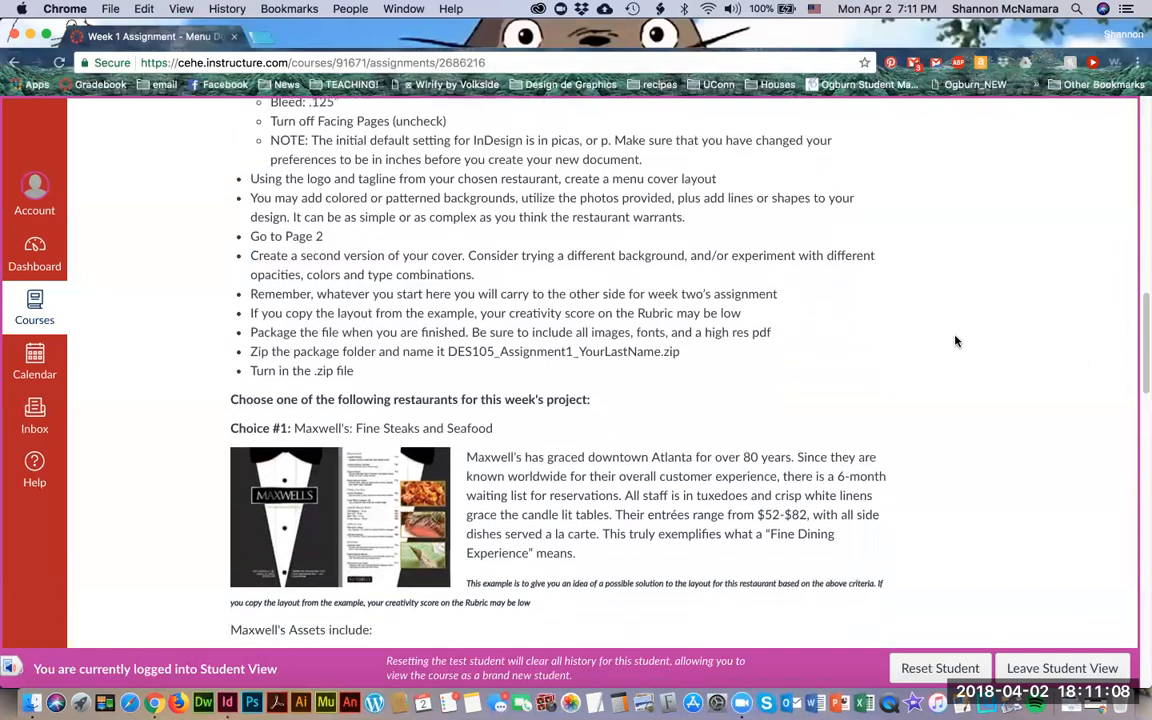
pyautogui.scroll(-1, 900, 320)
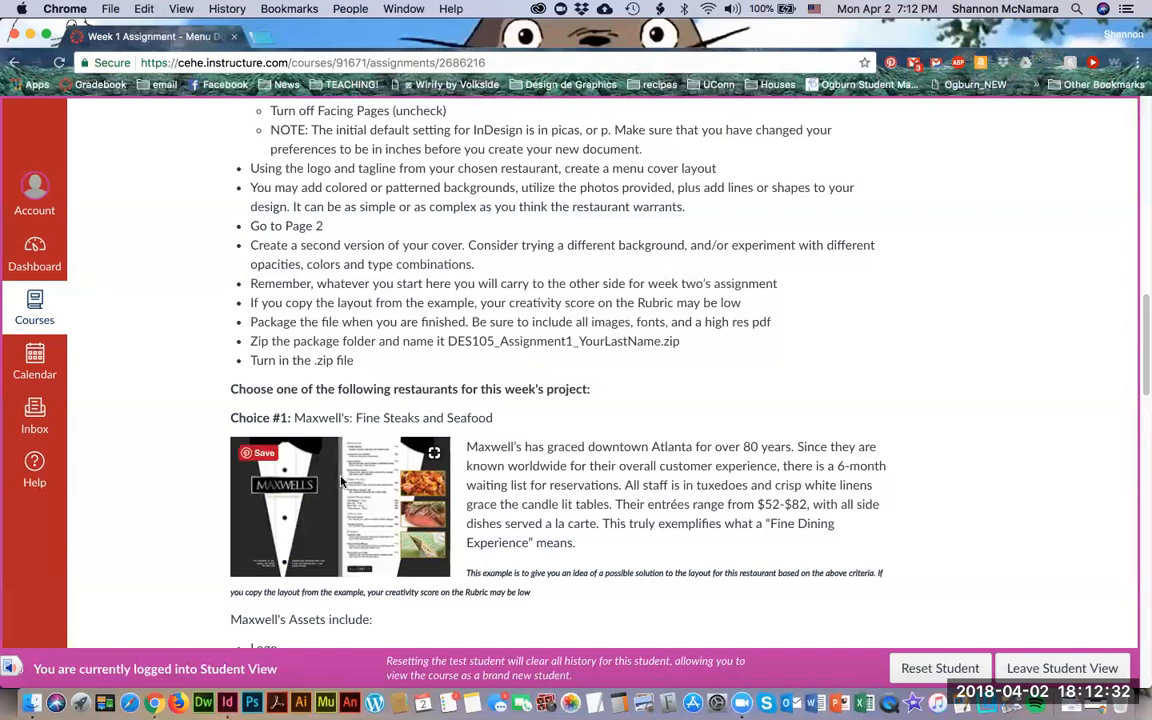
# Step: Examine the Maxwell's, Starlight Bistro and Wok+Roll choices and the assets provided for each restaurant
pyautogui.scroll(-4, 904, 378)
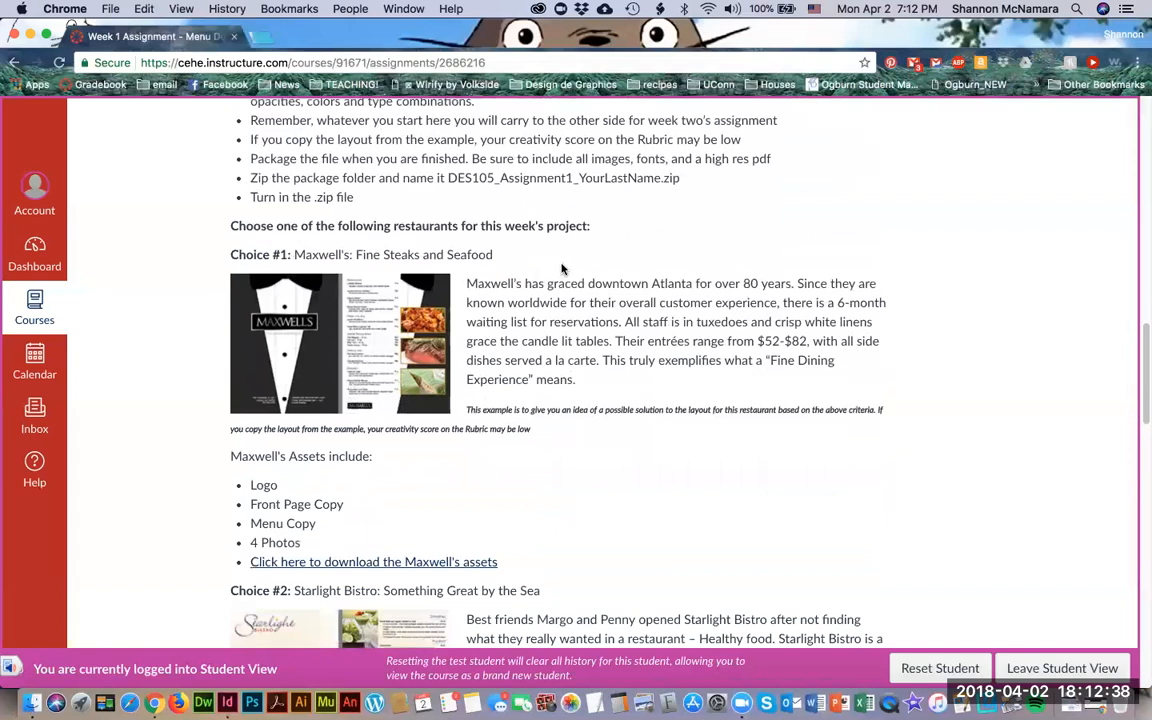
pyautogui.scroll(-1, 562, 270)
pyautogui.scroll(-5, 560, 272)
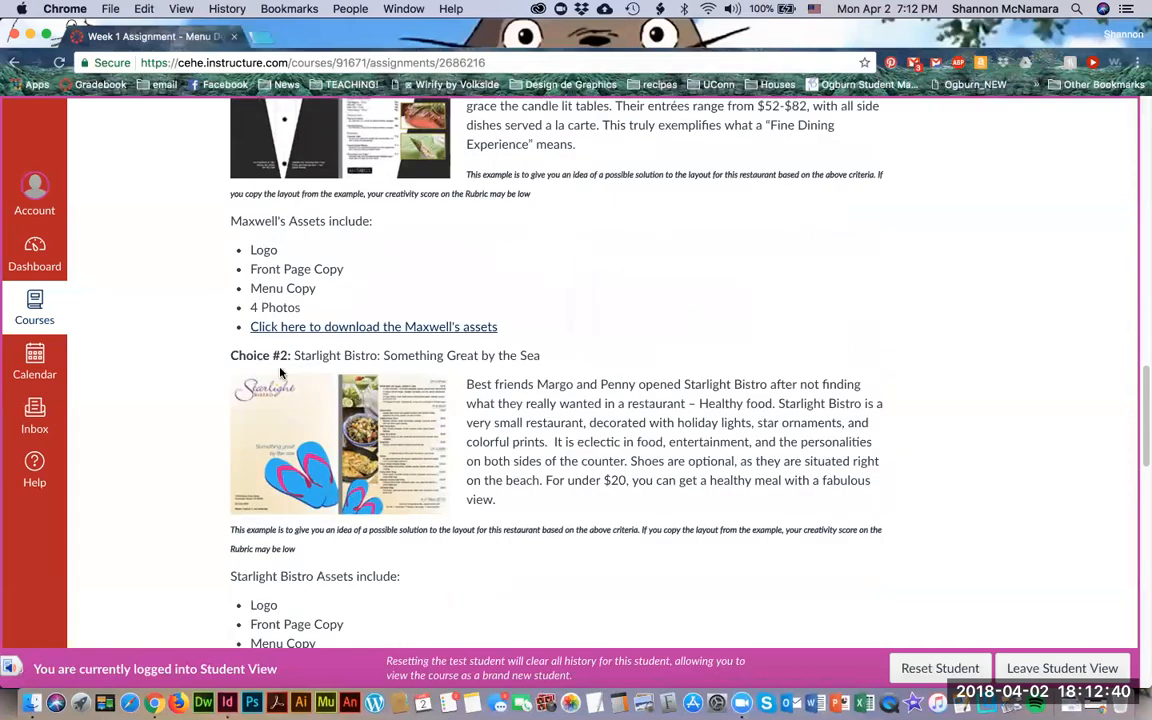
pyautogui.scroll(-7, 344, 352)
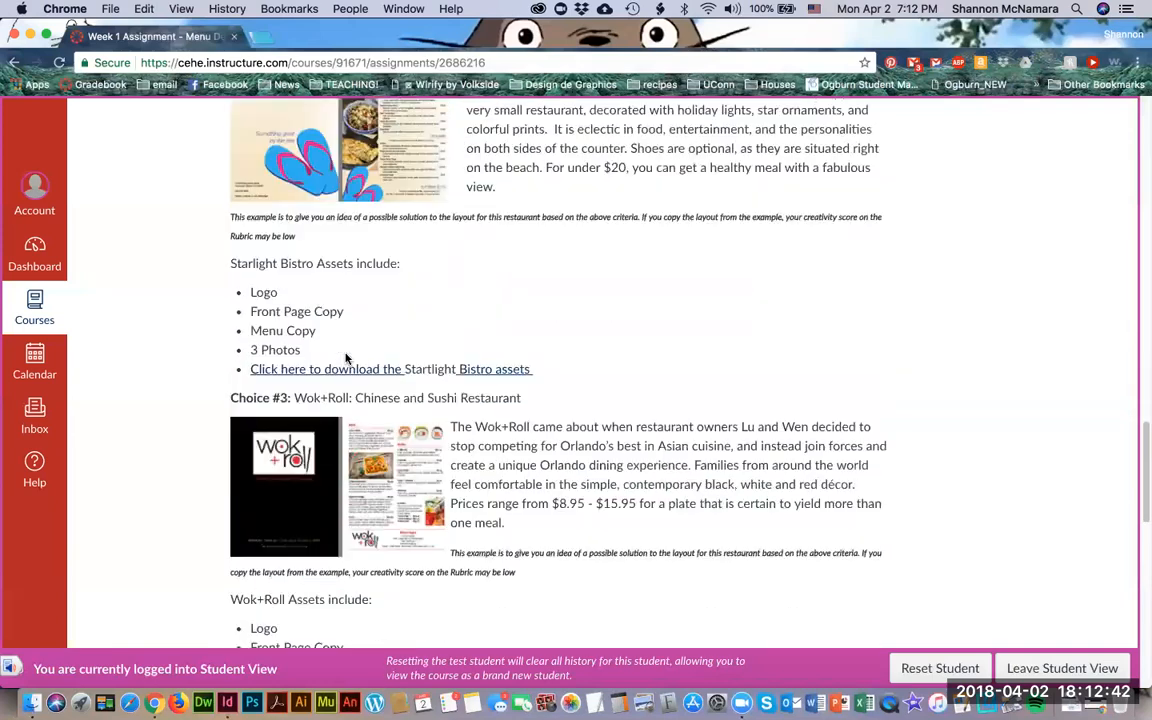
pyautogui.scroll(-2, 352, 360)
pyautogui.scroll(-1, 350, 360)
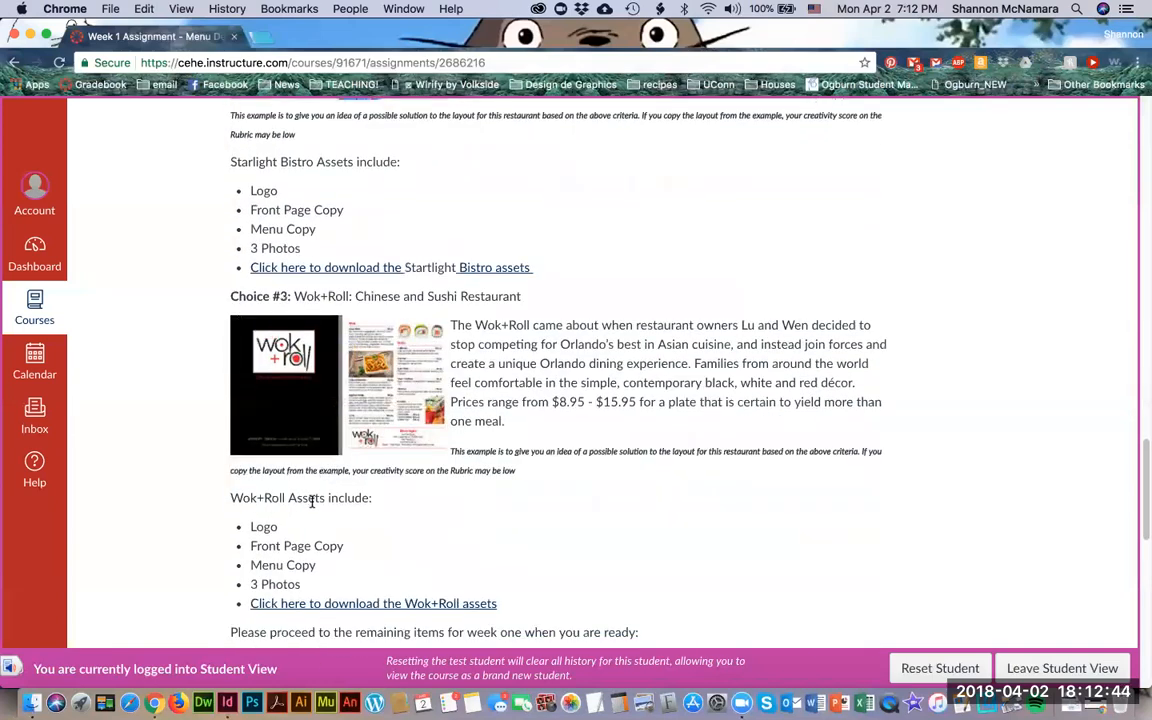
pyautogui.scroll(-1, 575, 490)
# Step: Download the Maxwell's assets from the Choice #1 section of the assignment page
pyautogui.scroll(8, 576, 481)
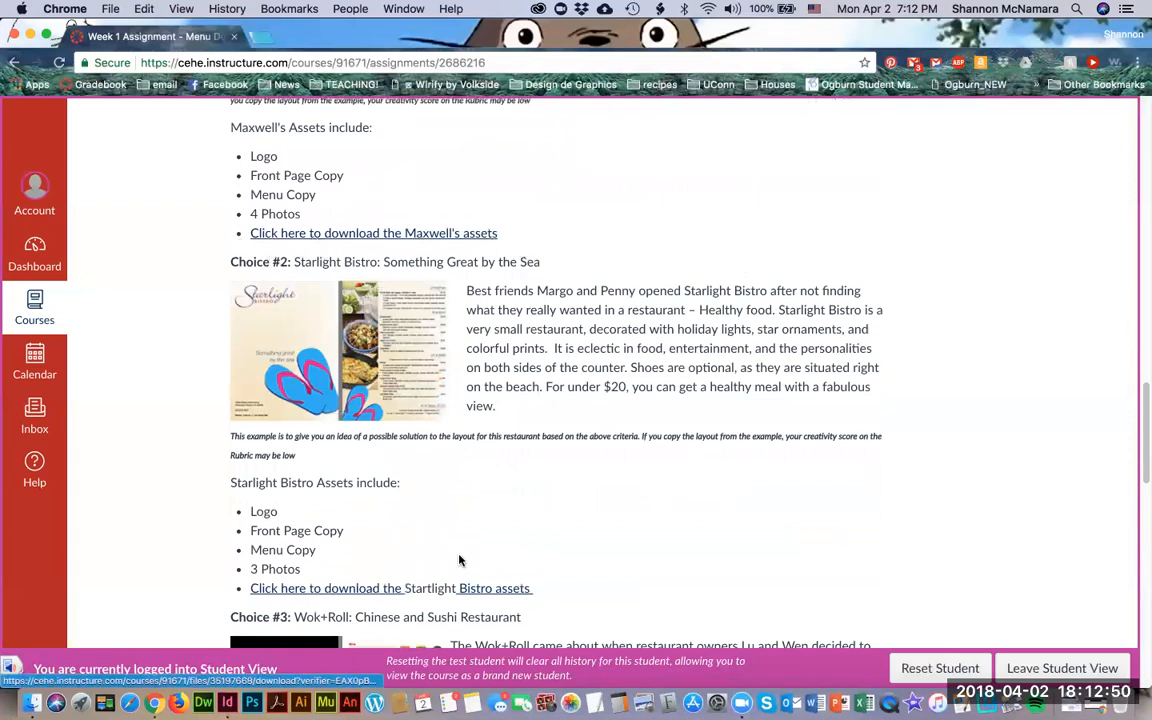
pyautogui.scroll(-8, 458, 557)
pyautogui.scroll(8, 450, 514)
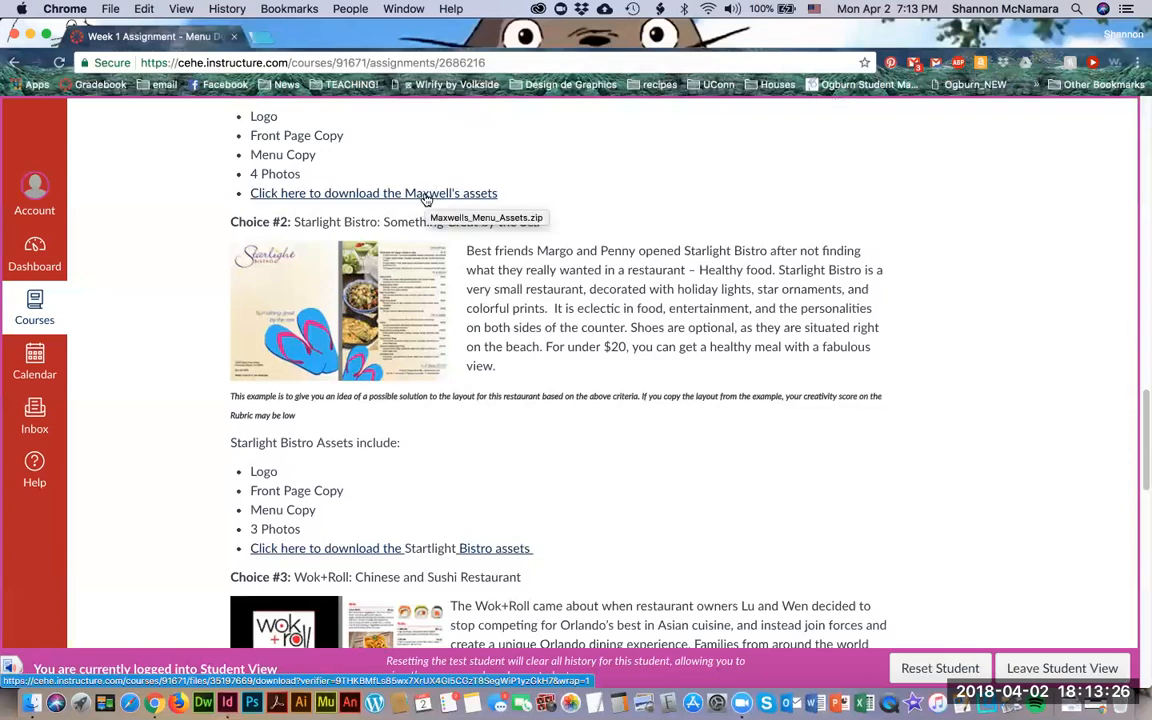
pyautogui.click(426, 199)
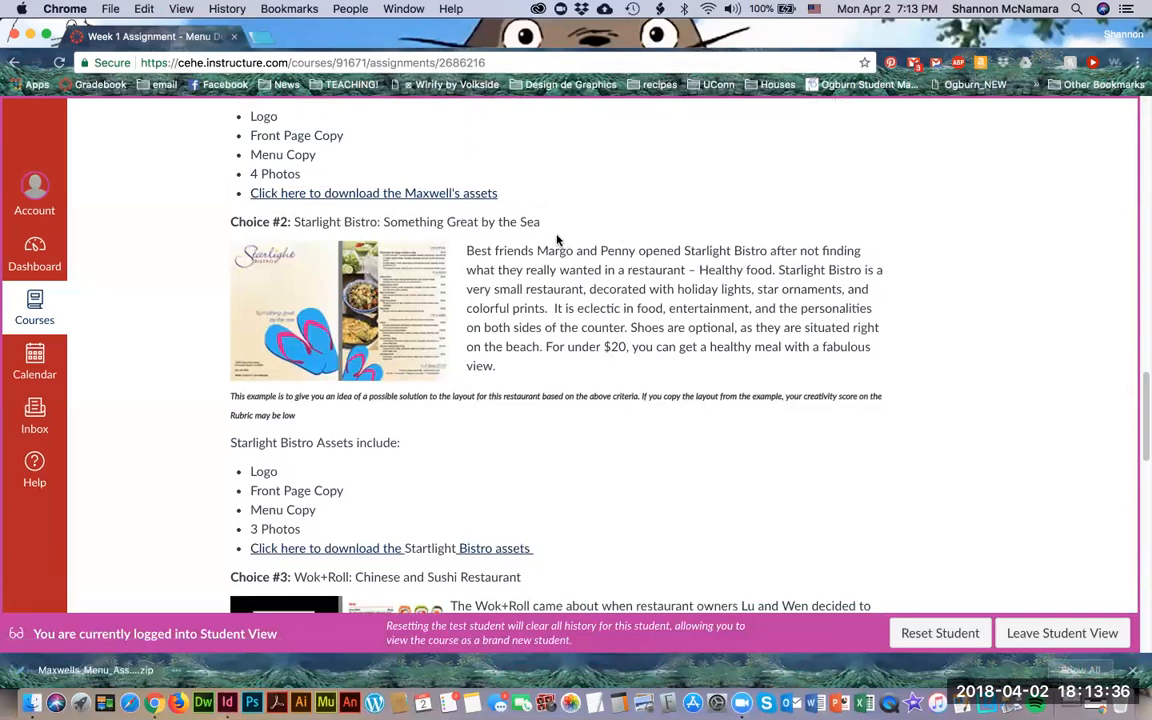
# Step: Switch to Finder, move the DES105 window aside, and open the assignment_instructor folder inside Week 1
pyautogui.click(32, 703)
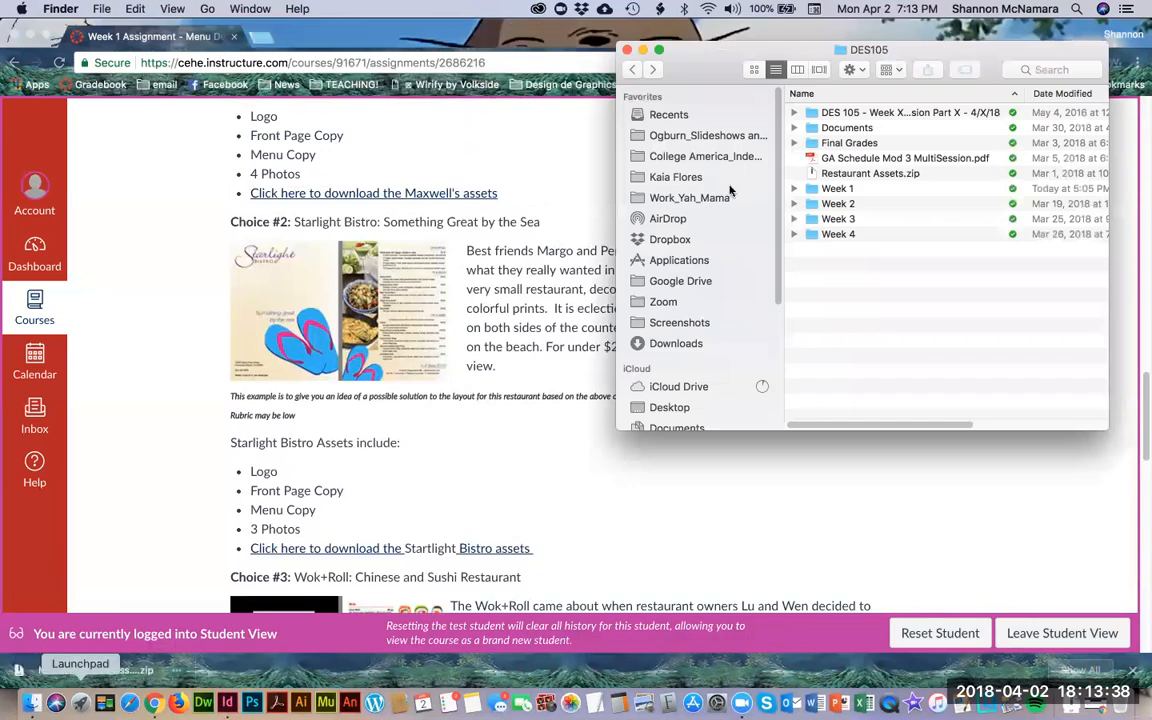
pyautogui.moveTo(721, 61); pyautogui.dragTo(208, 72)
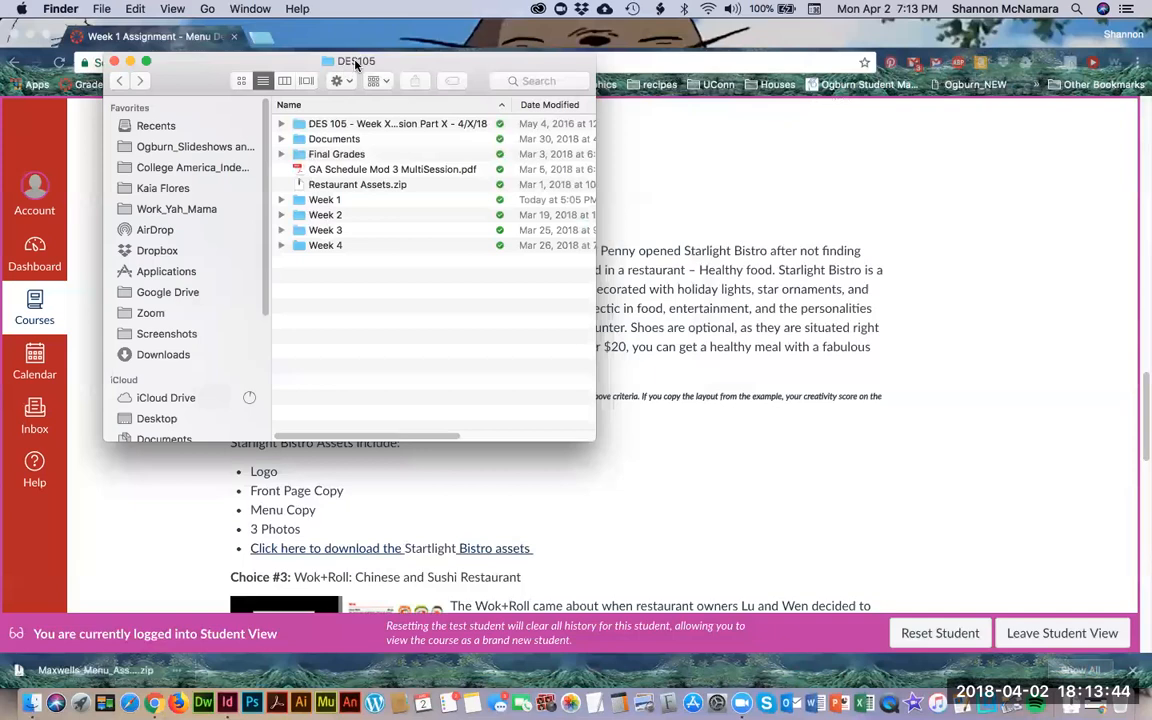
pyautogui.click(310, 204)
pyautogui.doubleClick(311, 203)
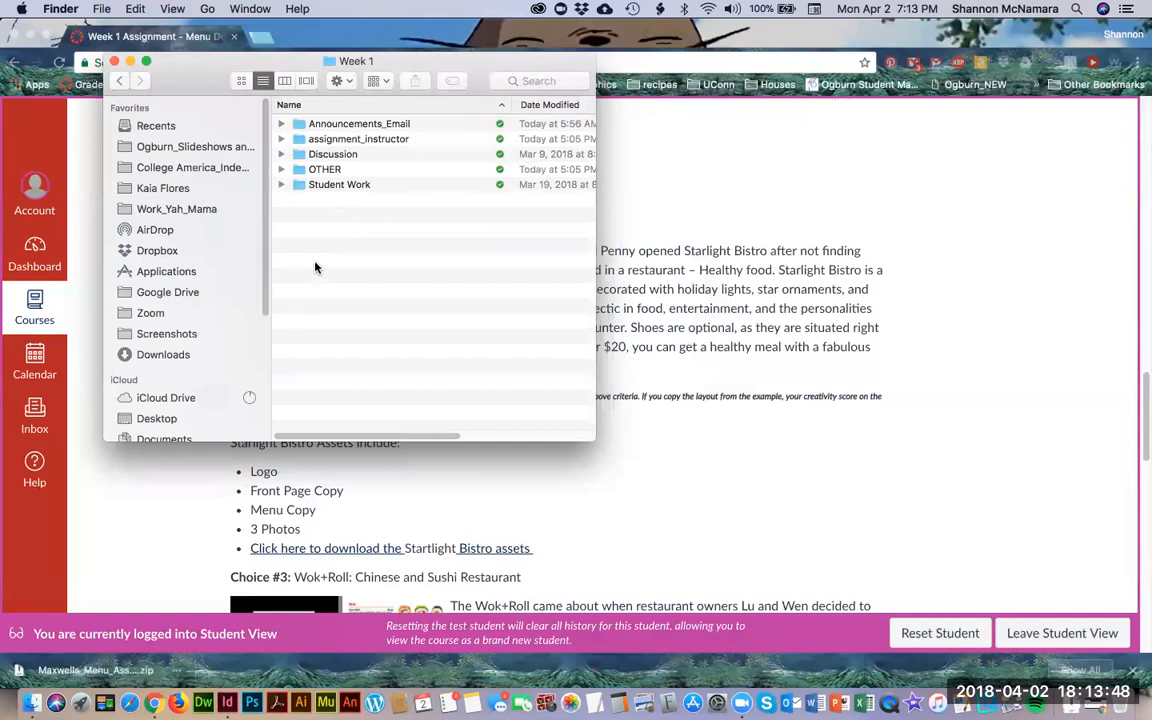
pyautogui.doubleClick(336, 142)
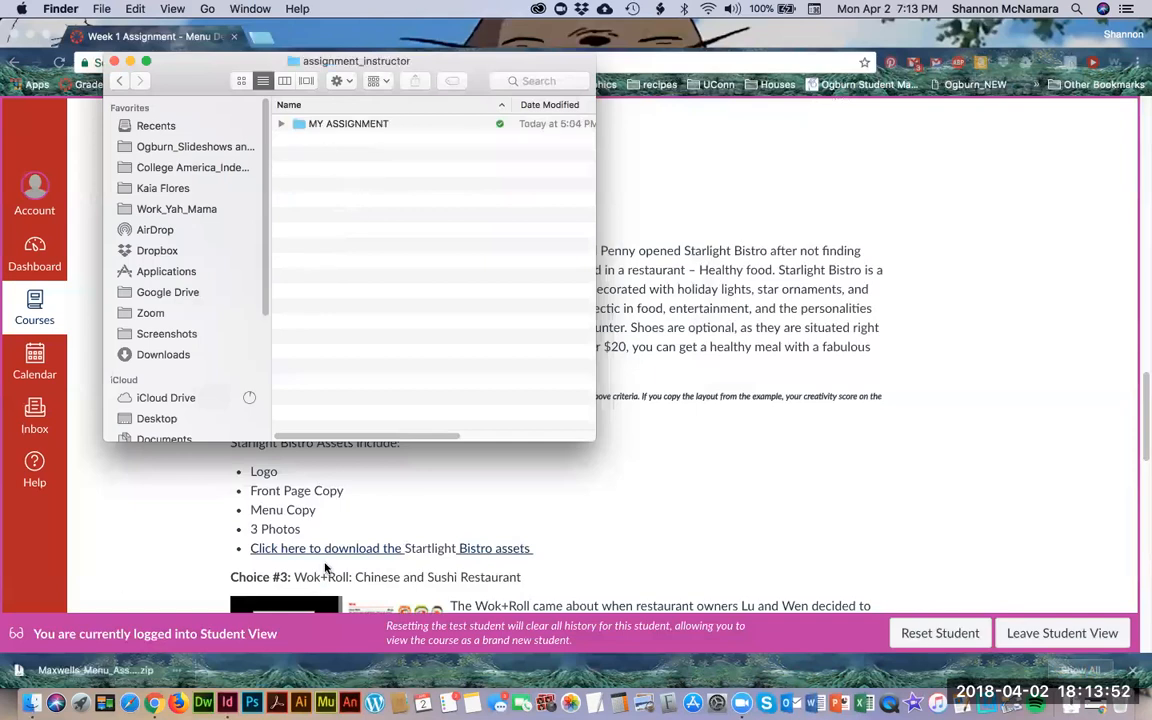
# Step: Unzip Maxwells_Menu_Assets.zip from Downloads in a second Finder window and move the extracted Maxwells folder into assignment_instructor
pyautogui.press('super+n')
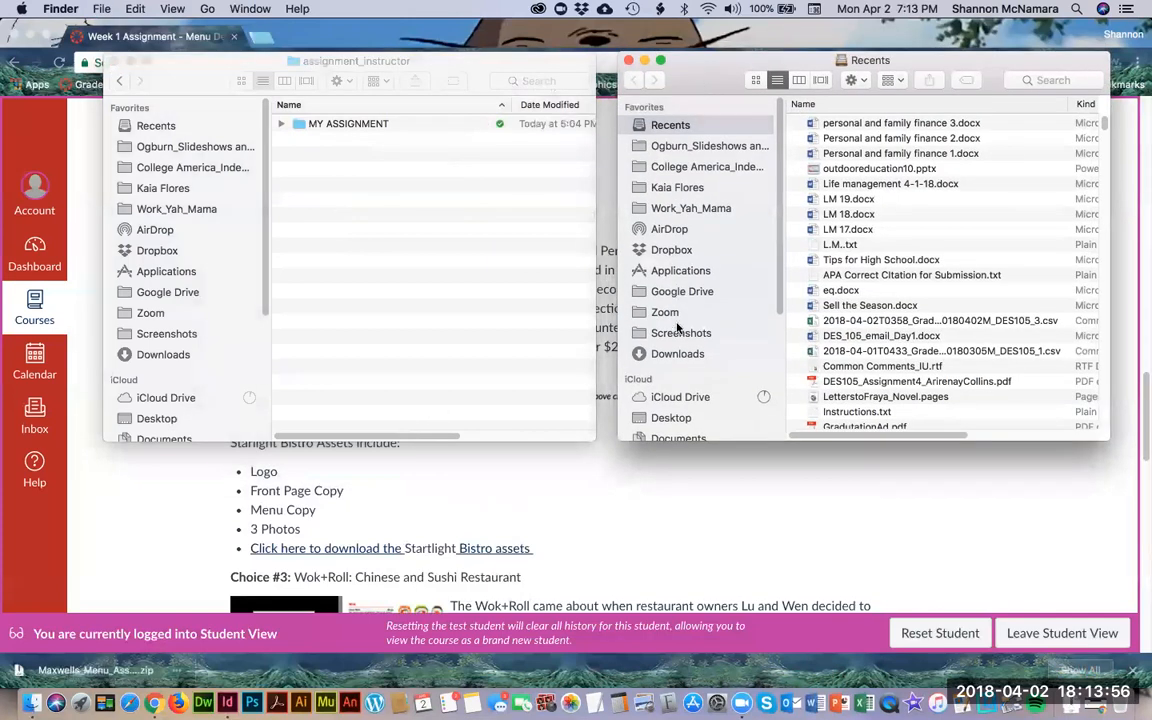
pyautogui.click(679, 358)
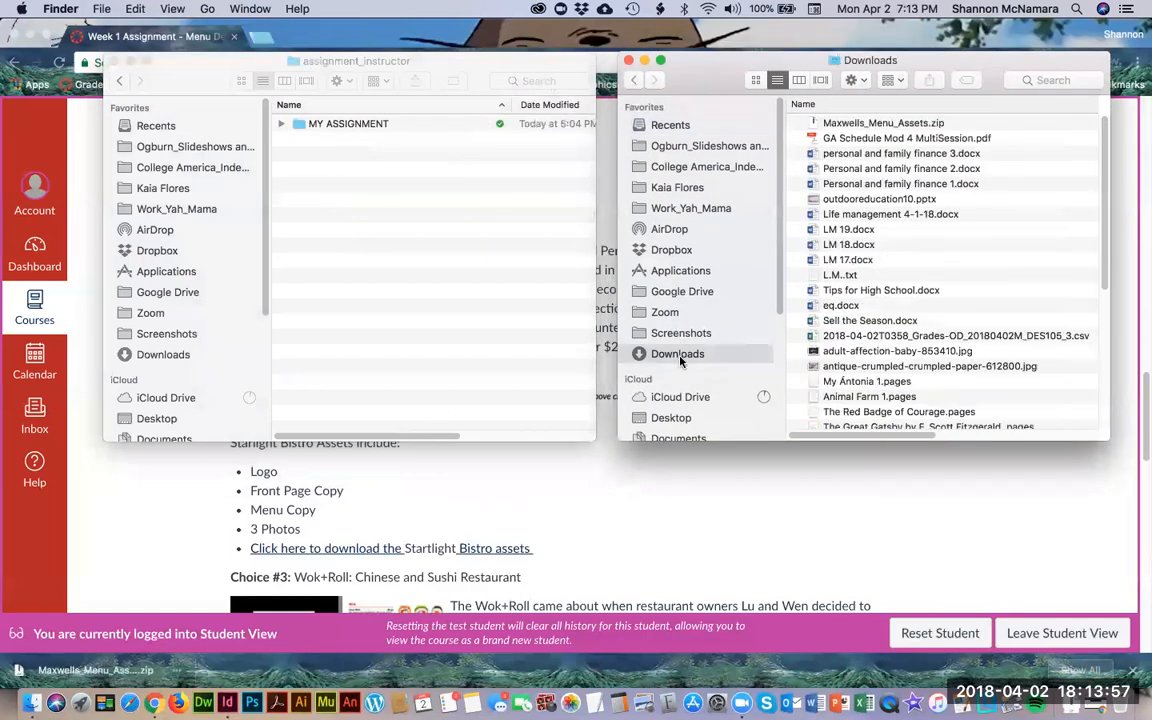
pyautogui.doubleClick(869, 124)
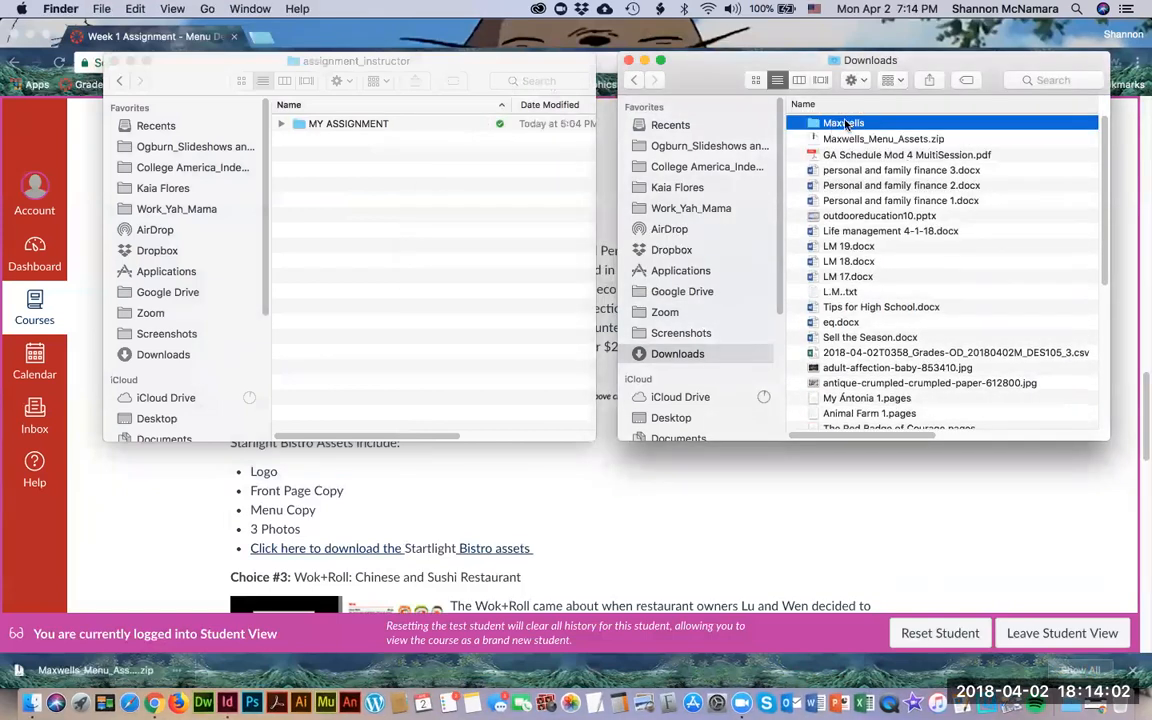
pyautogui.moveTo(846, 124); pyautogui.dragTo(442, 243)
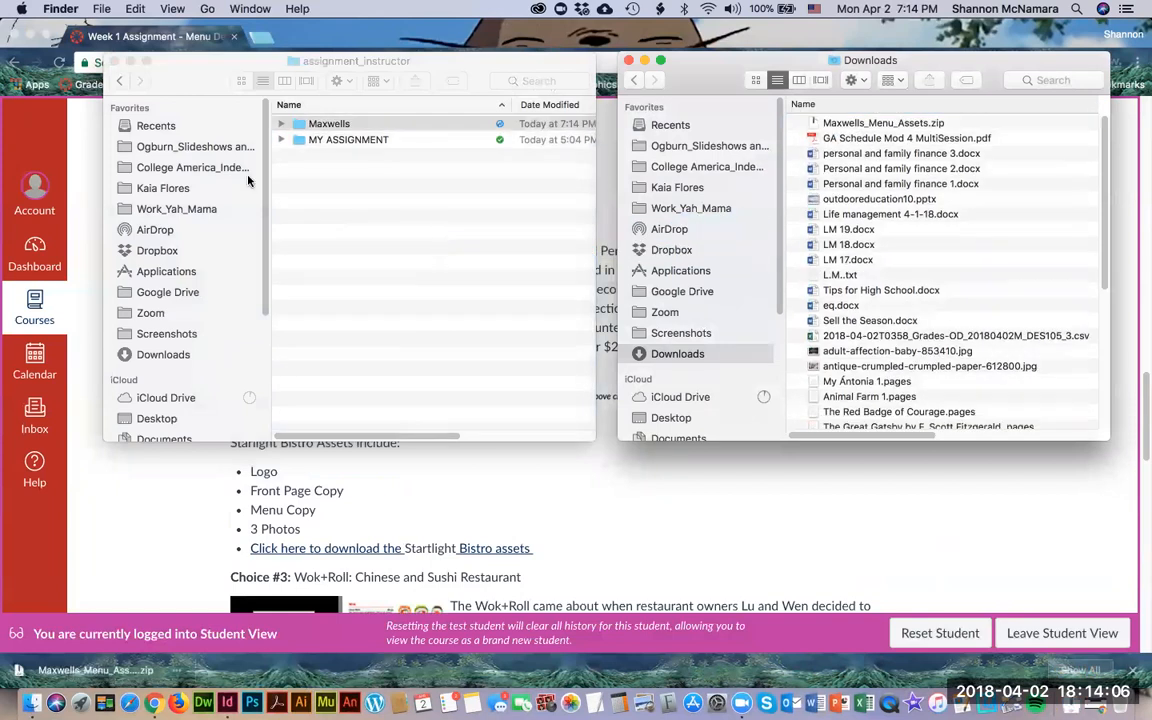
# Step: Expand the Maxwells folder in assignment_instructor and open MaxwellsMenuCoverText.docx in Word
pyautogui.click(287, 58)
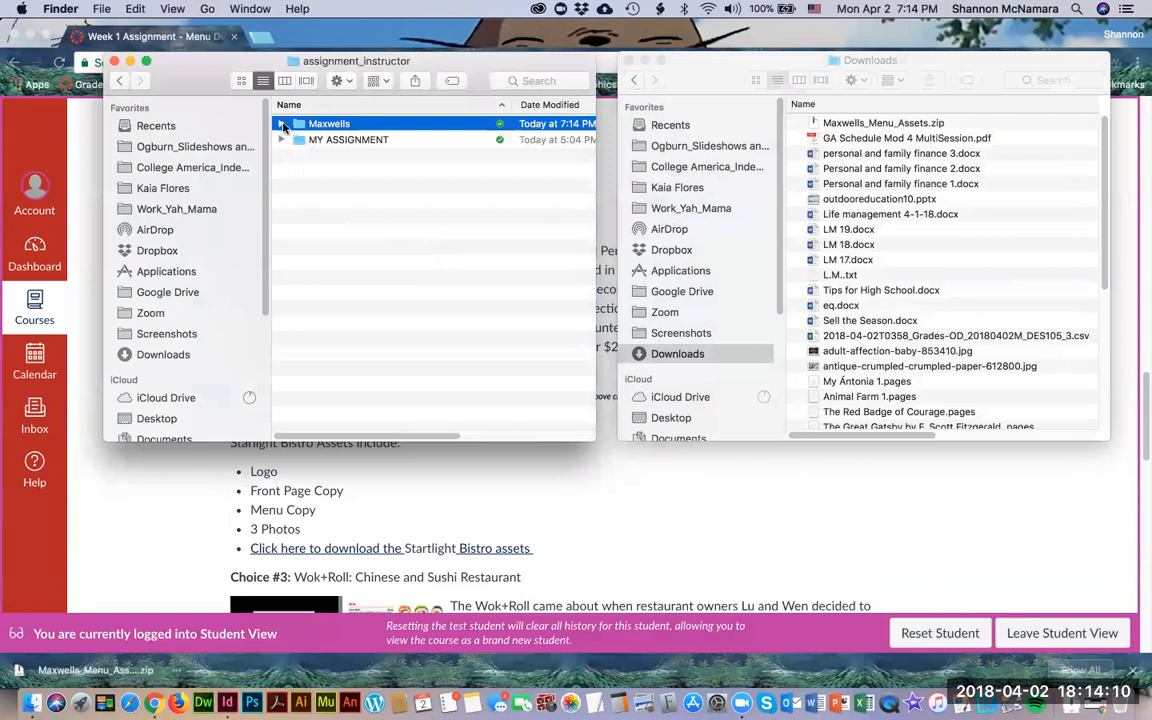
pyautogui.click(281, 124)
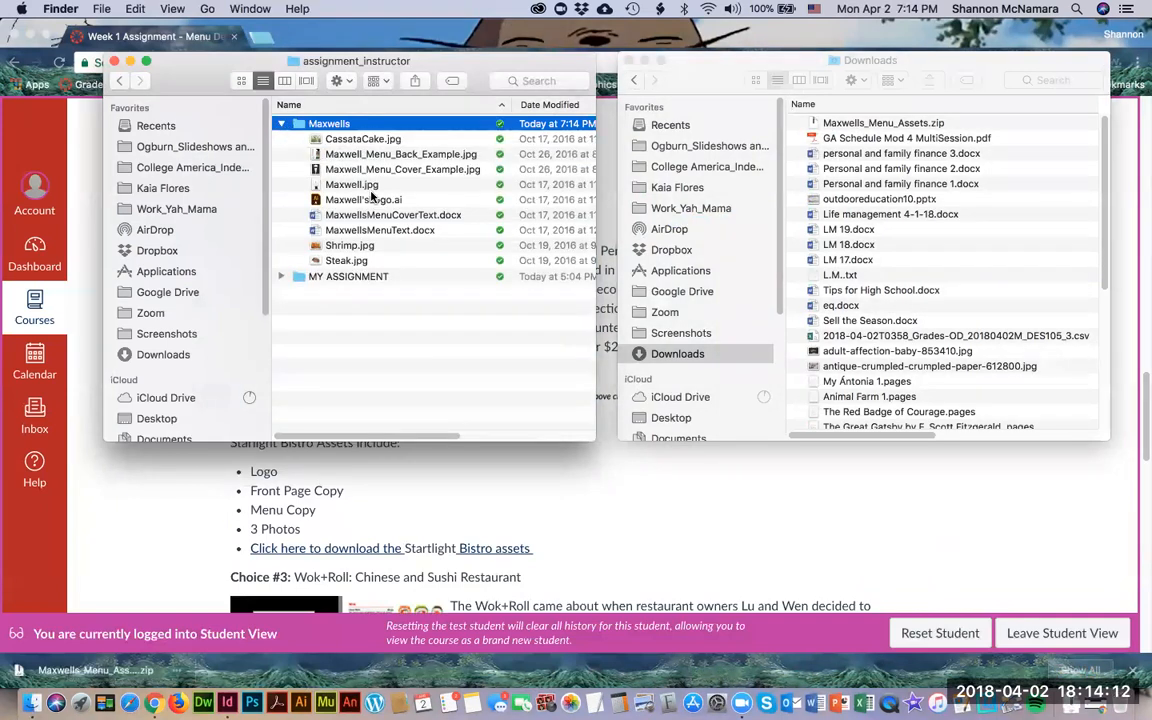
pyautogui.click(361, 216)
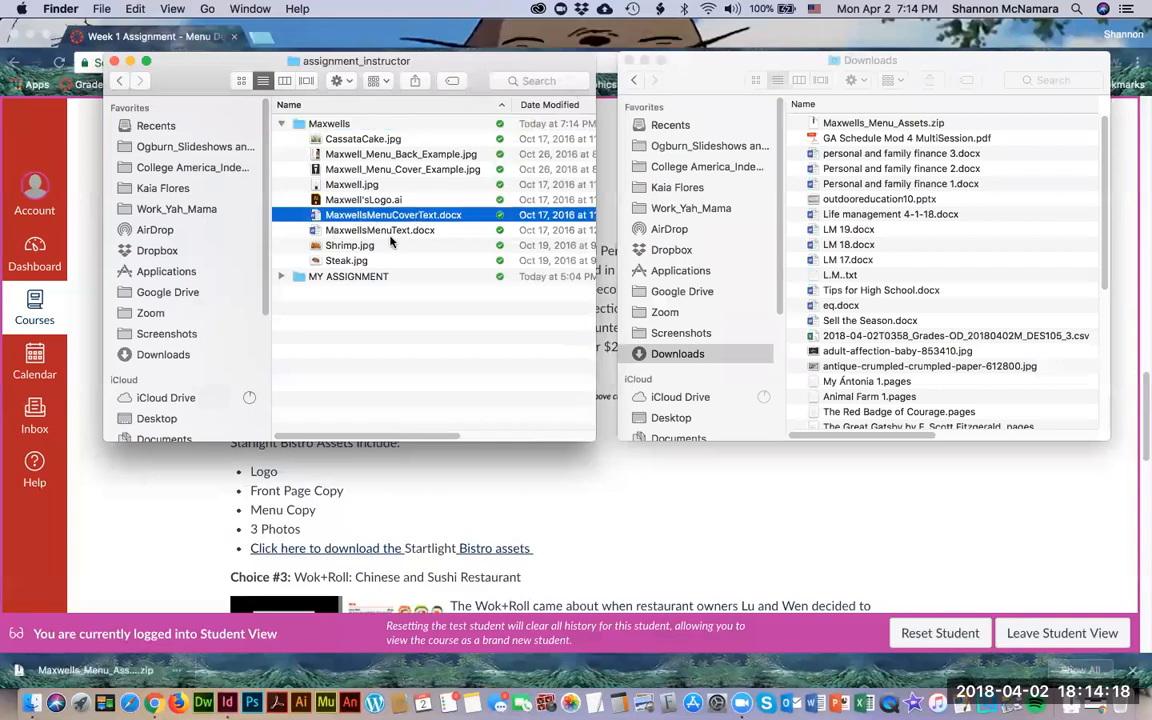
pyautogui.click(358, 233)
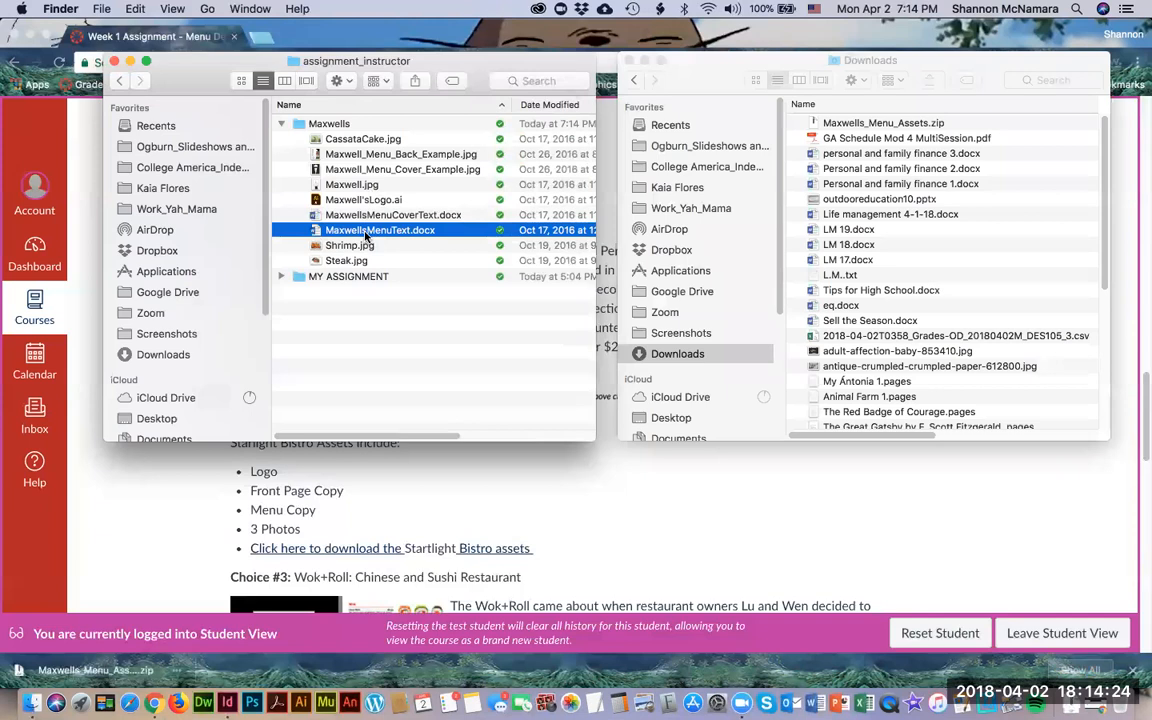
pyautogui.click(375, 215)
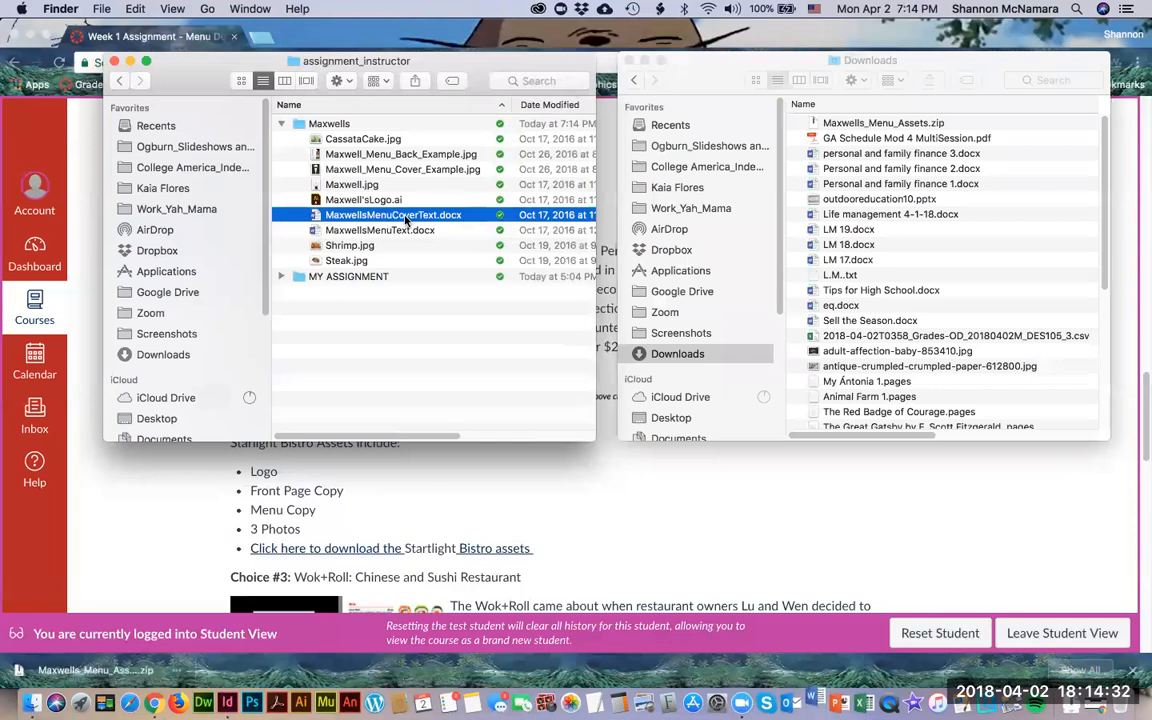
pyautogui.doubleClick(405, 219)
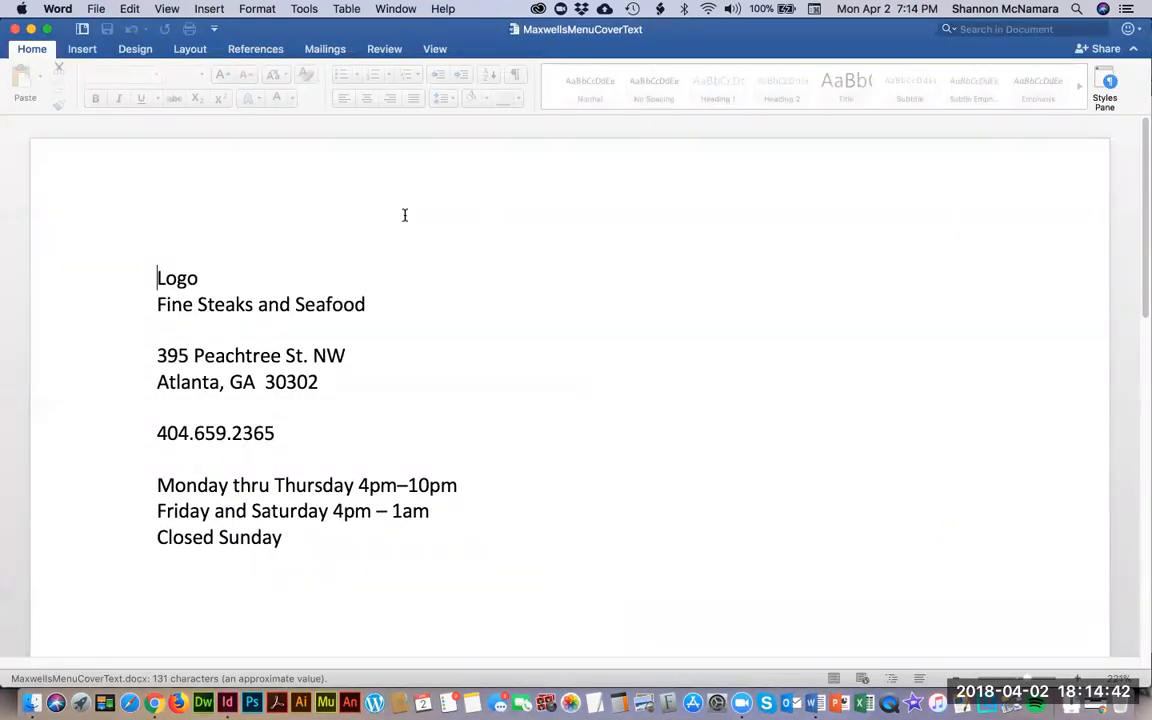
# Step: Preview Maxwell'sLogo.ai in Finder as the logo called for in the cover text, and return to the Word document
pyautogui.doubleClick(172, 280)
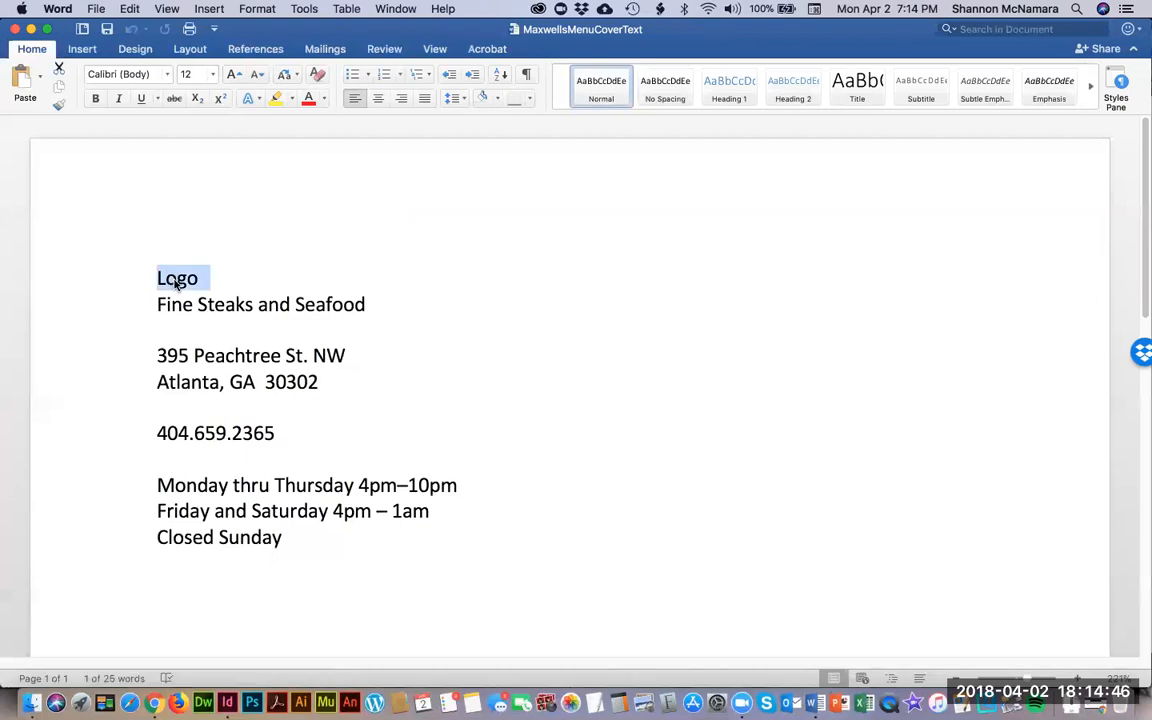
pyautogui.press('super+Tab')
pyautogui.click(335, 139)
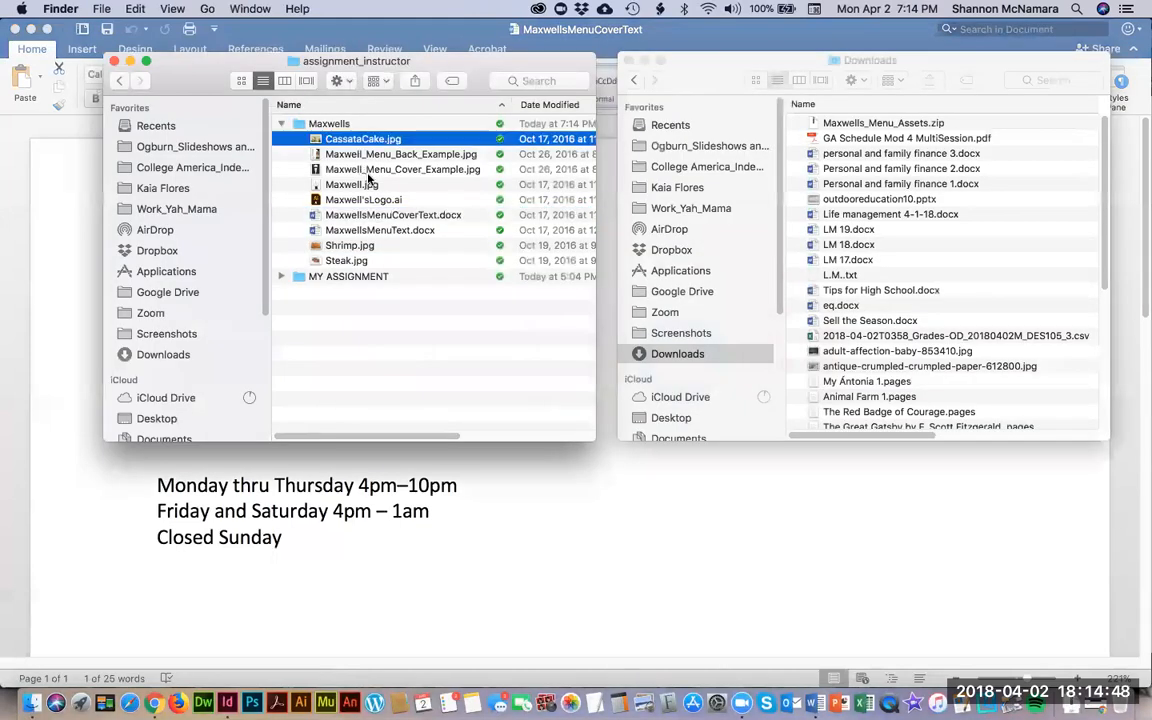
pyautogui.click(375, 186)
pyautogui.click(377, 200)
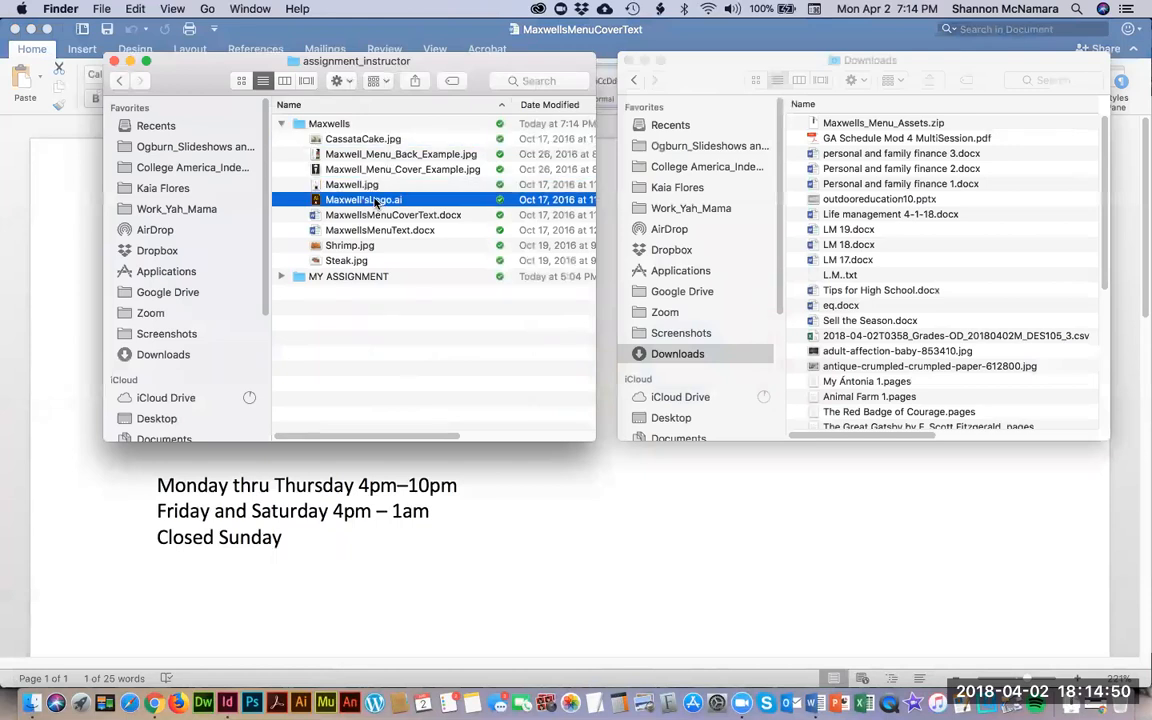
pyautogui.press('space')
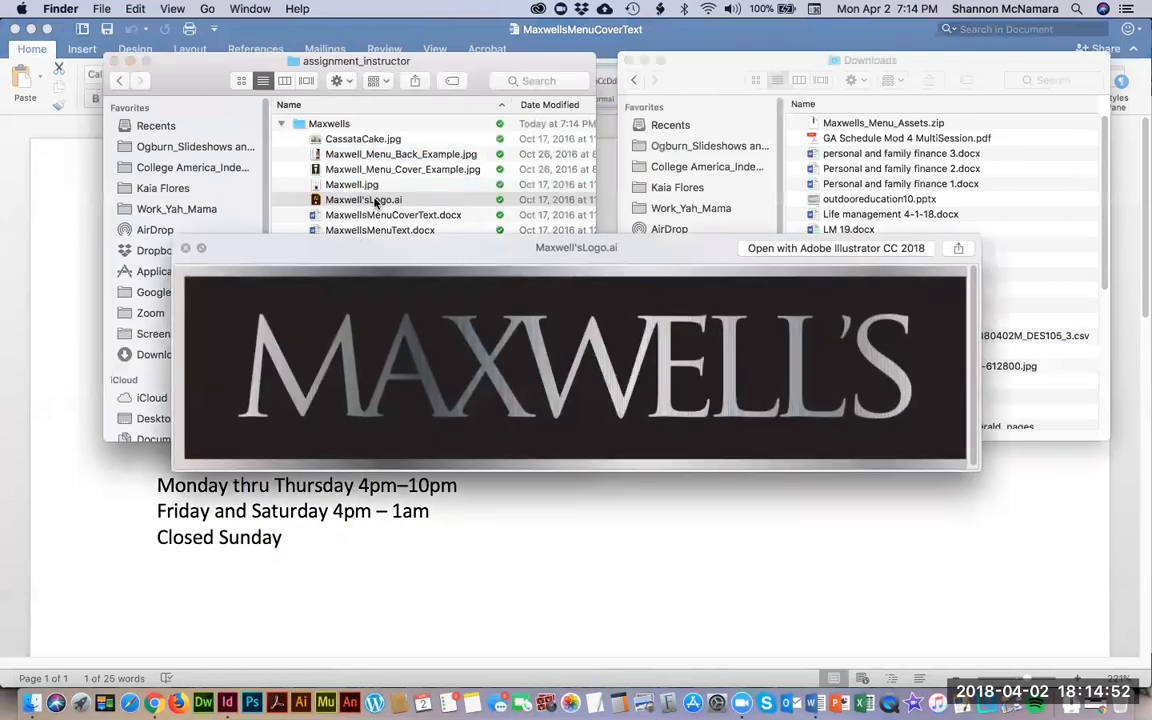
pyautogui.press('space')
pyautogui.press('super+Tab')
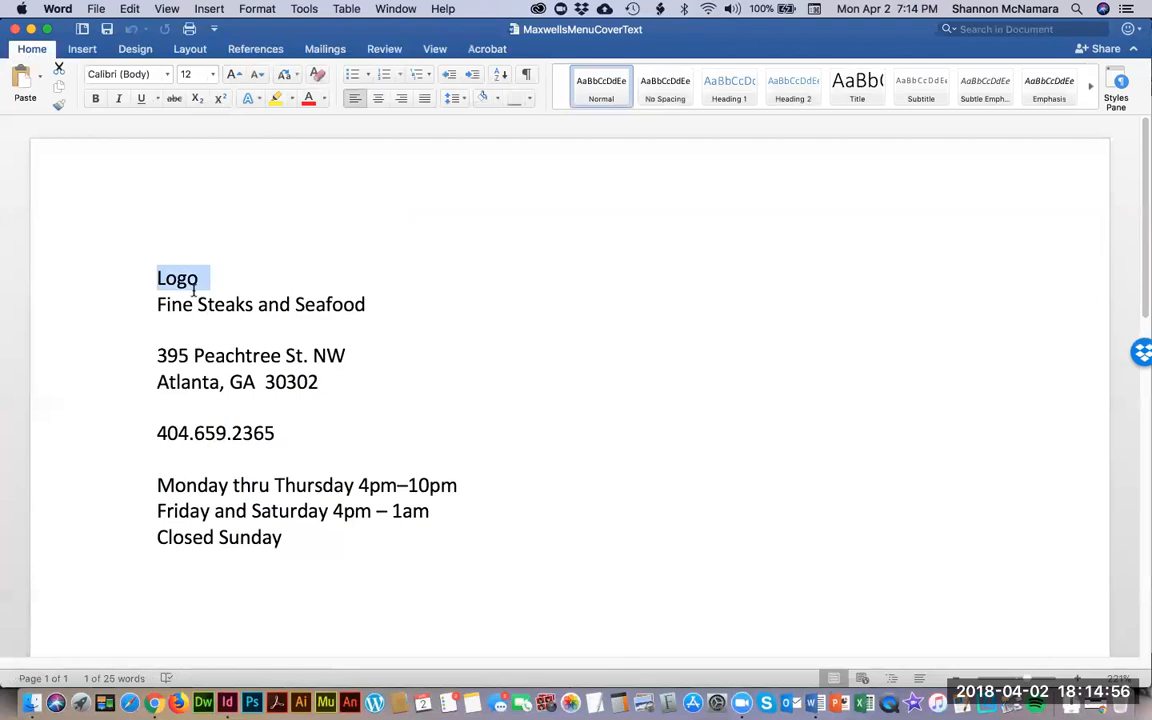
# Step: Review the cover text below the Logo line: tagline, restaurant address, phone number and opening hours
pyautogui.click(218, 278)
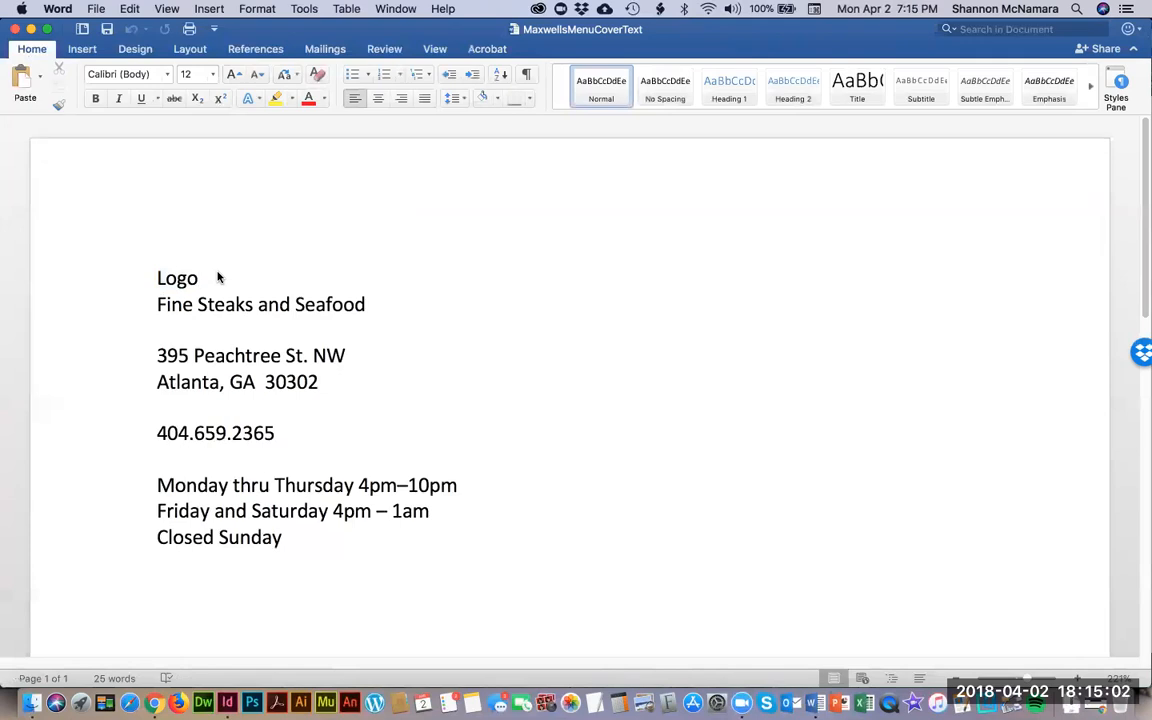
pyautogui.click(158, 304)
pyautogui.click(187, 362)
pyautogui.click(193, 388)
pyautogui.click(169, 487)
pyautogui.scroll(-5, 325, 515)
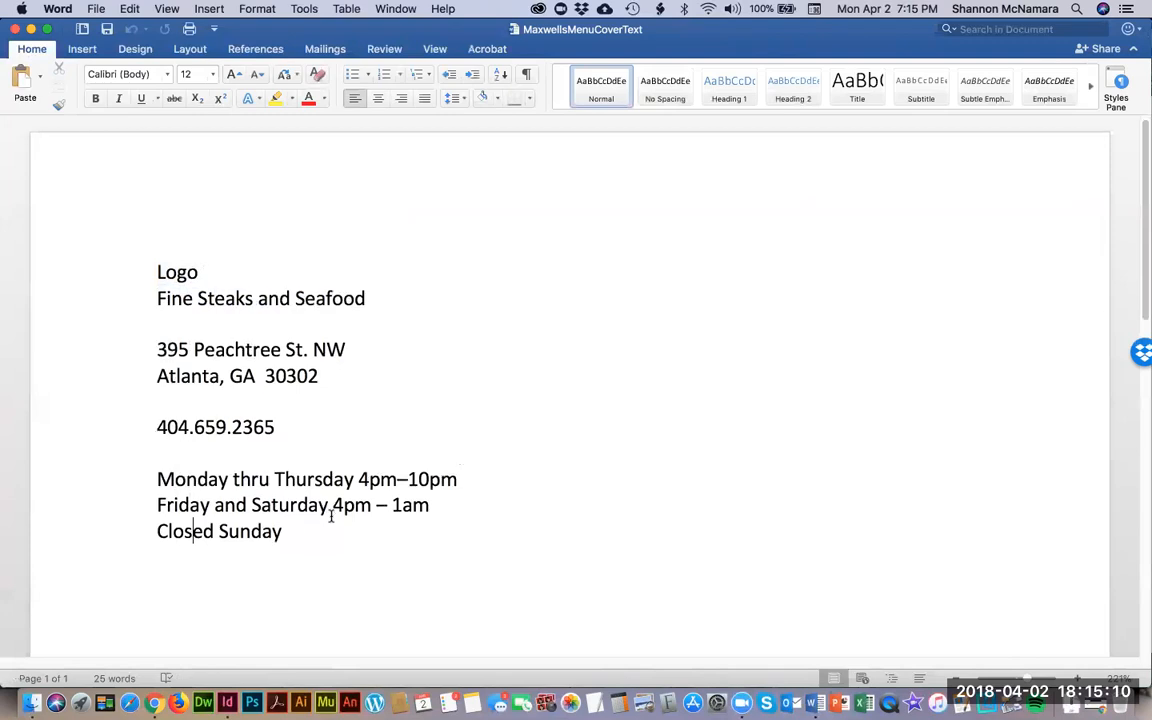
pyautogui.scroll(5, 320, 487)
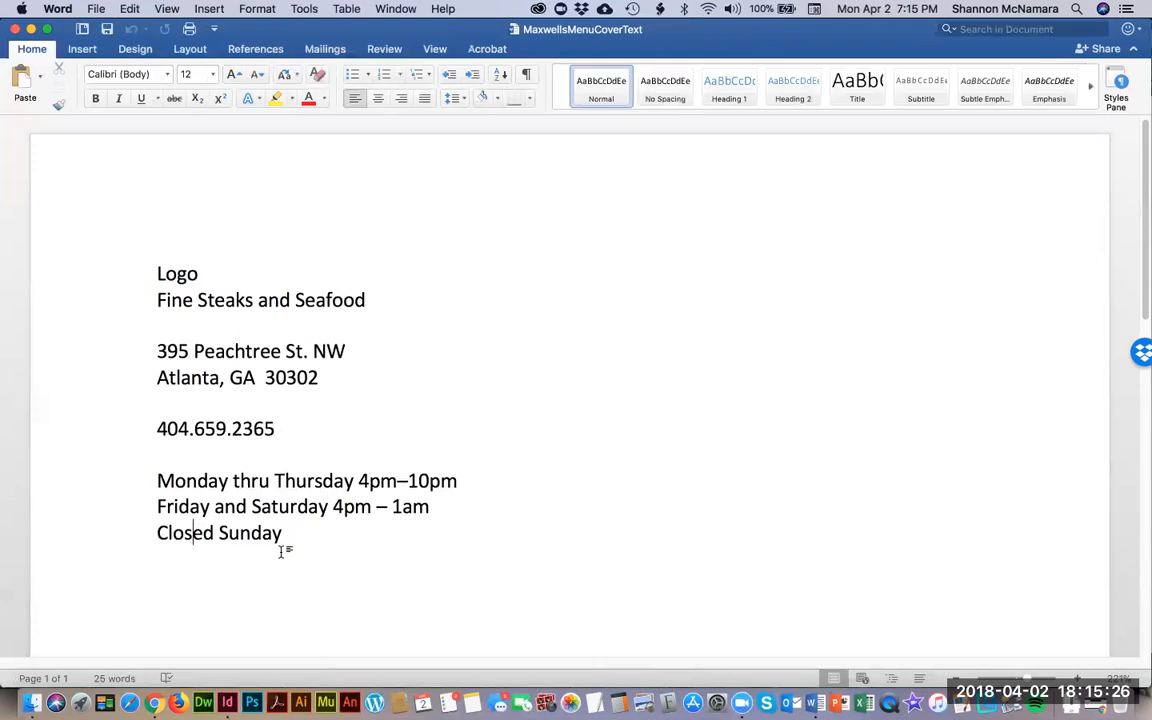
pyautogui.moveTo(152, 300); pyautogui.dragTo(325, 297)
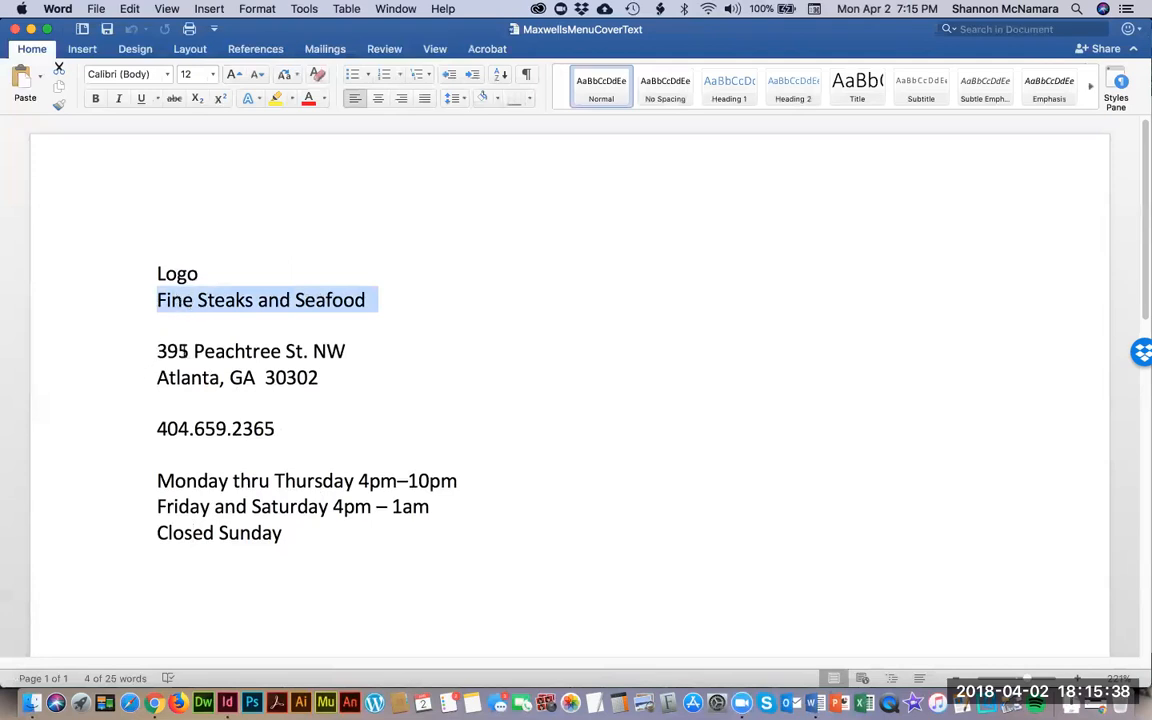
pyautogui.moveTo(185, 350); pyautogui.dragTo(331, 372)
pyautogui.click(184, 428)
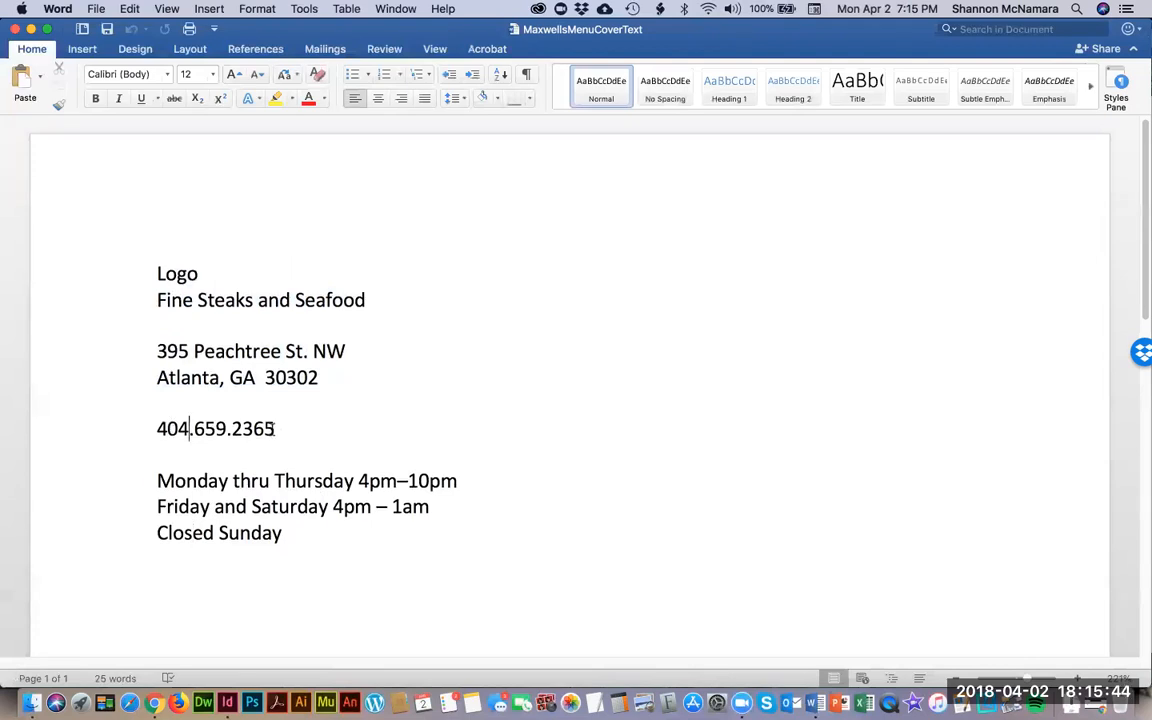
pyautogui.moveTo(157, 480); pyautogui.dragTo(272, 537)
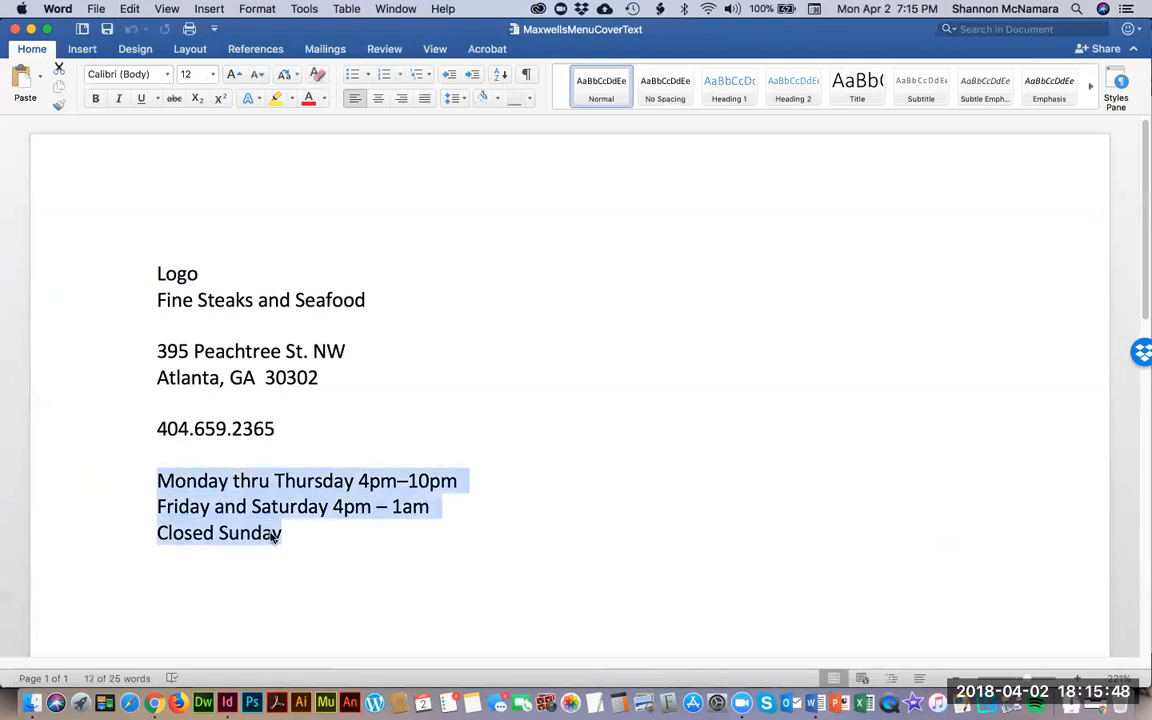
pyautogui.moveTo(160, 310); pyautogui.dragTo(296, 538)
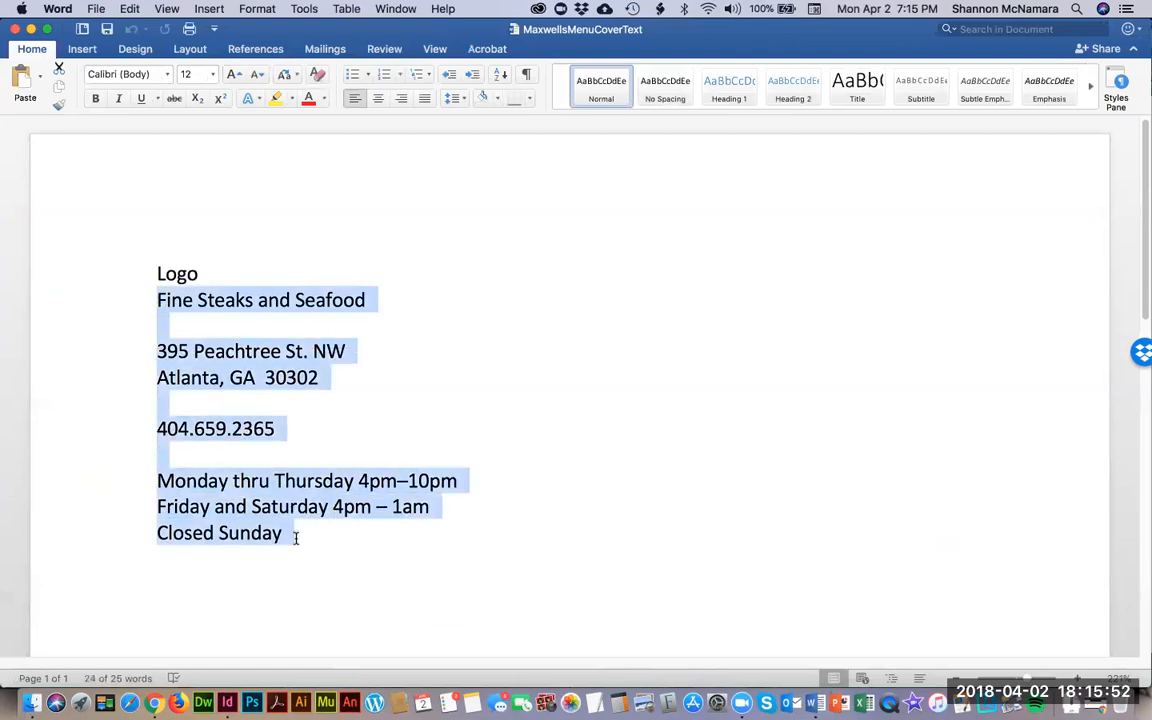
# Step: Switch to the assignment page in Chrome and review the specifications for the new InDesign document
pyautogui.press('super+Tab')
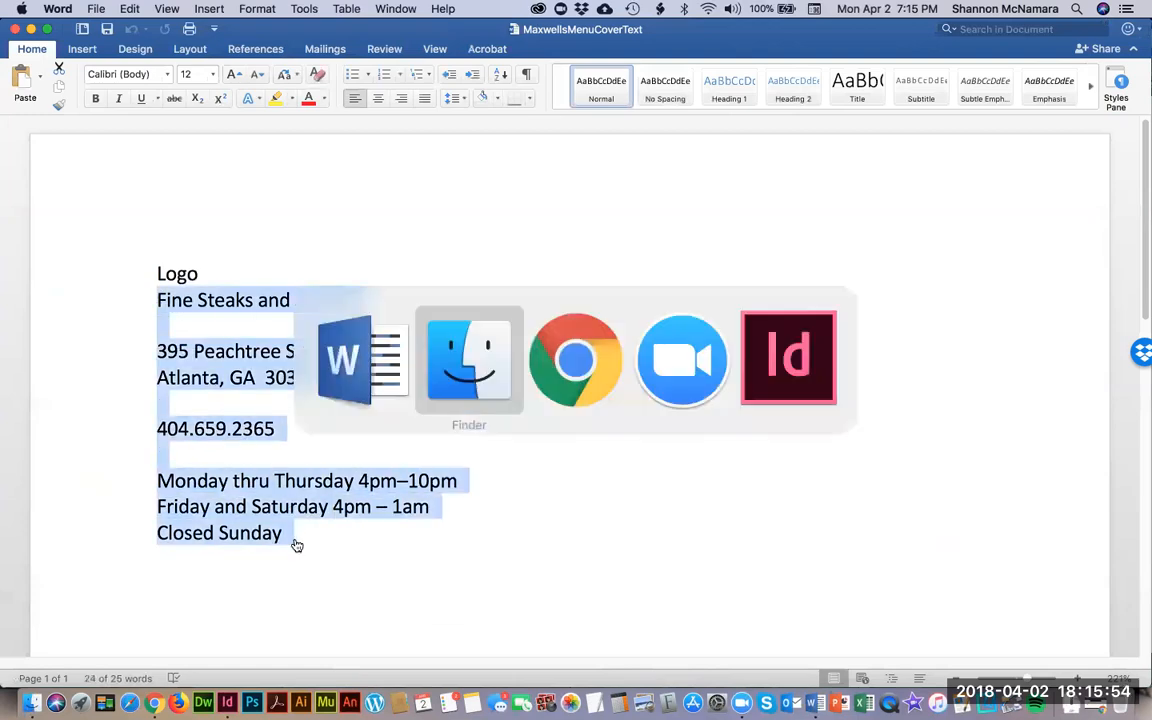
pyautogui.press('super+Tab')
pyautogui.press('super+Tab')
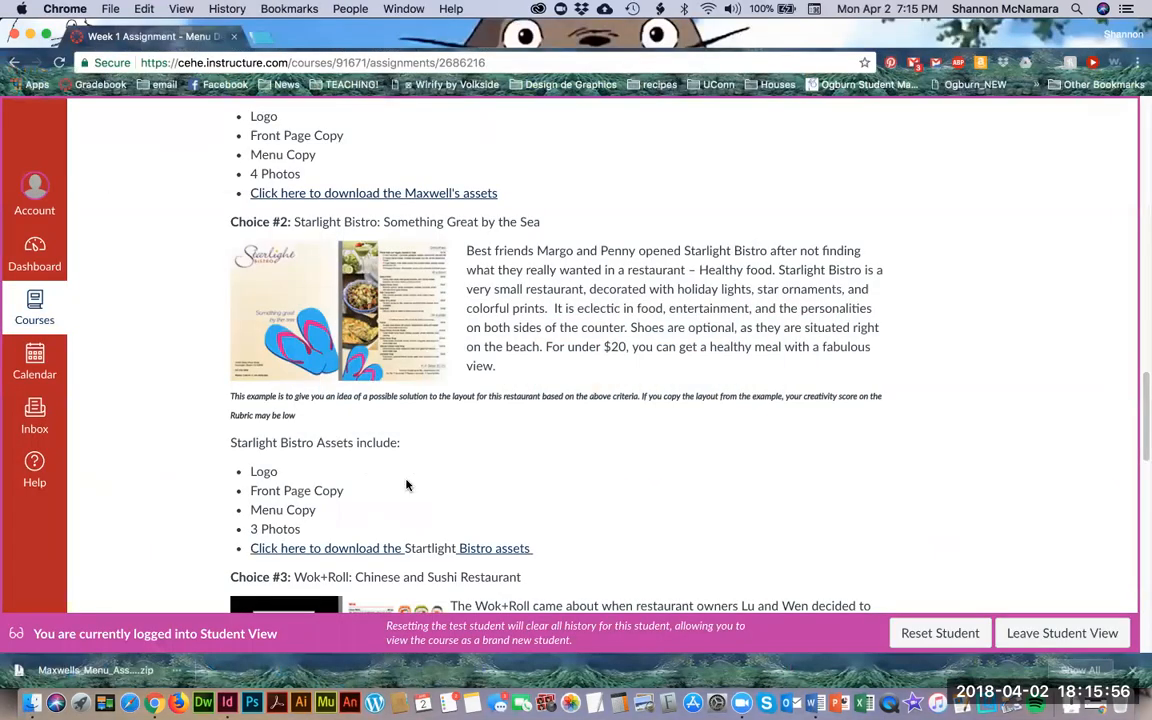
pyautogui.scroll(10, 584, 336)
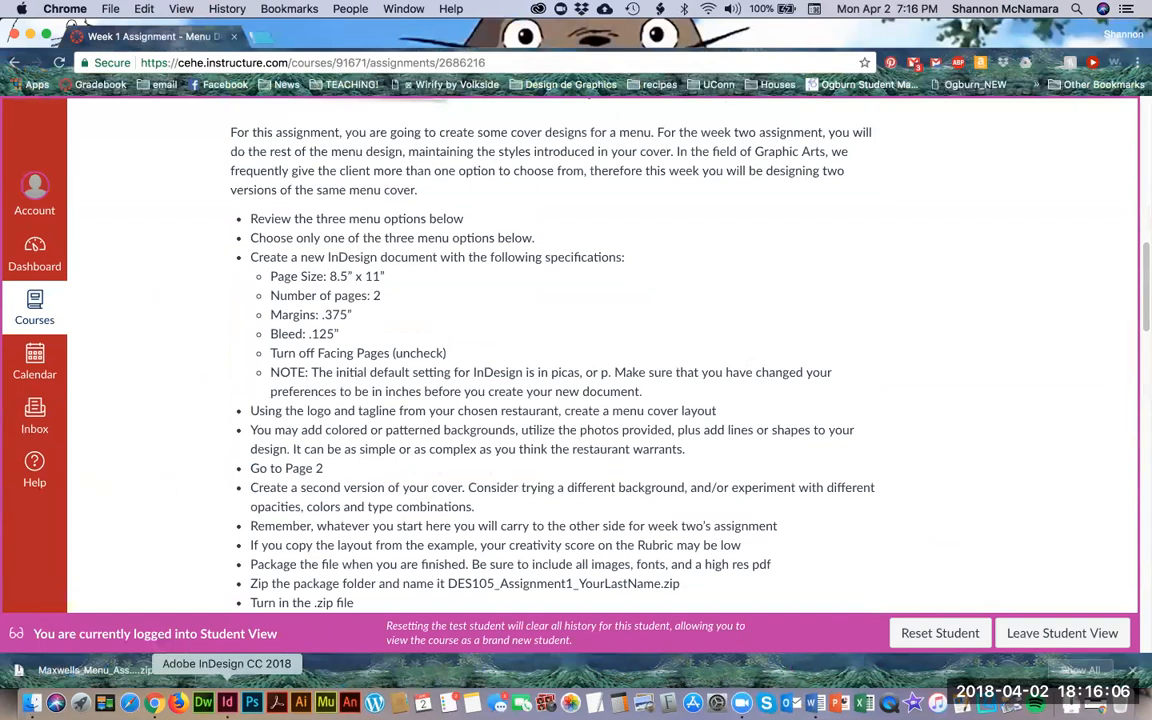
# Step: Switch to InDesign and open the New Document settings
pyautogui.click(227, 703)
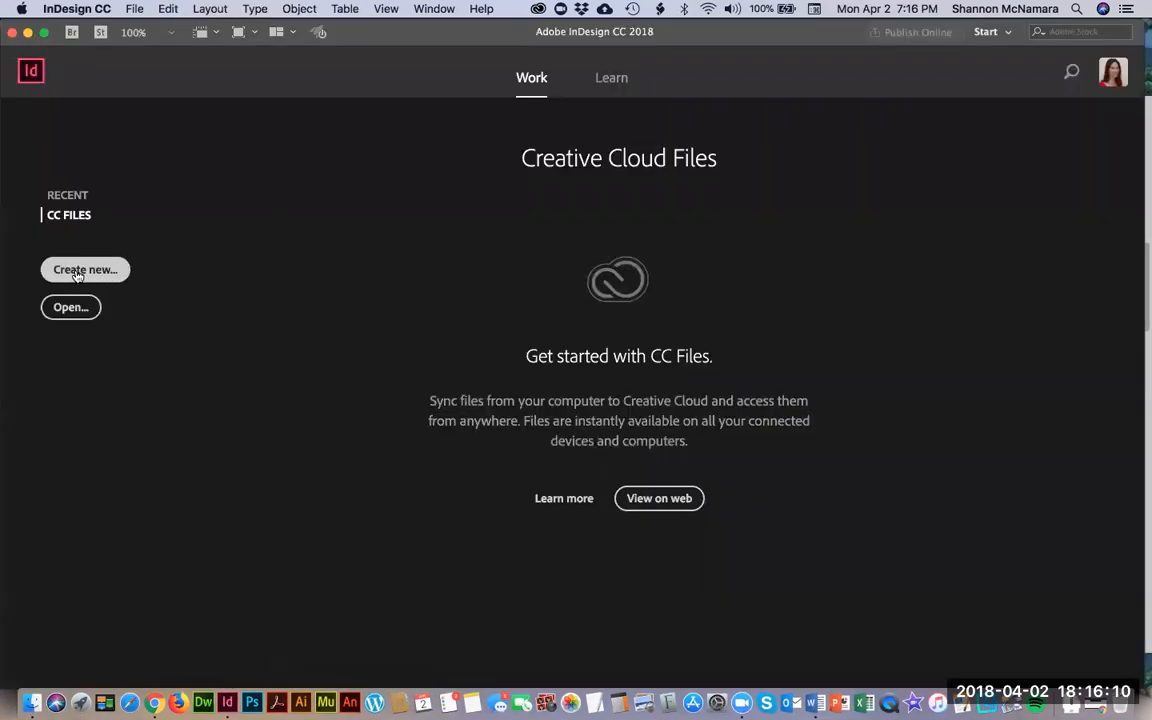
pyautogui.click(134, 9)
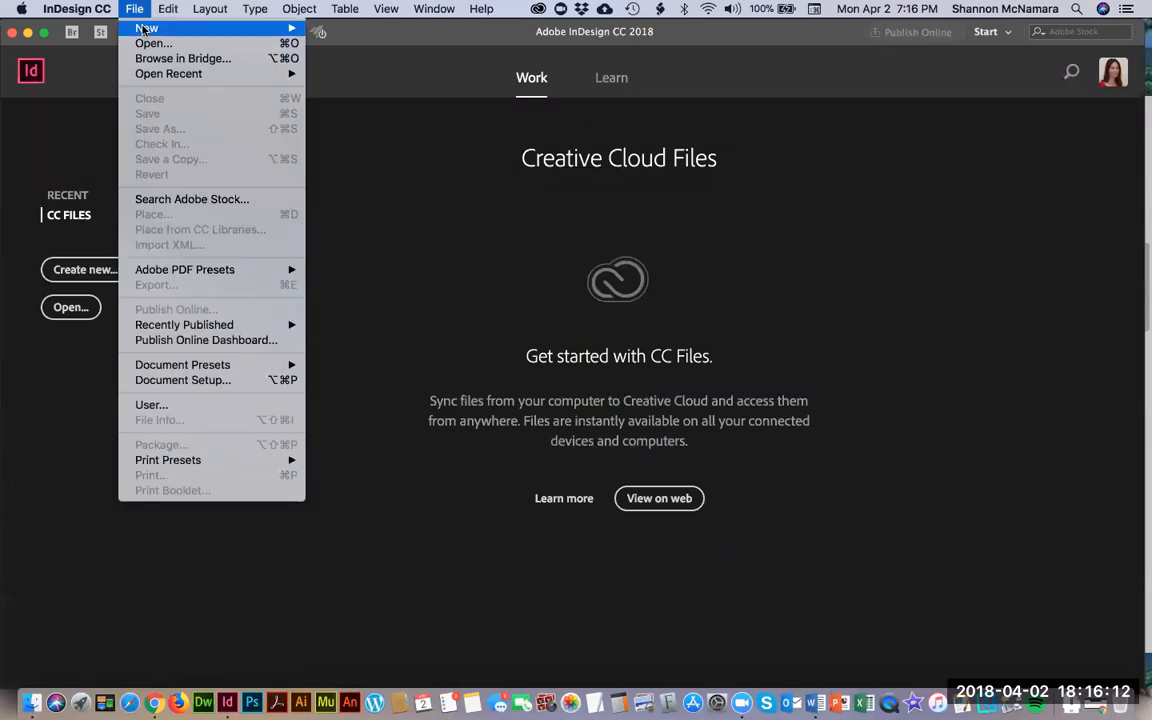
pyautogui.moveTo(200, 28)
pyautogui.click(476, 247)
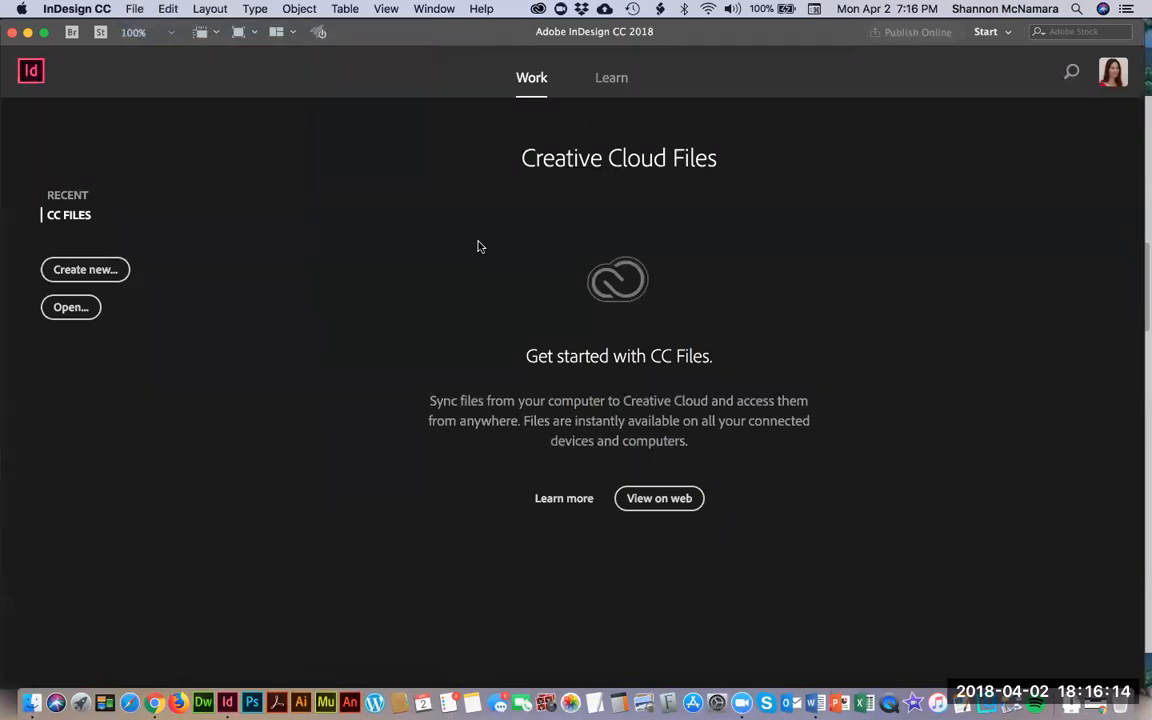
pyautogui.click(90, 274)
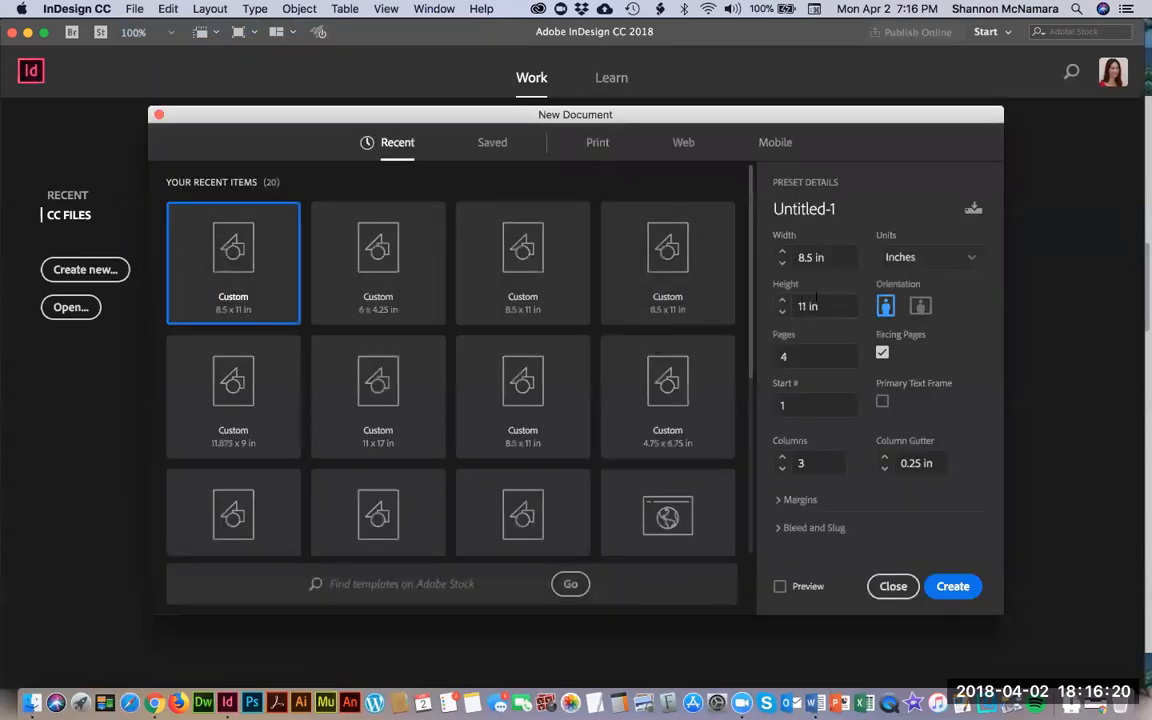
# Step: Following the assignment specifications, set the new document to 2 pages and 1 column with Facing Pages off
pyautogui.press('super+Tab')
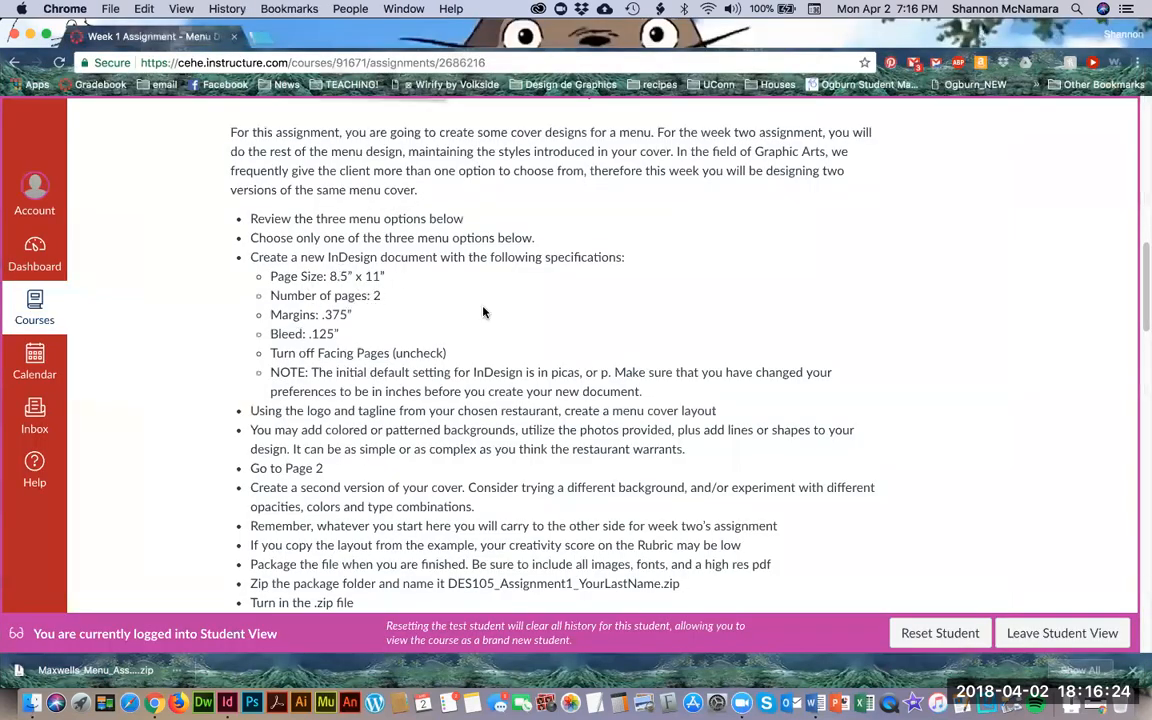
pyautogui.press('super+Tab')
pyautogui.doubleClick(810, 357)
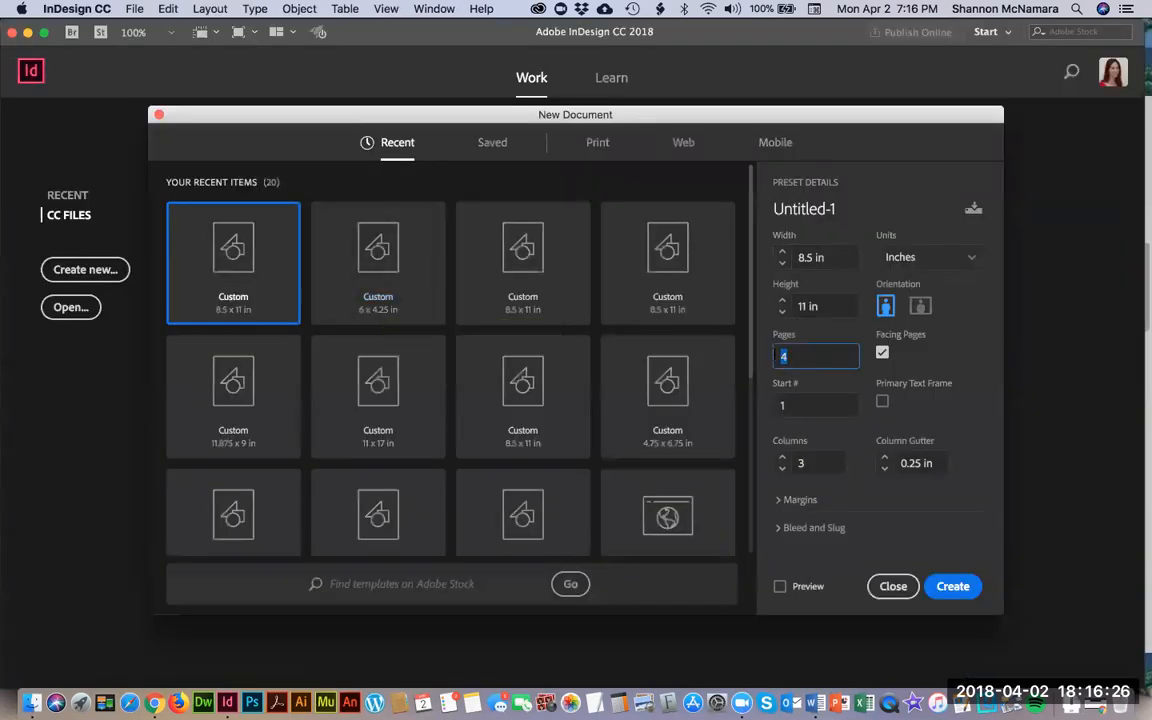
pyautogui.press('super+Tab')
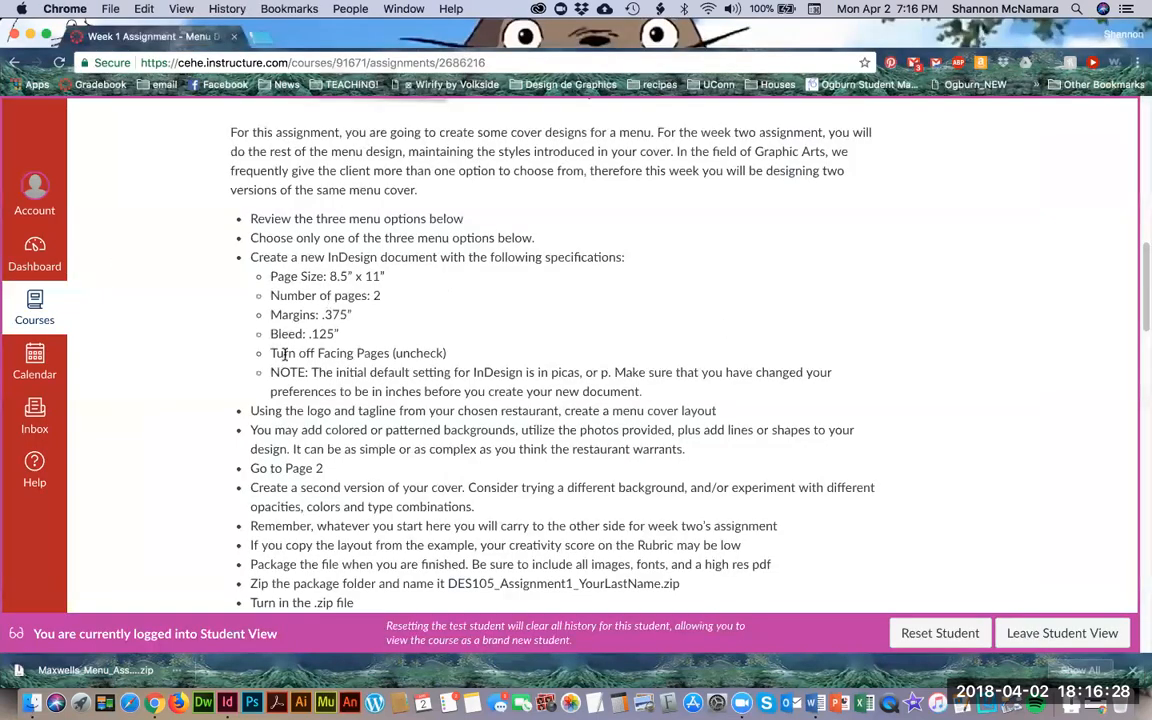
pyautogui.moveTo(271, 354); pyautogui.dragTo(446, 353)
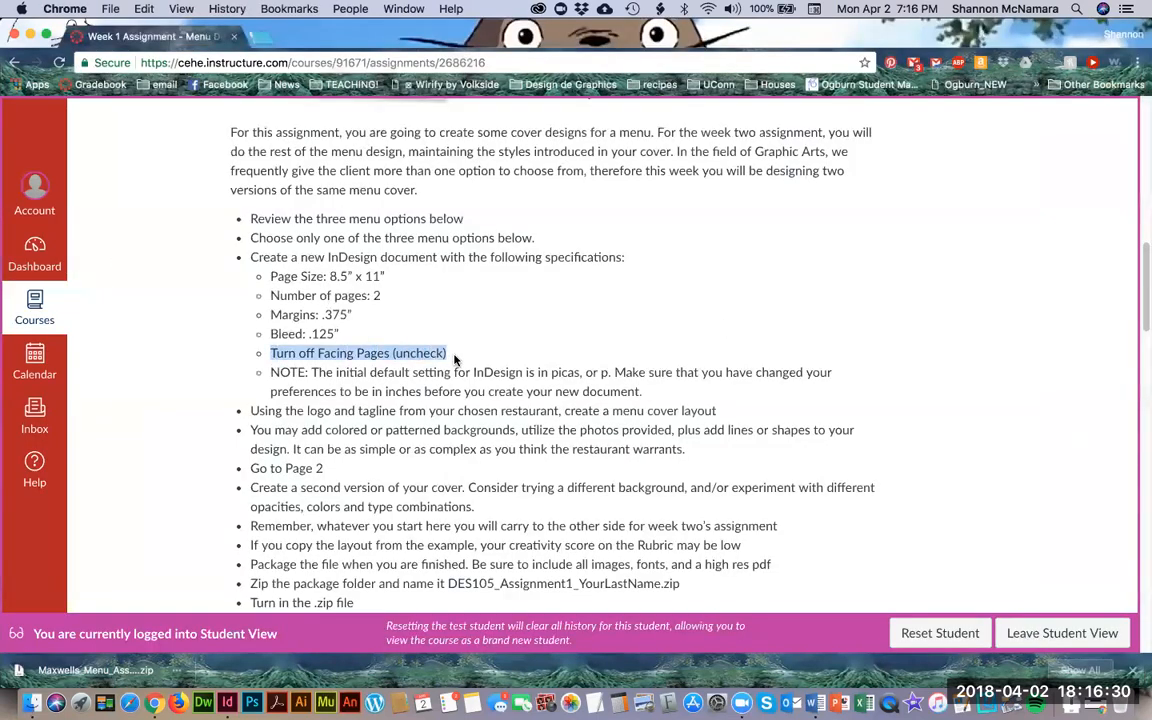
pyautogui.press('super+Tab')
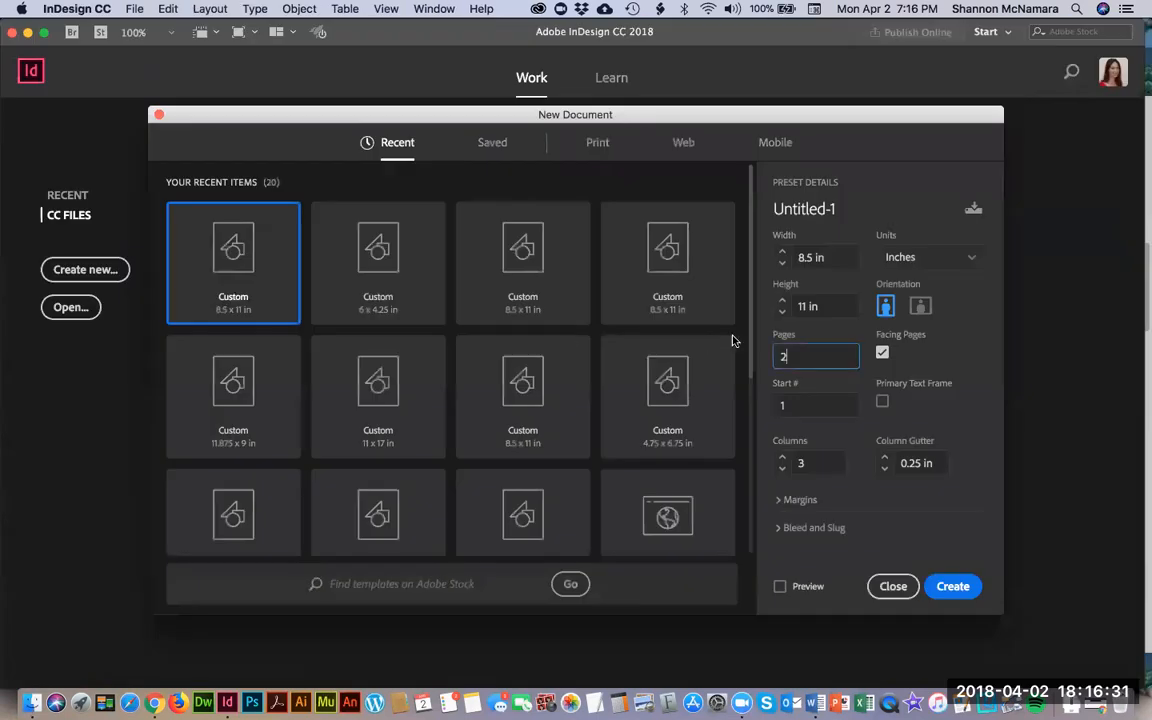
pyautogui.click(882, 355)
pyautogui.click(882, 355)
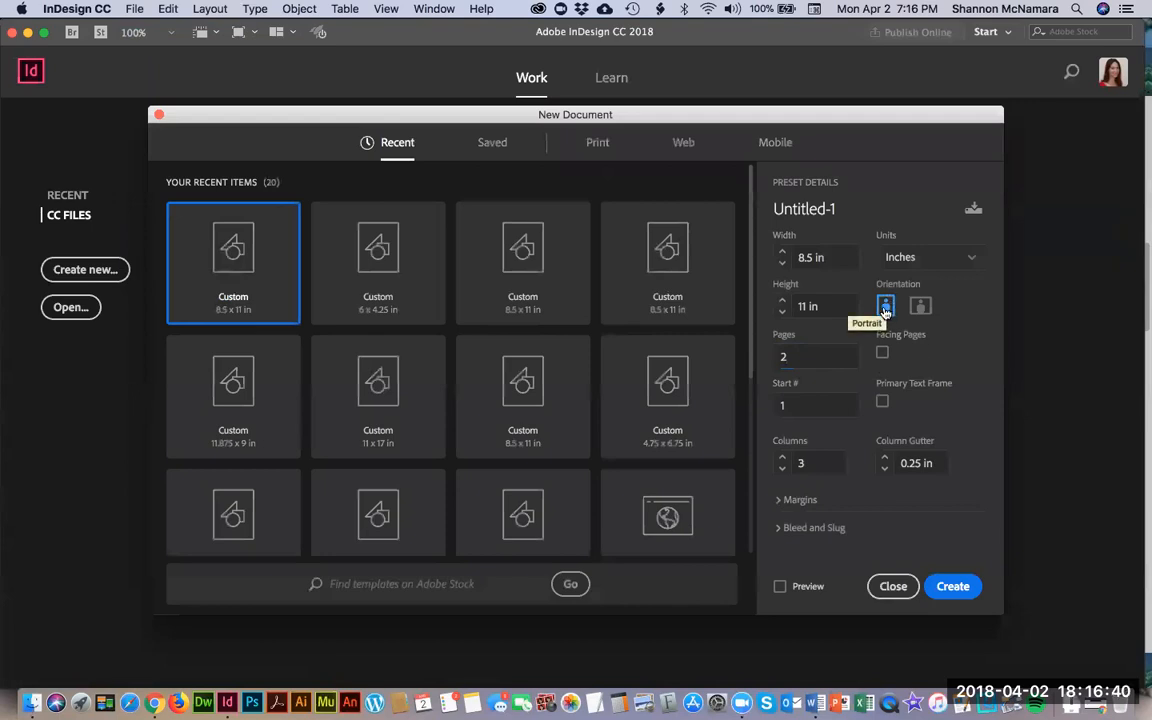
pyautogui.press('super+Tab')
pyautogui.press('super+Tab')
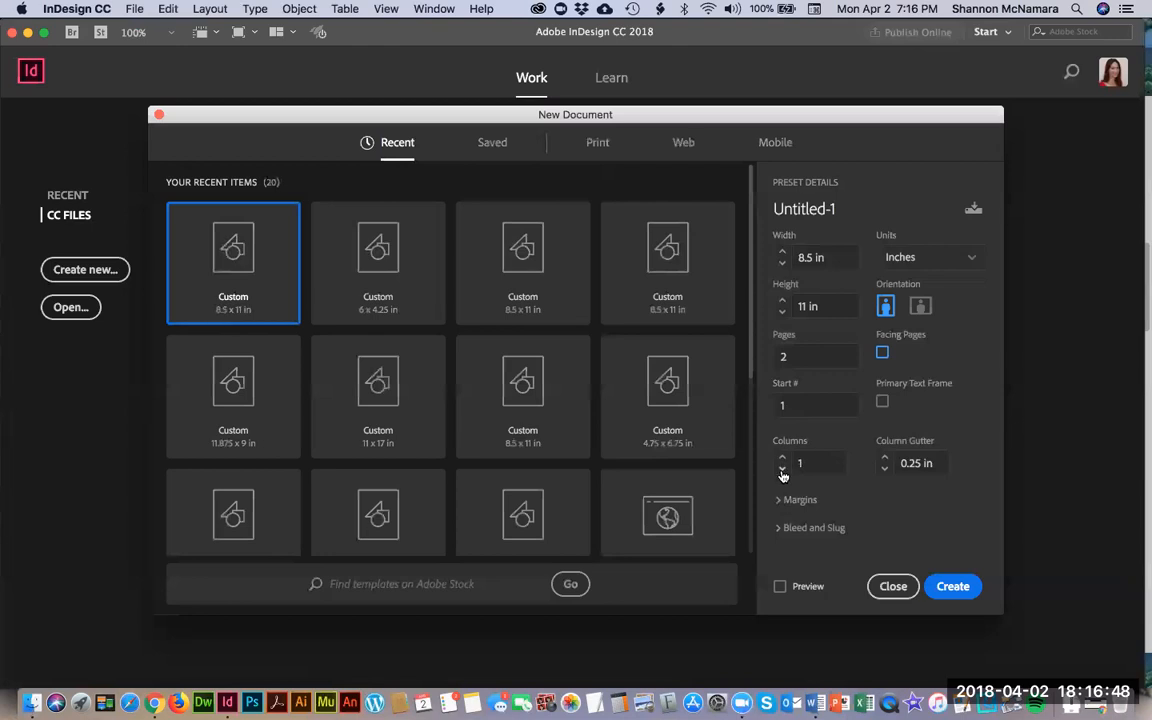
# Step: Copy the .375 margin value from the assignment page, apply it to all four document margins, and expand the Bleed and Slug settings
pyautogui.press('super+Tab')
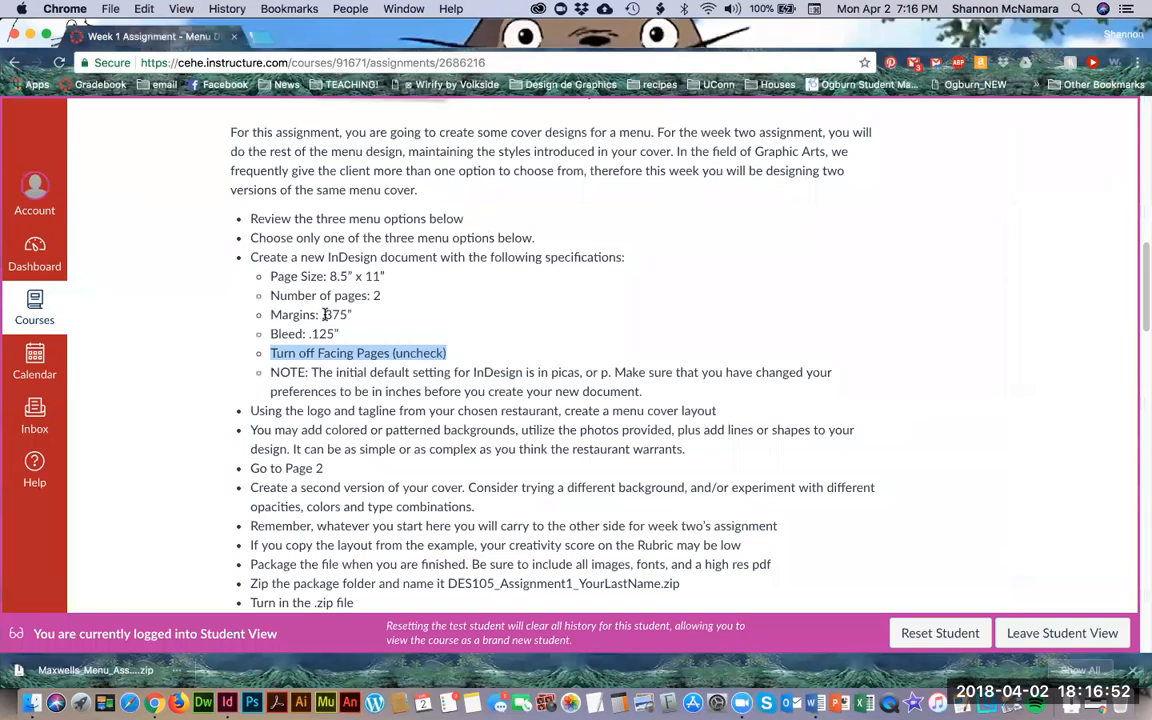
pyautogui.moveTo(322, 314); pyautogui.dragTo(330, 316)
pyautogui.moveTo(345, 315); pyautogui.dragTo(349, 315)
pyautogui.press('super+c')
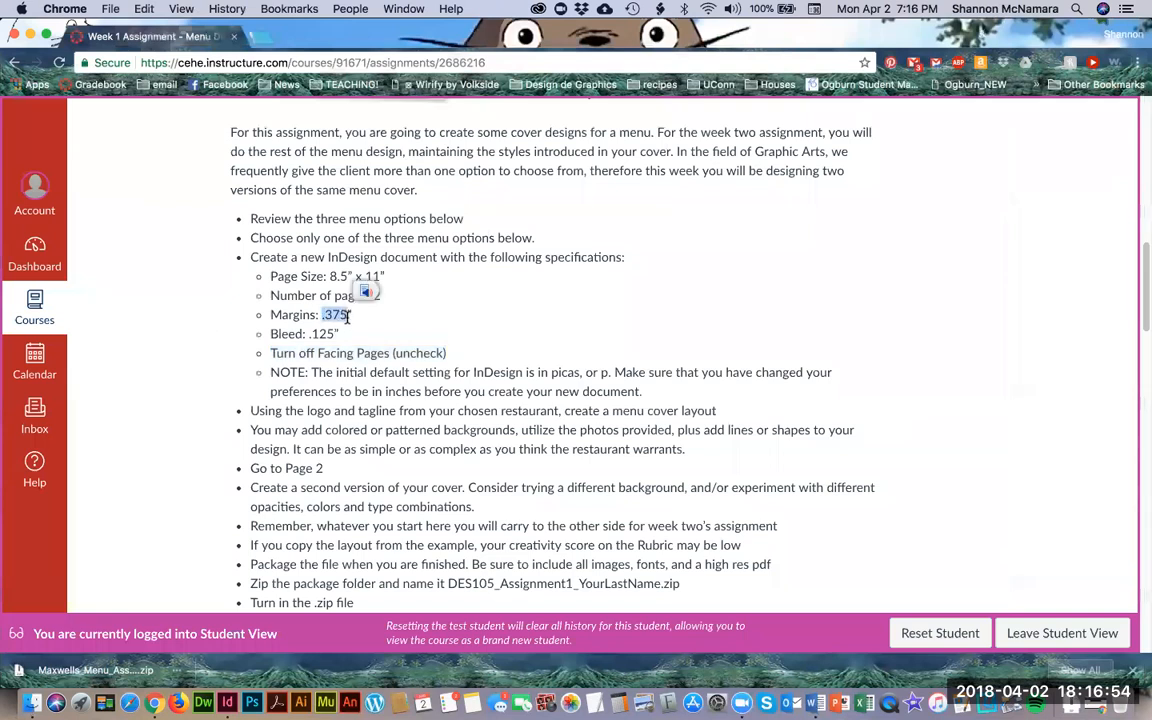
pyautogui.press('super+Tab')
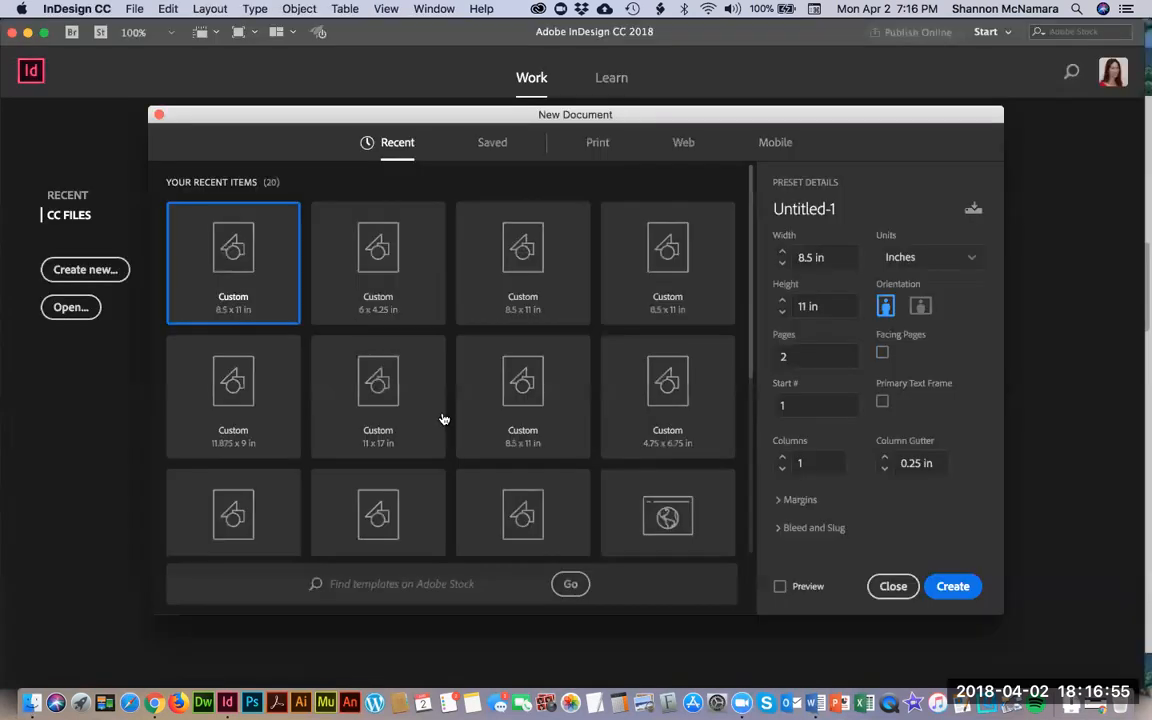
pyautogui.click(778, 500)
pyautogui.scroll(-2, 777, 490)
pyautogui.click(779, 472)
pyautogui.press('super+v')
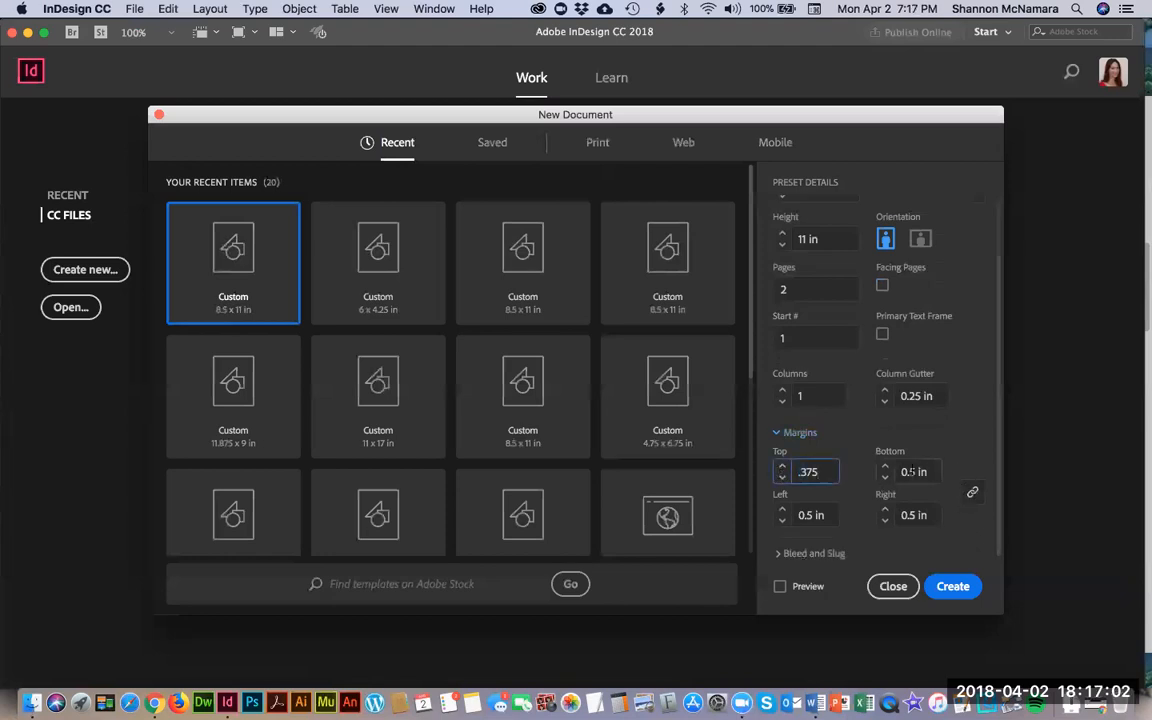
pyautogui.click(913, 471)
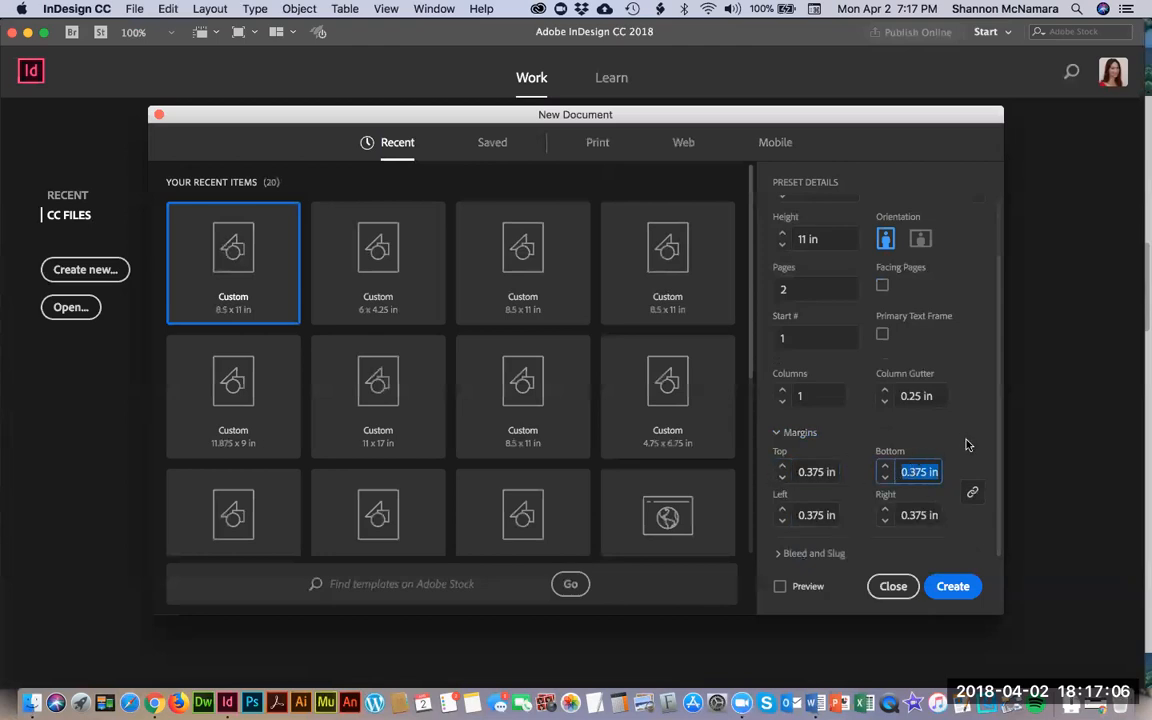
pyautogui.click(779, 553)
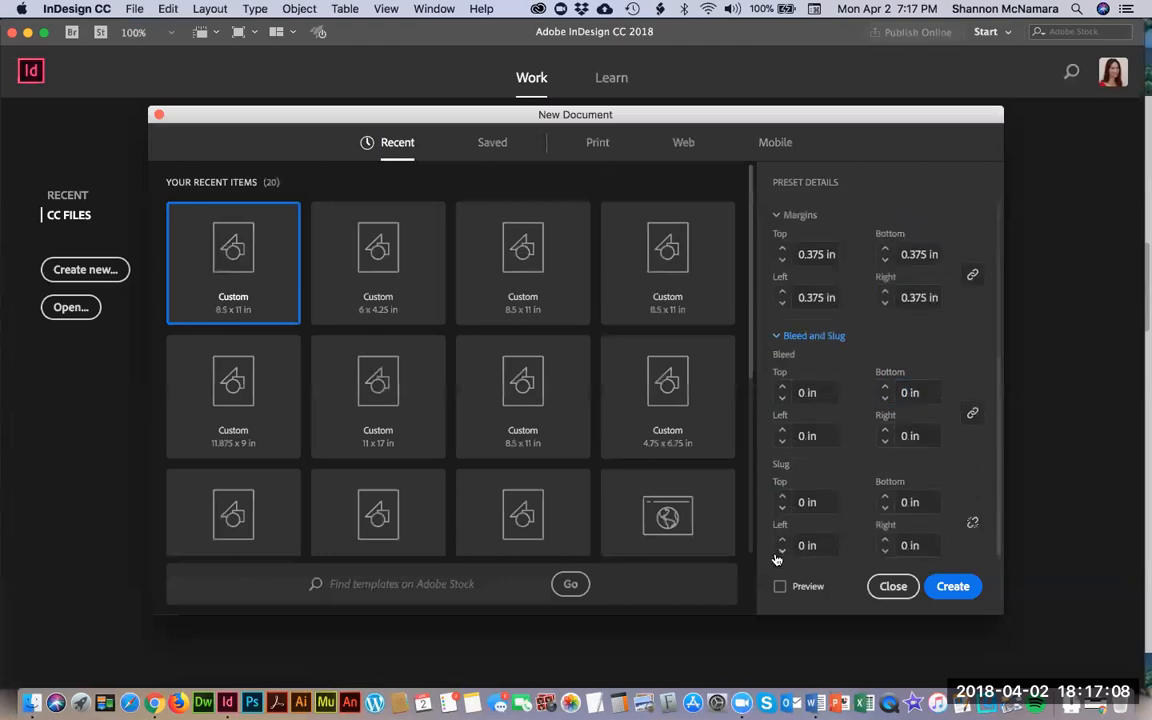
# Step: Switch to Chrome and search Google in a new tab for "bleed on 4 color press"
pyautogui.press('super+Tab')
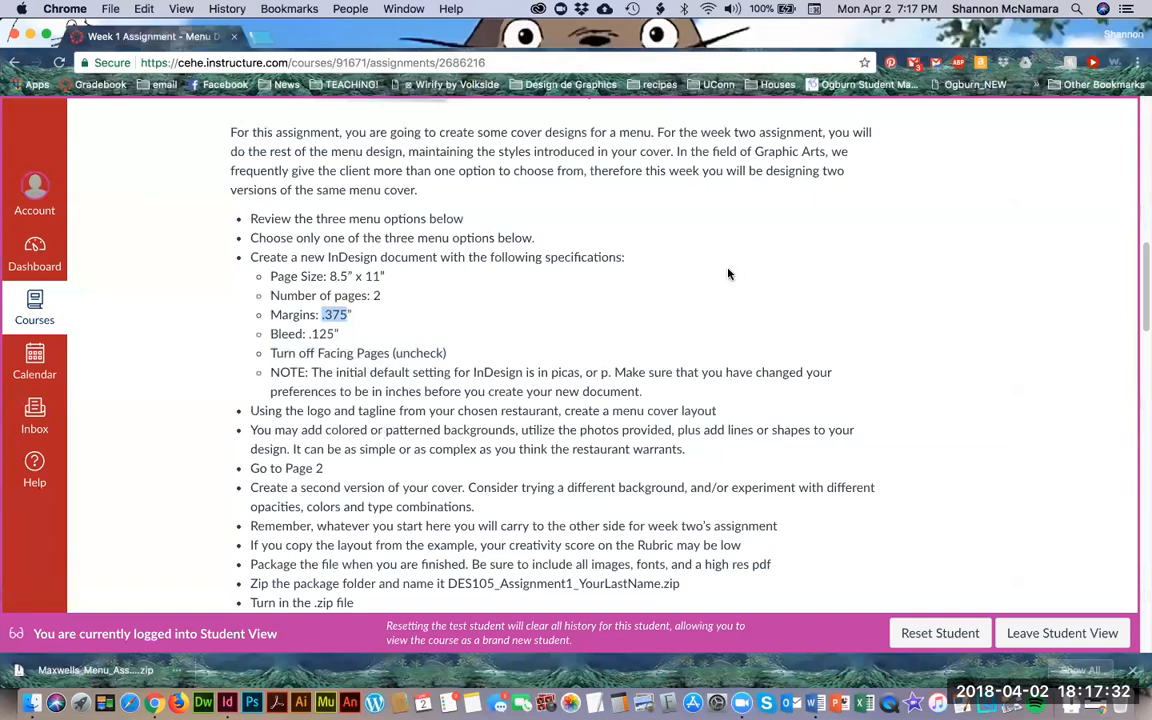
pyautogui.press('super+t')
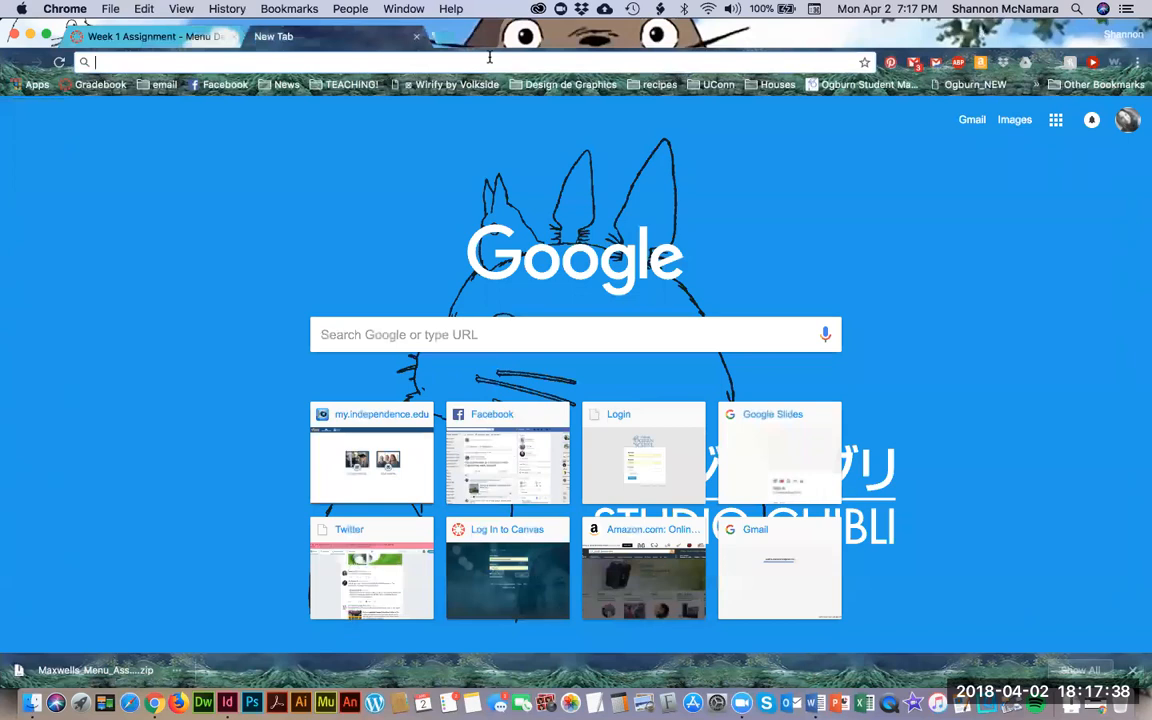
pyautogui.write('bleed on')
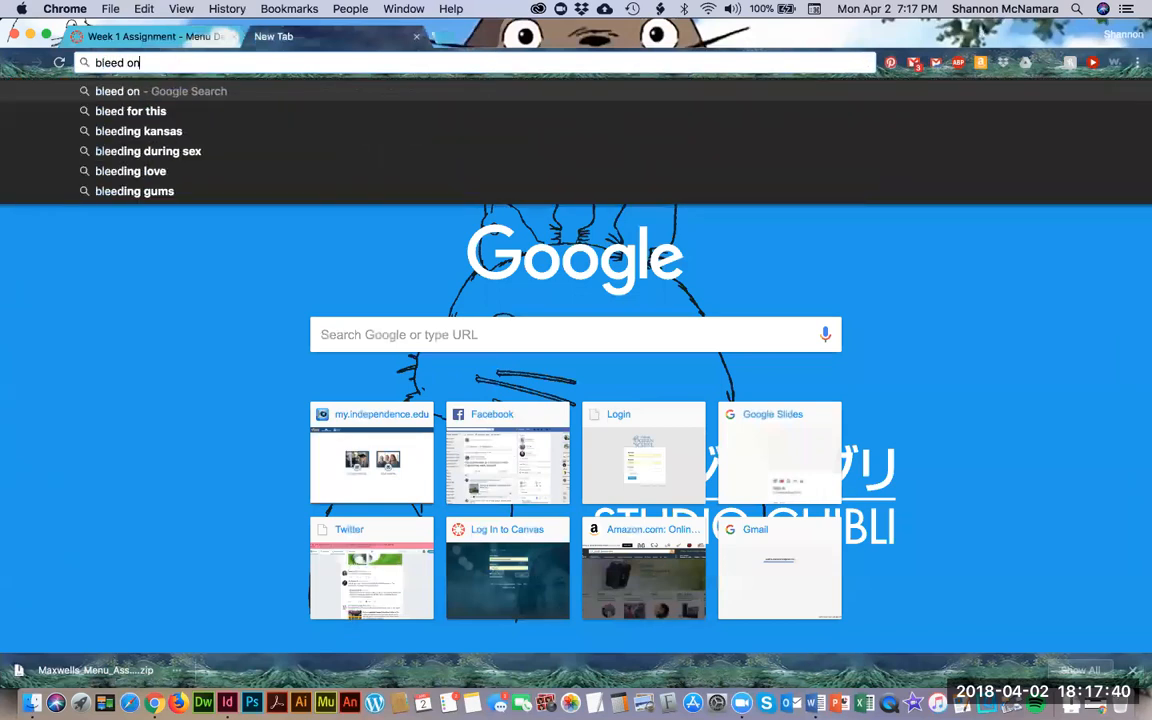
pyautogui.write(' press')
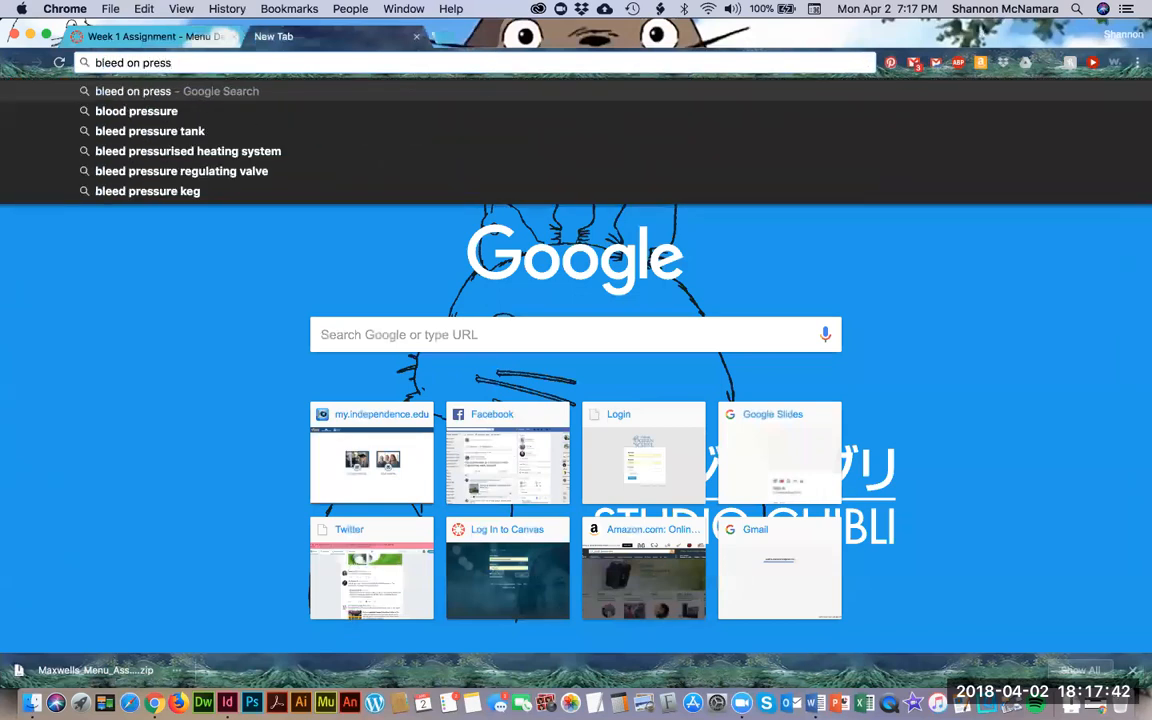
pyautogui.press('BackSpace')
pyautogui.press('BackSpace')
pyautogui.press('BackSpace')
pyautogui.press('BackSpace')
pyautogui.press('BackSpace')
pyautogui.write('4 color press')
pyautogui.press('Return')
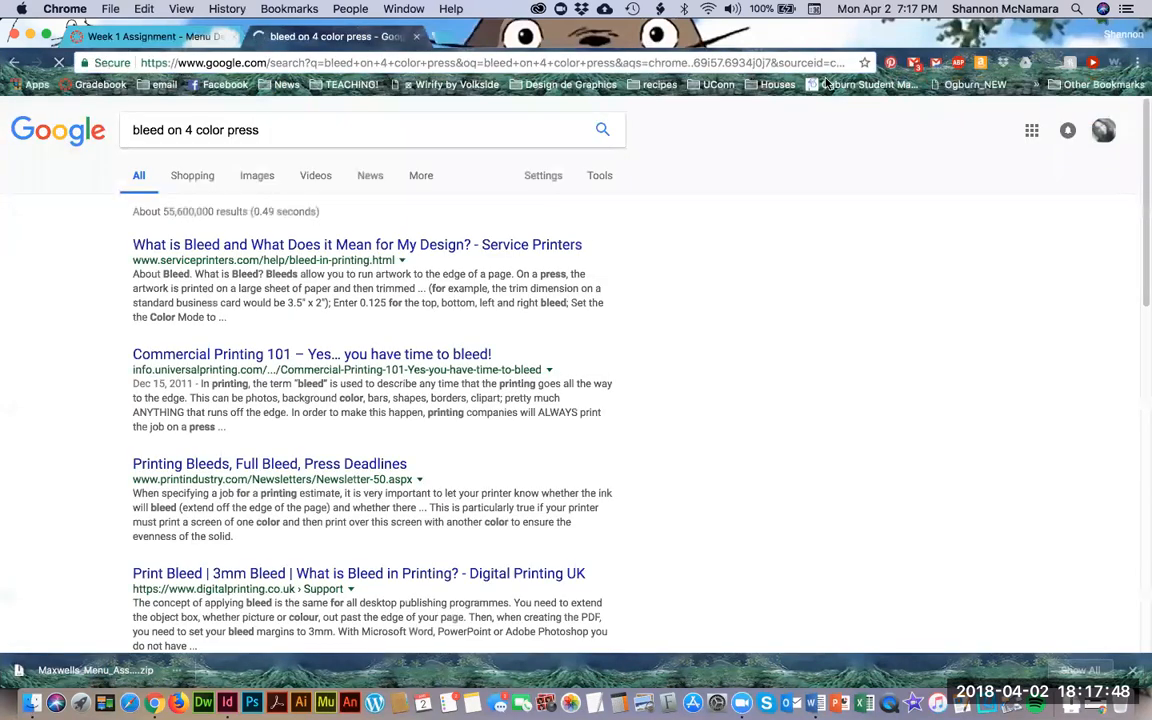
# Step: Examine the image results comparing correct and incorrect bleed setups, and close the search tab
pyautogui.click(250, 179)
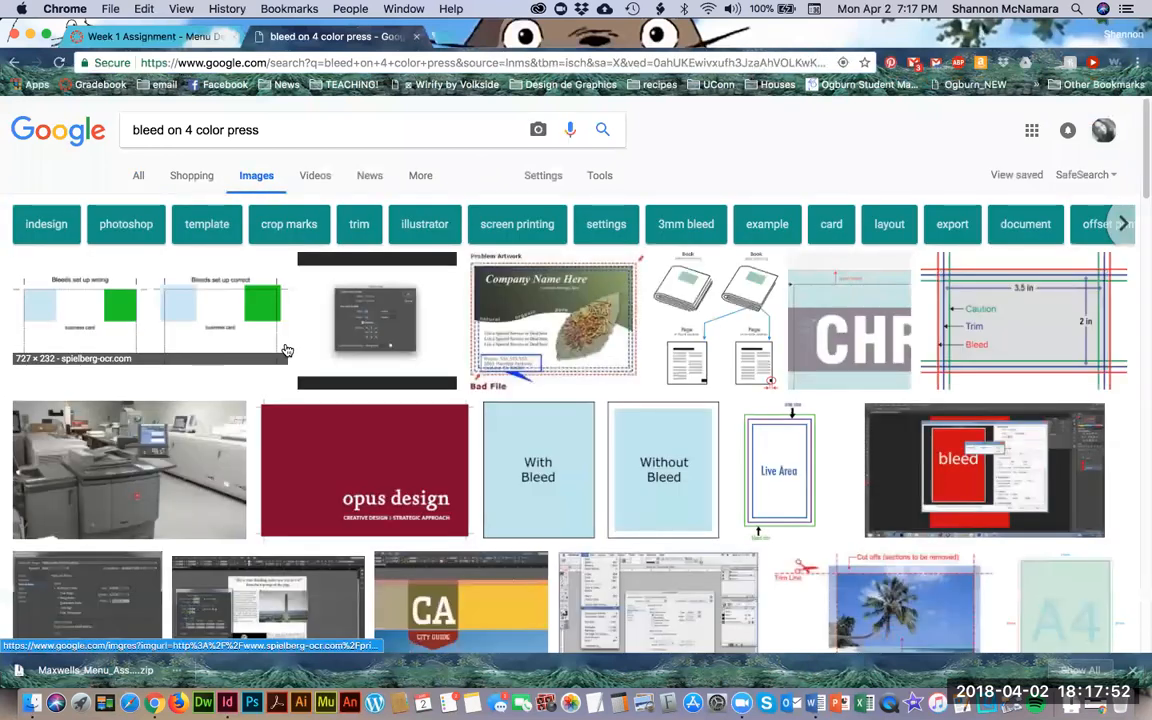
pyautogui.click(231, 314)
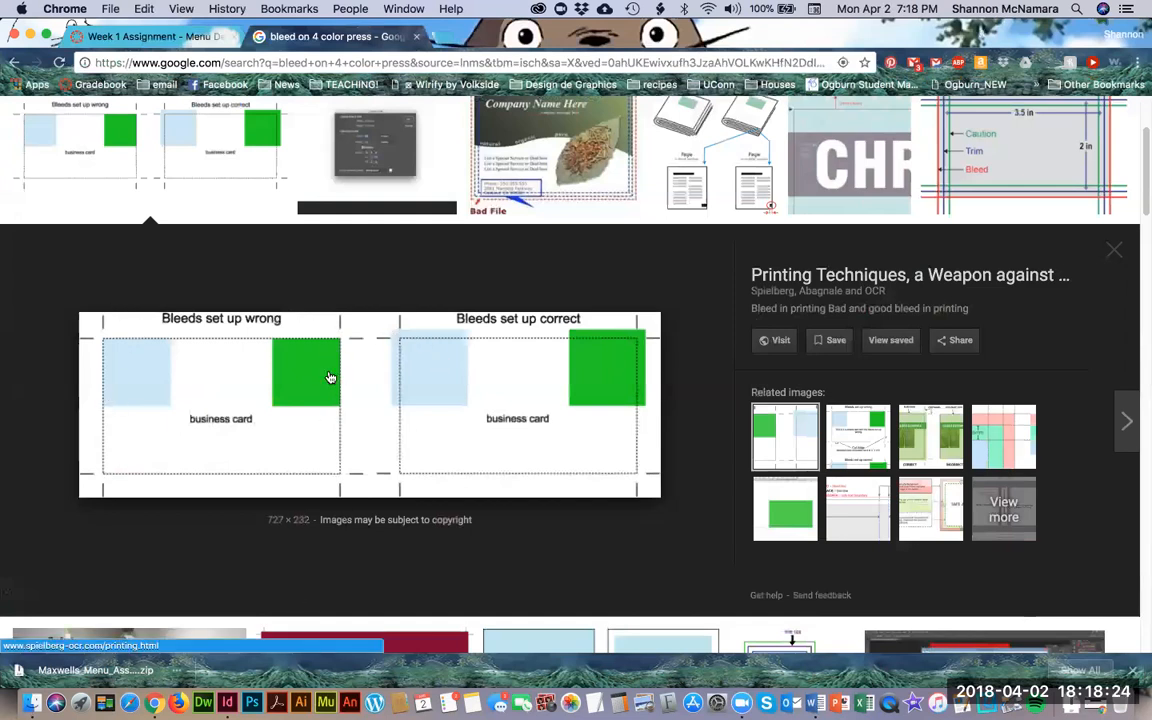
pyautogui.click(929, 432)
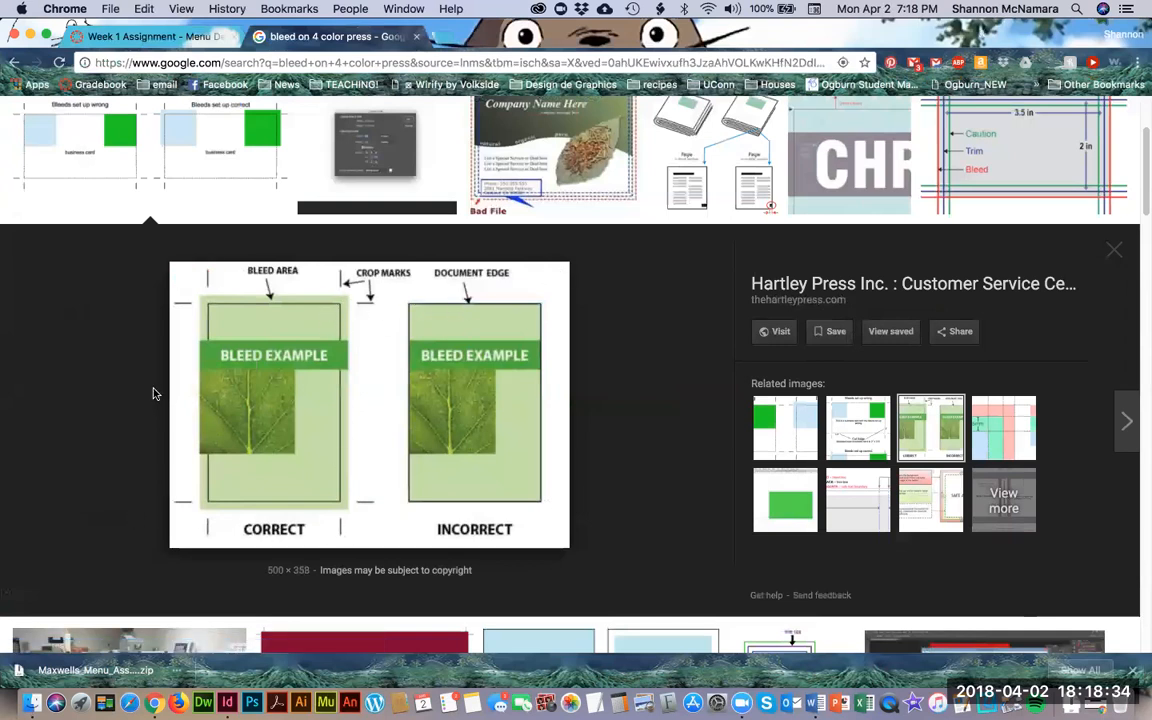
pyautogui.click(416, 37)
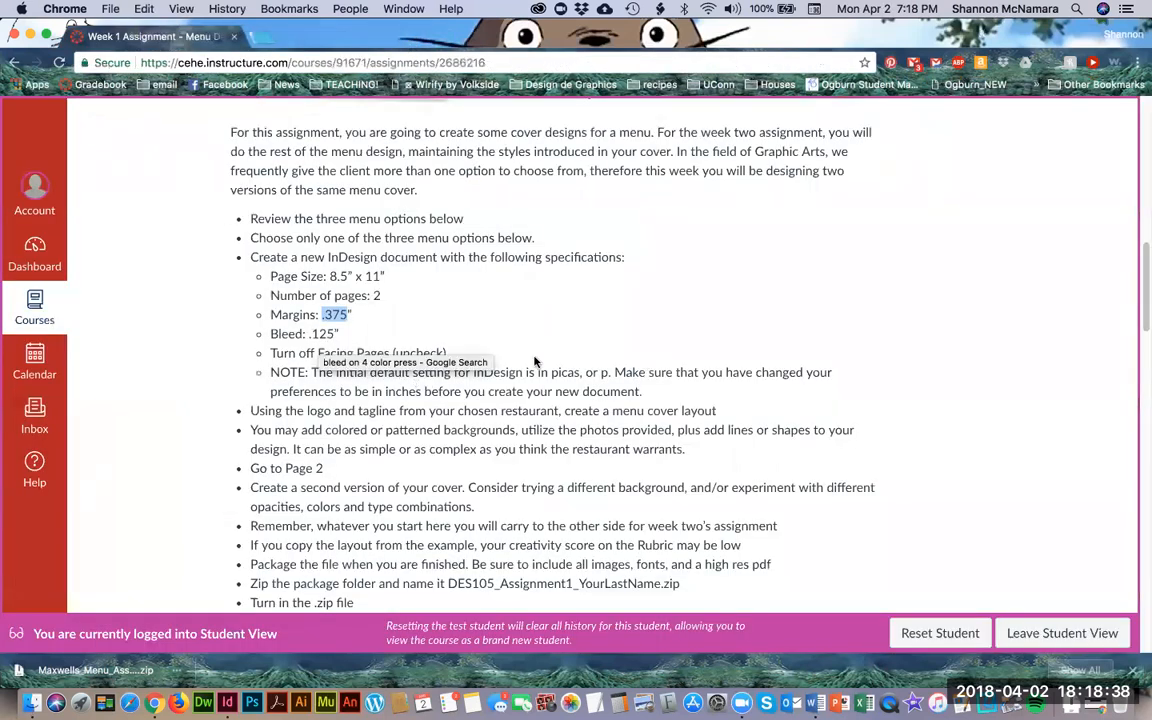
# Step: Switch to InDesign, set the bleed to .125 in on all four sides, and create the document
pyautogui.press('super+Tab')
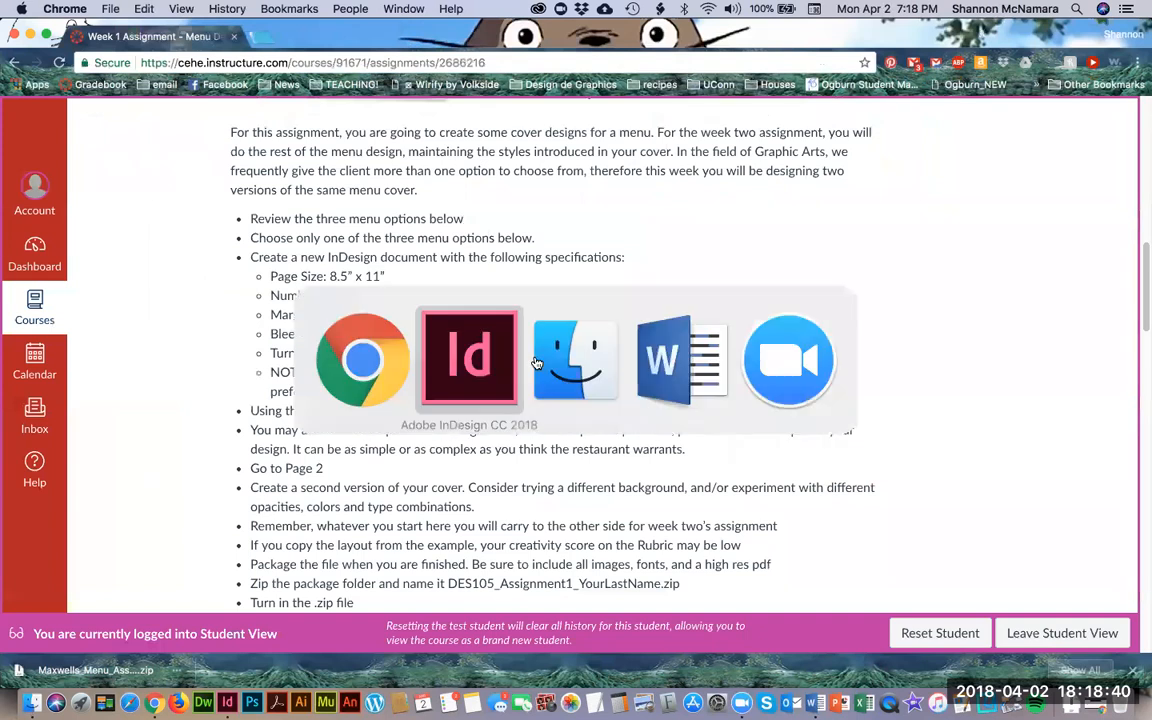
pyautogui.click(808, 393)
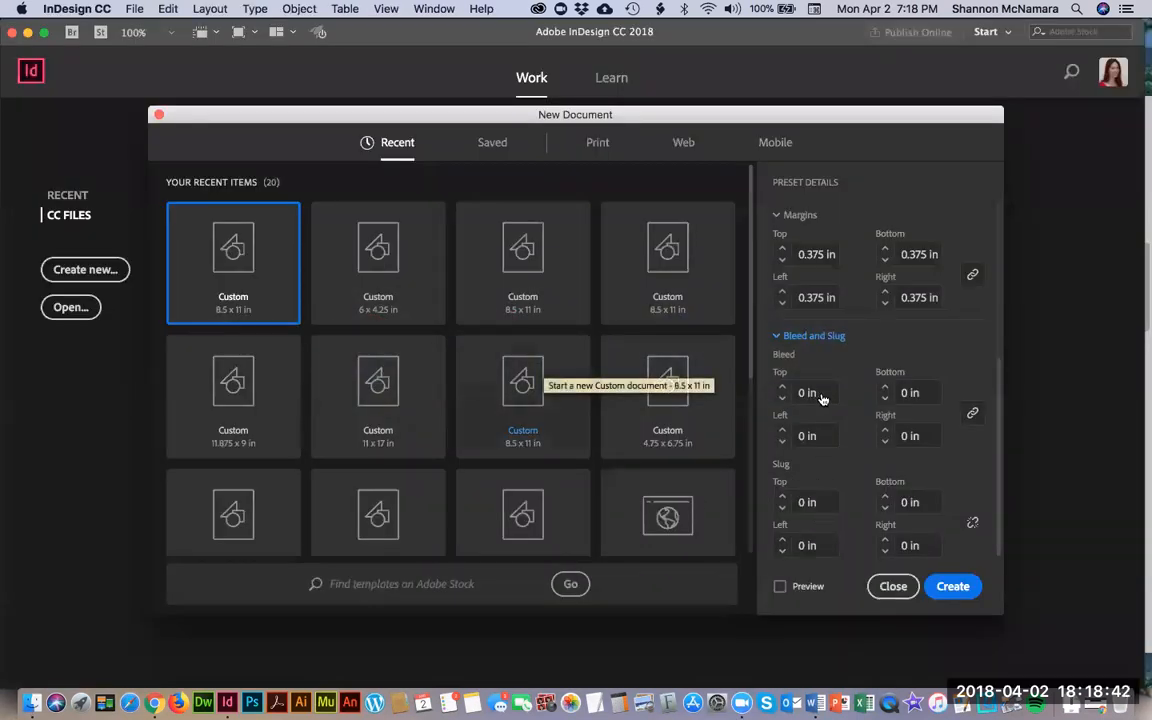
pyautogui.write('.125')
pyautogui.press('Tab')
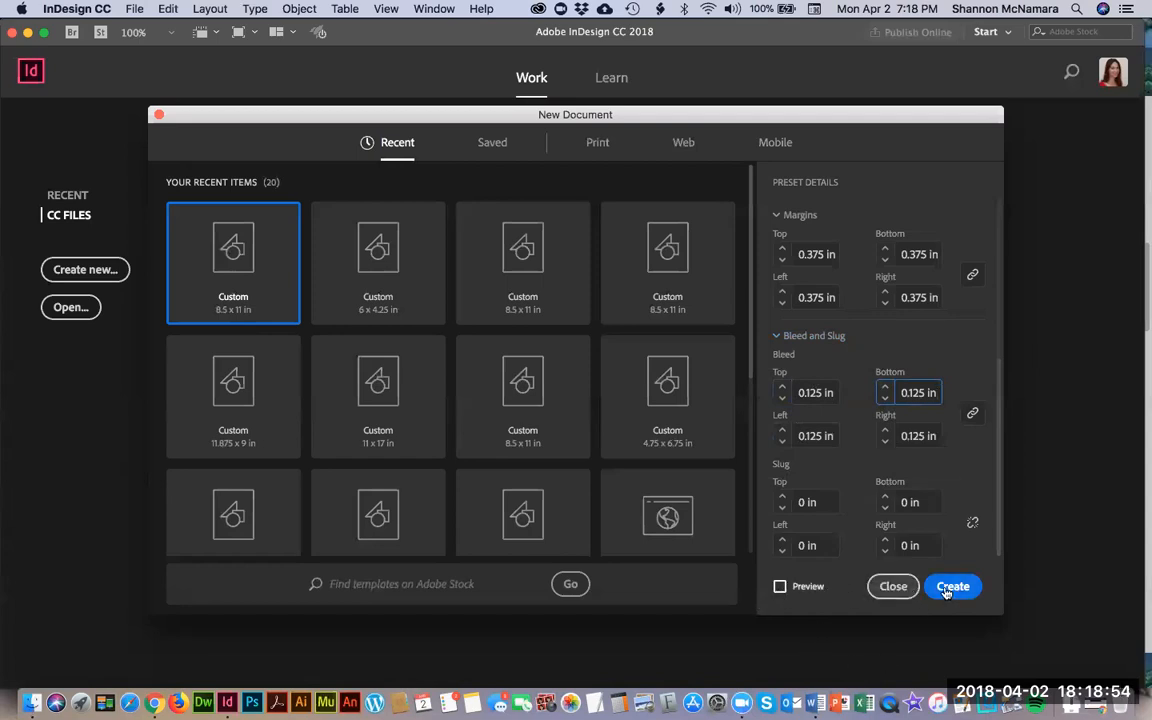
pyautogui.click(951, 586)
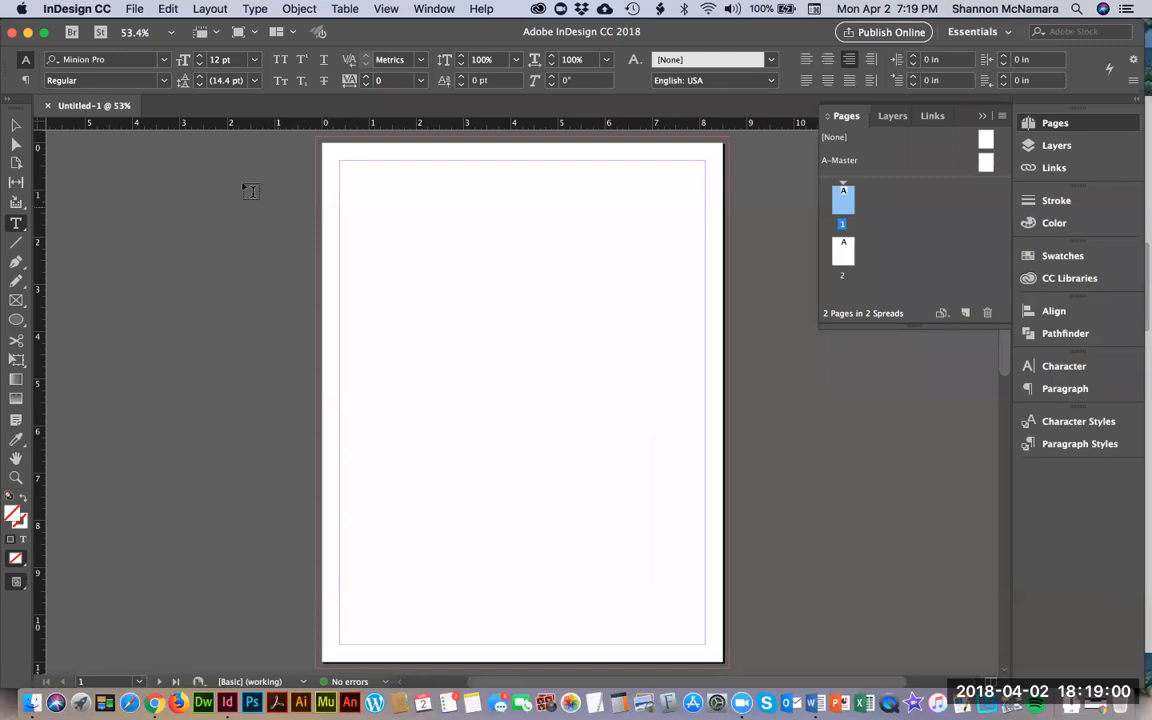
# Step: Examine the bleed, page edge and margin guides at the upper-left corner of page 1, and fit the page in view again
pyautogui.press('z')
pyautogui.moveTo(402, 195); pyautogui.dragTo(279, 125)
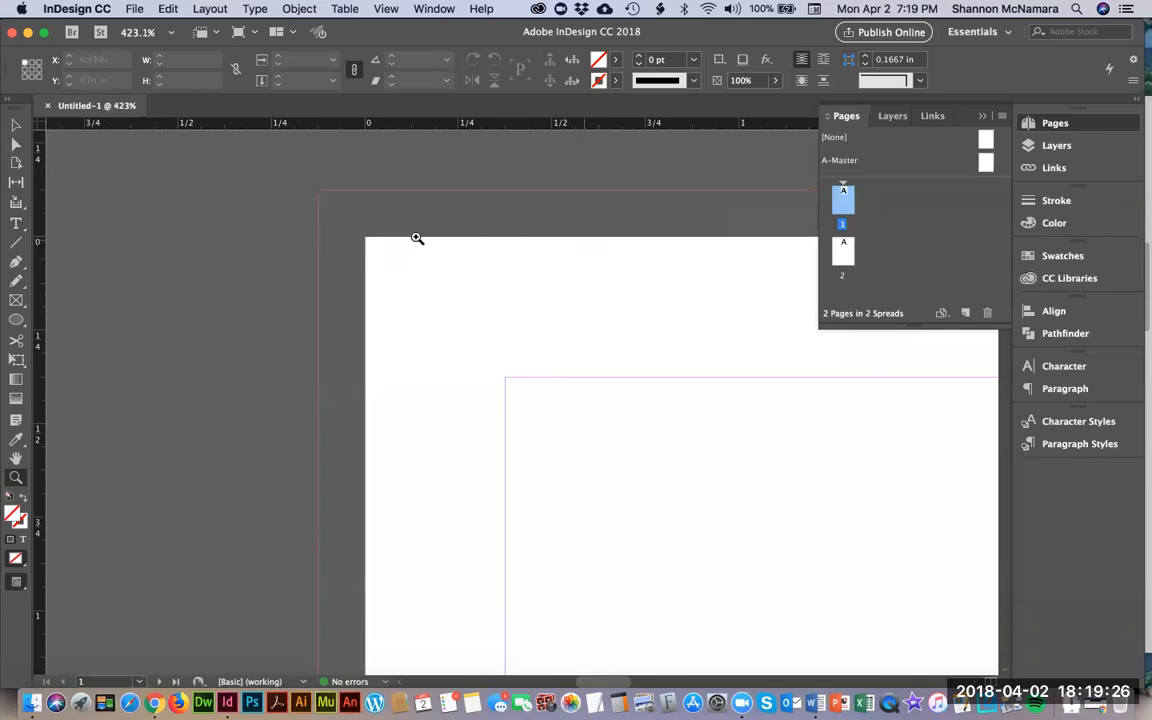
pyautogui.press('super+0')
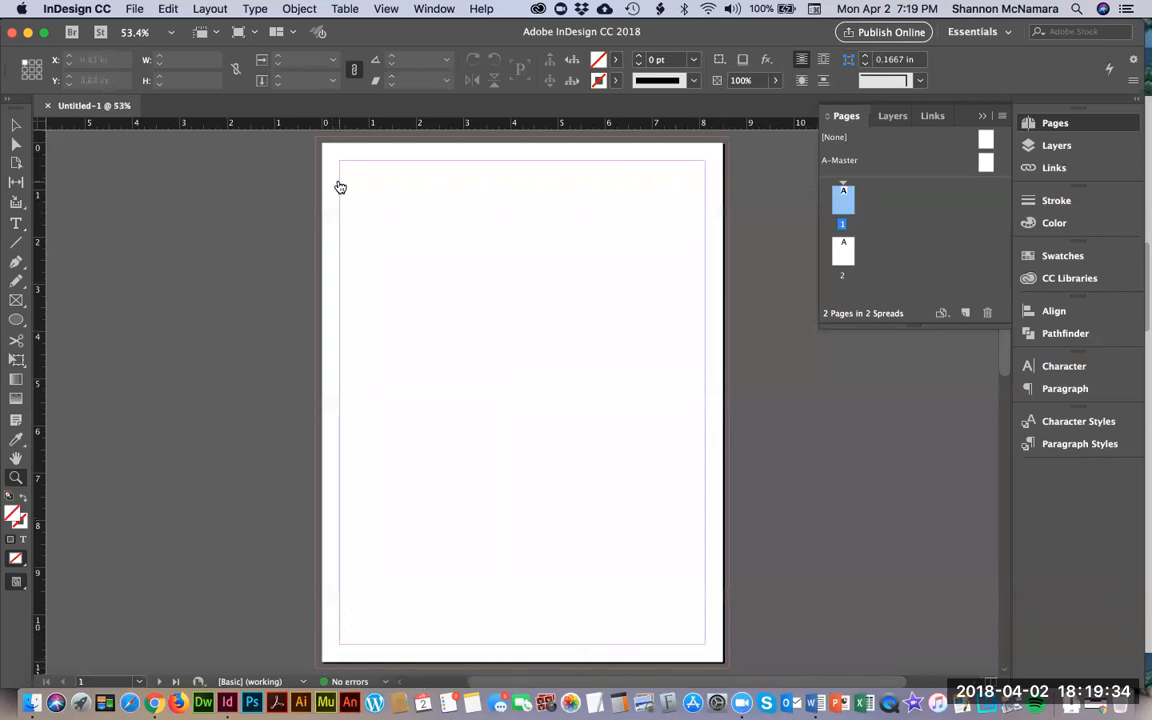
# Step: Switch to Word and review the Maxwell's cover text, highlighting the logo line and the lines from the tagline through "Closed Sunday"
pyautogui.press('super+Tab')
pyautogui.press('super+Tab')
pyautogui.press('super+Tab')
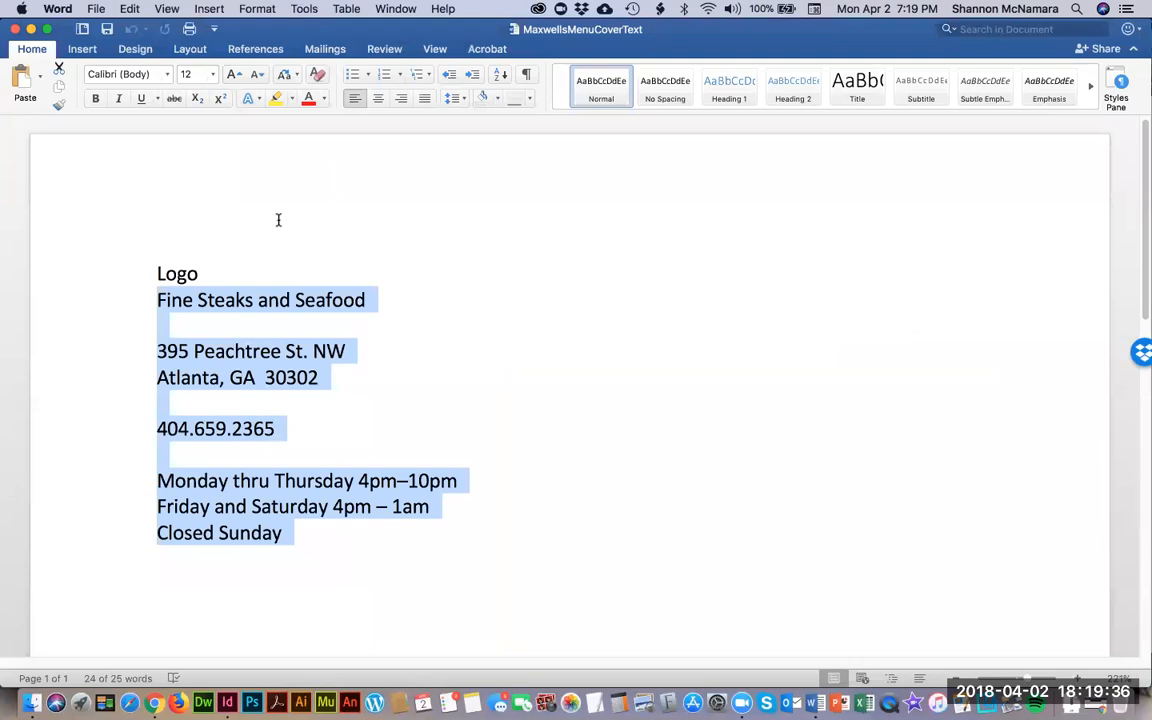
pyautogui.tripleClick(171, 274)
pyautogui.moveTo(157, 300); pyautogui.dragTo(296, 568)
pyautogui.press('super+Tab')
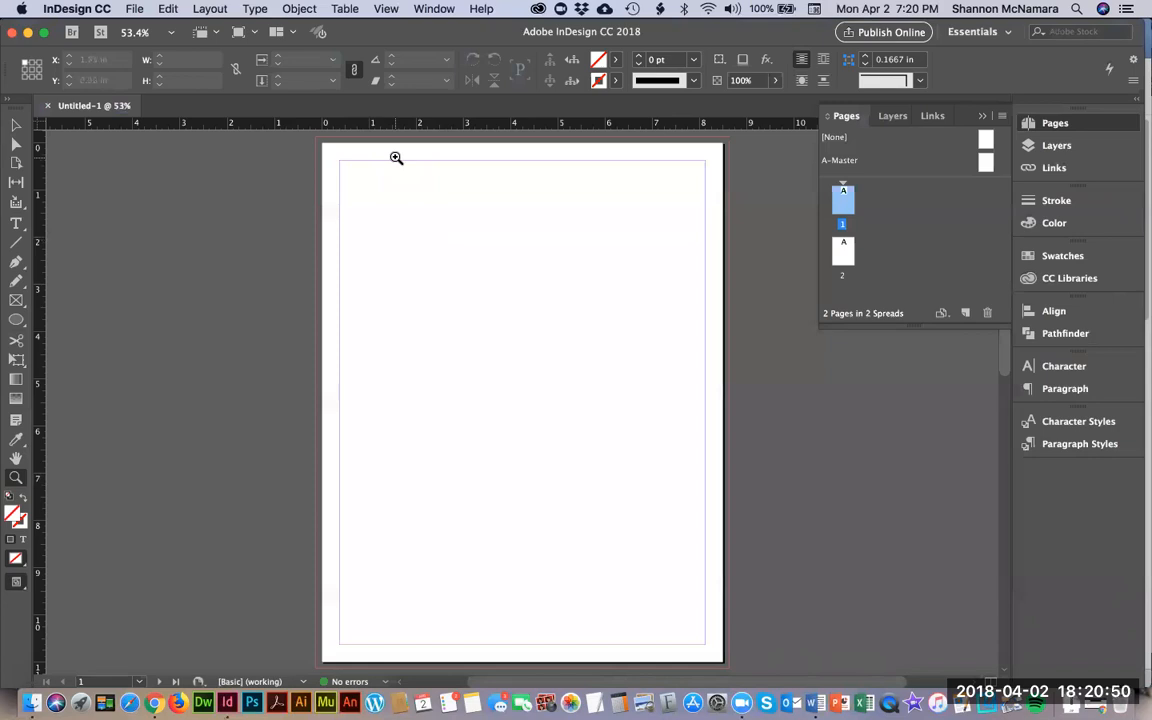
pyautogui.press('super+Tab')
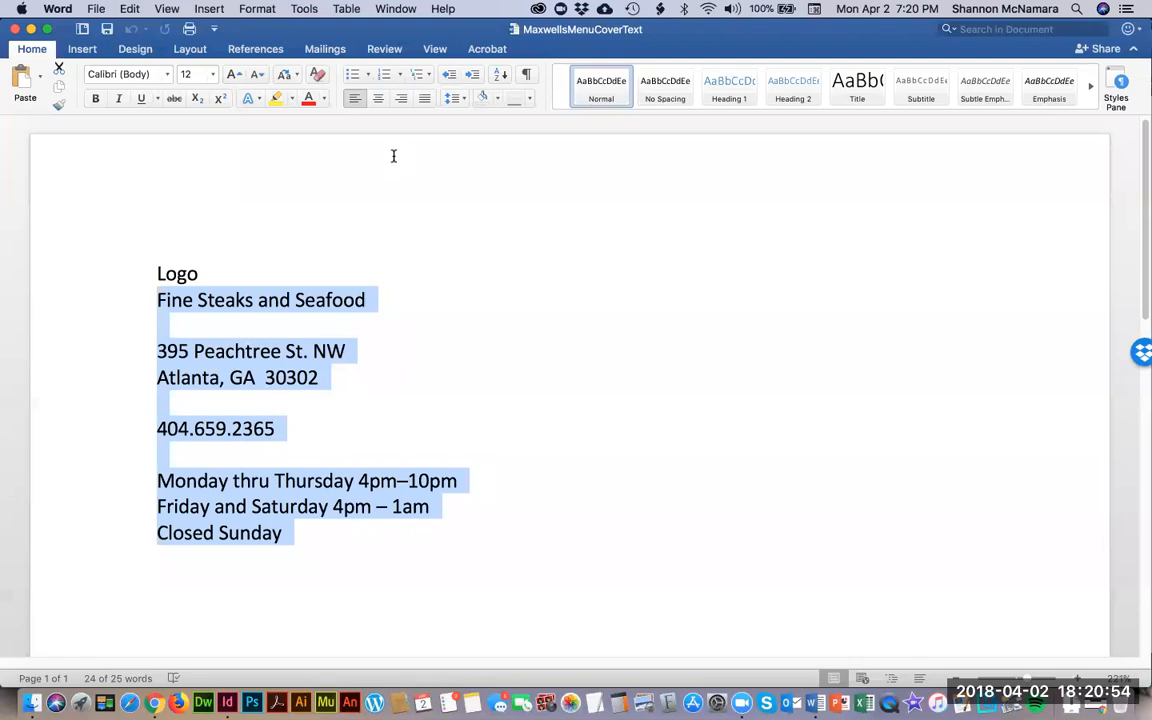
# Step: Switch to the assignment page in Chrome to review the cover layout instructions, and return to InDesign
pyautogui.press('super+Tab')
pyautogui.press('super+Tab')
pyautogui.press('super+Tab')
pyautogui.scroll(-3, 386, 316)
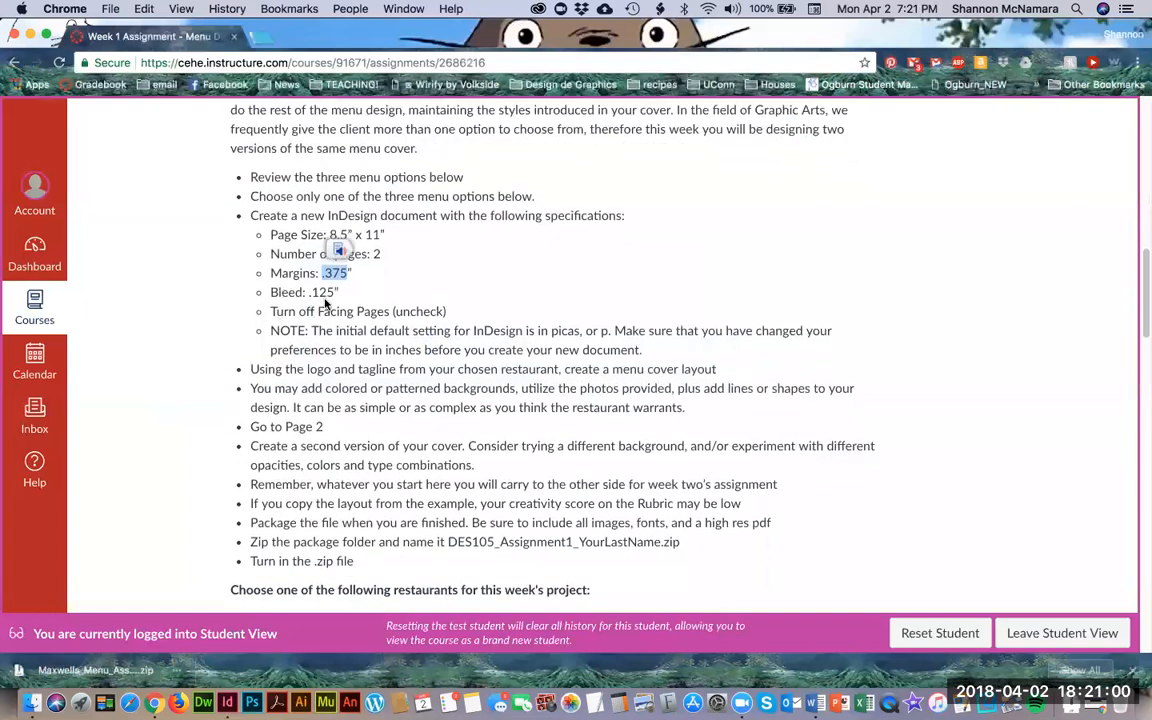
pyautogui.press('super+Tab')
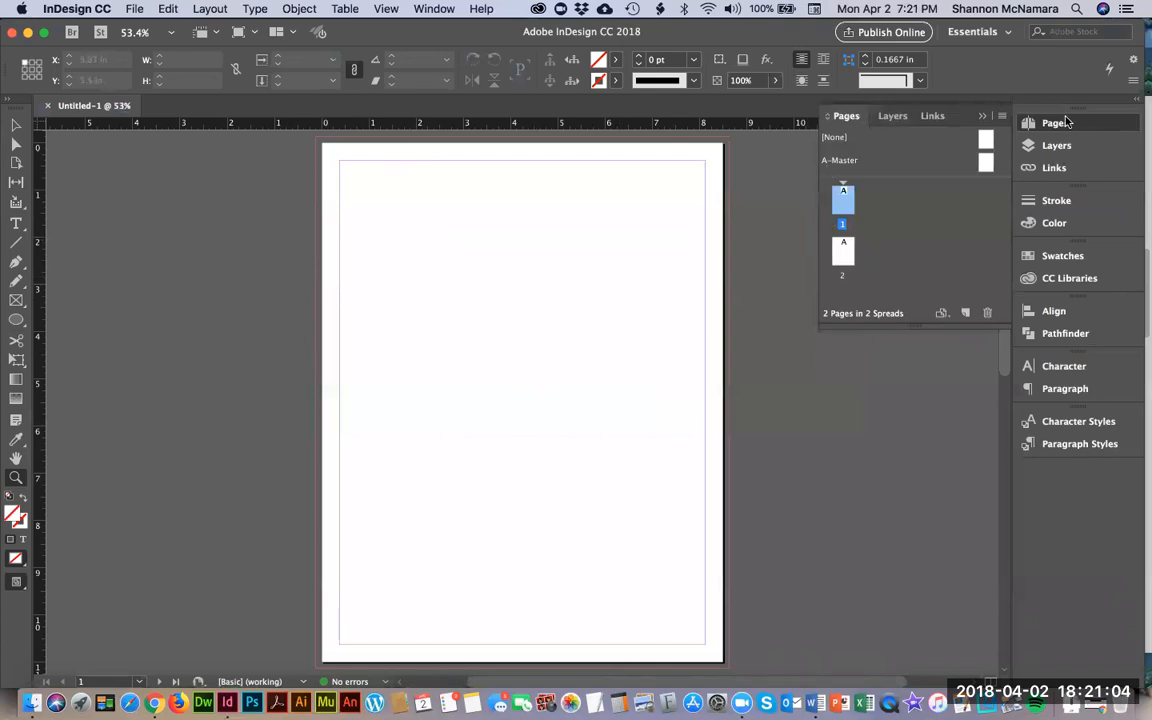
# Step: Collapse the Pages panel and look through the panels InDesign offers, including the Interactive, Object & Layout and Type & Tables groups
pyautogui.click(1062, 122)
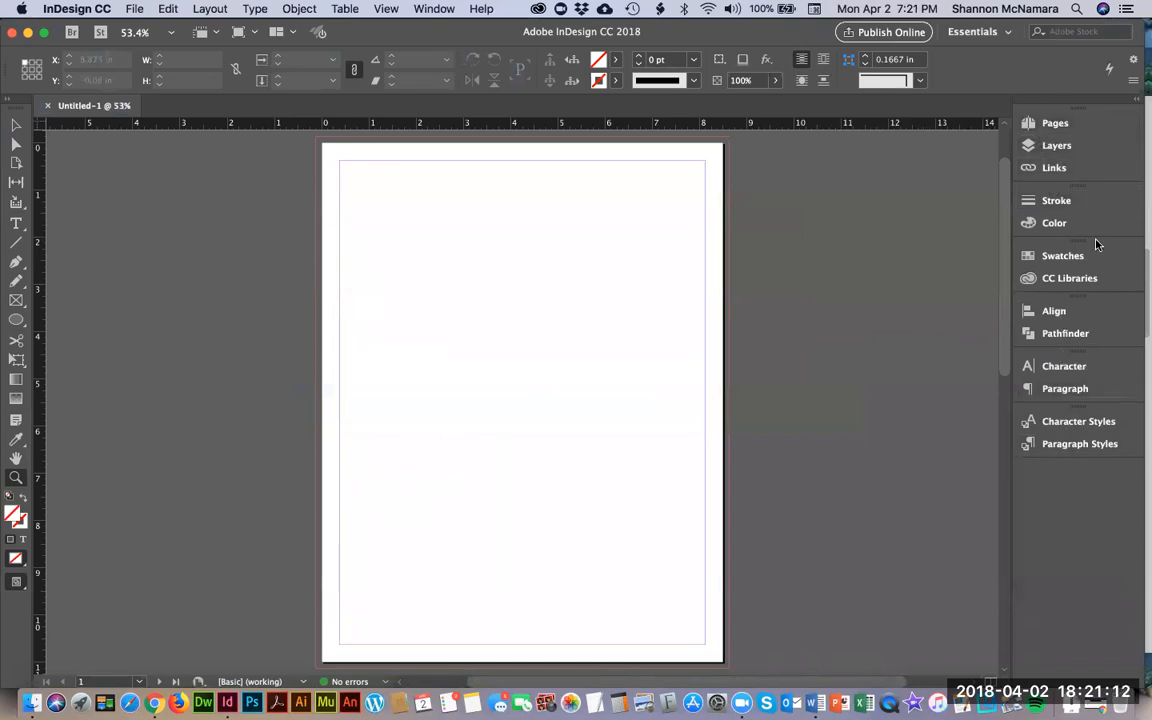
pyautogui.click(436, 10)
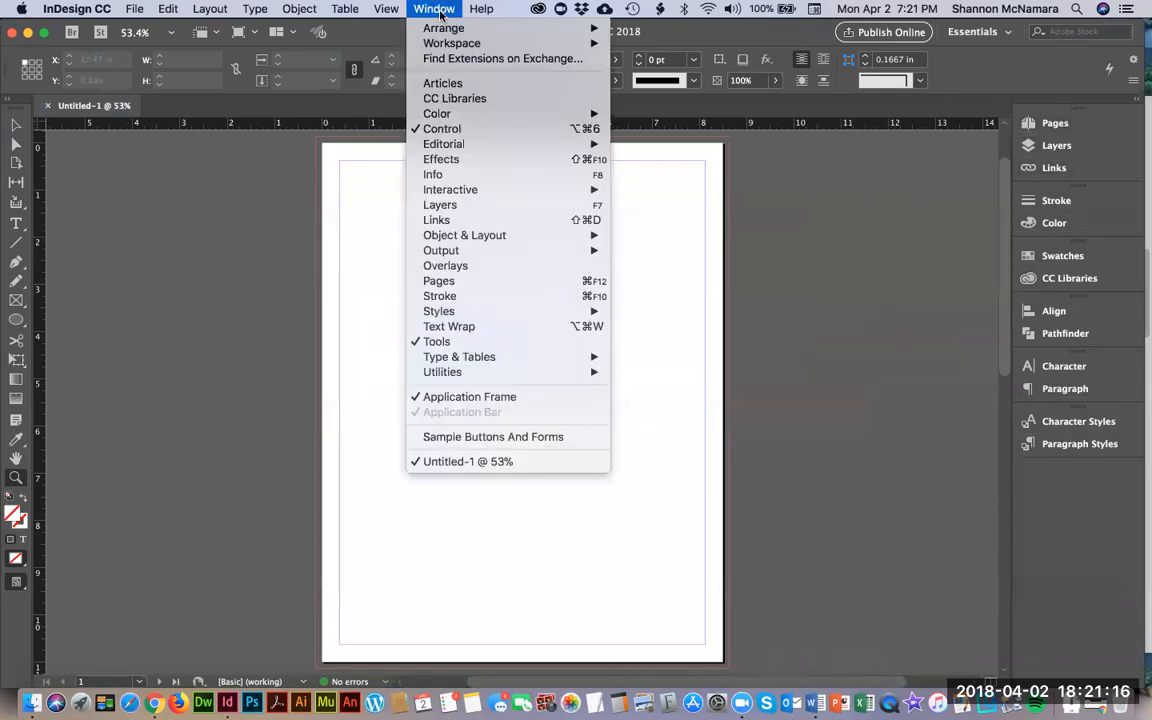
pyautogui.moveTo(433, 118)
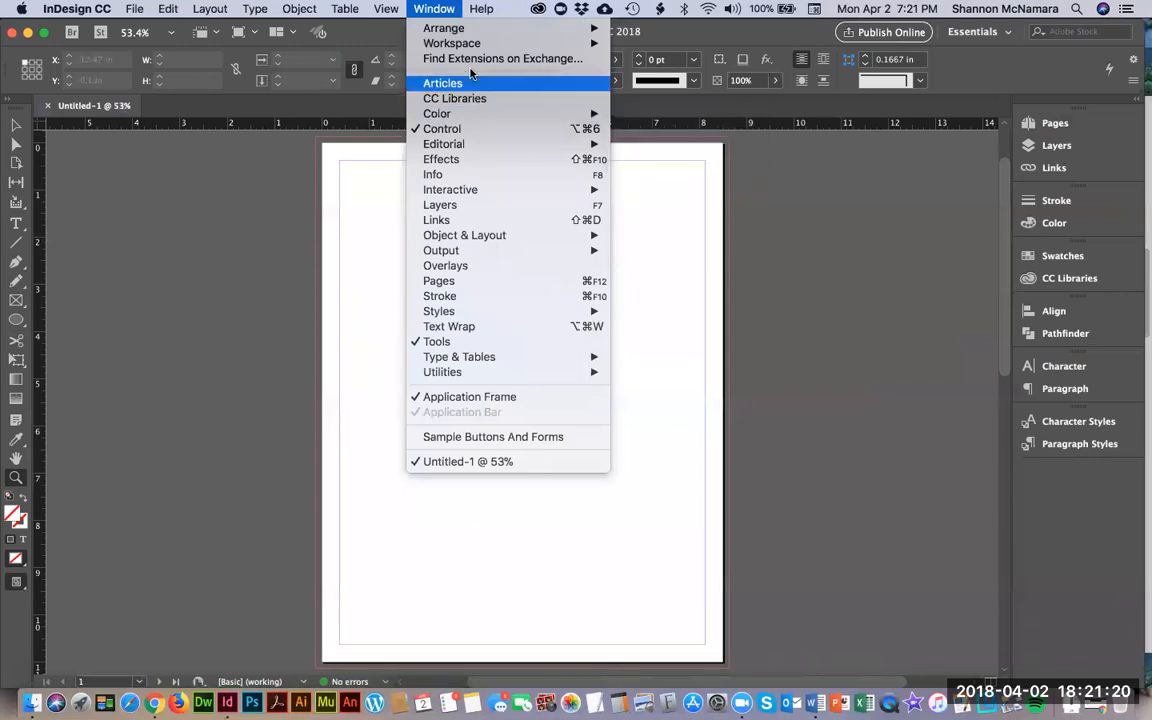
pyautogui.moveTo(432, 30)
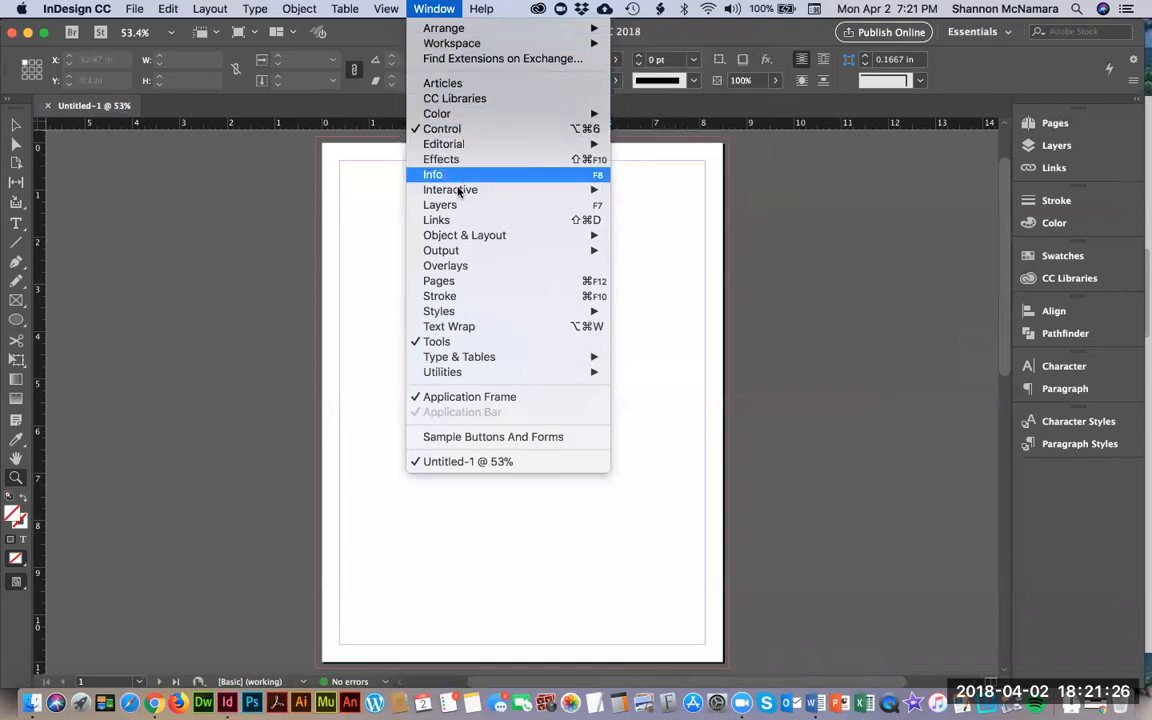
pyautogui.moveTo(459, 192)
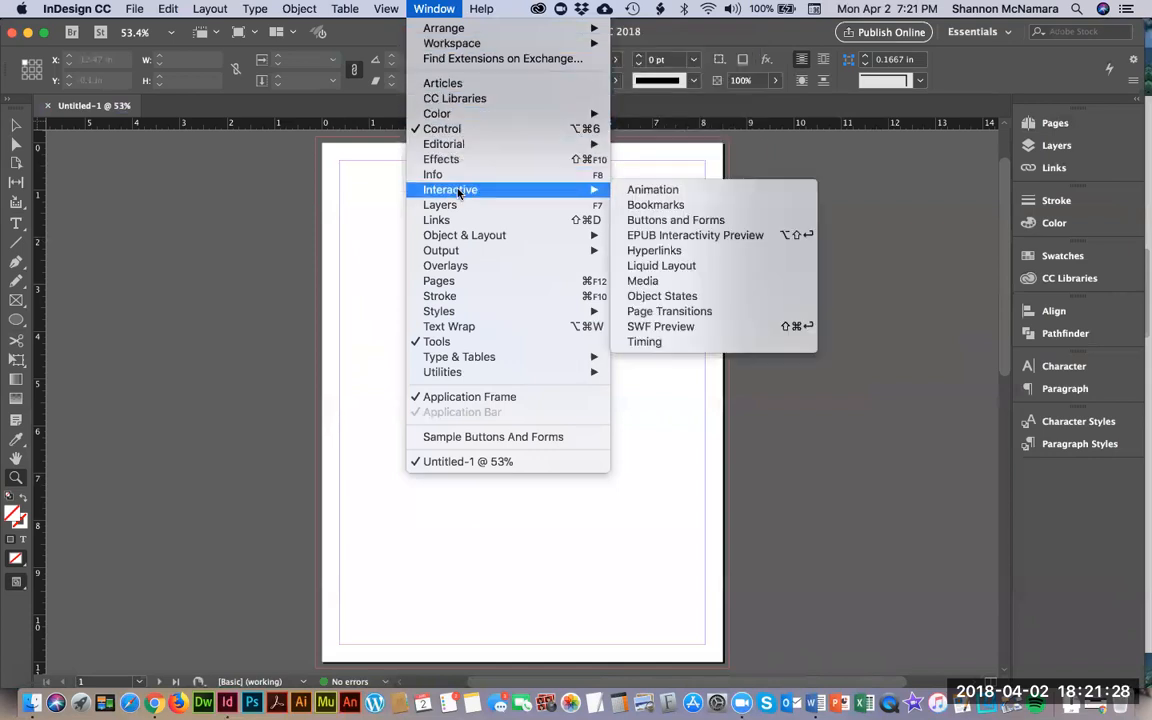
pyautogui.moveTo(550, 236)
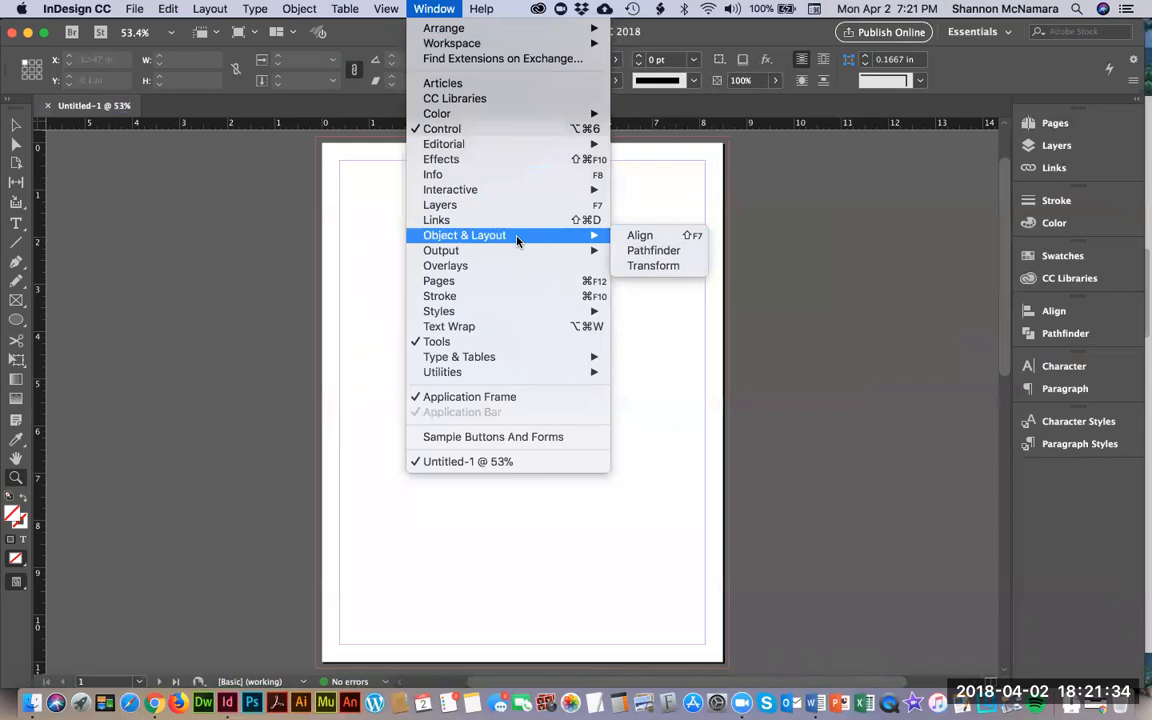
pyautogui.moveTo(512, 256)
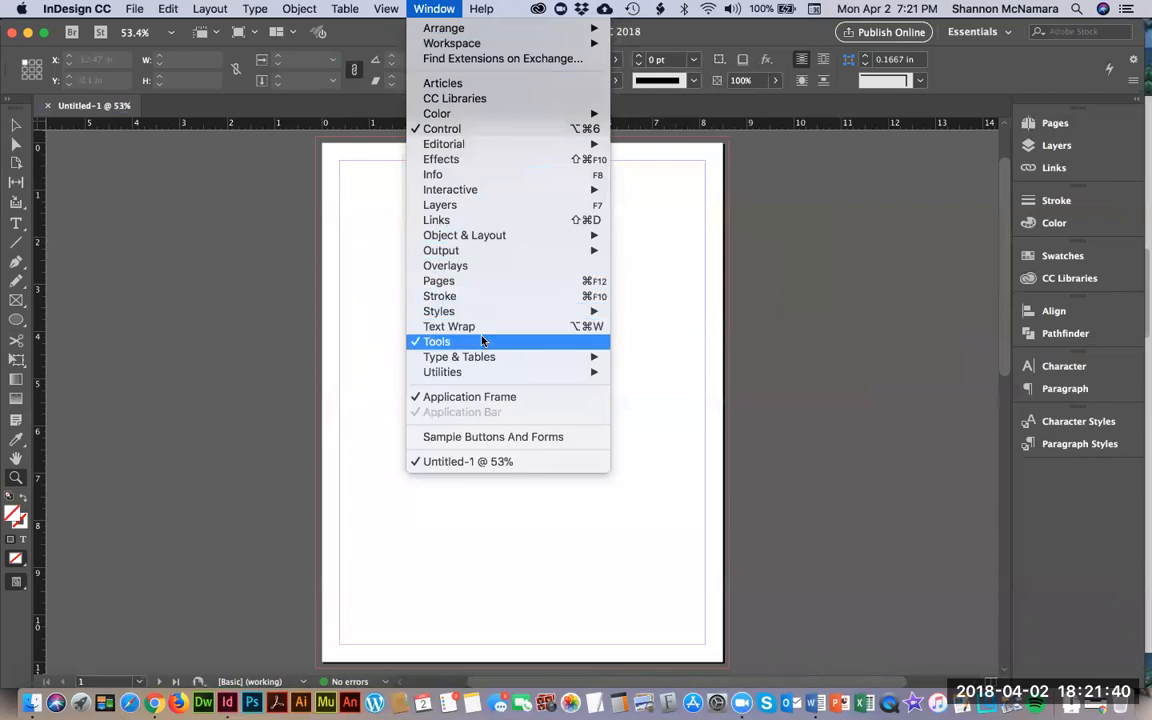
pyautogui.moveTo(478, 358)
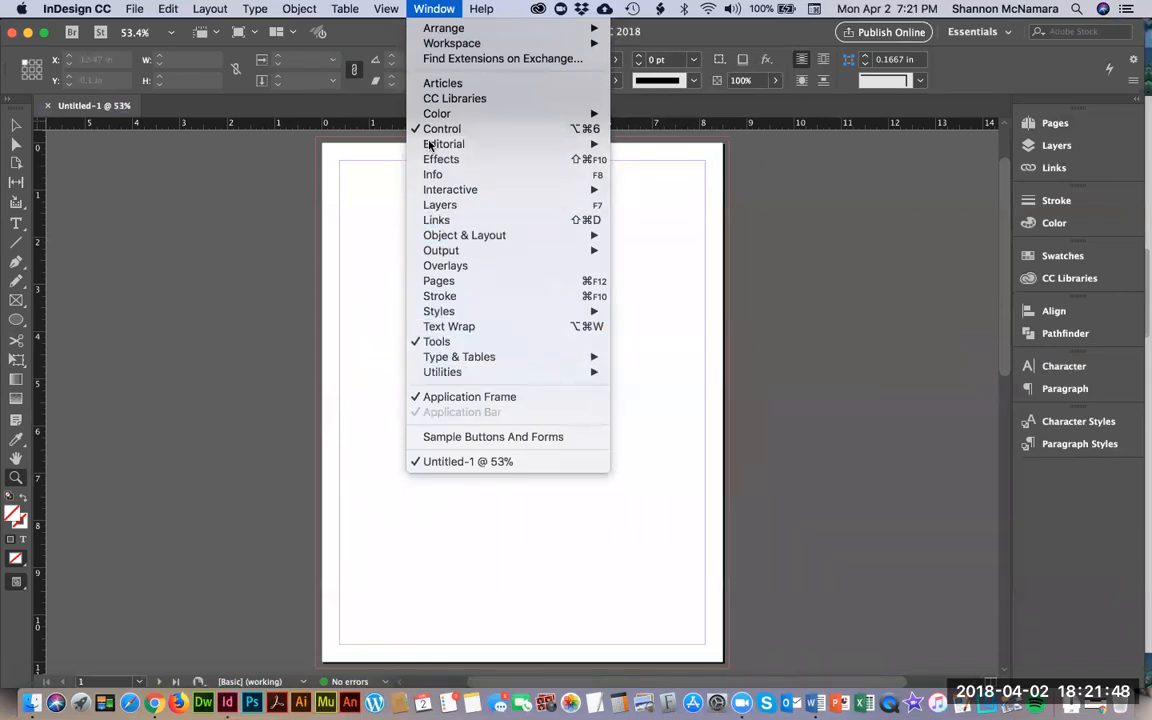
pyautogui.click(1096, 509)
pyautogui.click(433, 9)
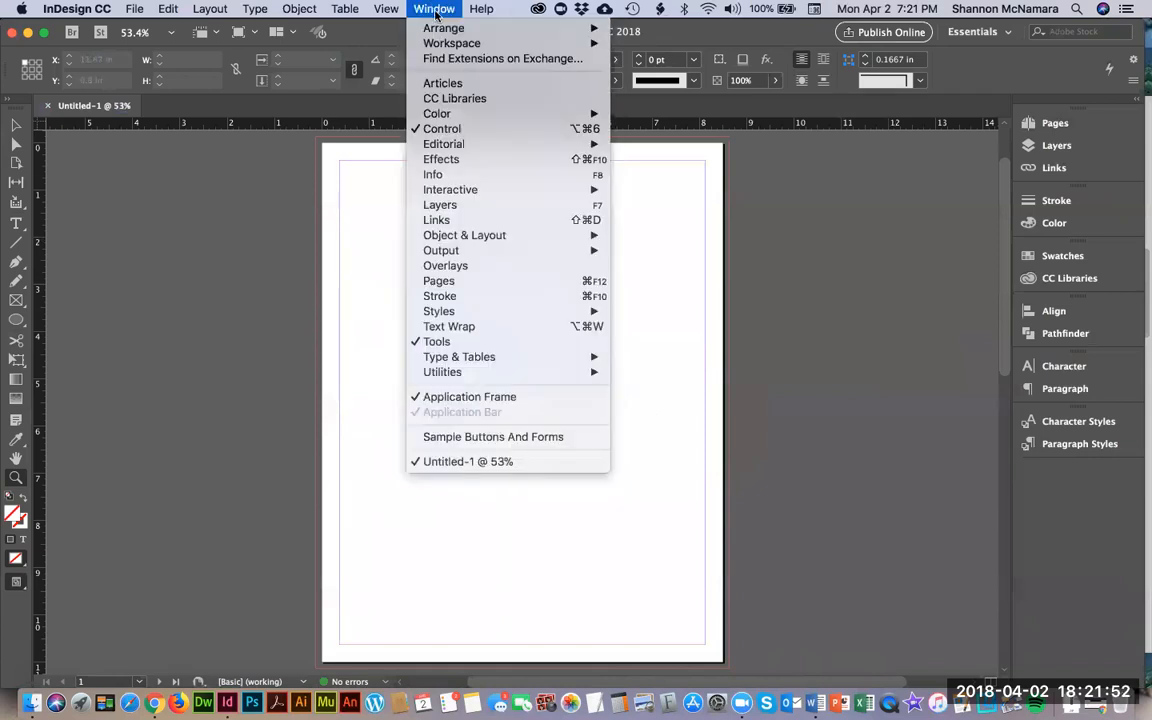
pyautogui.click(1075, 572)
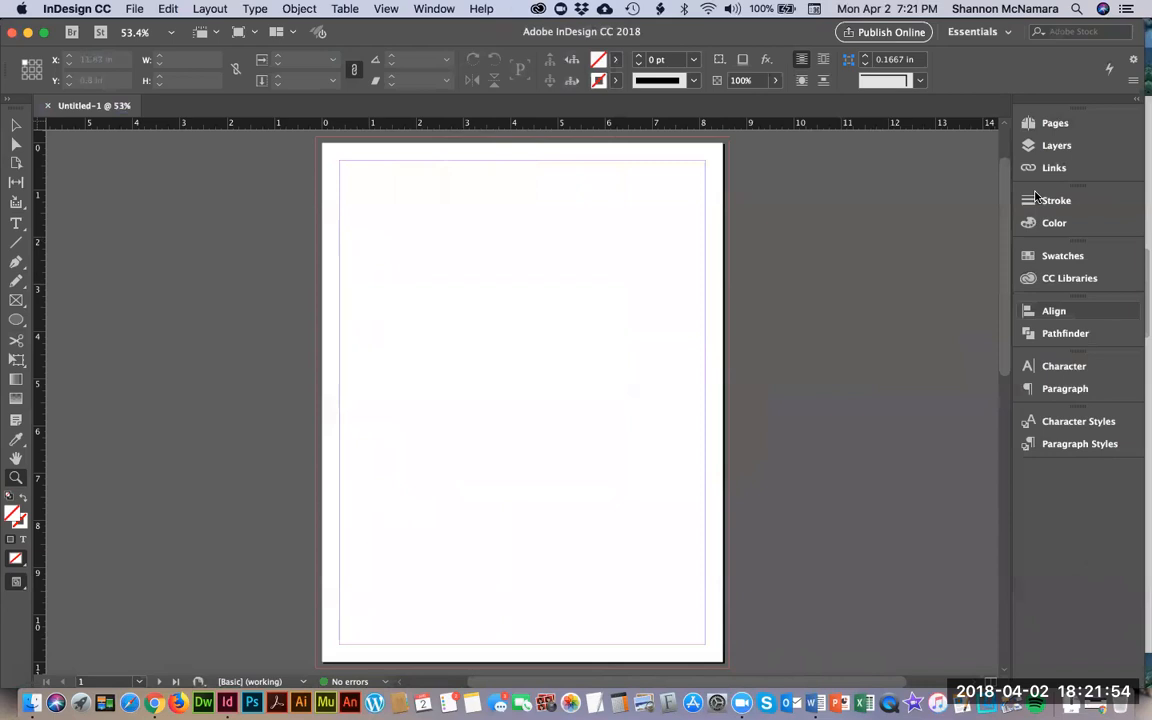
# Step: Reopen the Pages panel, go to page 2 and back to page 1, and look over both blank pages
pyautogui.click(1053, 124)
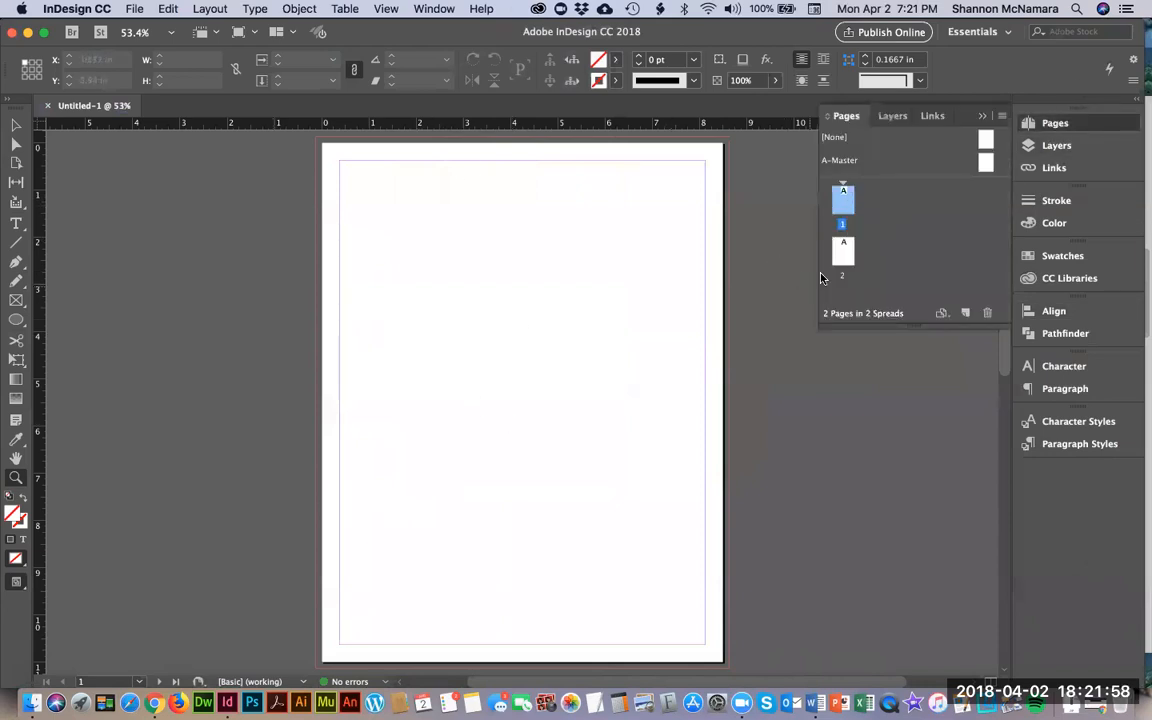
pyautogui.doubleClick(843, 252)
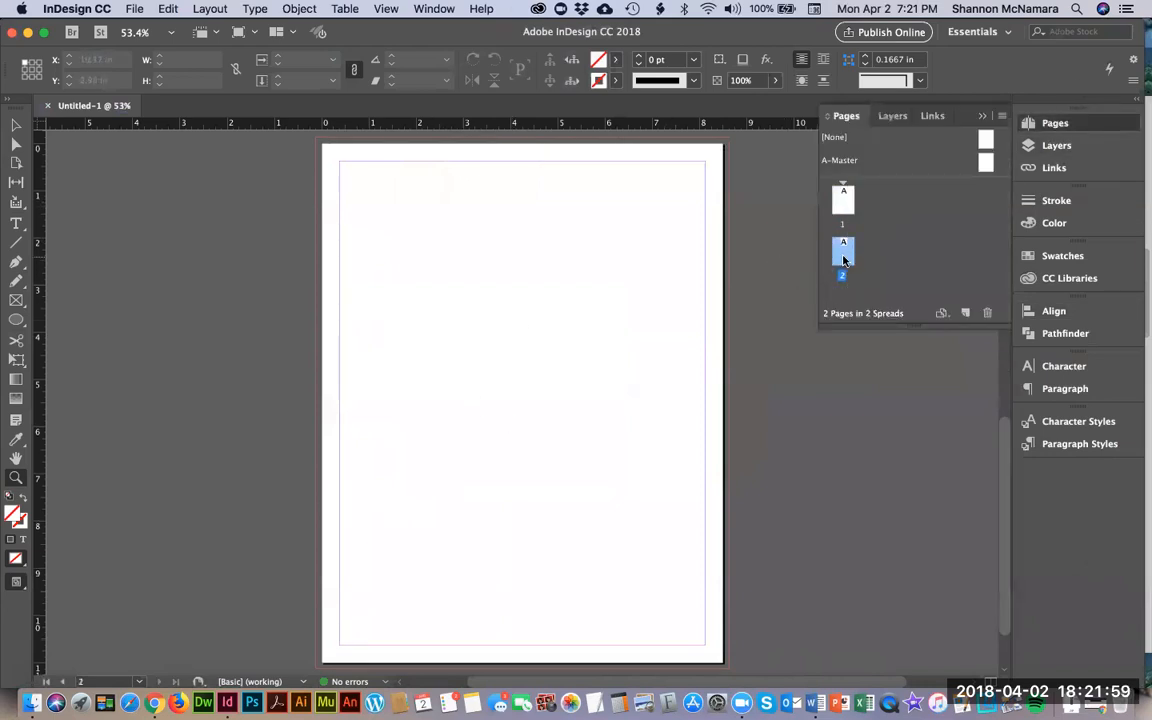
pyautogui.doubleClick(843, 200)
pyautogui.scroll(-2, 514, 318)
pyautogui.scroll(-10, 514, 321)
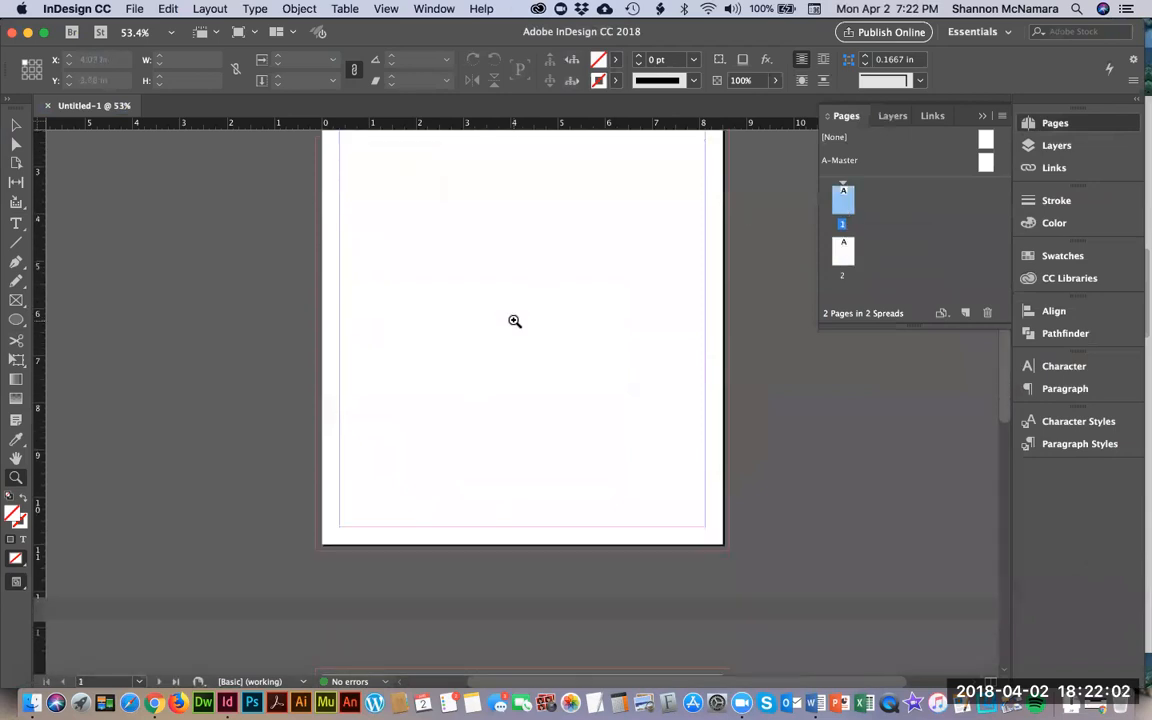
pyautogui.scroll(-3, 514, 322)
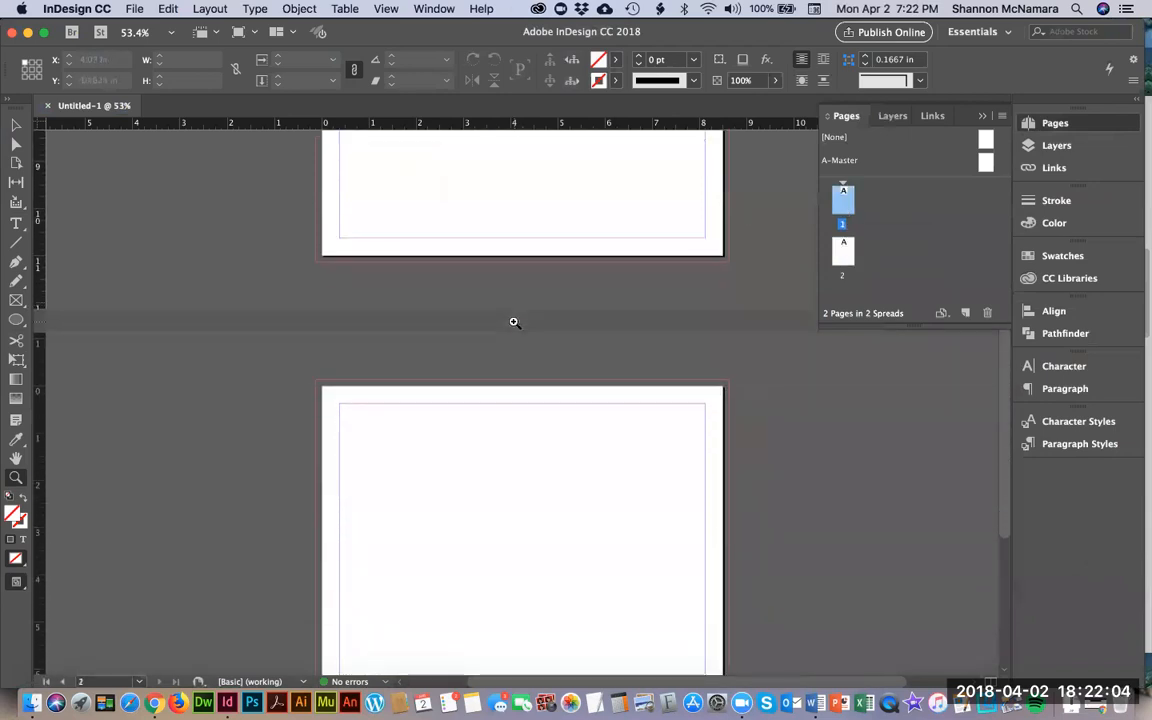
pyautogui.scroll(11, 514, 322)
pyautogui.scroll(-2, 514, 322)
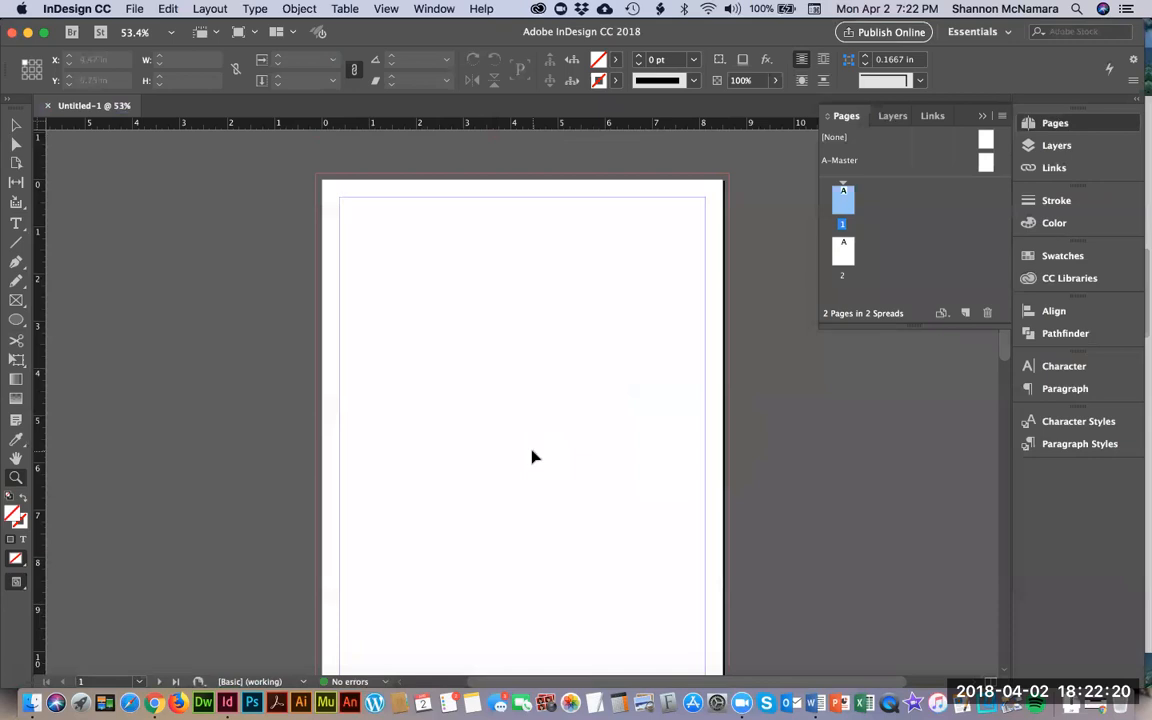
# Step: Switch to Chrome, load subtlepatterns.com in a new tab, and copy the page's full address
pyautogui.press('super+Tab')
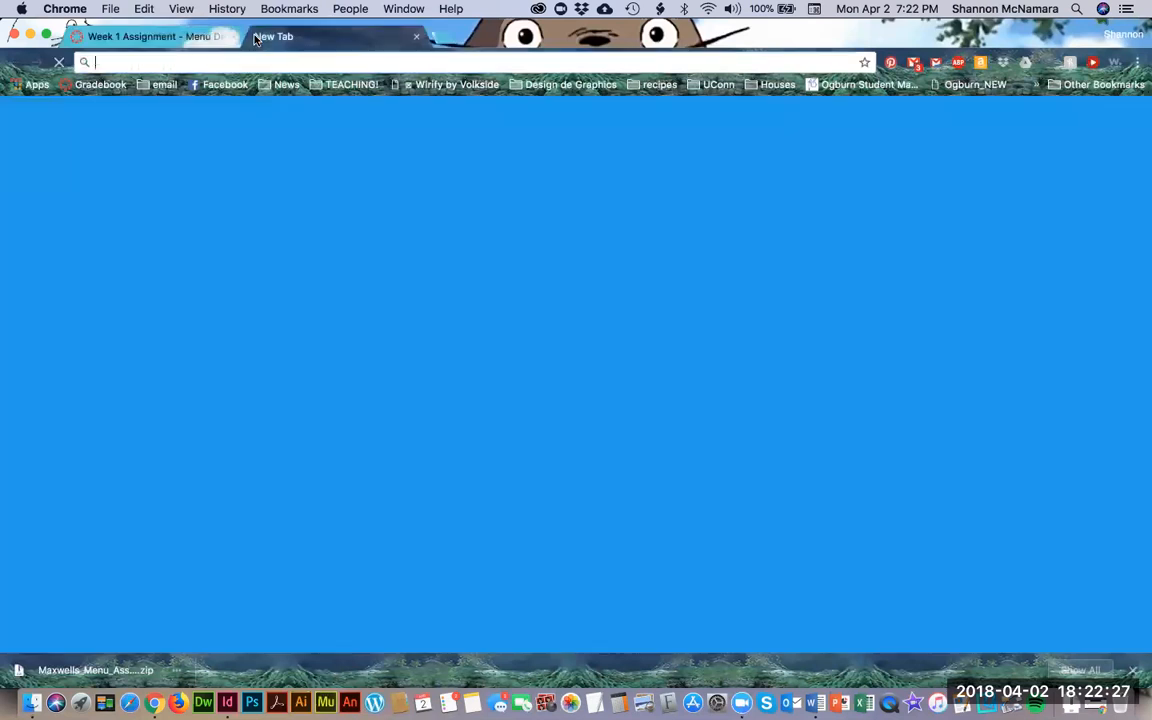
pyautogui.click(255, 37)
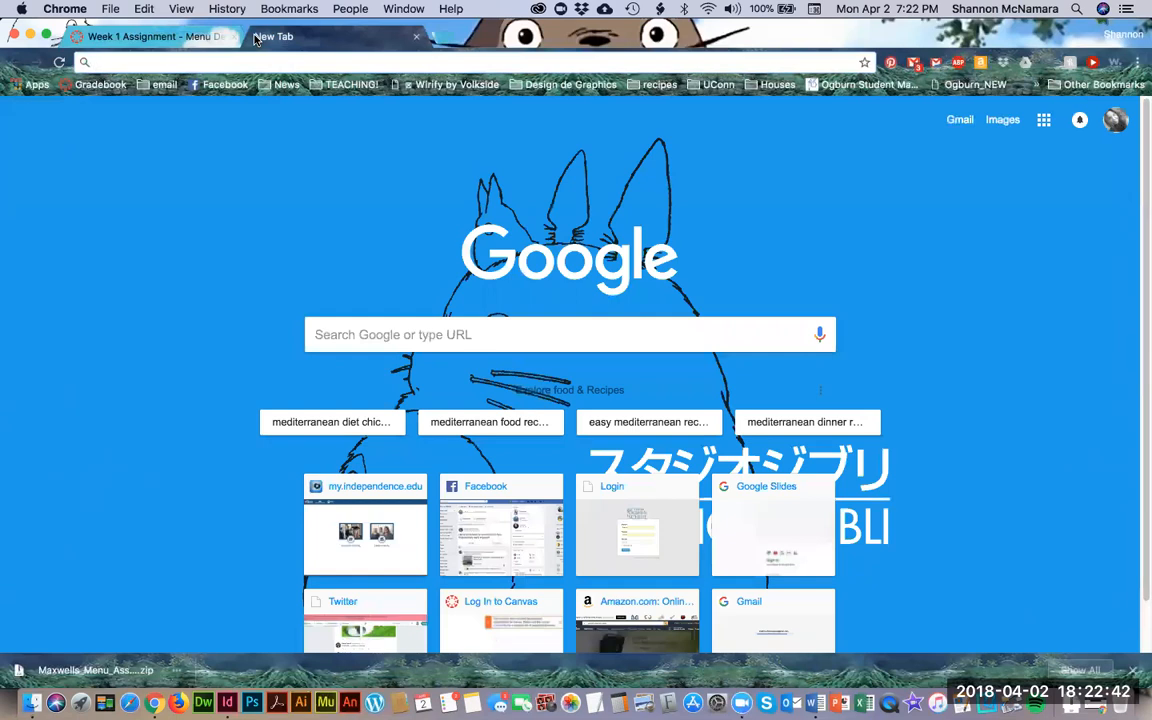
pyautogui.write('subtlepatterns.com')
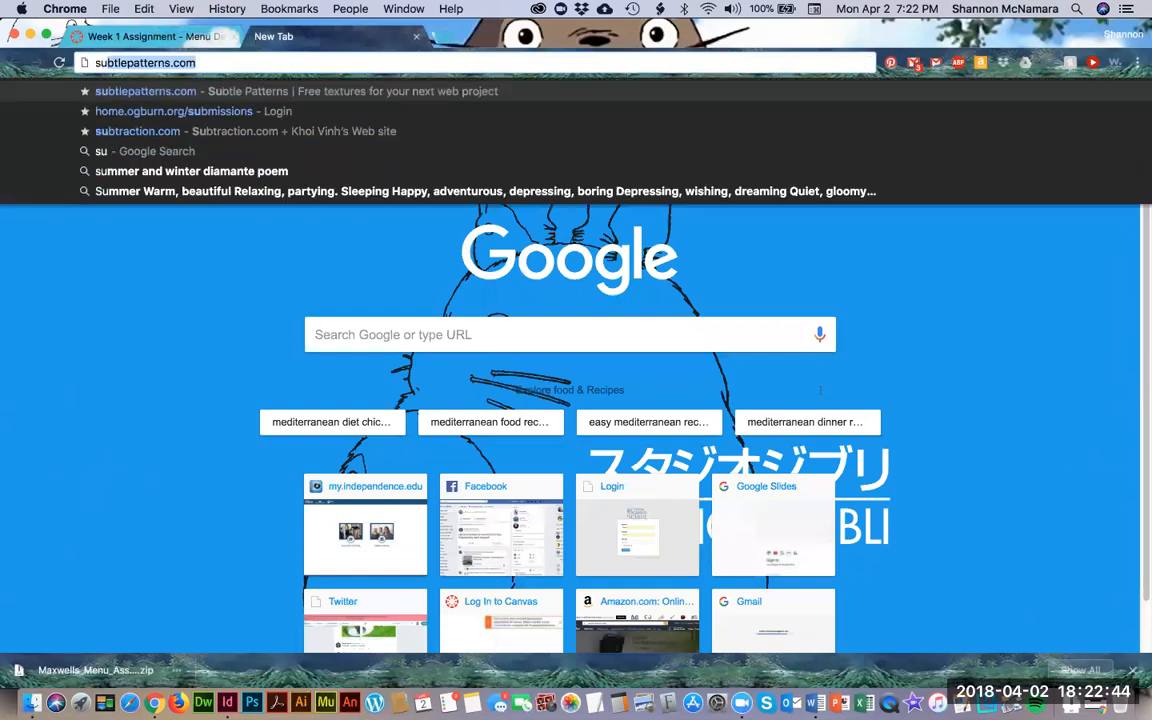
pyautogui.press('Return')
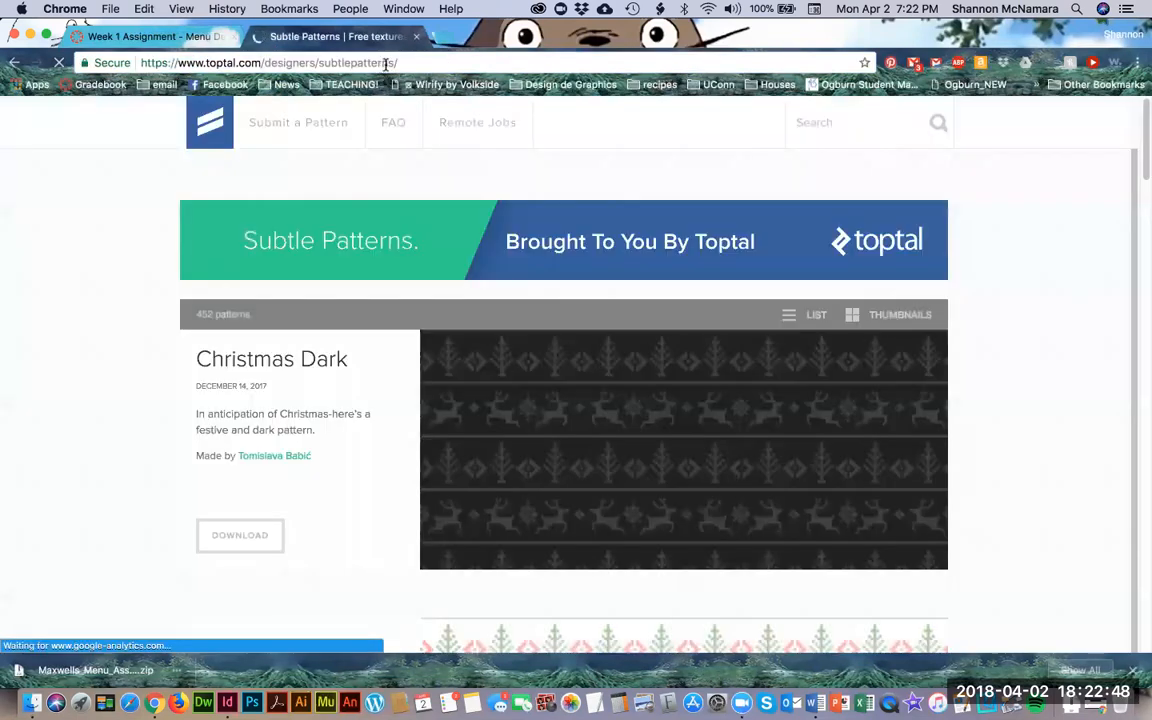
pyautogui.click(413, 63)
pyautogui.press('cmd+c')
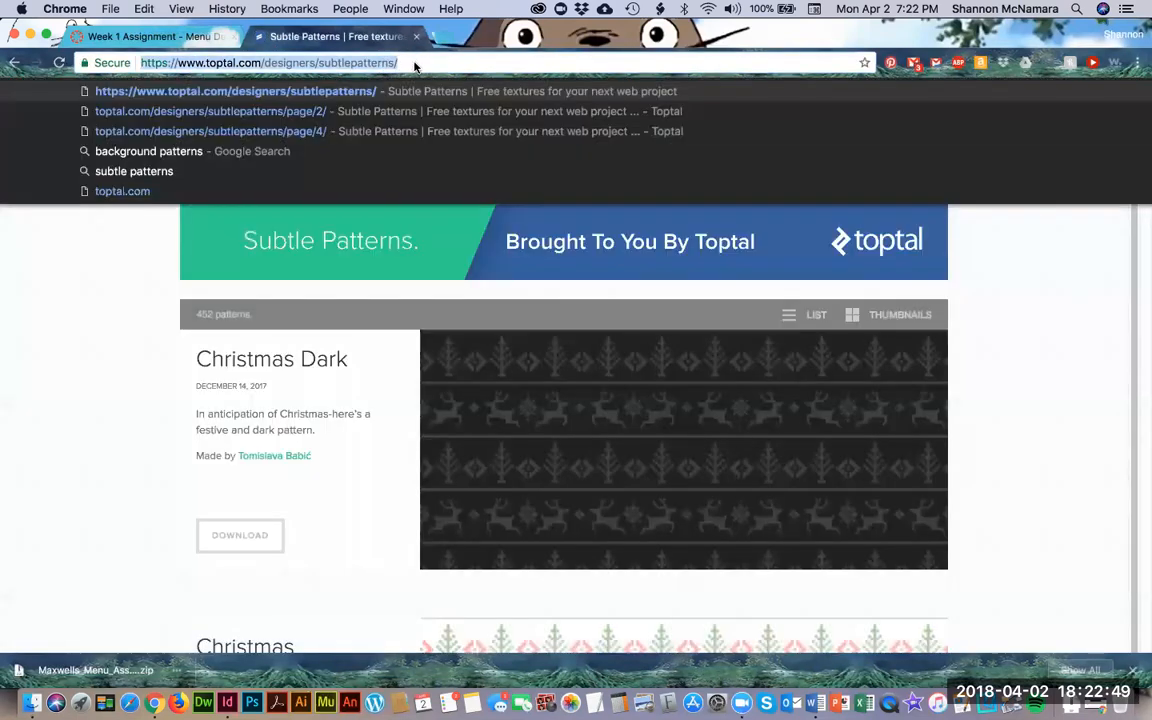
# Step: Switch to the DES 105_Wk1.pptx slides and look through the assignment slides as far as the rubric on slide 40
pyautogui.click(150, 36)
pyautogui.press('super+grave')
pyautogui.scroll(-4, 130, 563)
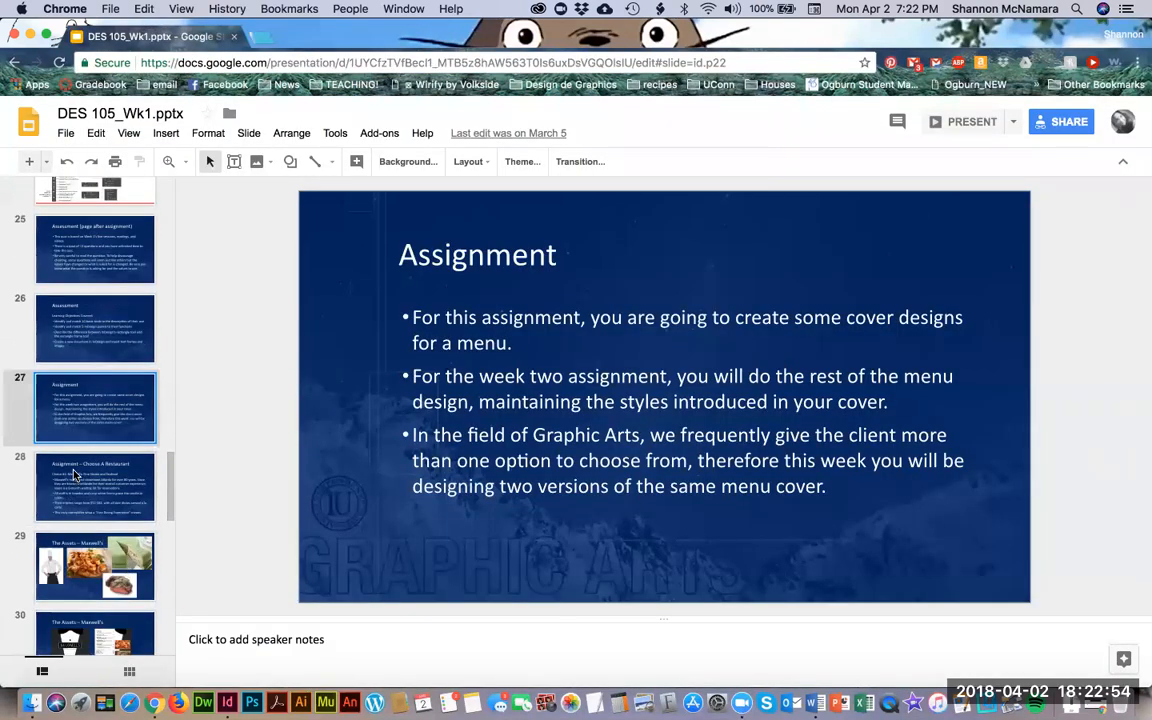
pyautogui.click(73, 476)
pyautogui.scroll(-6, 73, 476)
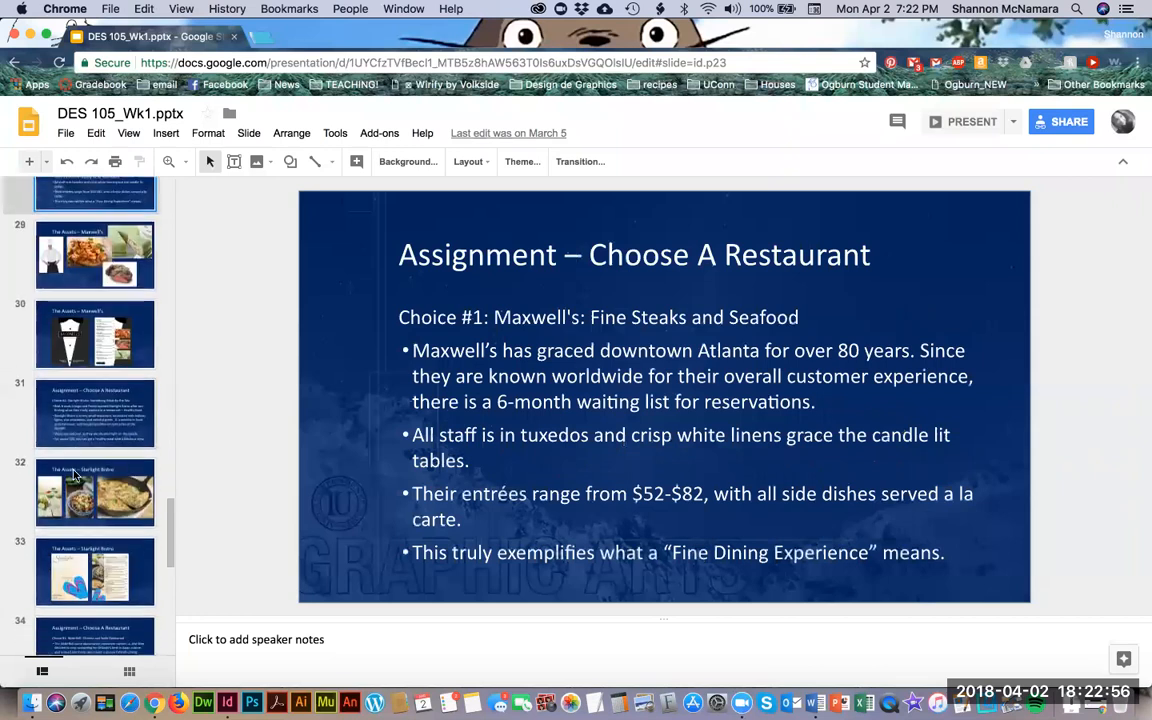
pyautogui.scroll(-5, 73, 476)
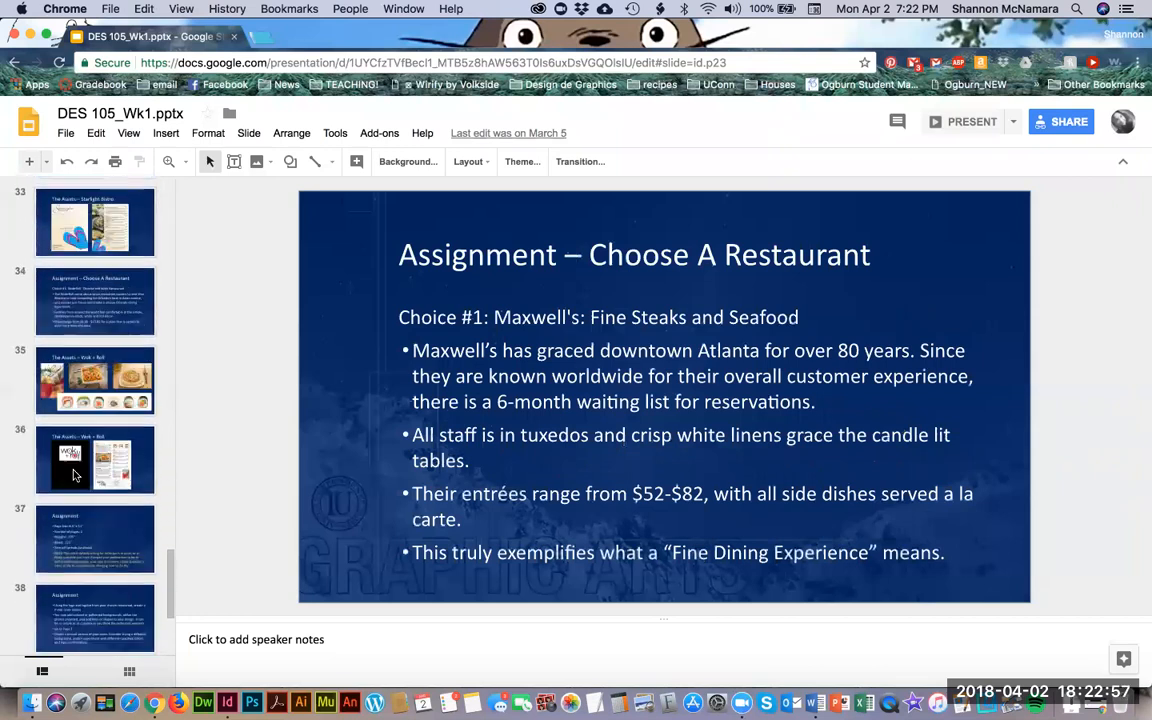
pyautogui.click(107, 521)
pyautogui.scroll(-4, 107, 521)
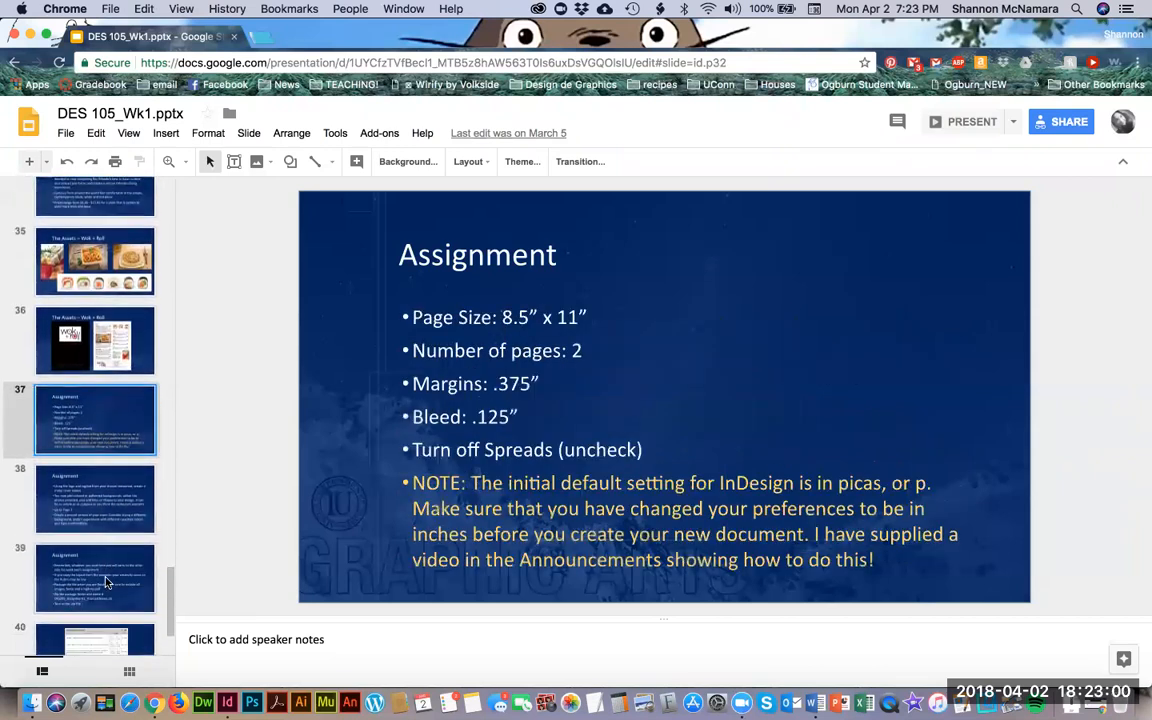
pyautogui.click(96, 519)
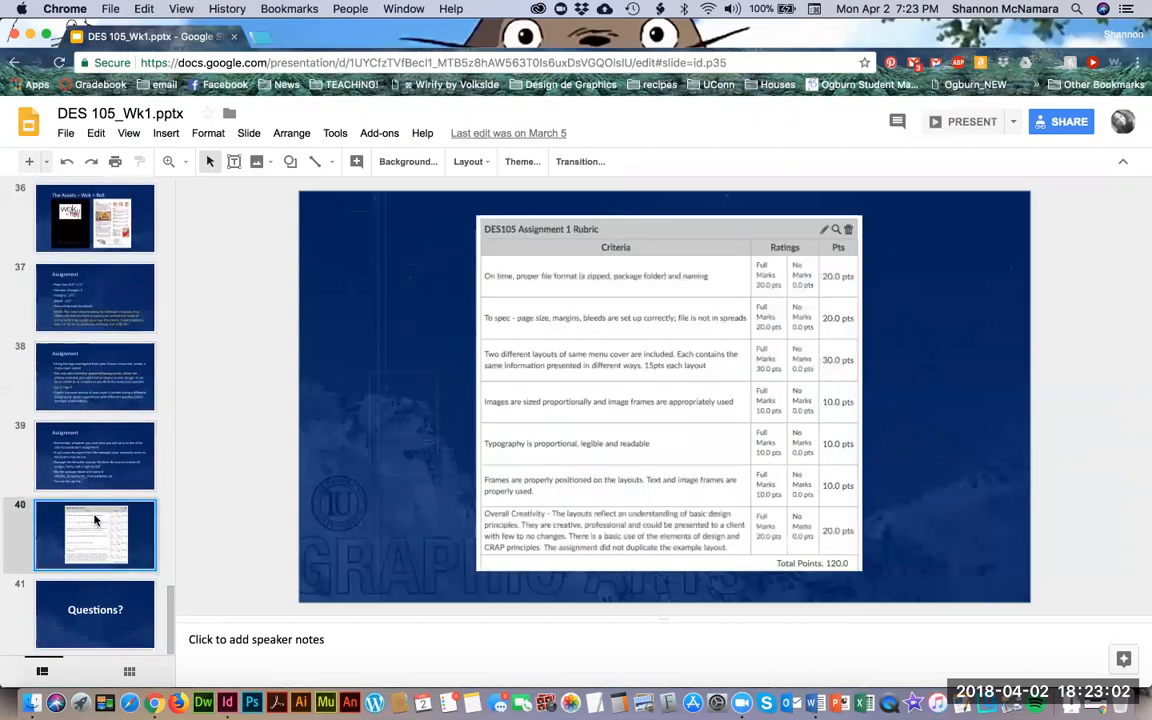
# Step: Go back through the slides to the Assignment slide 27 that introduces the menu cover designs
pyautogui.click(95, 482)
pyautogui.scroll(10, 93, 482)
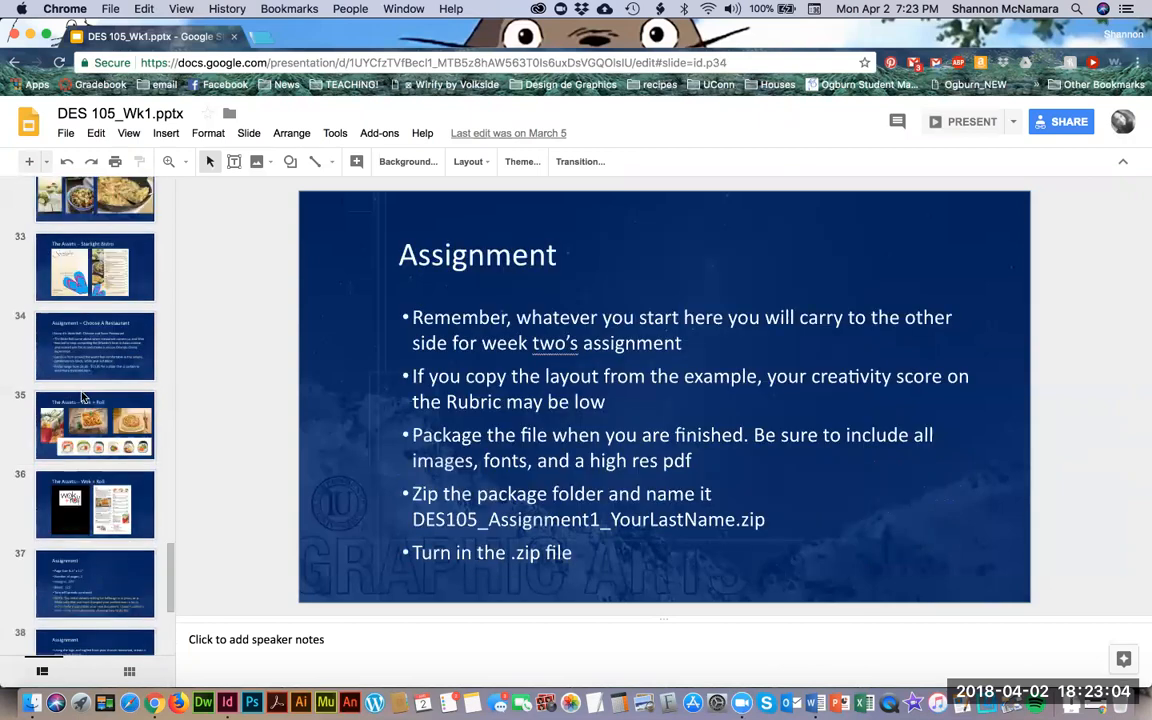
pyautogui.scroll(2, 90, 405)
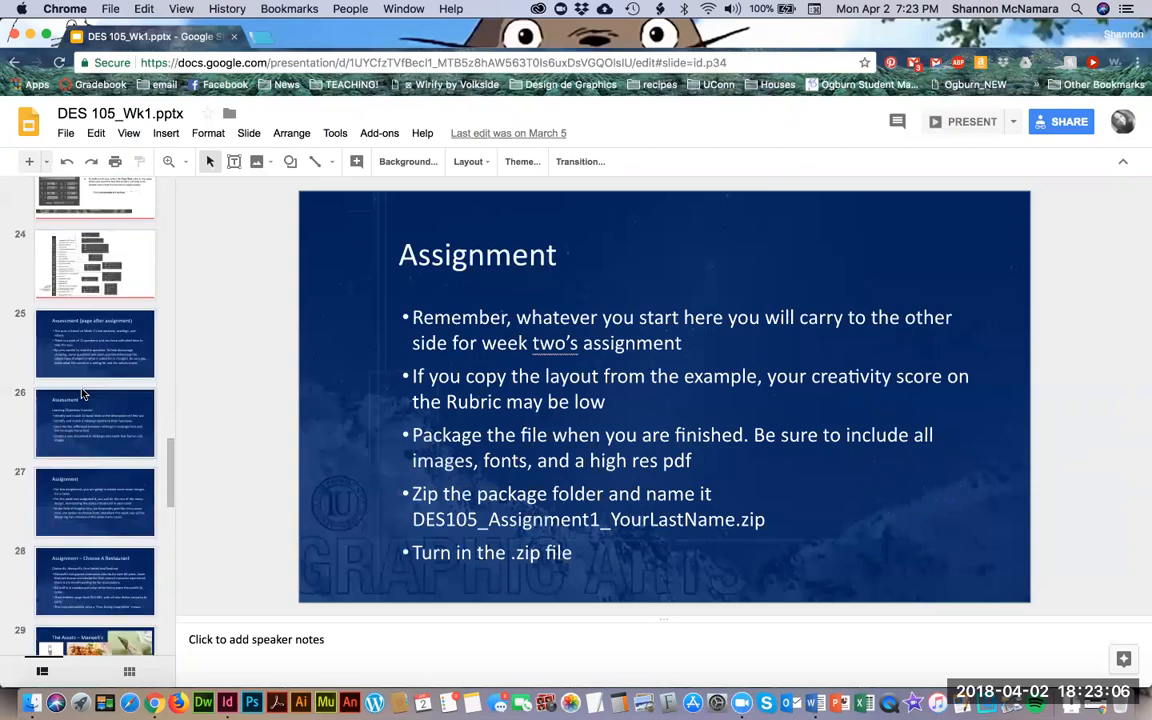
pyautogui.scroll(-1, 100, 427)
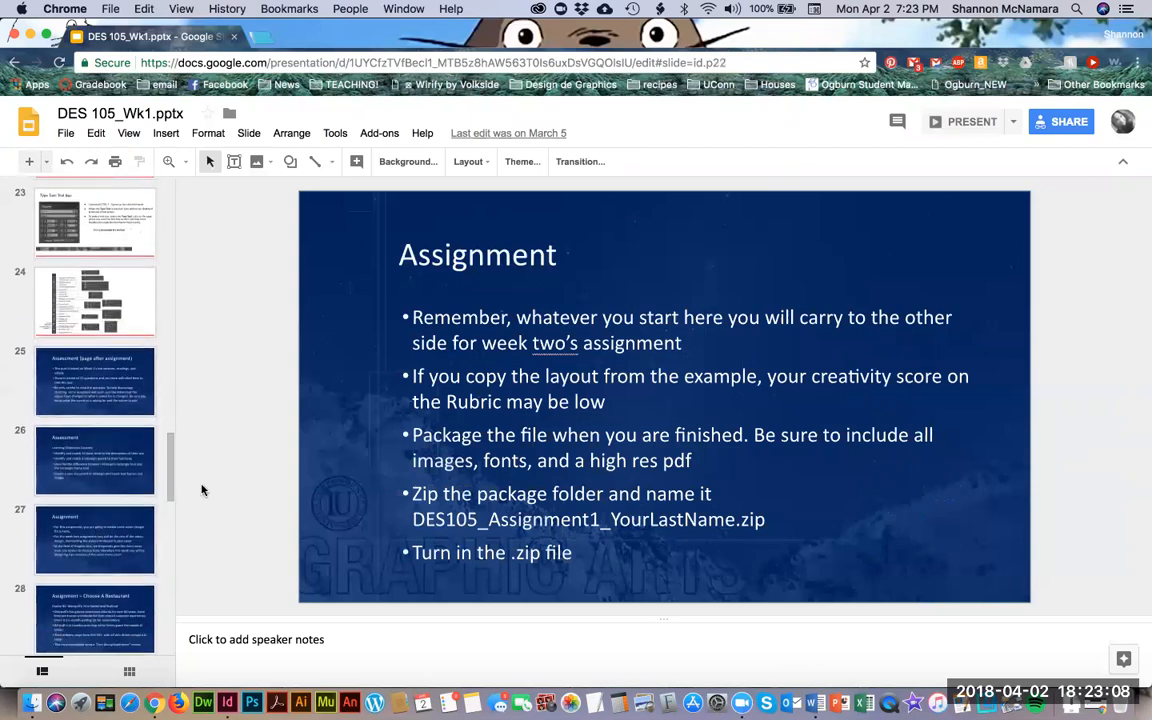
pyautogui.click(95, 540)
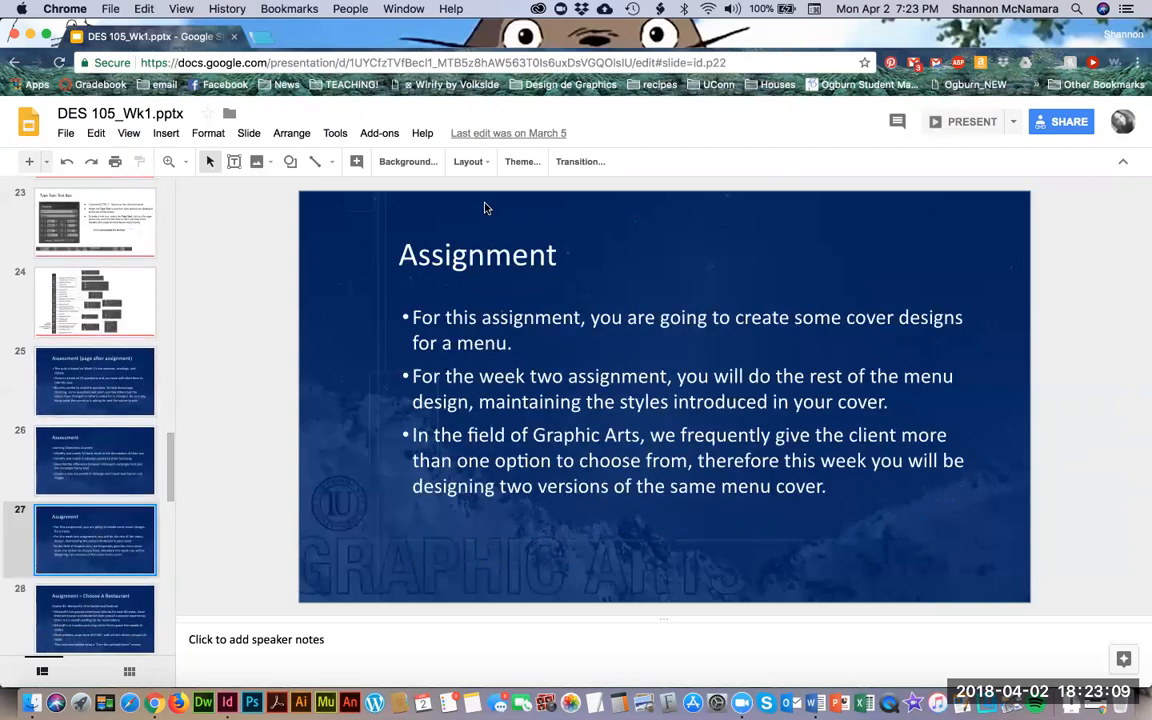
pyautogui.click(838, 490)
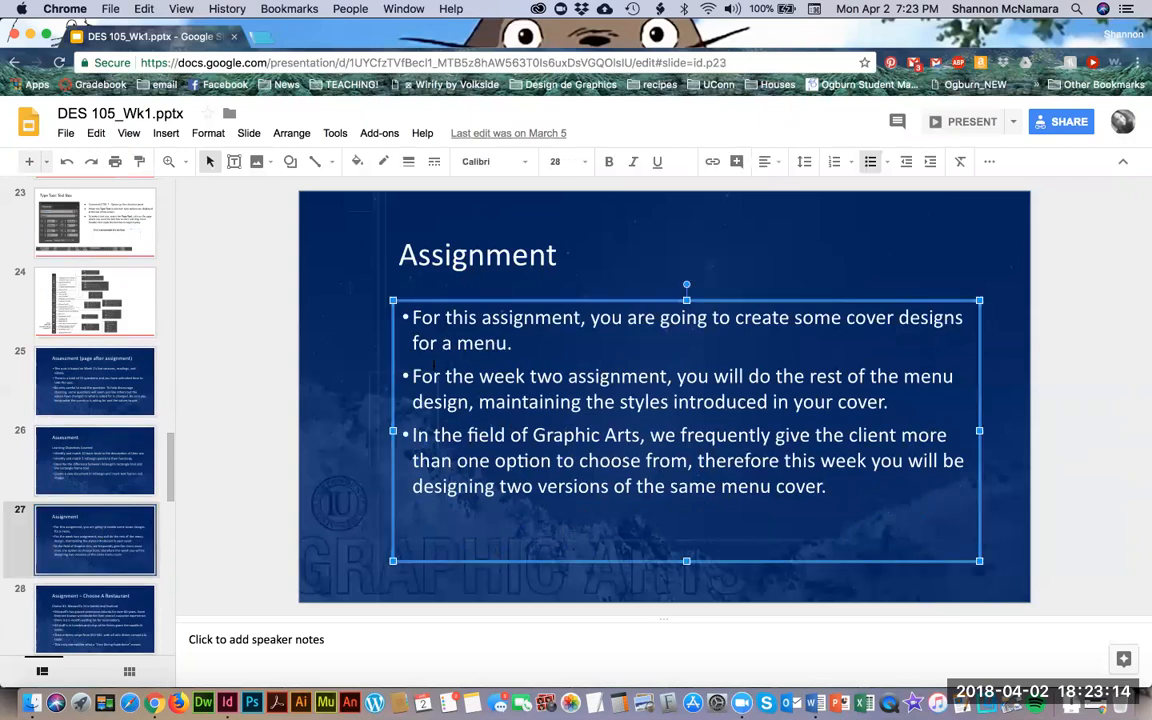
pyautogui.scroll(-1, 433, 367)
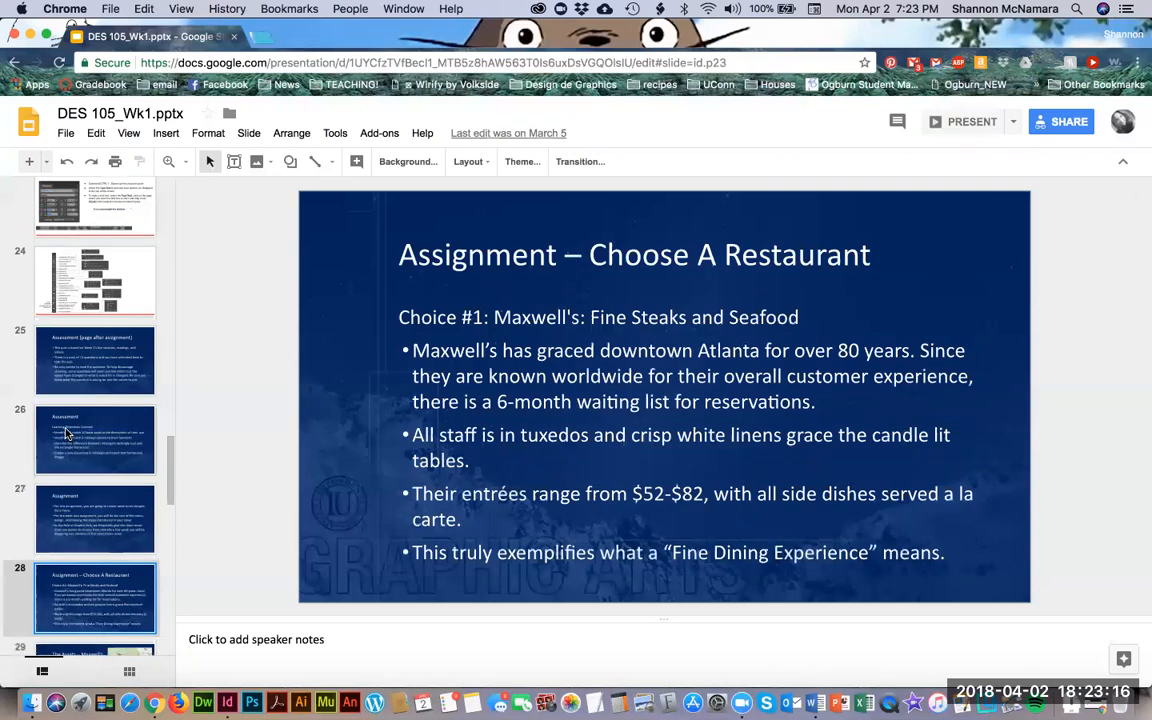
pyautogui.scroll(1, 655, 292)
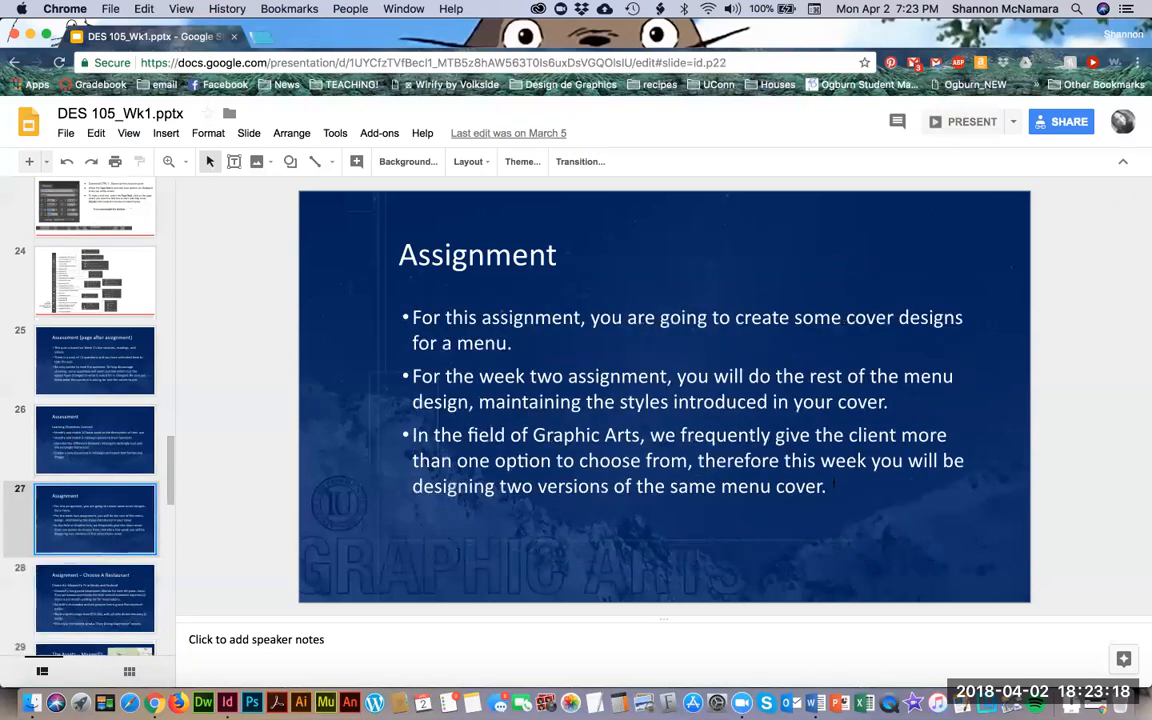
pyautogui.click(833, 485)
pyautogui.press('Return')
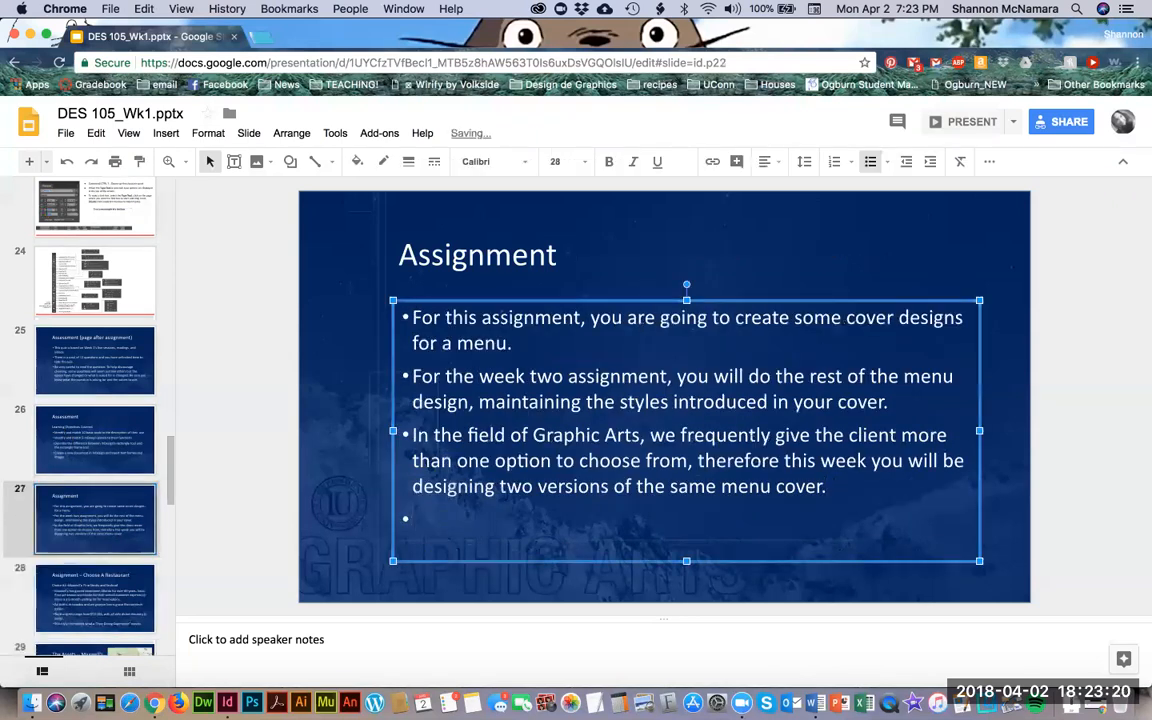
pyautogui.write('Subtle PAtte')
pyautogui.press('BackSpace')
pyautogui.press('BackSpace')
pyautogui.press('BackSpace')
pyautogui.press('BackSpace')
pyautogui.write('atter')
pyautogui.write('s')
pyautogui.press('BackSpace')
pyautogui.write('ns:')
pyautogui.press('cmd+v')
# Step: Make the Subtle Patterns bullet and its web address bold
pyautogui.hotkey('shift', 'Up')
pyautogui.hotkey('shift', 'Up')
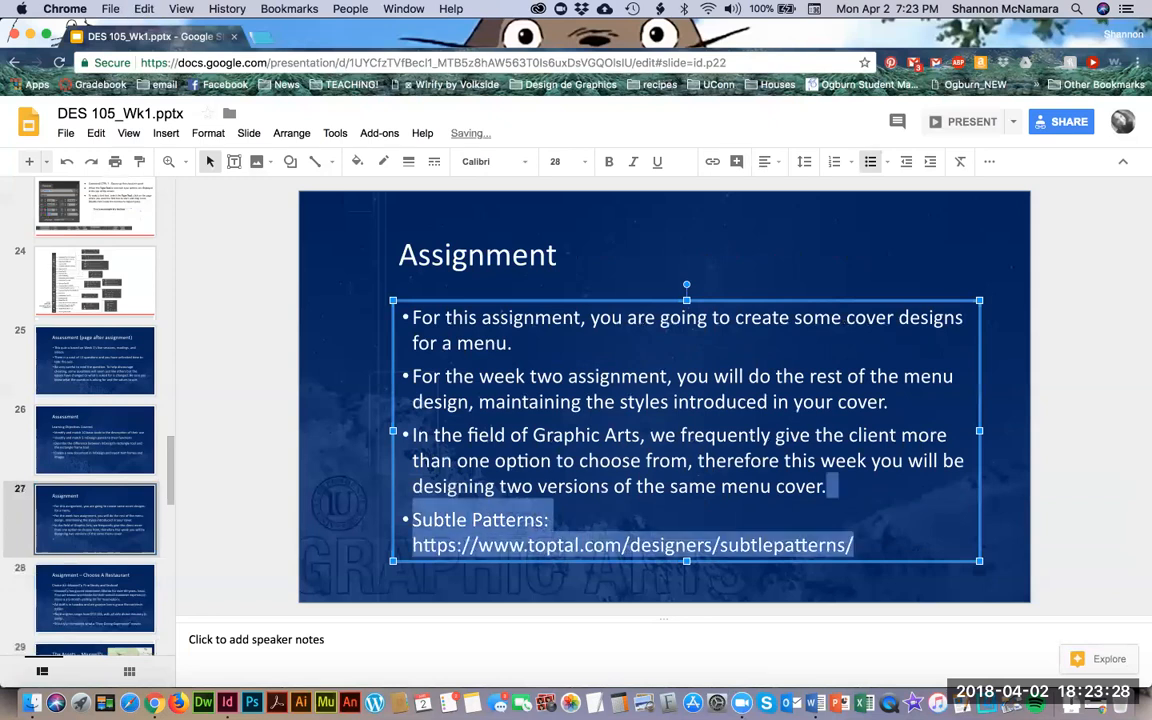
pyautogui.press('super+b')
# Step: Turn the toptal.com address on slide 27 into a hyperlink and color its text yellow
pyautogui.press('Right')
pyautogui.hotkey('shift', 'Up')
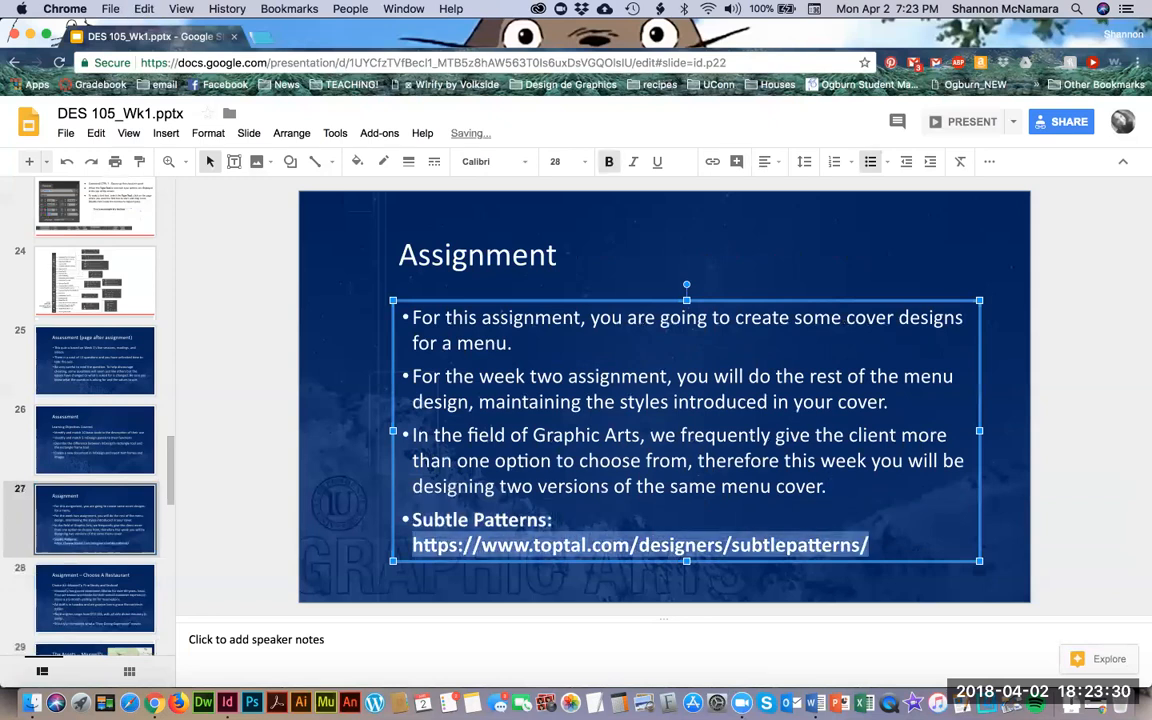
pyautogui.press('super+k')
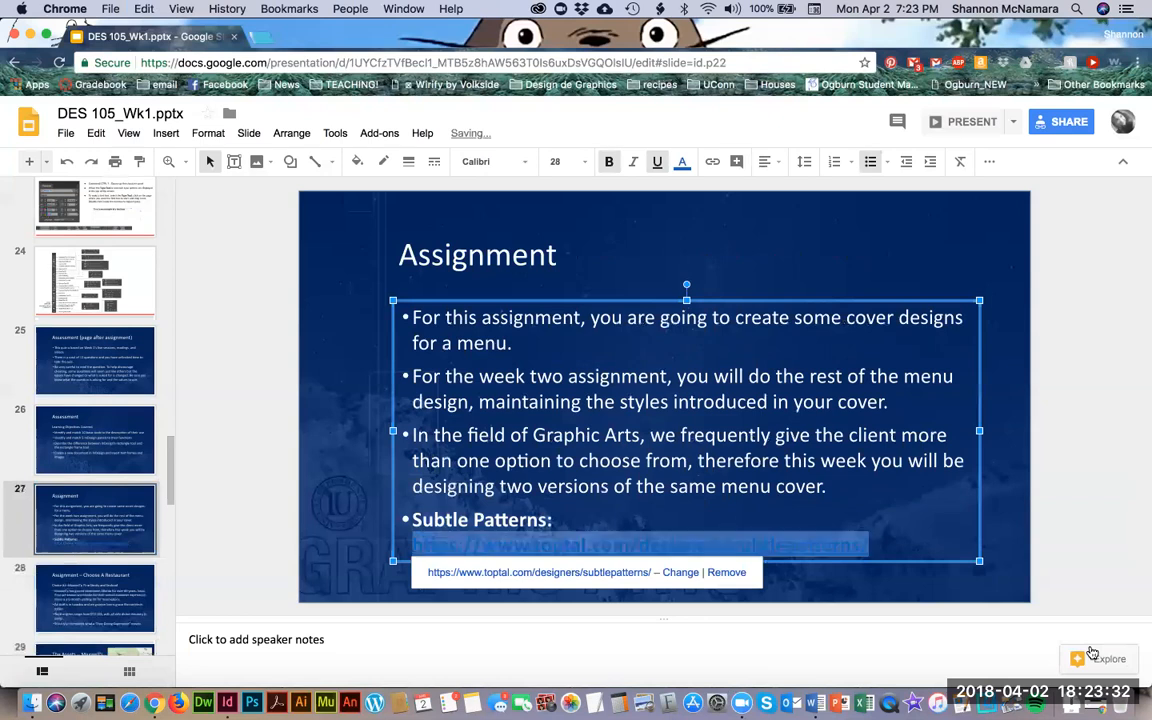
pyautogui.click(682, 161)
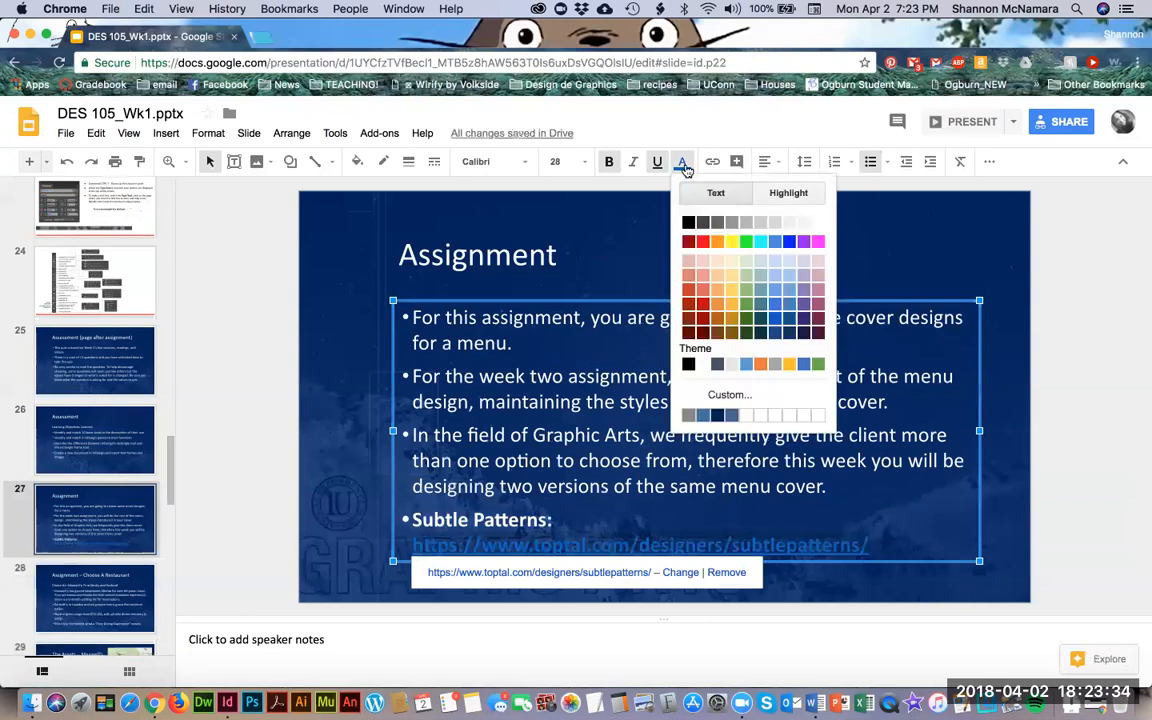
pyautogui.click(731, 241)
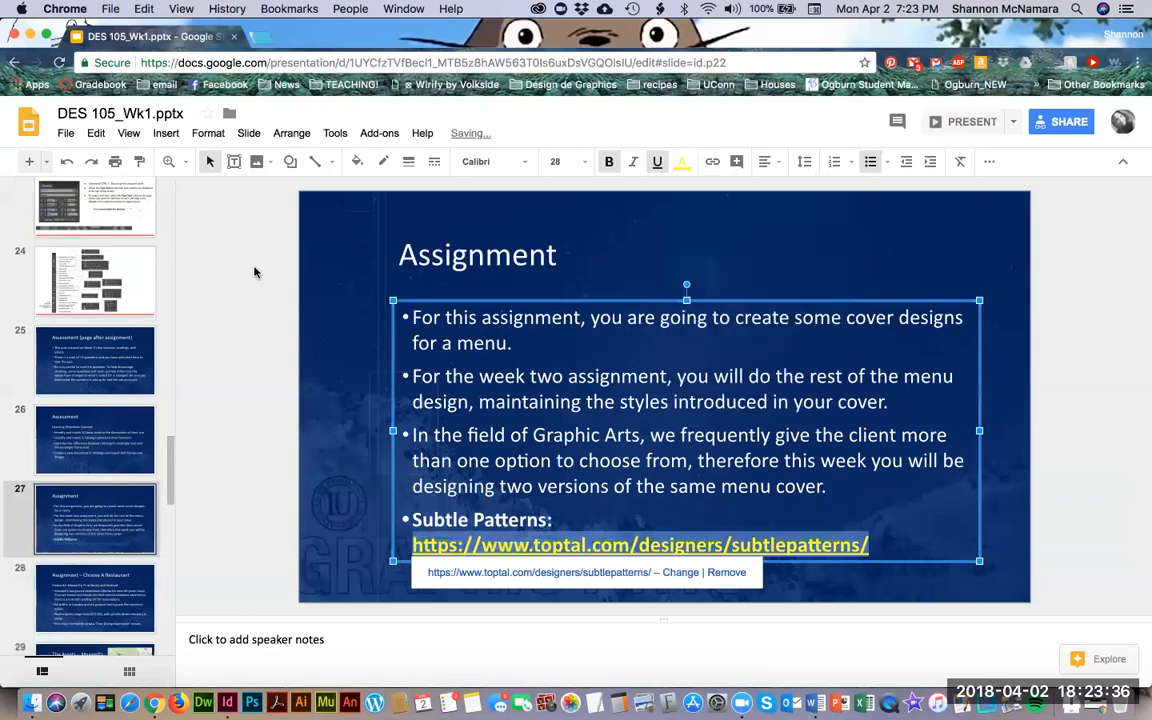
pyautogui.click(254, 272)
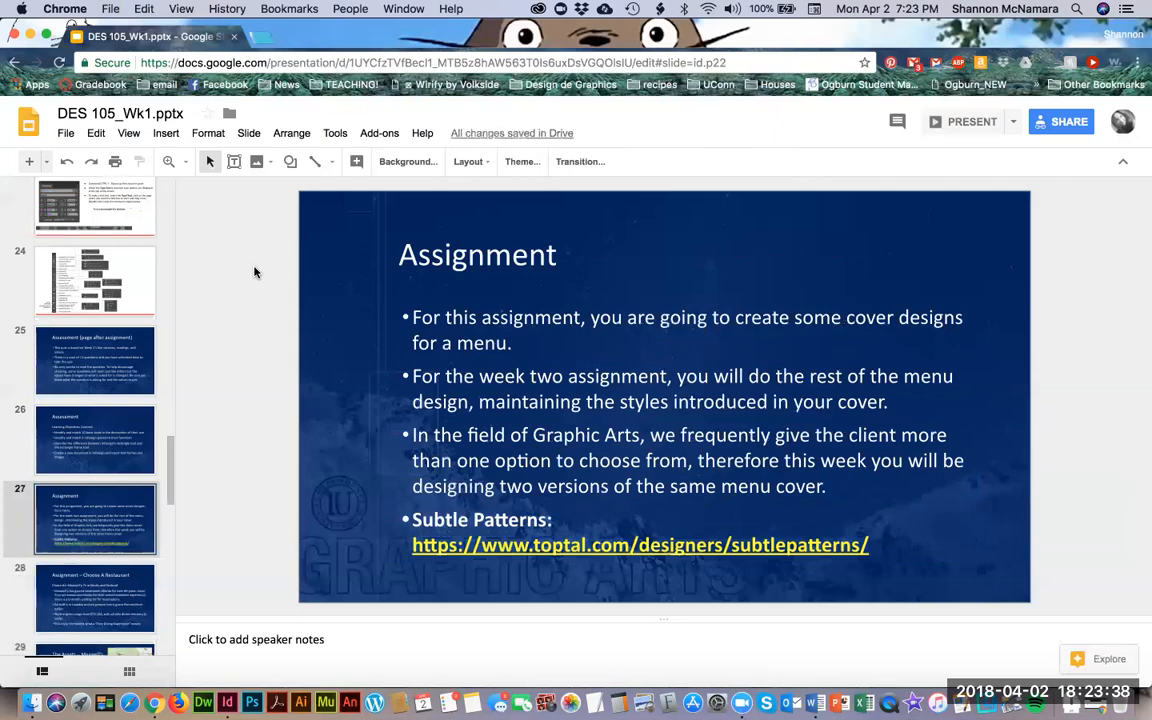
# Step: Return to the Subtle Patterns site and browse the first page of patterns down to Spiration Light
pyautogui.press('super+grave')
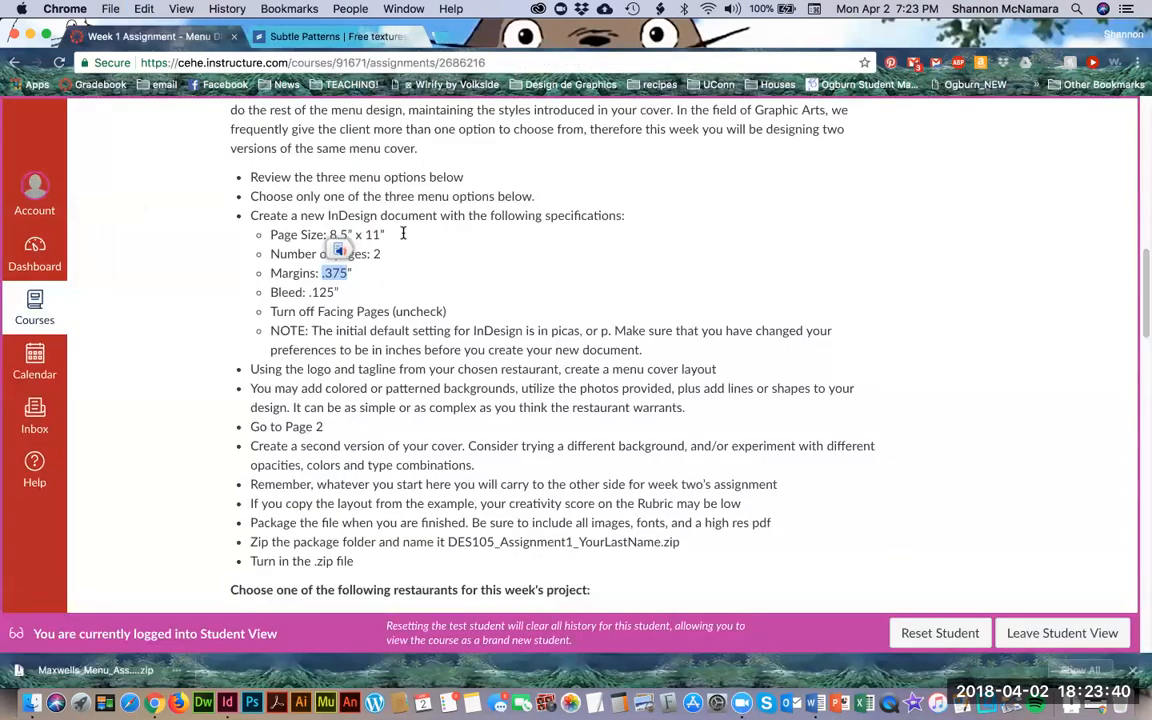
pyautogui.click(345, 38)
pyautogui.press('super+l')
pyautogui.scroll(-1, 572, 445)
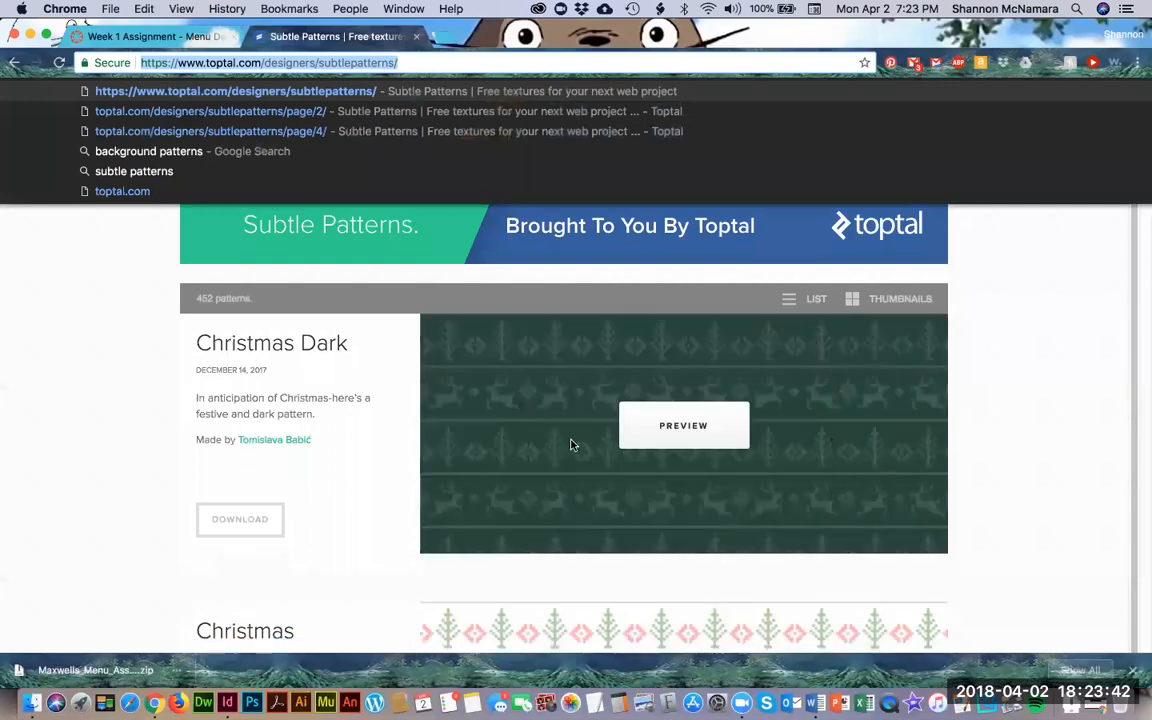
pyautogui.scroll(-10, 572, 446)
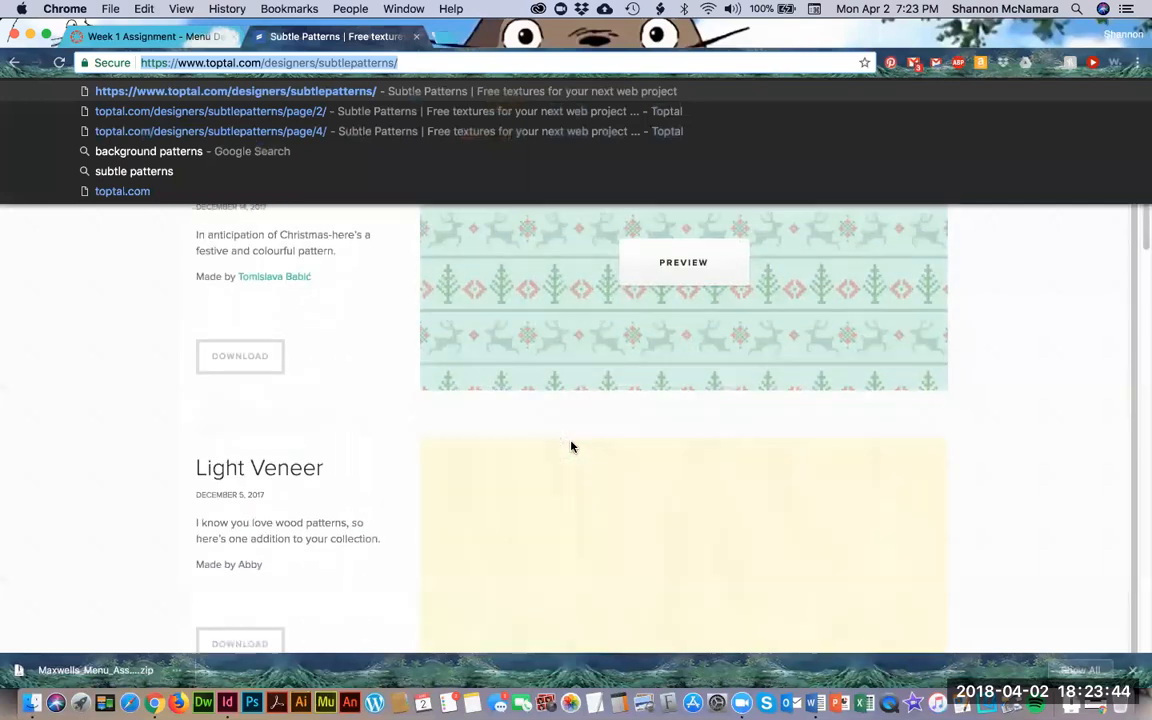
pyautogui.scroll(-10, 572, 446)
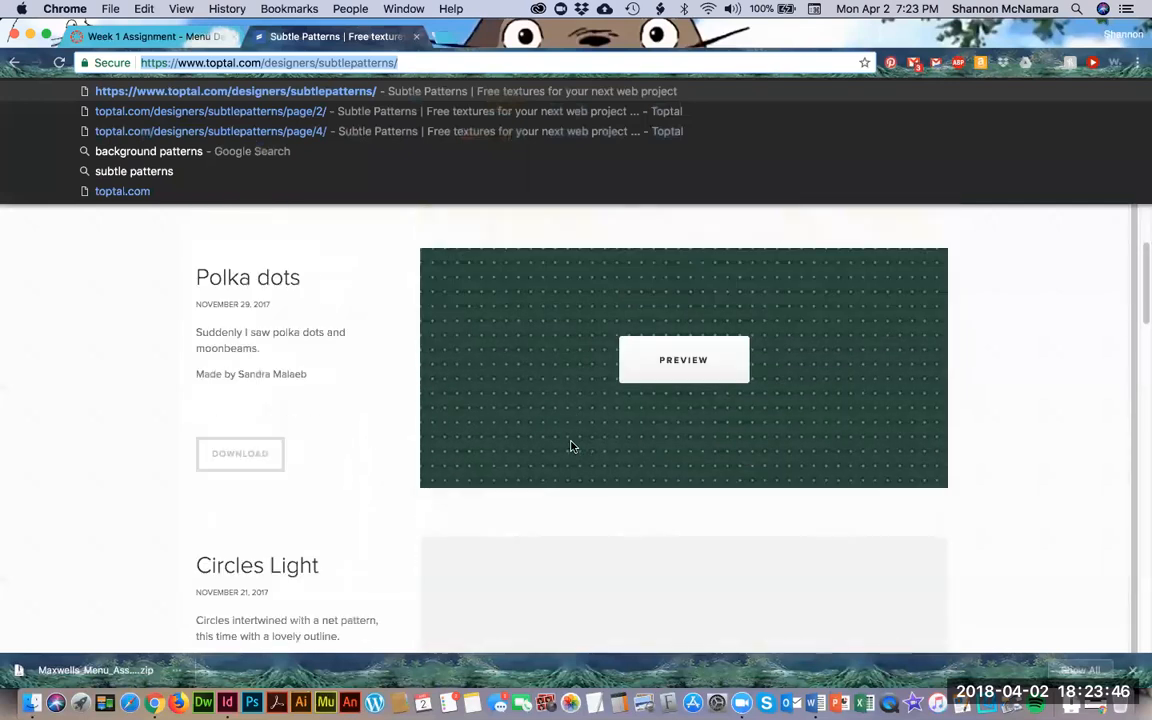
pyautogui.scroll(-8, 572, 446)
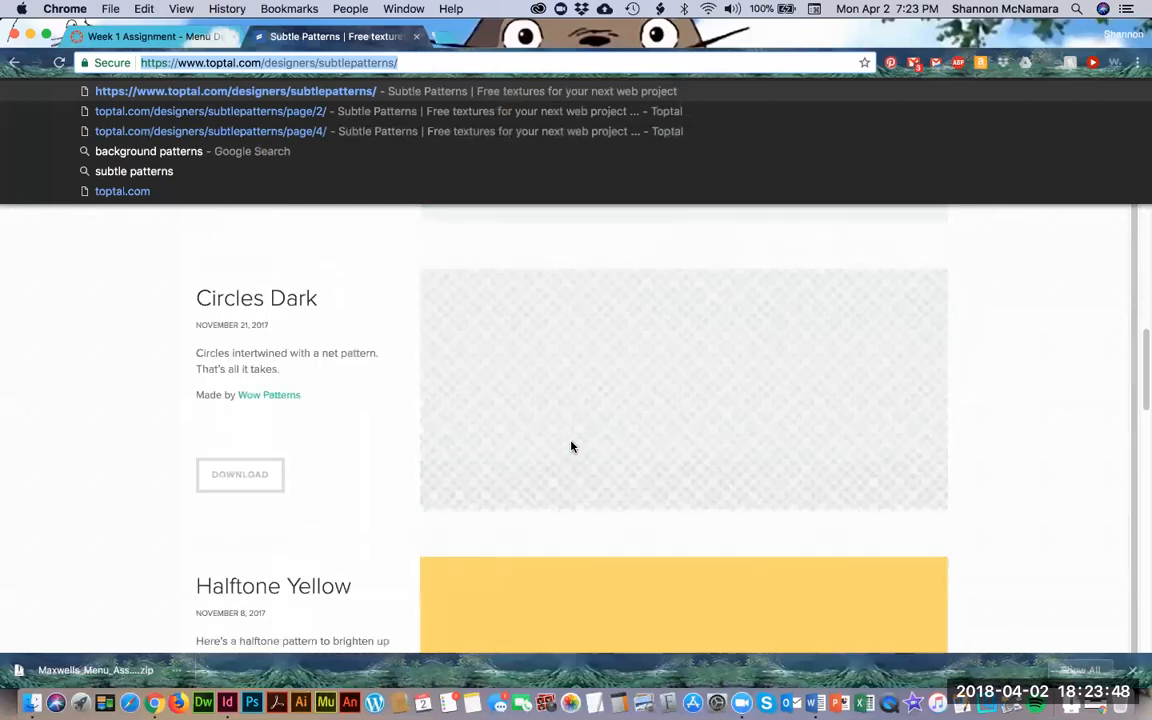
pyautogui.scroll(-8, 572, 446)
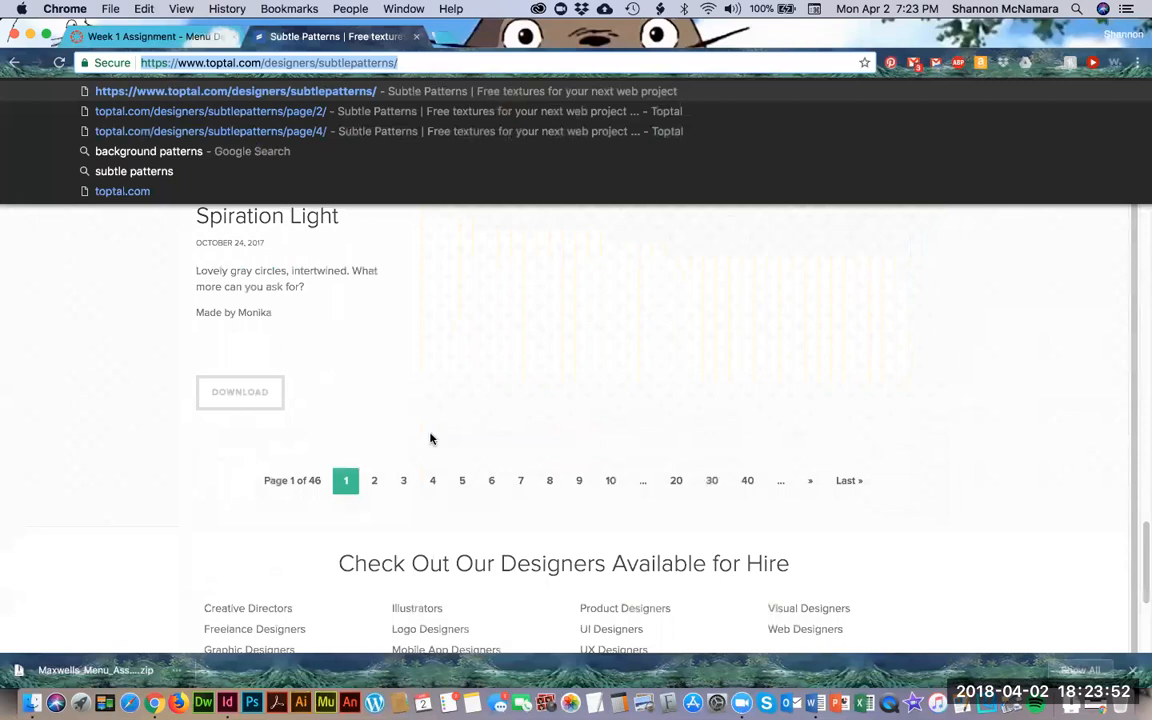
# Step: Download the Spiration Light pattern and show the downloaded zip file in Finder
pyautogui.click(254, 401)
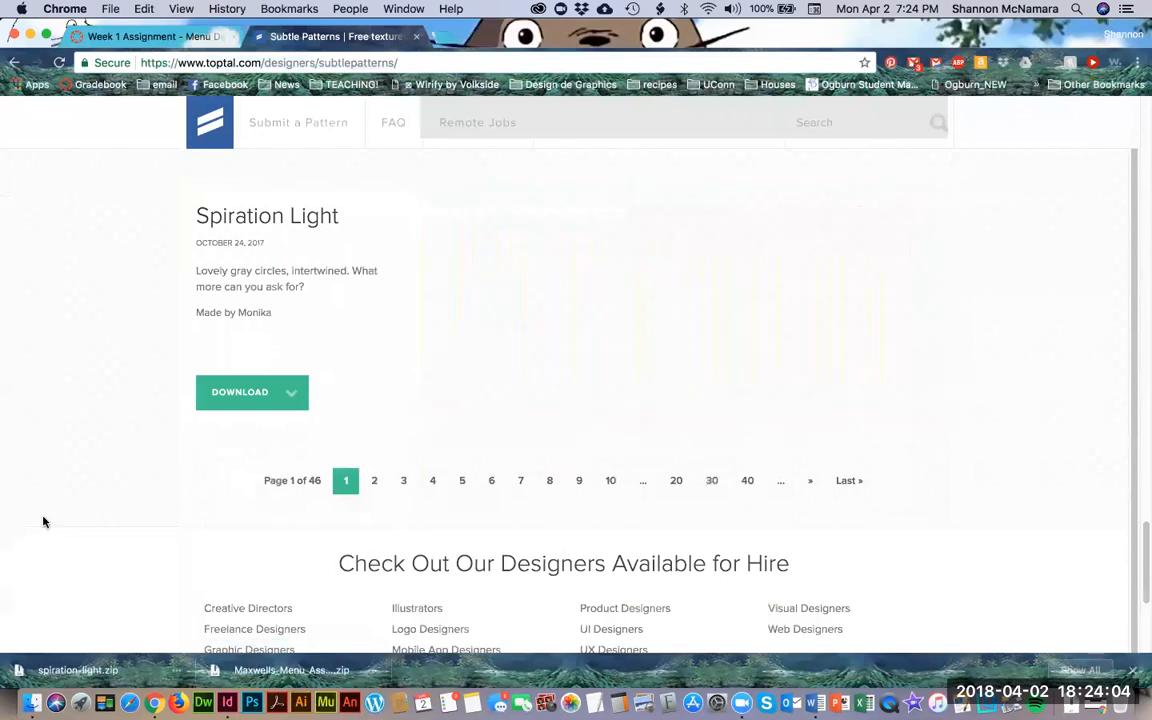
pyautogui.click(175, 673)
pyautogui.click(210, 626)
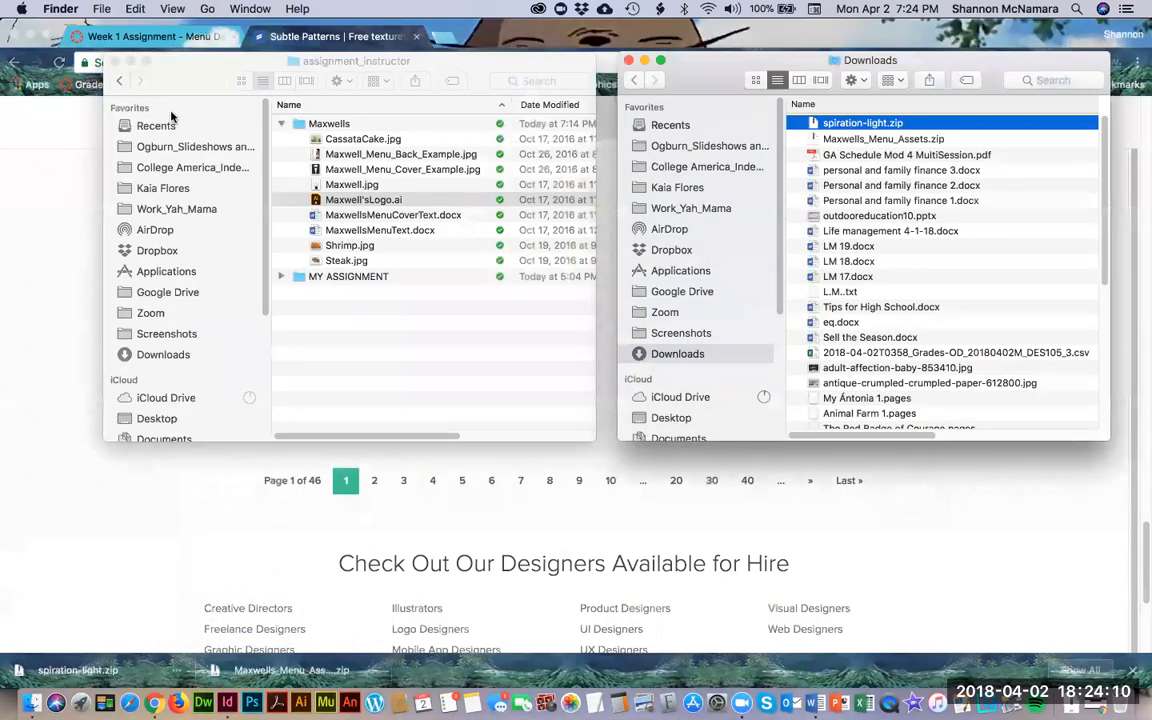
# Step: Collapse the Maxwells folder, open the MY ASSIGNMENT folder, and unzip spiration-light.zip in Downloads
pyautogui.click(278, 124)
pyautogui.click(280, 124)
pyautogui.click(290, 142)
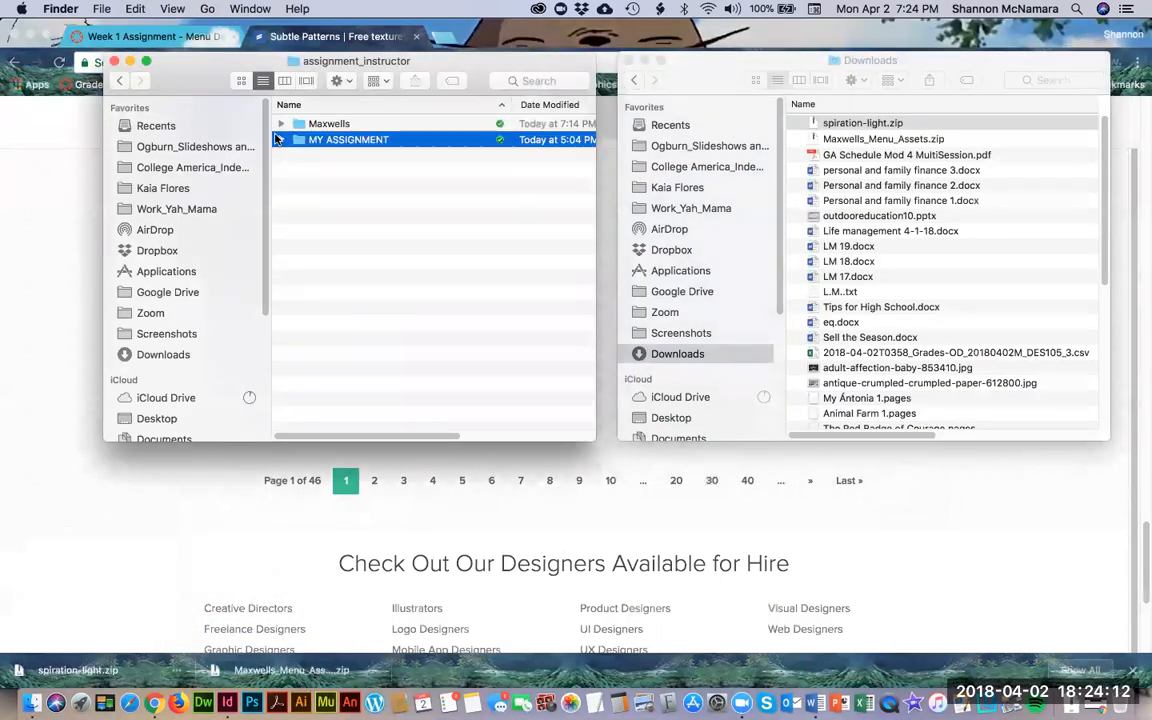
pyautogui.doubleClick(298, 143)
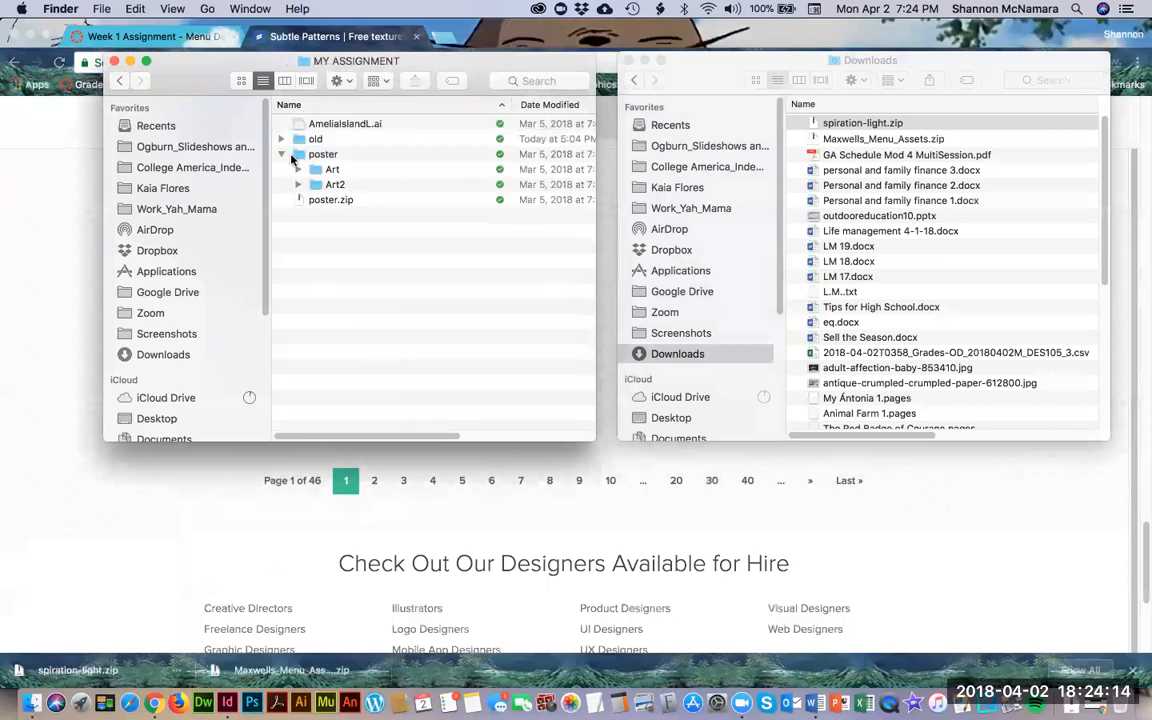
pyautogui.doubleClick(855, 124)
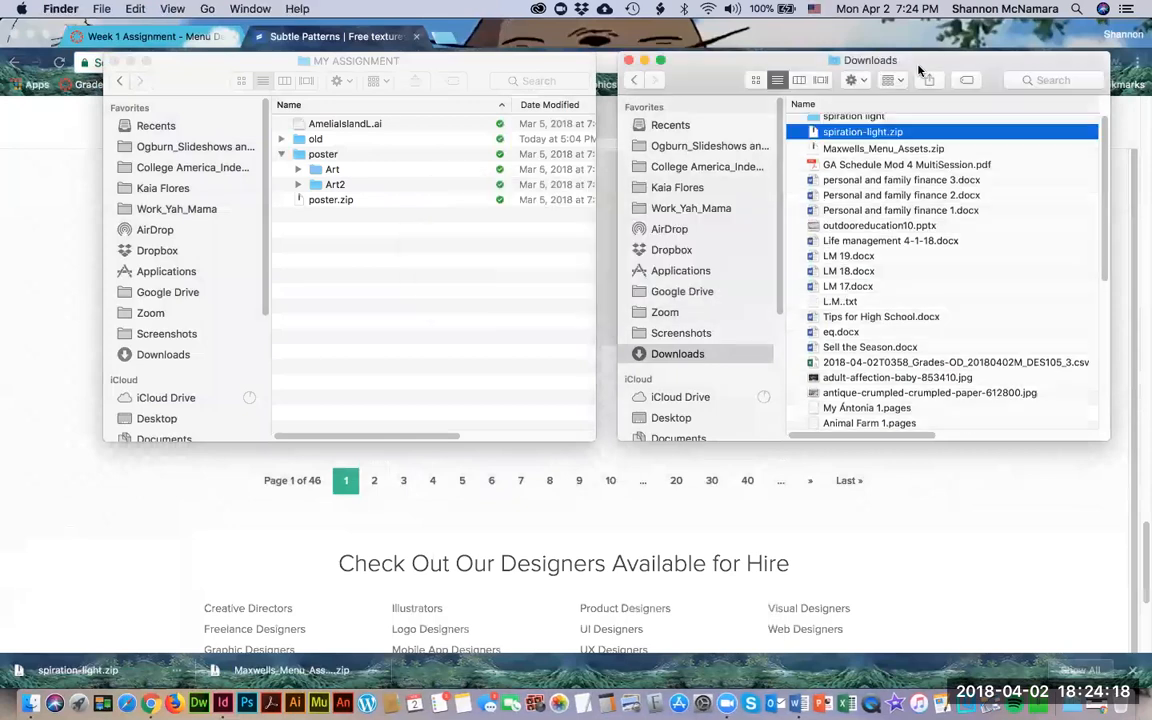
# Step: Move the spiration light folder into MY ASSIGNMENT, then in InDesign draw an 8.75 × 11.25 in rectangle frame covering page 1 out to the bleed
pyautogui.moveTo(840, 122); pyautogui.dragTo(373, 263)
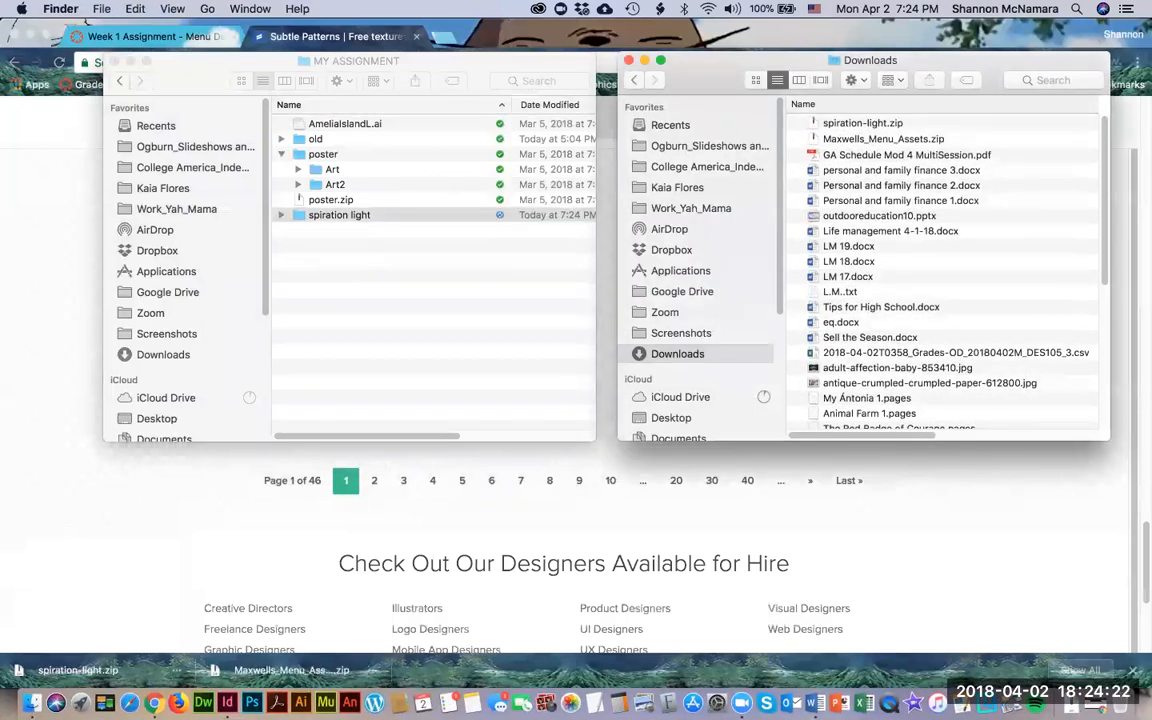
pyautogui.click(227, 703)
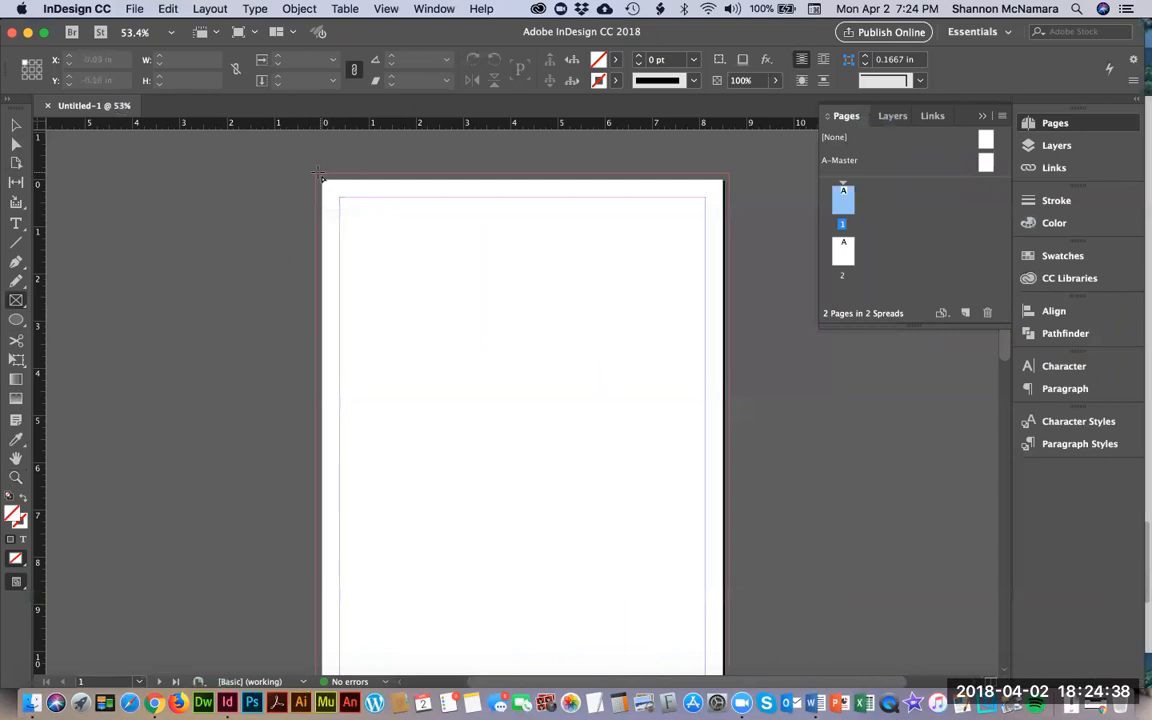
pyautogui.moveTo(316, 175); pyautogui.dragTo(719, 626)
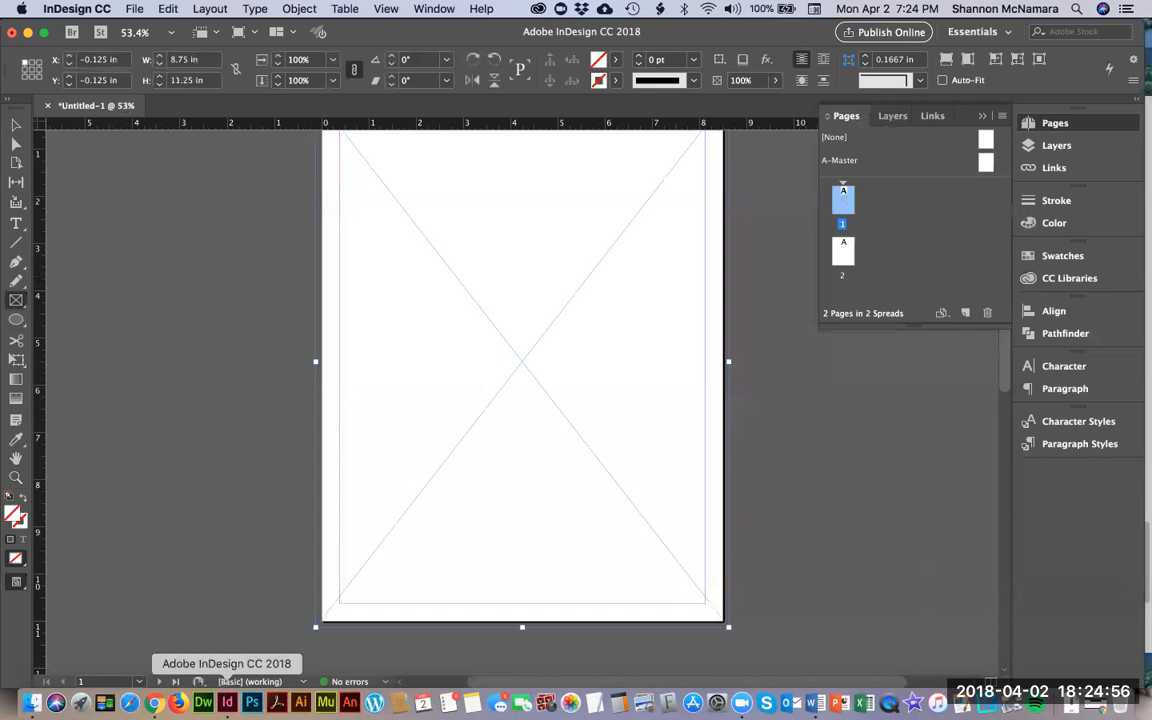
# Step: Switch to Photoshop and create a new document 8.75 × 11.25 inches at 300 pixels/inch in CMYK Color with a white background
pyautogui.click(252, 703)
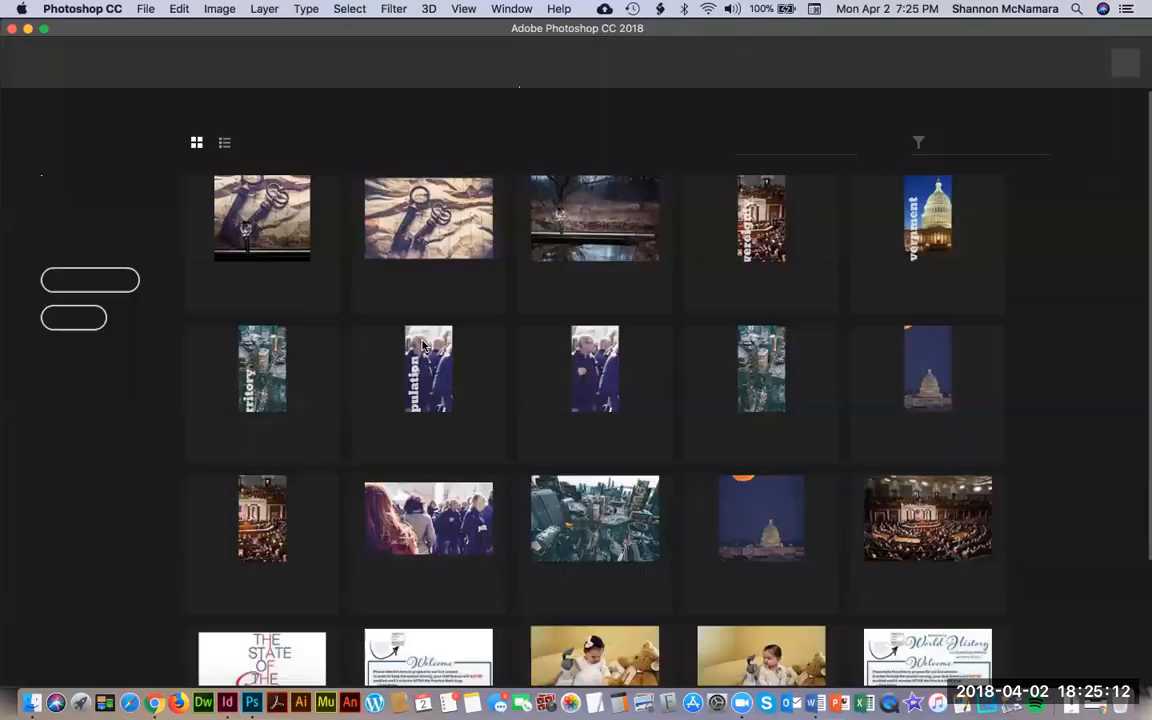
pyautogui.press('super+n')
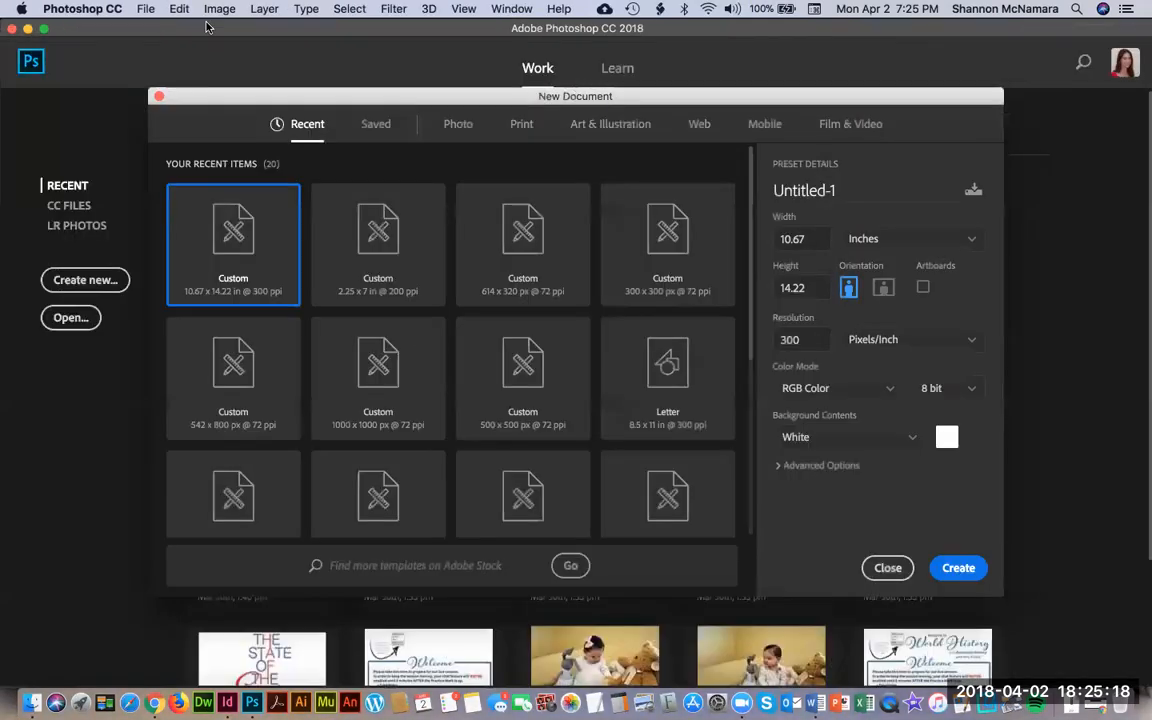
pyautogui.moveTo(806, 238); pyautogui.dragTo(763, 238)
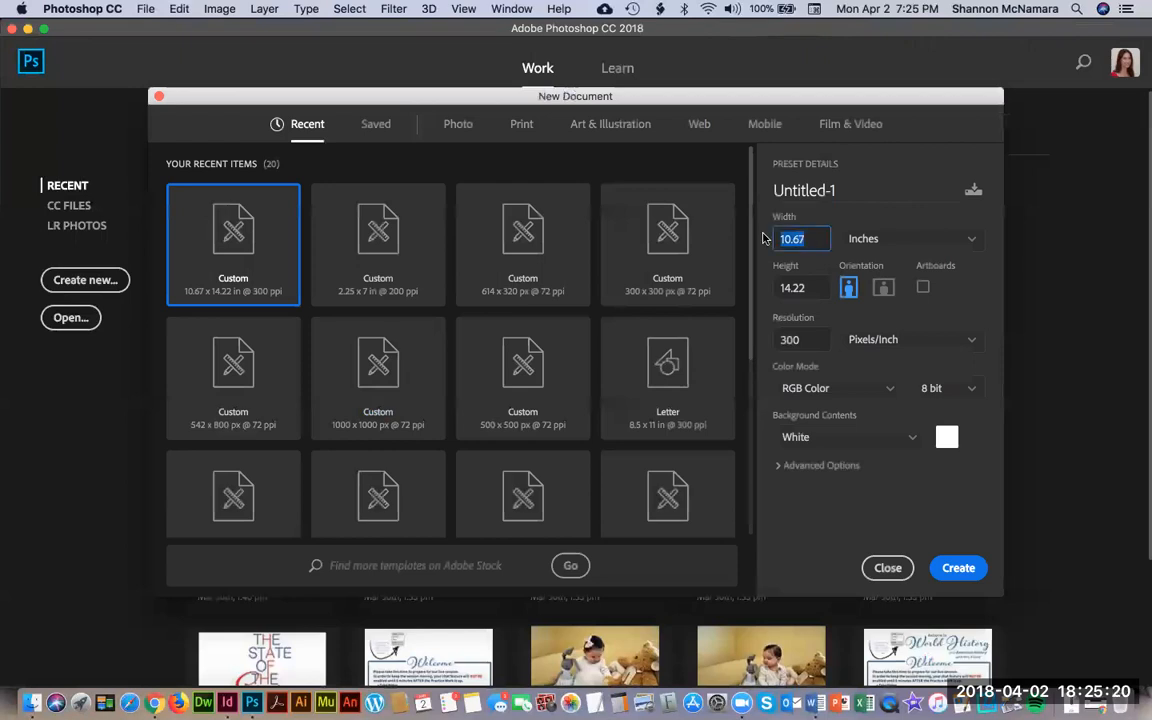
pyautogui.write('8.75')
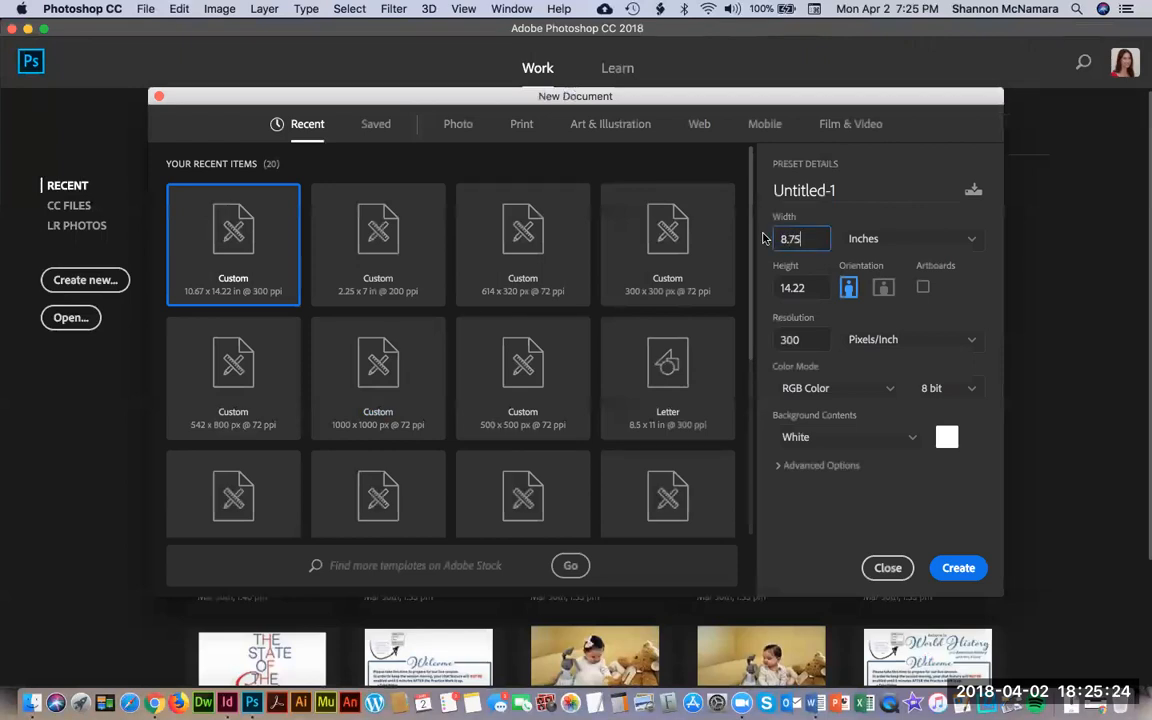
pyautogui.press('Tab')
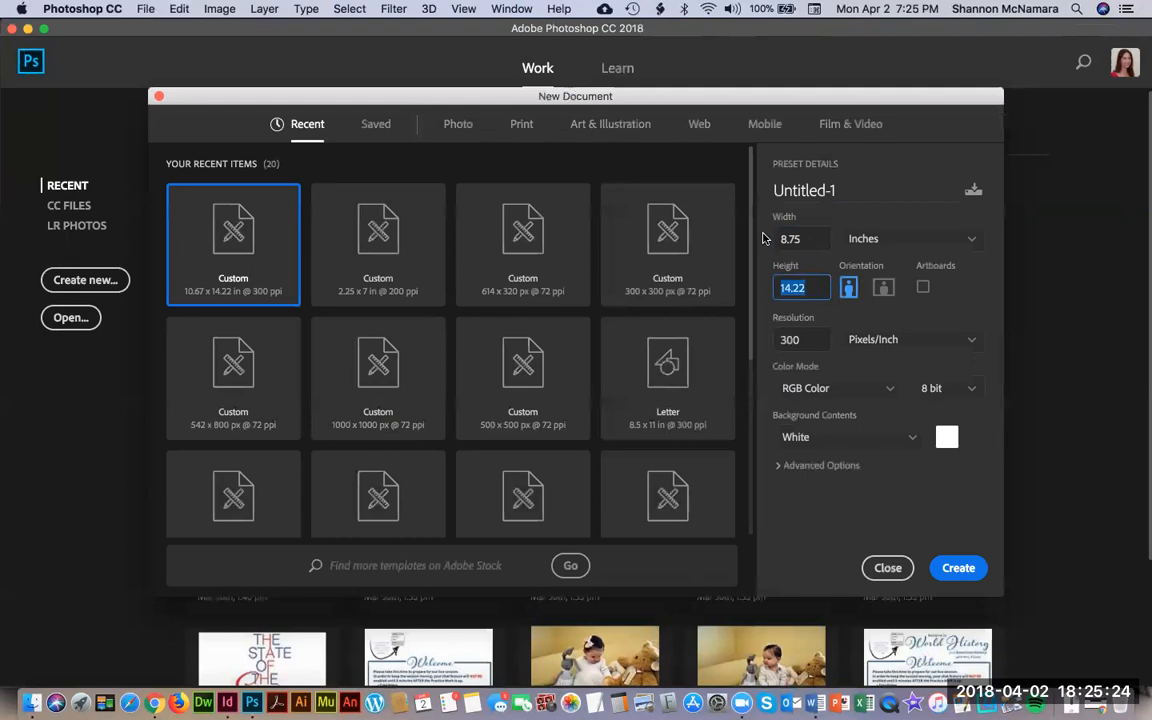
pyautogui.write('11')
pyautogui.press('Tab')
pyautogui.click(800, 388)
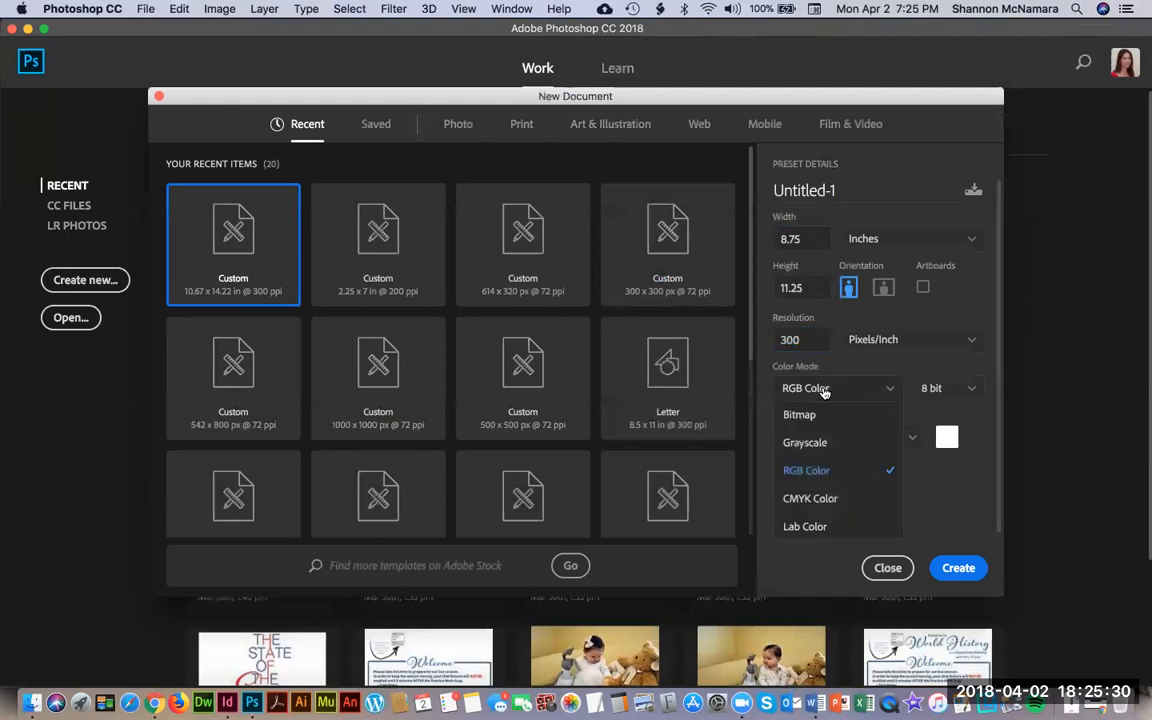
pyautogui.click(809, 499)
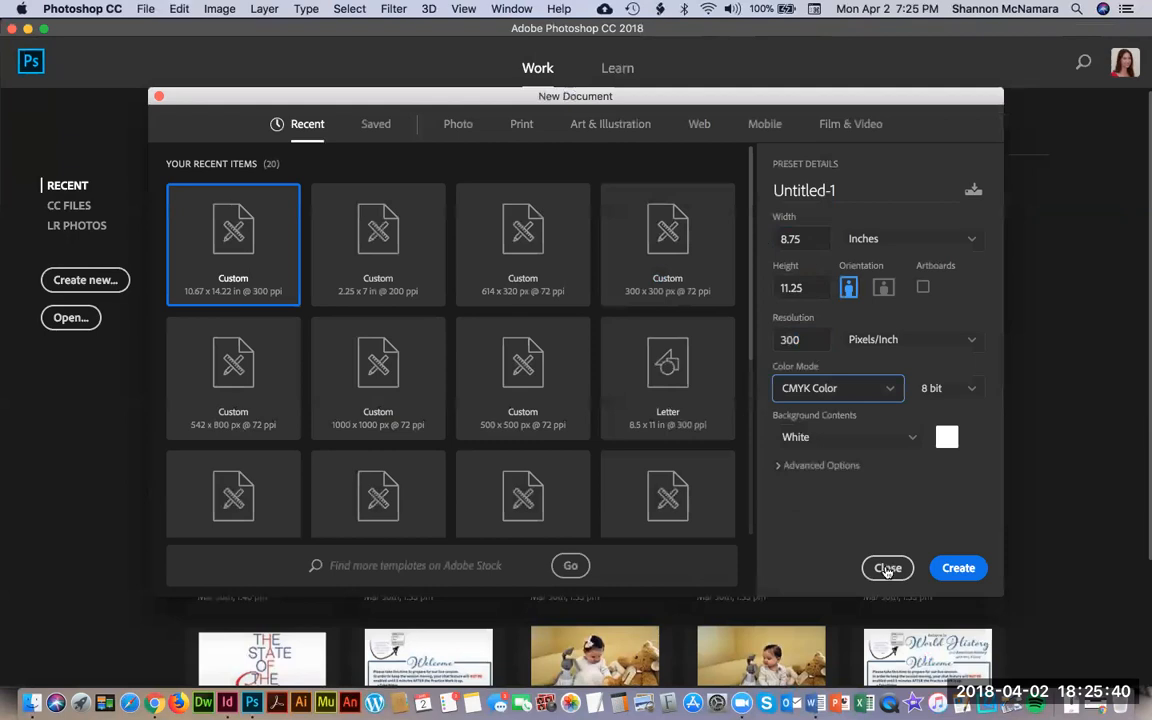
pyautogui.click(961, 568)
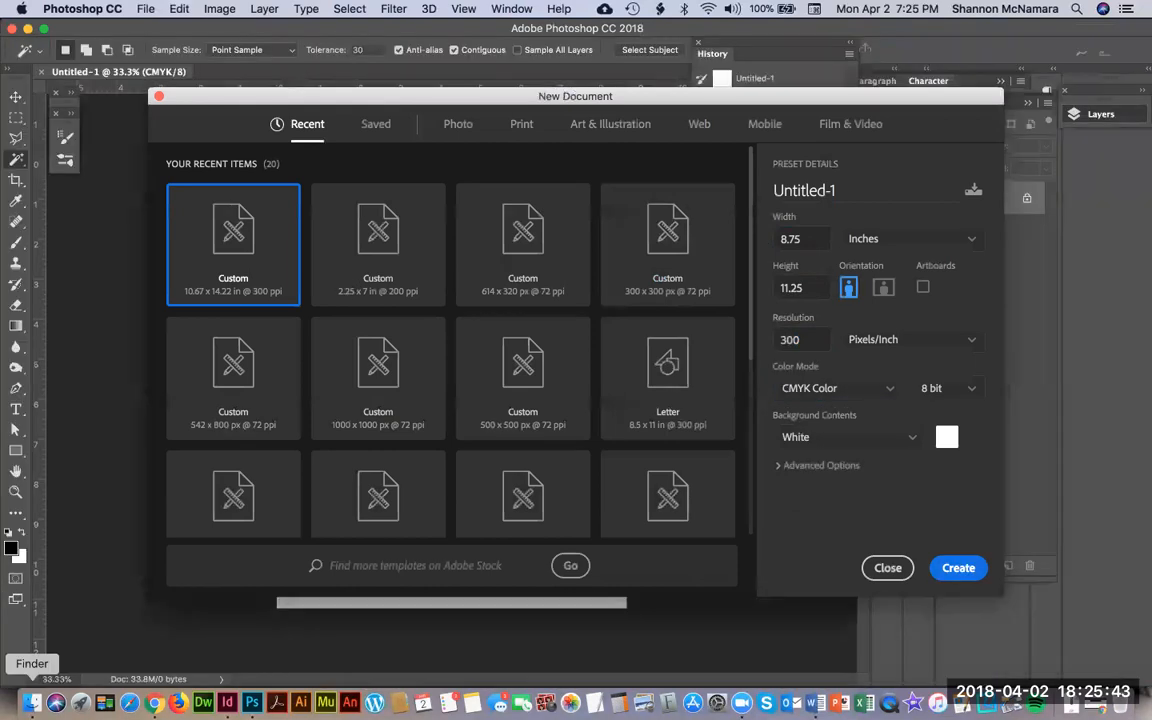
# Step: Switch to Finder, go up to the assignment_instructor folder and review the files in the Maxwells folder, including the menu cover example
pyautogui.click(32, 703)
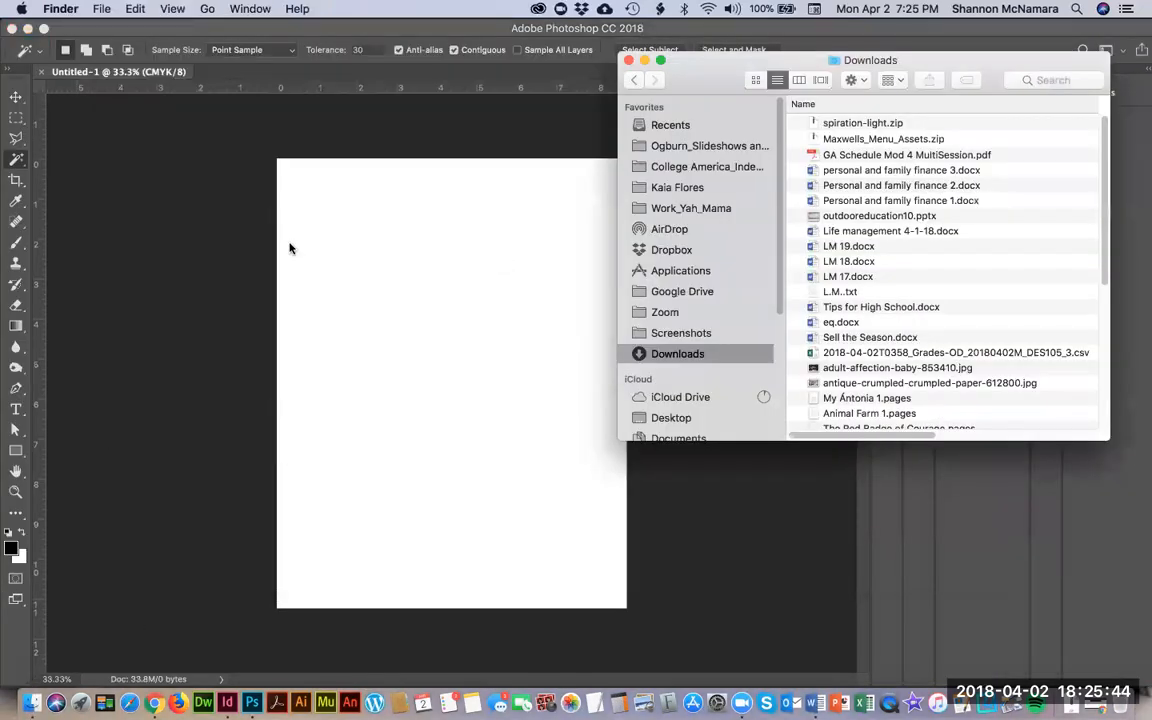
pyautogui.click(306, 258)
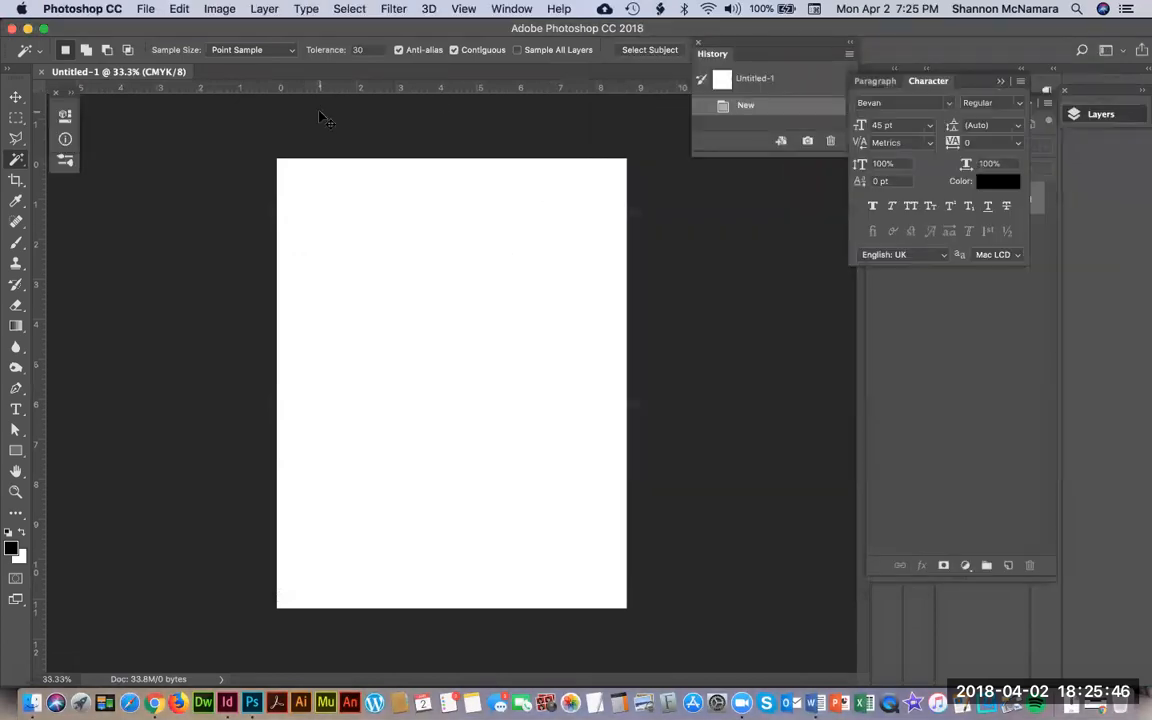
pyautogui.press('super+Tab')
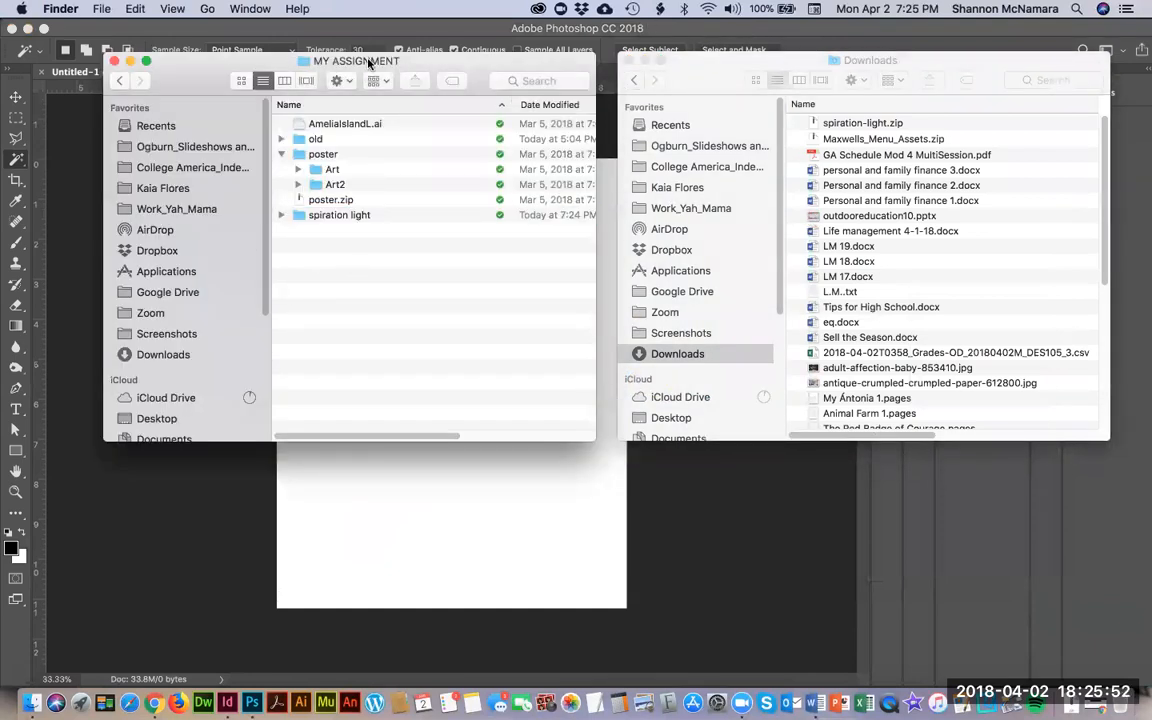
pyautogui.keyDown('super'); pyautogui.click(360, 60); pyautogui.keyUp('super')
pyautogui.click(360, 78)
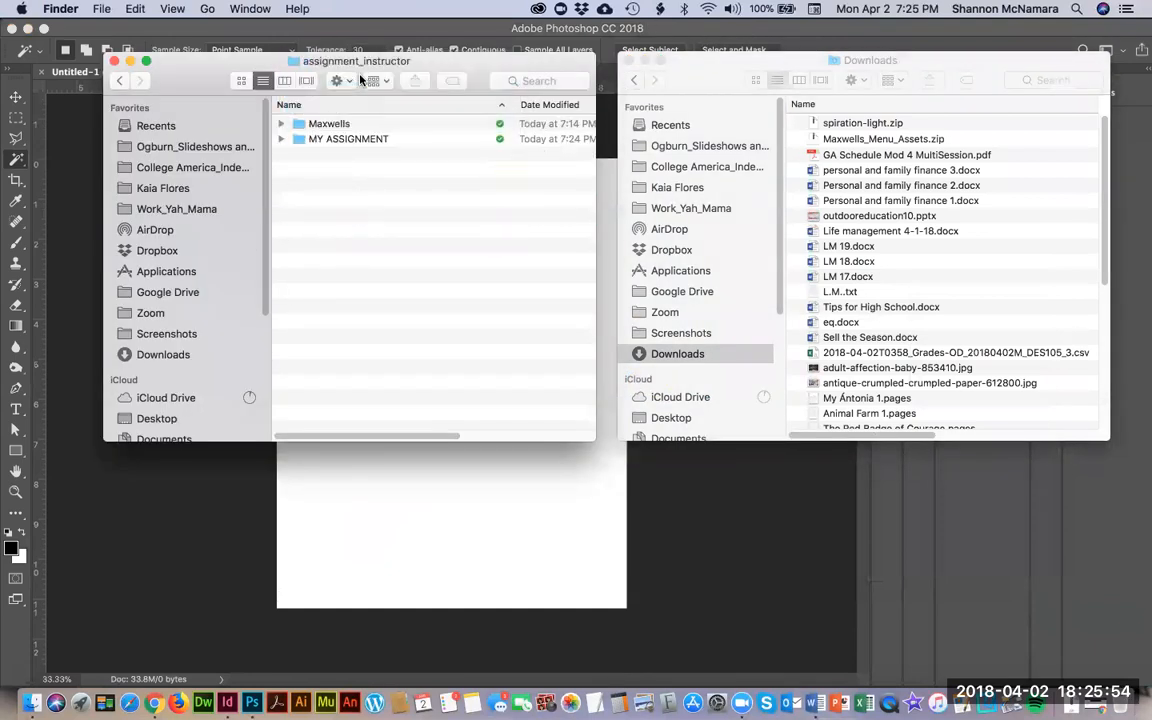
pyautogui.click(281, 123)
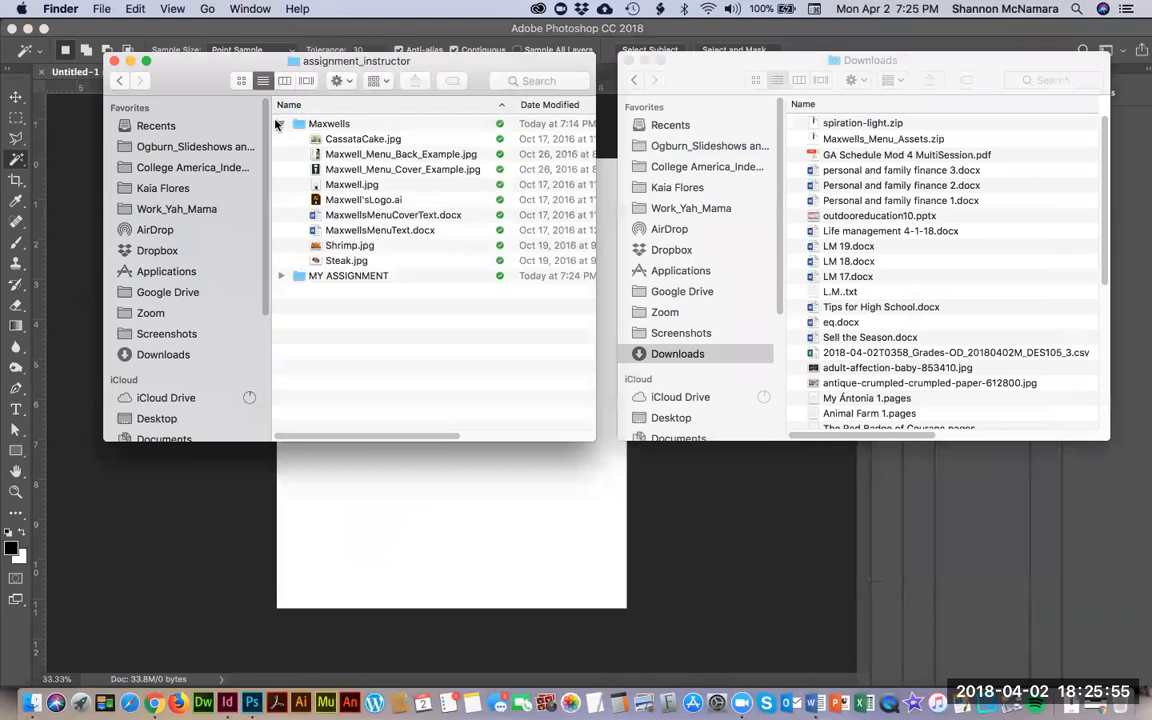
pyautogui.click(350, 142)
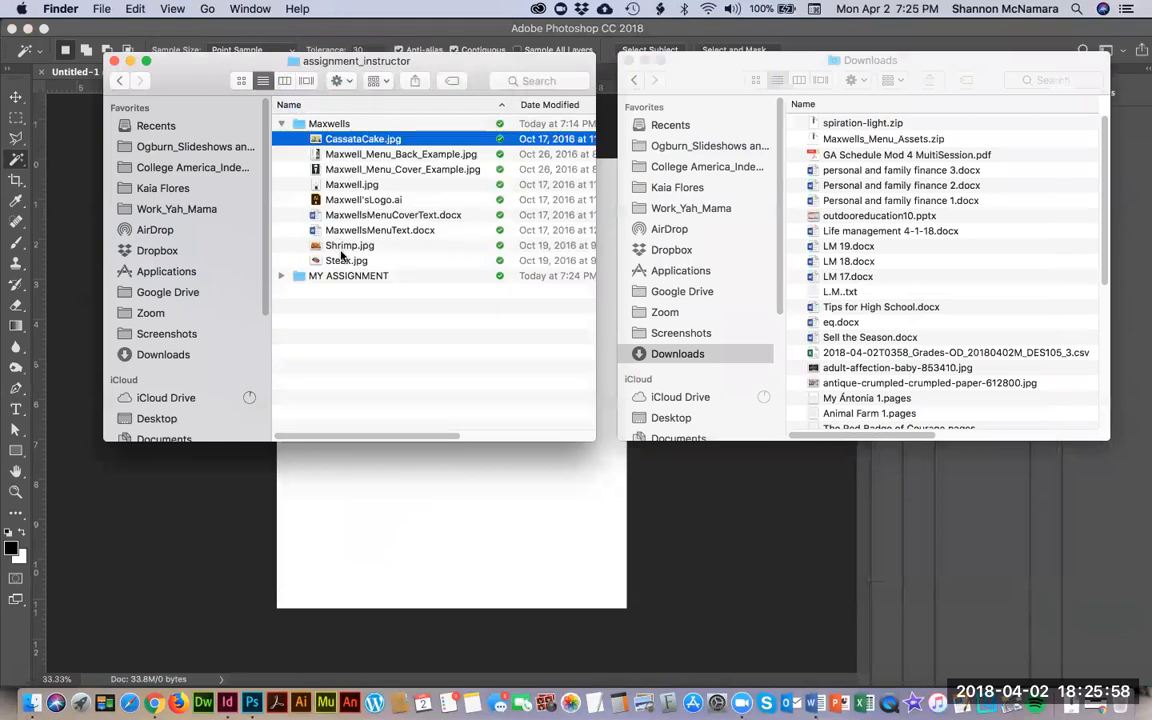
pyautogui.click(355, 167)
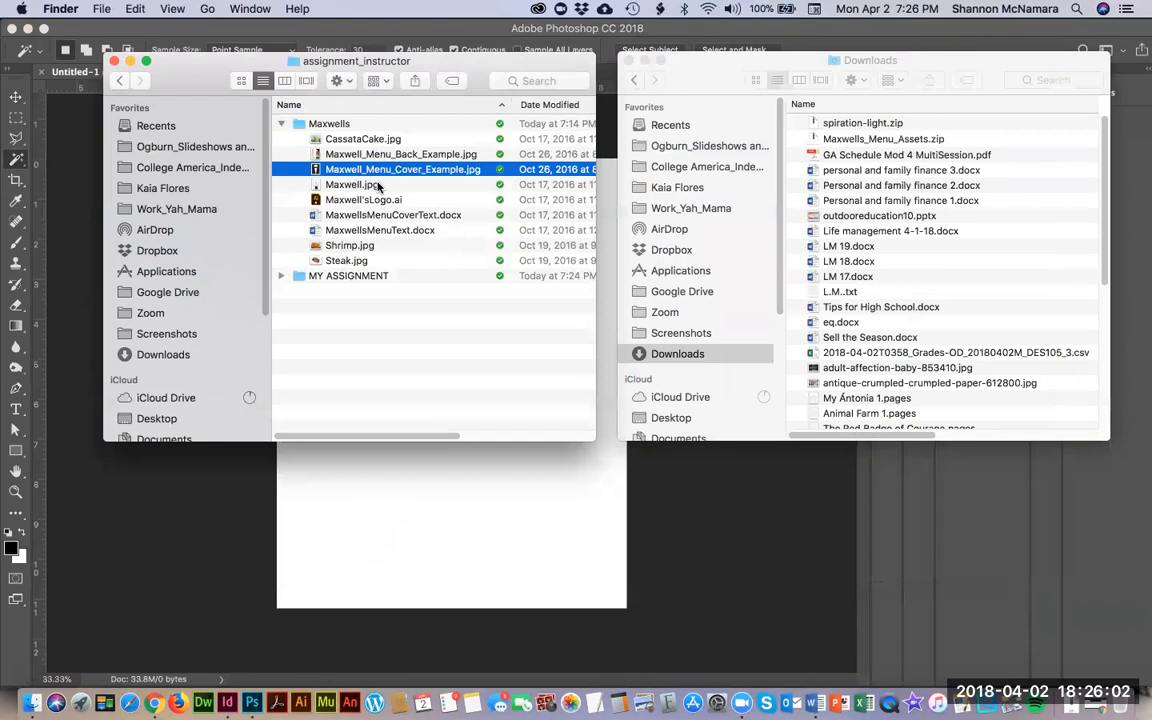
pyautogui.click(193, 468)
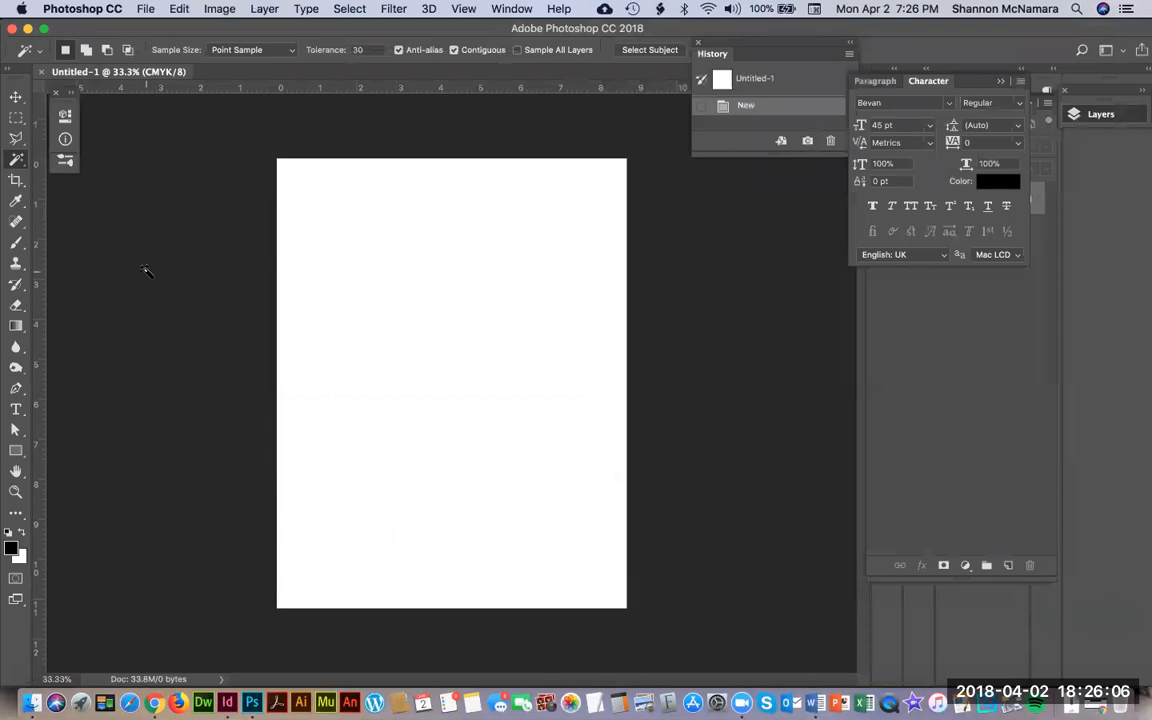
# Step: Return to Finder, collapse the Maxwells folder, and locate spiration-light.png in the spiration light folder inside MY ASSIGNMENT
pyautogui.press('super+Tab')
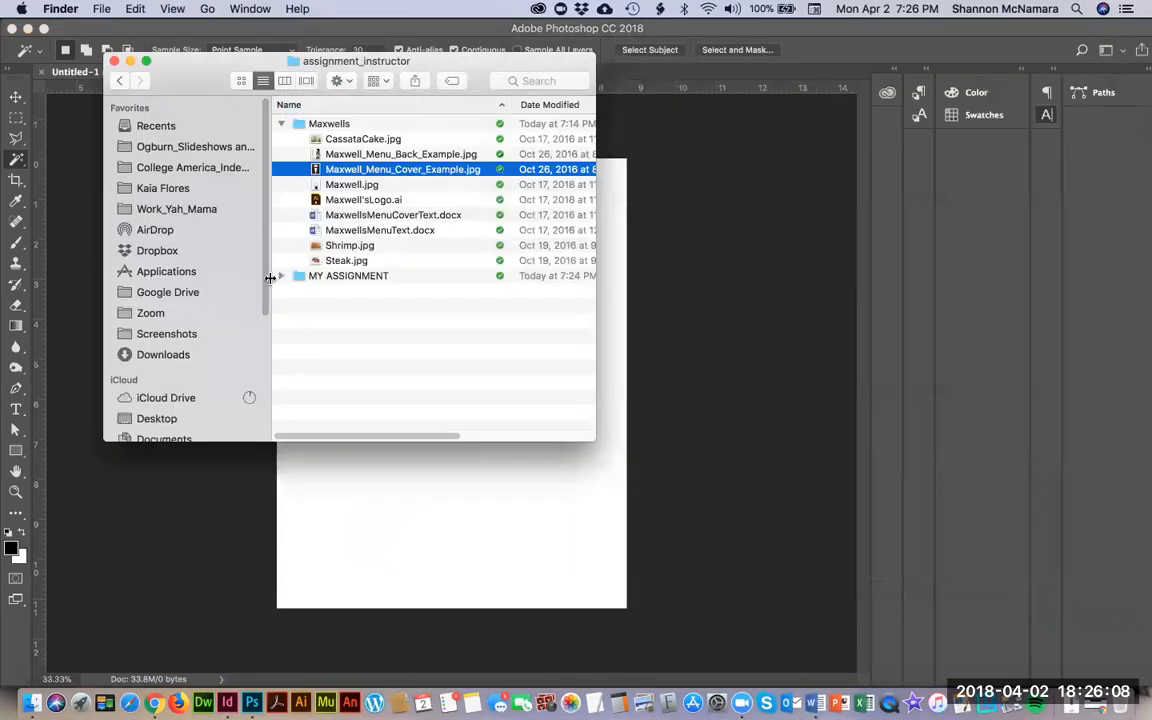
pyautogui.click(283, 124)
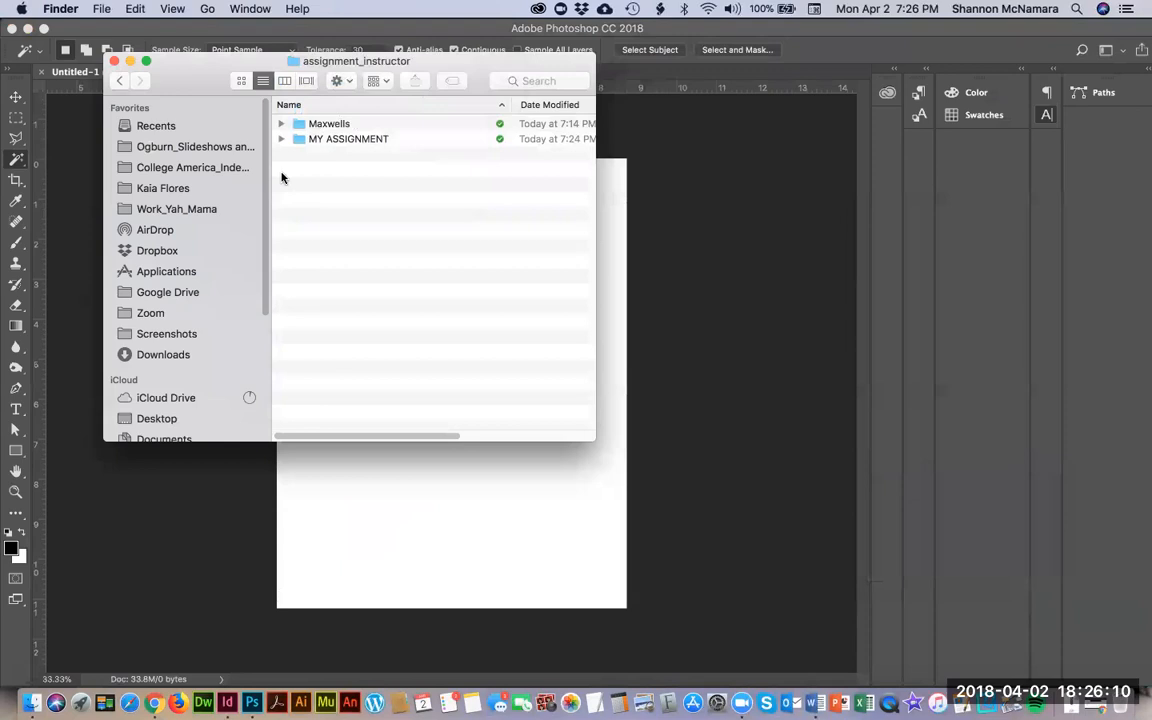
pyautogui.click(332, 125)
pyautogui.doubleClick(330, 140)
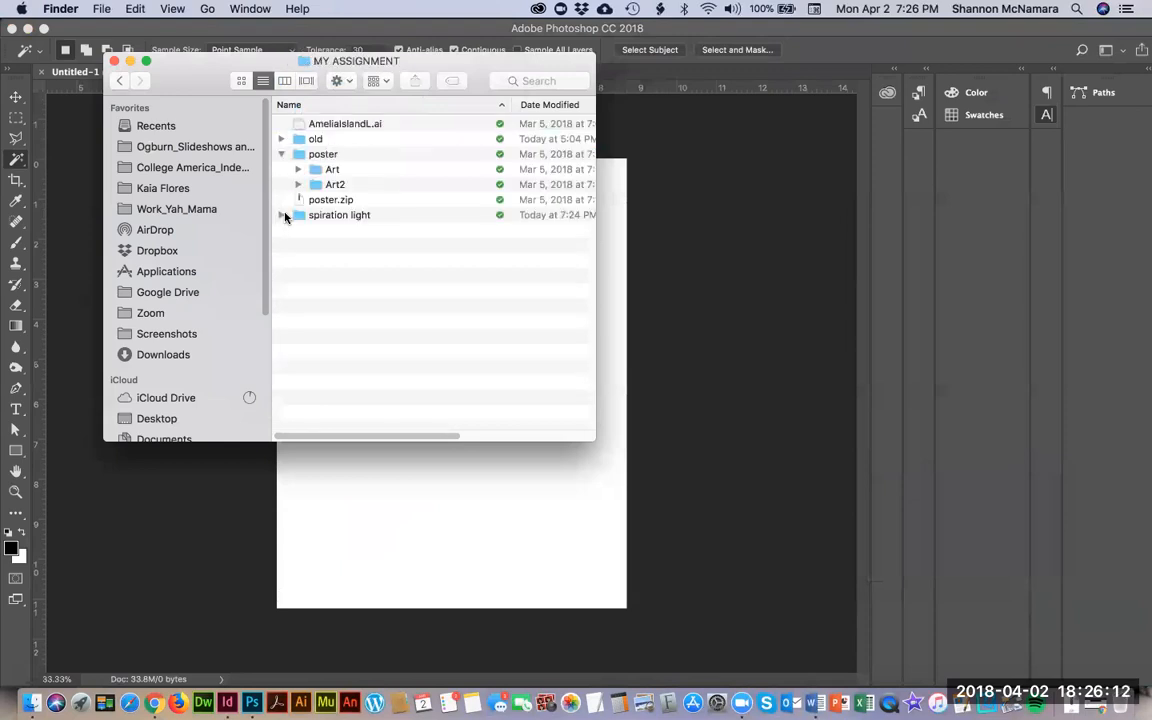
pyautogui.click(282, 215)
pyautogui.click(357, 247)
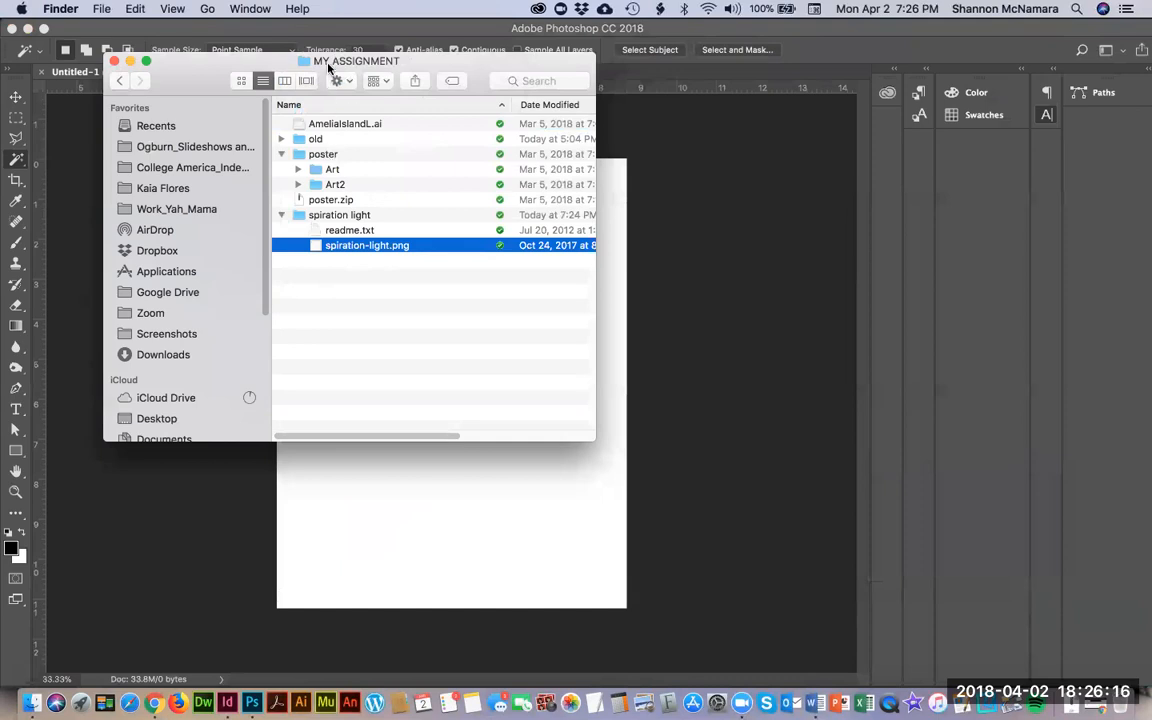
# Step: Switch back to Photoshop and open spiration-light.png from Mod 4, DES105, Week 1, assignment_instructor, MY ASSIGNMENT, spiration light
pyautogui.click(702, 180)
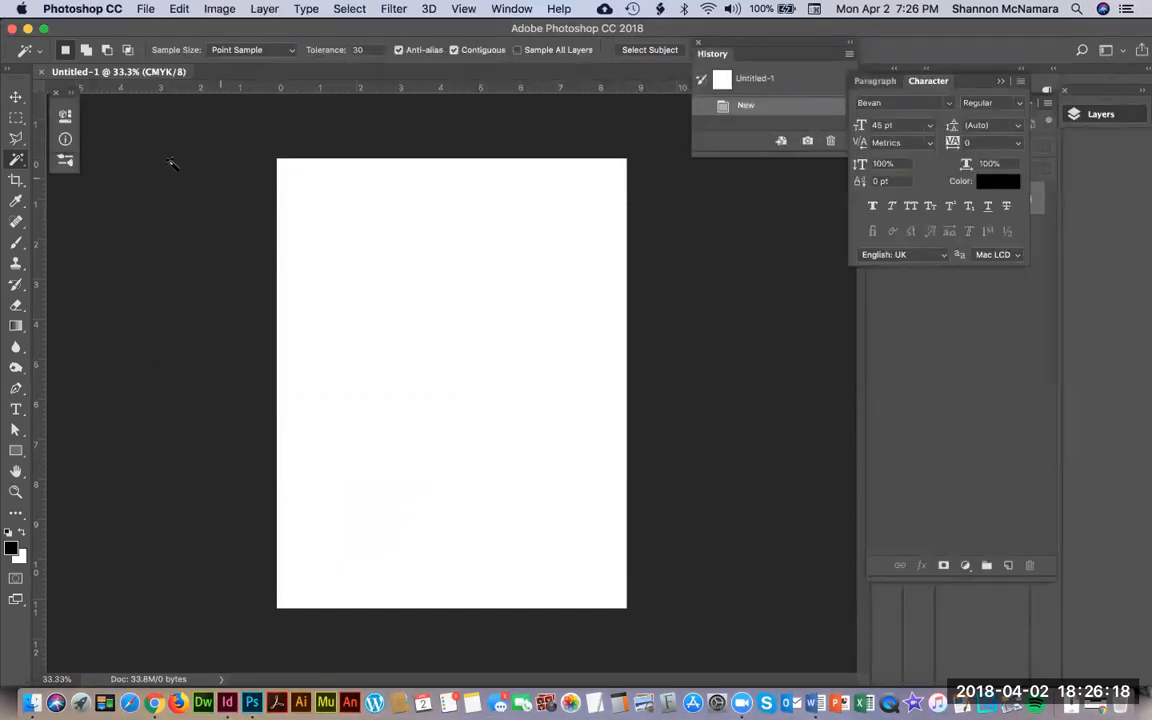
pyautogui.click(145, 9)
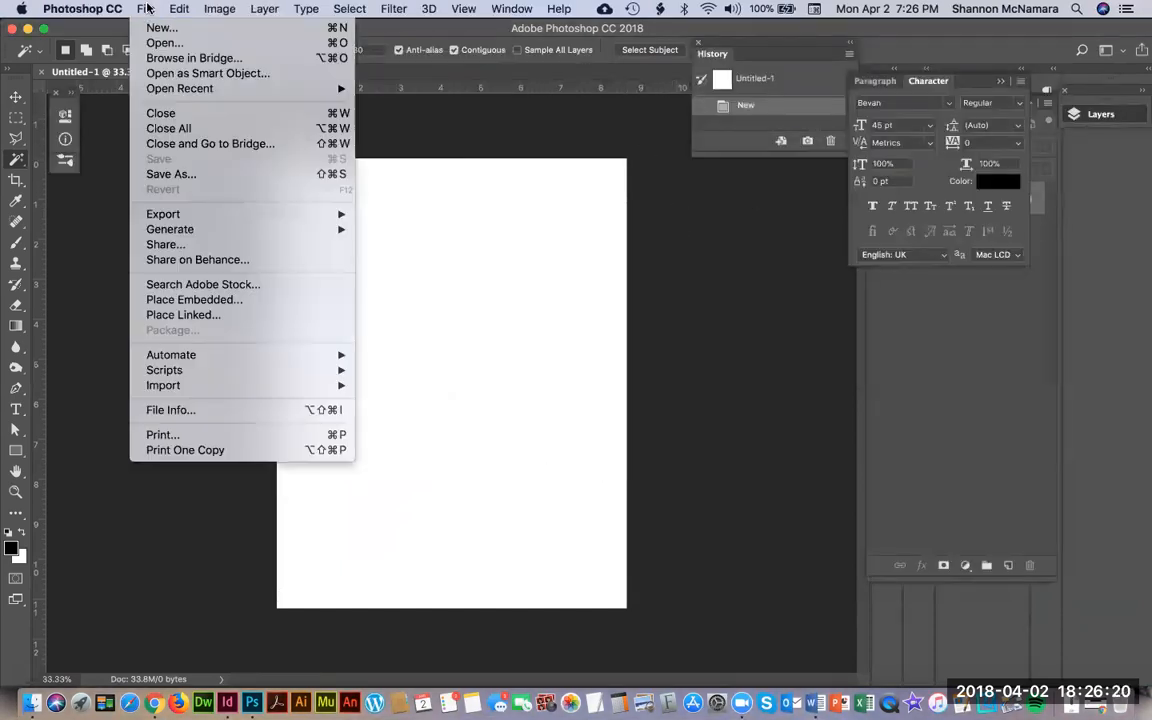
pyautogui.click(166, 43)
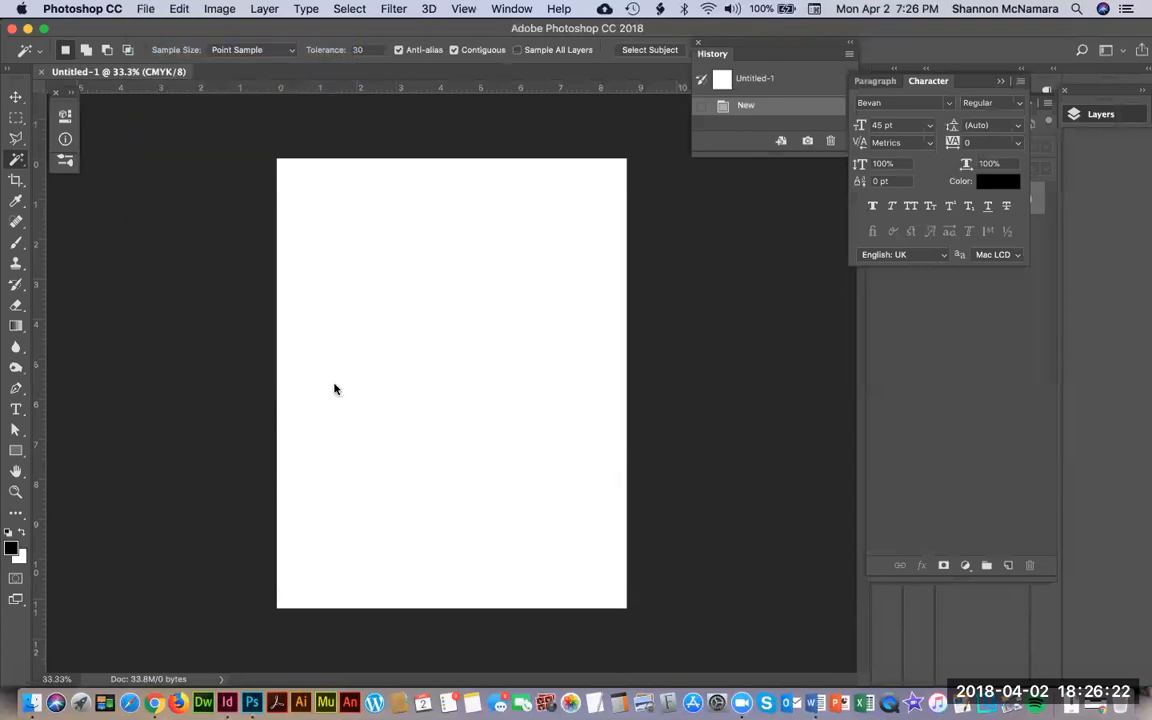
pyautogui.click(527, 104)
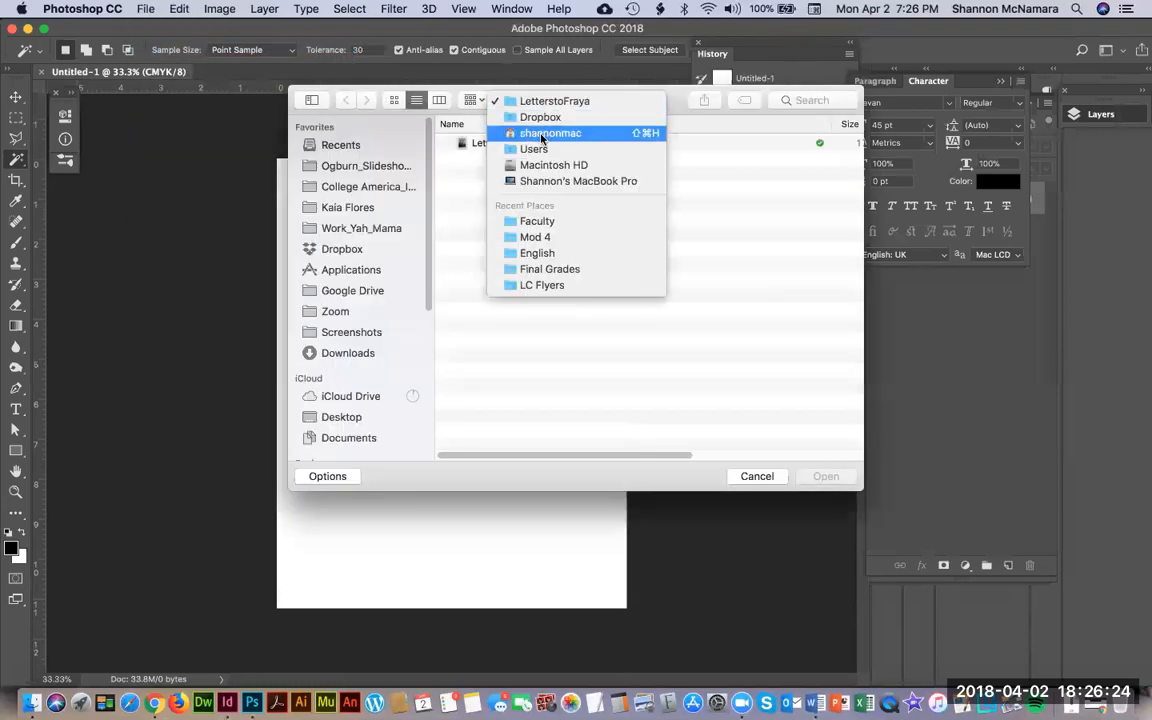
pyautogui.click(538, 117)
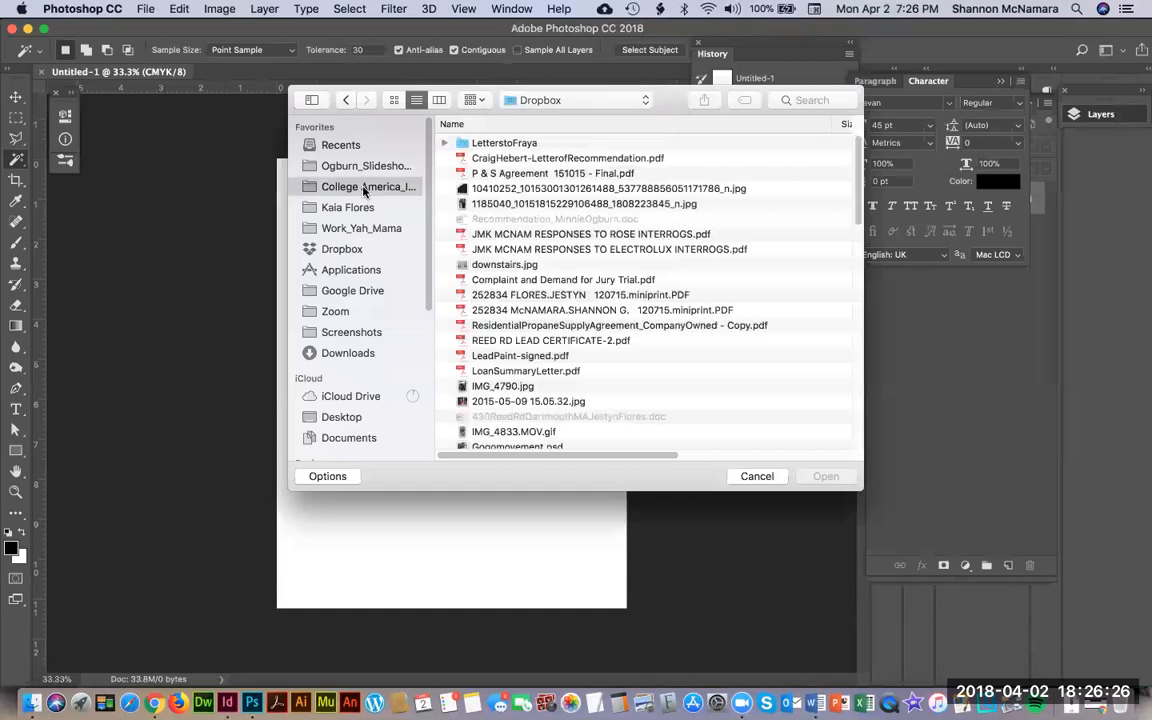
pyautogui.click(364, 188)
pyautogui.doubleClick(487, 143)
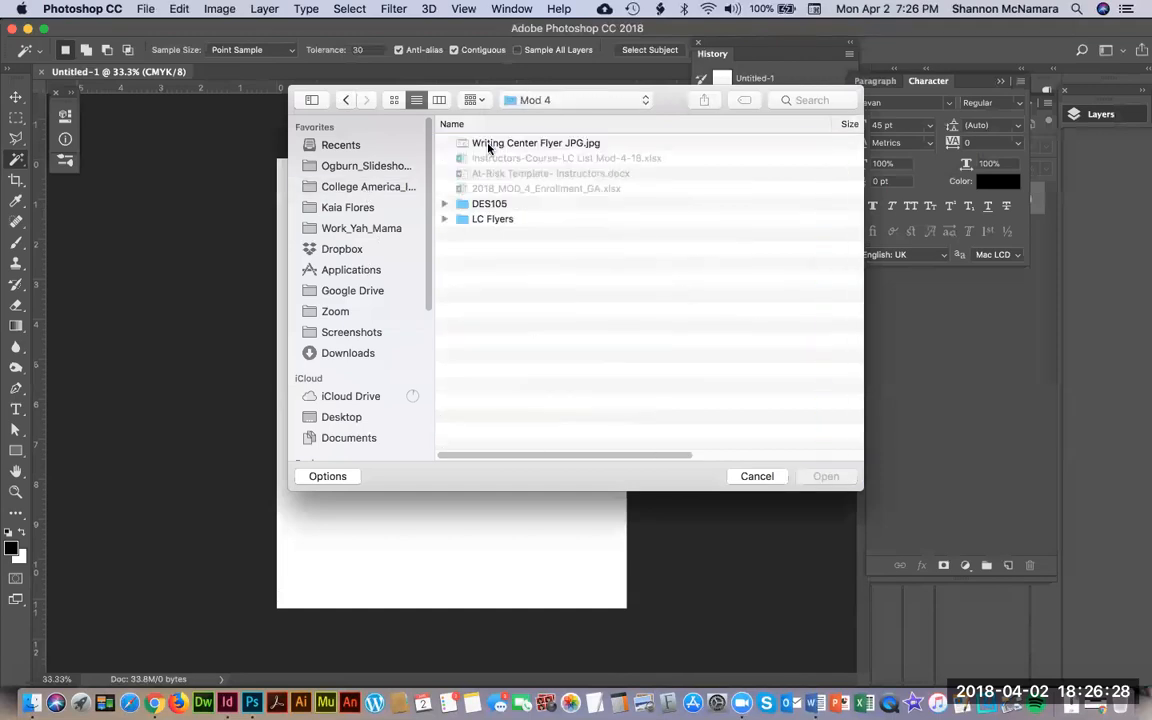
pyautogui.doubleClick(494, 204)
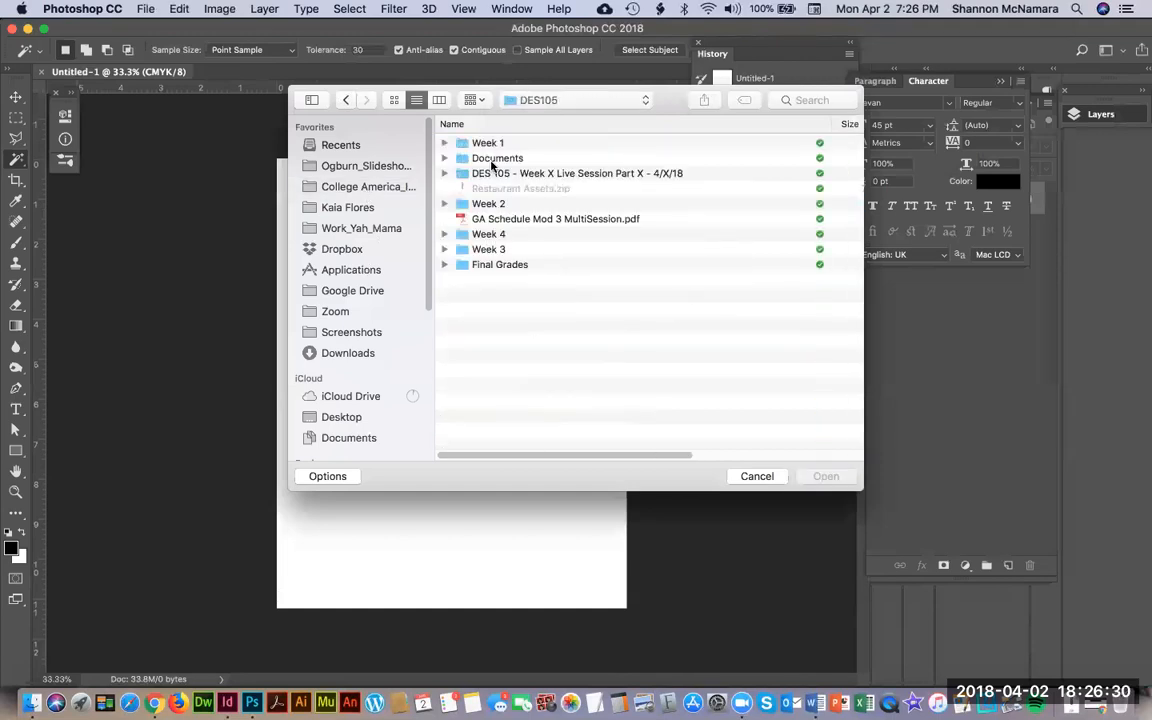
pyautogui.doubleClick(494, 144)
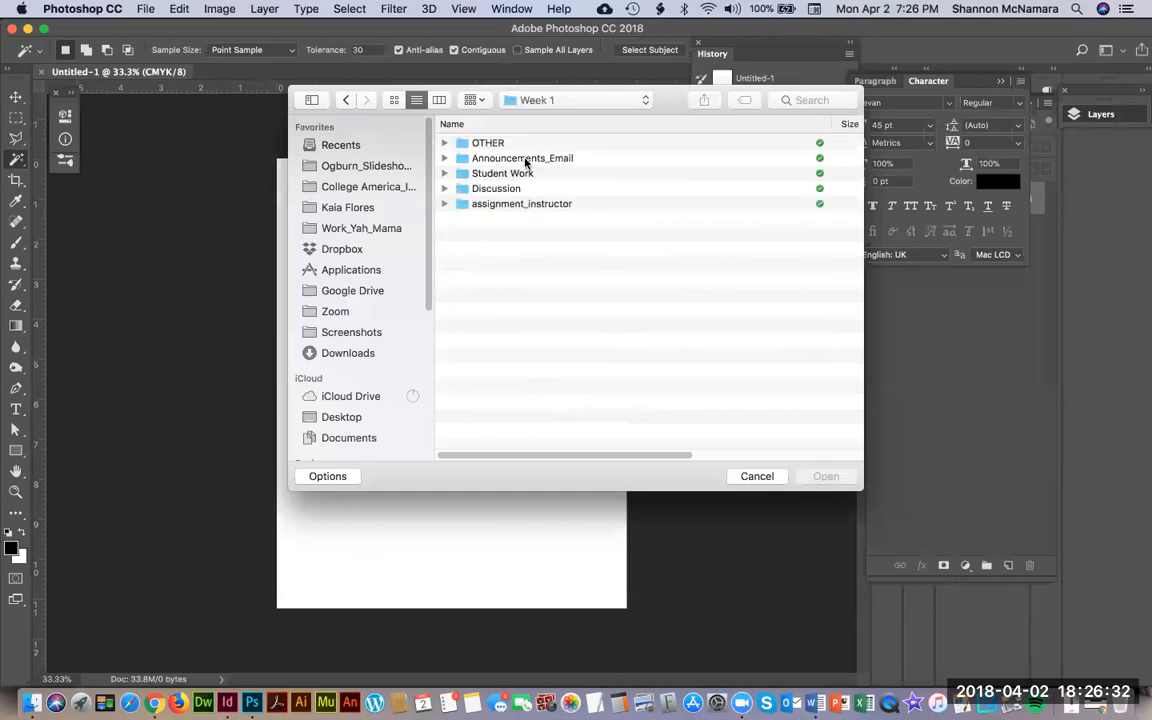
pyautogui.doubleClick(508, 205)
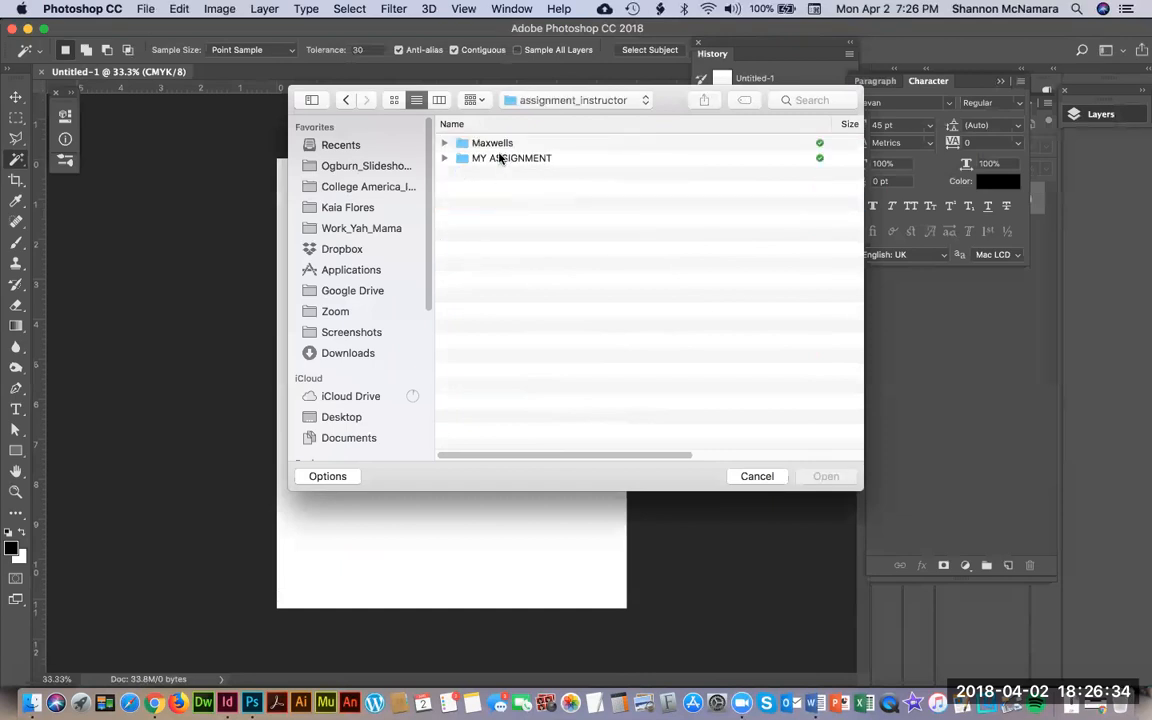
pyautogui.doubleClick(501, 158)
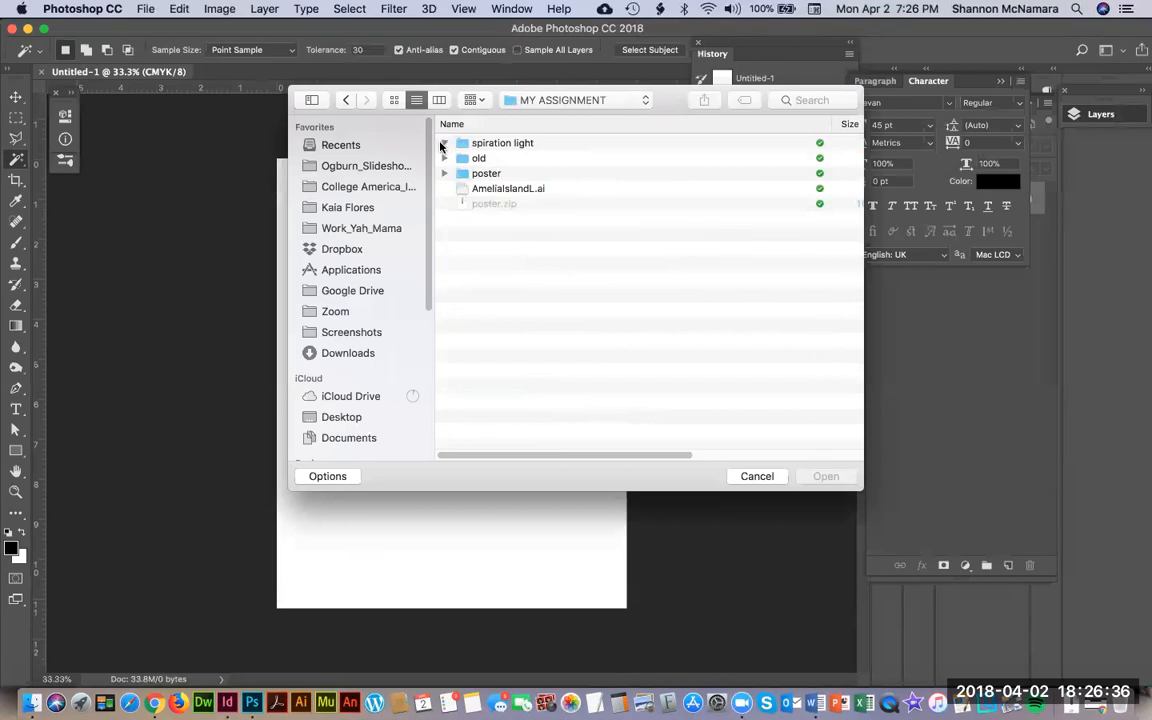
pyautogui.click(445, 143)
pyautogui.click(708, 160)
pyautogui.click(822, 477)
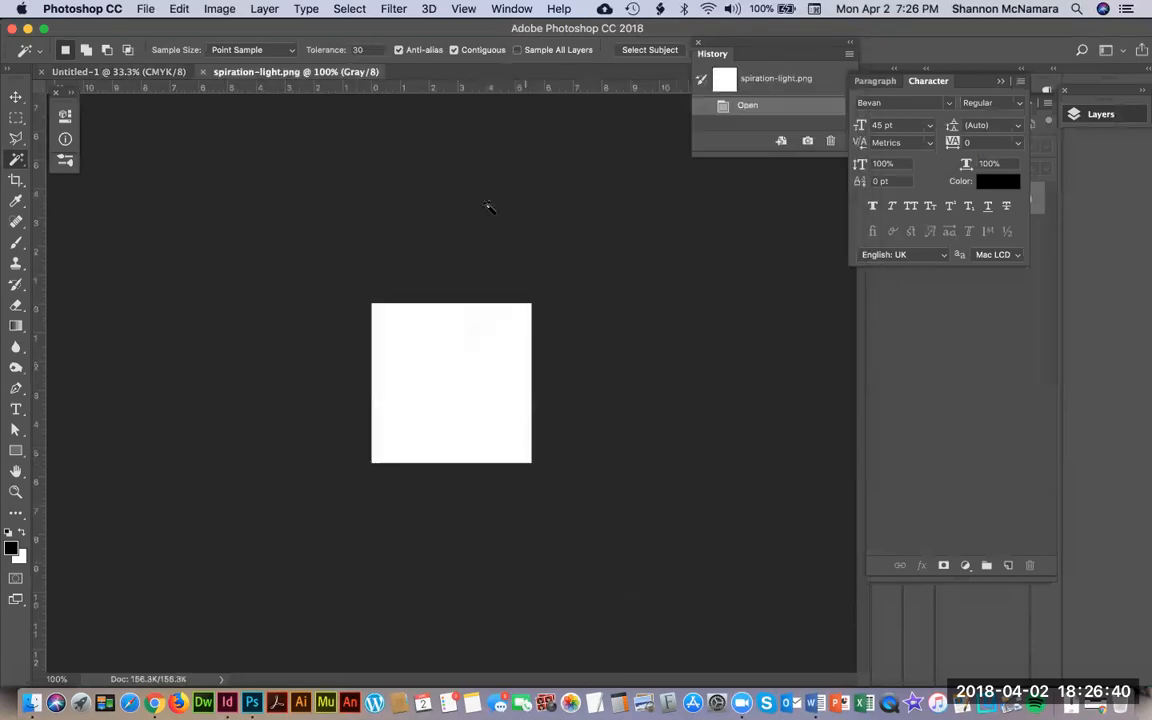
# Step: Define the open image as a pattern named spiration-light.png and return to the Untitled-1 document
pyautogui.click(179, 9)
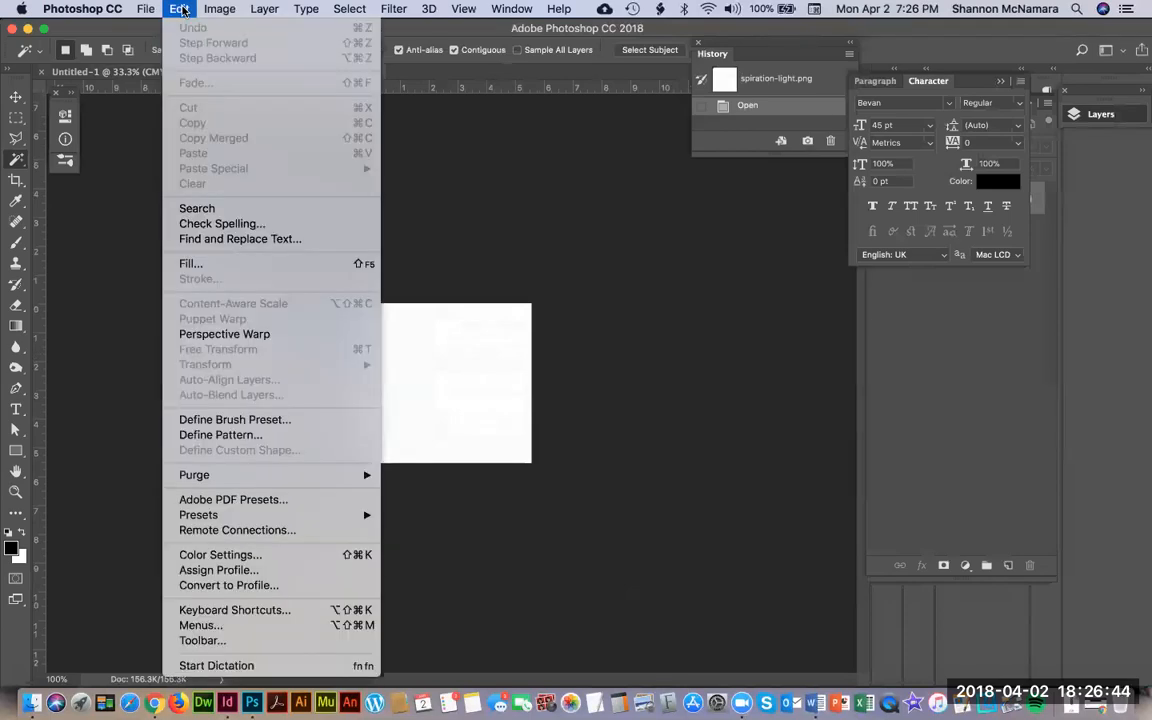
pyautogui.click(218, 434)
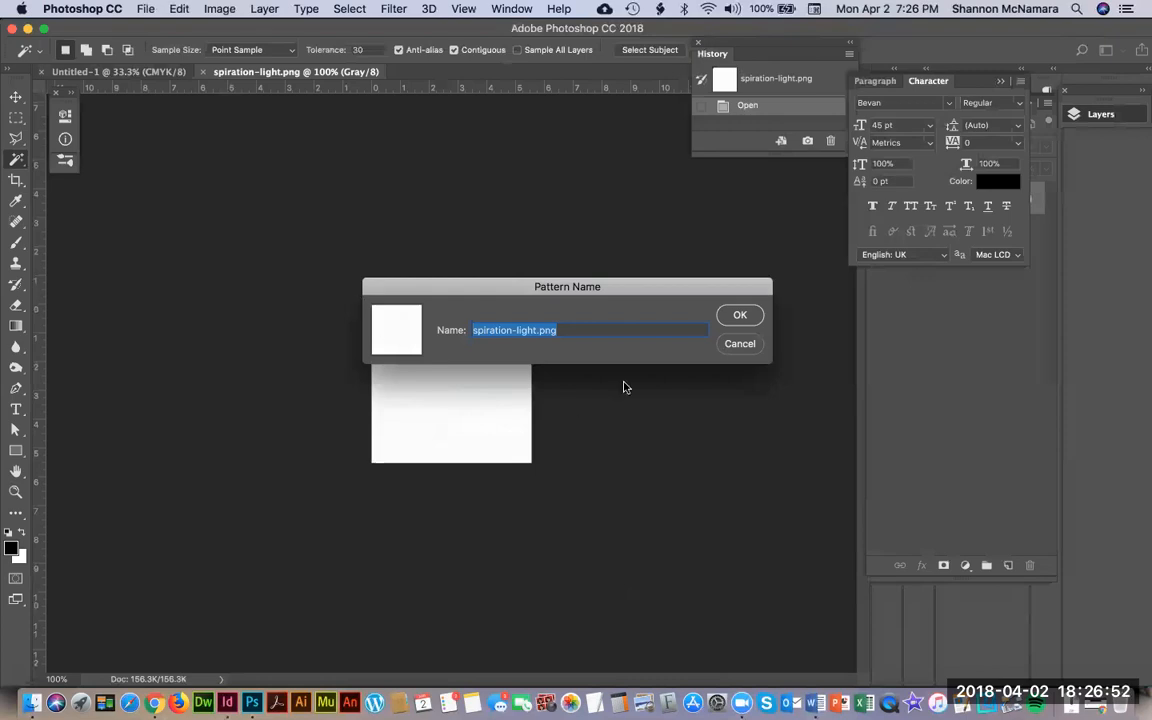
pyautogui.click(736, 317)
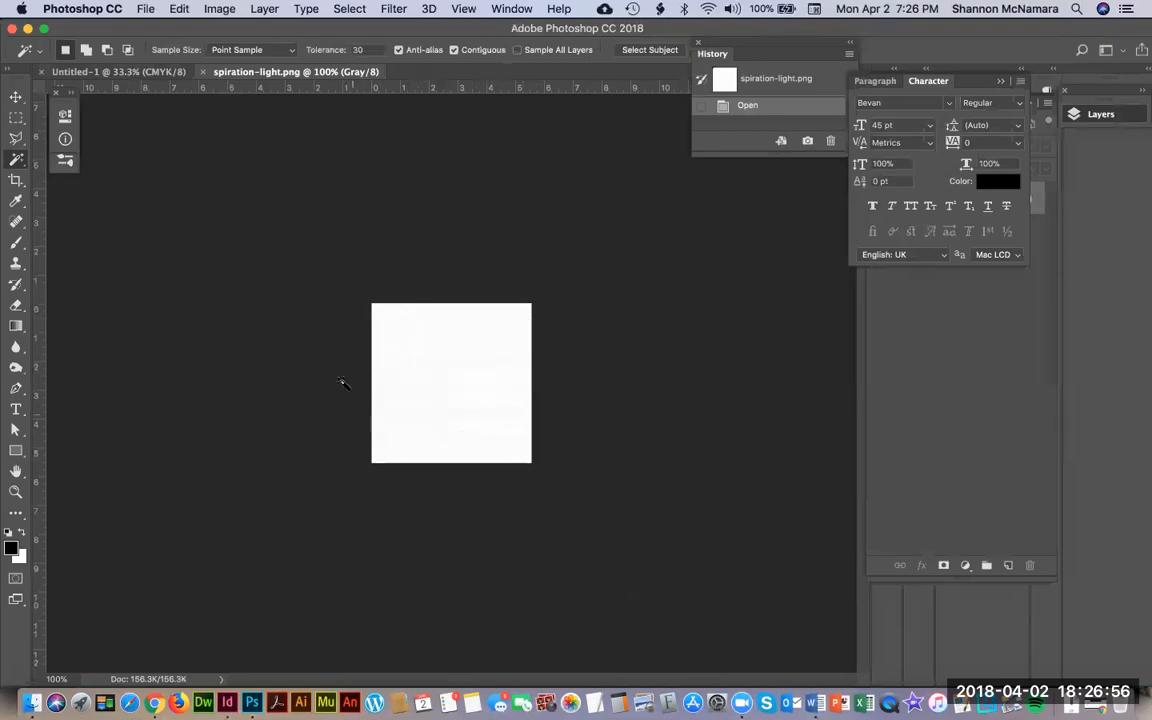
pyautogui.click(115, 72)
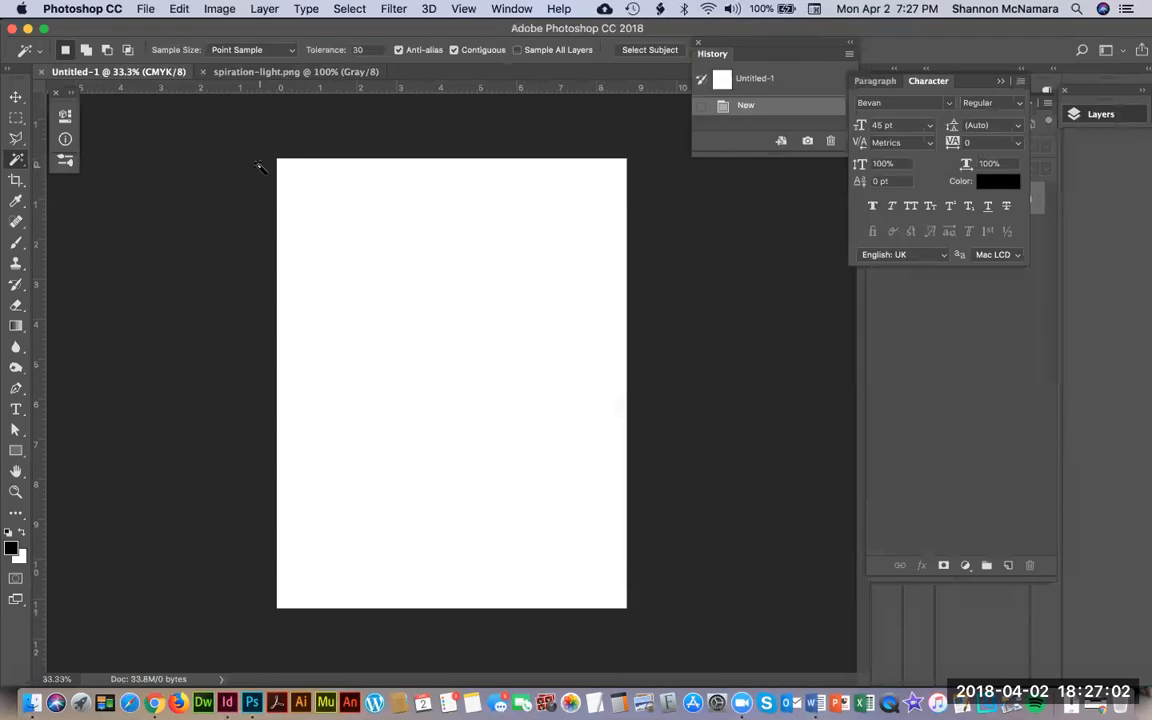
# Step: Fill the blank Untitled-1 canvas with the spiration-light.png custom pattern in Normal mode at 100% opacity
pyautogui.click(178, 9)
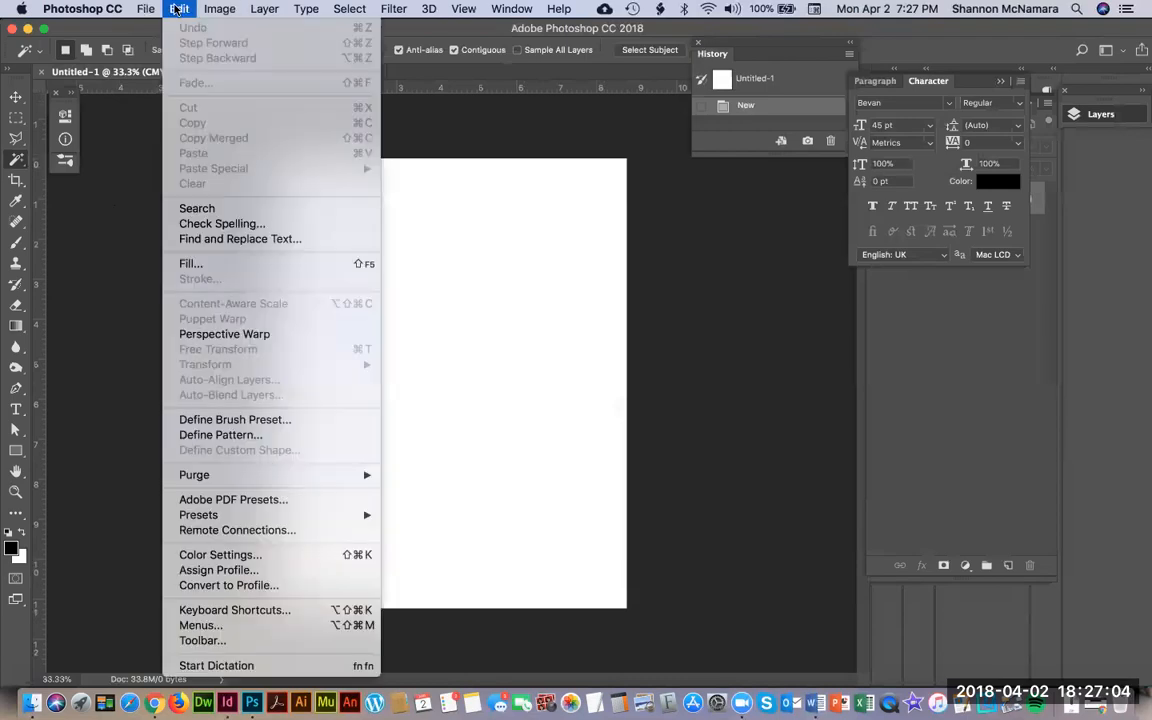
pyautogui.click(200, 263)
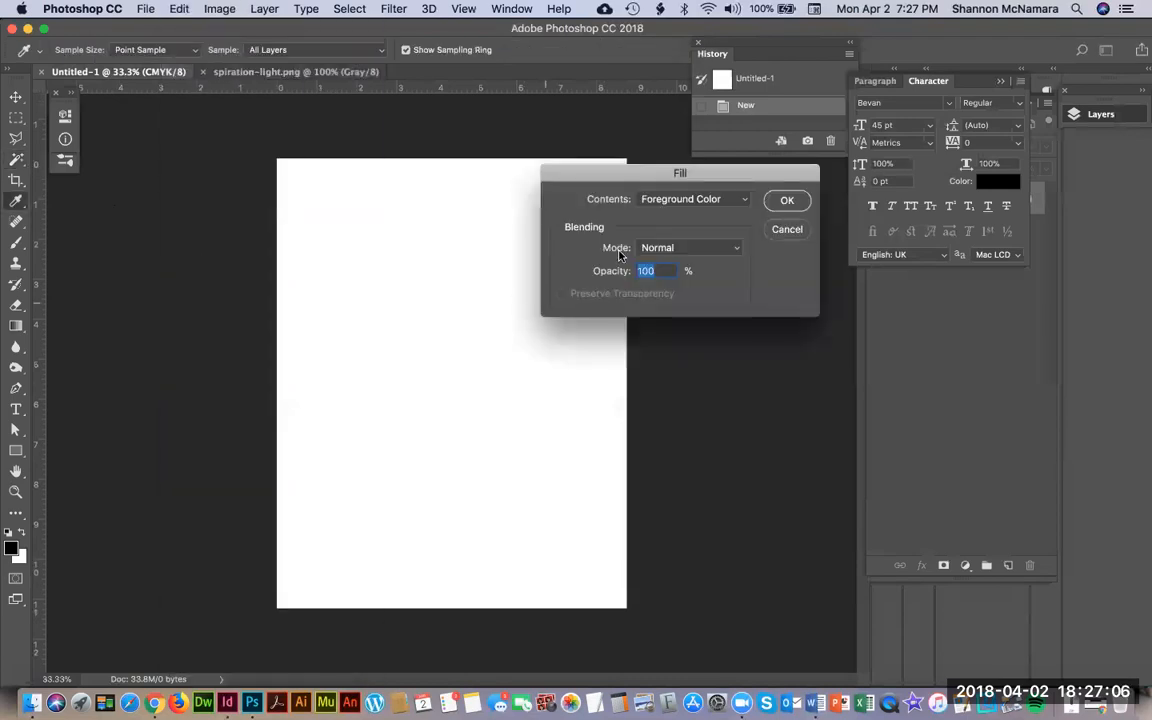
pyautogui.click(680, 248)
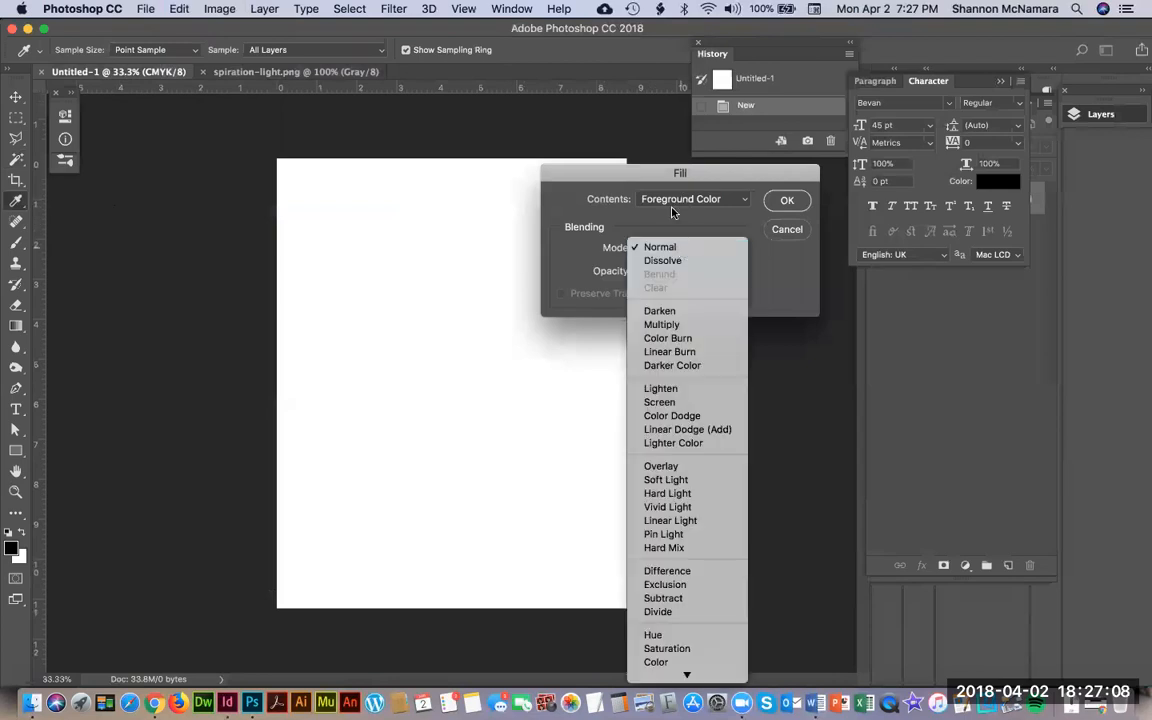
pyautogui.click(673, 199)
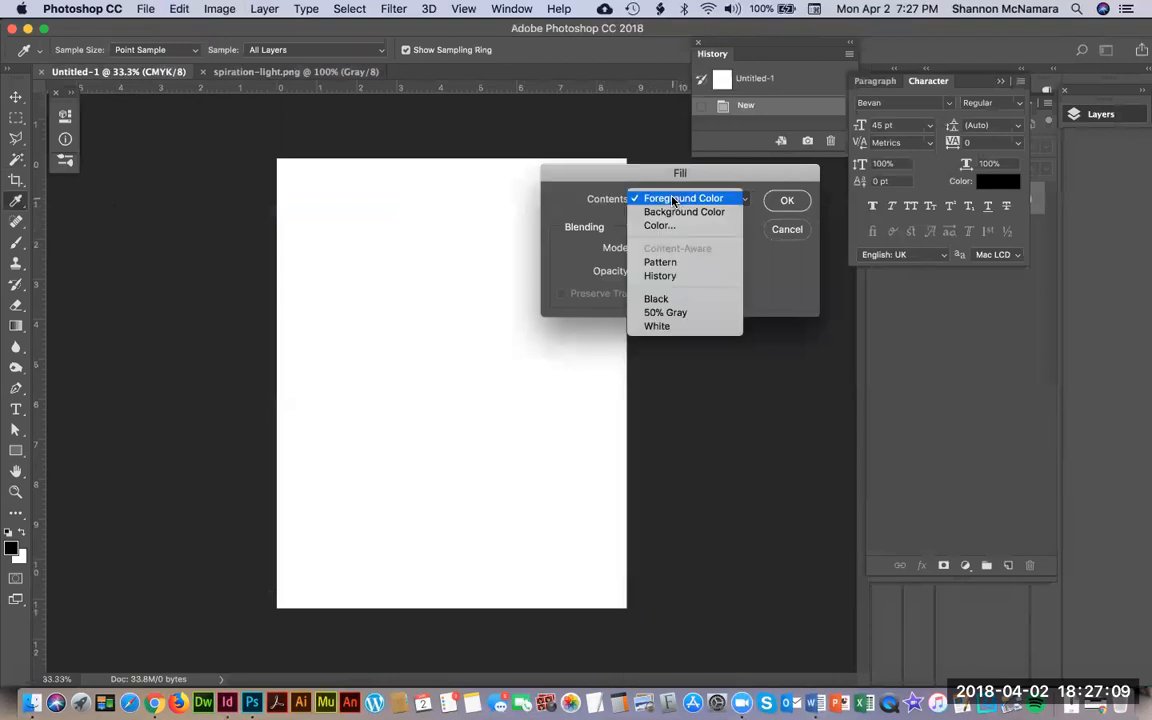
pyautogui.click(661, 264)
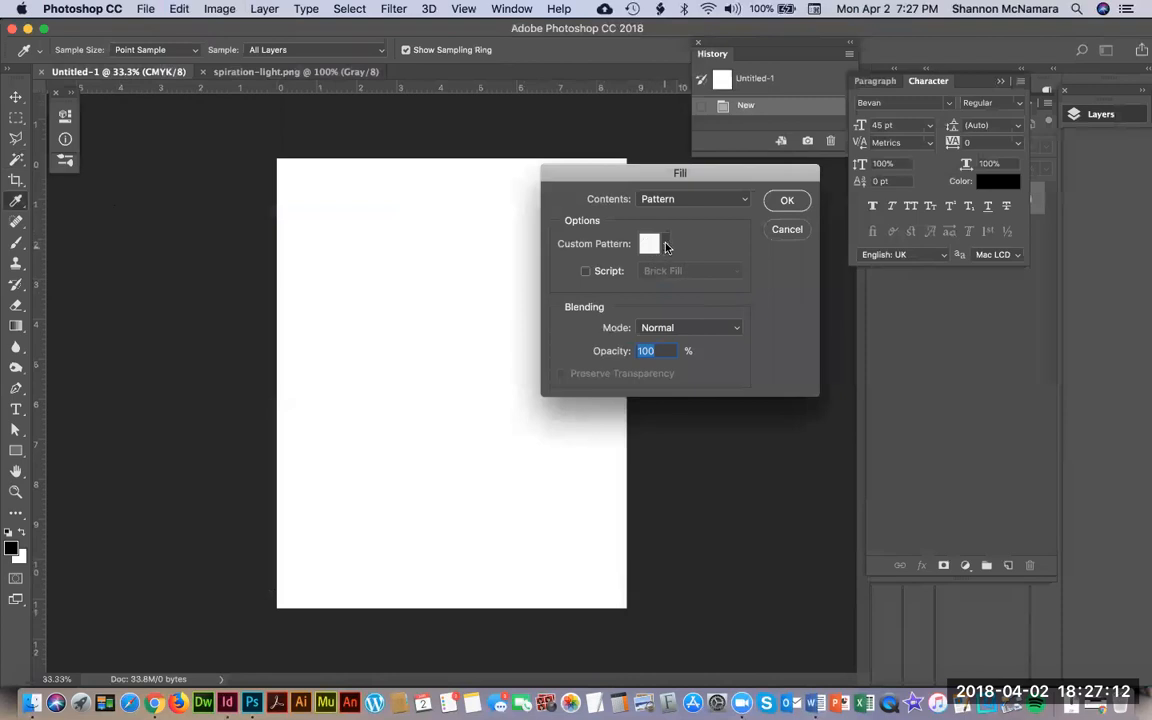
pyautogui.click(667, 247)
pyautogui.moveTo(722, 278); pyautogui.dragTo(734, 388)
pyautogui.click(606, 356)
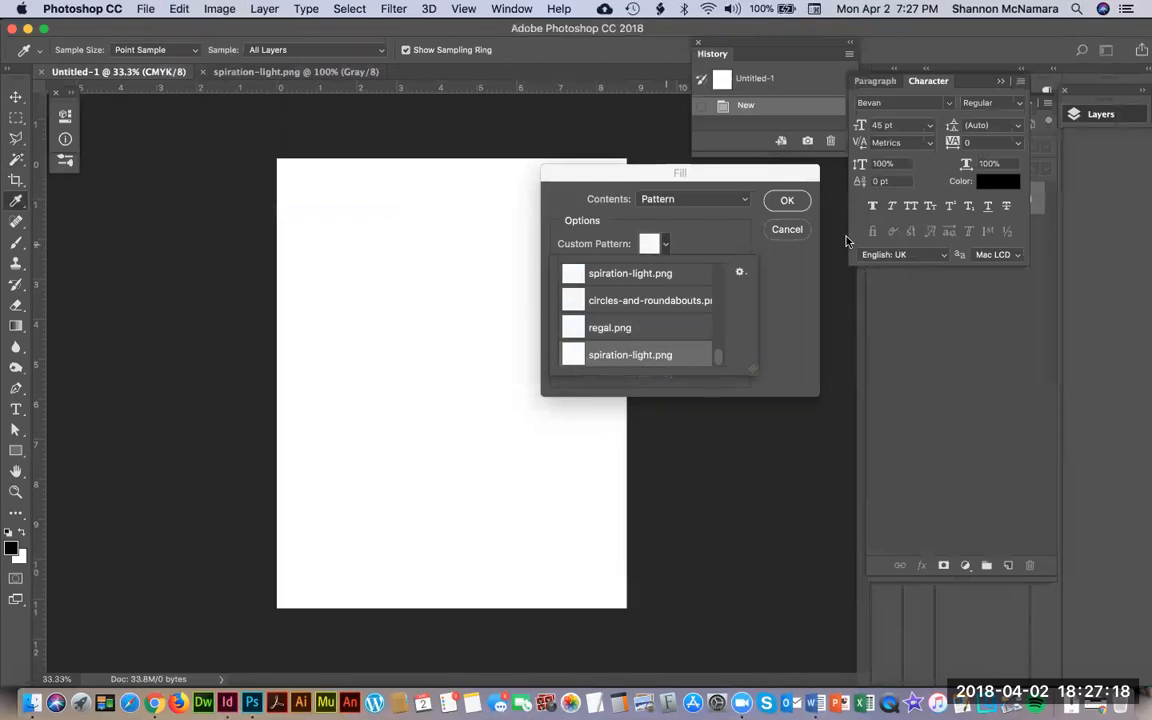
pyautogui.click(787, 200)
pyautogui.click(787, 200)
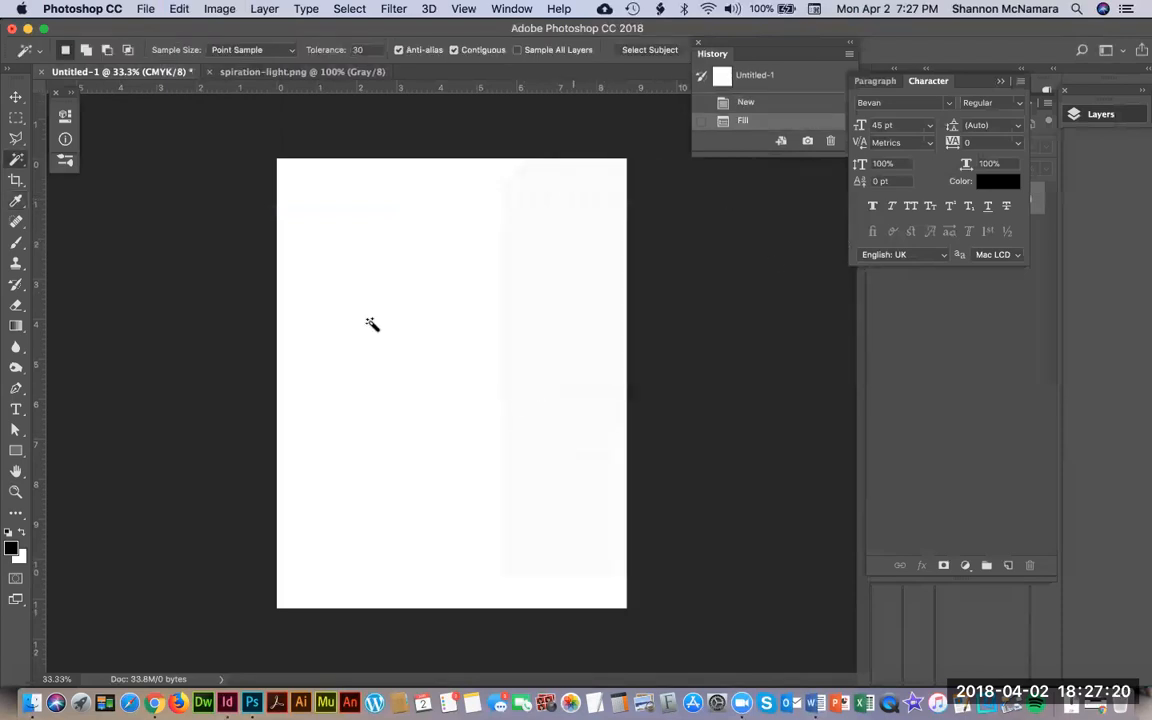
# Step: Display the document's layers and add a new empty layer above the Background
pyautogui.press('z')
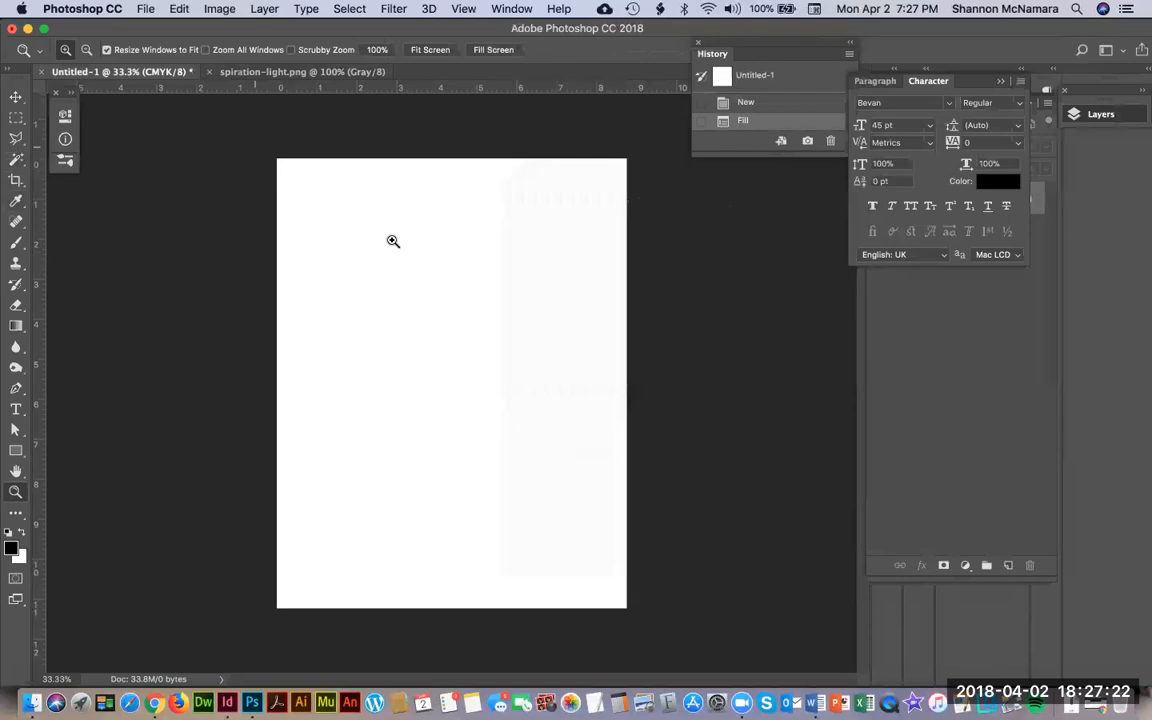
pyautogui.moveTo(403, 258); pyautogui.dragTo(324, 213)
pyautogui.press('super+0')
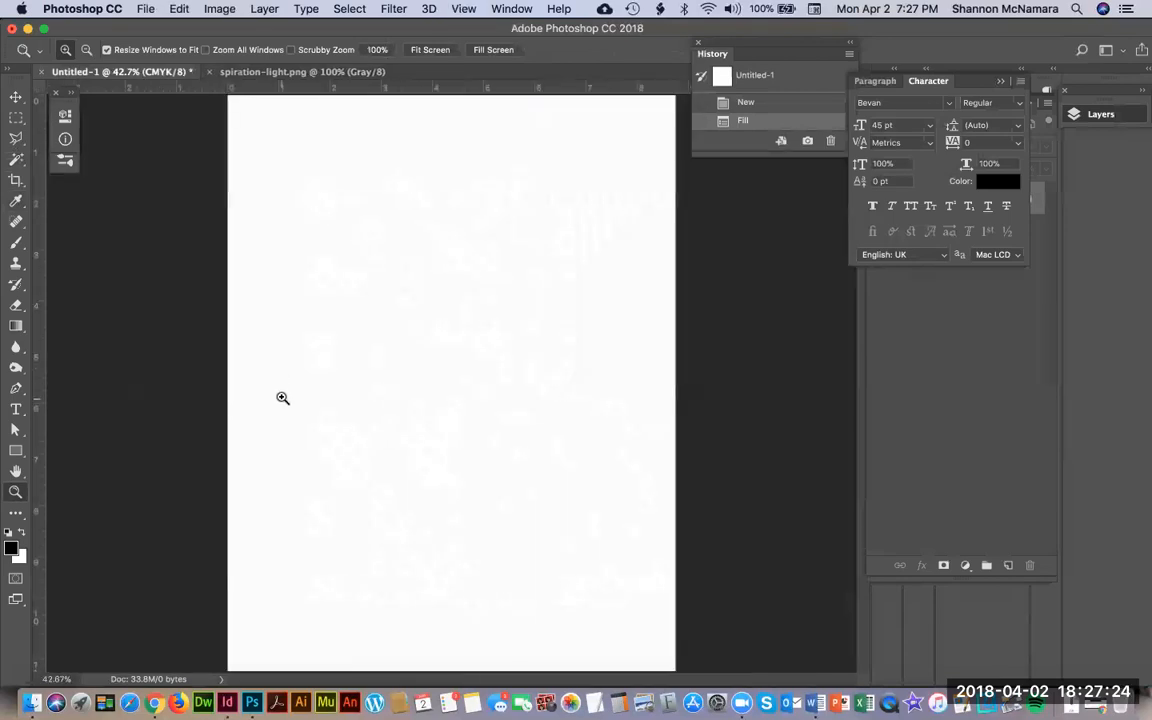
pyautogui.click(931, 450)
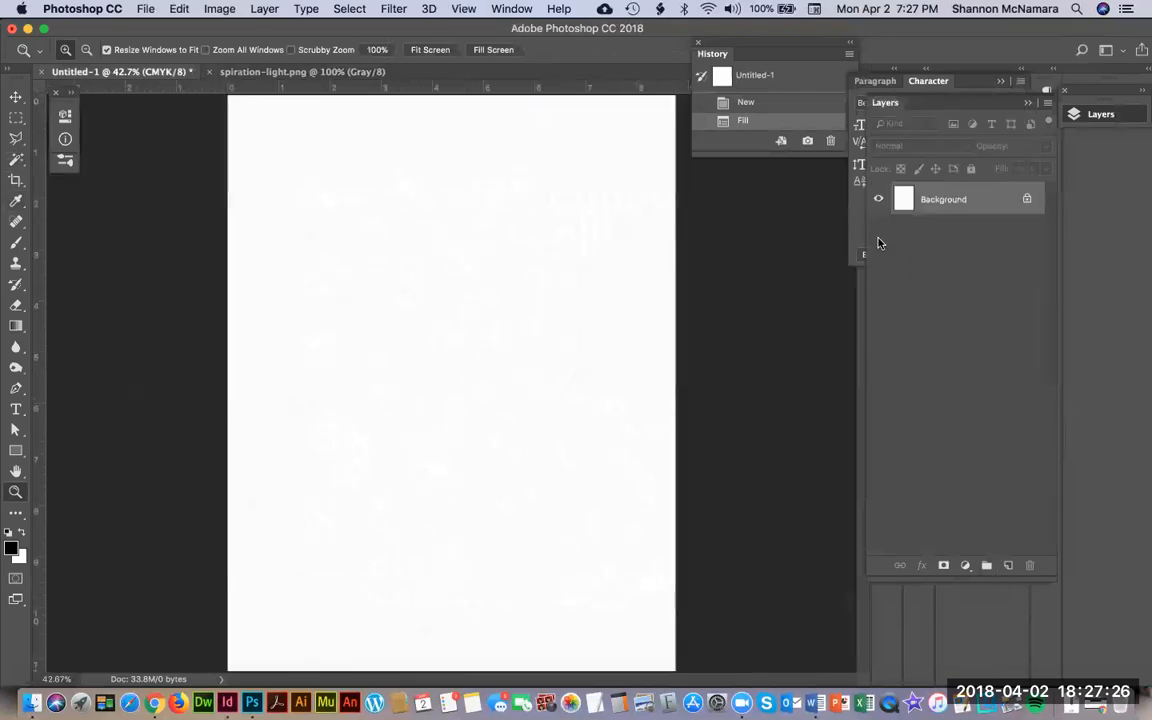
pyautogui.click(1008, 565)
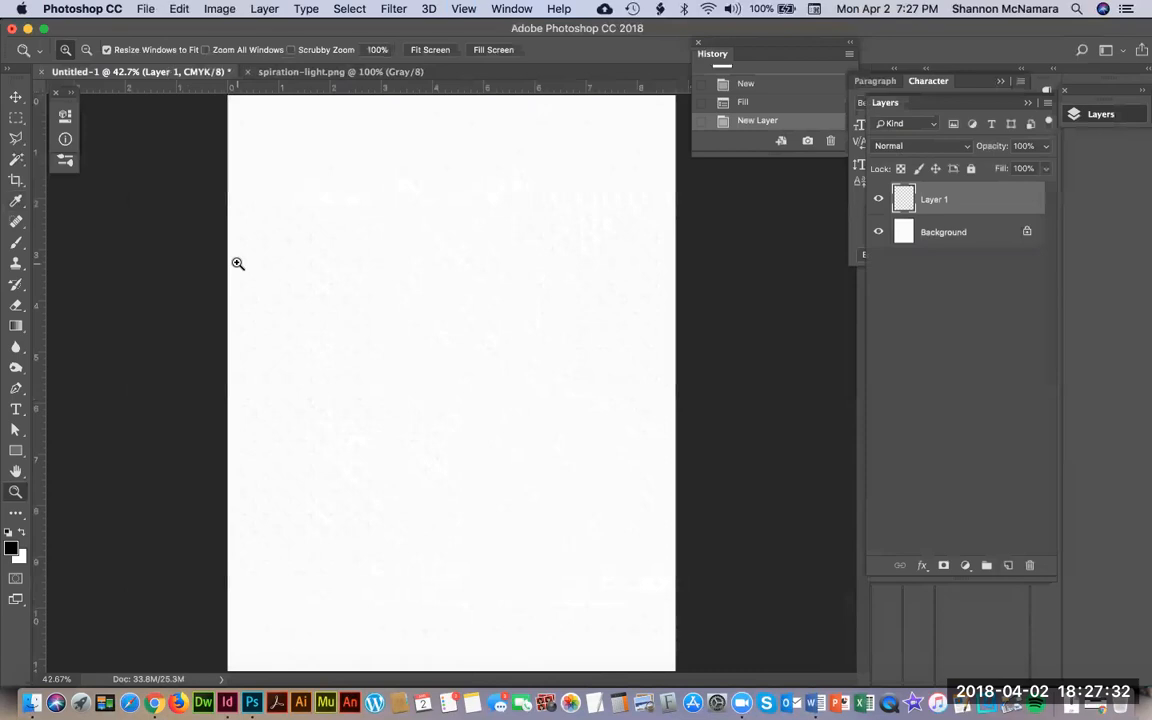
# Step: Fill Layer 1 with the solid beige color e0d0bc in Normal mode at 100% opacity
pyautogui.click(182, 9)
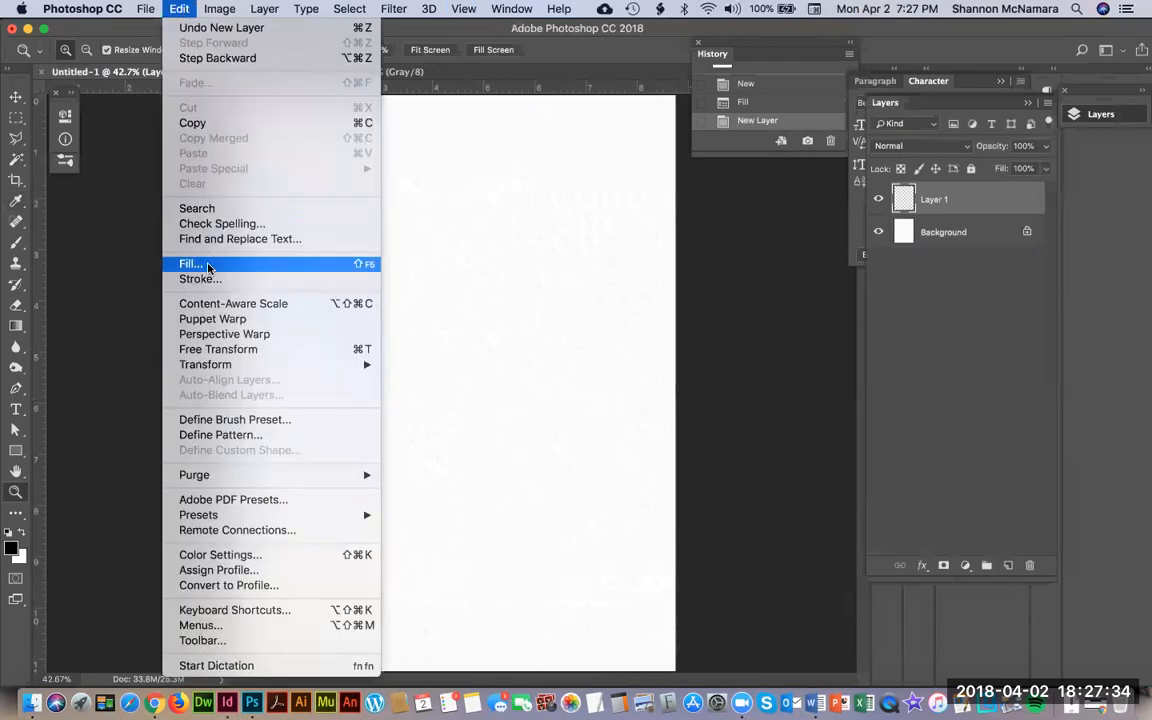
pyautogui.click(193, 260)
pyautogui.click(690, 199)
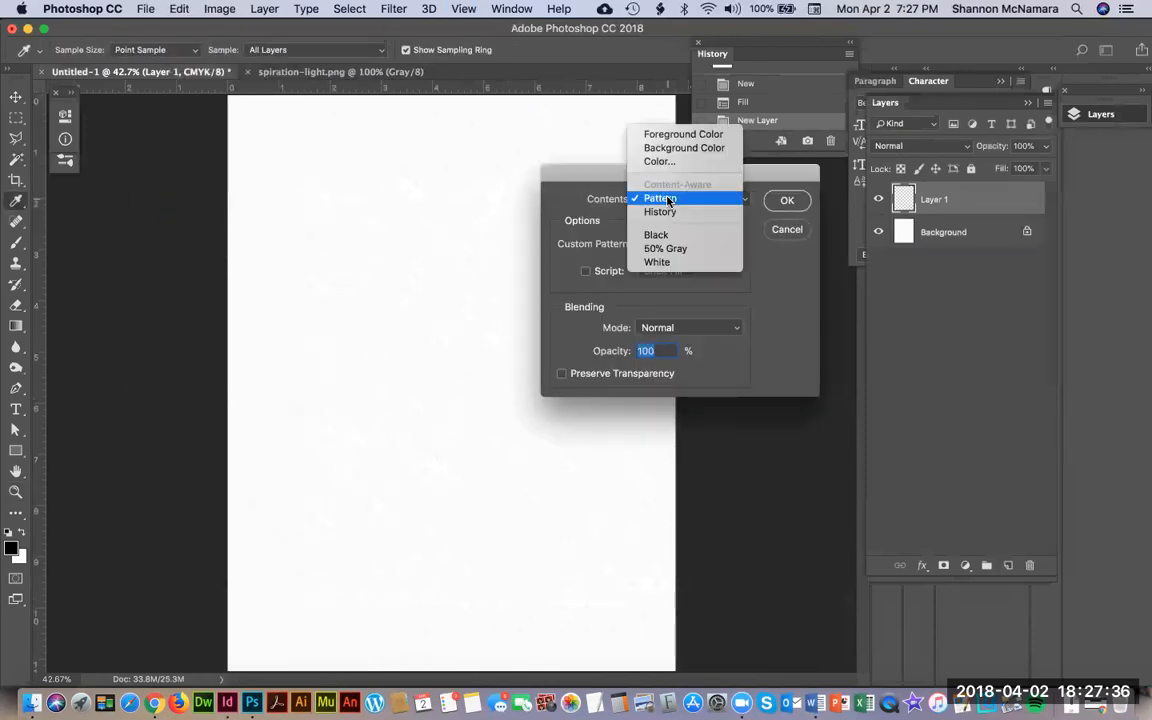
pyautogui.click(672, 163)
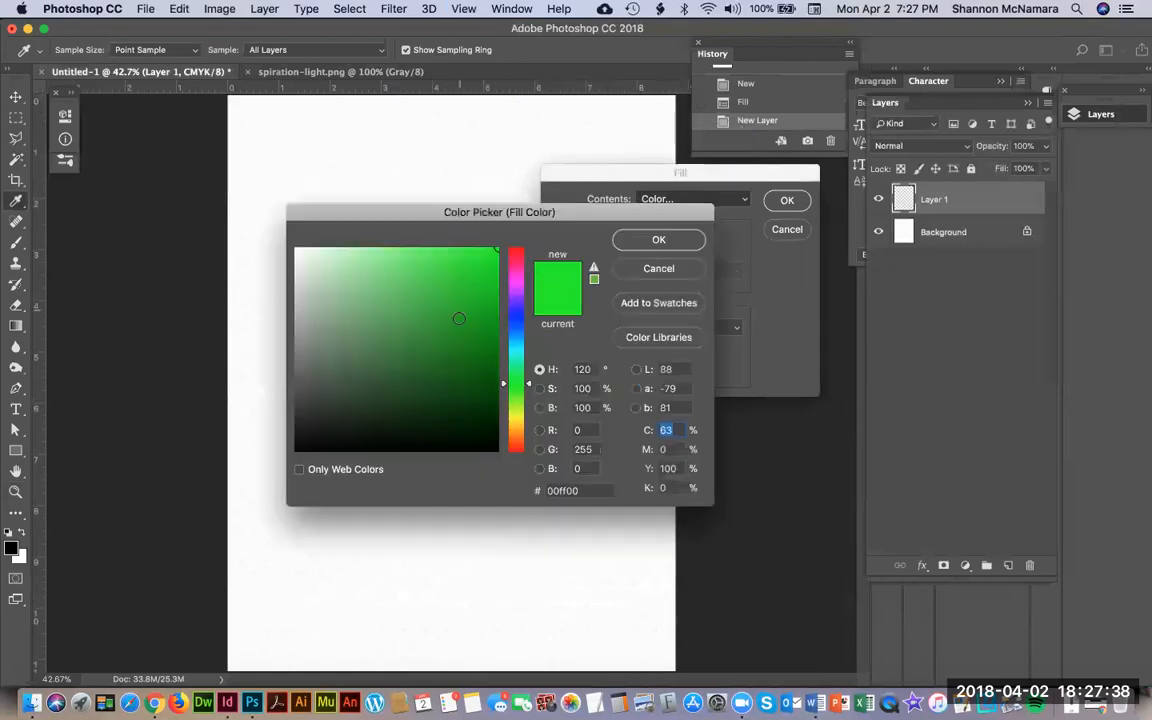
pyautogui.moveTo(530, 389); pyautogui.dragTo(530, 422)
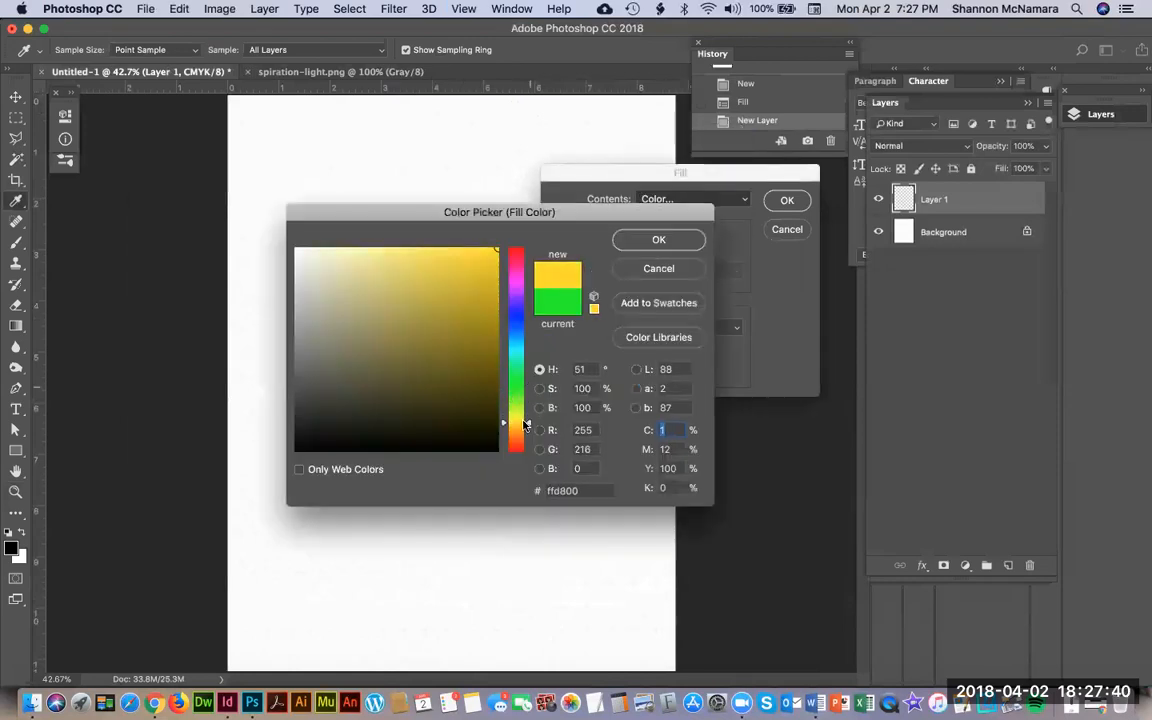
pyautogui.click(420, 256)
pyautogui.moveTo(420, 256)
pyautogui.mouseDown()
pyautogui.moveTo(404, 252)
pyautogui.moveTo(432, 293)
pyautogui.moveTo(350, 288)
pyautogui.moveTo(327, 271)
pyautogui.mouseUp()
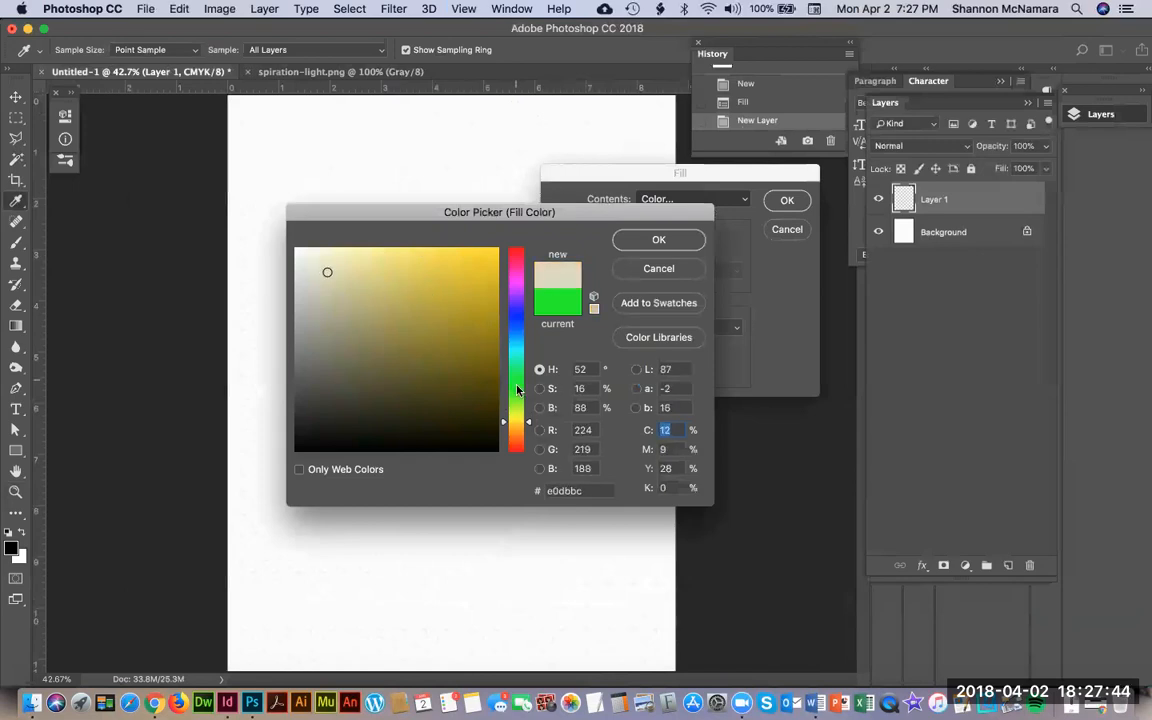
pyautogui.click(529, 428)
pyautogui.moveTo(529, 431); pyautogui.dragTo(531, 435)
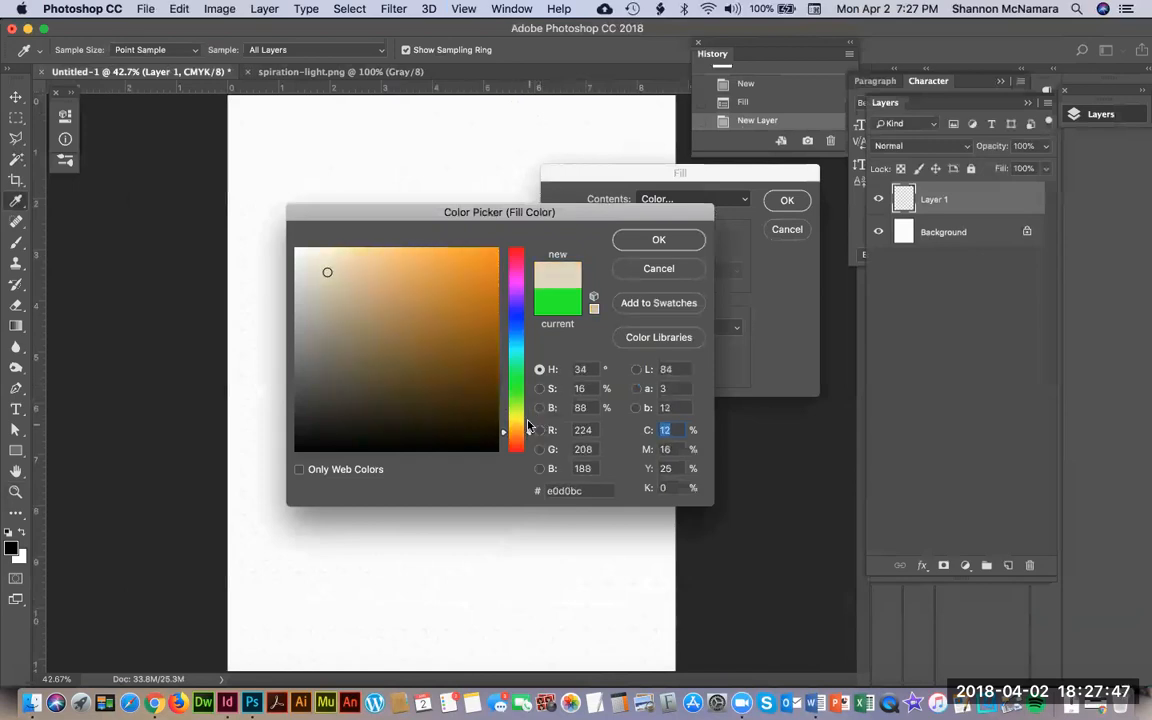
pyautogui.click(658, 240)
pyautogui.click(786, 201)
# Step: Set Layer 1's blending mode to Multiply and inspect the pattern beneath it up close
pyautogui.press('z')
pyautogui.click(891, 146)
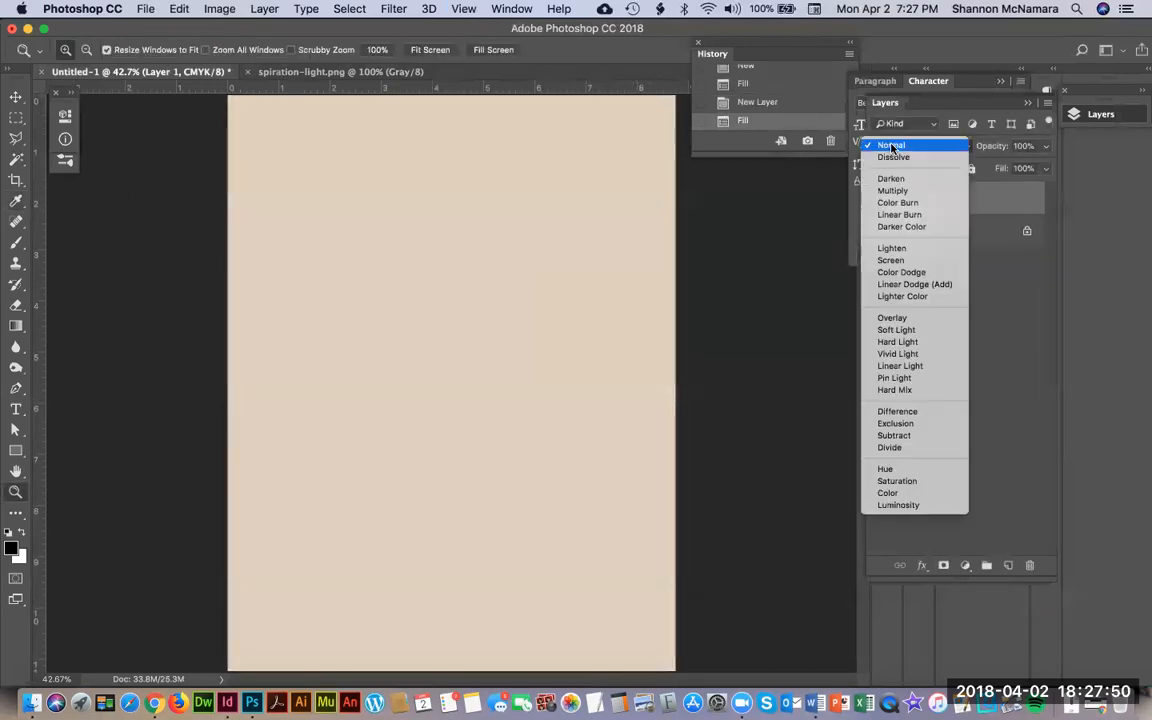
pyautogui.click(893, 191)
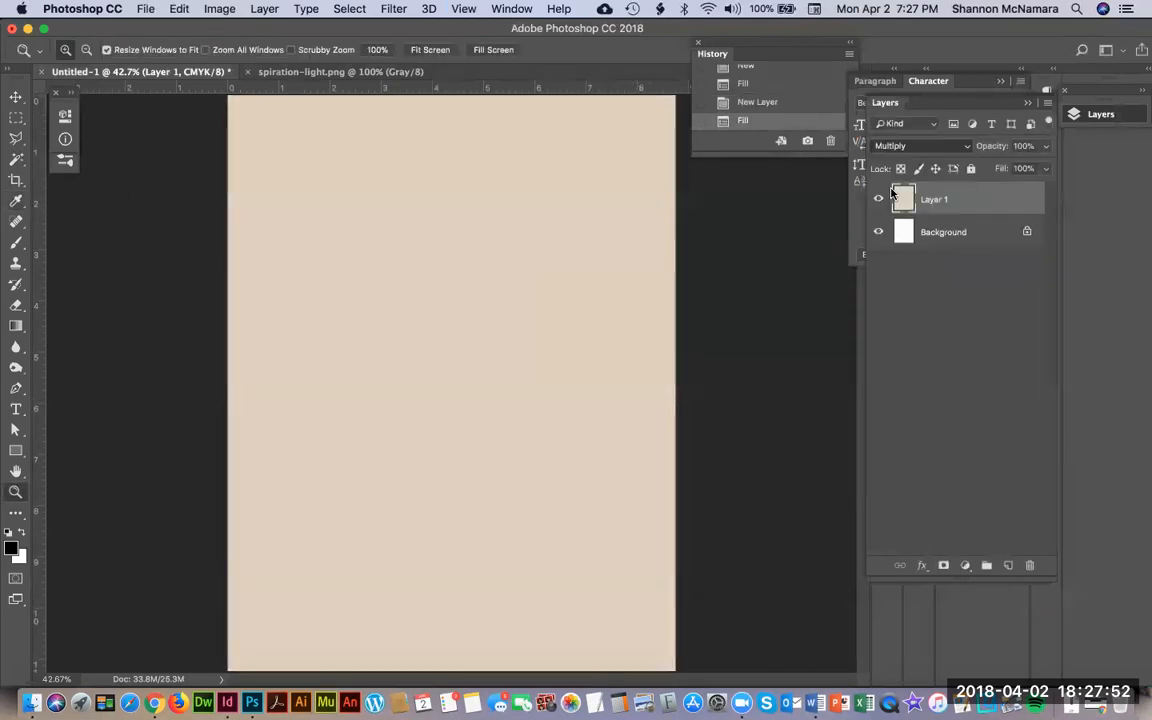
pyautogui.moveTo(244, 193); pyautogui.dragTo(320, 316)
pyautogui.moveTo(298, 218); pyautogui.dragTo(489, 399)
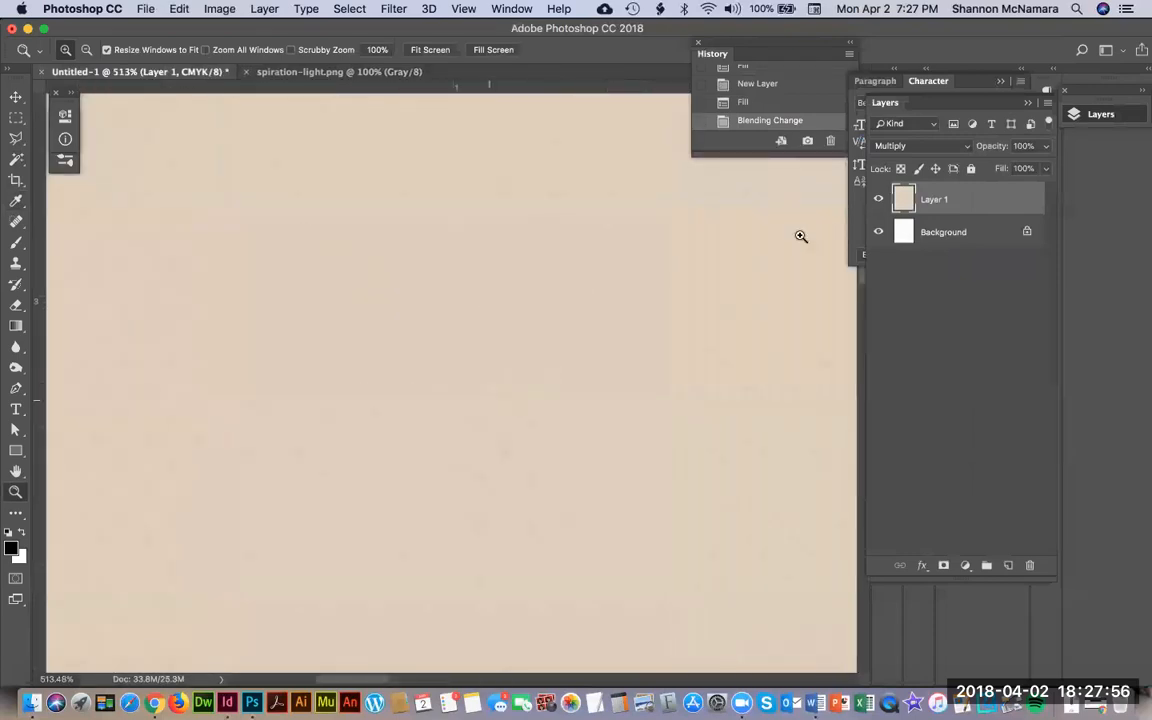
# Step: Fill the Background layer with a different saved custom pattern, using Normal mode and 100% opacity, and view the whole page
pyautogui.click(931, 234)
pyautogui.click(230, 12)
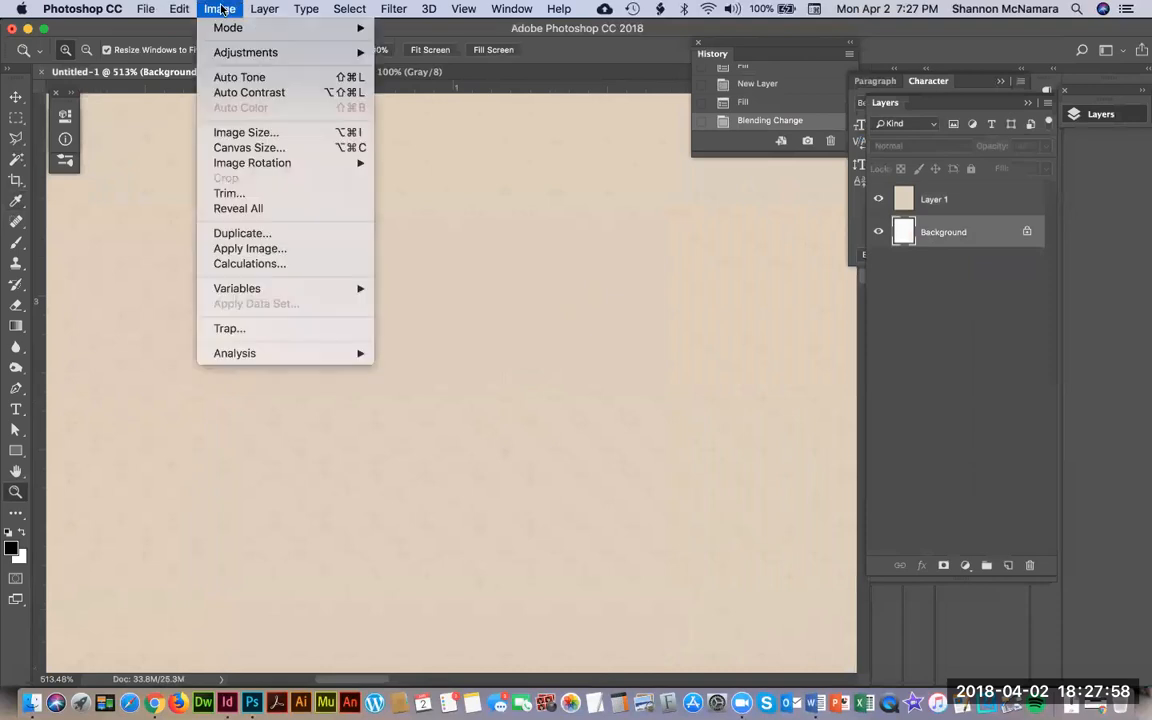
pyautogui.moveTo(180, 12)
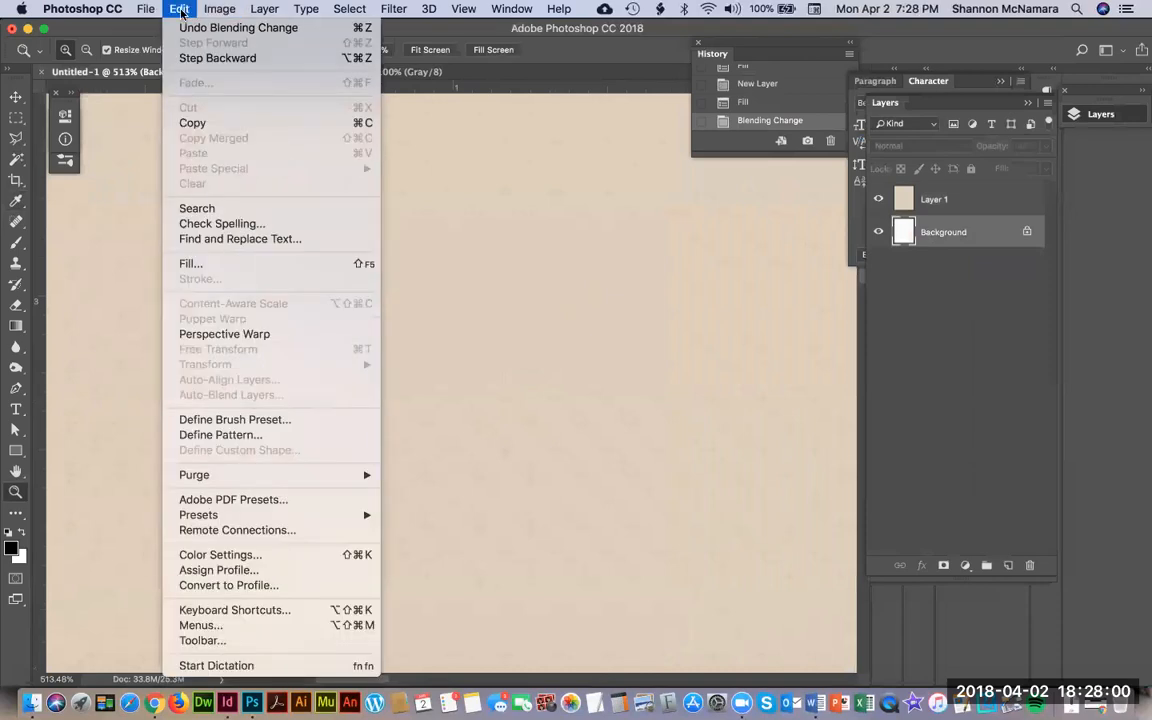
pyautogui.click(191, 263)
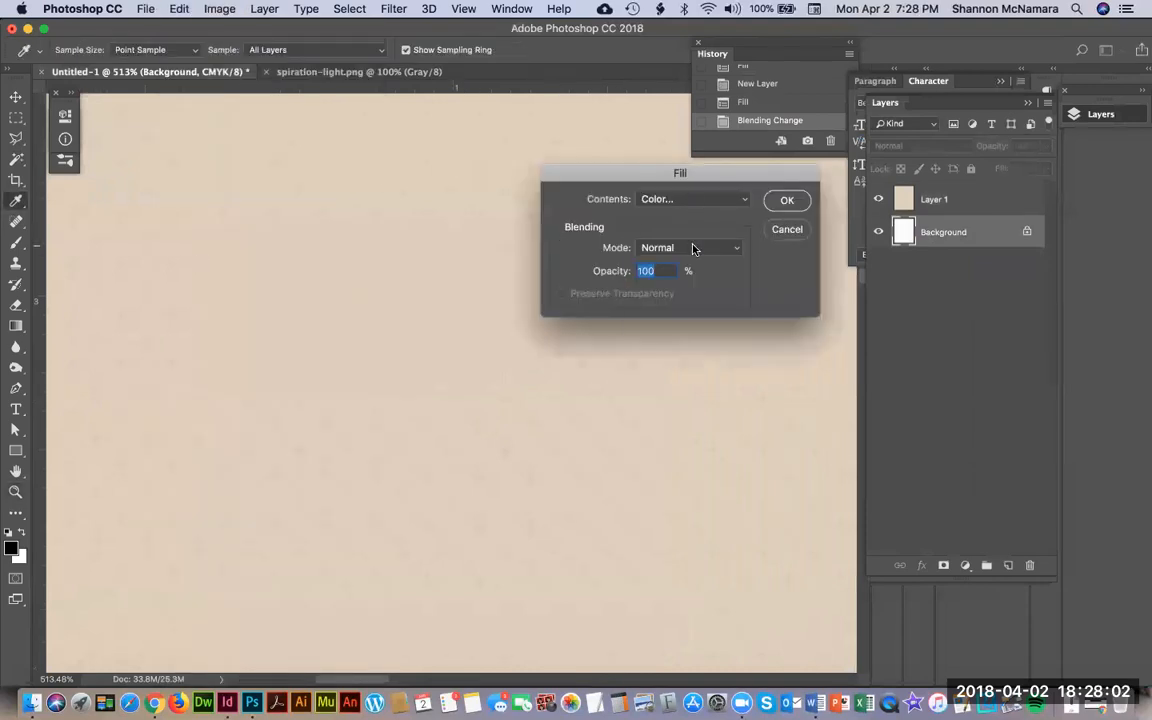
pyautogui.click(693, 248)
pyautogui.click(694, 205)
pyautogui.click(694, 199)
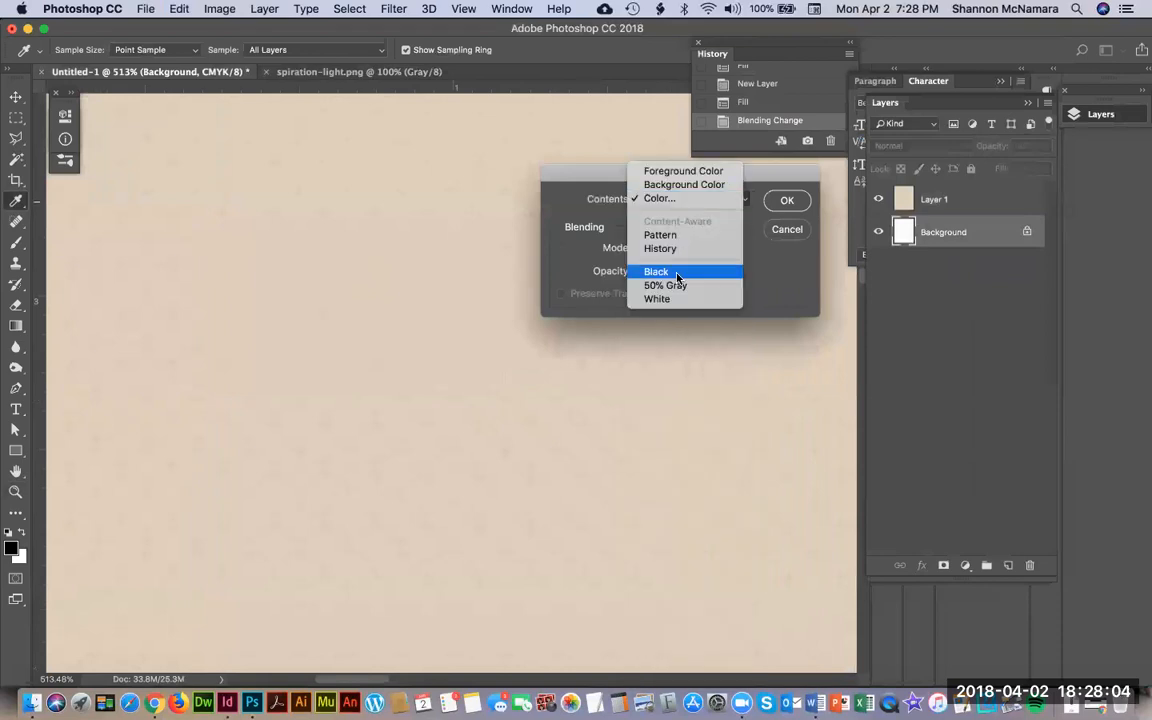
pyautogui.click(672, 235)
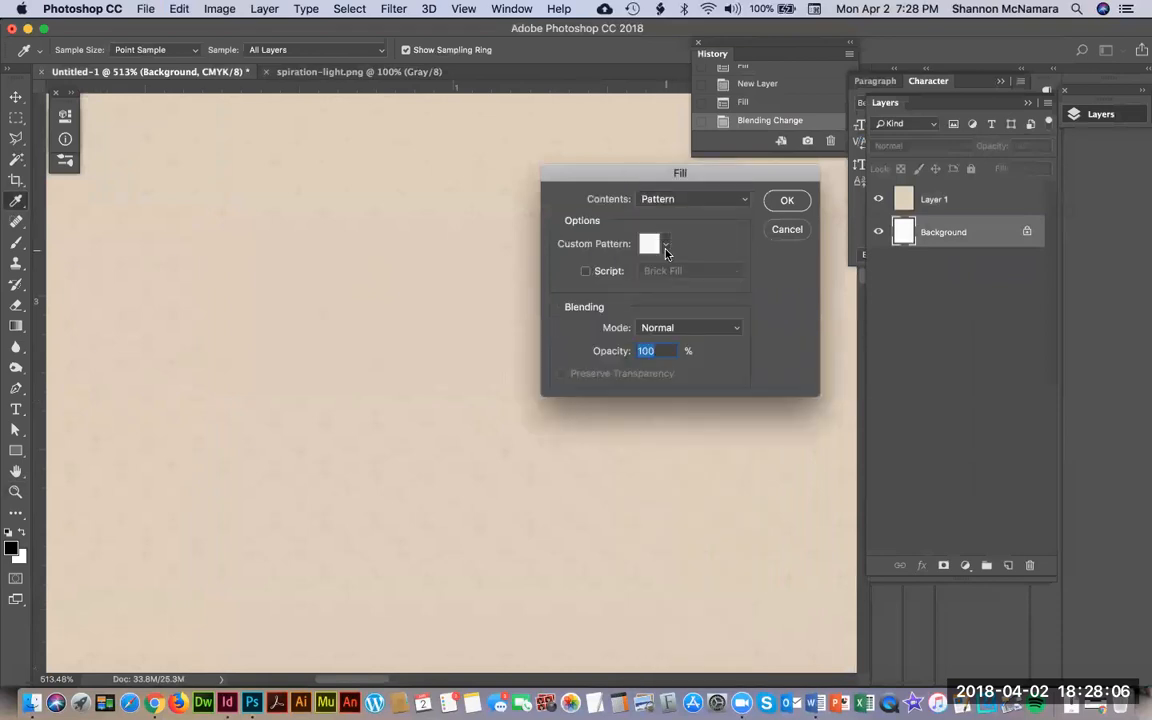
pyautogui.click(665, 247)
pyautogui.click(622, 330)
pyautogui.scroll(1, 621, 320)
pyautogui.scroll(1, 621, 319)
pyautogui.click(787, 200)
pyautogui.press('z')
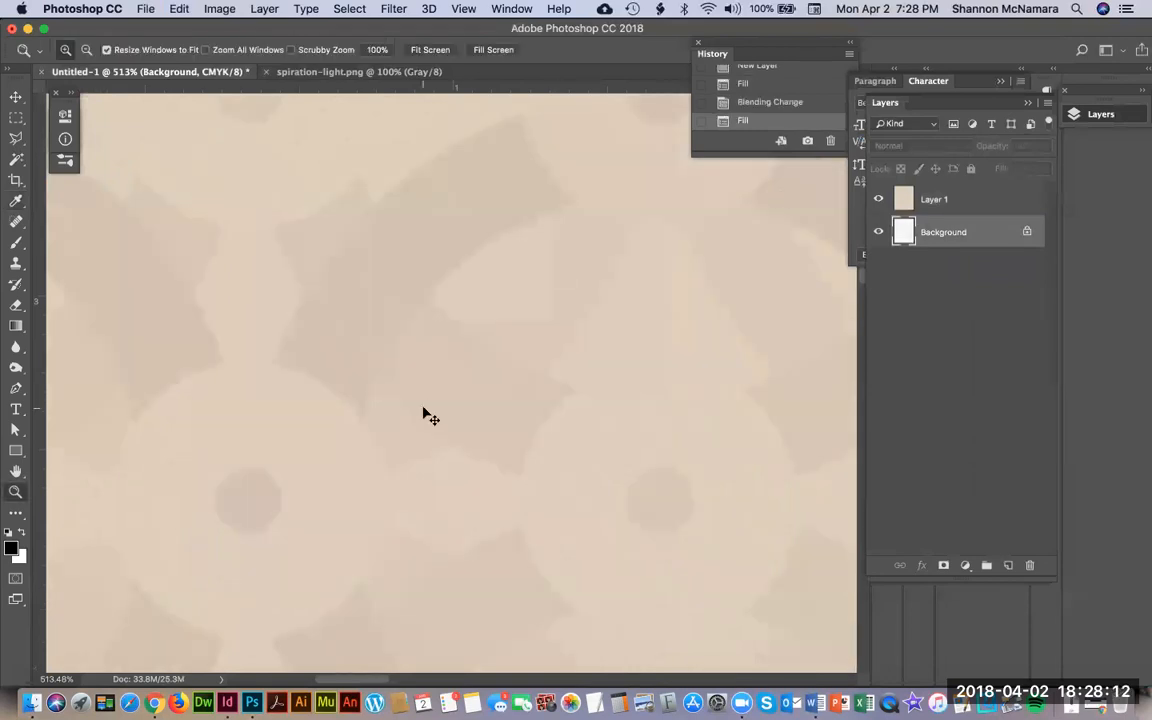
pyautogui.press('super+0')
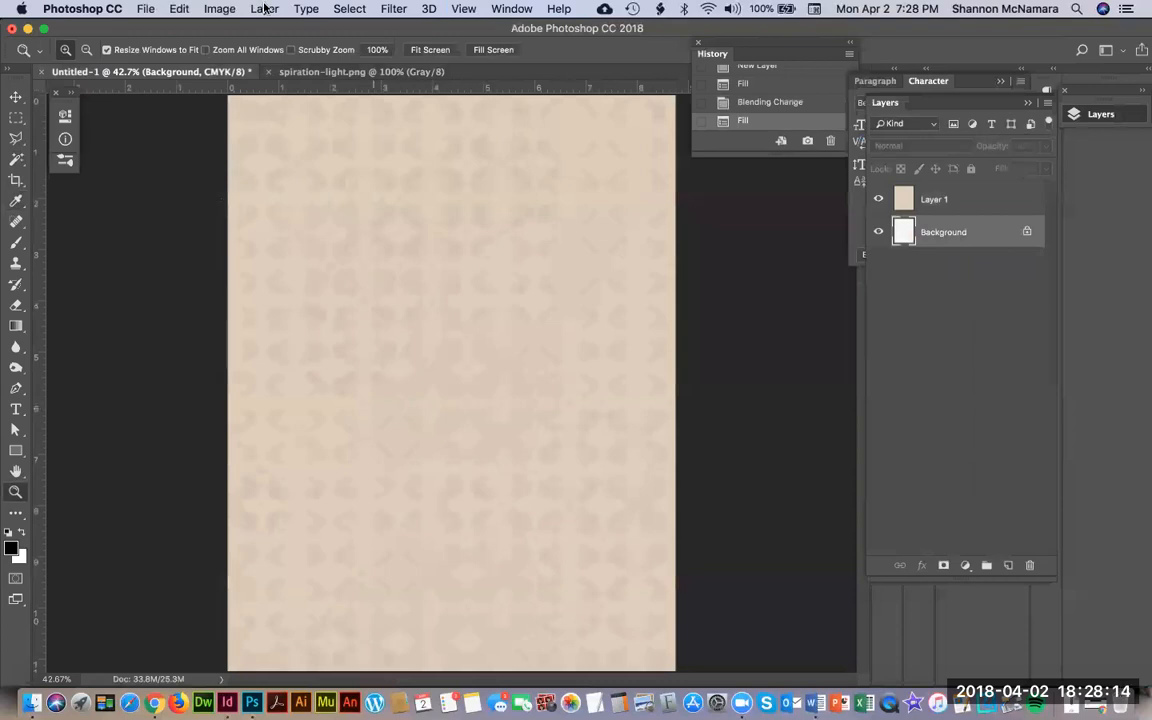
# Step: Fill the Background layer with the new-swirl_pattern_blue.png custom pattern, using Normal mode and 100% opacity
pyautogui.click(214, 9)
pyautogui.moveTo(178, 9)
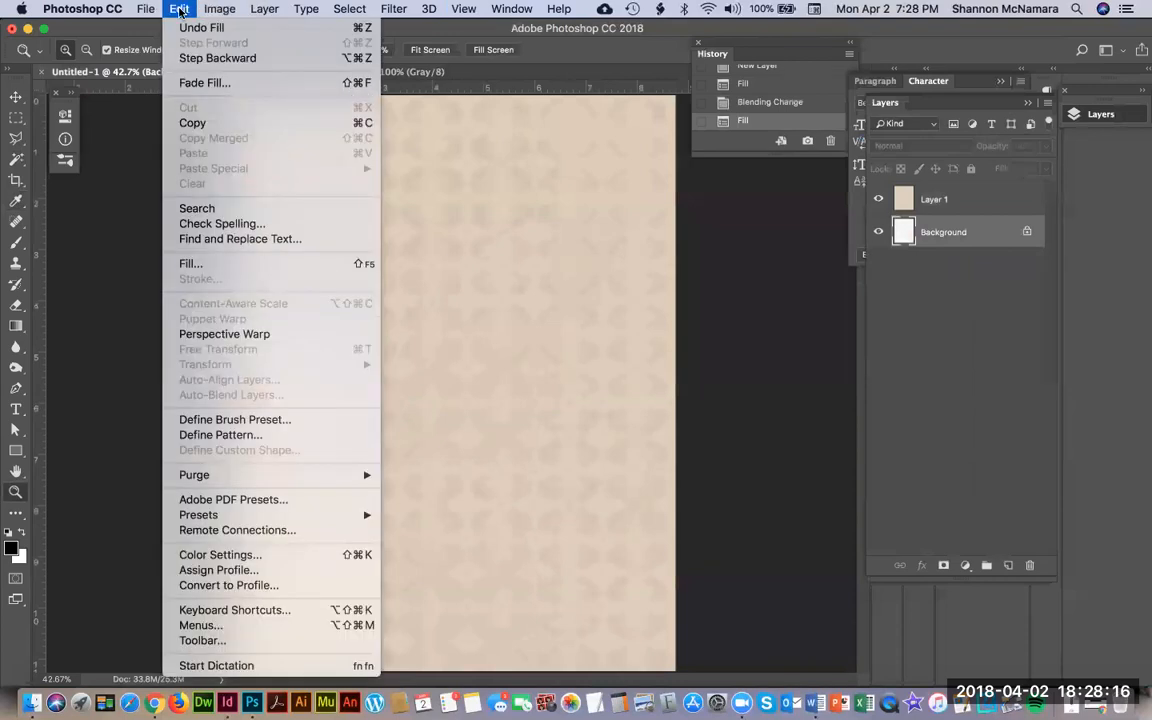
pyautogui.click(187, 264)
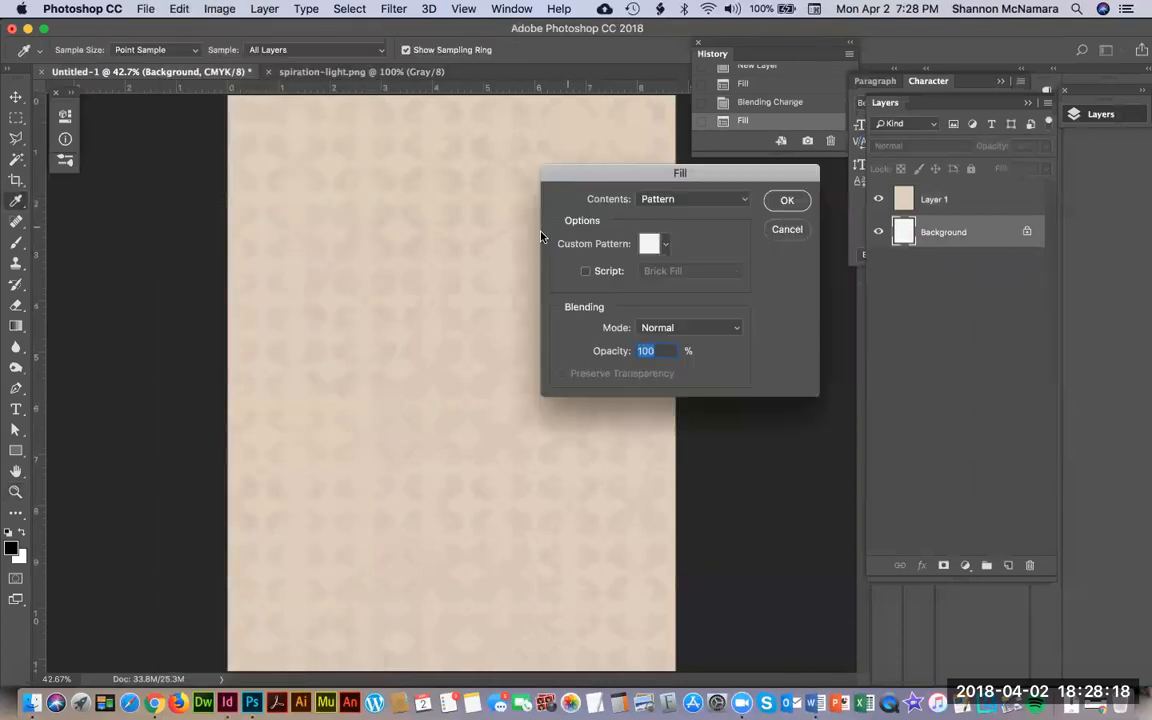
pyautogui.click(652, 243)
pyautogui.scroll(2, 653, 319)
pyautogui.scroll(4, 653, 319)
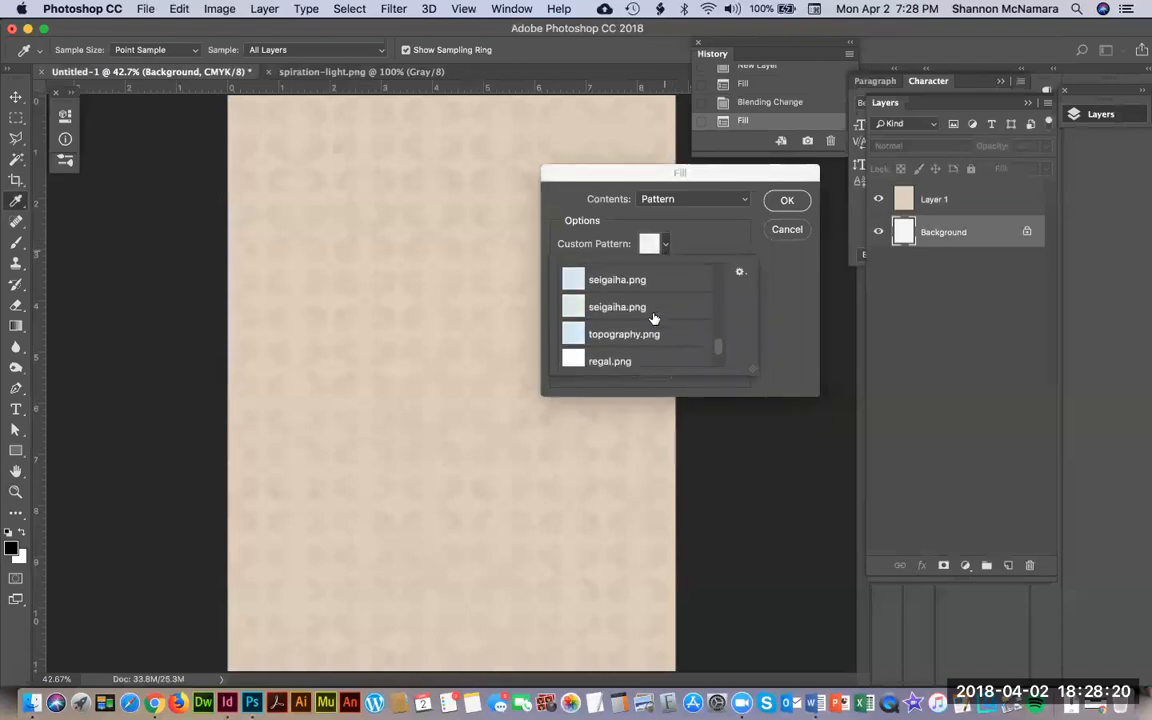
pyautogui.scroll(-2, 653, 317)
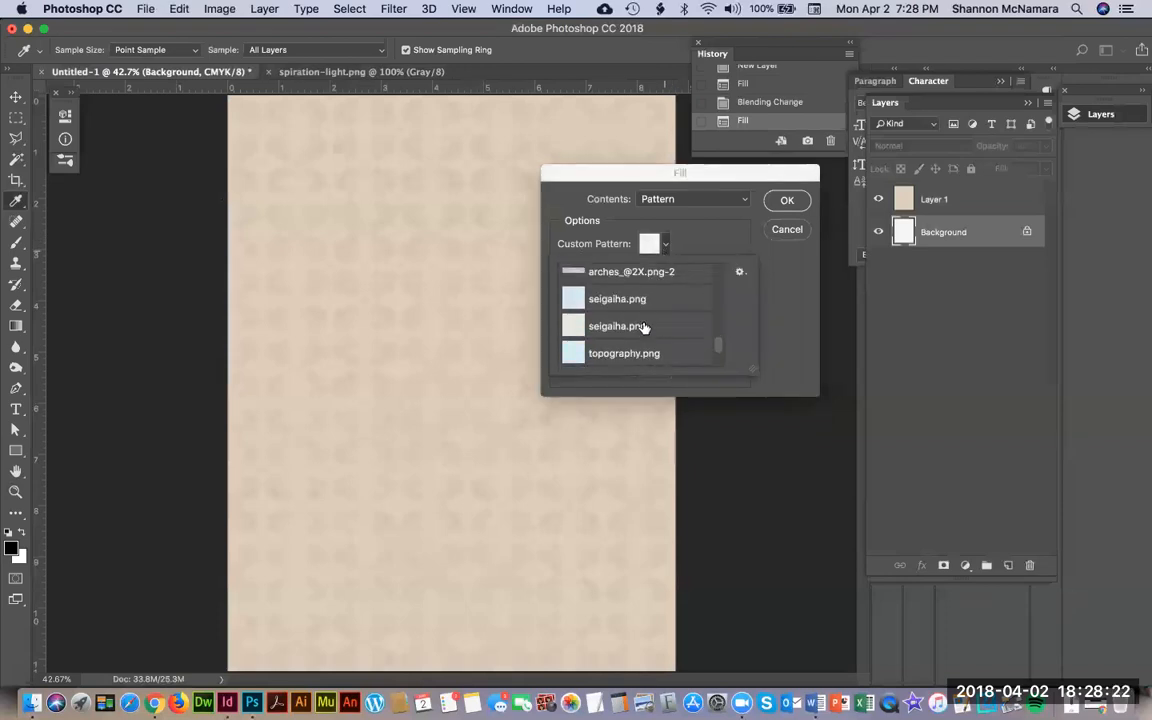
pyautogui.scroll(-4, 603, 325)
pyautogui.scroll(3, 604, 327)
pyautogui.scroll(8, 603, 326)
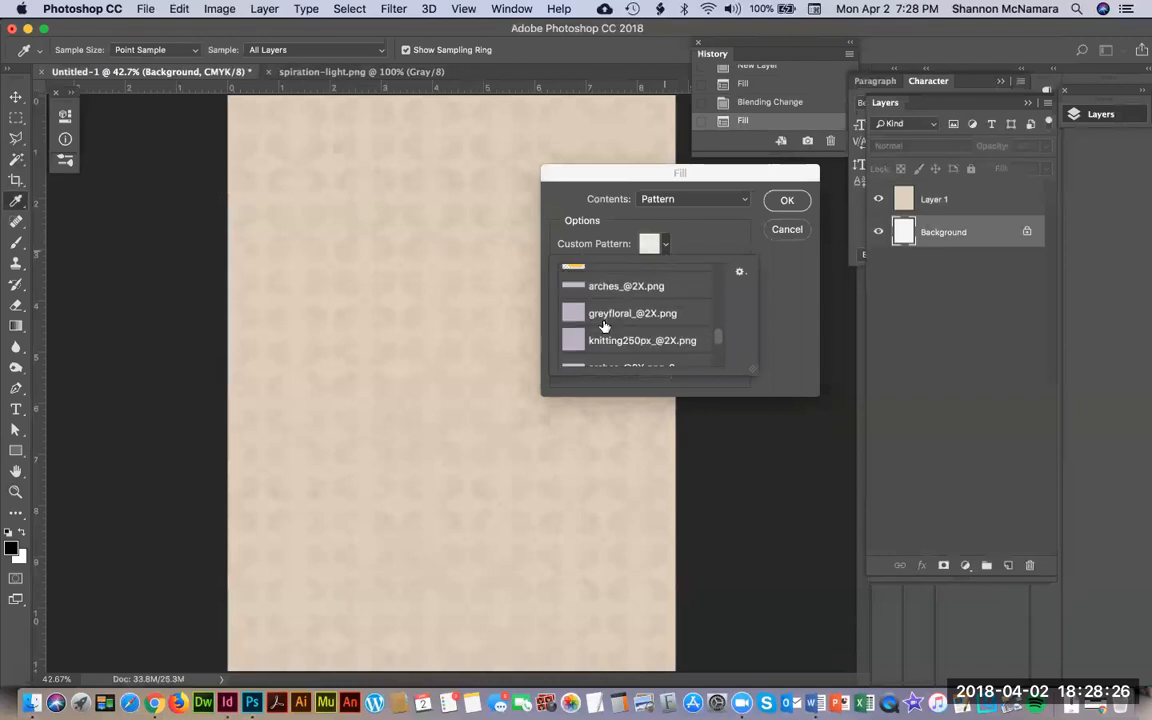
pyautogui.scroll(4, 603, 326)
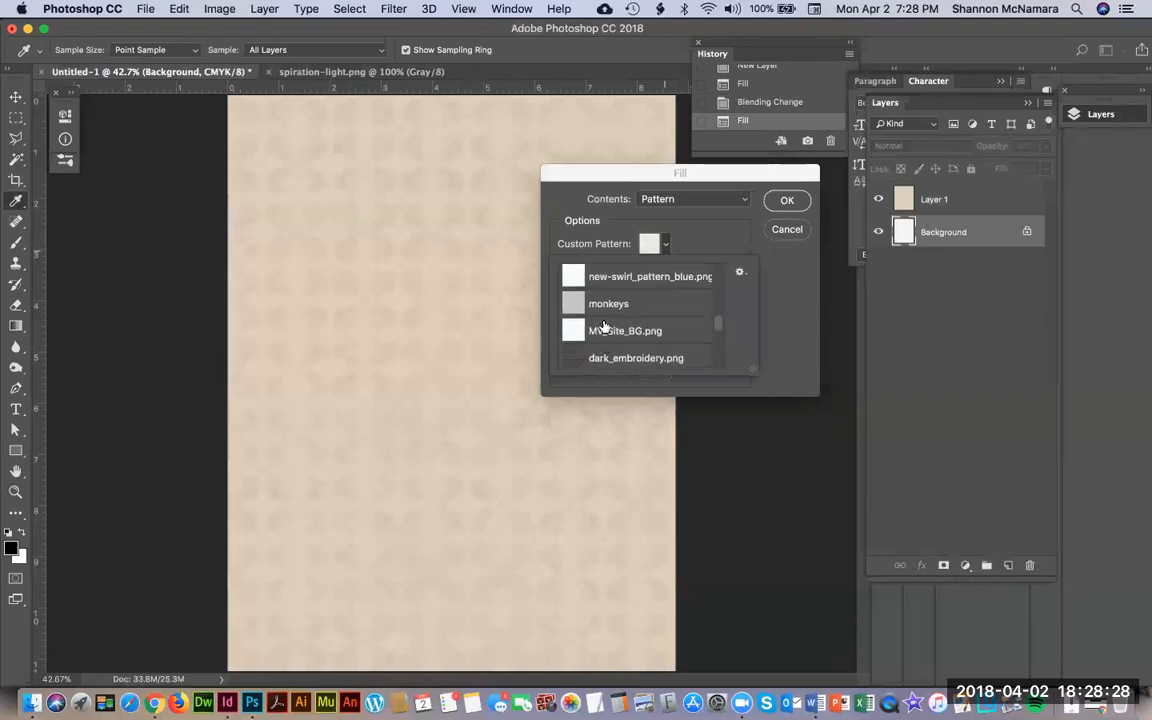
pyautogui.scroll(1, 603, 326)
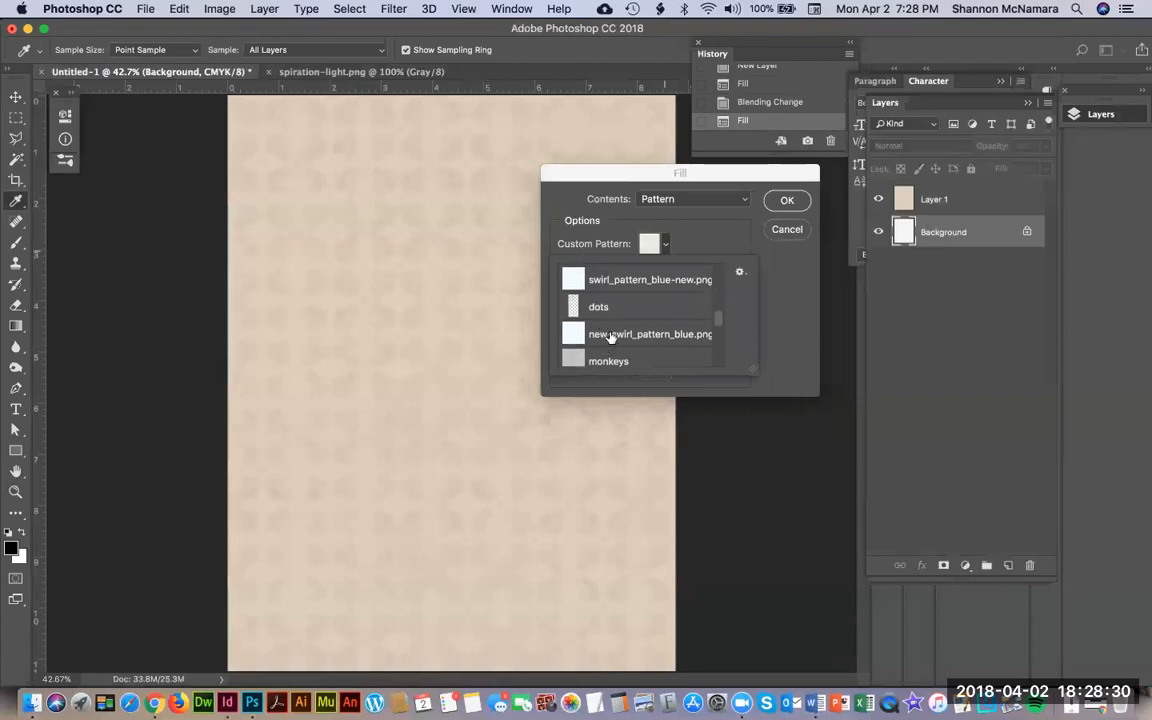
pyautogui.click(629, 343)
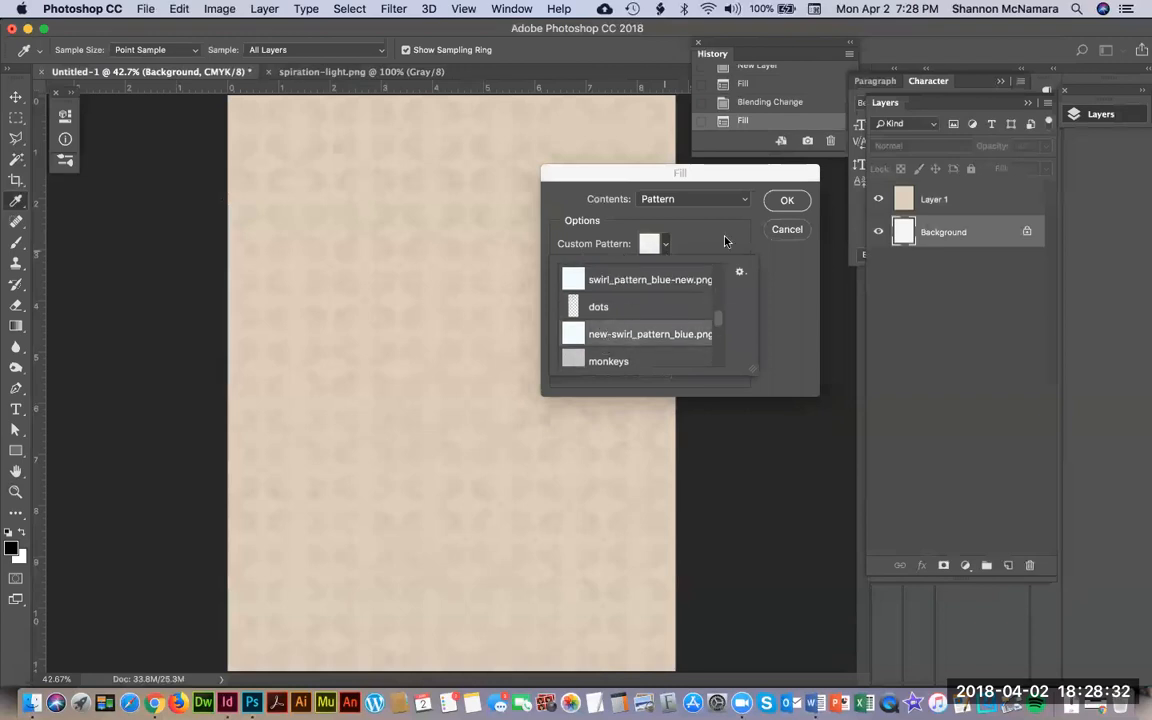
pyautogui.click(790, 200)
pyautogui.click(790, 200)
pyautogui.press('z')
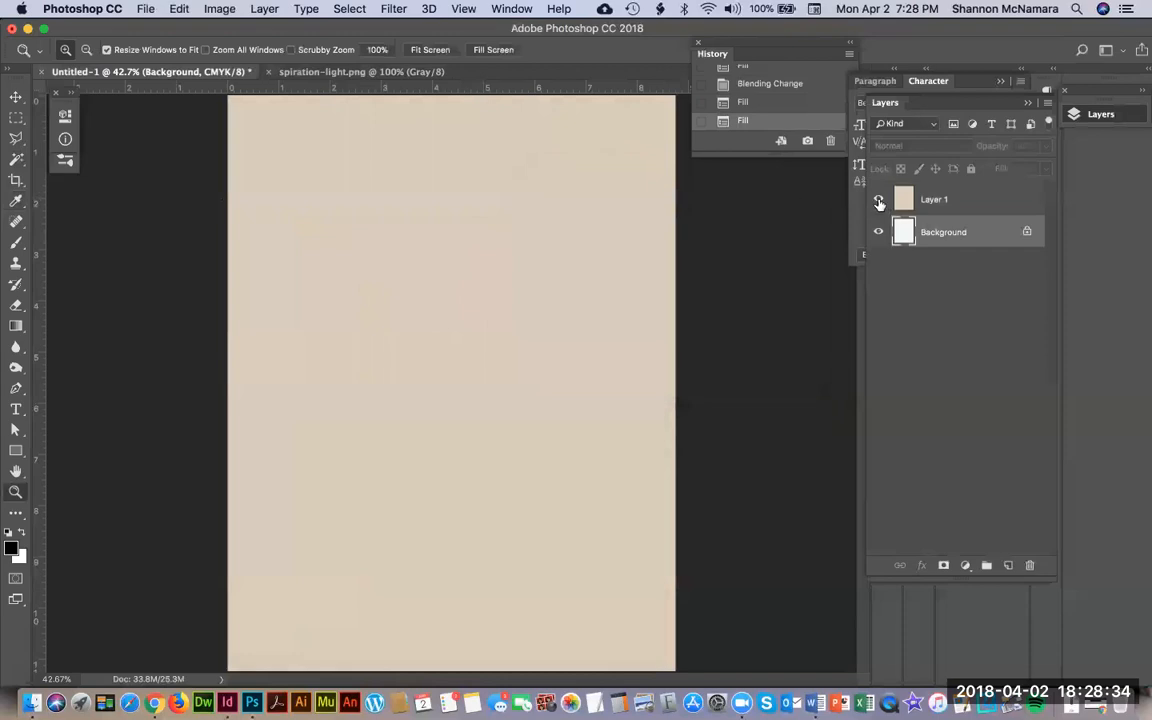
# Step: Hide Layer 1 and inspect the Background layer's pattern up close in two areas of the page
pyautogui.click(879, 203)
pyautogui.moveTo(188, 136); pyautogui.dragTo(530, 359)
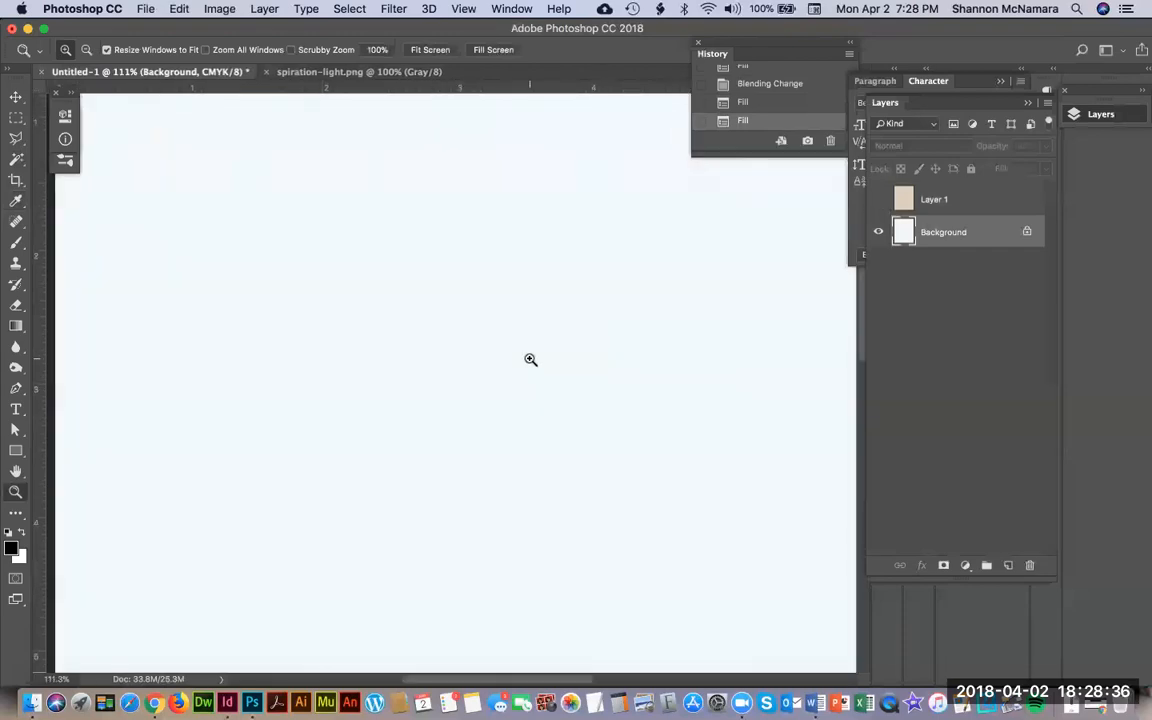
pyautogui.press('super+0')
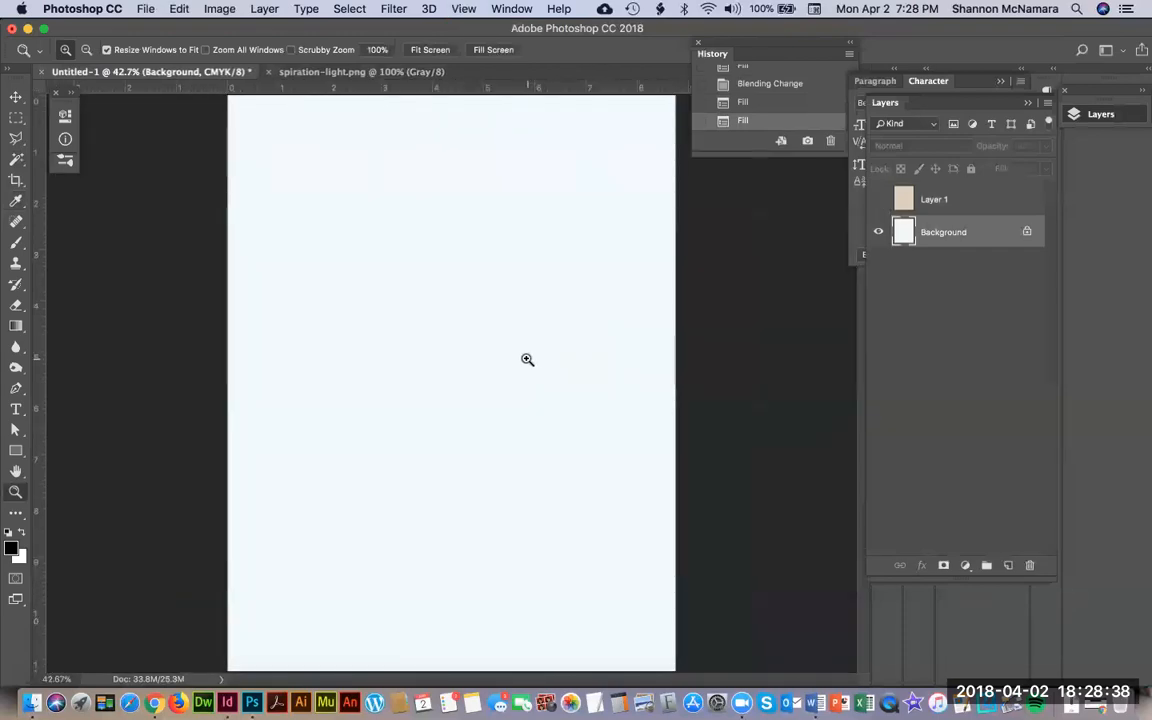
pyautogui.press('super+equal')
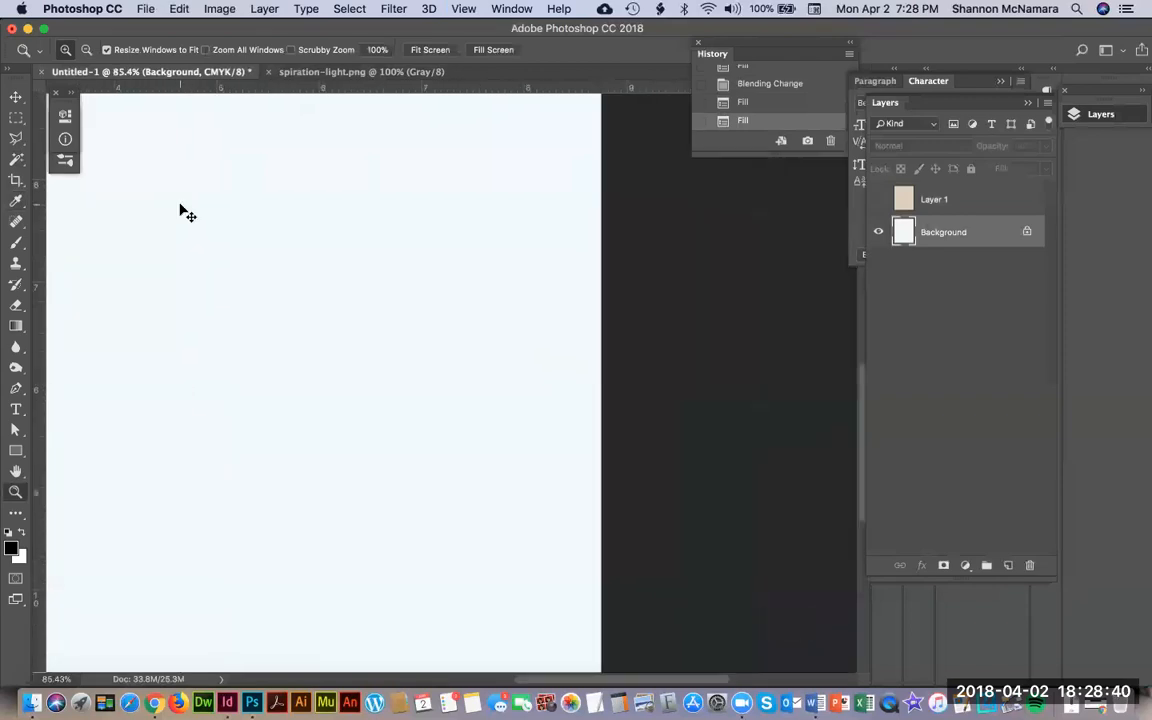
pyautogui.press('super+0')
# Step: Fill the Background layer with the swirl_pattern.png custom pattern in Normal mode at 100% opacity, and check it up close
pyautogui.click(179, 8)
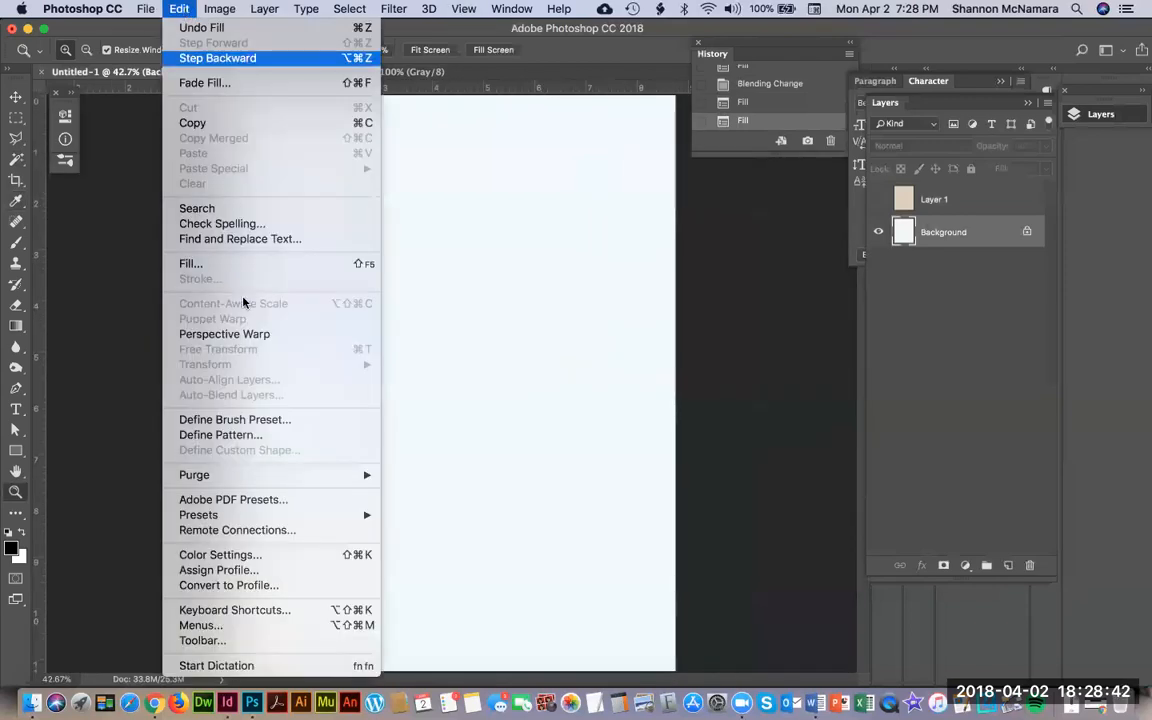
pyautogui.click(191, 263)
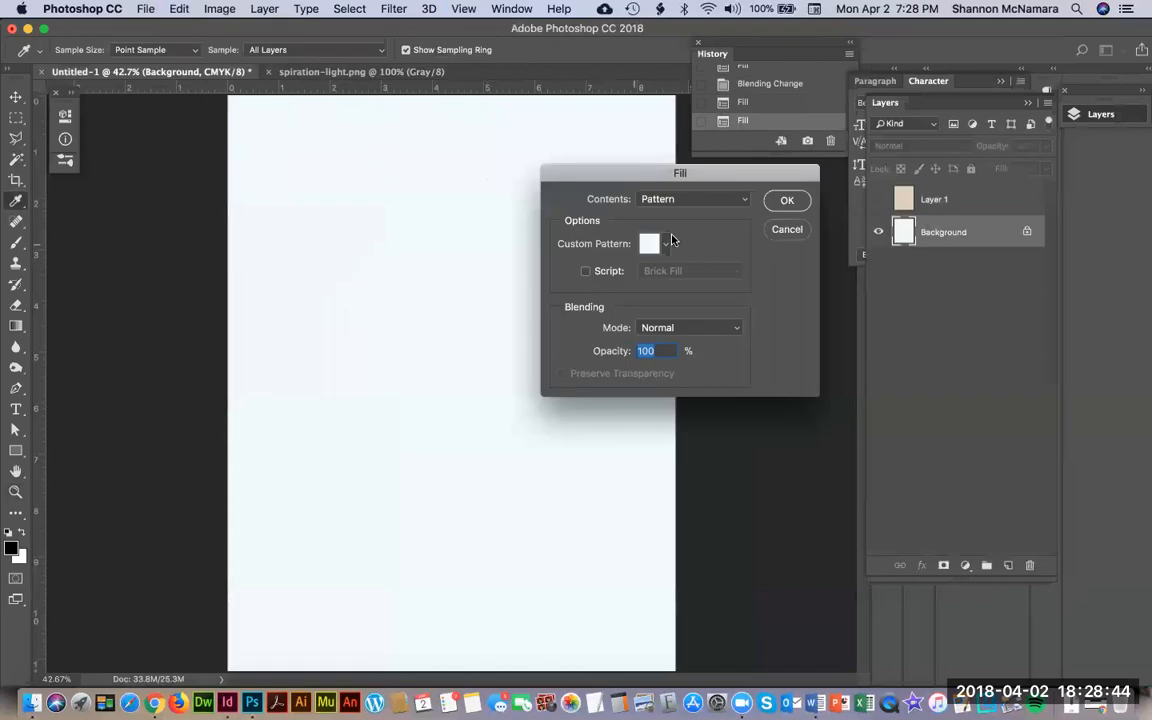
pyautogui.click(666, 245)
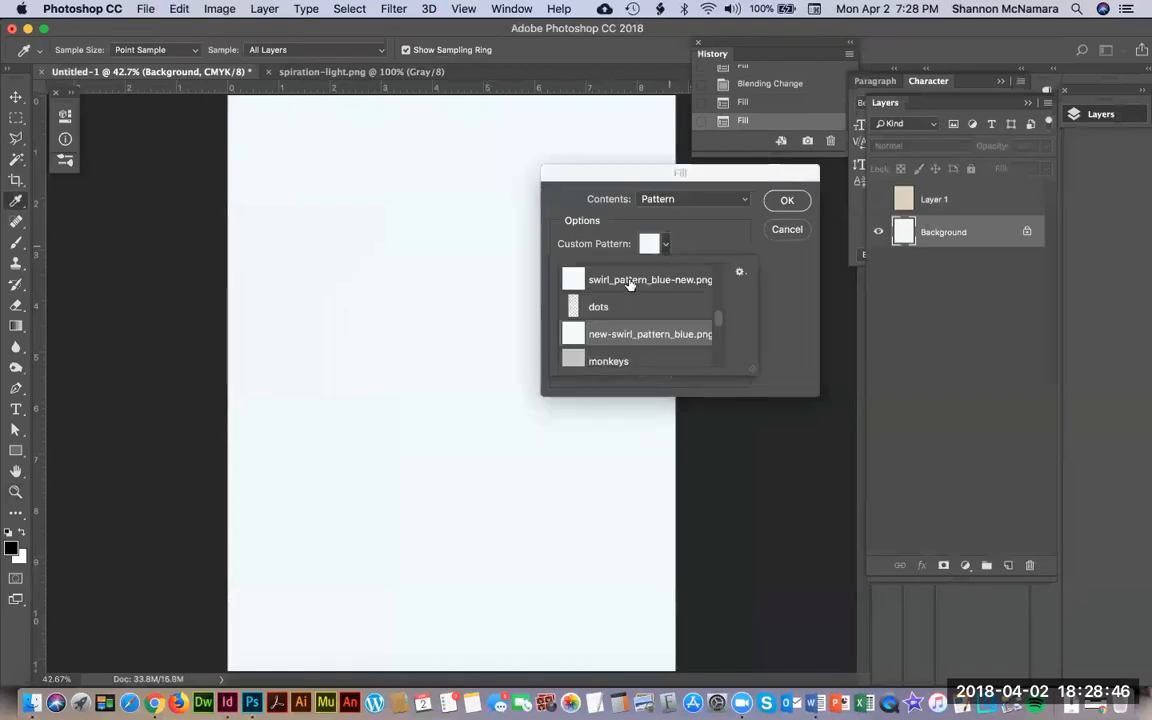
pyautogui.scroll(2, 630, 285)
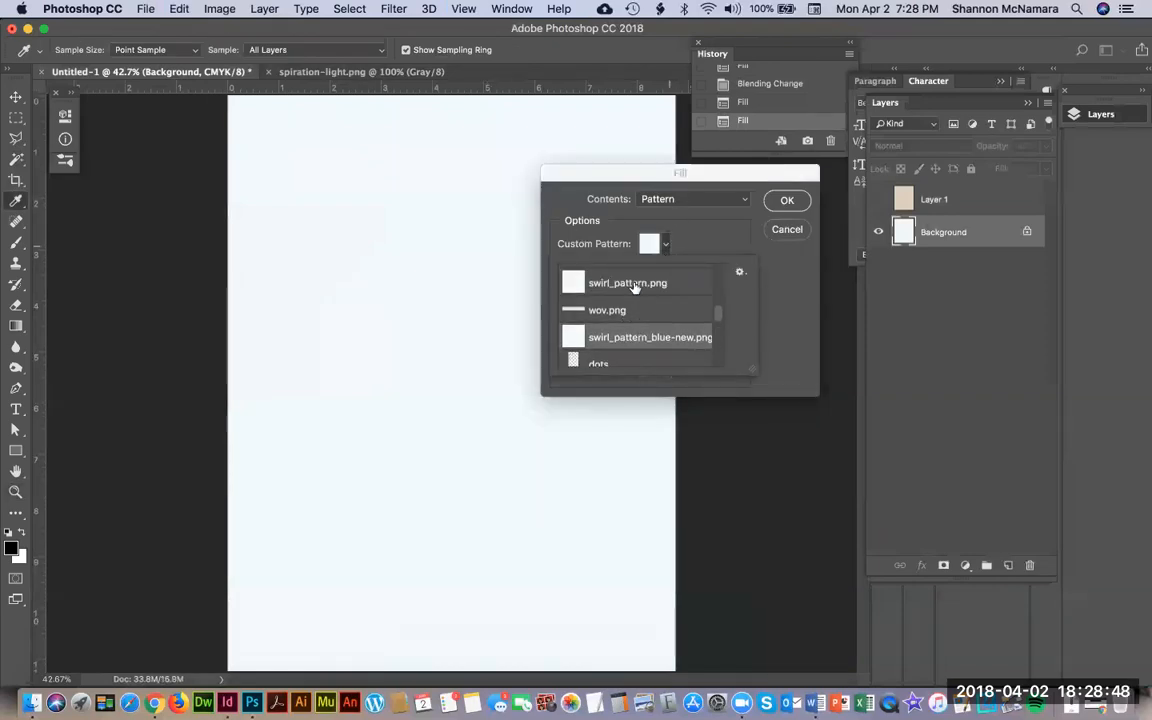
pyautogui.click(634, 287)
pyautogui.click(785, 201)
pyautogui.click(785, 201)
pyautogui.moveTo(105, 182); pyautogui.dragTo(504, 406)
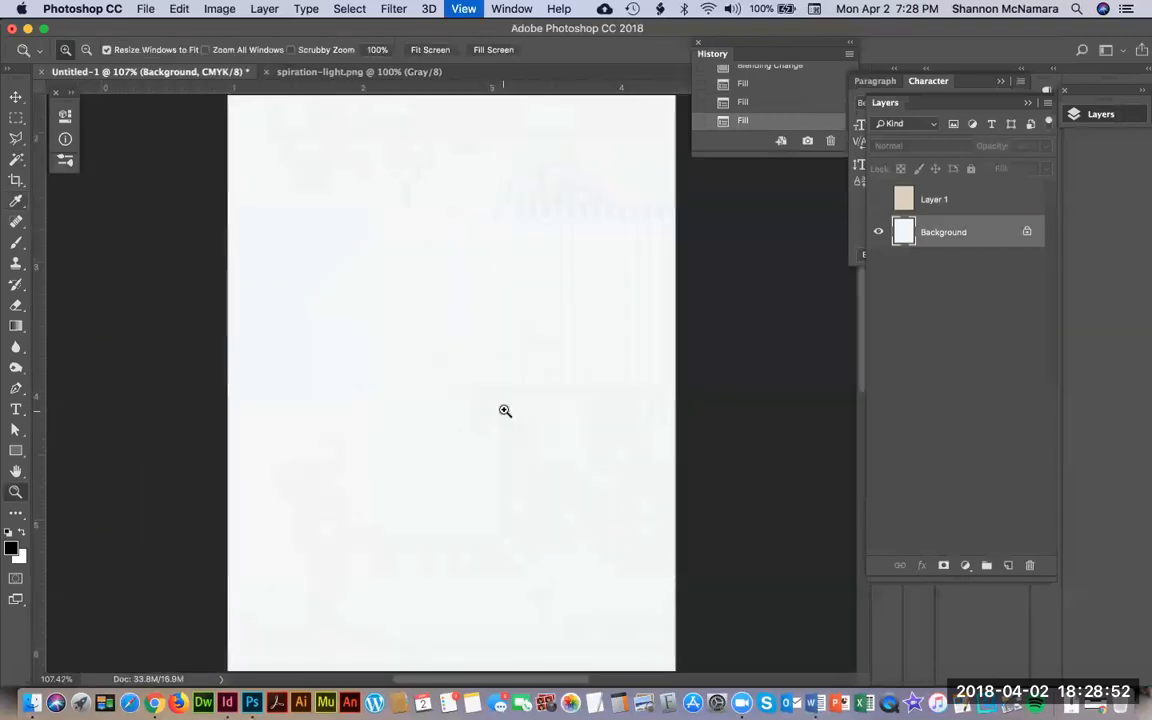
pyautogui.press('super+0')
# Step: Save the document as a layered TIFF named SpirationB in the spiration light folder, with no image compression and RLE layer compression
pyautogui.press('super+shift+s')
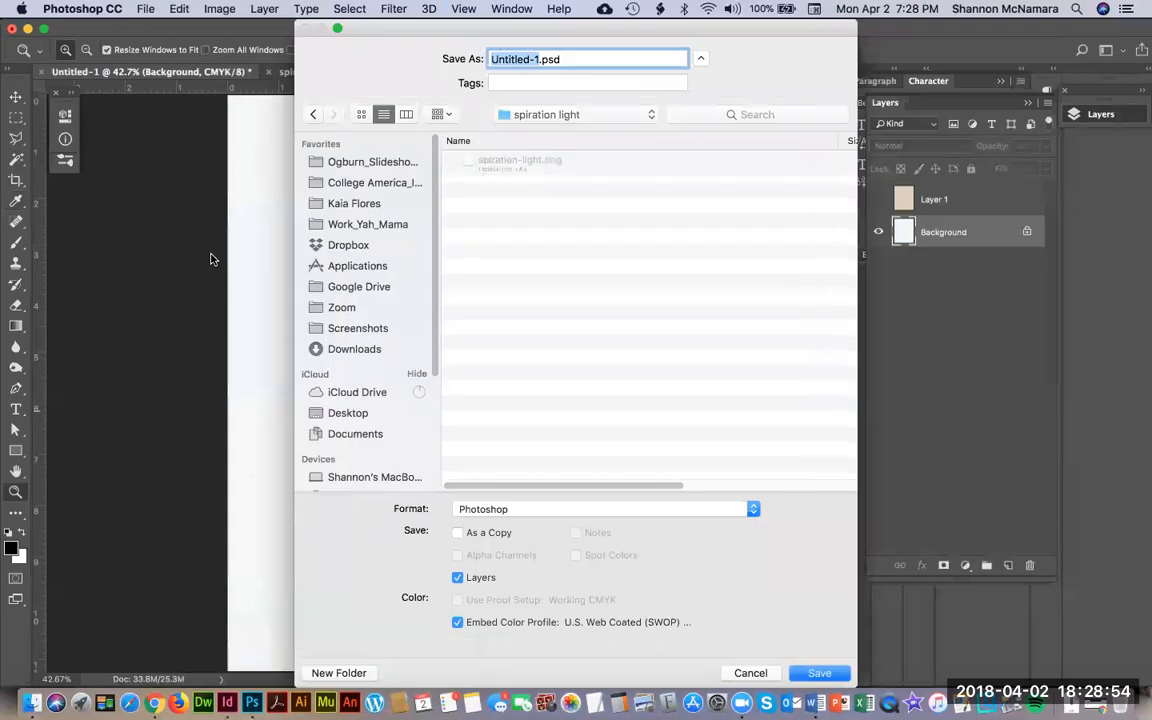
pyautogui.write('SpirationB')
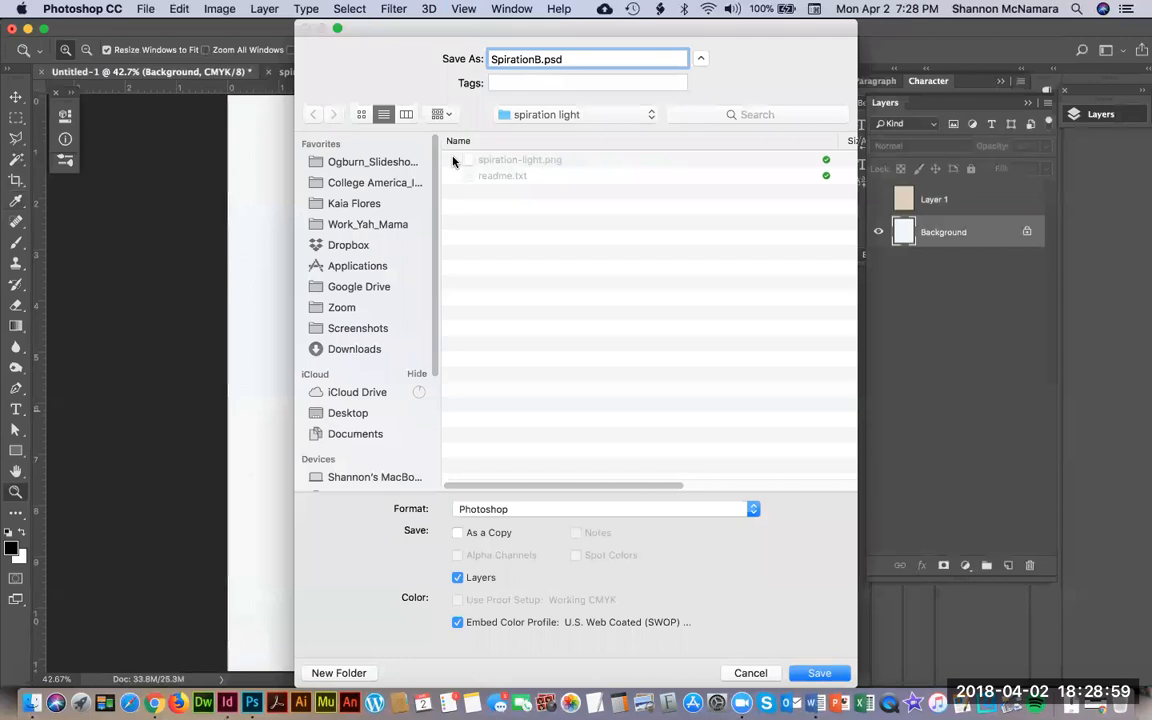
pyautogui.click(571, 510)
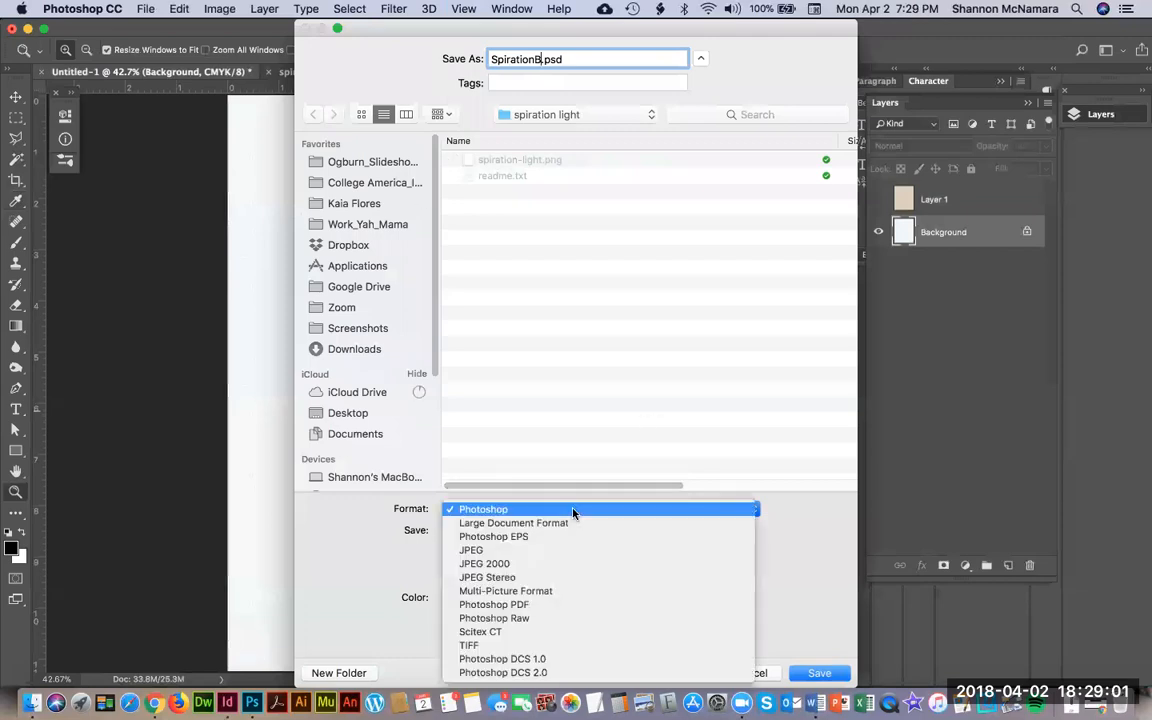
pyautogui.click(484, 646)
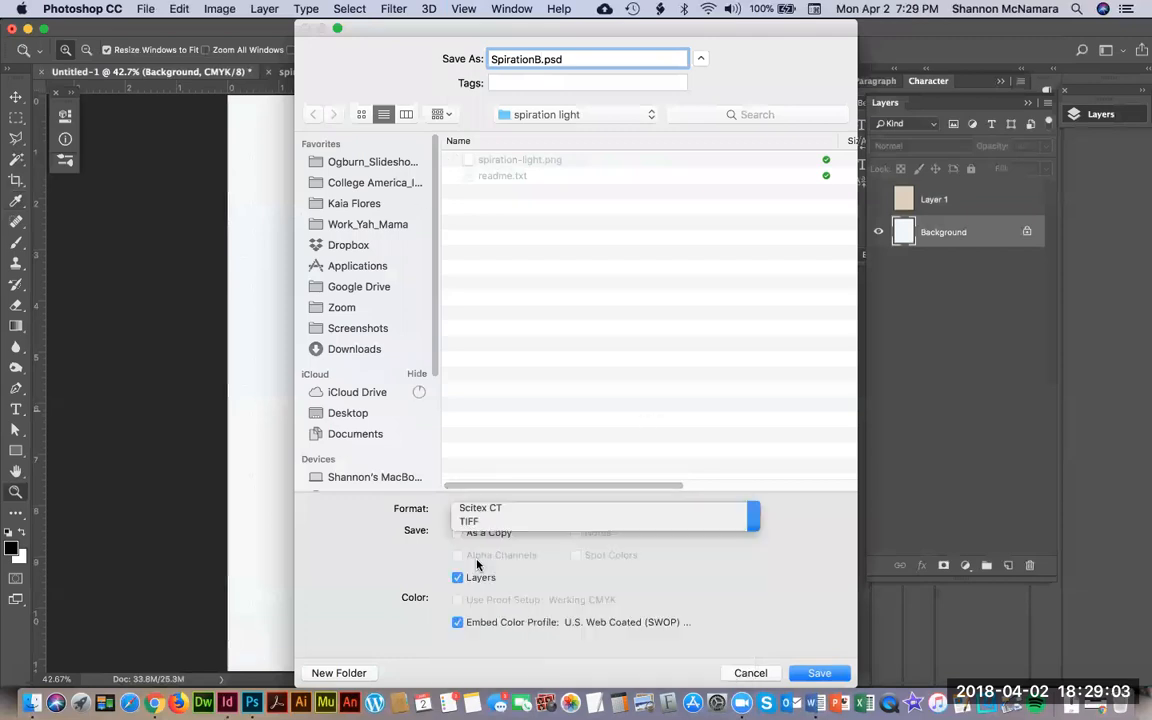
pyautogui.click(822, 673)
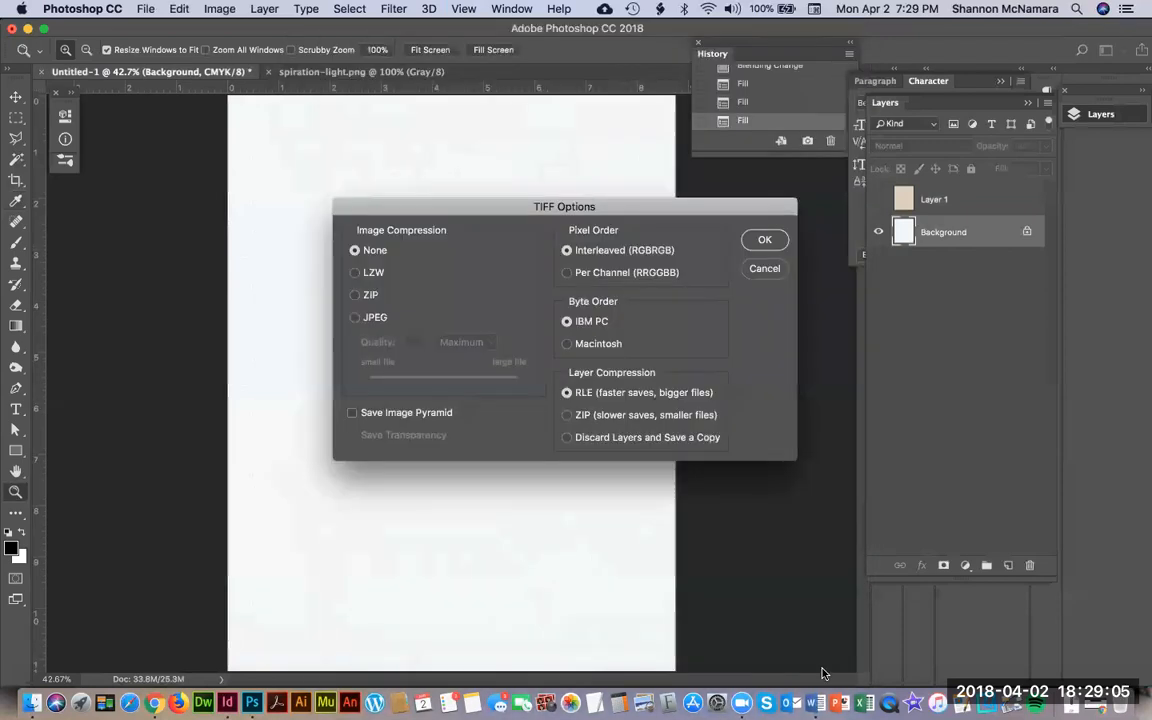
pyautogui.click(762, 241)
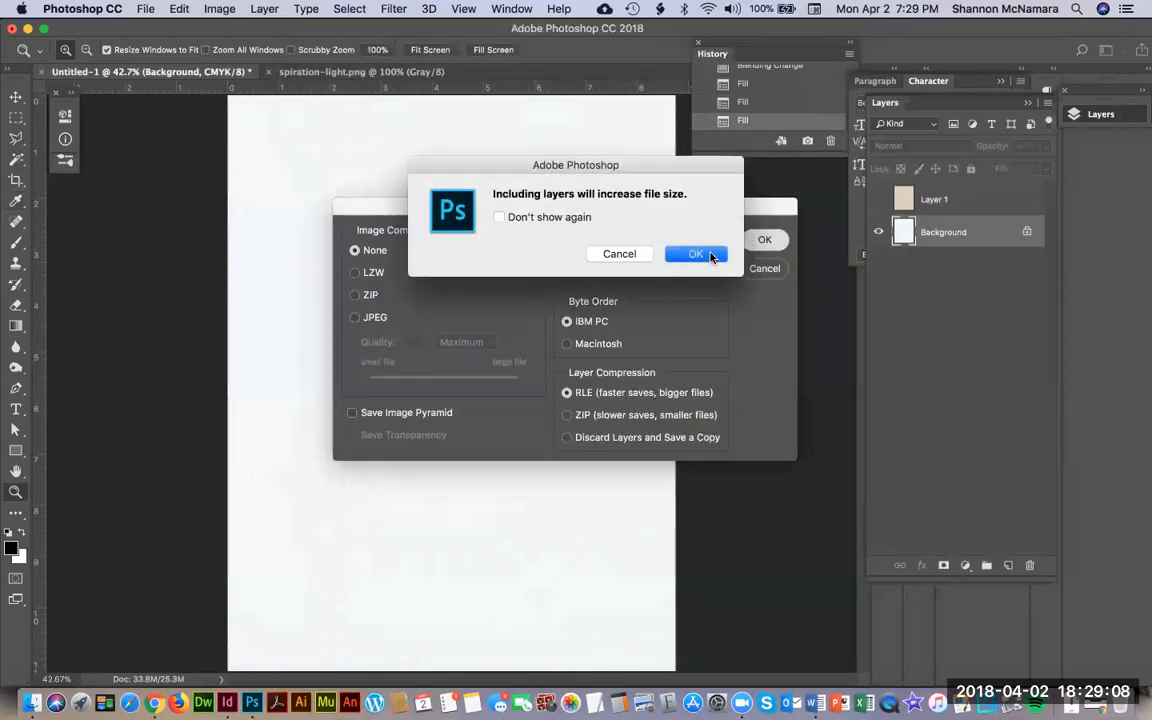
pyautogui.click(710, 254)
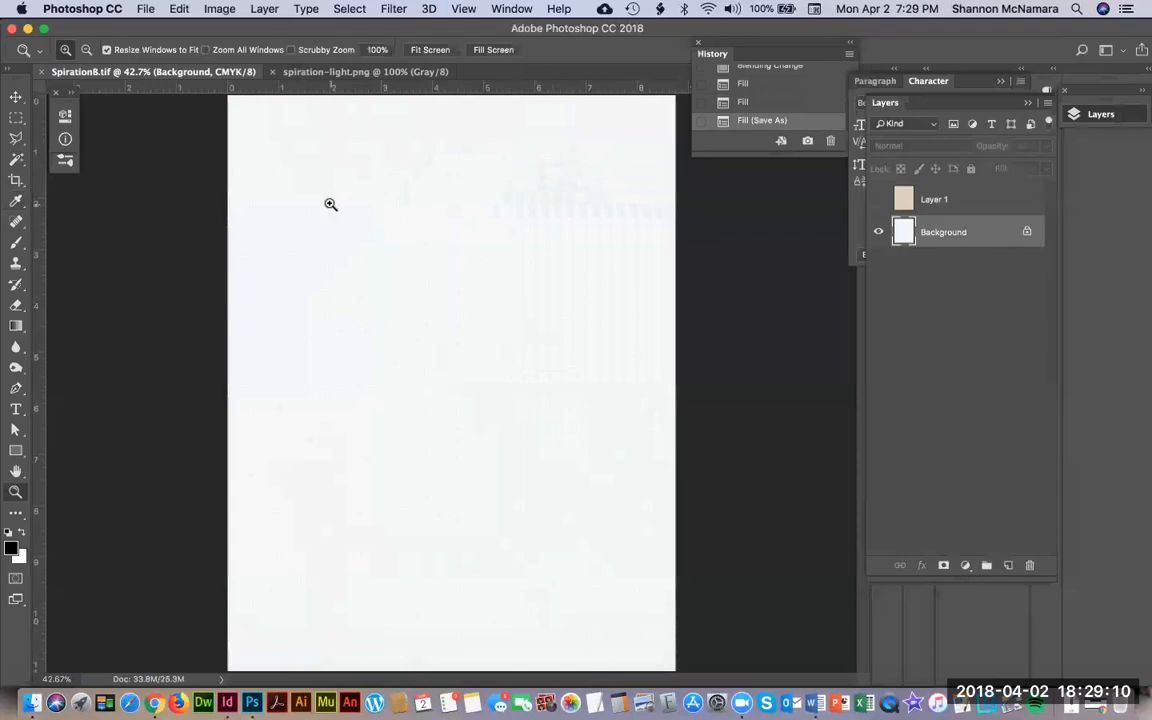
# Step: Close SpirationB.tif and spiration-light.png, and switch to the untitled menu document in InDesign
pyautogui.press('super+w')
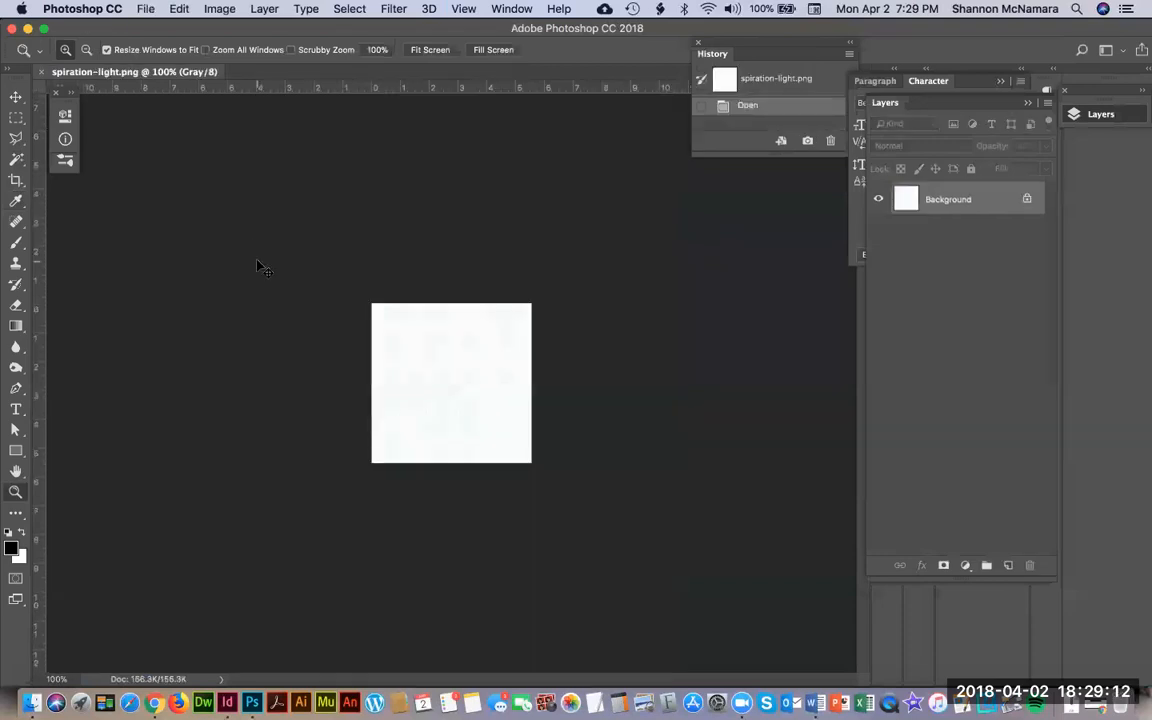
pyautogui.press('super+w')
pyautogui.press('super+Tab')
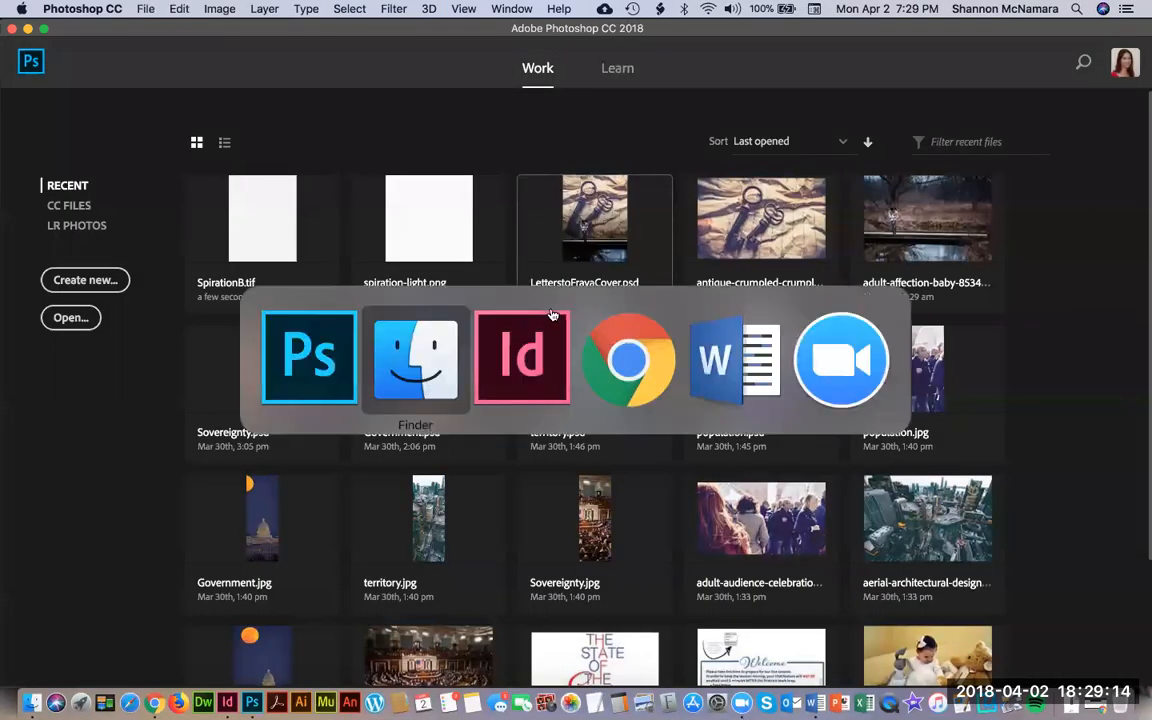
pyautogui.press('super+Tab')
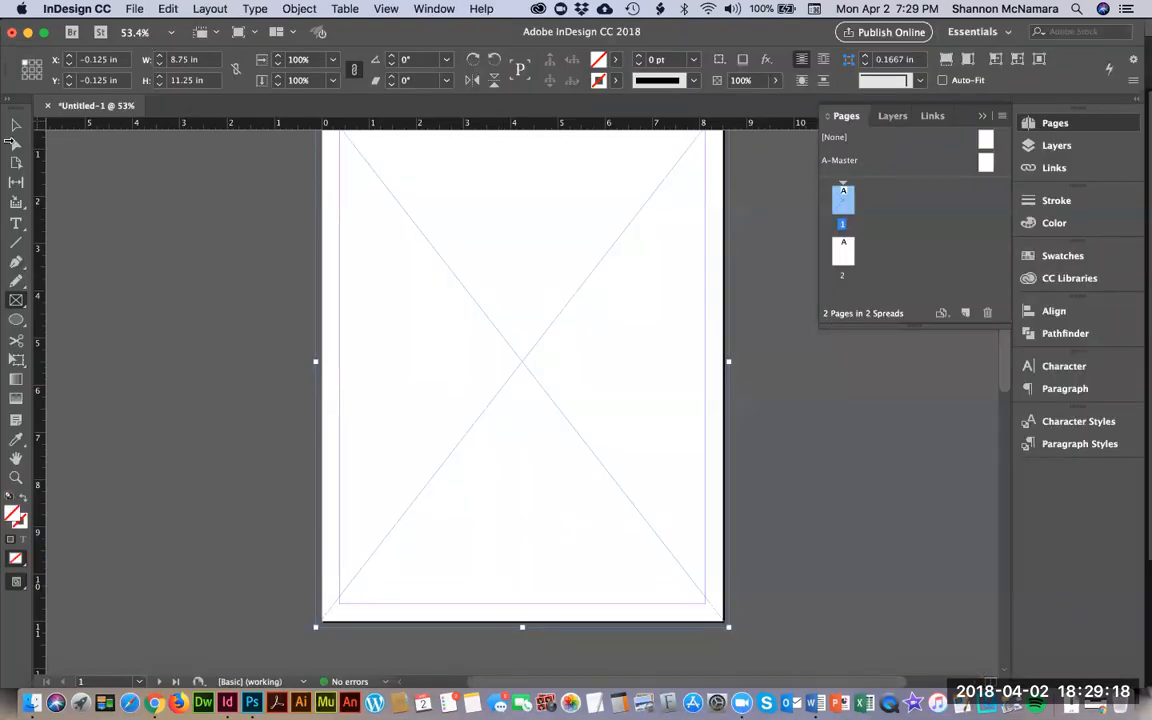
# Step: Select the full-page graphic frame on page 1 to examine its bounds against the bleed, and deselect it
pyautogui.click(16, 126)
pyautogui.click(155, 245)
pyautogui.press('space')
pyautogui.moveTo(439, 190); pyautogui.dragTo(326, 260)
pyautogui.click(285, 212)
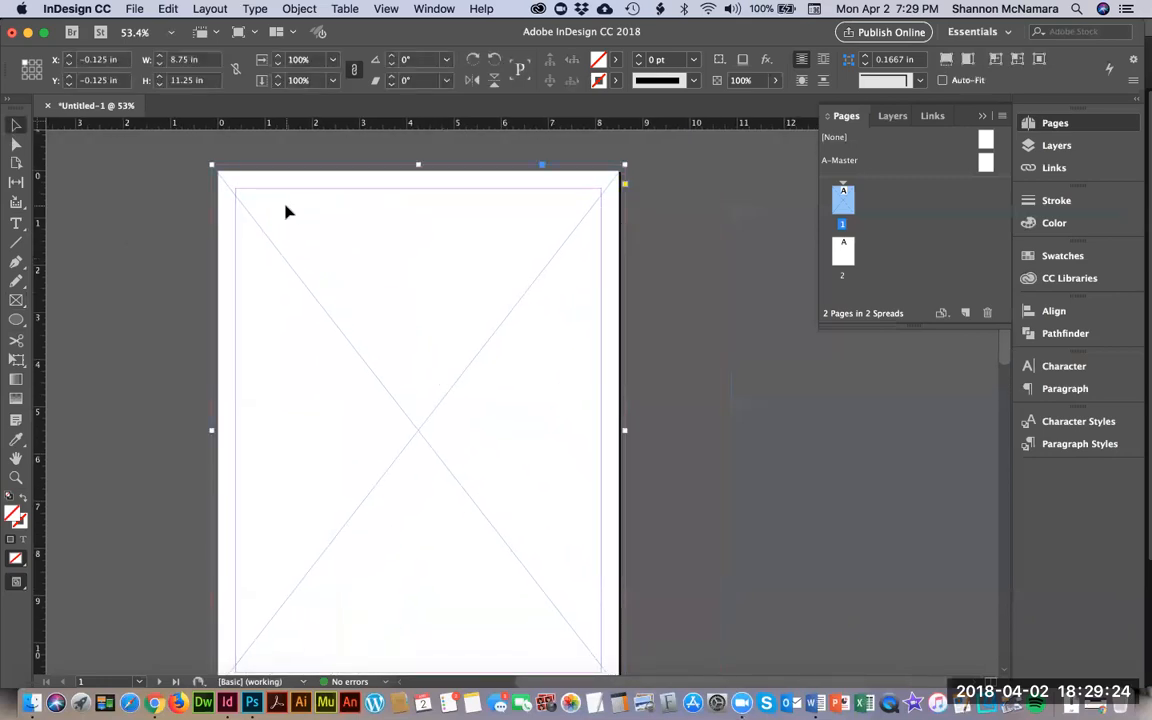
pyautogui.click(662, 435)
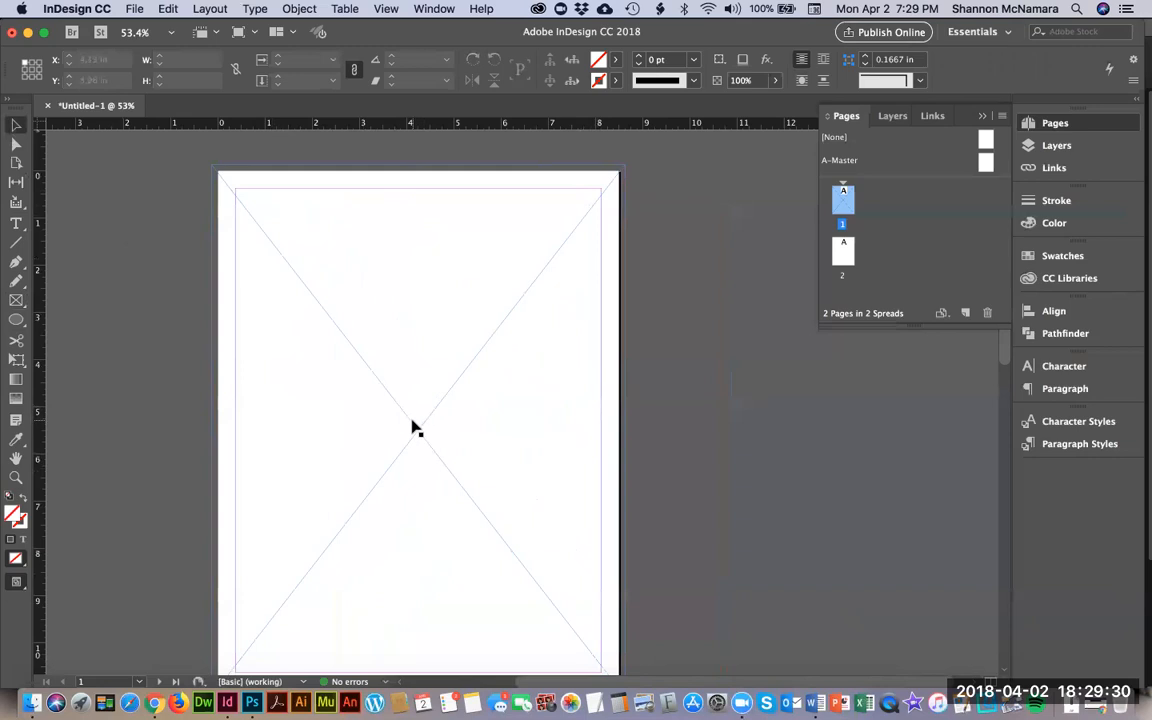
# Step: Draw a rectangle on the empty pasteboard beside page 1 with the Rectangle tool, and delete it
pyautogui.click(16, 320)
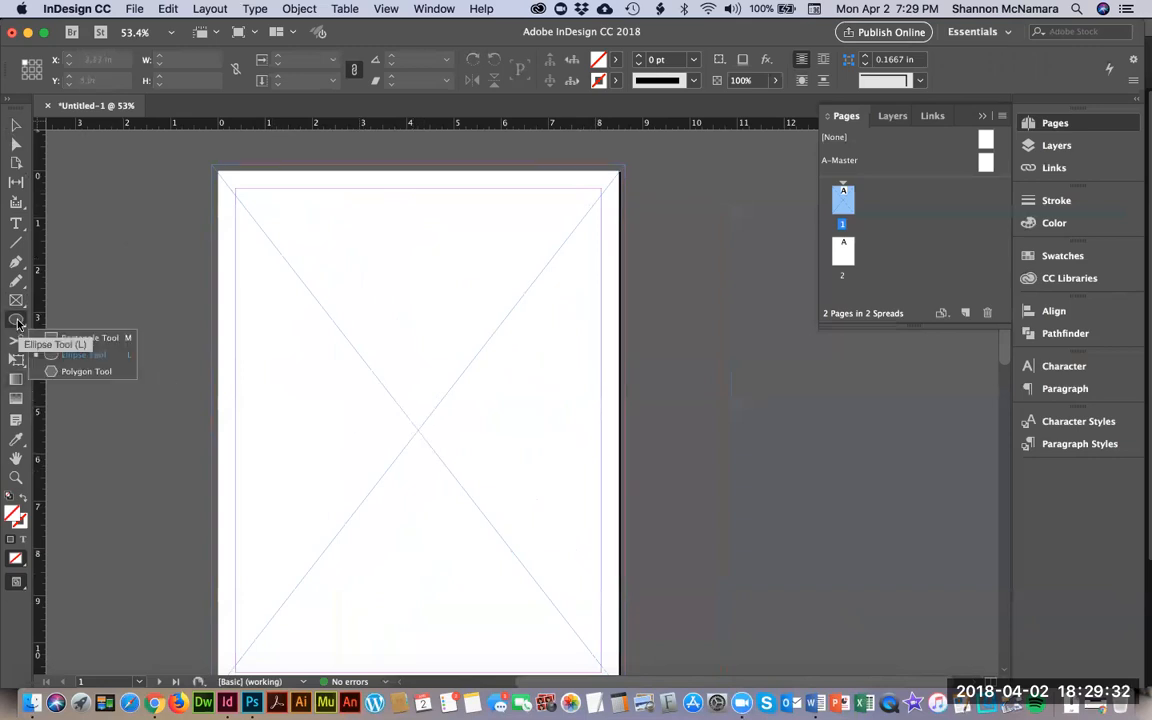
pyautogui.click(72, 340)
pyautogui.moveTo(74, 273); pyautogui.dragTo(194, 359)
pyautogui.click(16, 124)
pyautogui.moveTo(112, 255); pyautogui.dragTo(128, 325)
pyautogui.press('Delete')
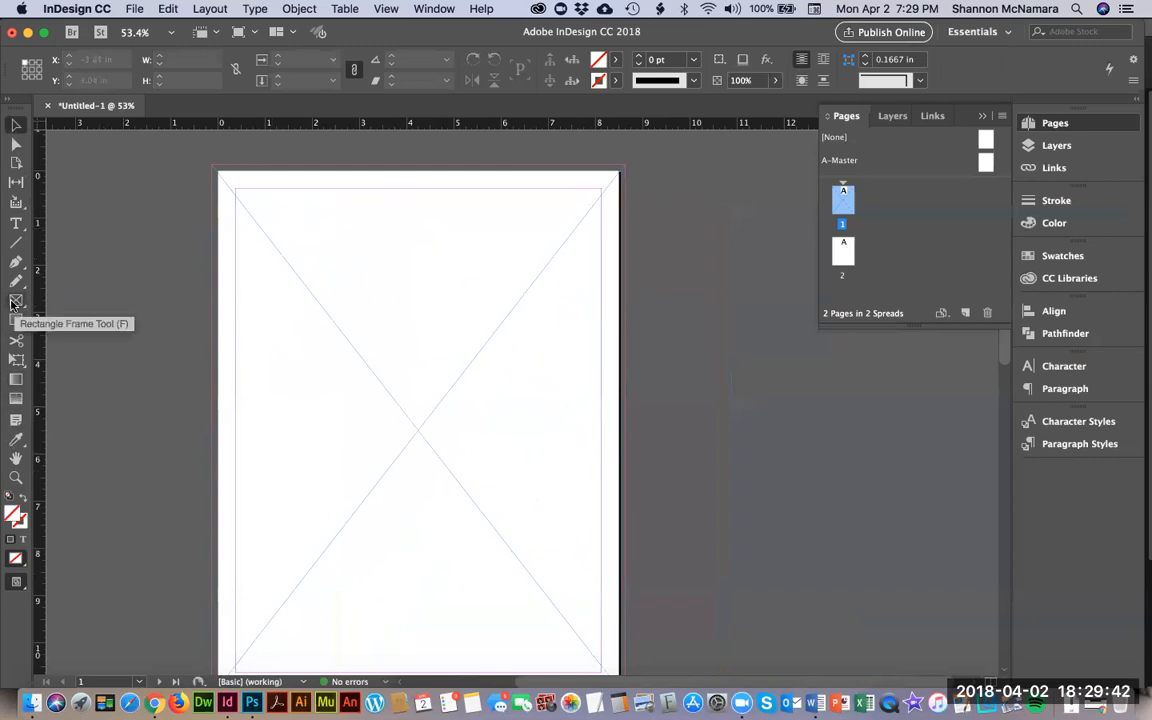
# Step: Select the full-page graphic frame on page 1
pyautogui.press('super+z')
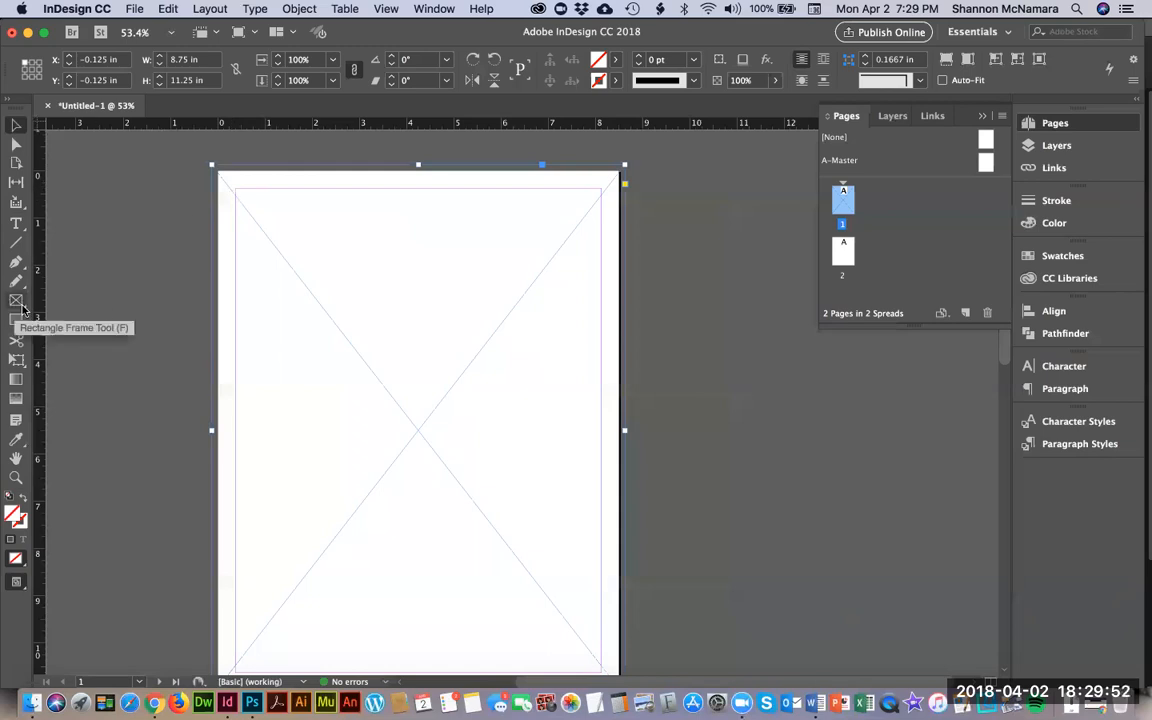
pyautogui.click(131, 10)
pyautogui.moveTo(159, 8)
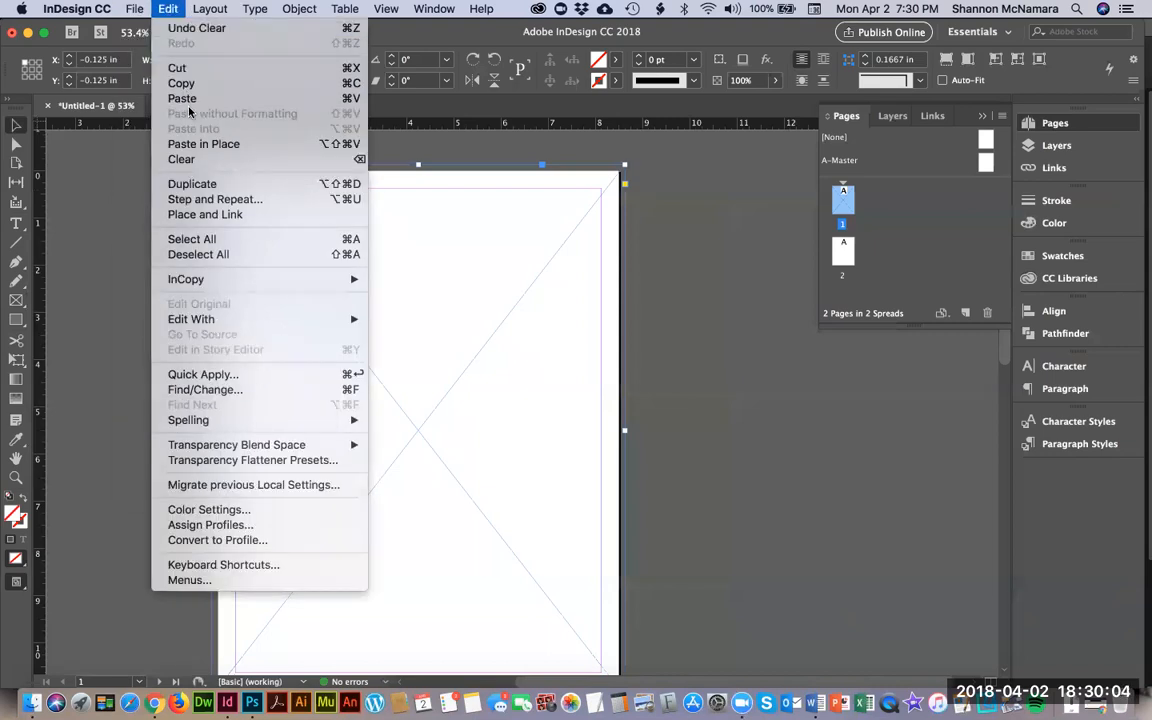
pyautogui.moveTo(298, 8)
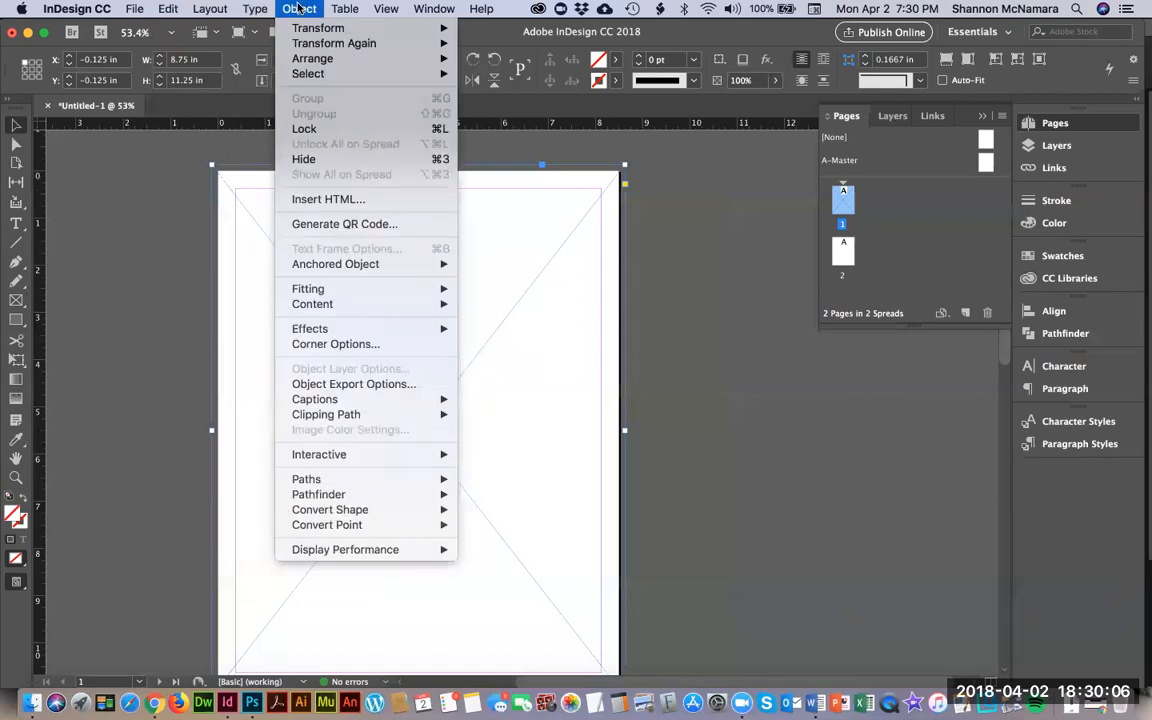
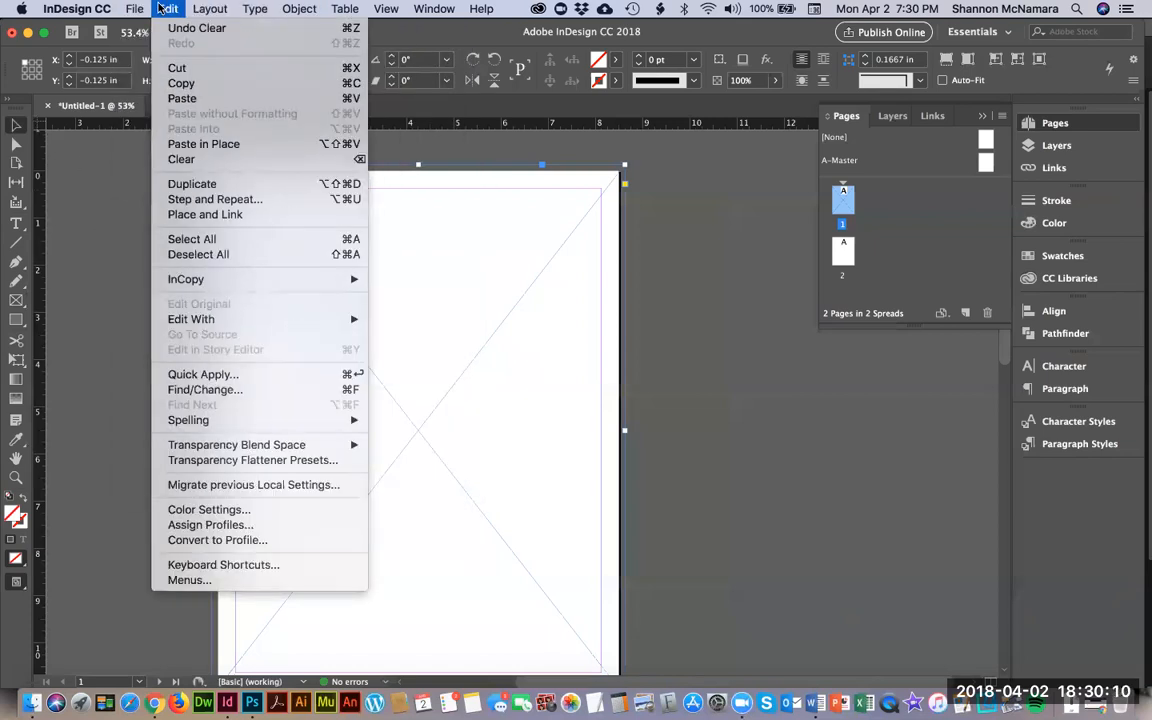
pyautogui.click(194, 214)
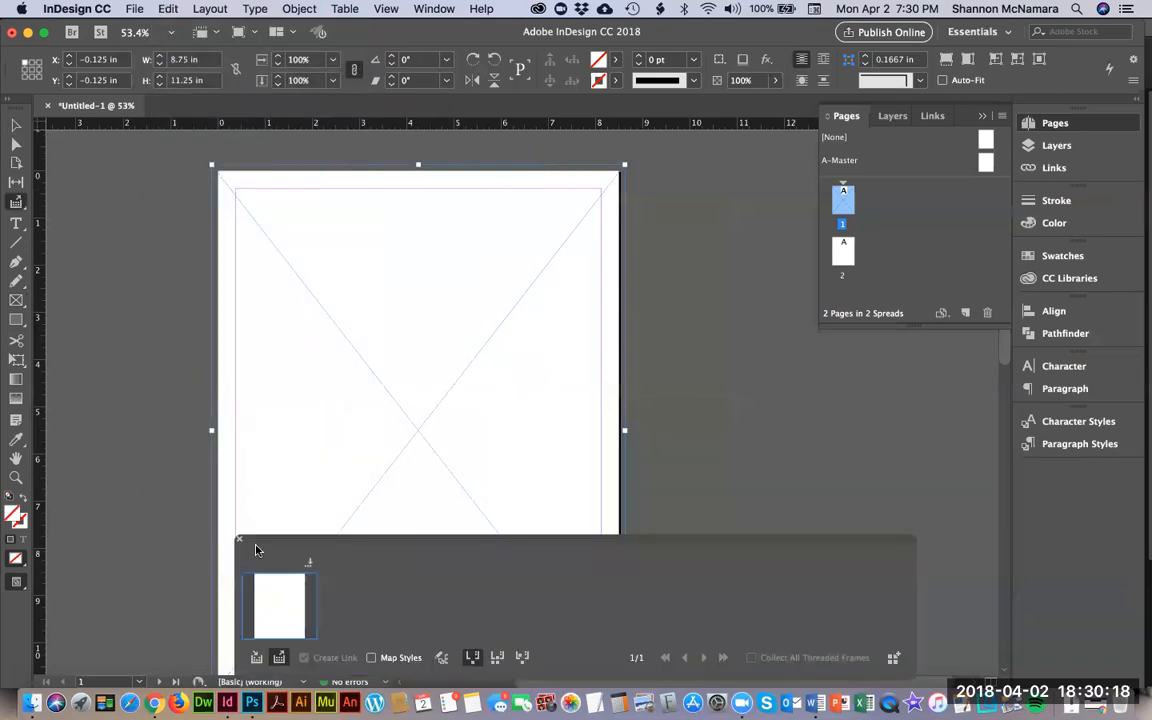
pyautogui.click(239, 539)
# Step: Place SpirationB.tif from the Mod 4 DES105 Week 1 assignment's spiration light folder into the selected full-page frame
pyautogui.click(134, 8)
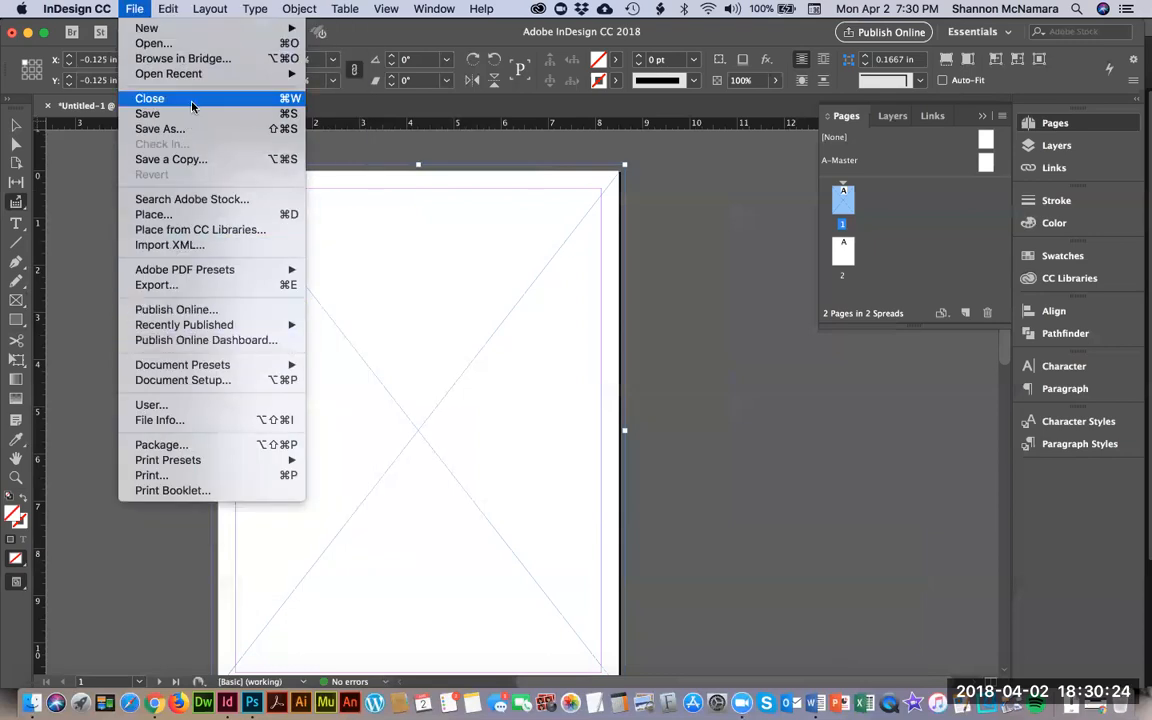
pyautogui.click(147, 216)
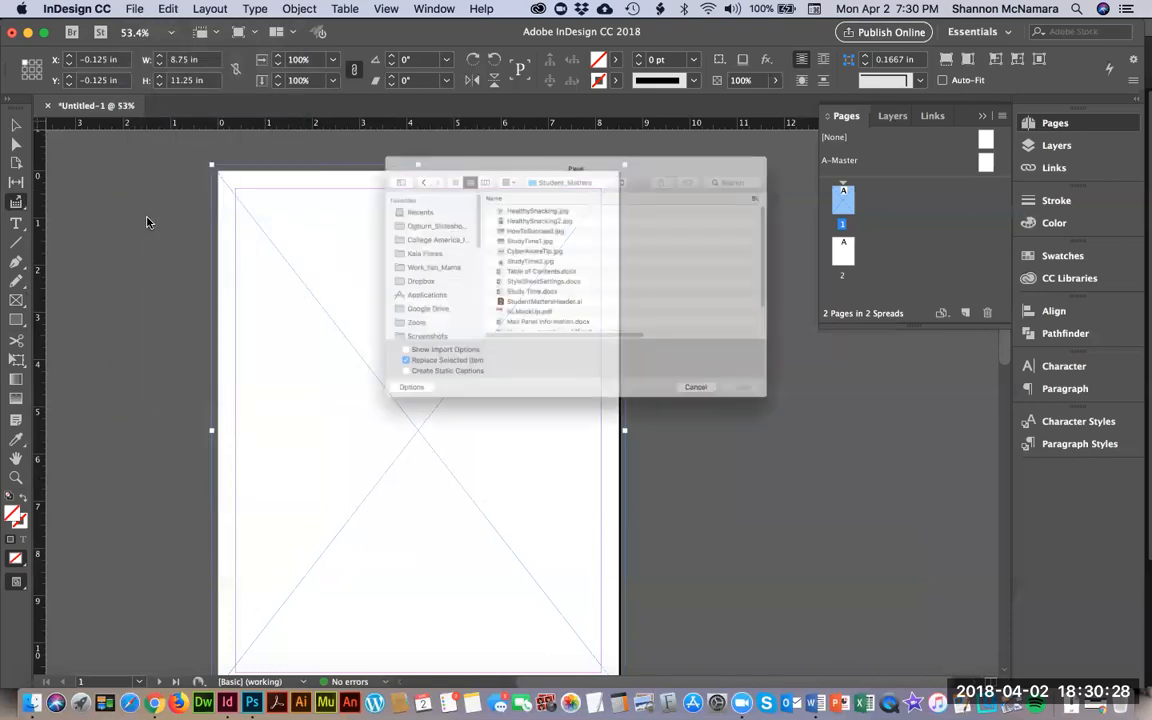
pyautogui.click(554, 136)
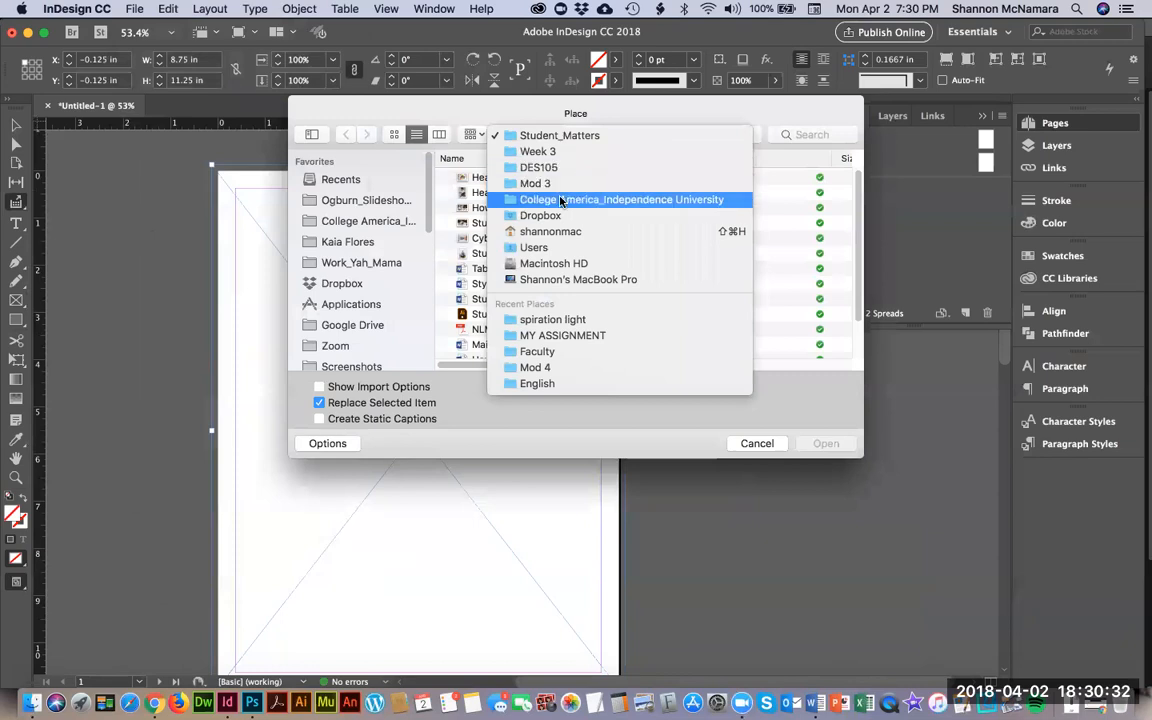
pyautogui.click(561, 200)
pyautogui.doubleClick(482, 177)
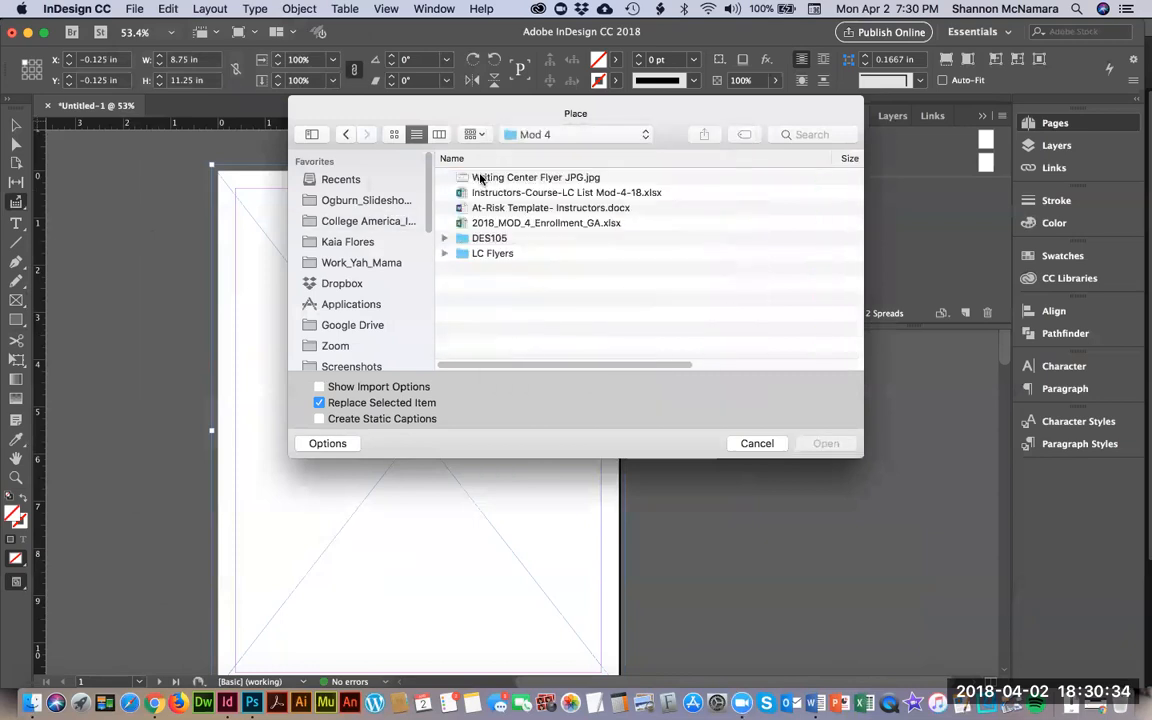
pyautogui.doubleClick(488, 239)
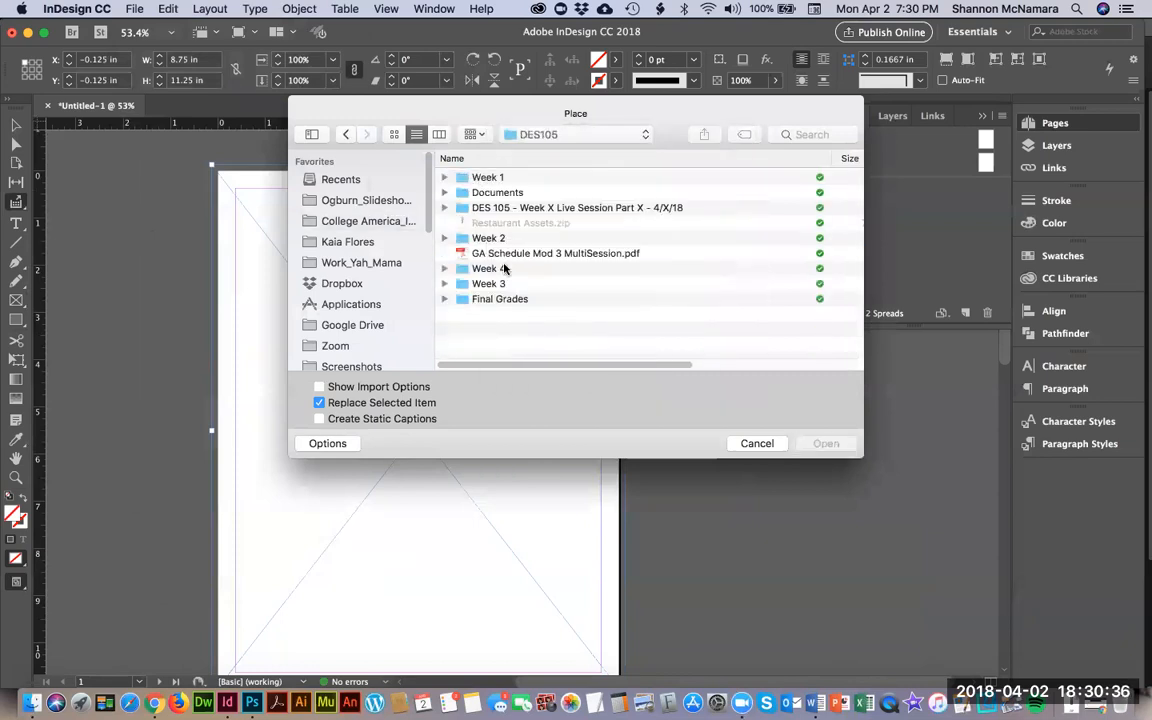
pyautogui.doubleClick(488, 177)
pyautogui.doubleClick(509, 239)
pyautogui.click(493, 194)
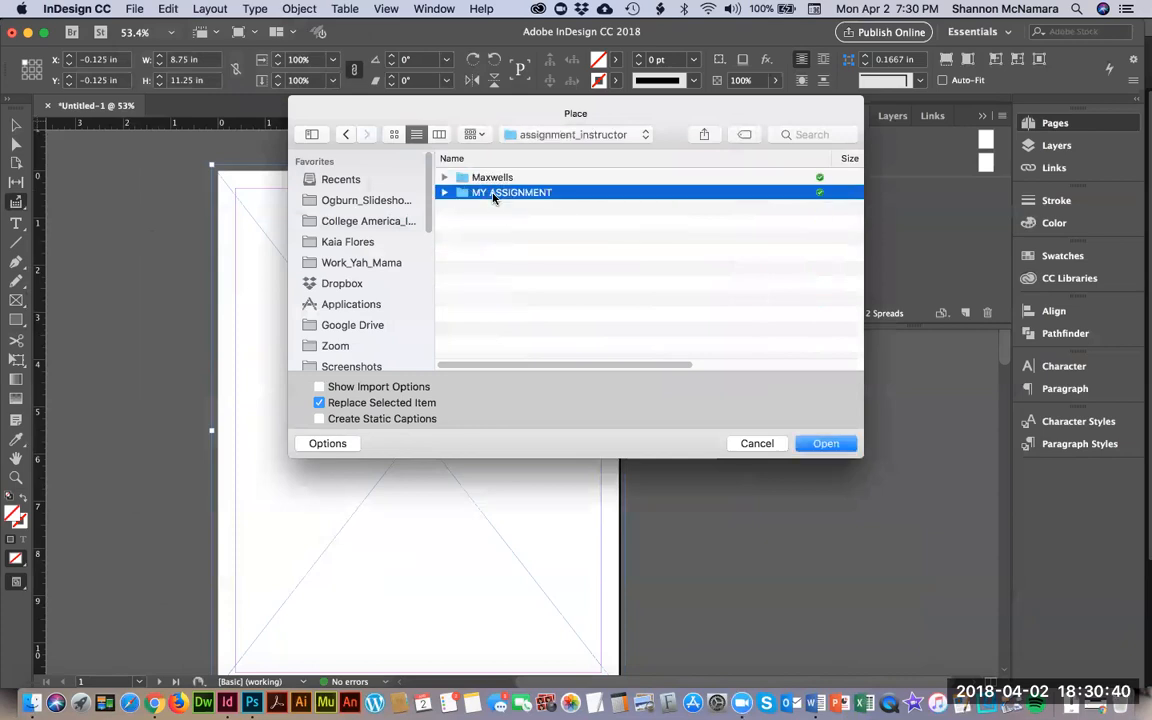
pyautogui.doubleClick(493, 194)
pyautogui.click(505, 193)
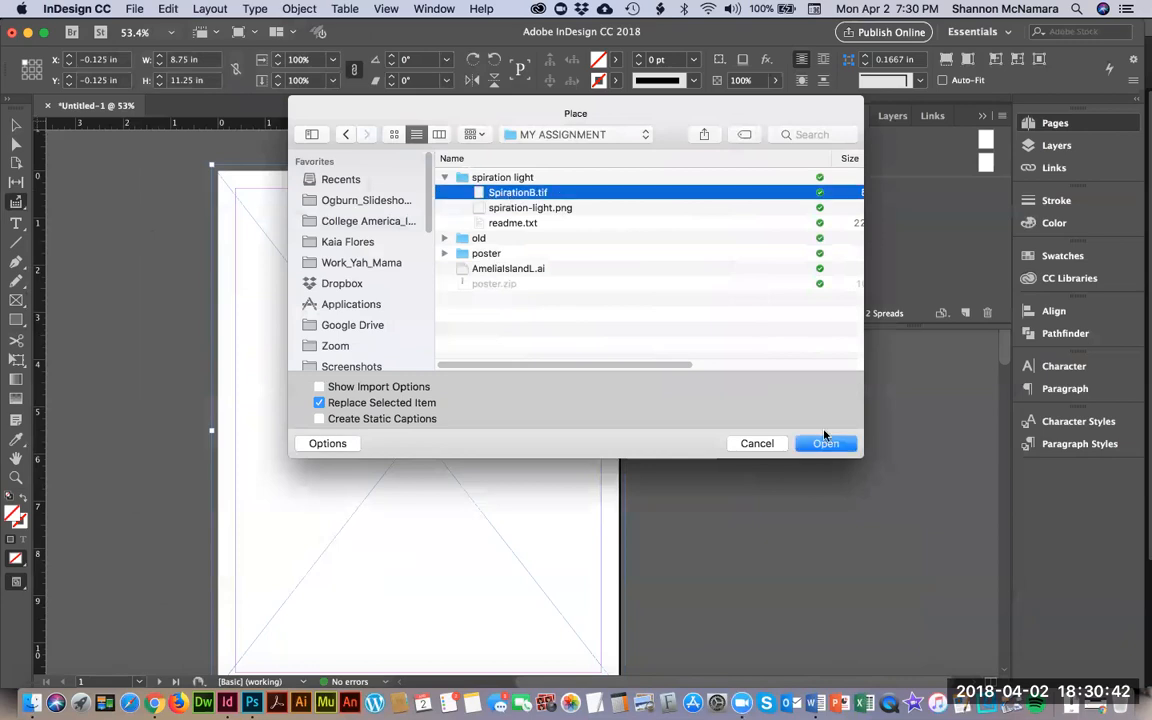
pyautogui.click(826, 443)
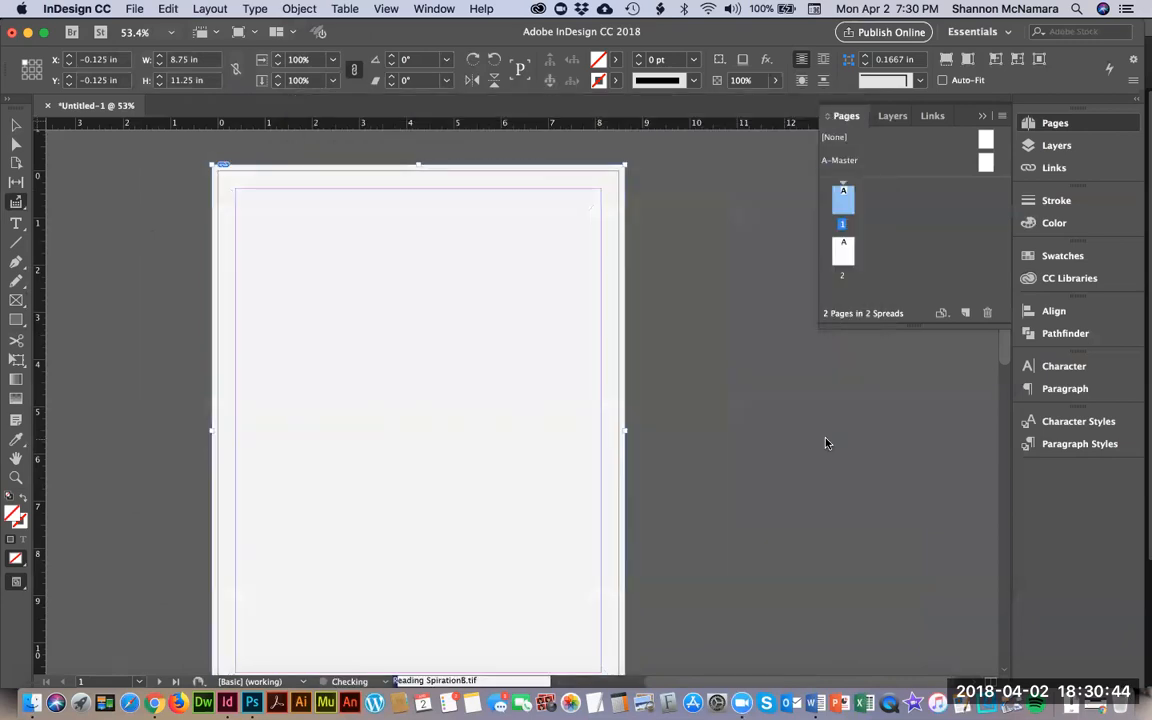
# Step: Deselect the frame and examine the placed background's texture up close at the page's upper-left corner
pyautogui.click(16, 127)
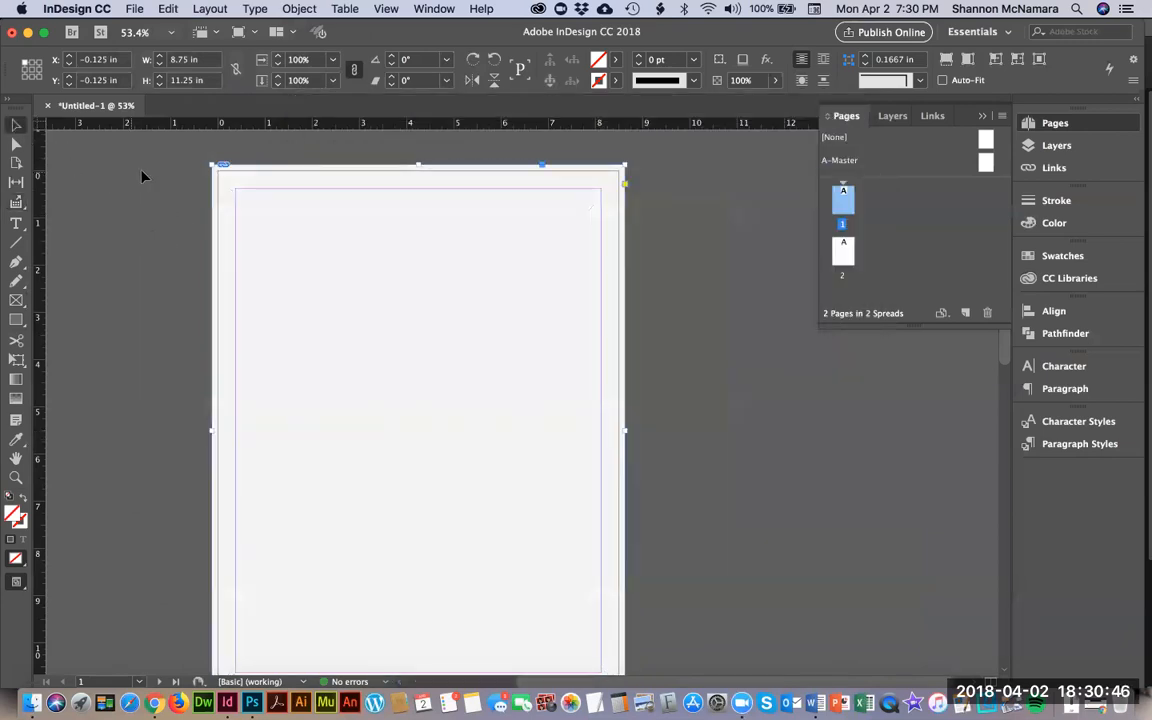
pyautogui.click(144, 177)
pyautogui.press('z')
pyautogui.moveTo(193, 154); pyautogui.dragTo(512, 309)
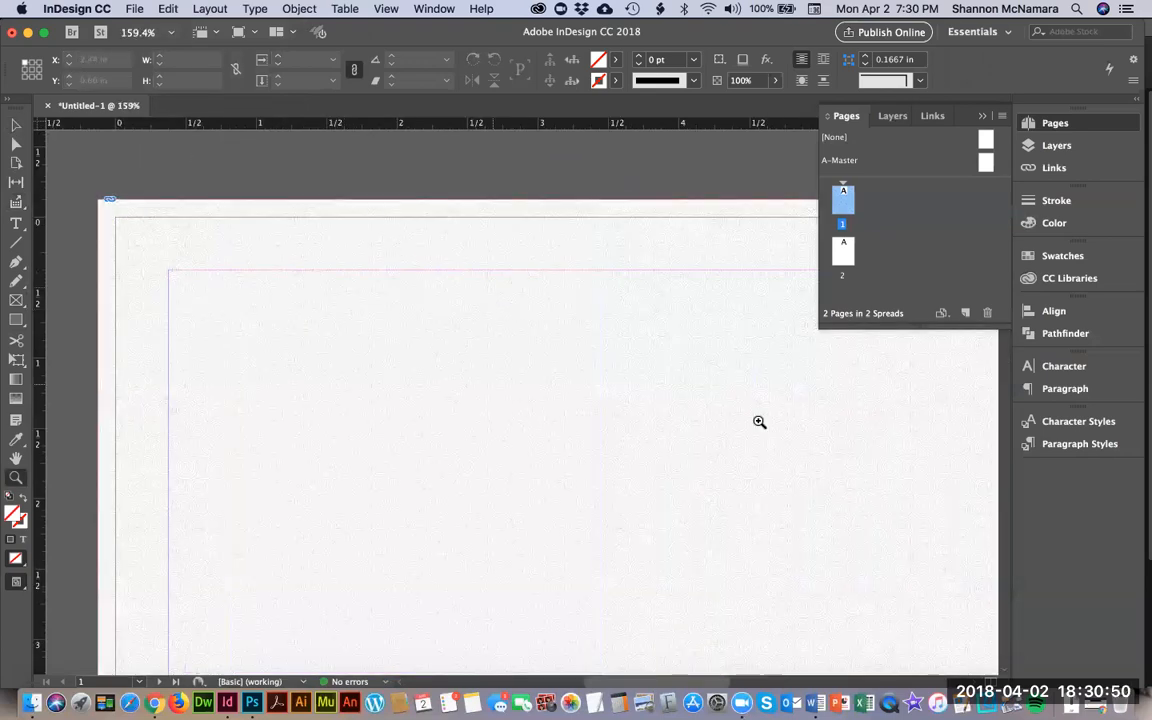
pyautogui.click(16, 124)
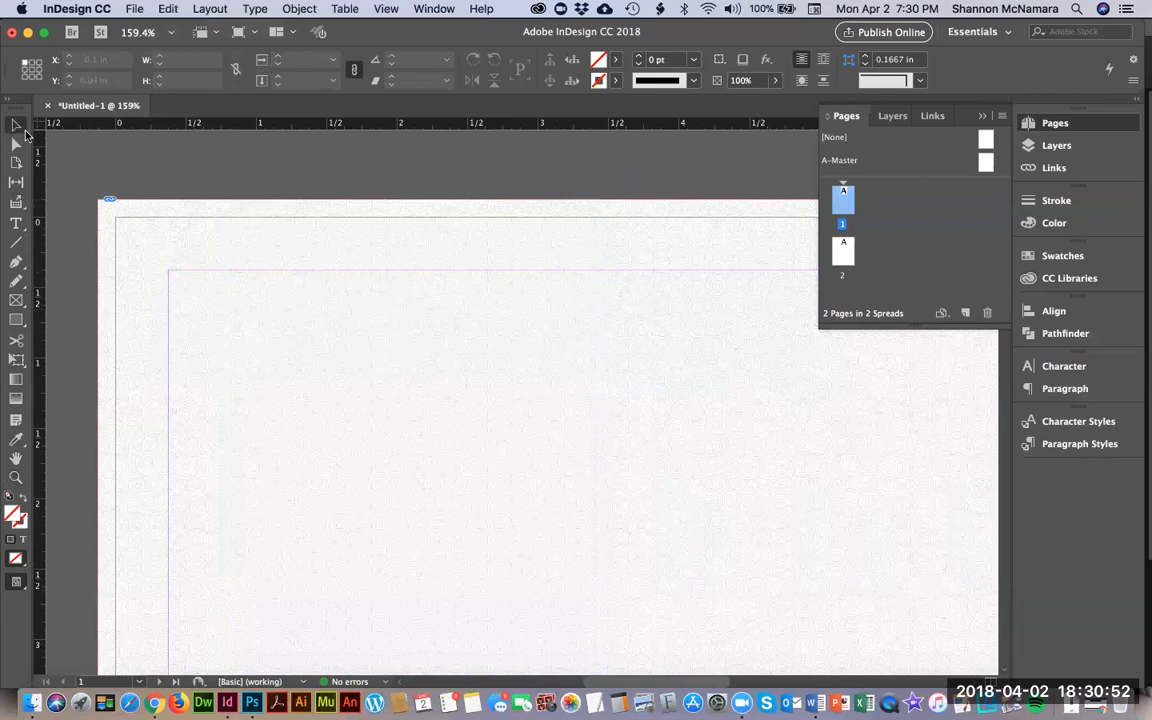
pyautogui.press('super+0')
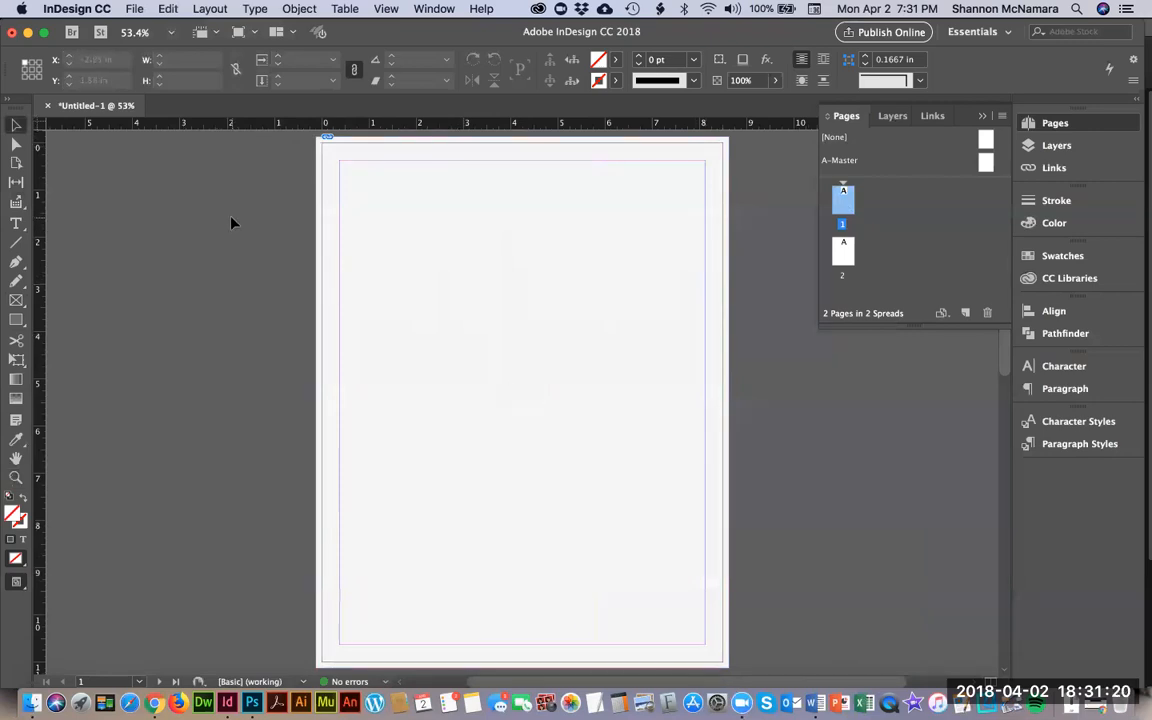
# Step: Start placing another image and expand the Art2 and Art subfolders of the poster folder in MY ASSIGNMENT
pyautogui.press('super+d')
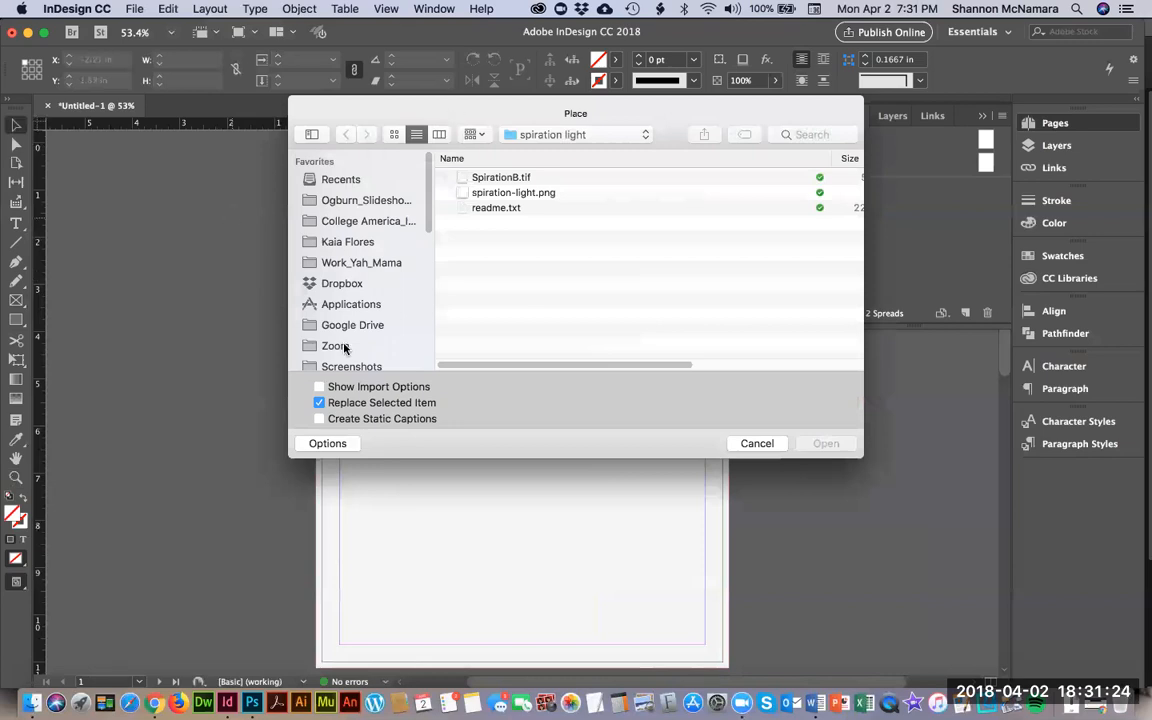
pyautogui.click(540, 135)
pyautogui.click(545, 151)
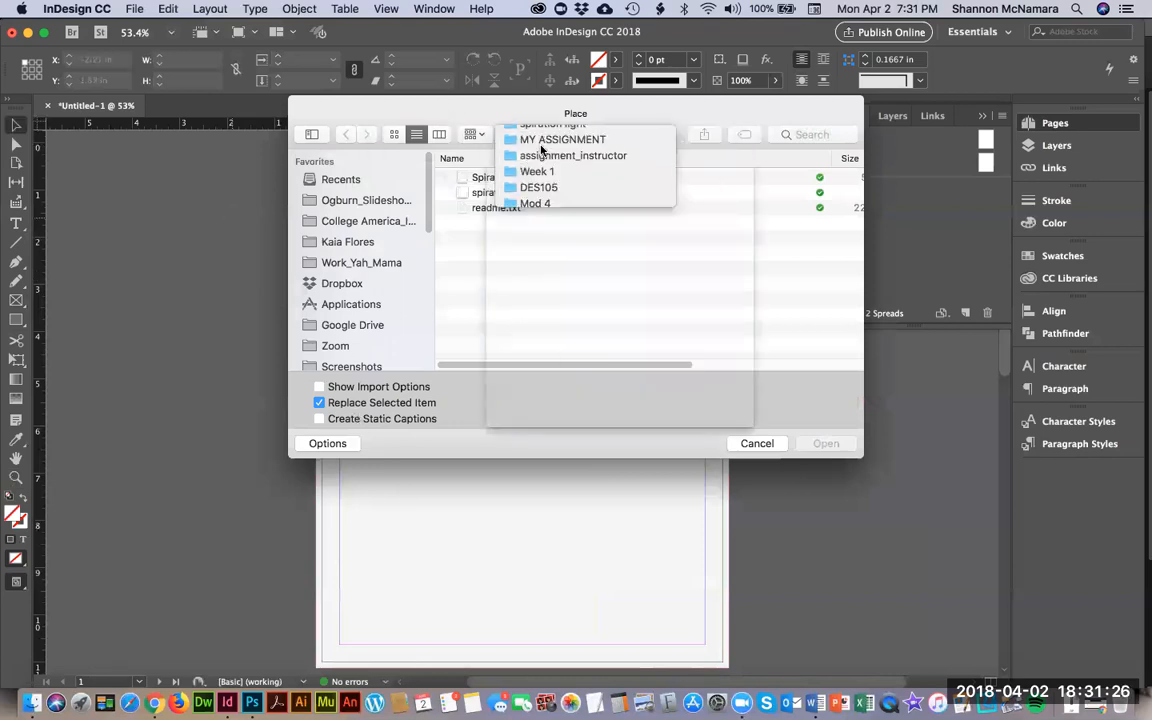
pyautogui.click(445, 254)
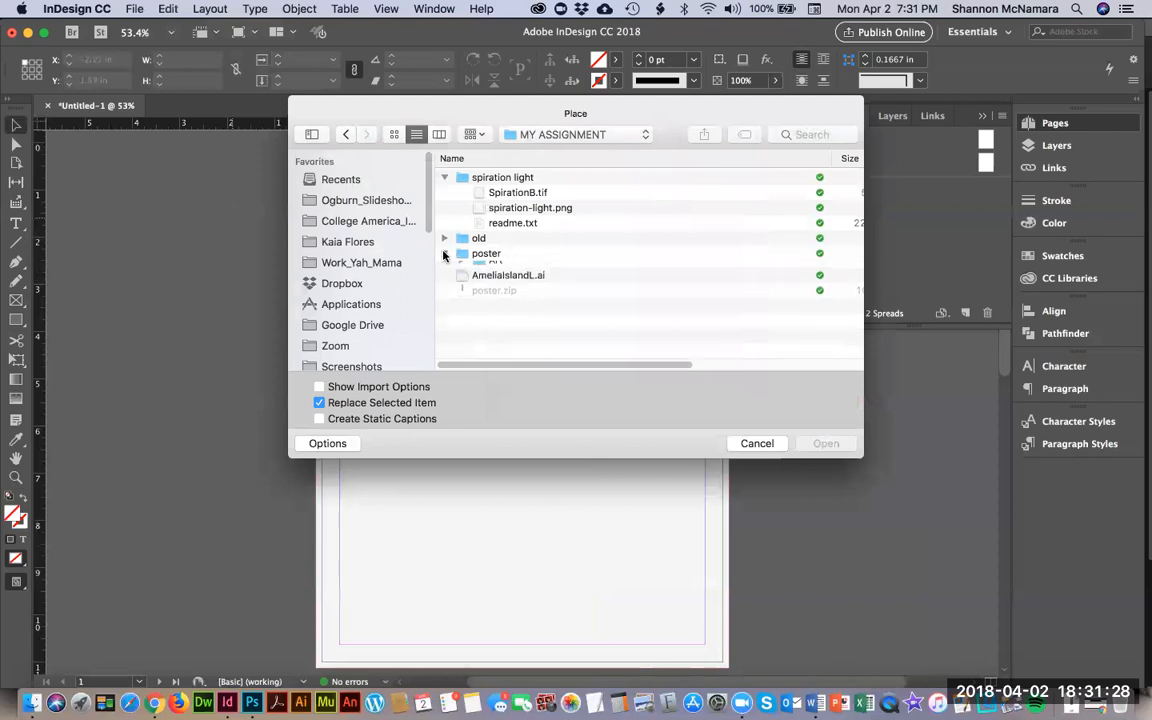
pyautogui.click(461, 269)
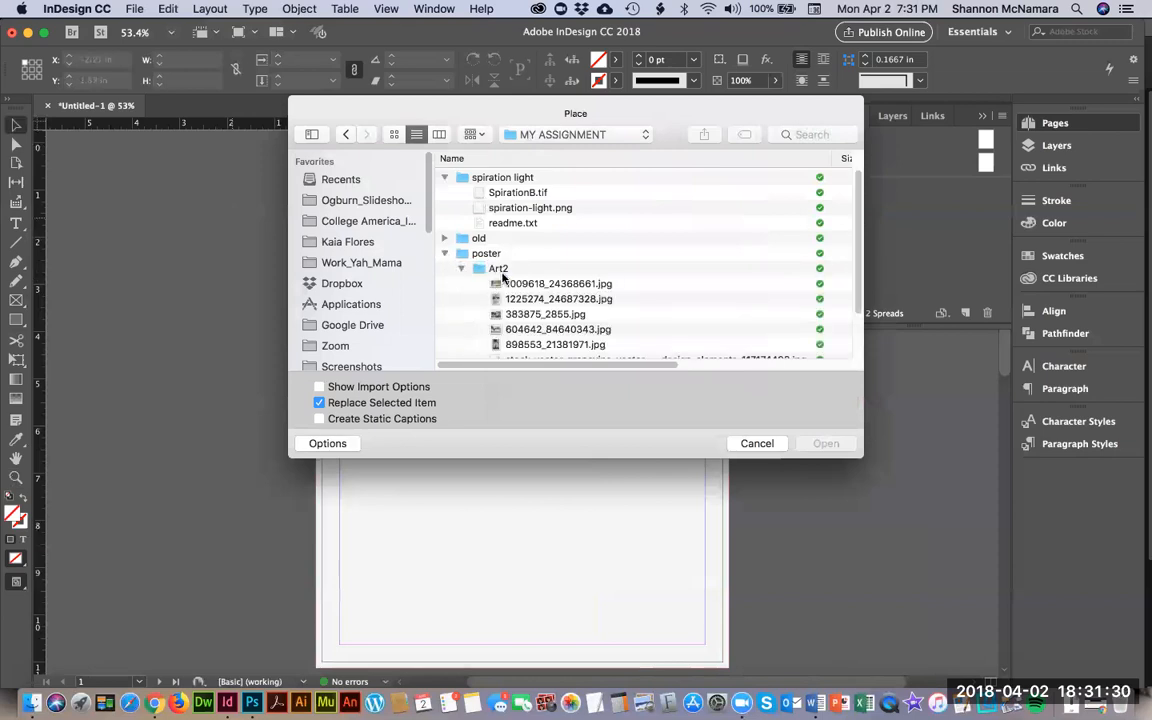
pyautogui.scroll(-3, 456, 275)
pyautogui.click(461, 320)
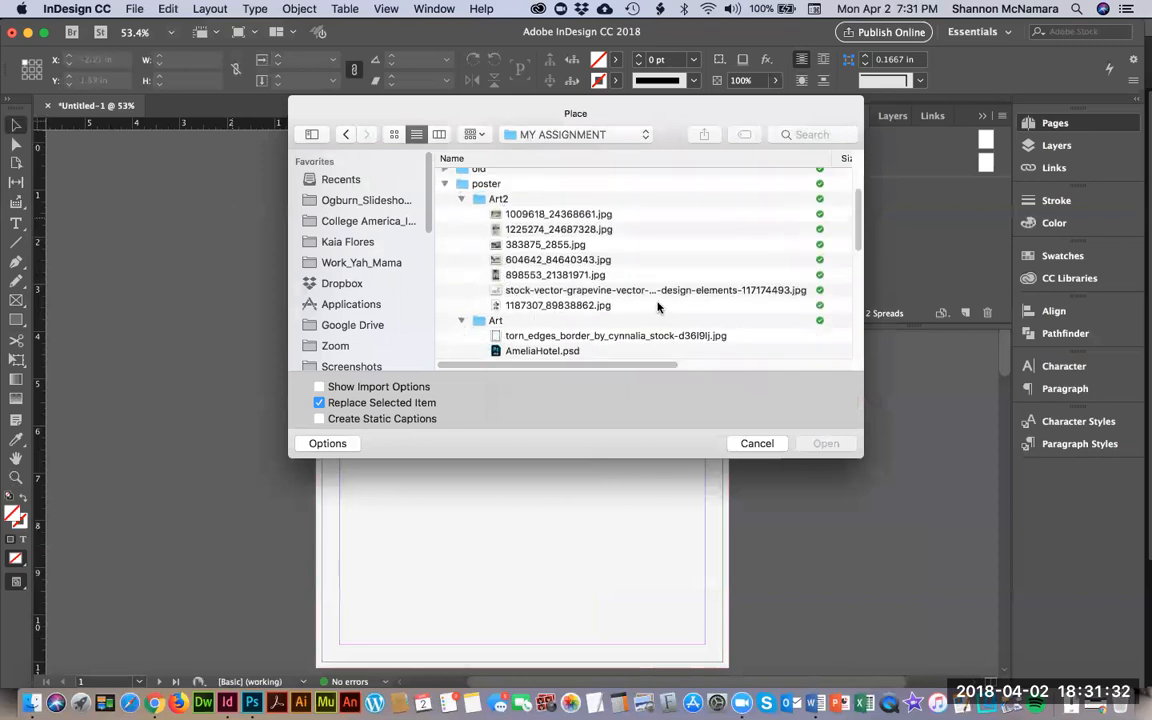
pyautogui.scroll(-4, 620, 280)
pyautogui.scroll(-3, 587, 208)
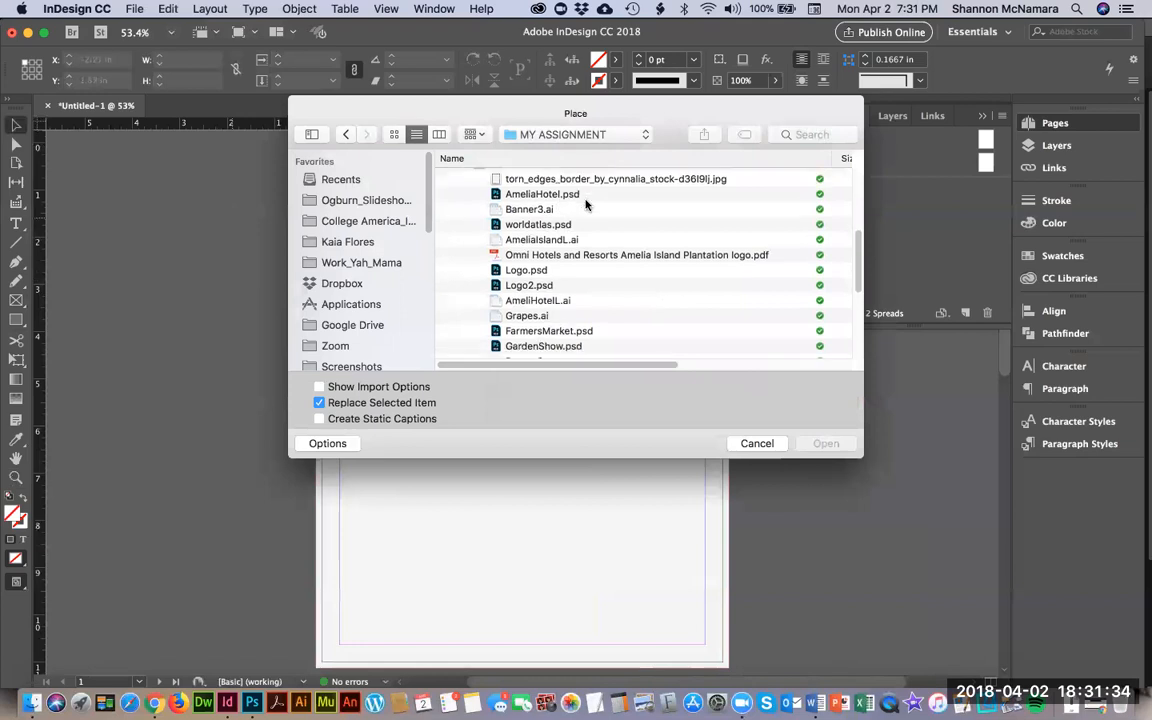
pyautogui.scroll(5, 587, 208)
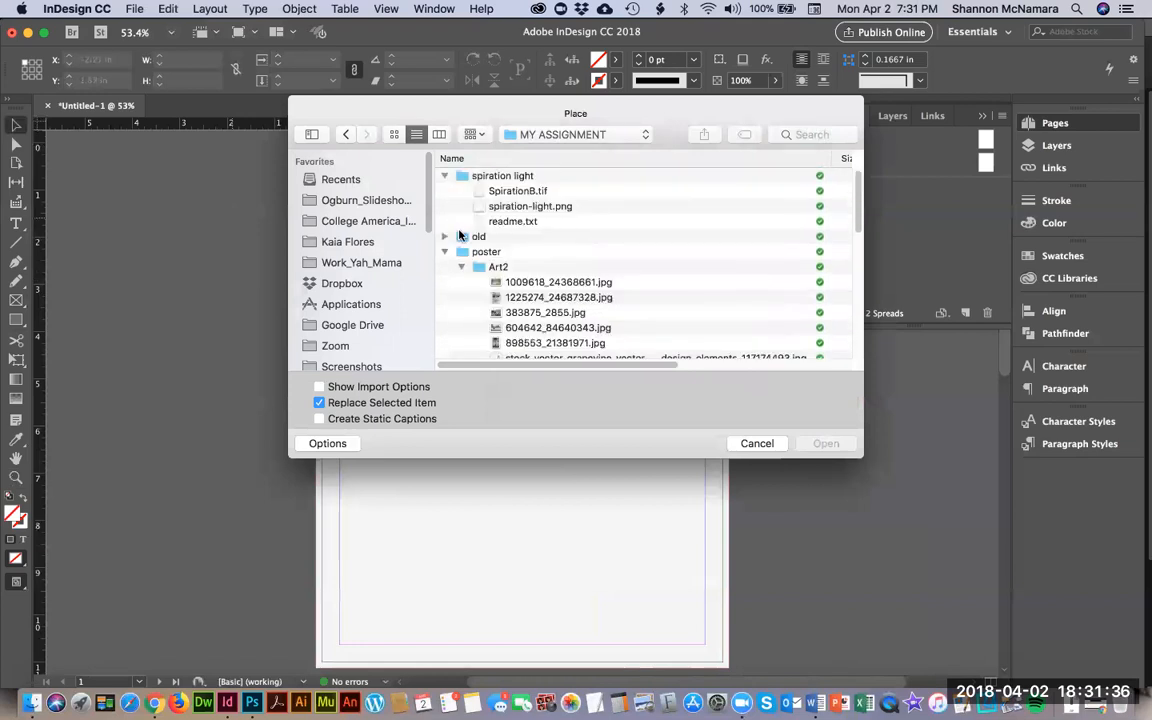
# Step: Preview the pictures in the Art2 and Art folders one after another, settling on 383875_2855.jpg
pyautogui.click(562, 283)
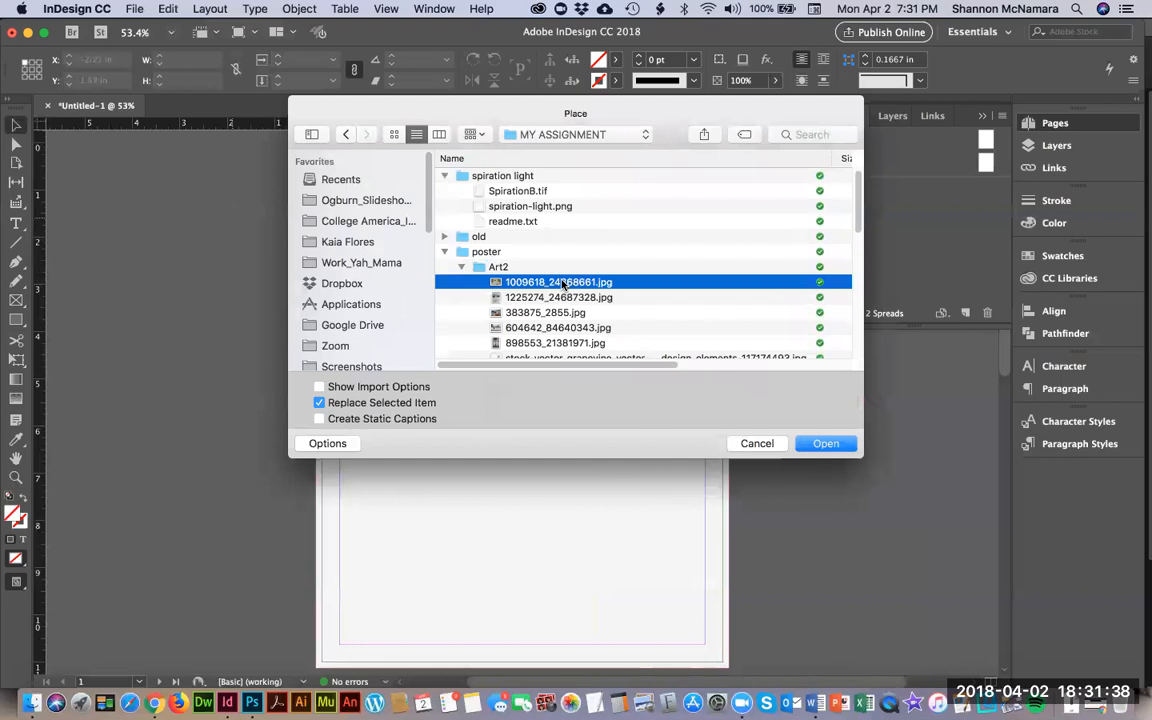
pyautogui.press('space')
pyautogui.press('Down')
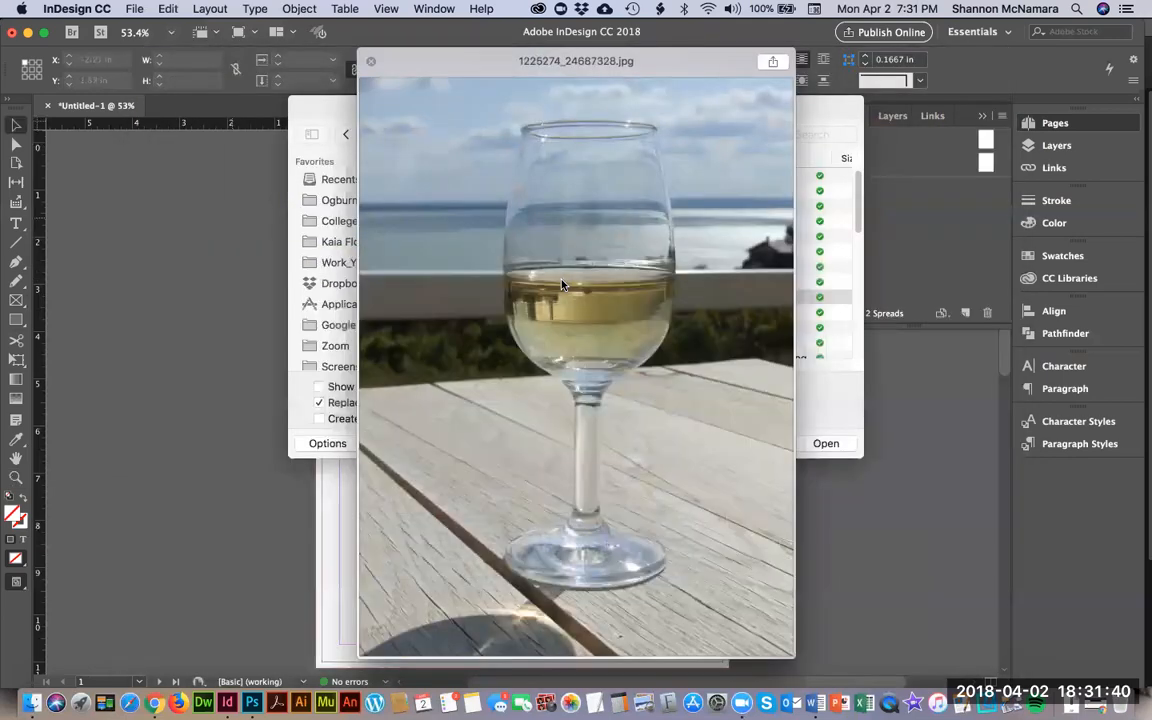
pyautogui.press('Down')
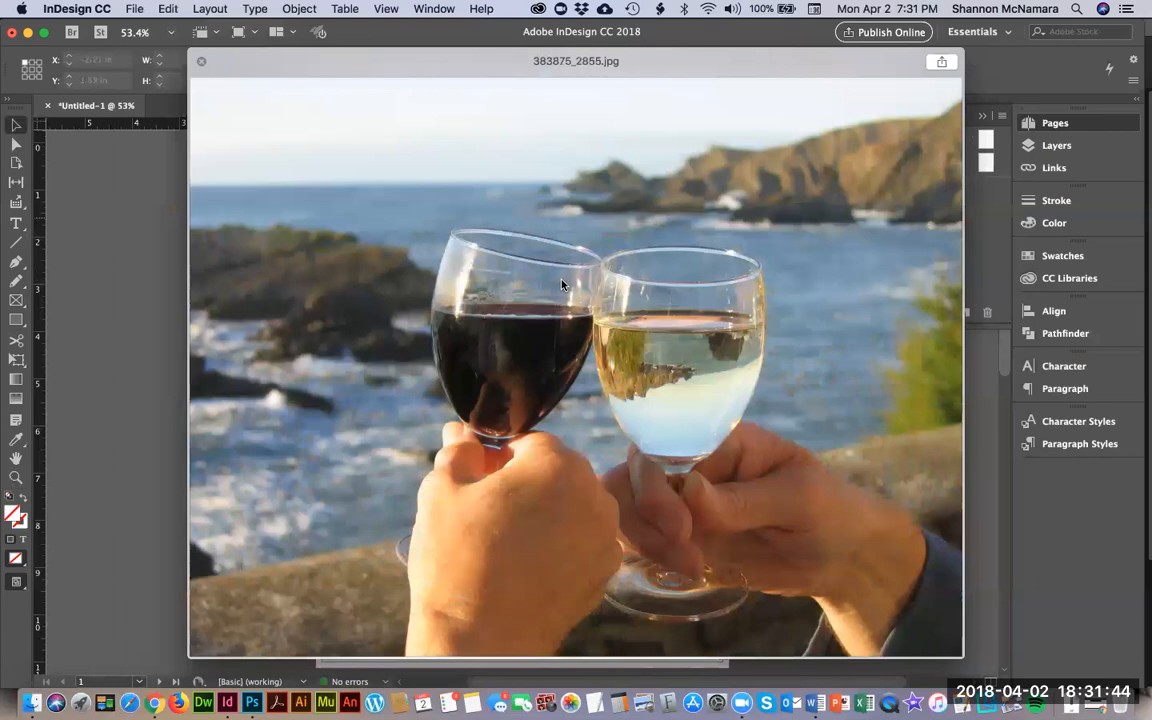
pyautogui.press('Down')
pyautogui.press('Down')
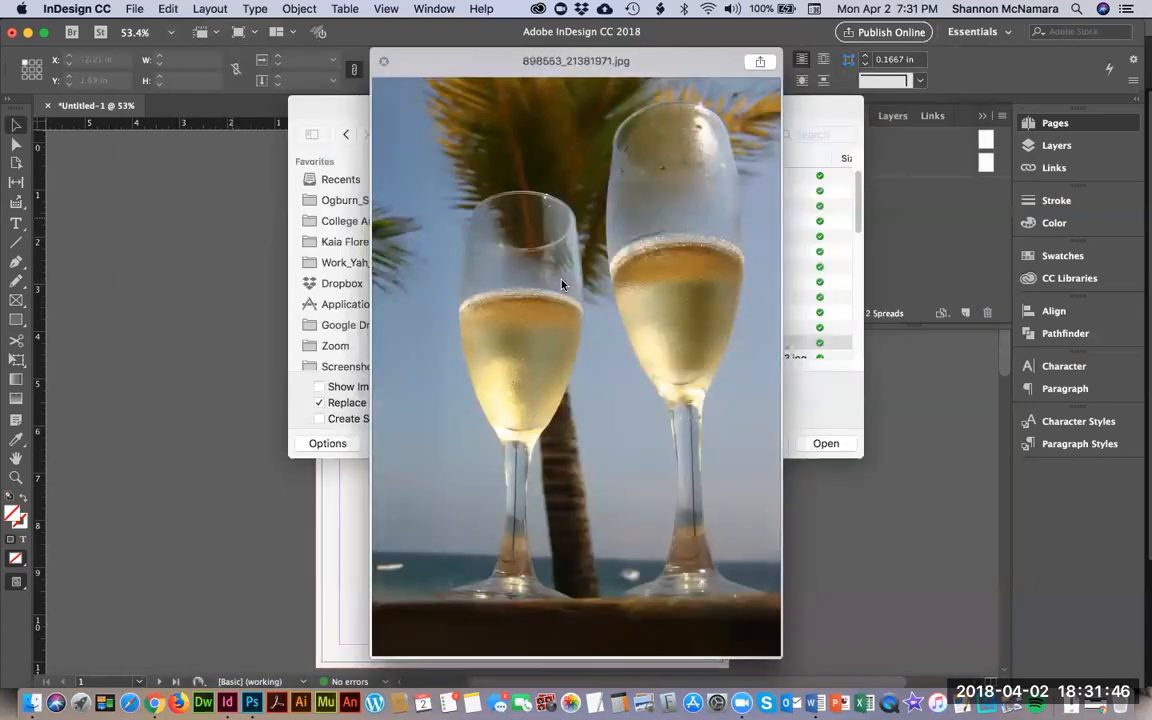
pyautogui.press('Down')
pyautogui.press('Down')
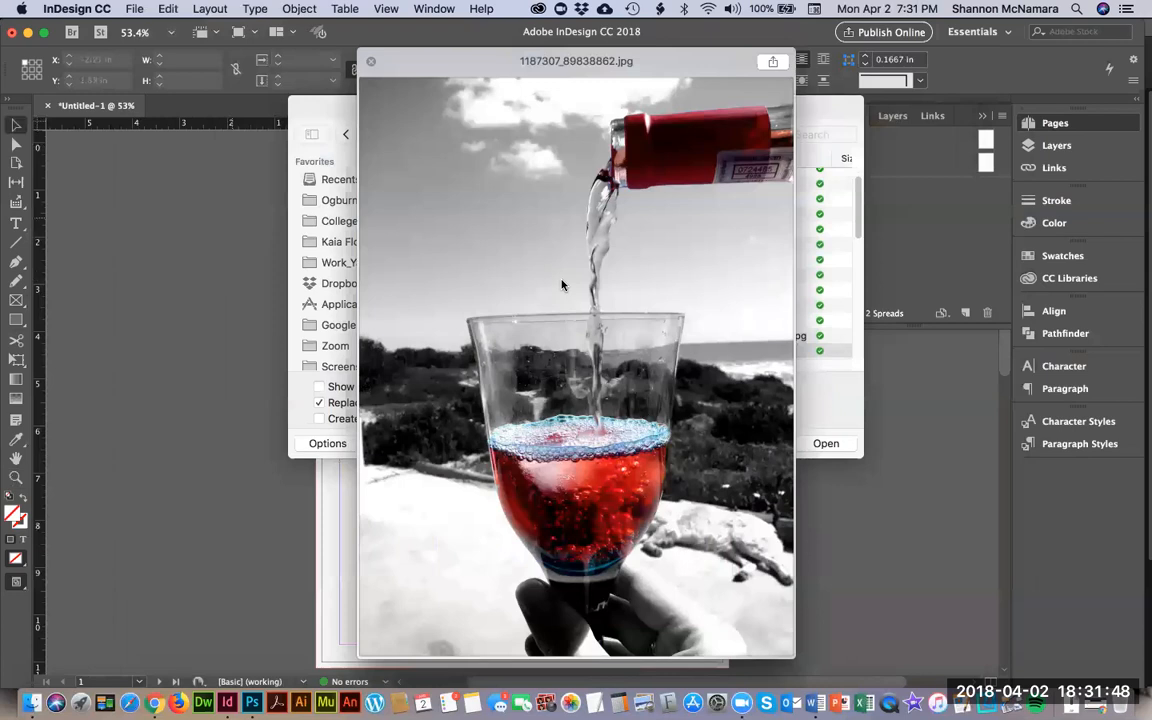
pyautogui.press('Down')
pyautogui.press('Down')
pyautogui.press('Down')
pyautogui.press('Down')
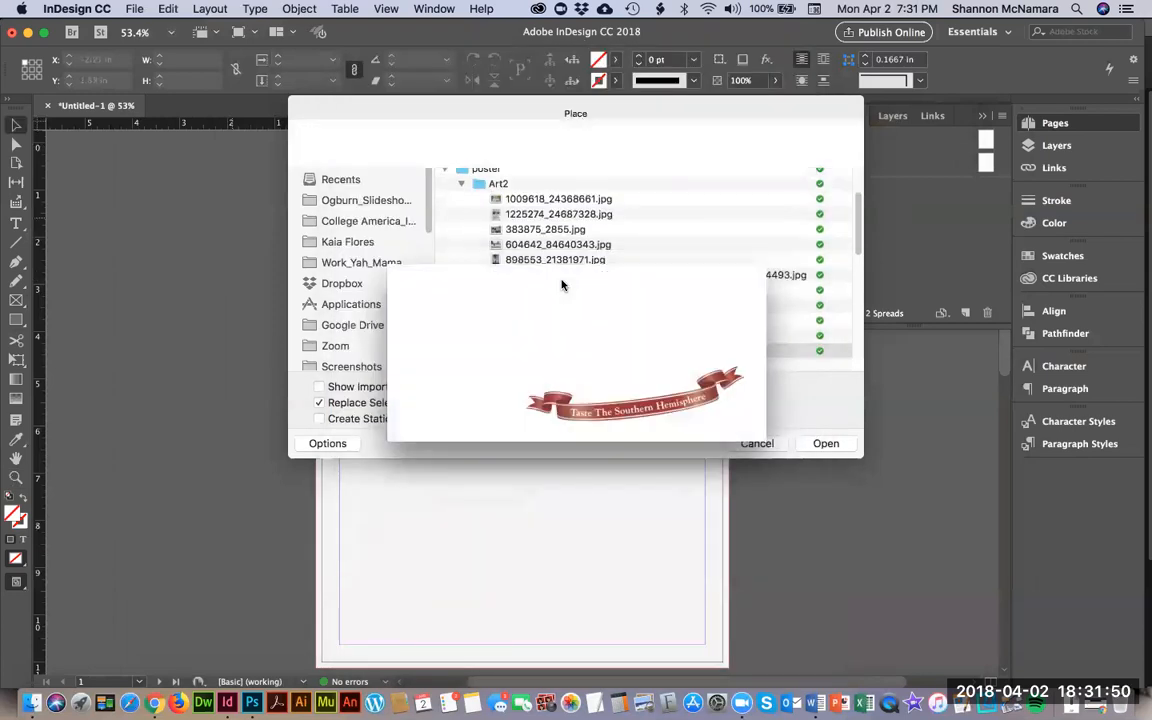
pyautogui.press('Down')
pyautogui.press('Down')
pyautogui.press('Down')
pyautogui.press('Down')
pyautogui.press('Down')
pyautogui.press('Down')
pyautogui.press('Up')
pyautogui.press('Up')
pyautogui.press('Up')
pyautogui.press('Up')
pyautogui.press('Up')
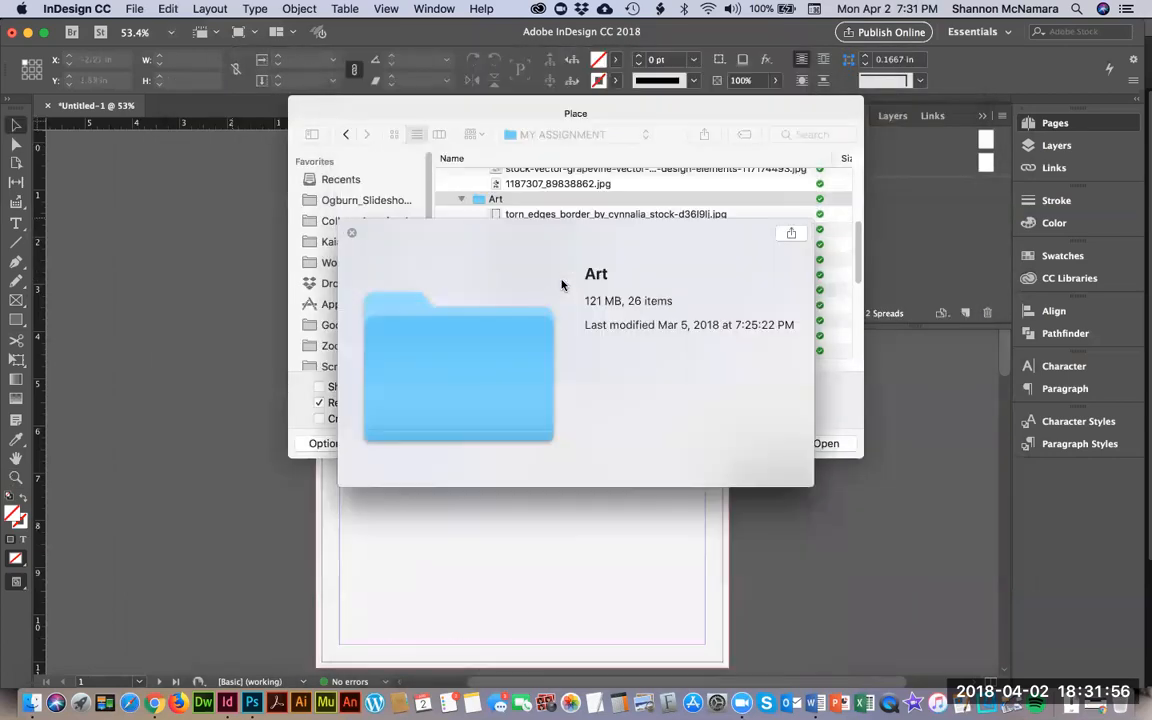
pyautogui.press('Up')
pyautogui.press('Up')
pyautogui.press('Up')
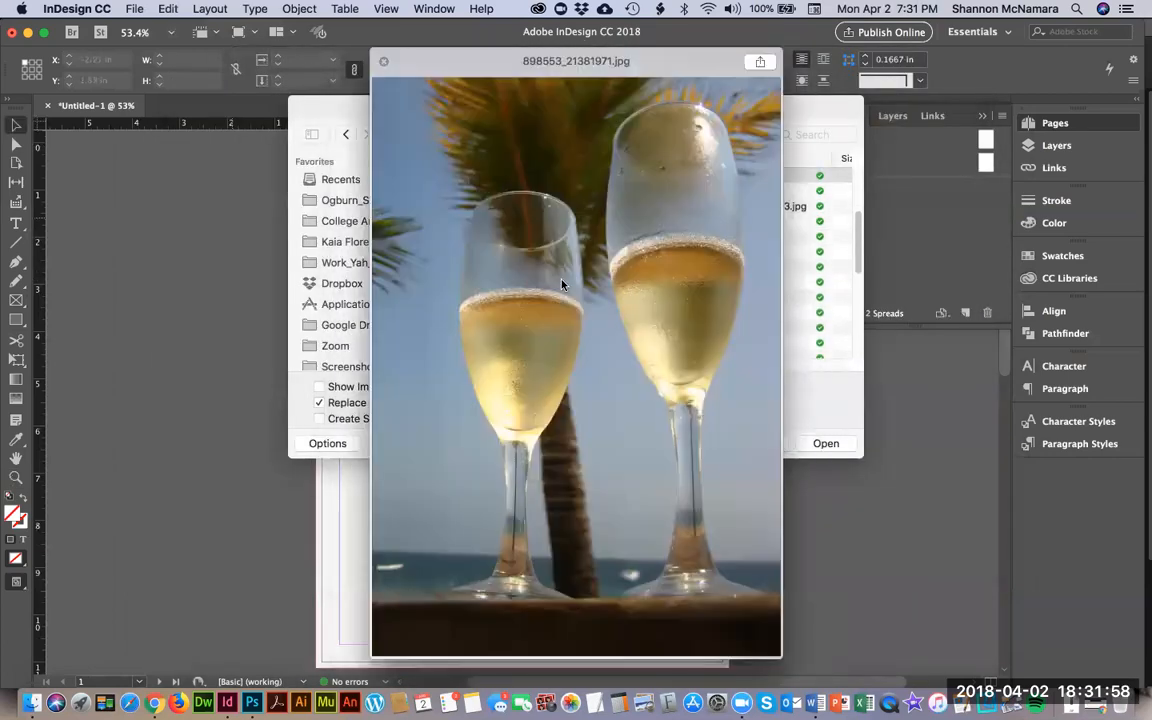
pyautogui.press('Up')
pyautogui.press('Up')
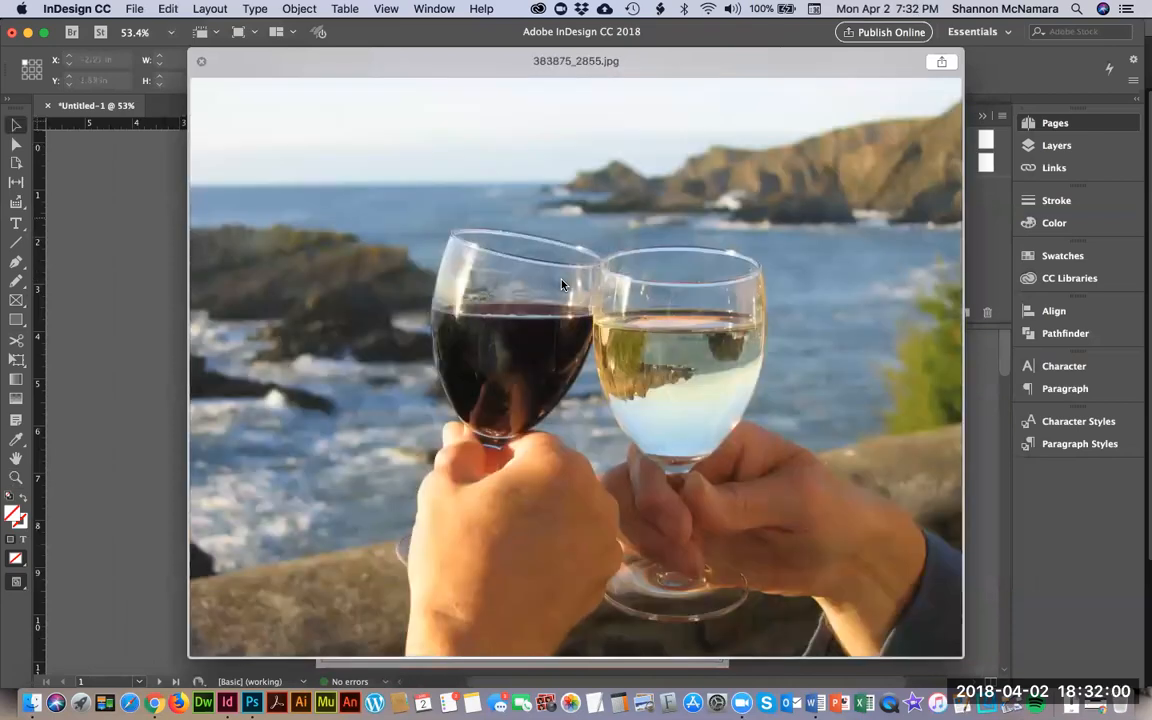
pyautogui.press('space')
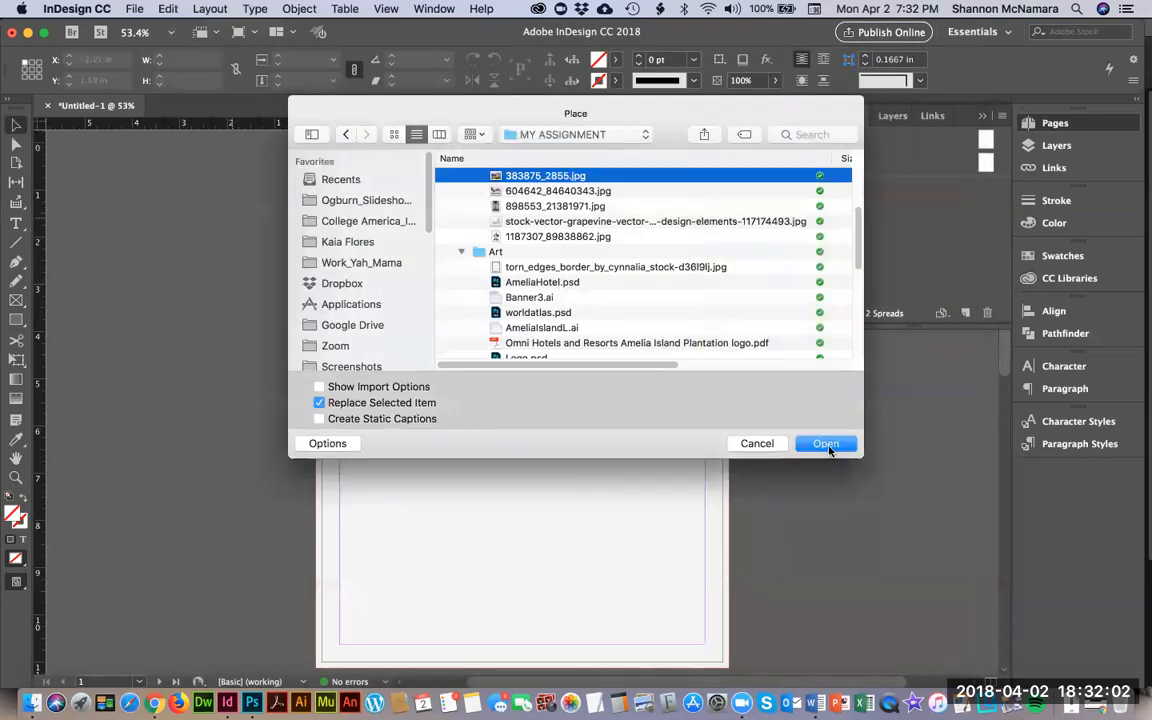
# Step: Place 383875_2855.jpg across the left edge of page 1 at about 6.34 by 4.75 in, and deselect it
pyautogui.click(827, 446)
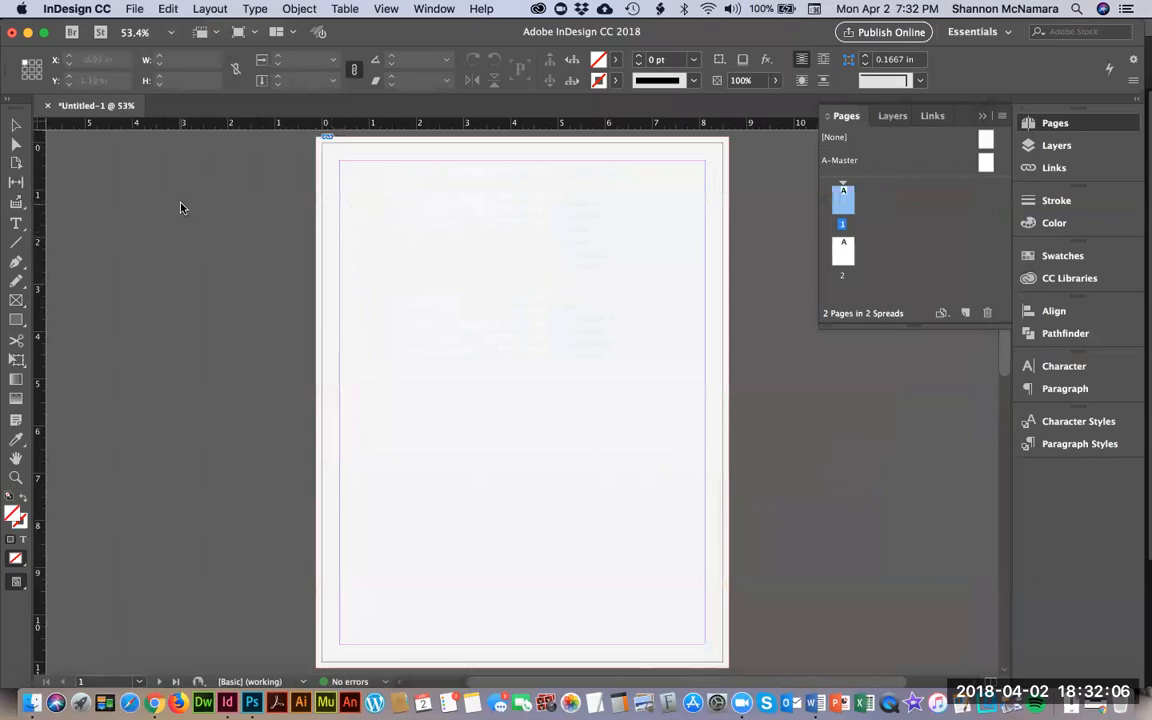
pyautogui.moveTo(232, 177); pyautogui.dragTo(530, 399)
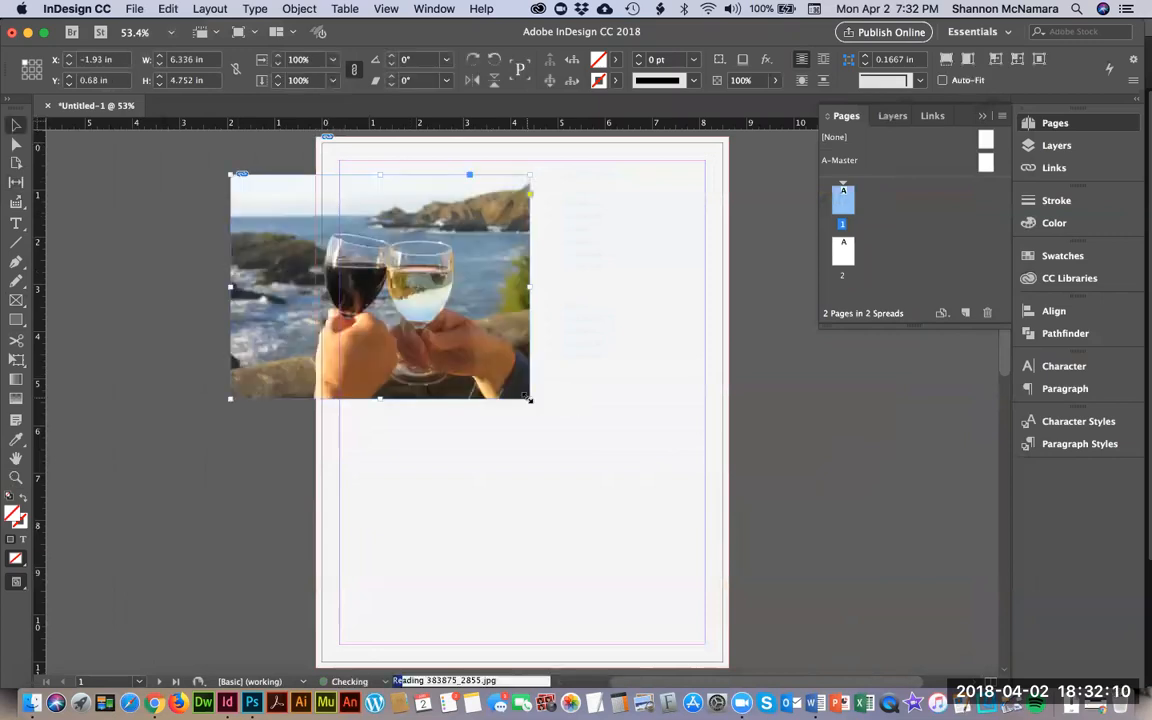
pyautogui.click(165, 214)
# Step: Select the wine-glass photo with the Selection tool, deselect it, and select it with the Direct Selection tool
pyautogui.click(265, 201)
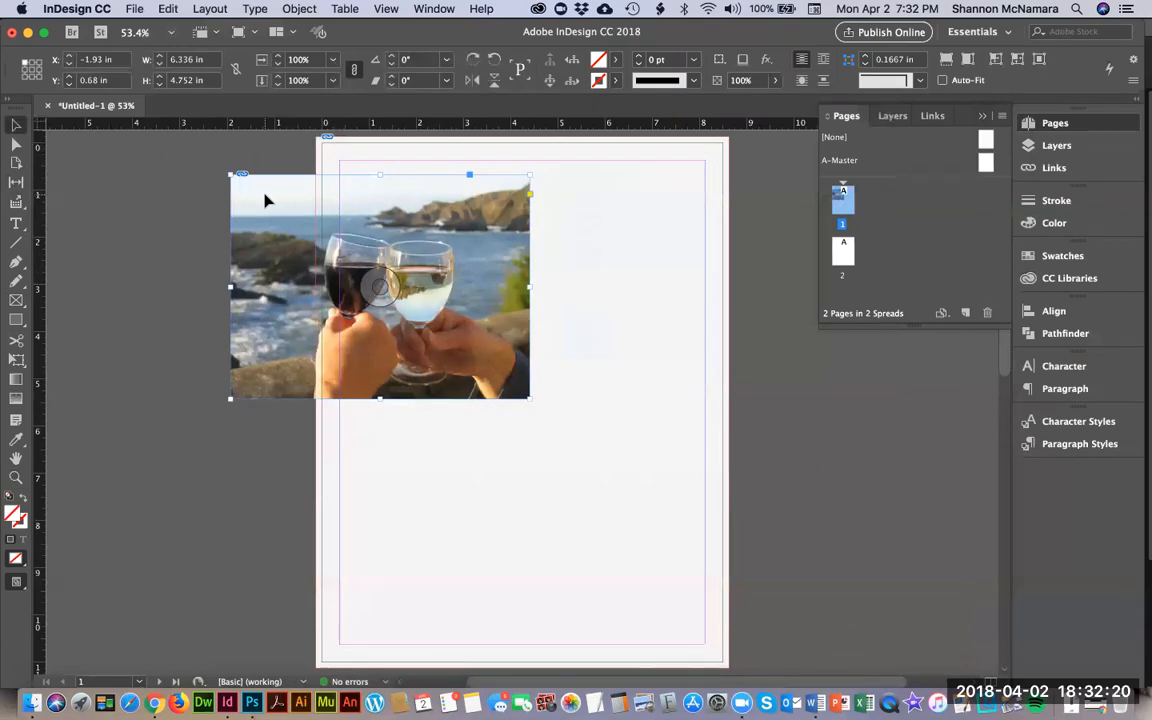
pyautogui.click(185, 240)
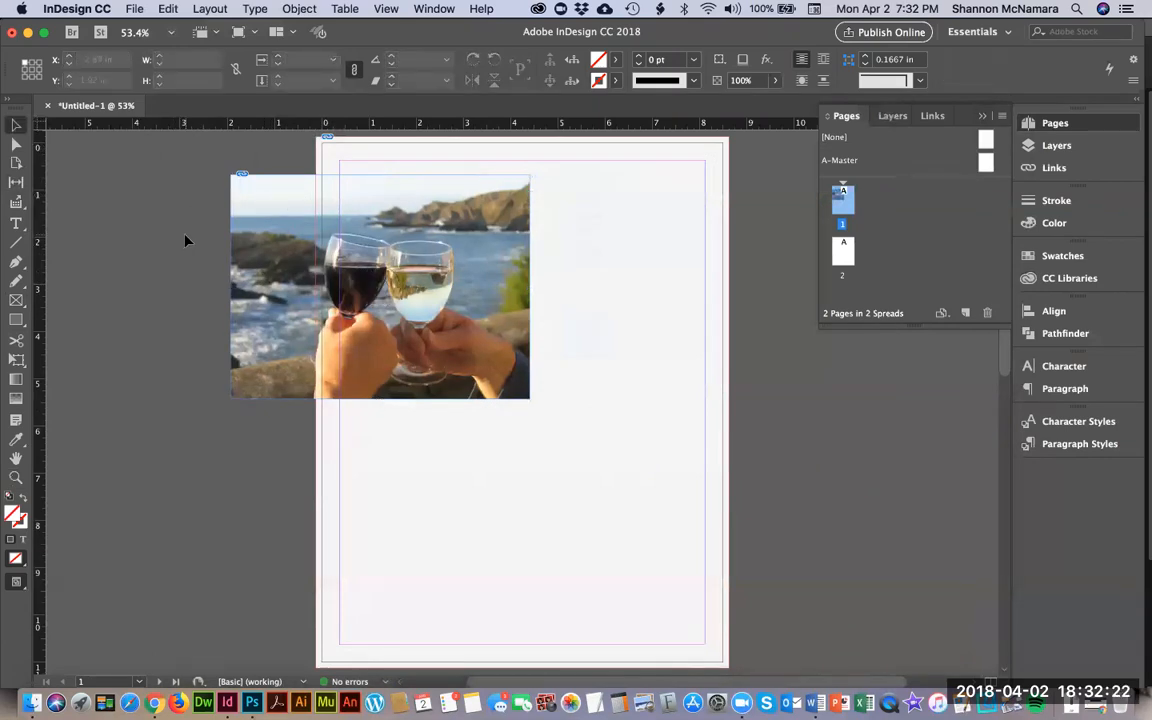
pyautogui.click(16, 146)
pyautogui.click(283, 231)
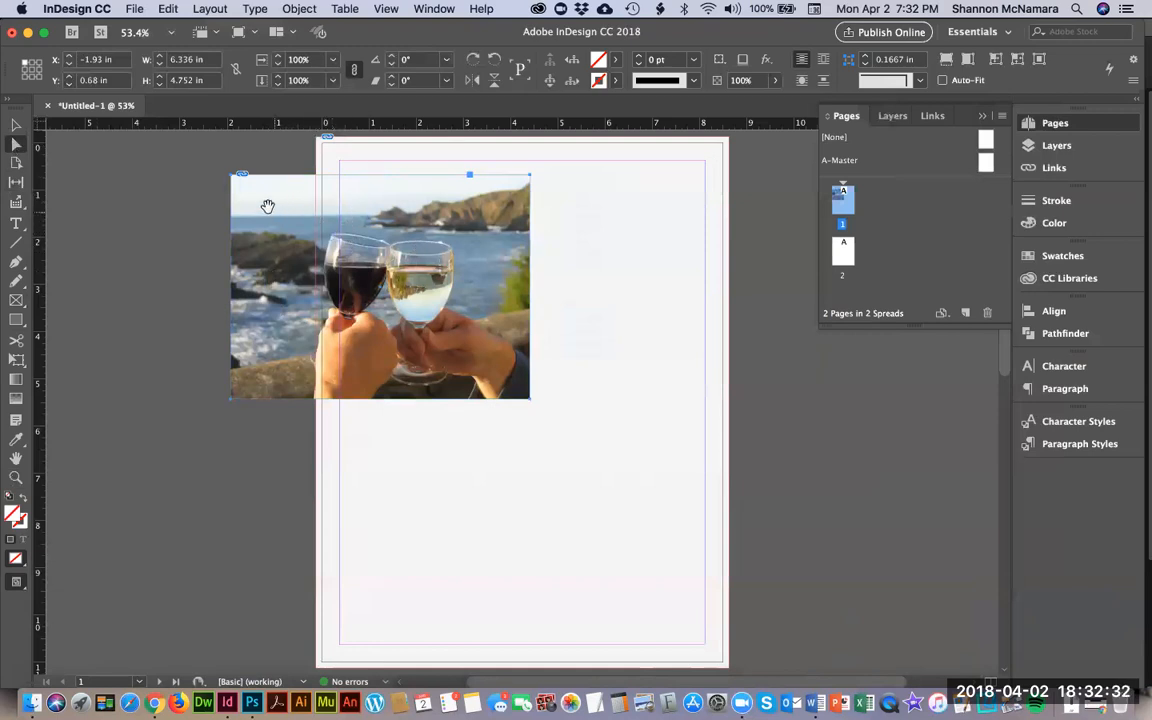
# Step: Move the wine-glass photo to the page's upper-left bleed corner, at X -0.125 in and Y -0.125 in
pyautogui.click(277, 207)
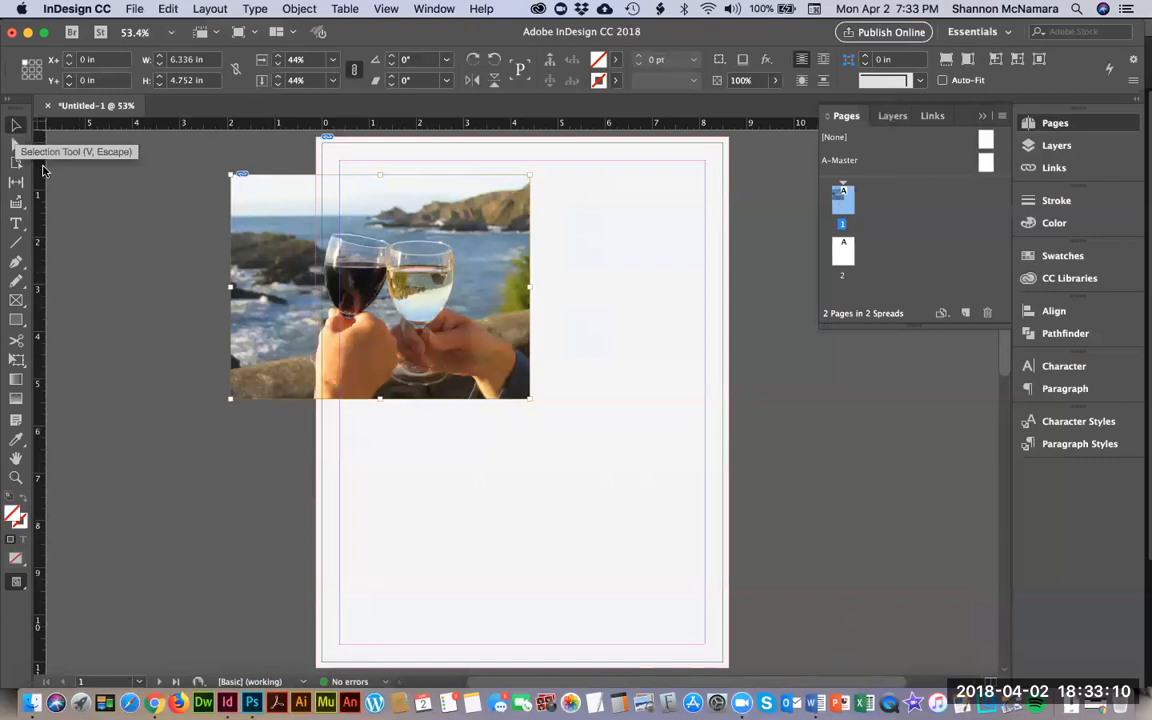
pyautogui.click(111, 161)
pyautogui.moveTo(257, 198); pyautogui.dragTo(341, 166)
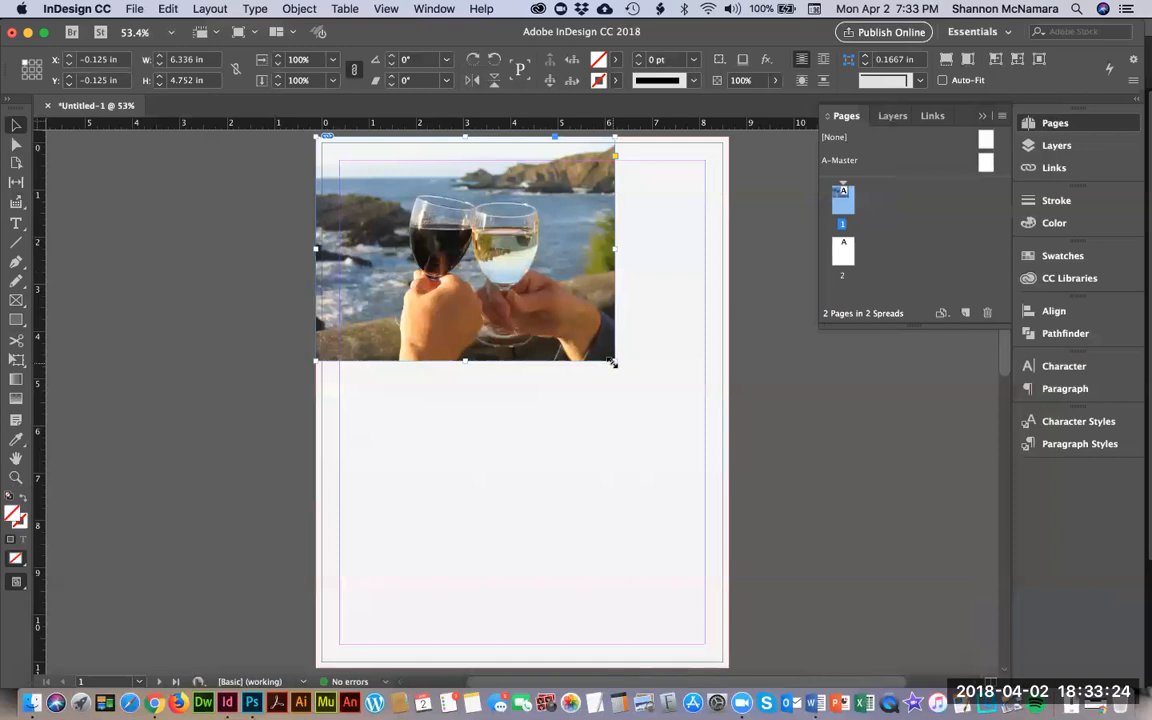
# Step: Enlarge the photo with the Free Transform tool across the full bleed width, to about 8.775 in wide and 7.445 in high
pyautogui.moveTo(614, 362); pyautogui.dragTo(728, 440)
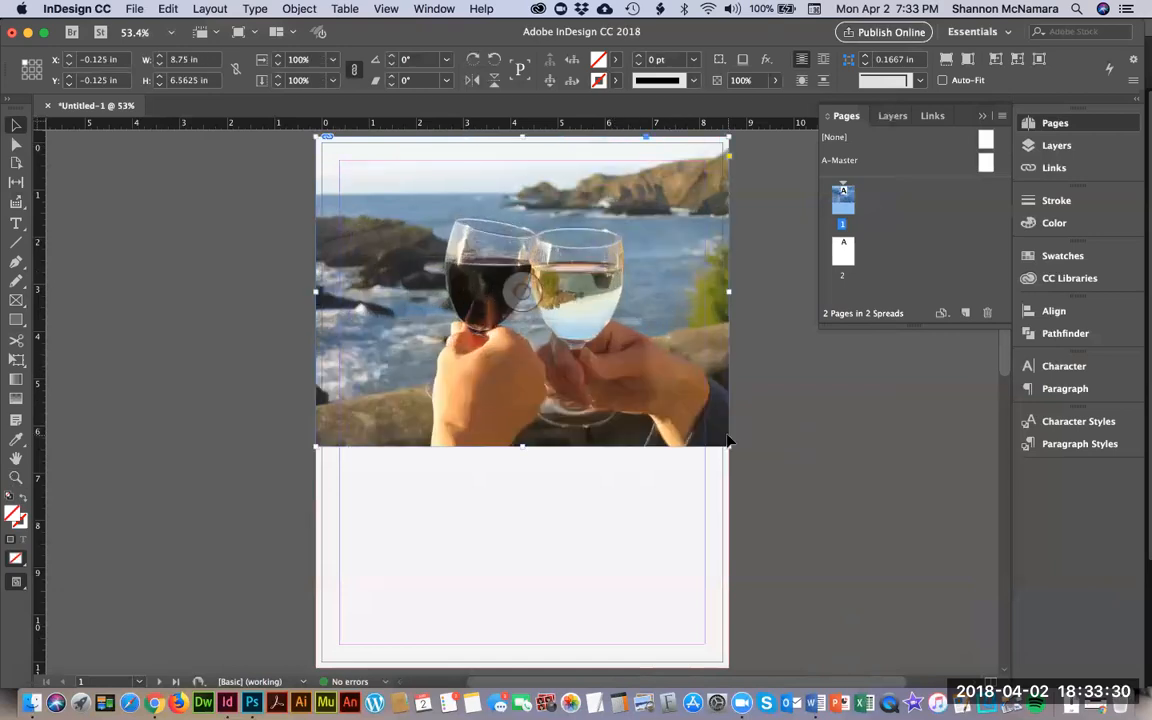
pyautogui.press('super+z')
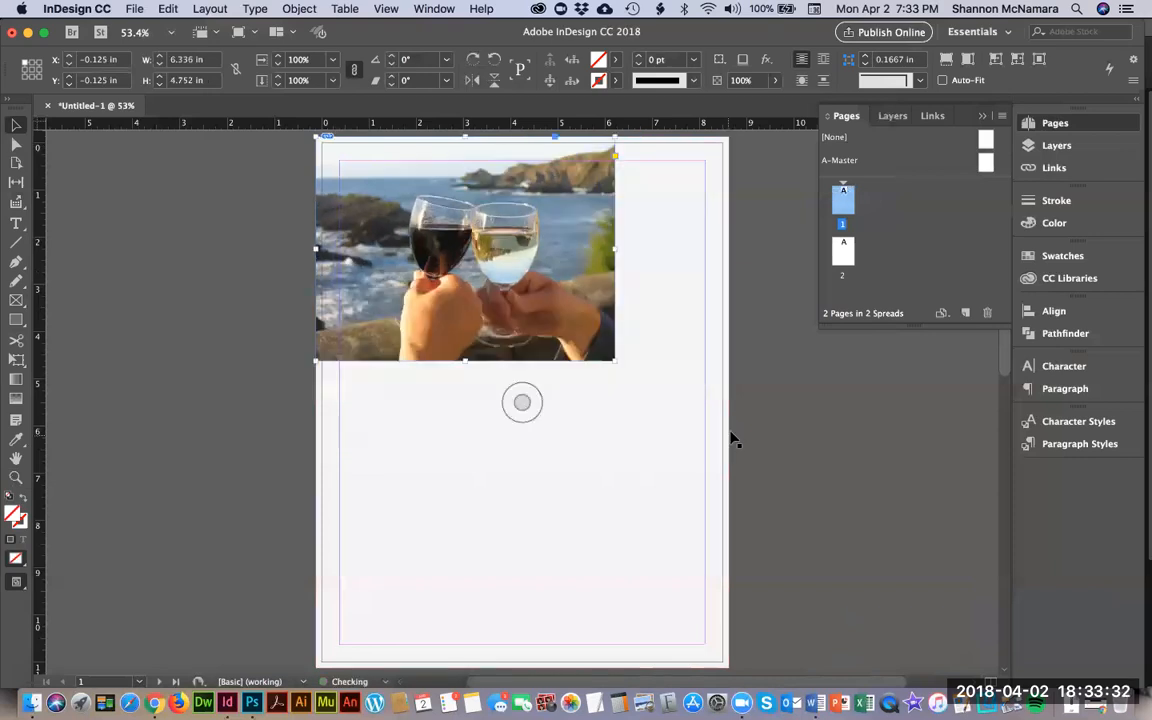
pyautogui.click(17, 362)
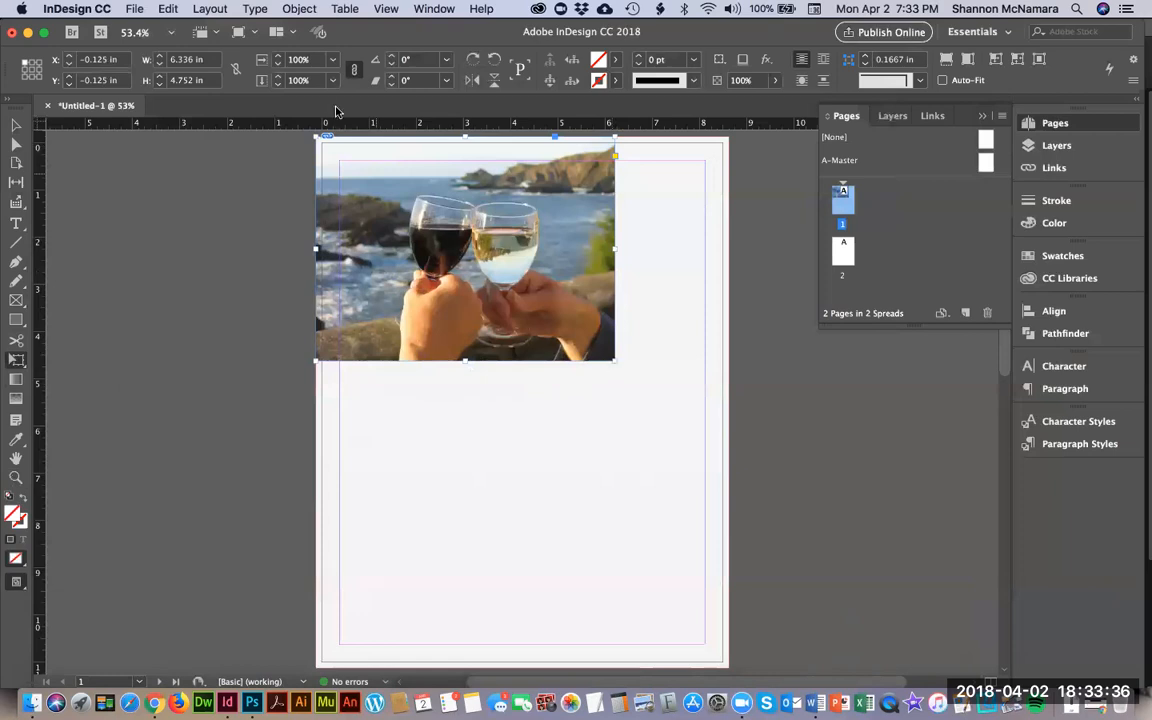
pyautogui.moveTo(613, 363); pyautogui.dragTo(728, 487)
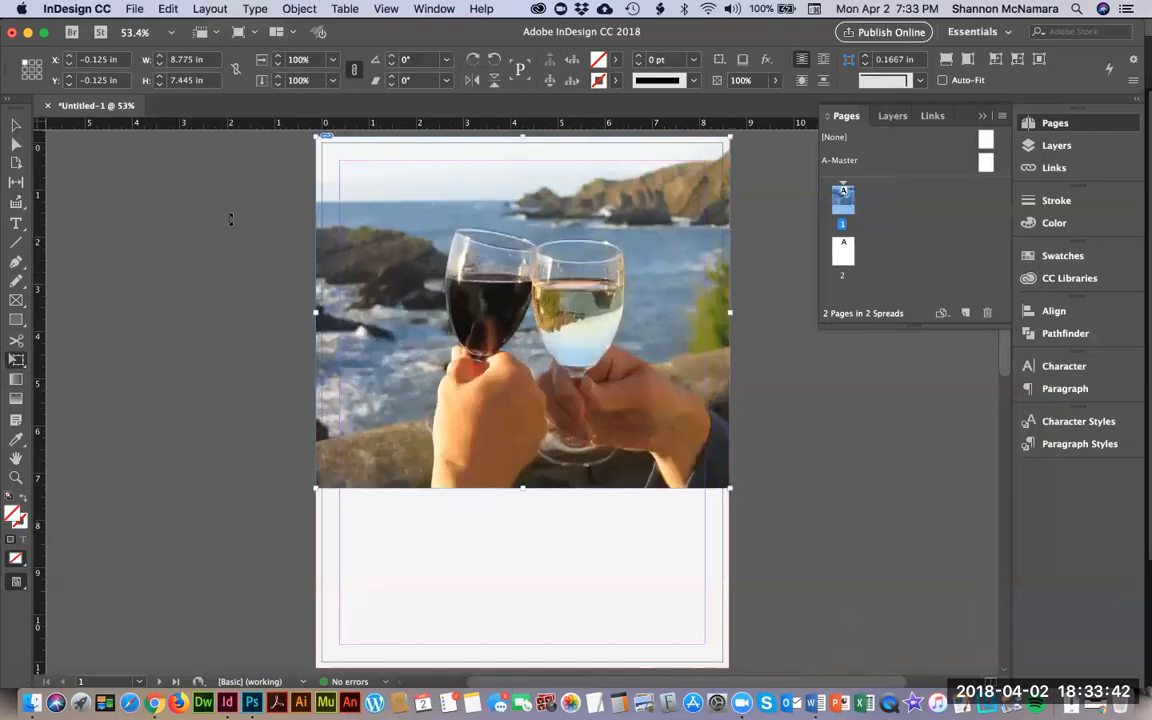
# Step: Set both the horizontal and vertical scale of the image inside the frame to 60%
pyautogui.click(16, 145)
pyautogui.click(374, 168)
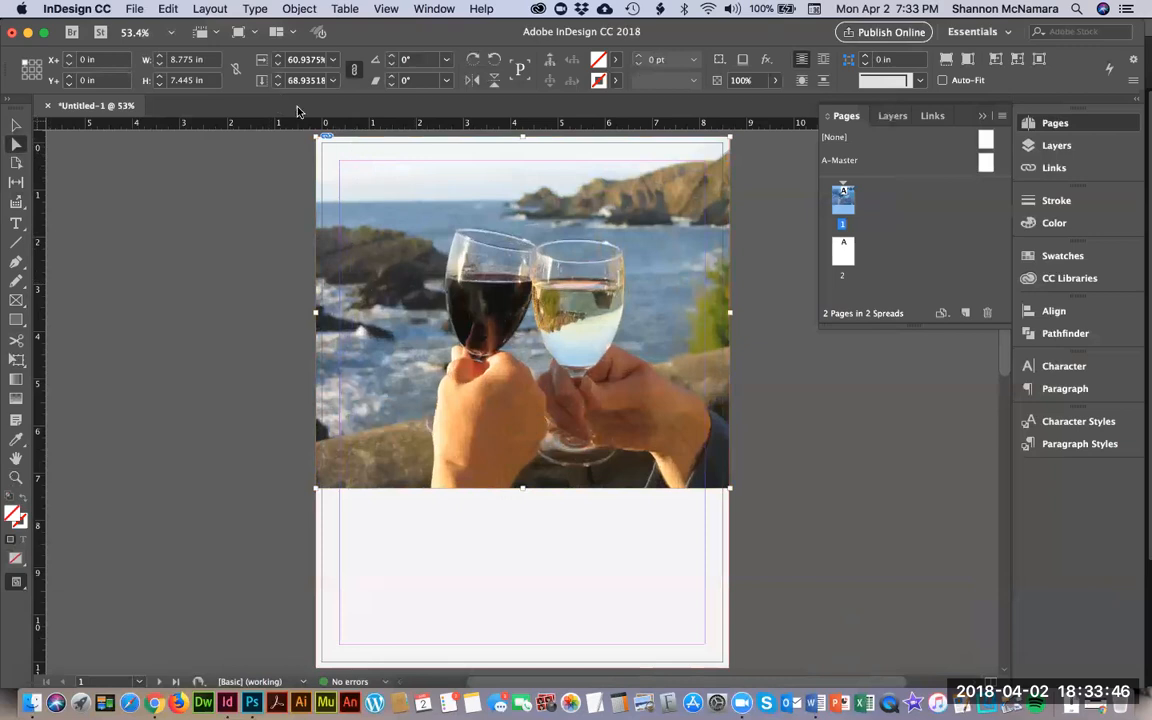
pyautogui.click(352, 70)
pyautogui.click(293, 60)
pyautogui.doubleClick(293, 60)
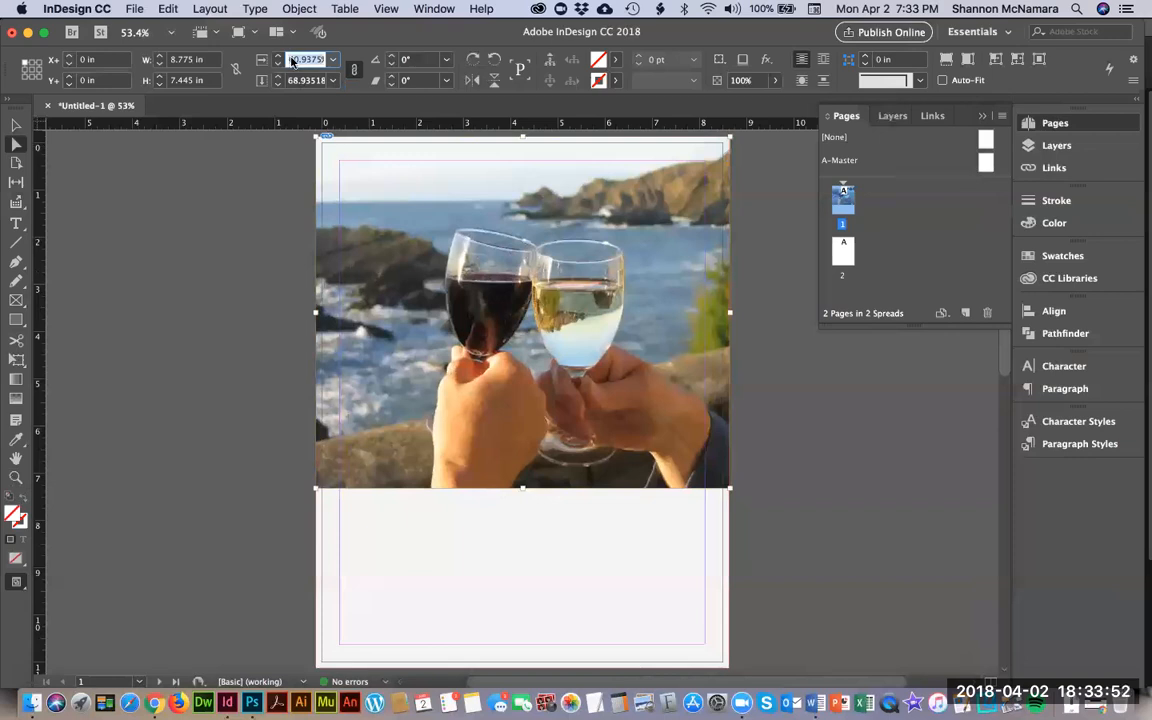
pyautogui.write('60')
pyautogui.press('Tab')
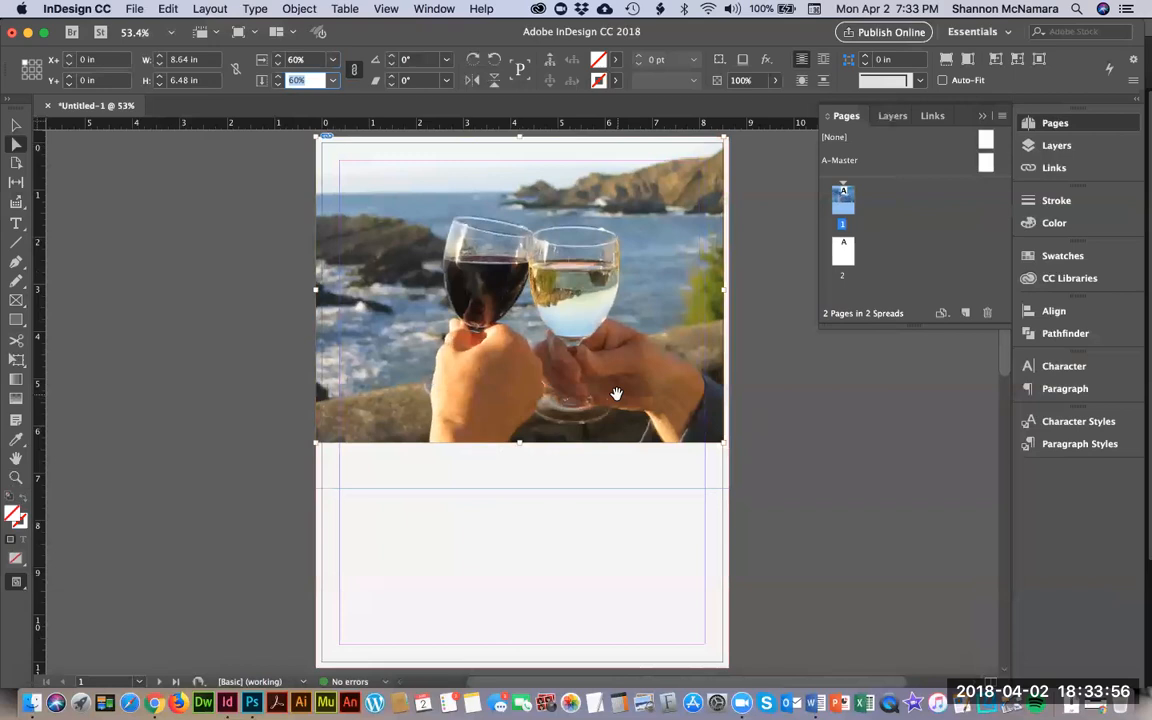
# Step: Fit the image content proportionally to its frame
pyautogui.click(764, 426)
pyautogui.click(15, 126)
pyautogui.click(523, 312)
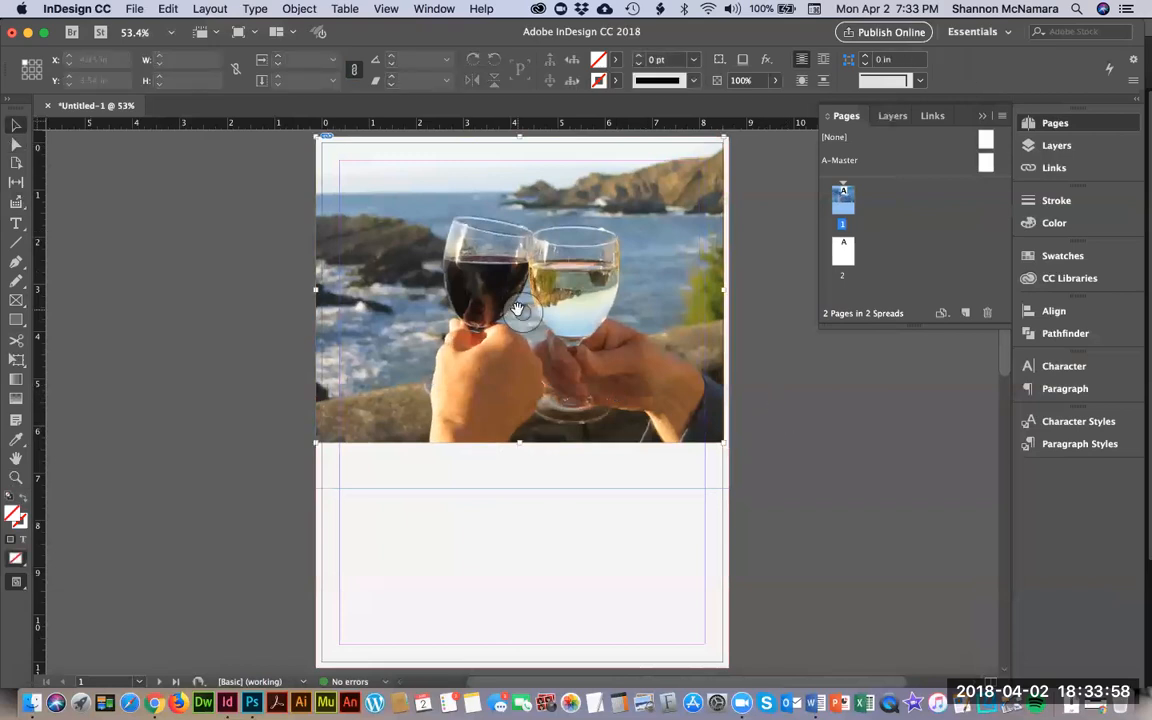
pyautogui.click(15, 145)
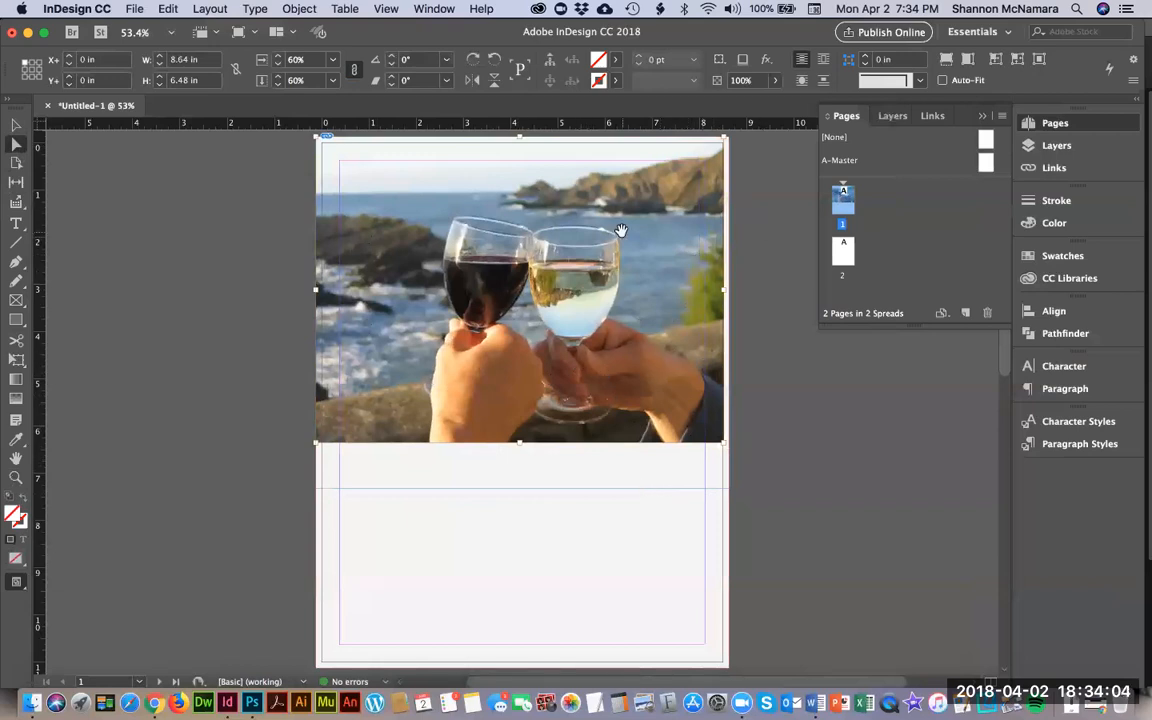
pyautogui.click(166, 9)
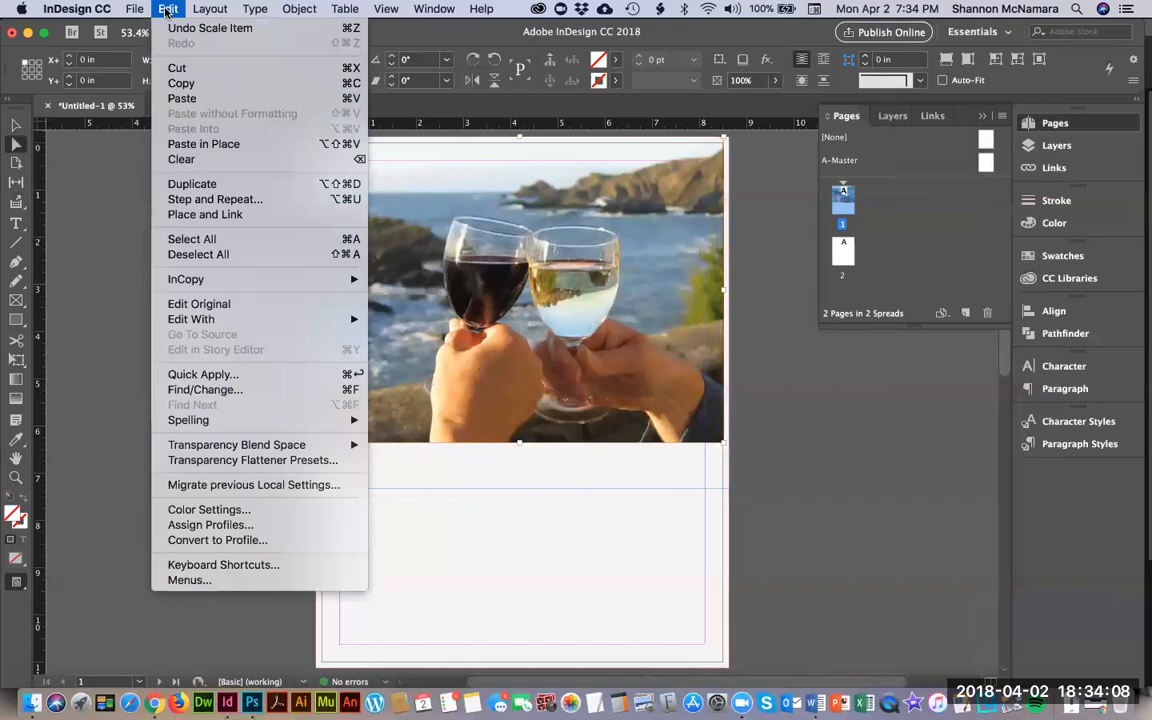
pyautogui.moveTo(298, 9)
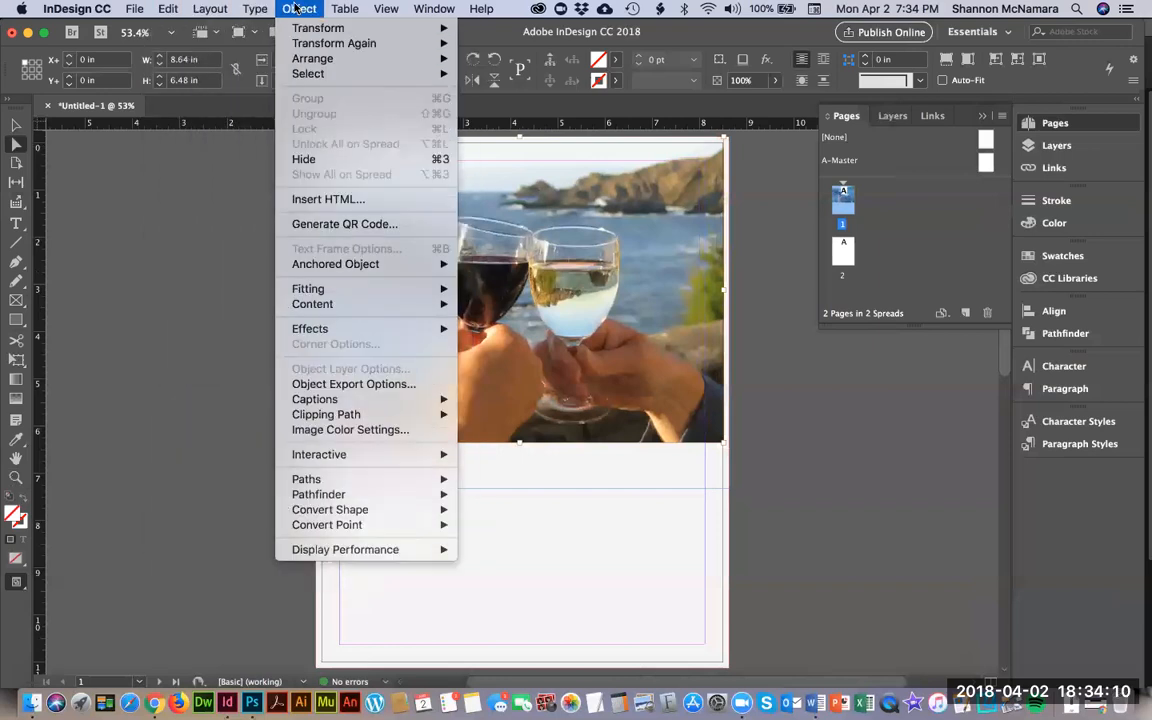
pyautogui.moveTo(430, 292)
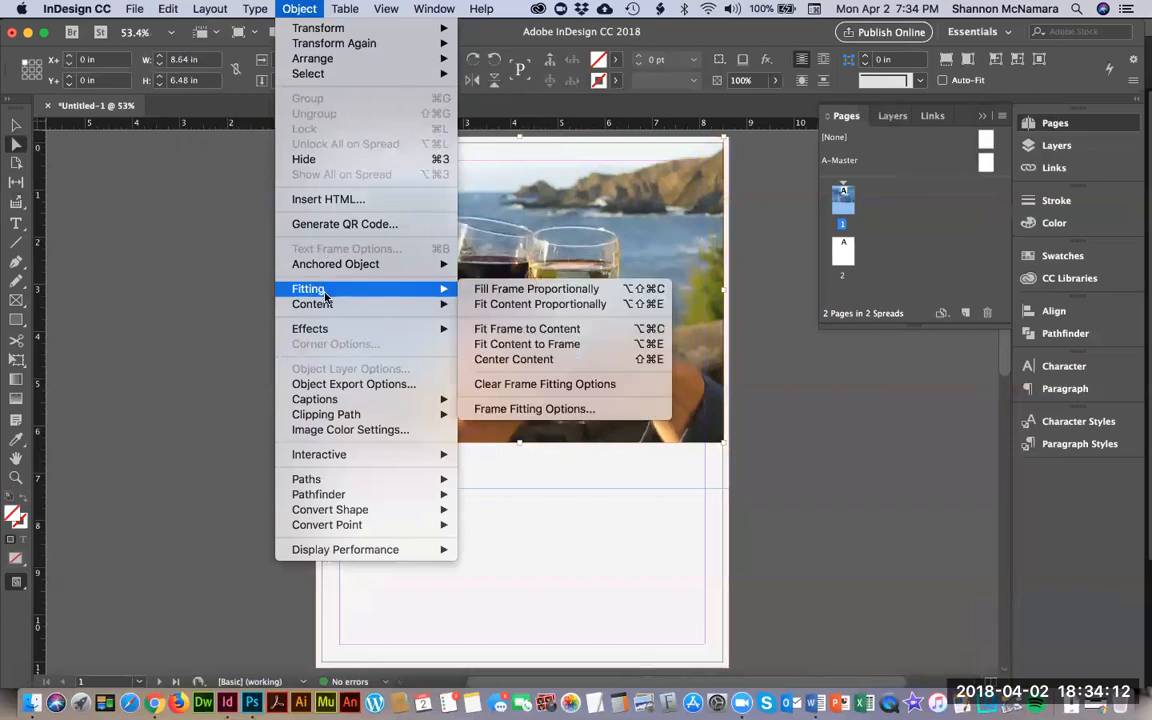
pyautogui.click(512, 304)
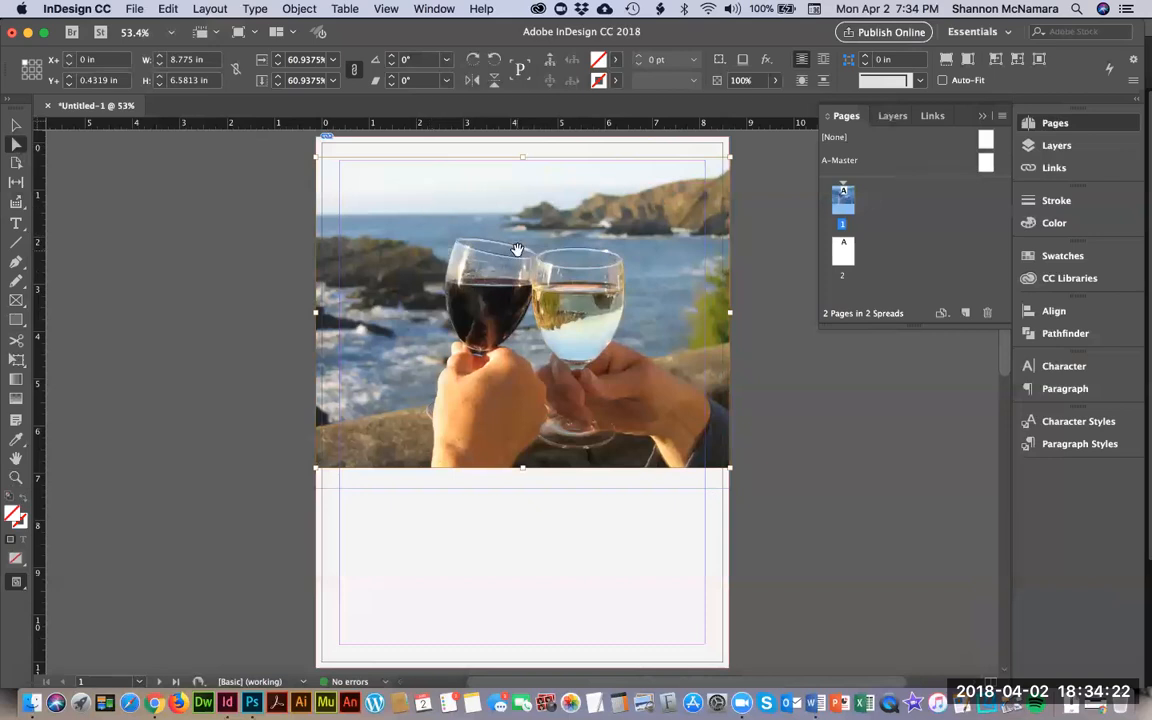
# Step: Shift the image up inside its frame until its top meets the frame's top edge
pyautogui.press('Up')
pyautogui.press('Up')
pyautogui.press('Up')
pyautogui.press('Up')
pyautogui.press('Up')
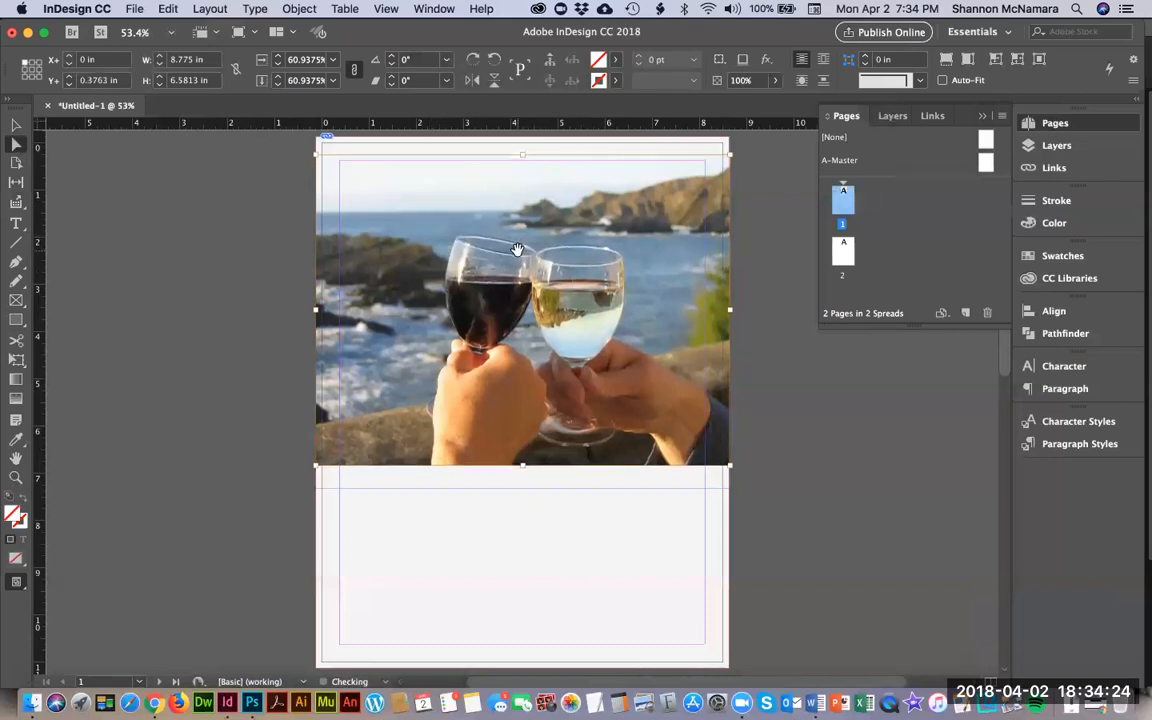
pyautogui.moveTo(564, 247); pyautogui.dragTo(563, 234)
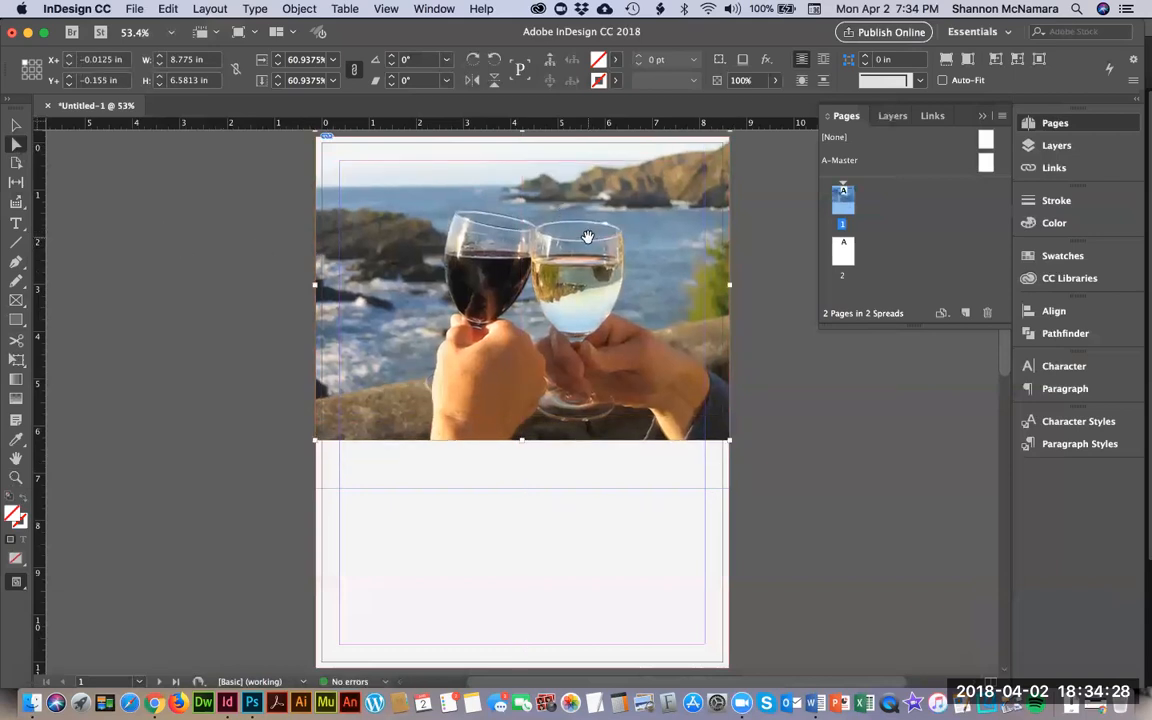
pyautogui.press('Down')
pyautogui.press('Down')
pyautogui.press('Down')
pyautogui.press('Down')
pyautogui.press('Down')
pyautogui.press('Down')
pyautogui.press('Down')
pyautogui.press('Right')
pyautogui.press('Down')
pyautogui.press('Down')
pyautogui.press('Down')
pyautogui.press('Down')
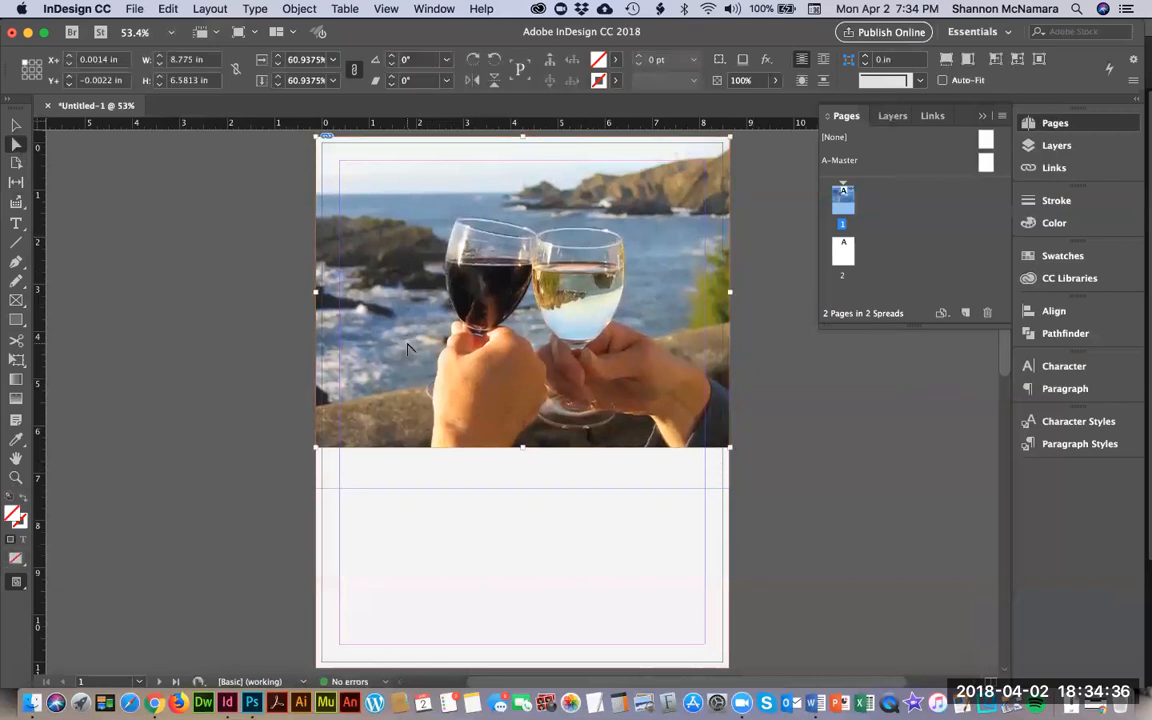
# Step: Center the image within its frame and move it up flush with the frame's top edge
pyautogui.press('shift+super+e')
pyautogui.moveTo(471, 266); pyautogui.dragTo(475, 253)
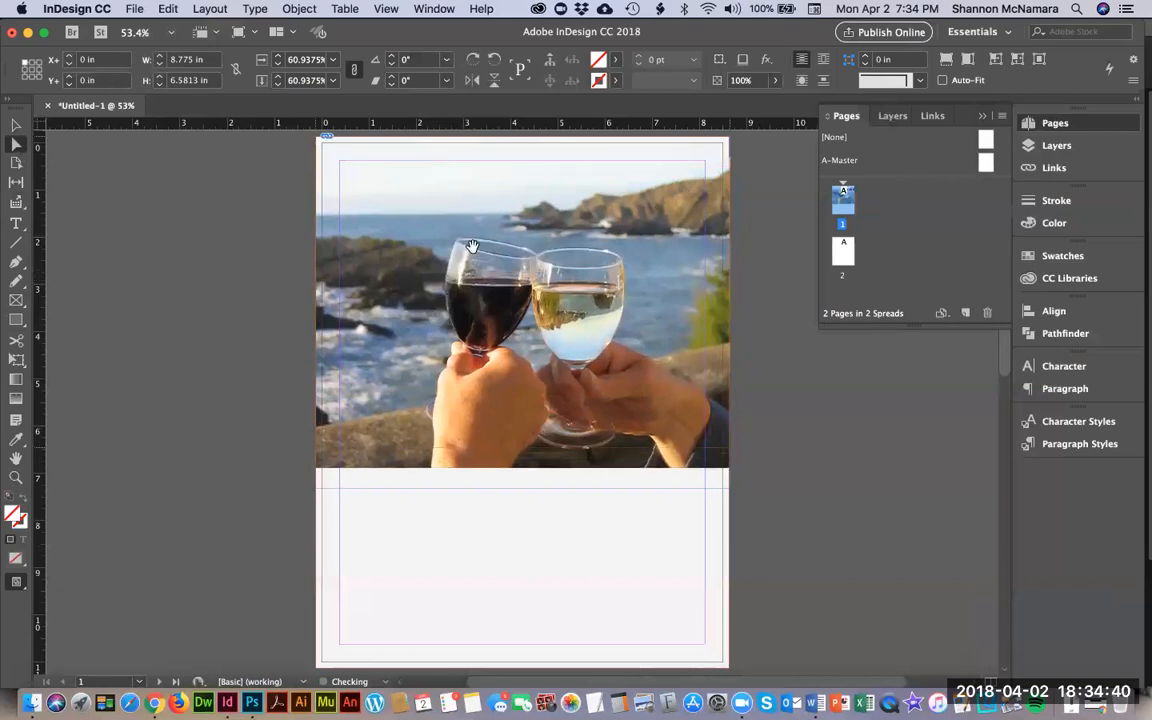
pyautogui.click(780, 431)
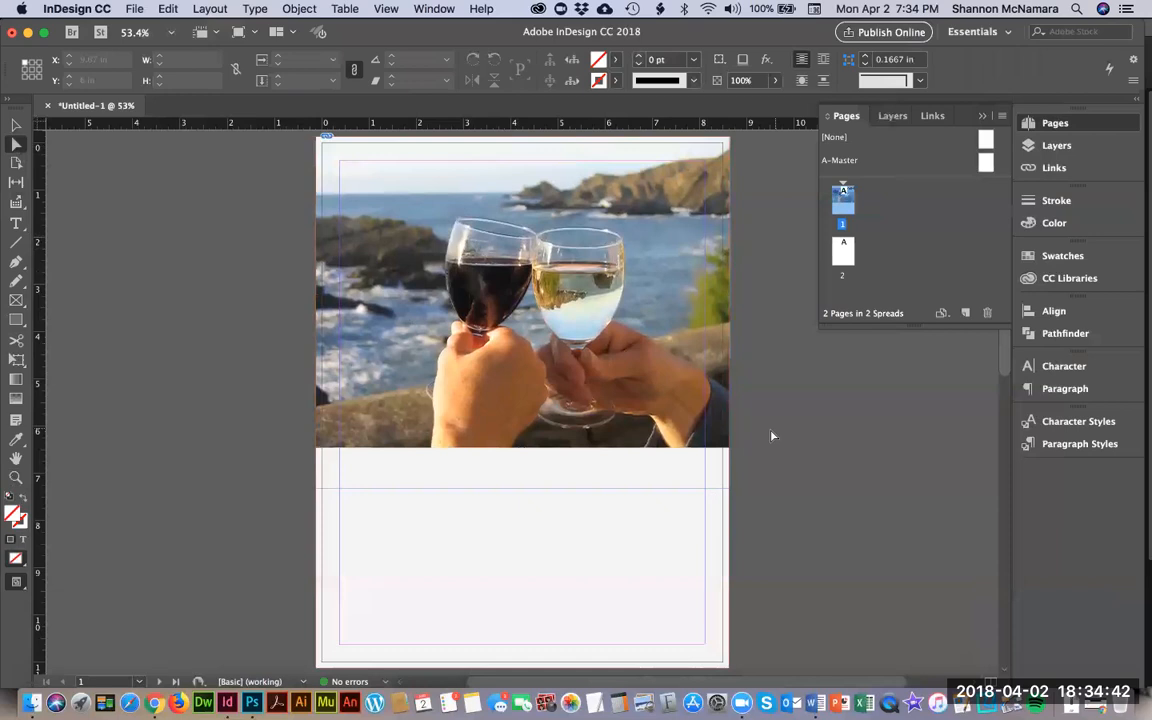
# Step: Shorten the photo frame from below to the image's bottom edge, making it about 6.585 in high
pyautogui.click(16, 124)
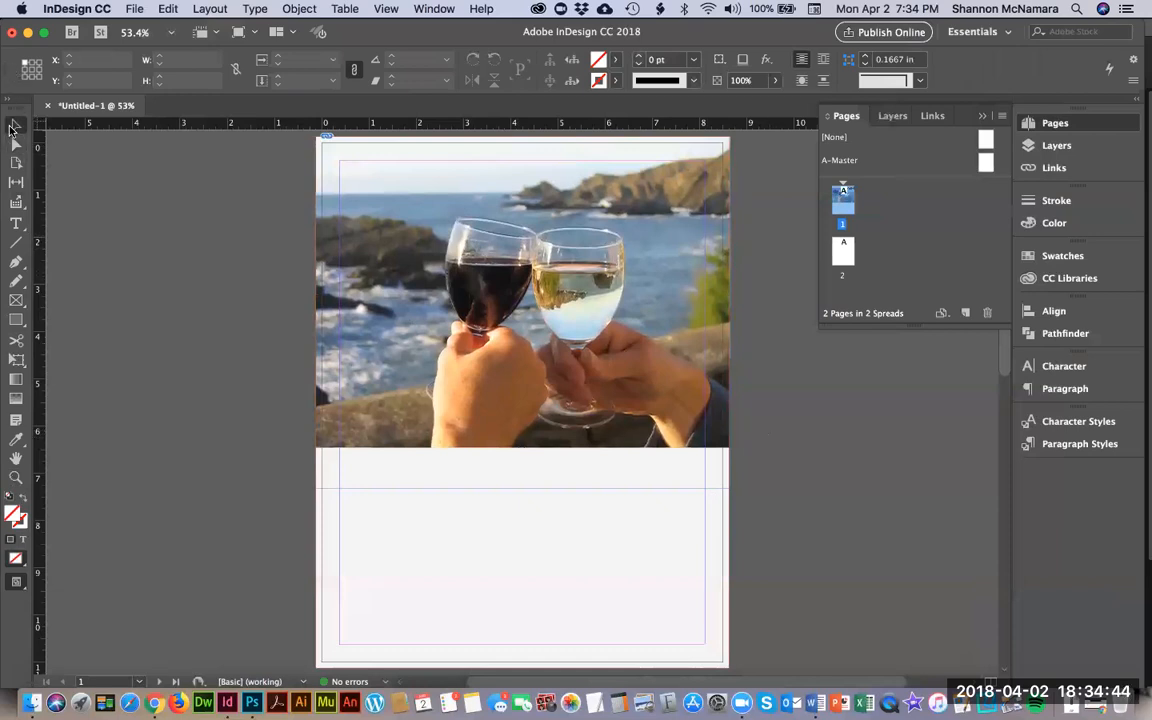
pyautogui.click(494, 455)
pyautogui.moveTo(520, 487); pyautogui.dragTo(525, 449)
pyautogui.click(760, 488)
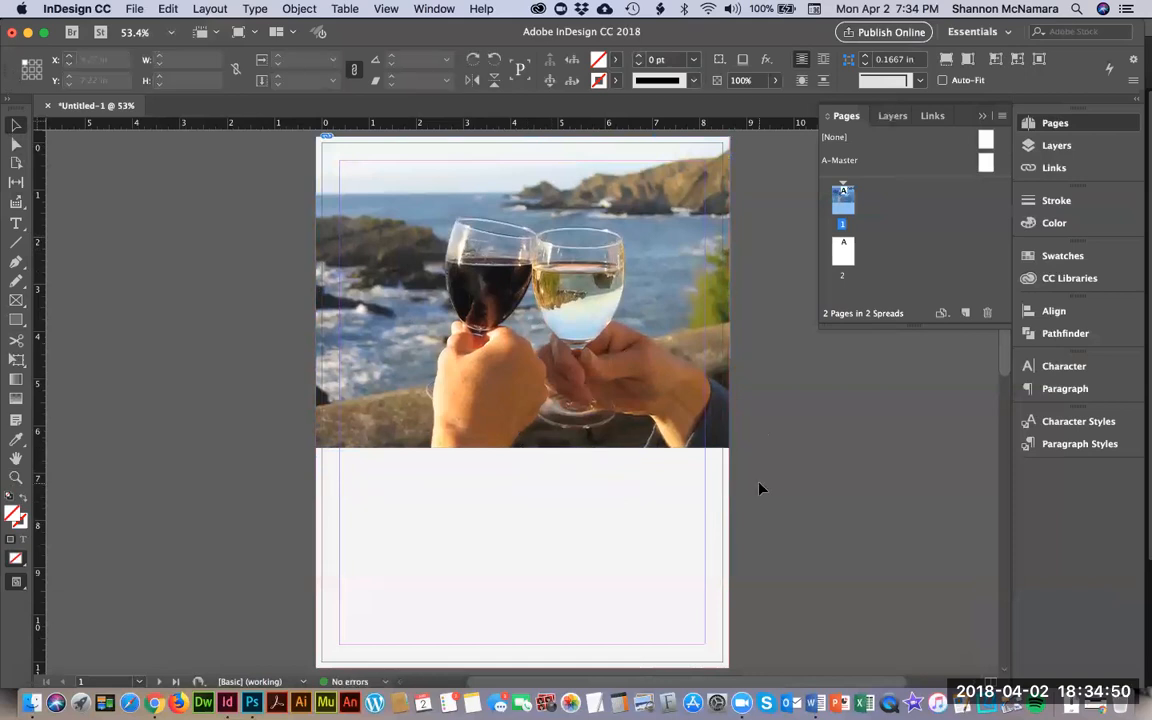
# Step: Trim the photo frame's lower-right corner to the bleed line, making the frame 8.75 in wide and 6.59 in high
pyautogui.press('z')
pyautogui.moveTo(767, 497); pyautogui.dragTo(681, 406)
pyautogui.press('v')
pyautogui.click(457, 292)
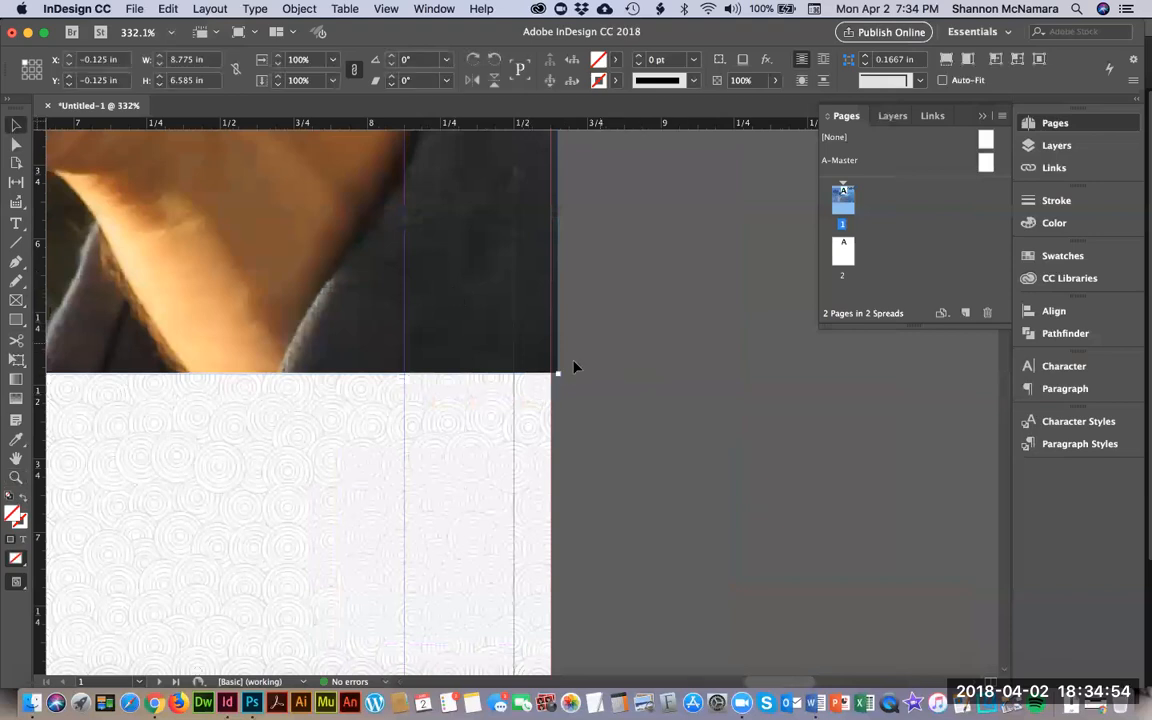
pyautogui.moveTo(558, 374); pyautogui.dragTo(550, 373)
pyautogui.click(588, 396)
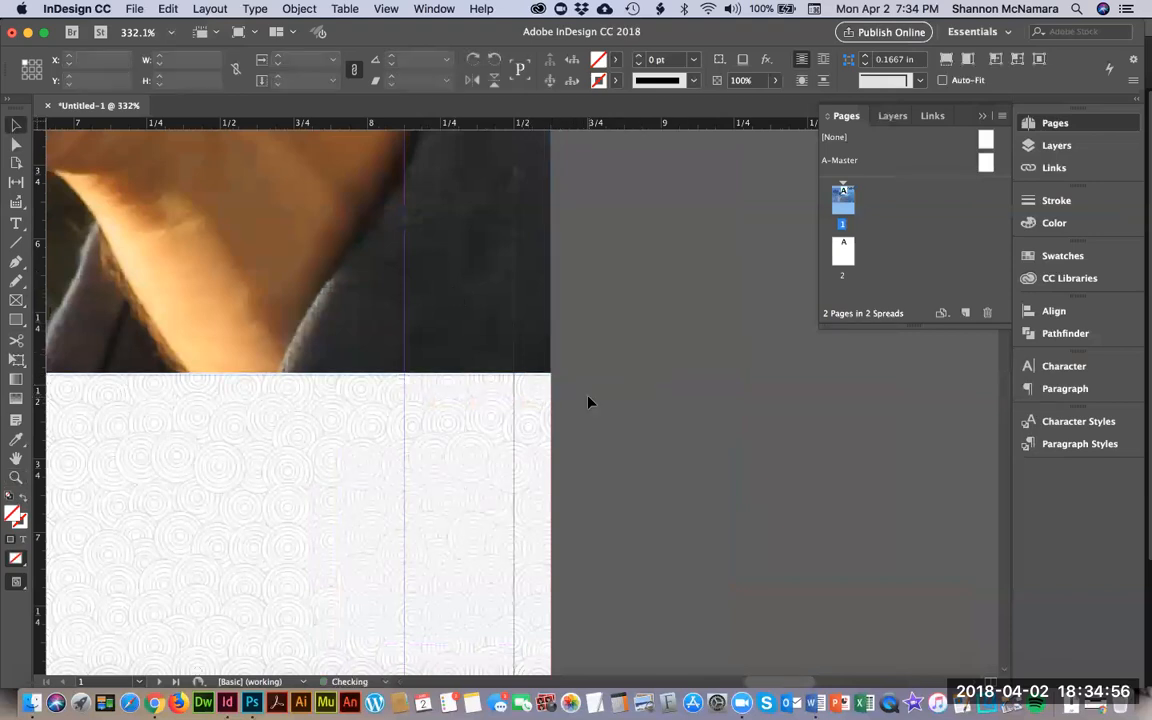
pyautogui.press('super+0')
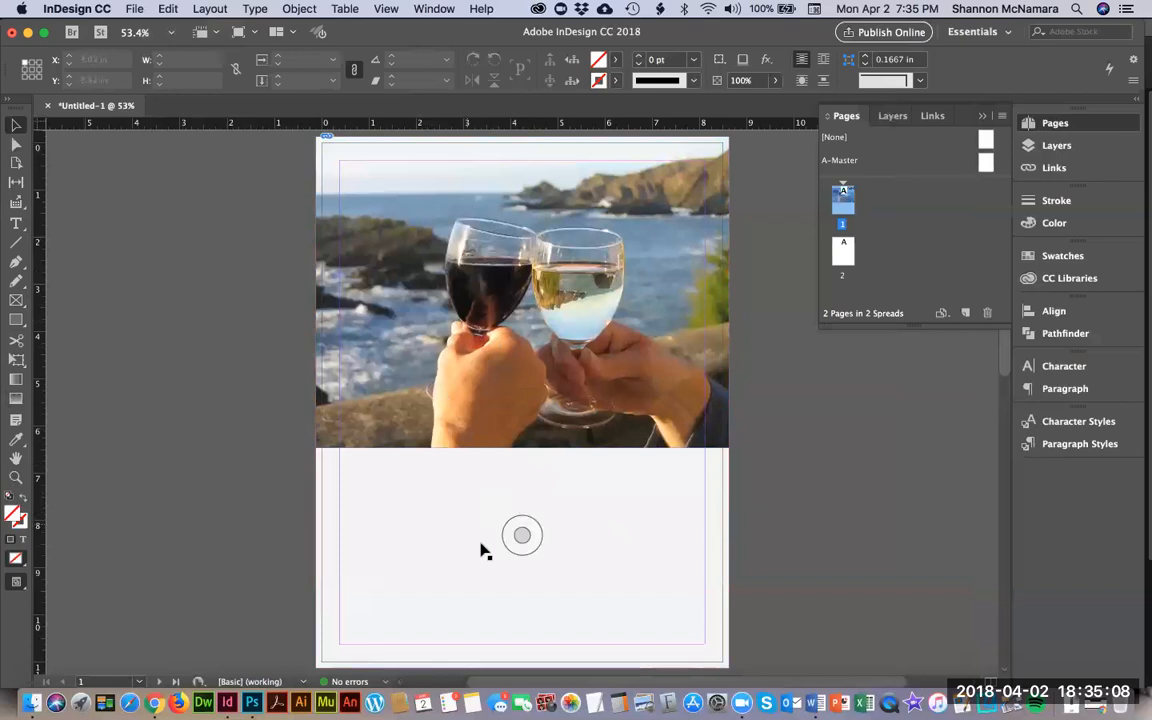
# Step: Select the photo and fade its bottom edge into the page background with a short vertical Gradient Feather
pyautogui.click(18, 400)
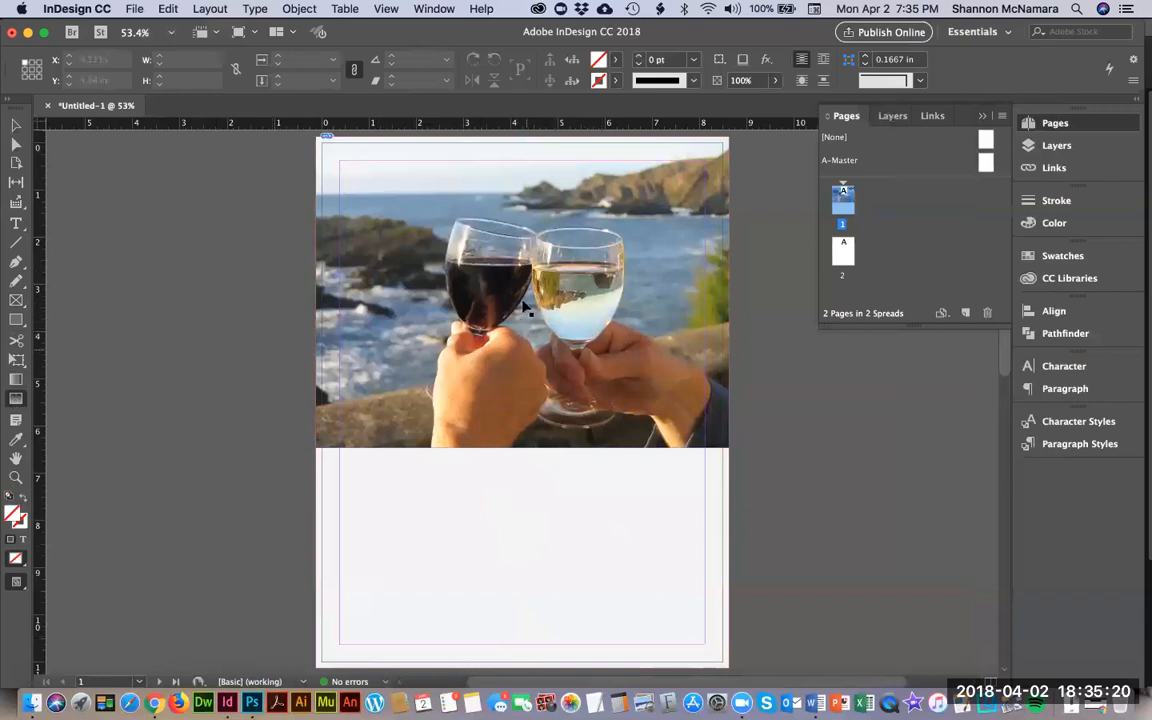
pyautogui.click(549, 377)
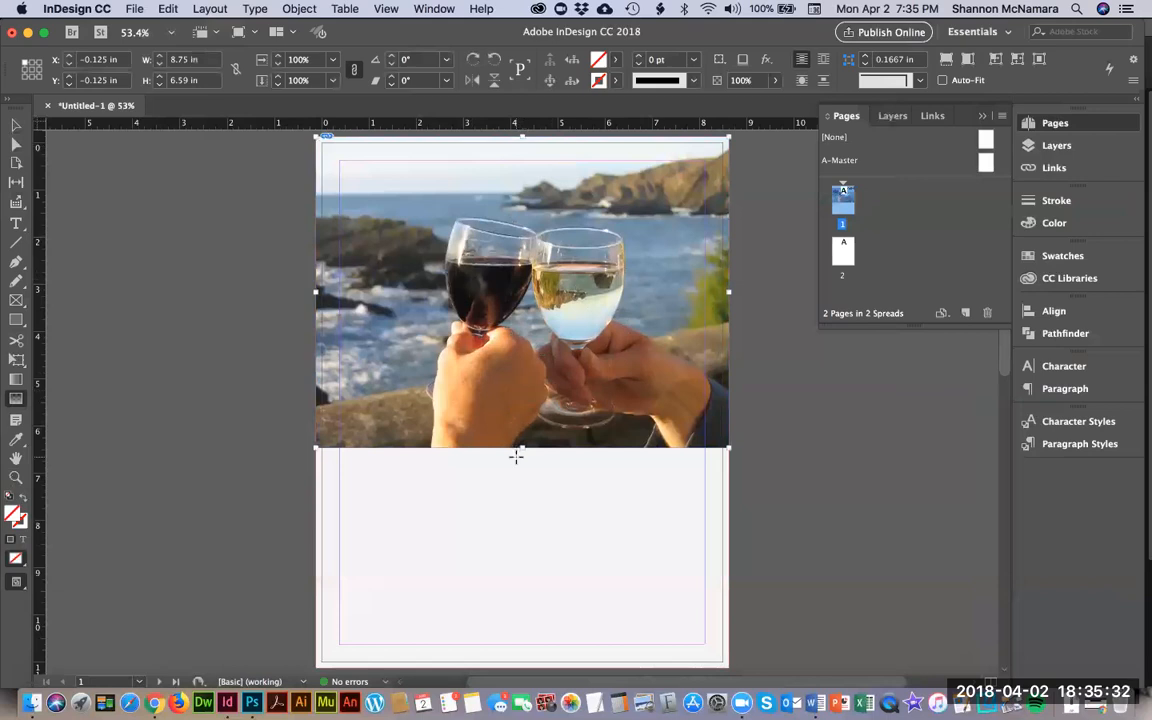
pyautogui.moveTo(522, 405); pyautogui.dragTo(524, 456)
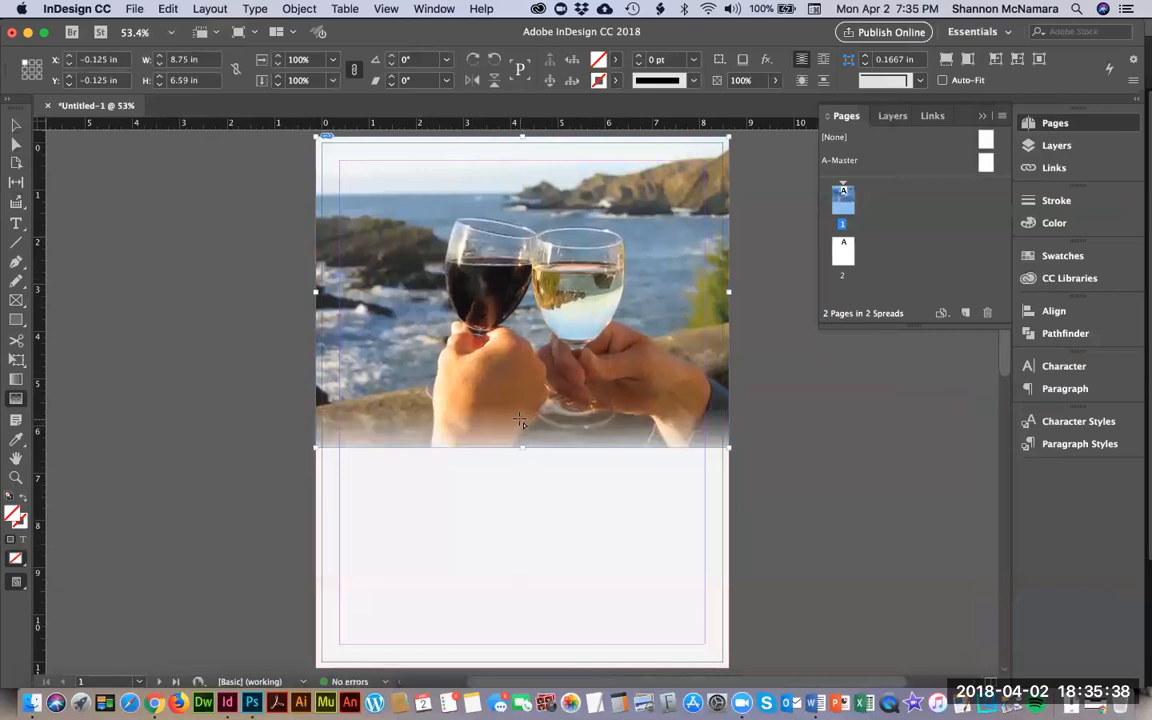
pyautogui.moveTo(521, 415); pyautogui.dragTo(525, 456)
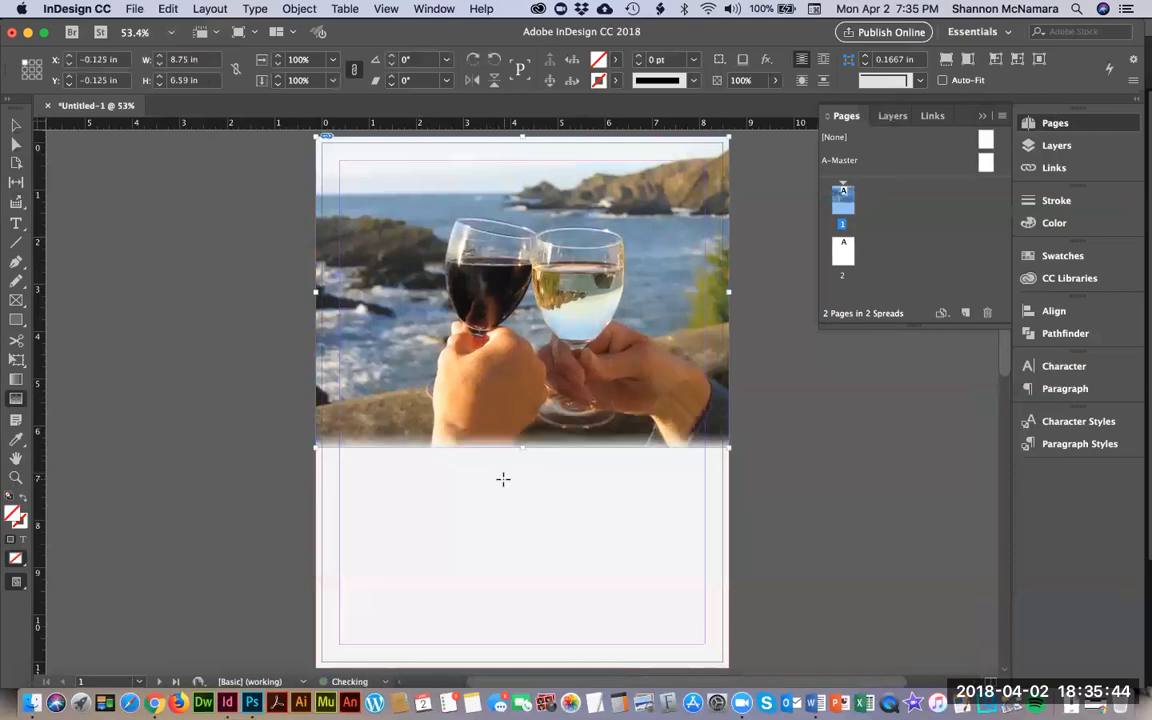
# Step: Try several vertical Gradient Feather fades of different lengths and heights across the lower part of the photo
pyautogui.press('z')
pyautogui.moveTo(270, 422); pyautogui.dragTo(632, 481)
pyautogui.click(16, 398)
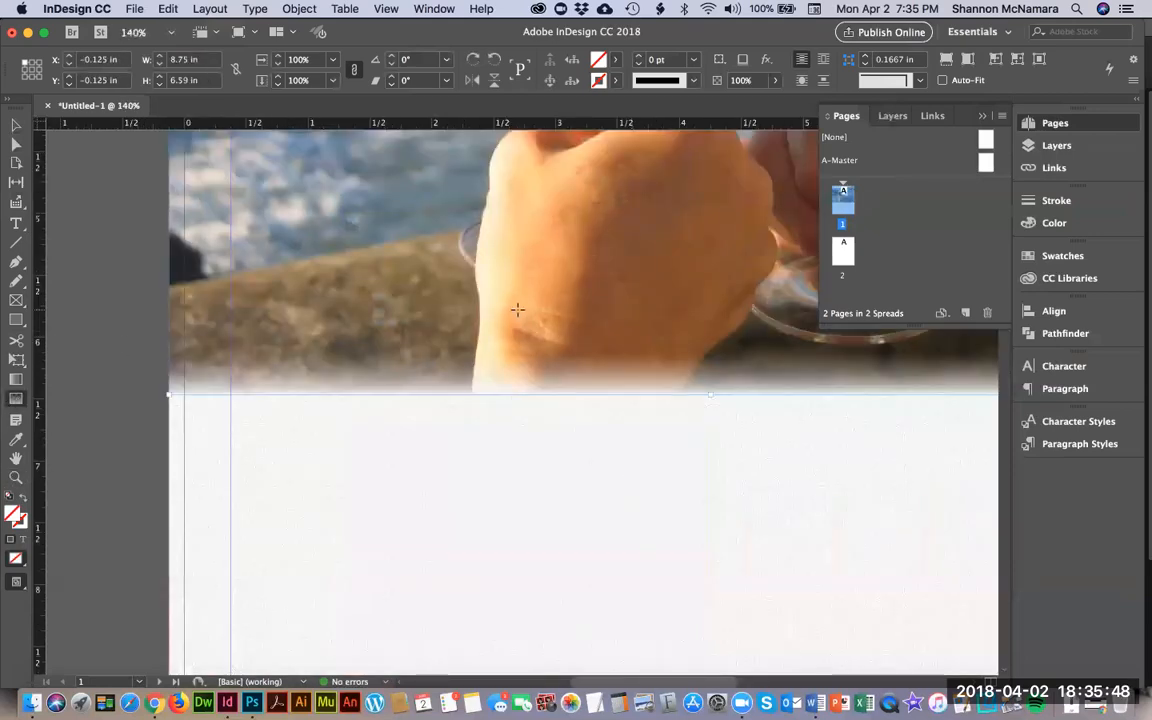
pyautogui.moveTo(537, 288); pyautogui.dragTo(535, 380)
pyautogui.moveTo(558, 261); pyautogui.dragTo(564, 346)
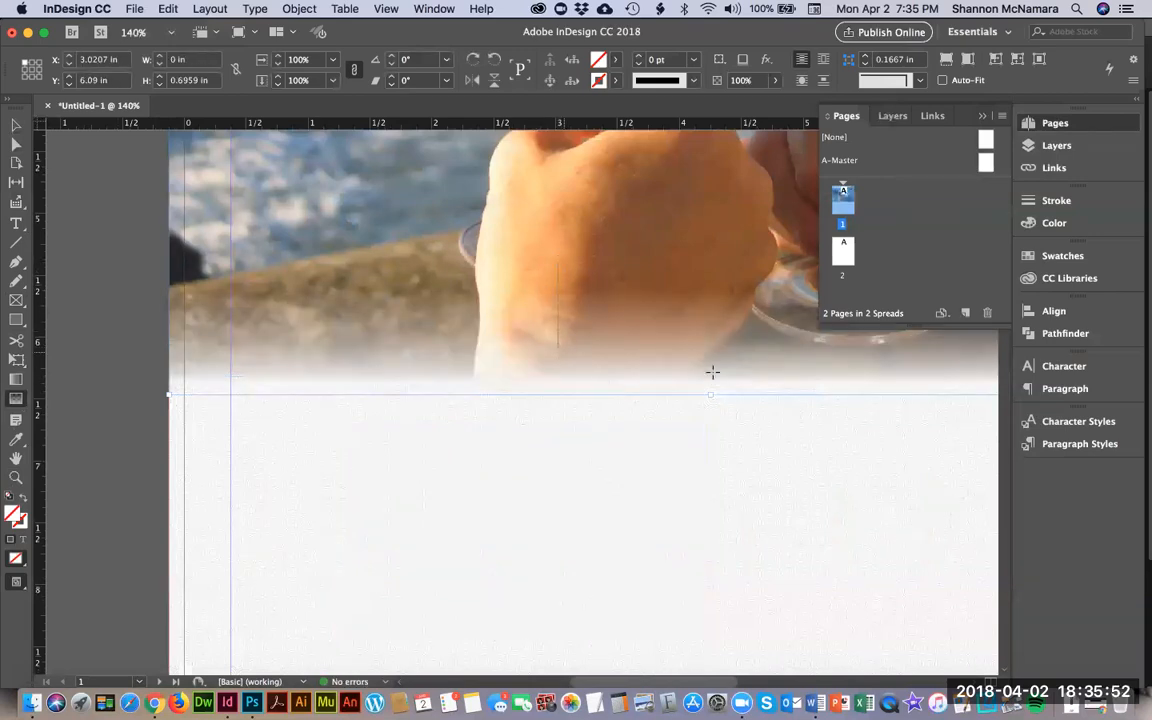
pyautogui.moveTo(615, 285); pyautogui.dragTo(617, 326)
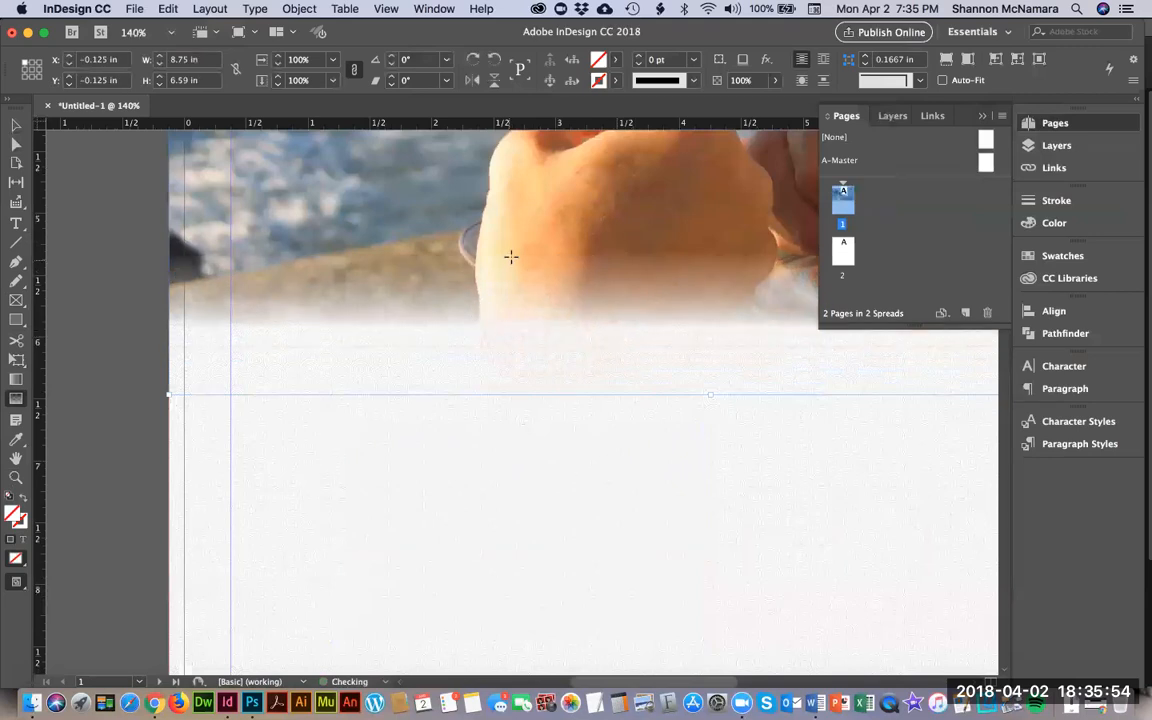
# Step: Apply a longer vertical Gradient Feather from the hands down to just above the photo's bottom edge
pyautogui.scroll(5, 553, 265)
pyautogui.scroll(-2, 531, 355)
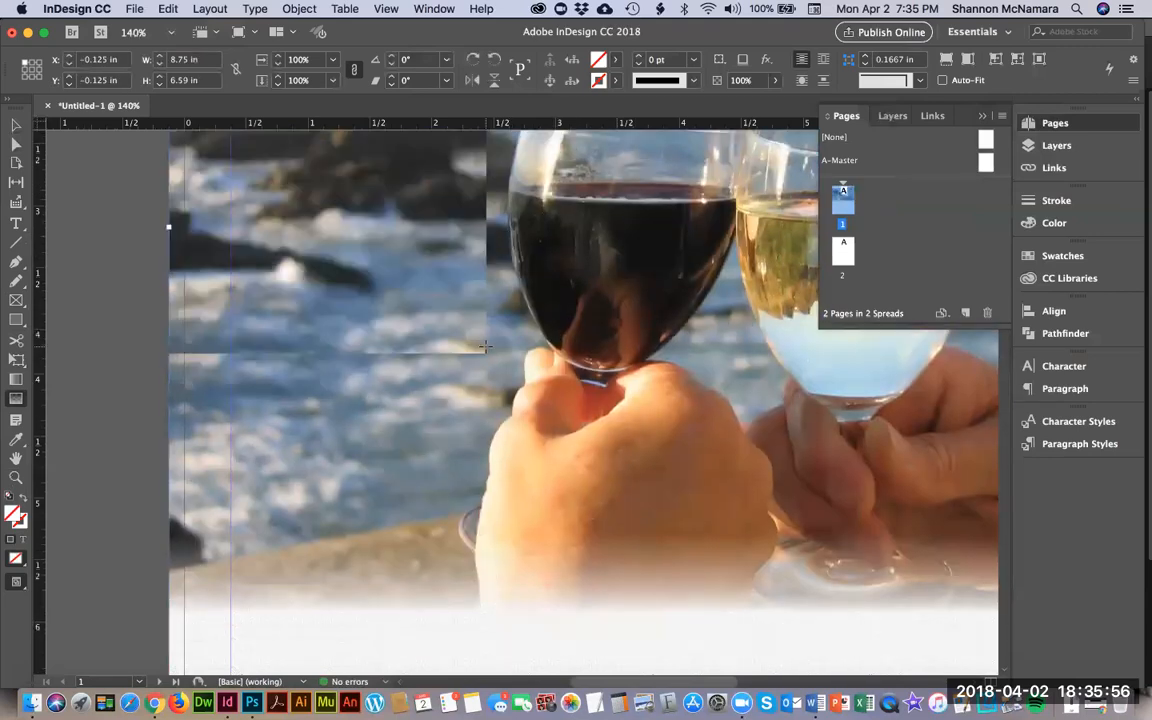
pyautogui.moveTo(517, 395); pyautogui.dragTo(520, 606)
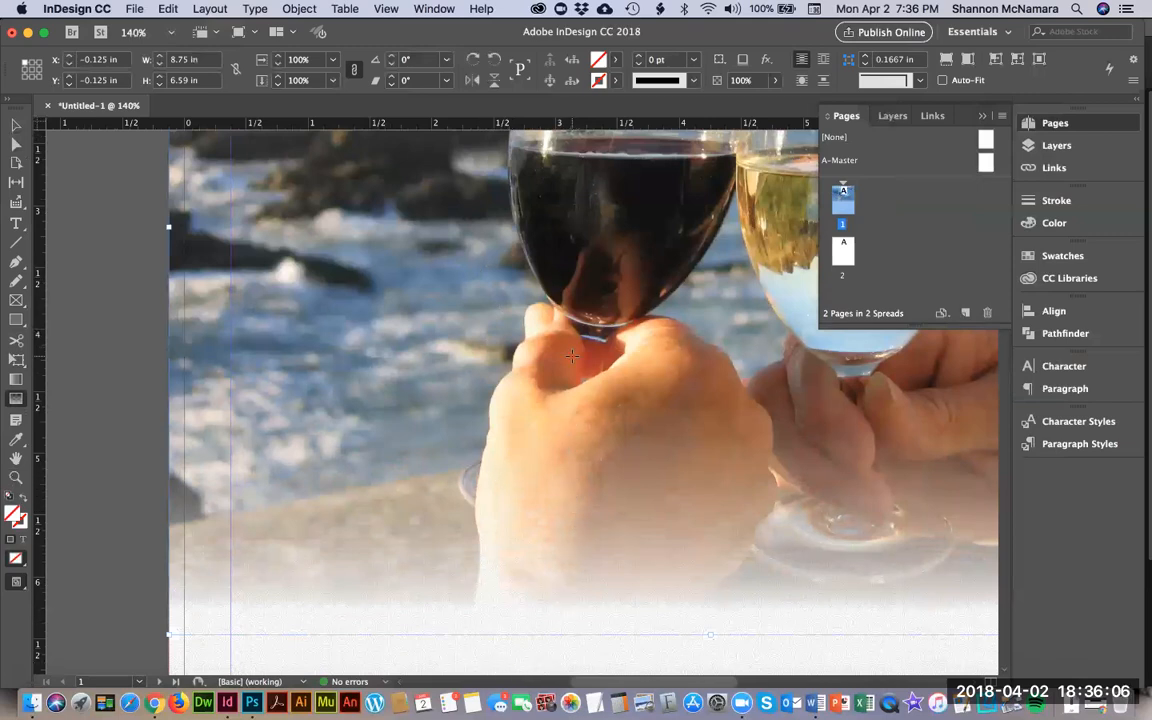
pyautogui.press('super+0')
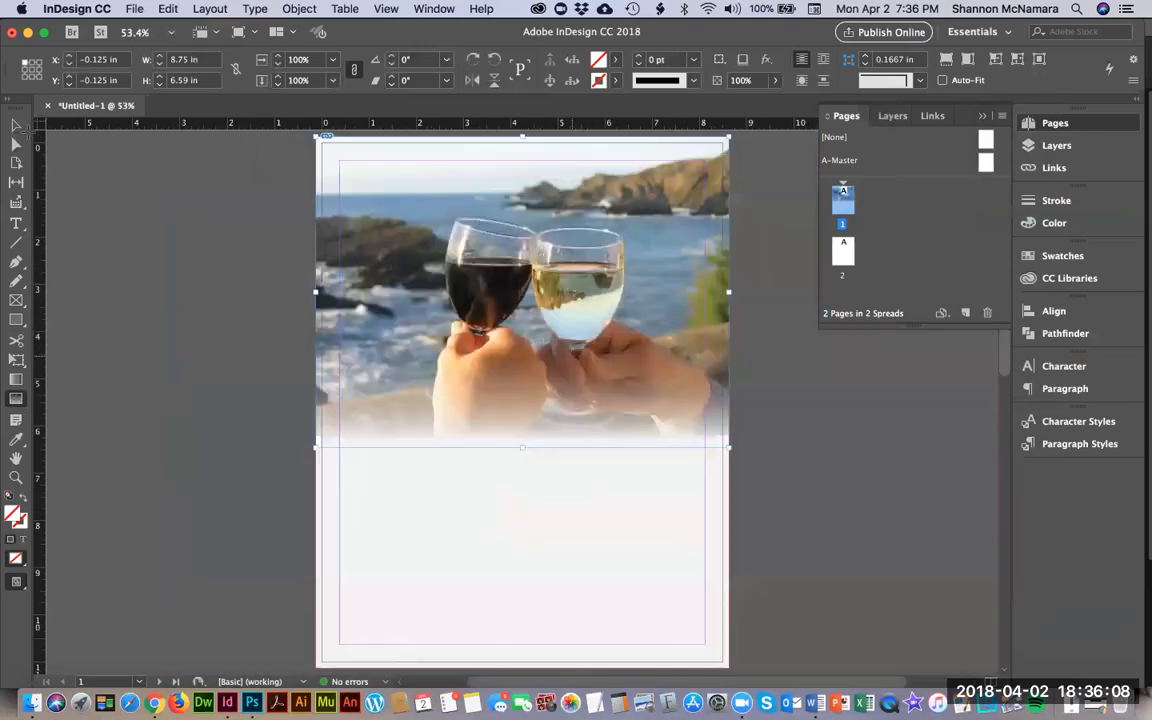
# Step: Deselect the photo, check the faded page in Preview screen mode, and return to Normal mode
pyautogui.click(16, 125)
pyautogui.click(163, 275)
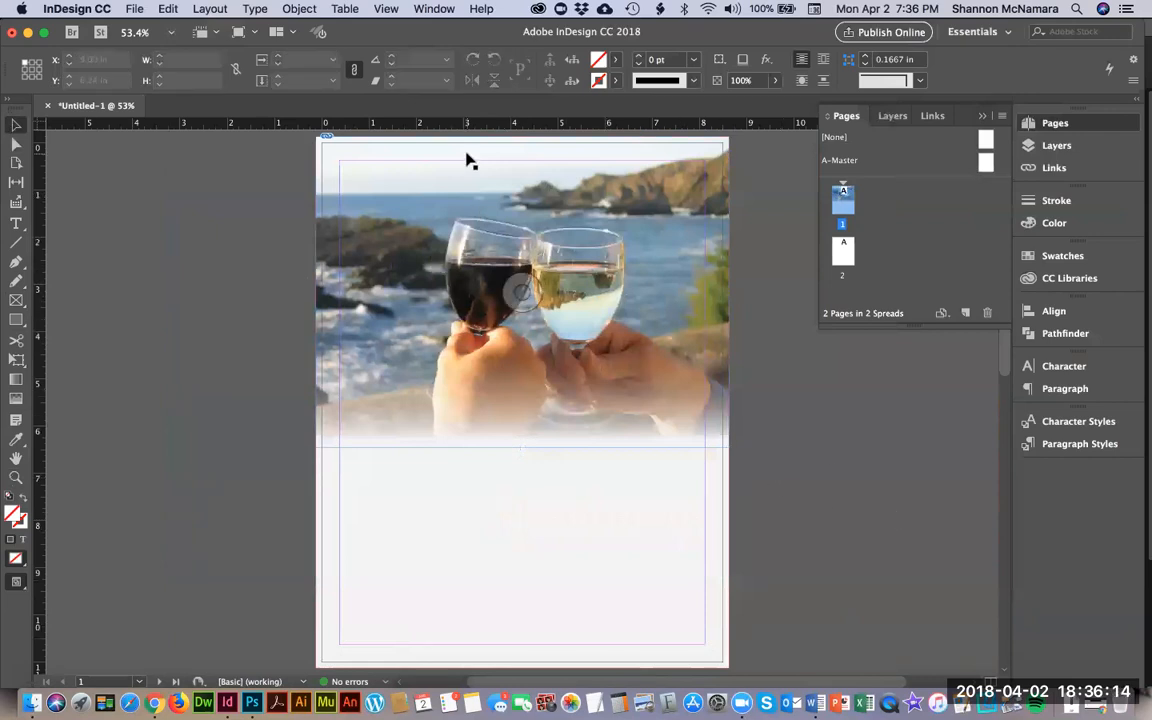
pyautogui.click(365, 352)
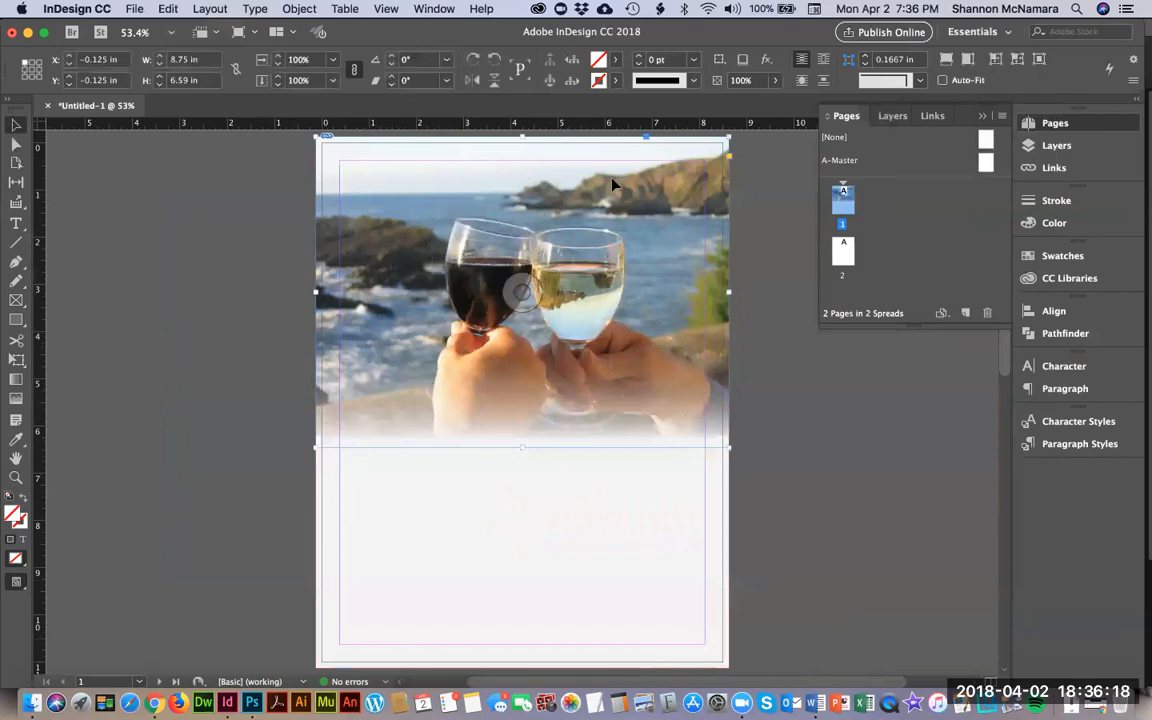
pyautogui.click(265, 310)
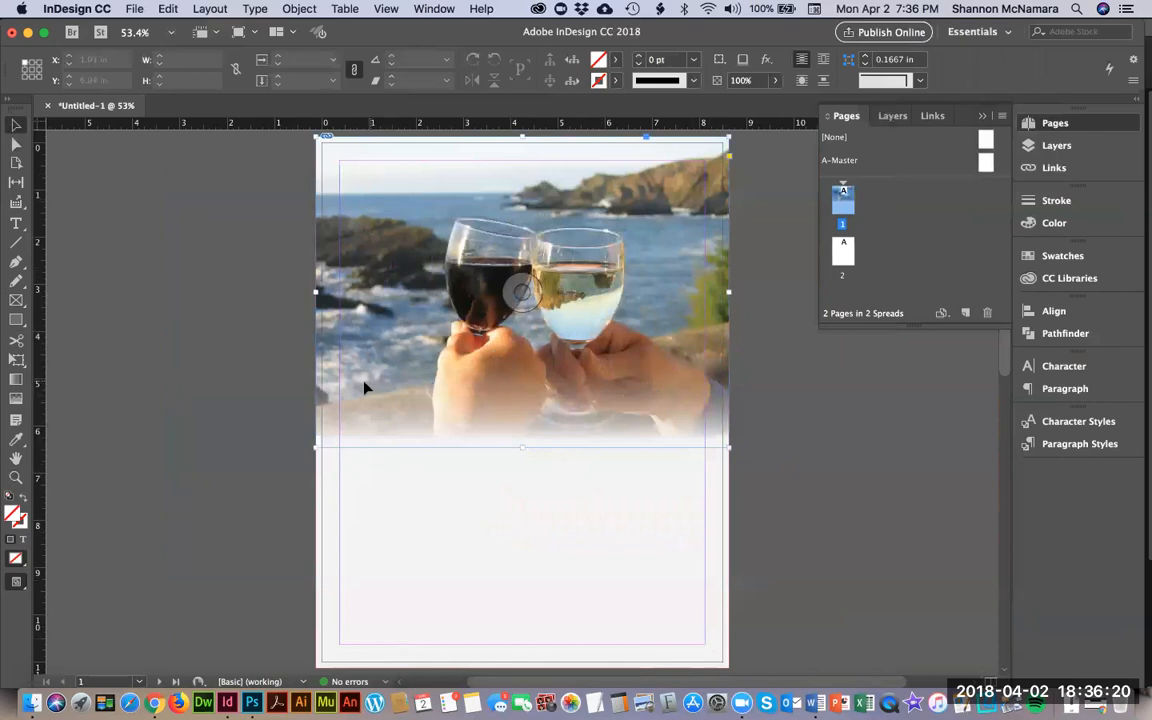
pyautogui.click(224, 427)
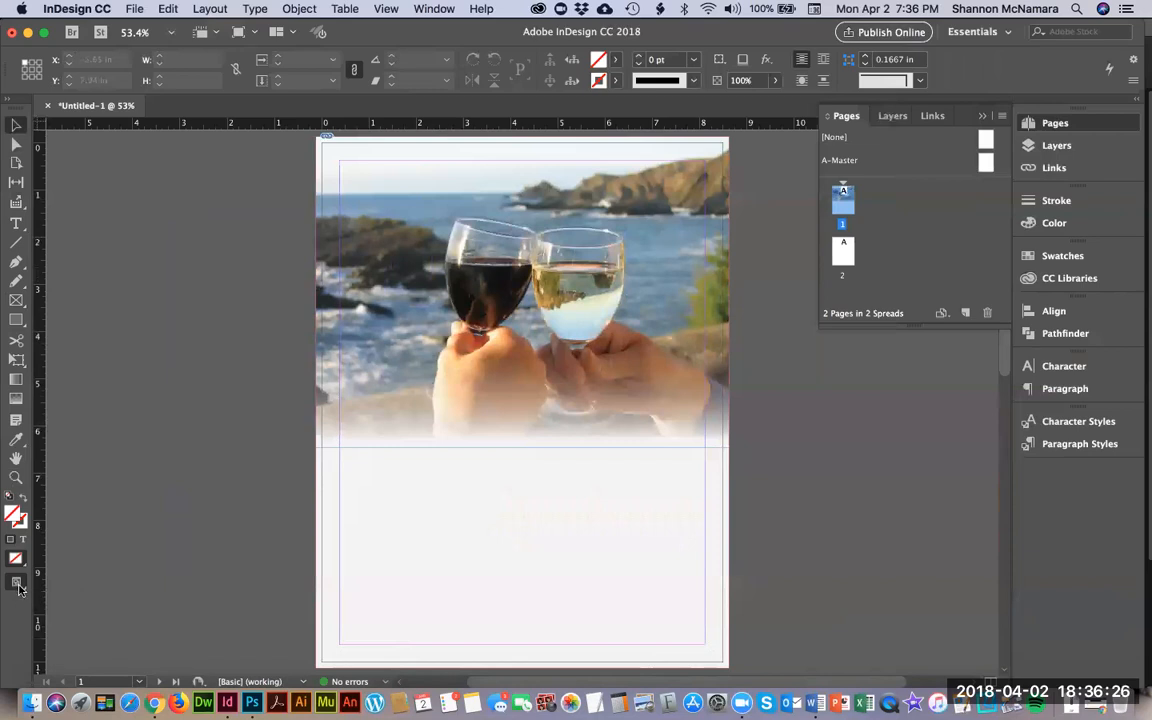
pyautogui.click(17, 584)
pyautogui.click(68, 617)
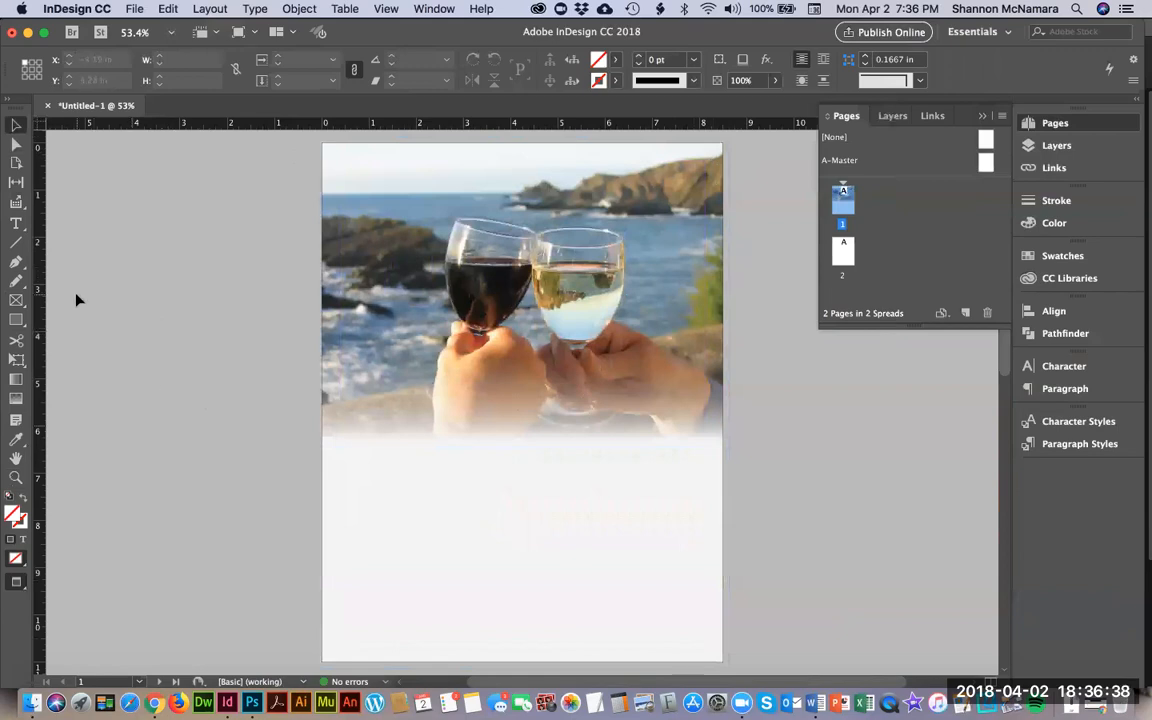
pyautogui.click(16, 588)
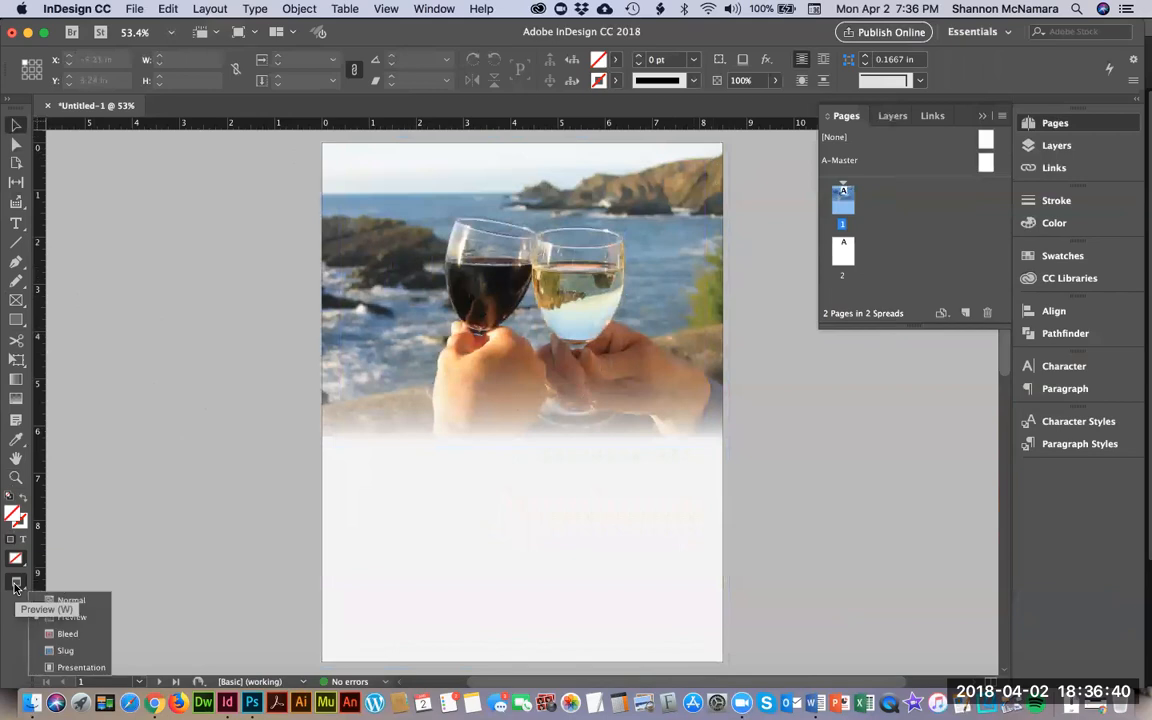
pyautogui.click(45, 541)
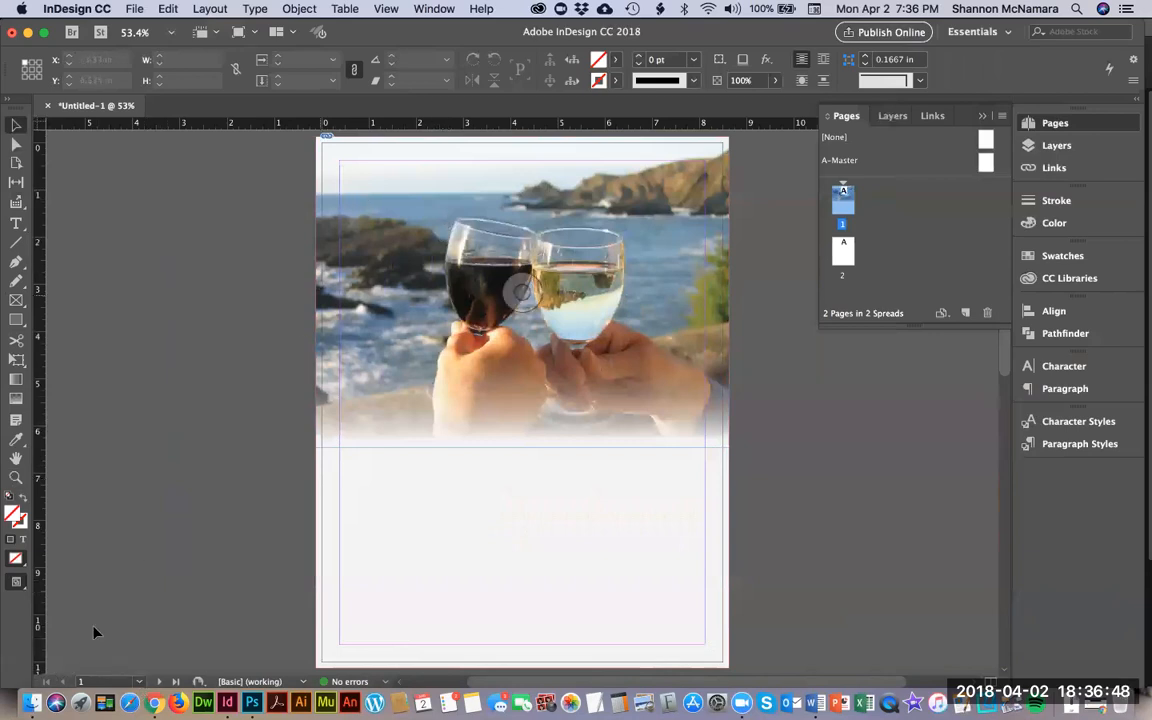
# Step: Switch to Chrome, copy the file name DES105_Assignment1_YourLastName from the Week 1 assignment page, and return to InDesign
pyautogui.click(159, 699)
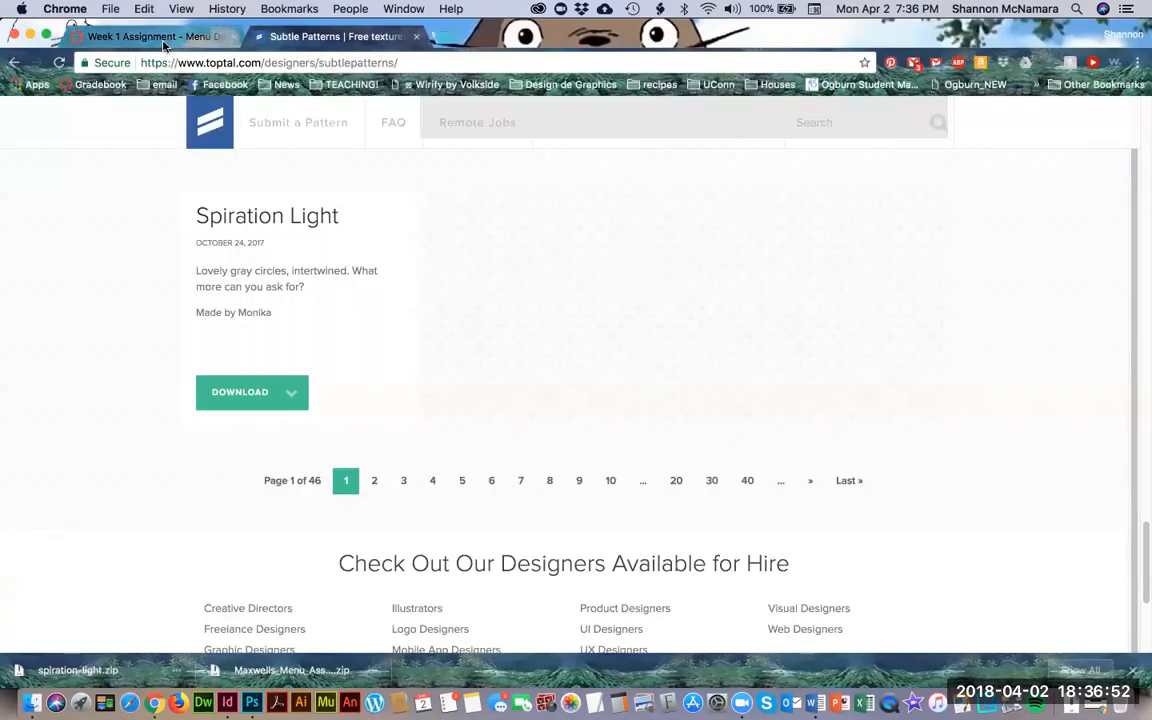
pyautogui.click(163, 38)
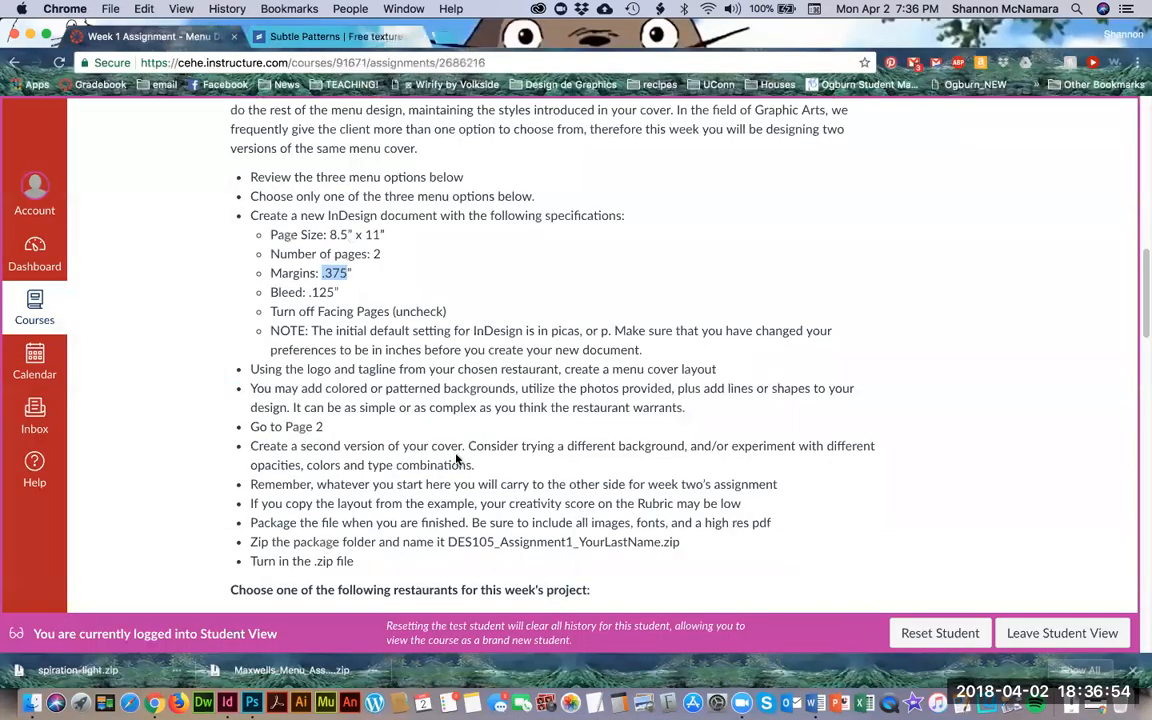
pyautogui.scroll(-1, 456, 459)
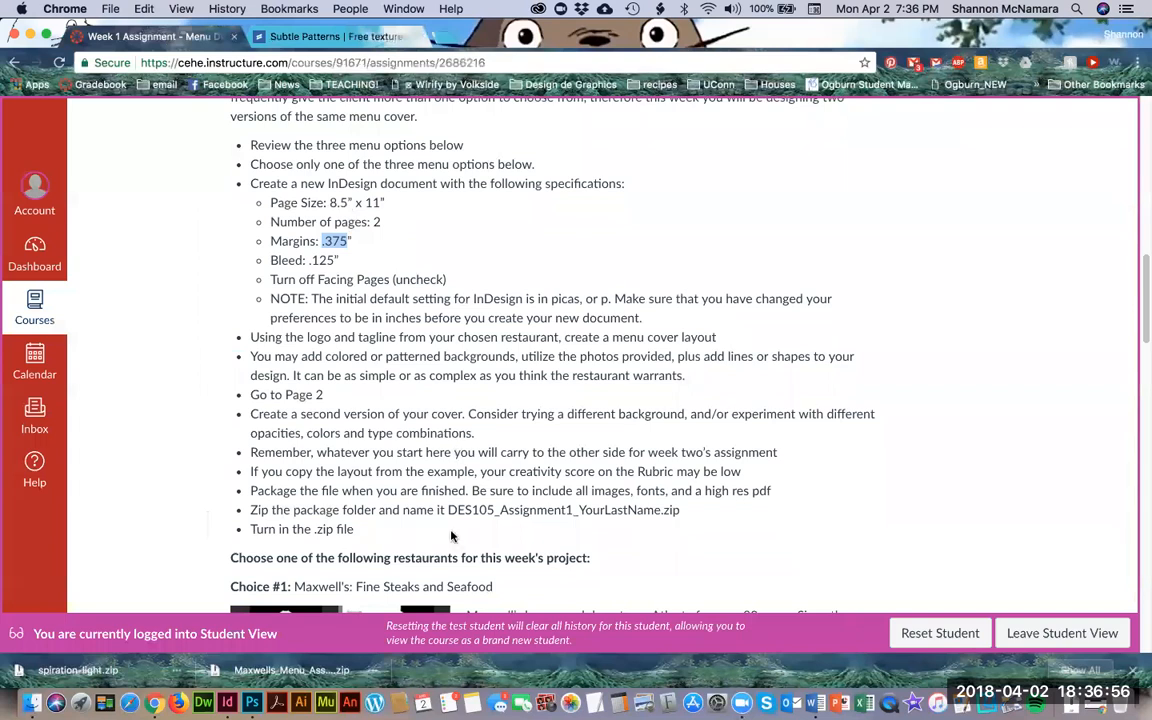
pyautogui.moveTo(448, 510); pyautogui.dragTo(660, 510)
pyautogui.press('super+c')
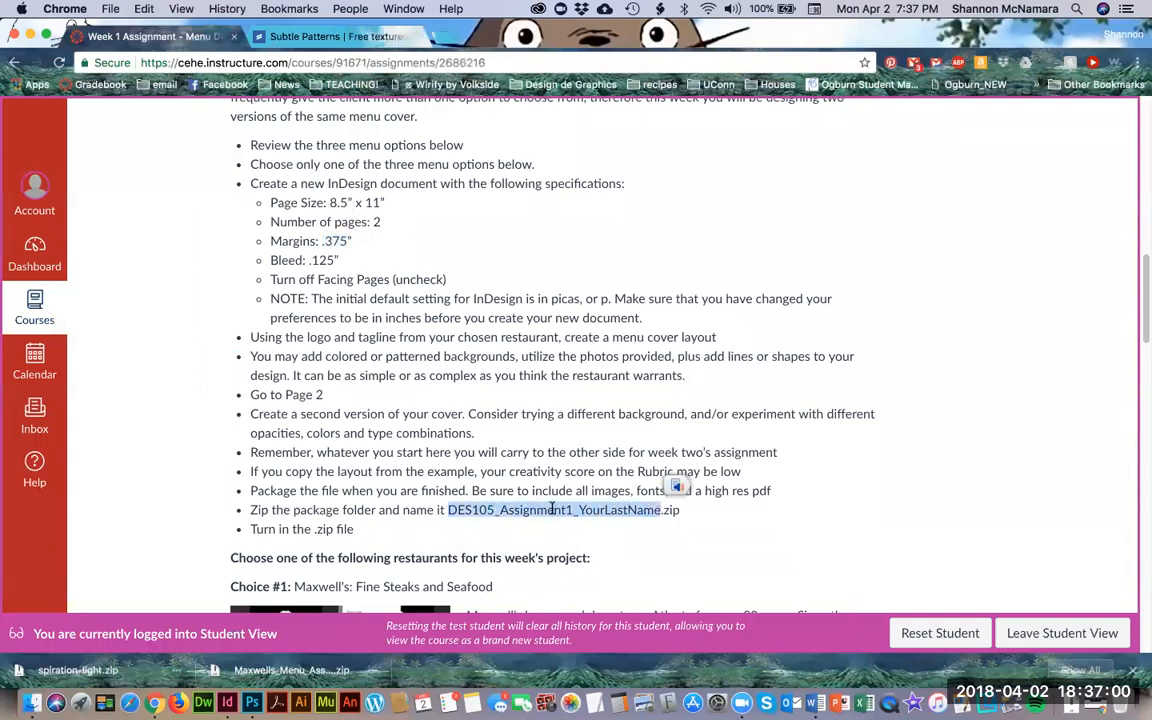
pyautogui.press('super+Tab')
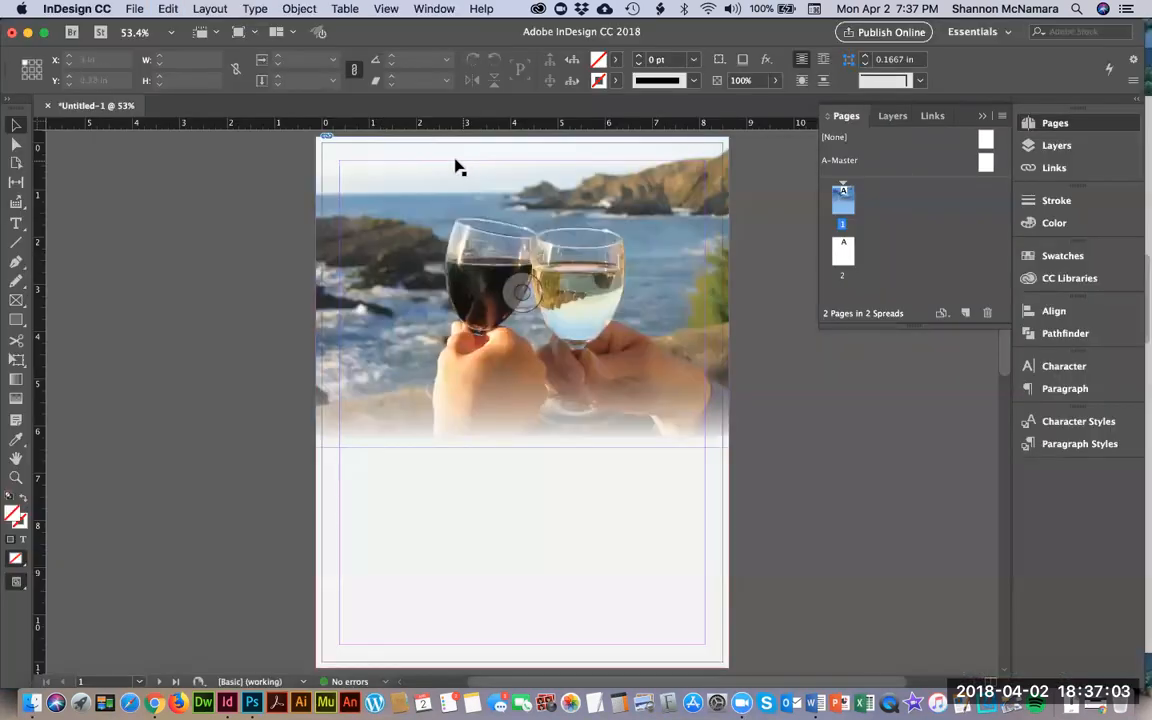
# Step: Start saving the document under a new name and browse through Mod 4, DES105, Week 1 and assignment_instructor to the MY ASSIGNMENT folder
pyautogui.click(134, 9)
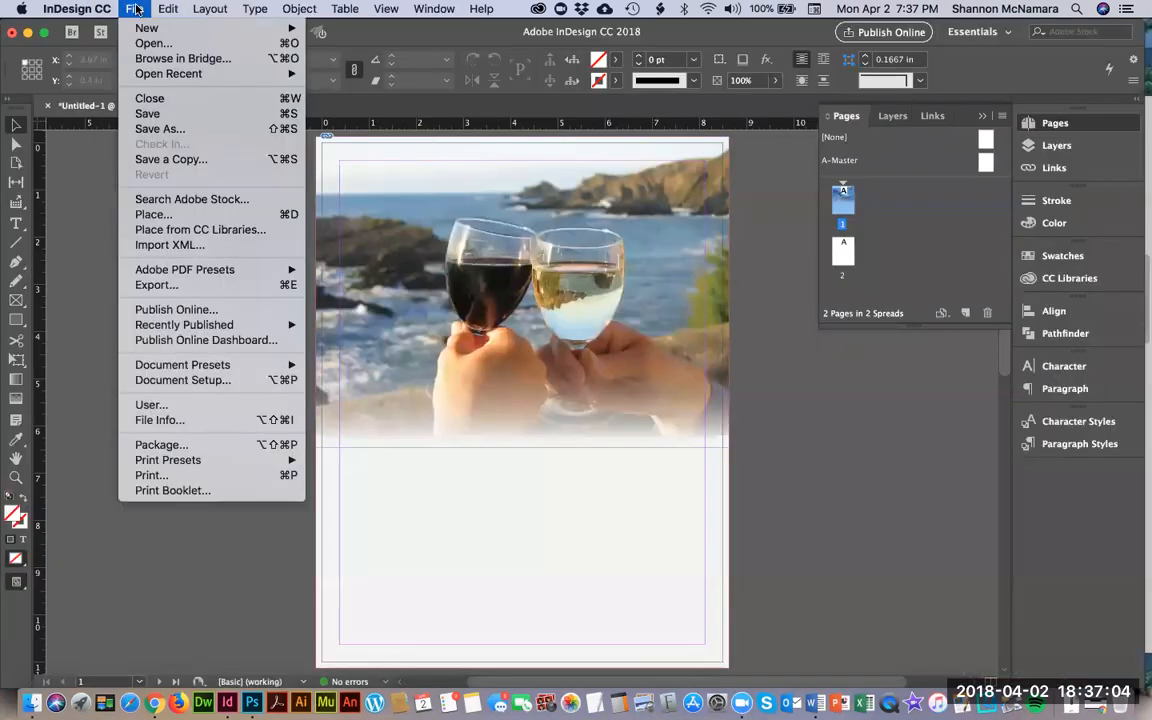
pyautogui.click(158, 129)
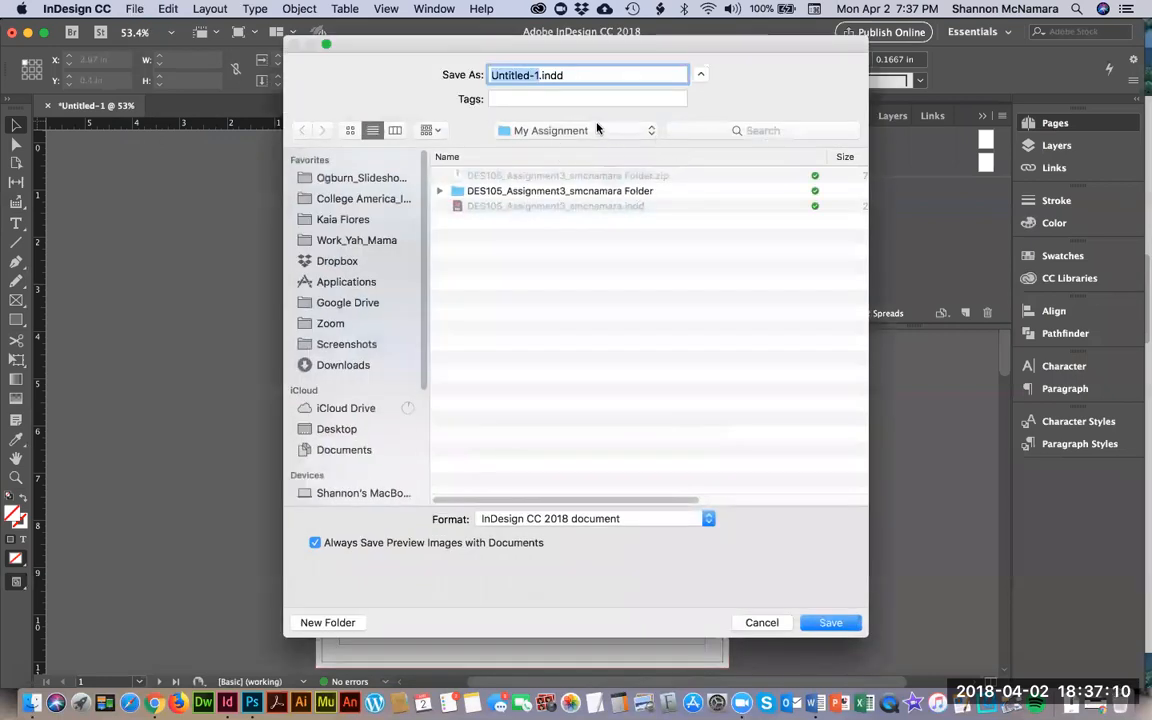
pyautogui.click(597, 128)
pyautogui.click(586, 197)
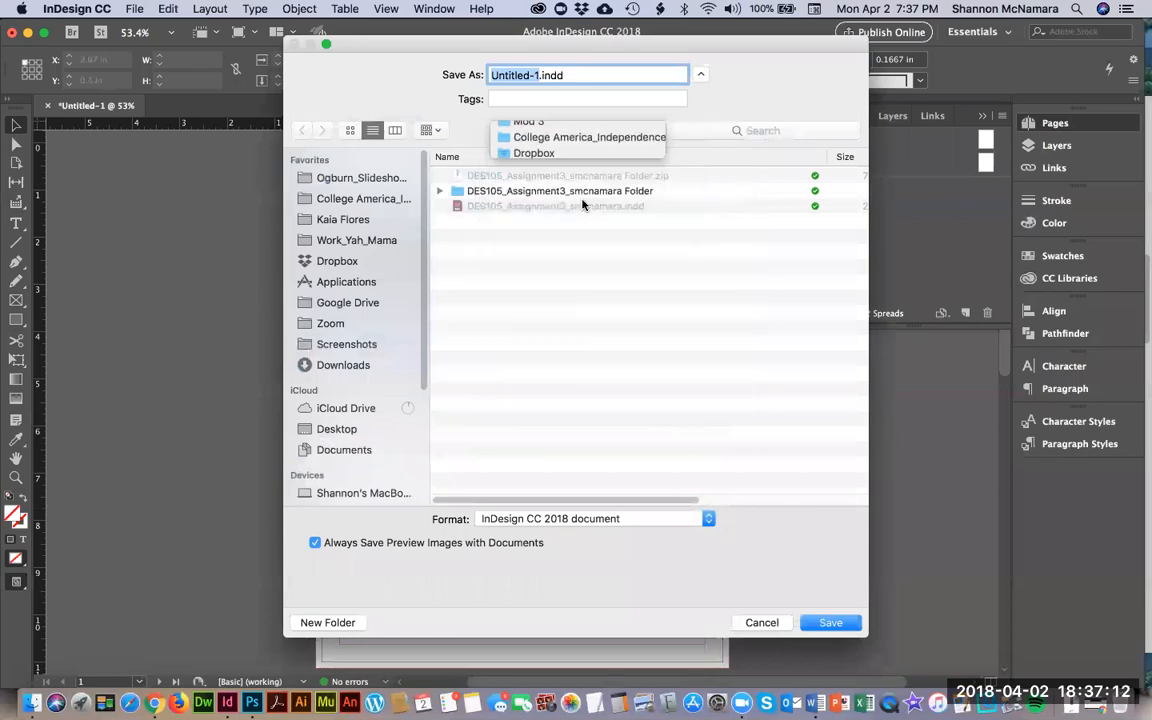
pyautogui.doubleClick(484, 177)
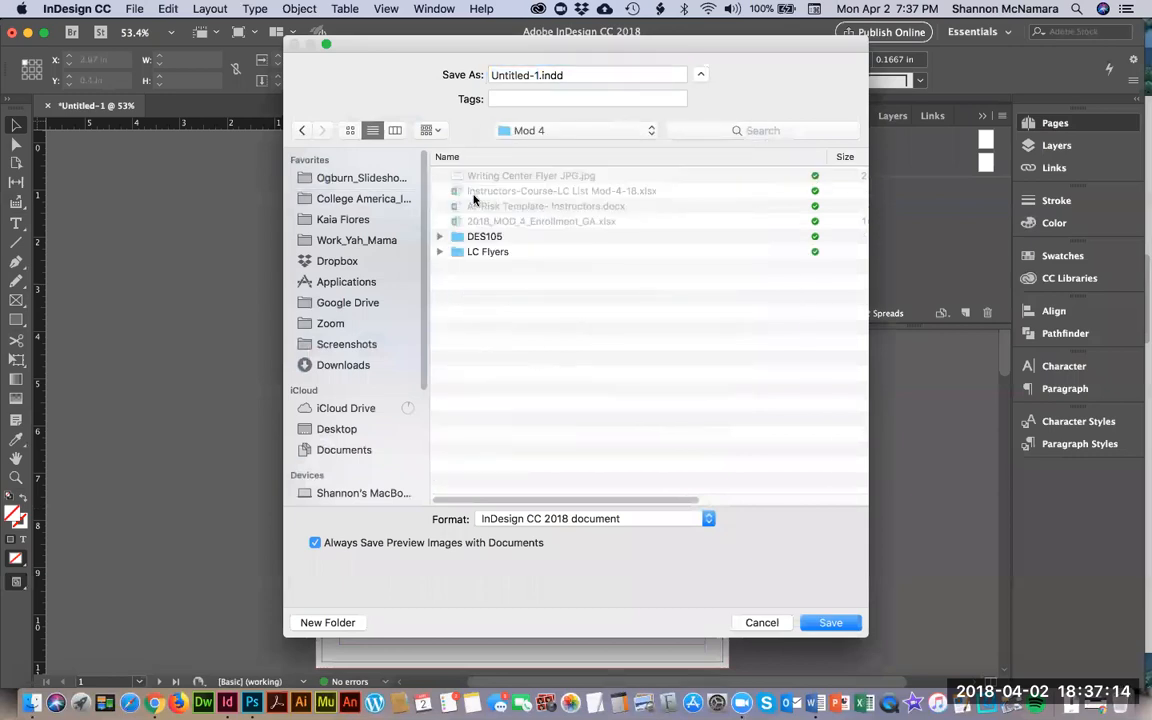
pyautogui.click(486, 237)
pyautogui.doubleClick(486, 237)
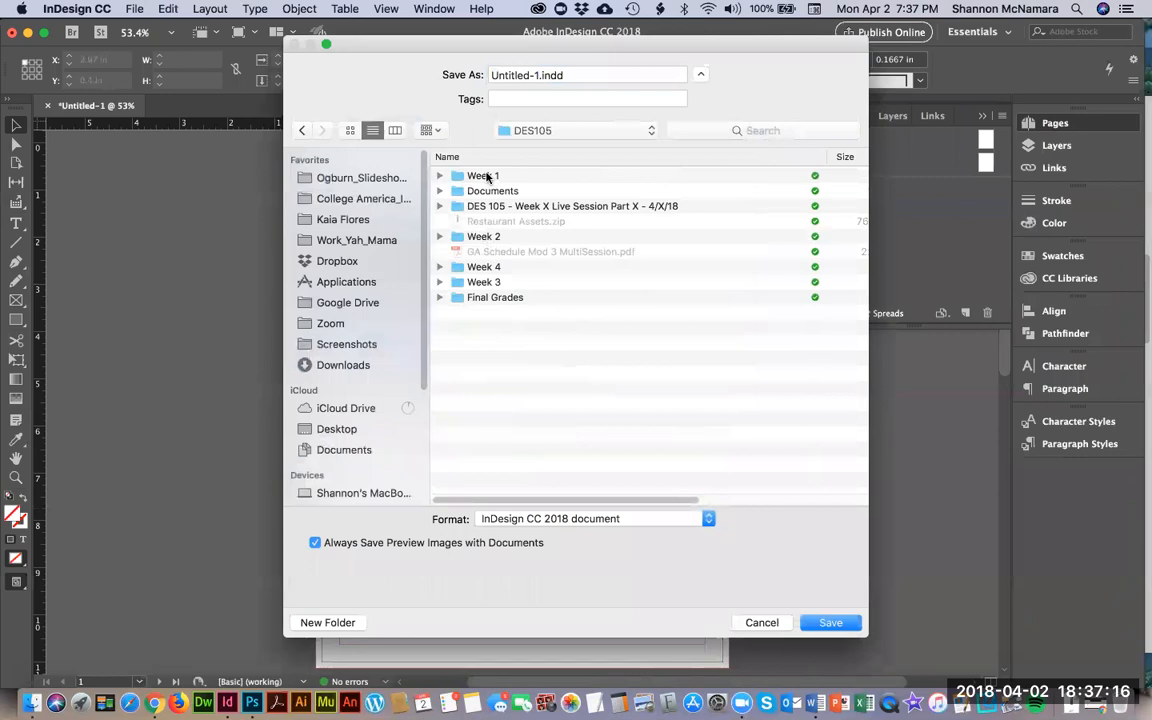
pyautogui.doubleClick(486, 176)
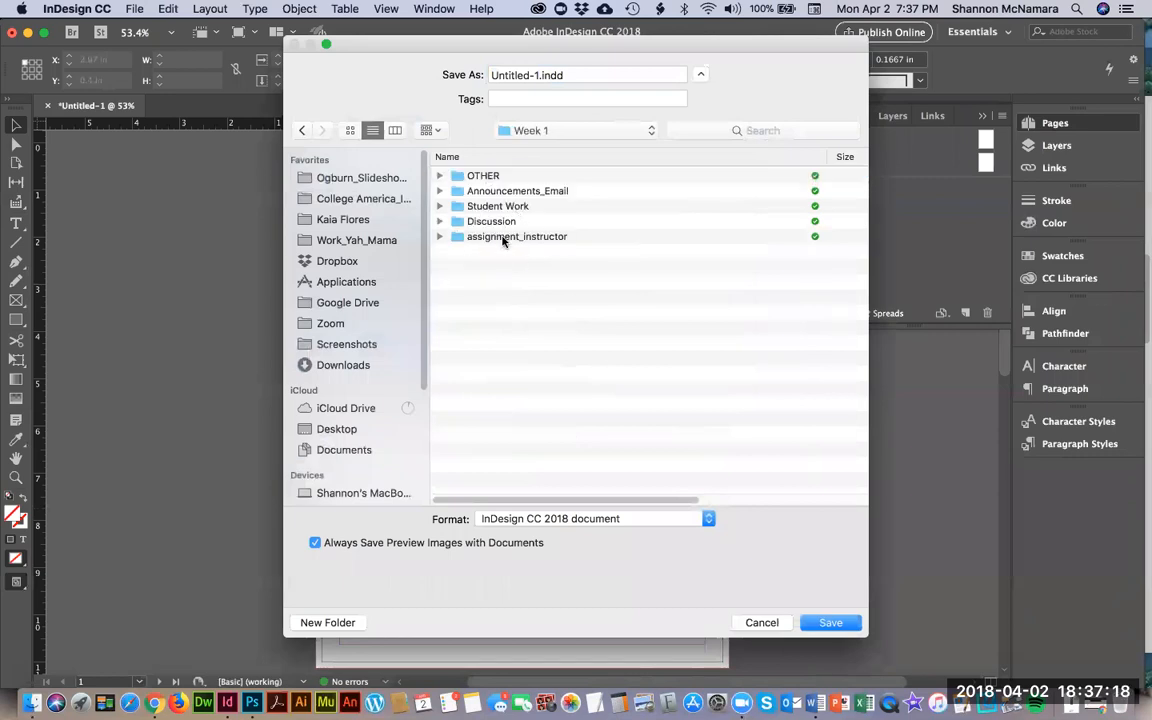
pyautogui.doubleClick(503, 240)
pyautogui.doubleClick(496, 190)
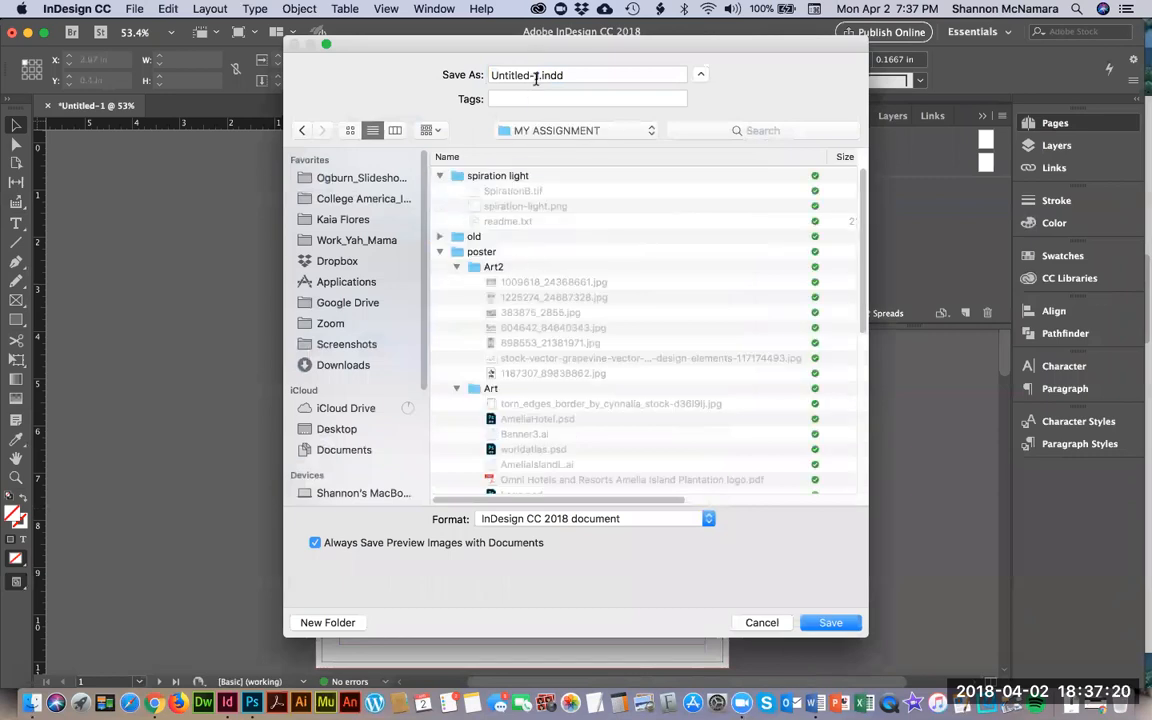
pyautogui.click(440, 252)
pyautogui.click(440, 177)
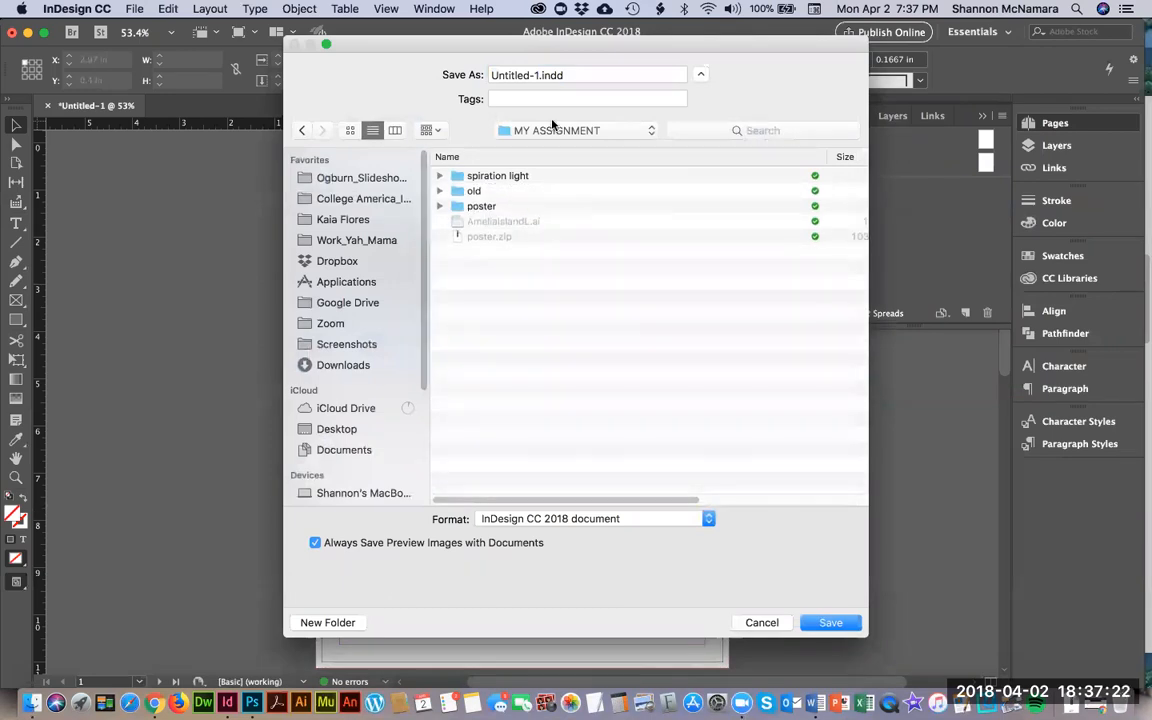
# Step: Name the file with the copied assignment name, replace YourLastName with the designer's first initial and last name, and save it
pyautogui.moveTo(538, 76); pyautogui.dragTo(400, 47)
pyautogui.press('super+v')
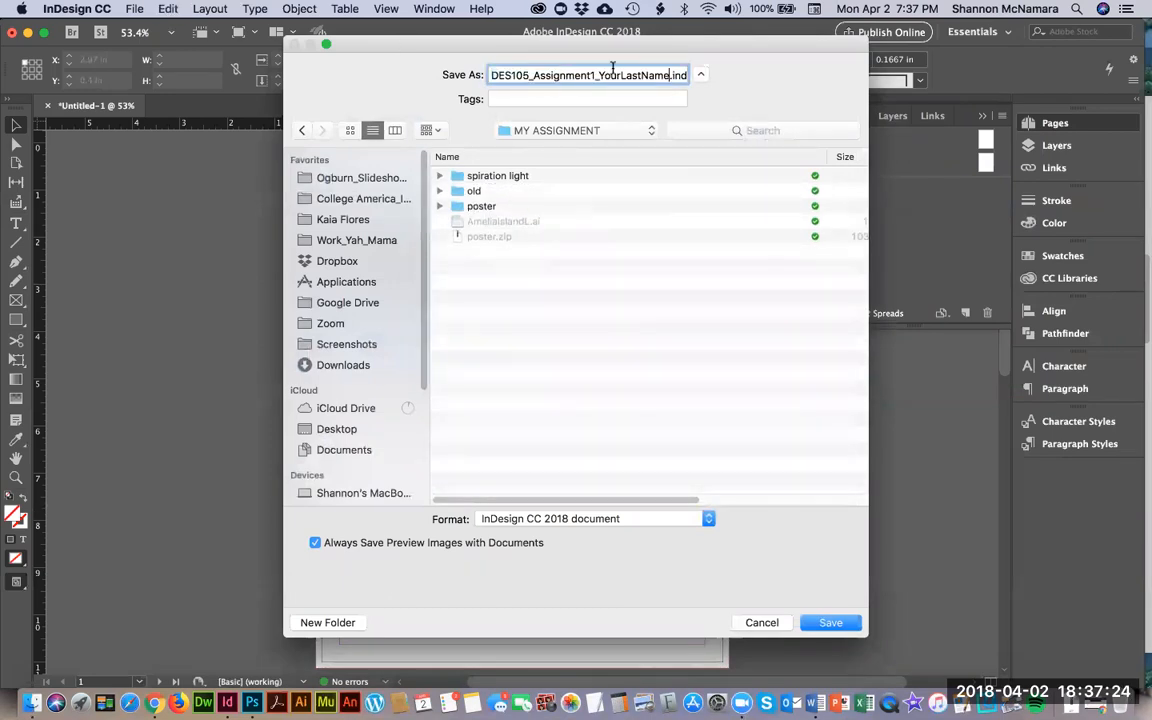
pyautogui.doubleClick(597, 75)
pyautogui.write('SMcNamara')
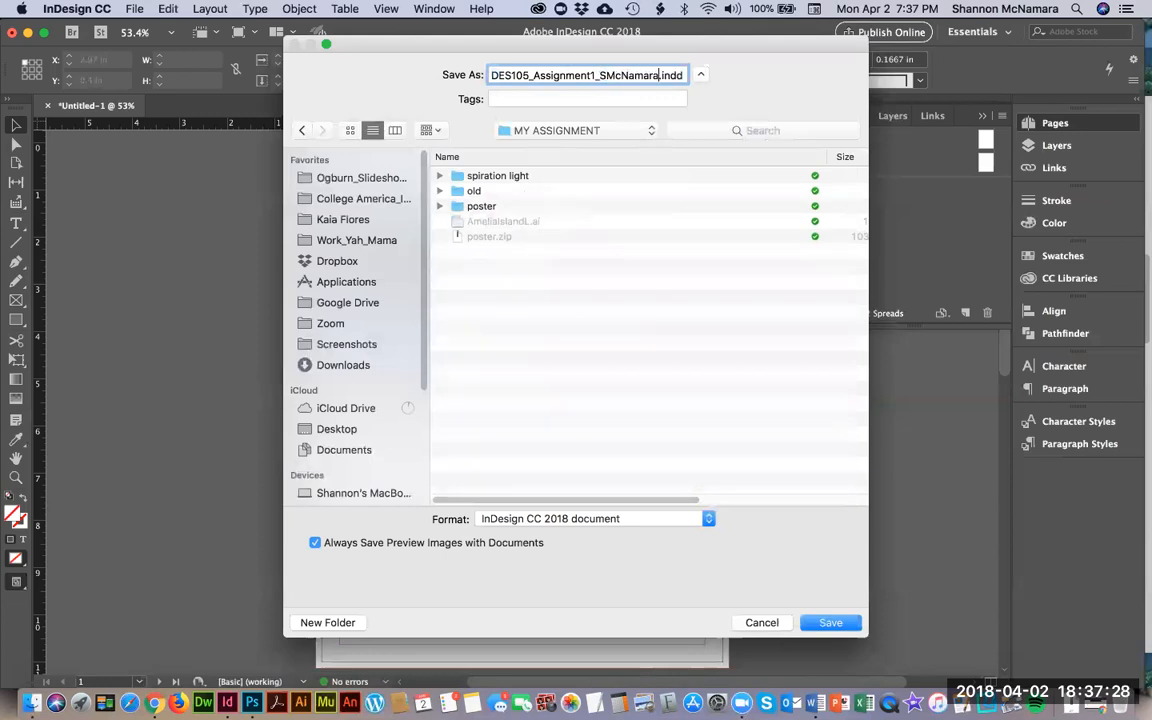
pyautogui.click(833, 623)
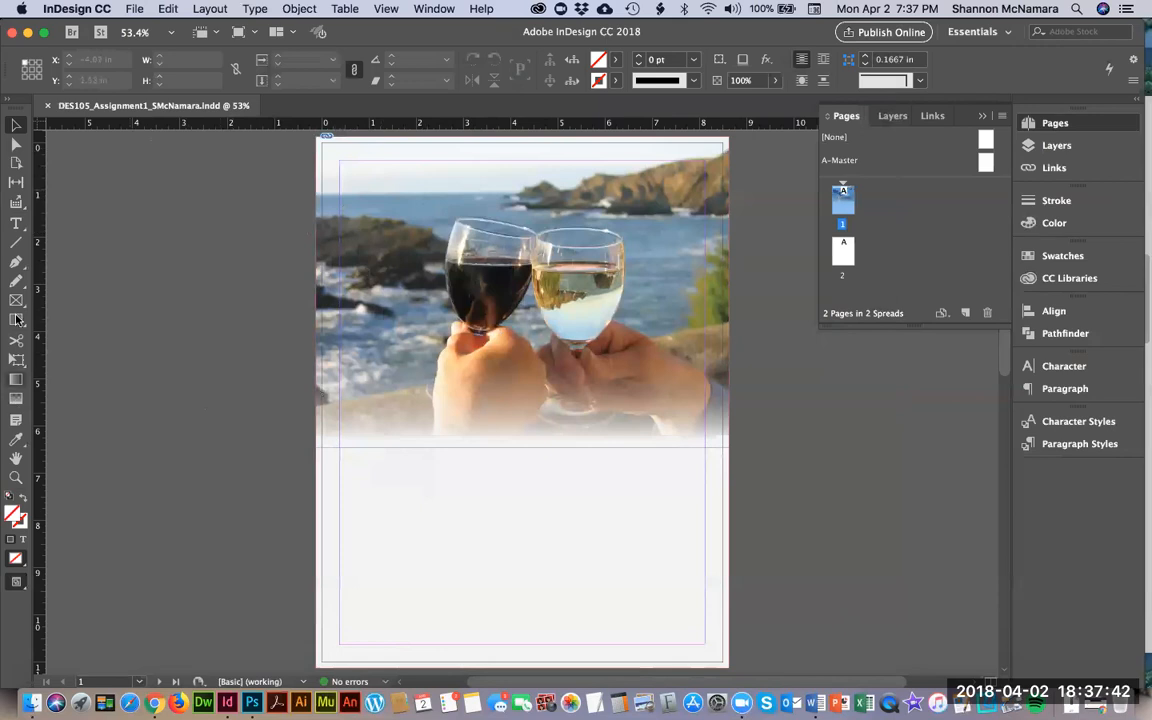
# Step: Start placing a file and browse up from the Art2 folder through poster to the MY ASSIGNMENT folder
pyautogui.click(134, 9)
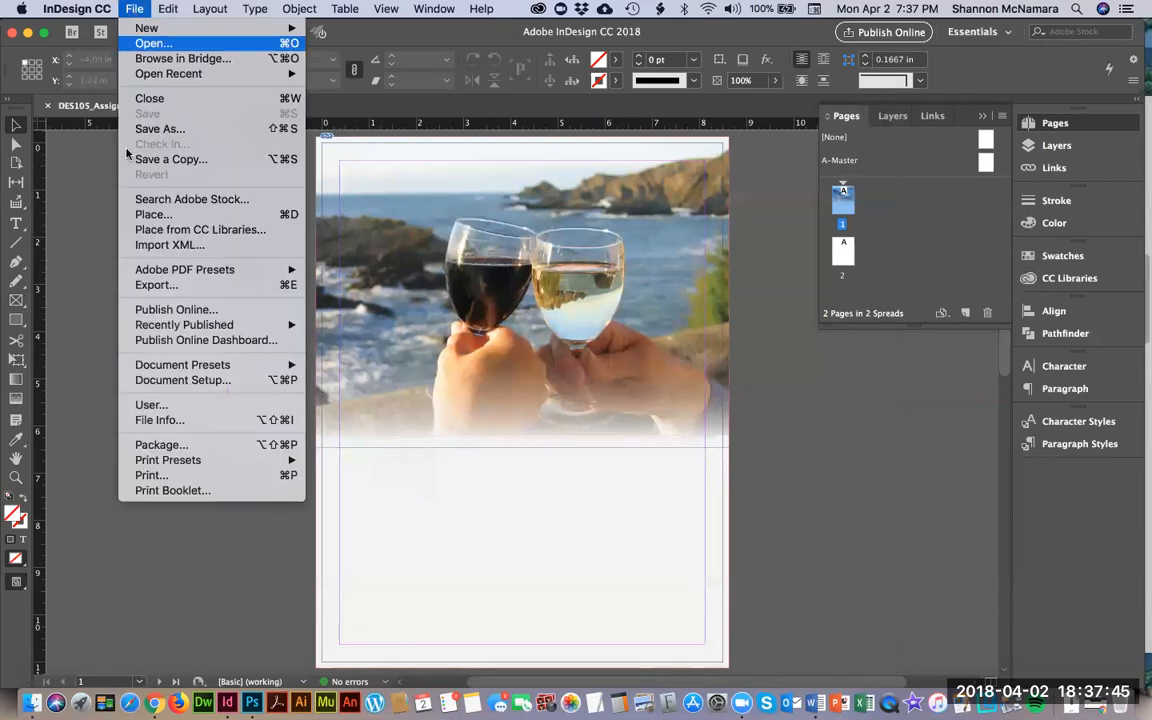
pyautogui.click(148, 215)
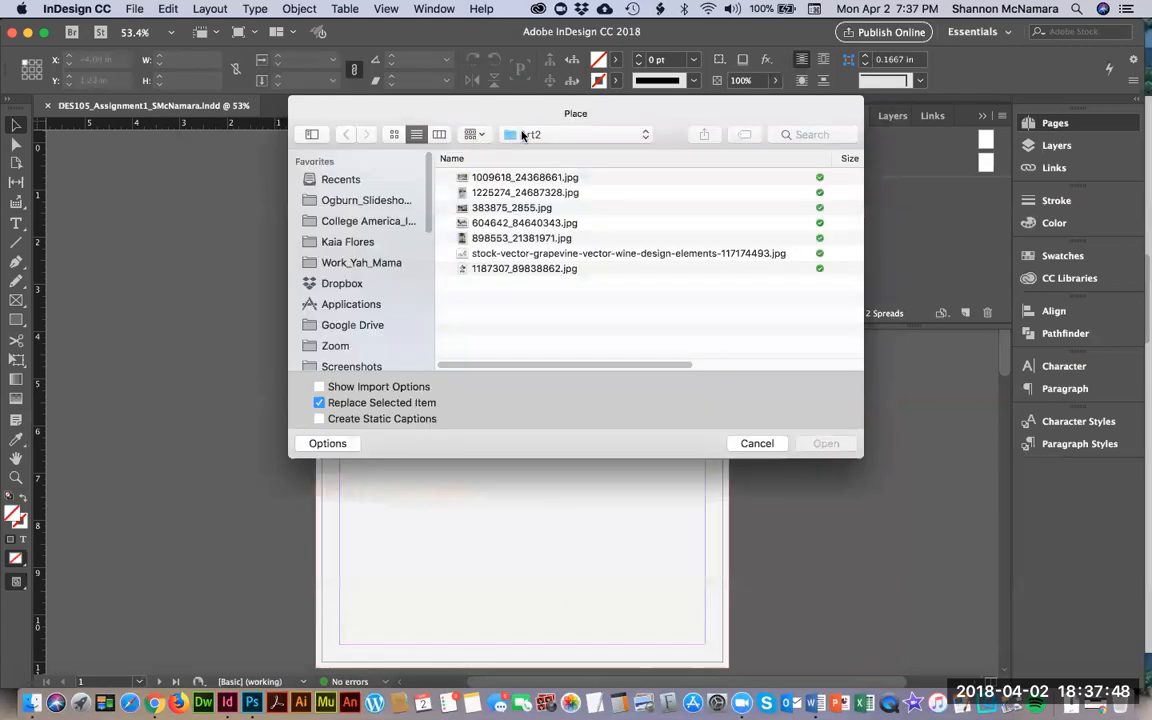
pyautogui.click(522, 135)
pyautogui.click(500, 152)
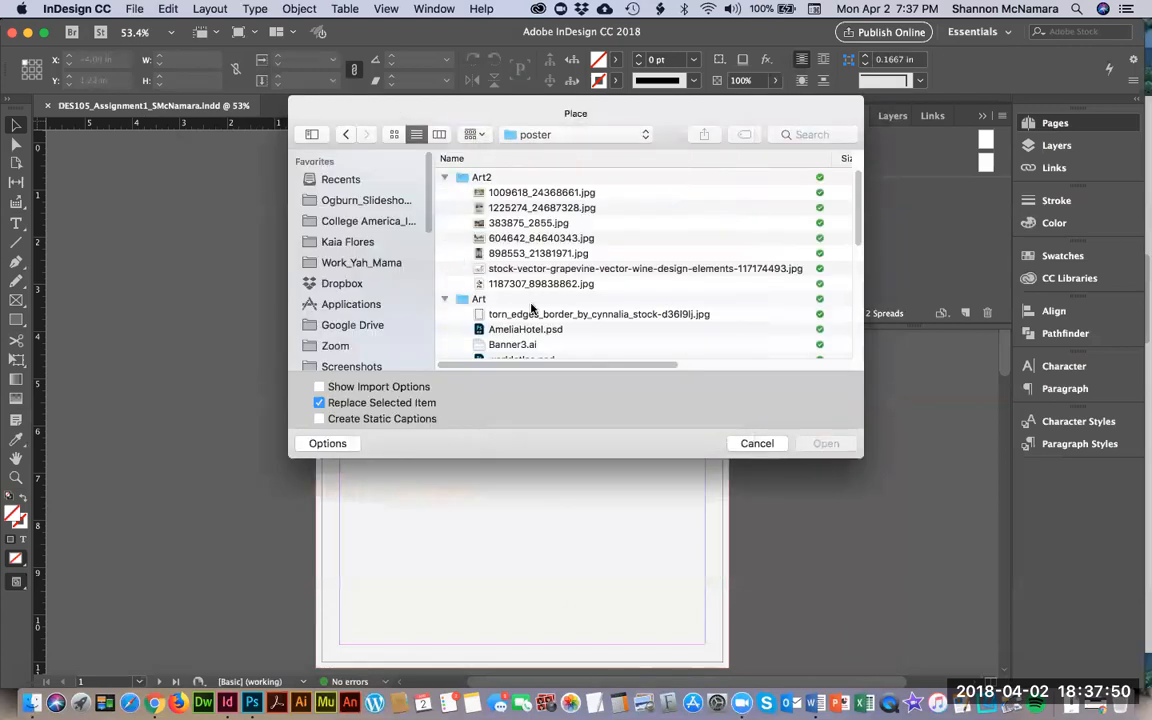
pyautogui.scroll(-3, 532, 309)
pyautogui.scroll(3, 517, 240)
pyautogui.click(444, 177)
pyautogui.click(445, 194)
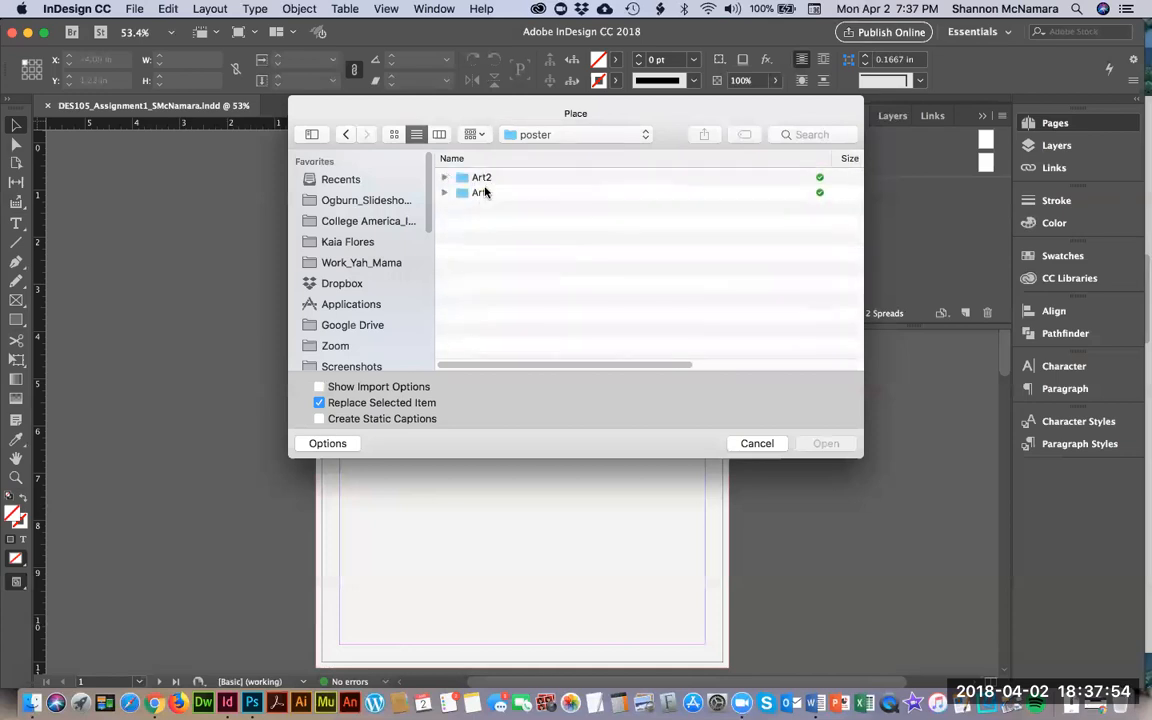
pyautogui.click(540, 135)
pyautogui.click(562, 142)
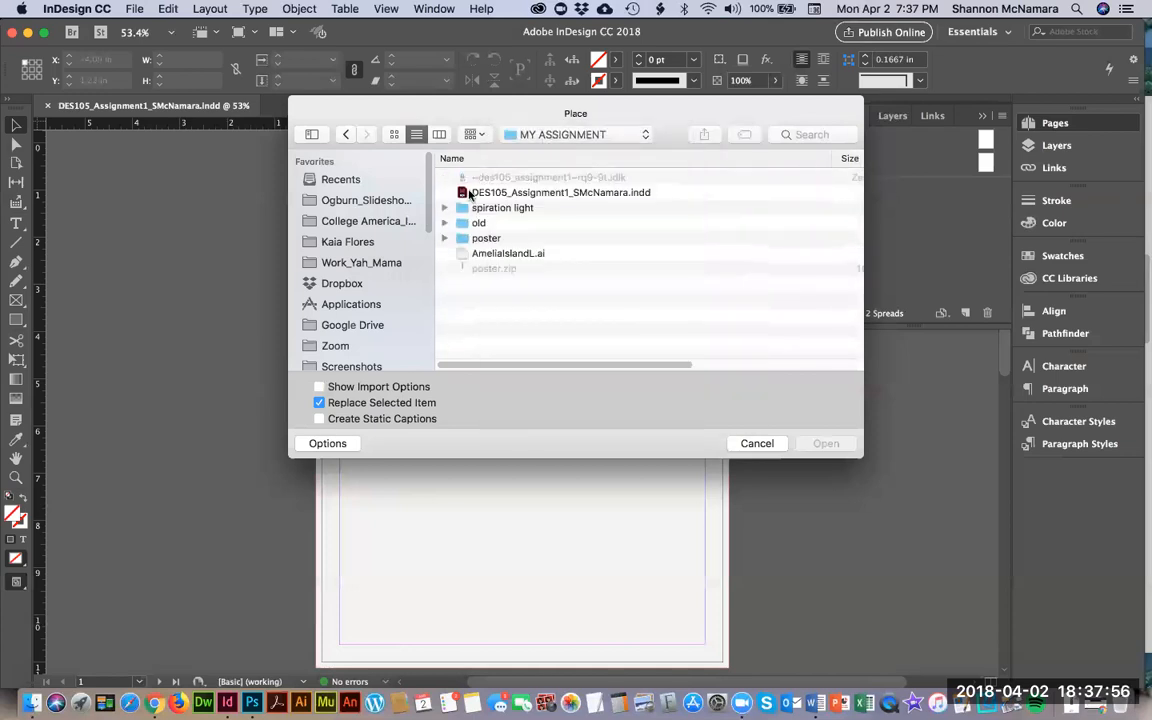
# Step: Place AmeliaIslandL.ai at the page's upper-left margin corner, about 3.875 in wide and 2.51 in high
pyautogui.click(489, 253)
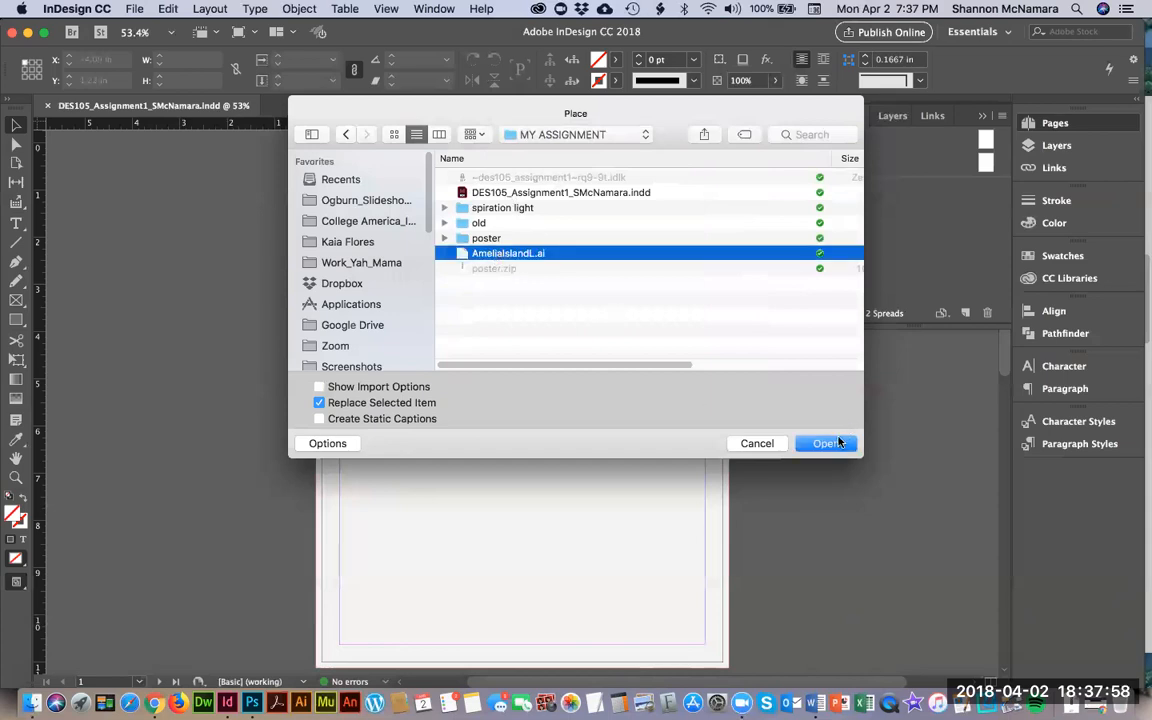
pyautogui.click(826, 443)
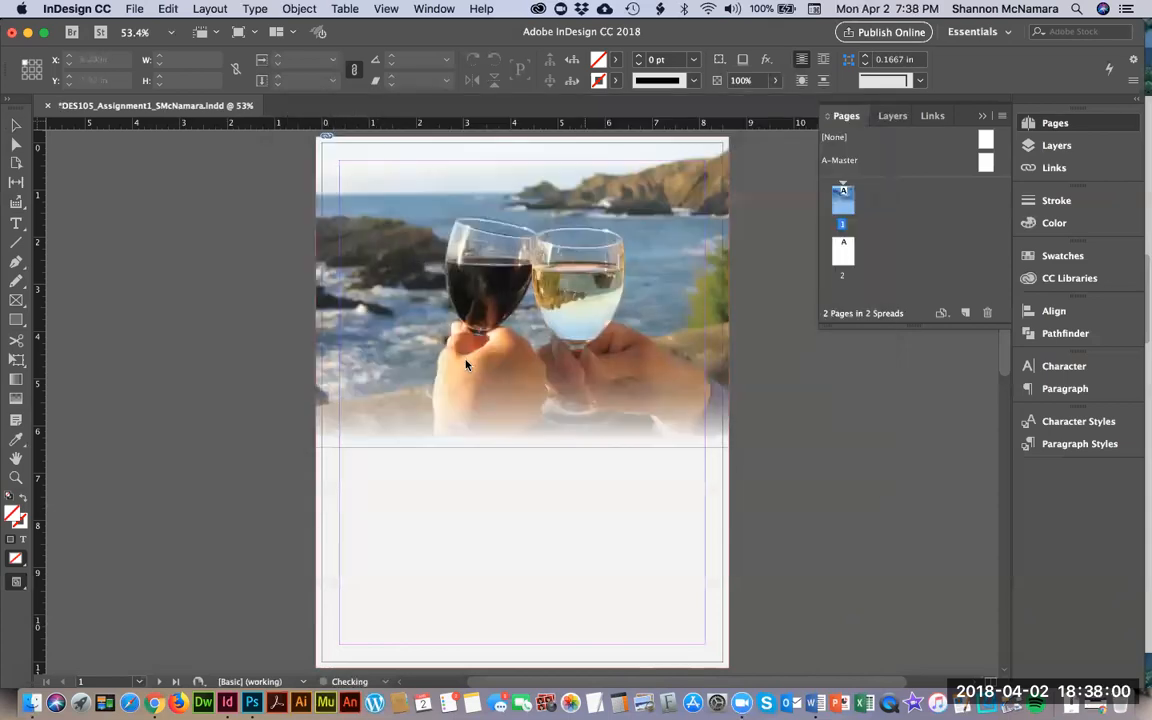
pyautogui.moveTo(341, 162); pyautogui.dragTo(527, 300)
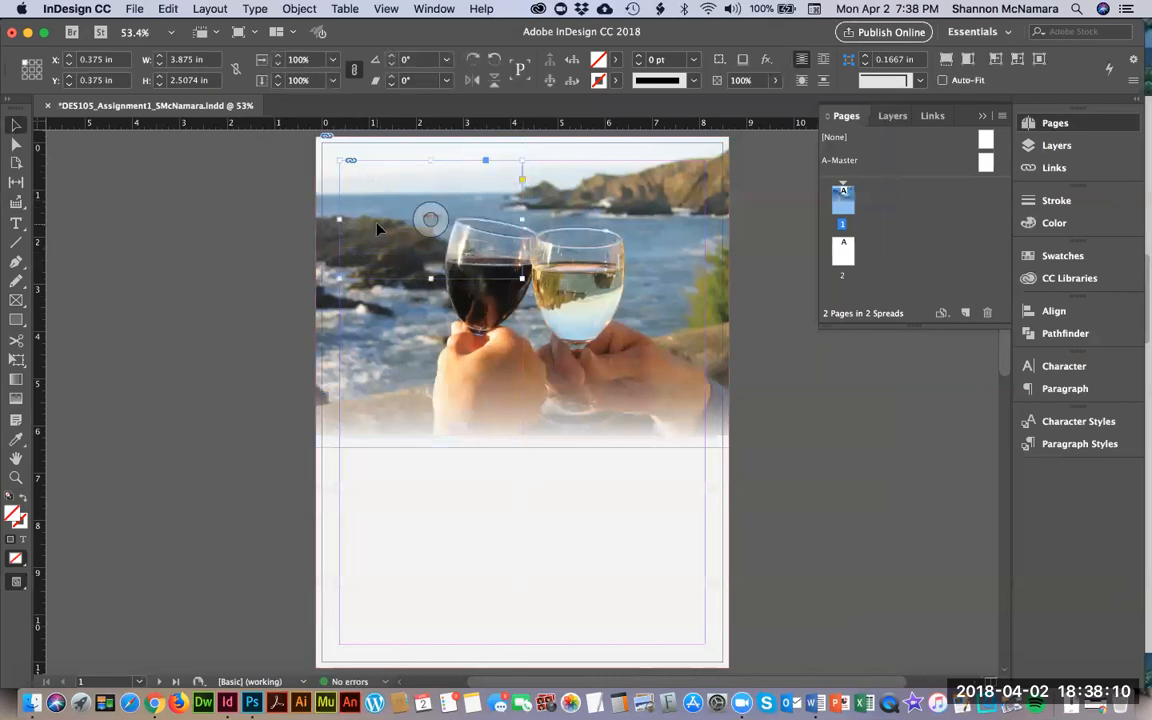
# Step: Start placing a file into the selected logo frame and browse from MY ASSIGNMENT through poster into its Art folder
pyautogui.press('super+d')
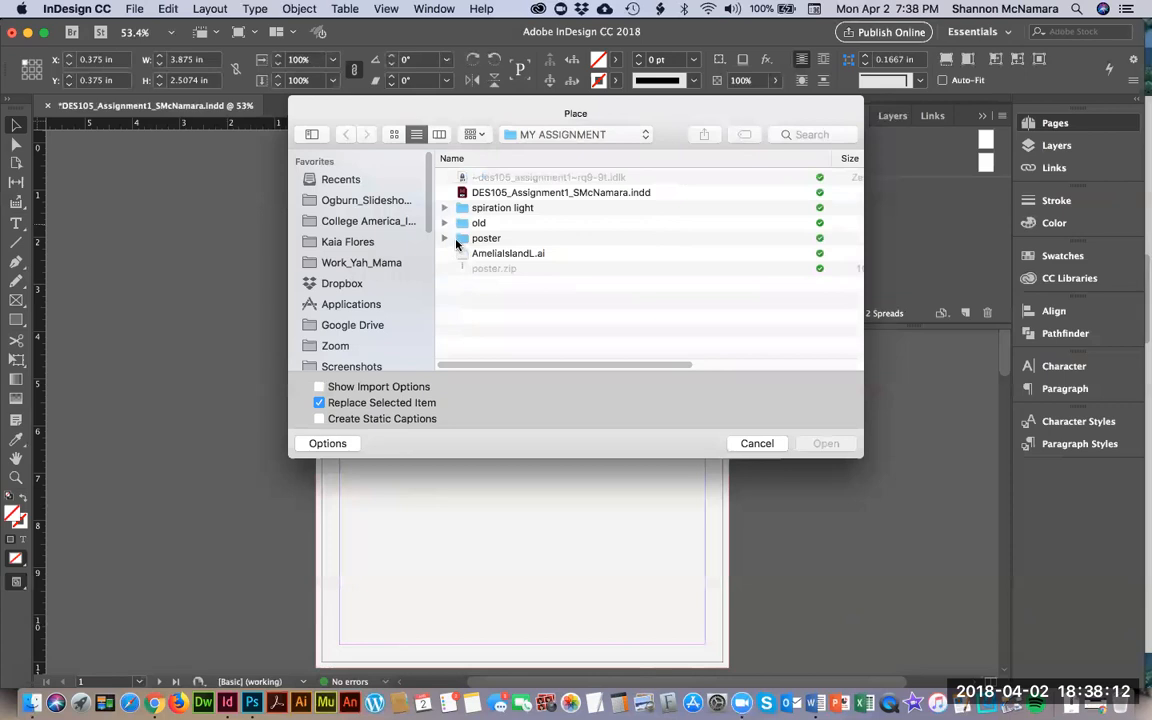
pyautogui.click(446, 239)
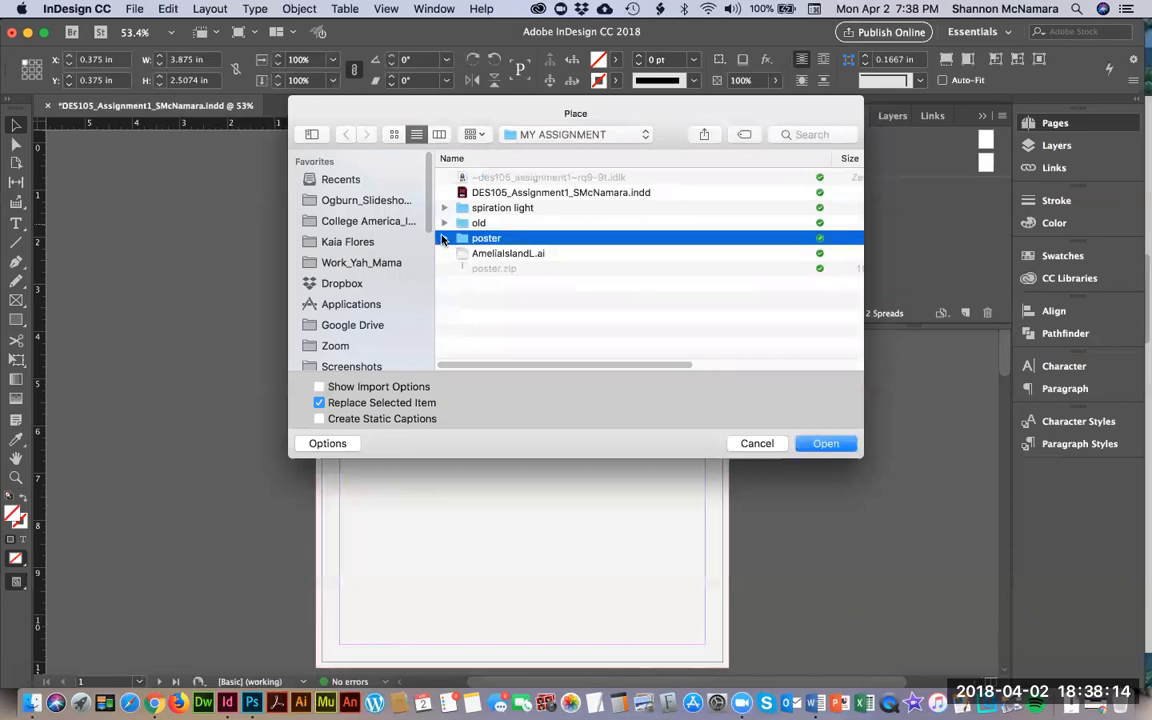
pyautogui.click(443, 239)
pyautogui.click(461, 268)
pyautogui.scroll(-3, 604, 284)
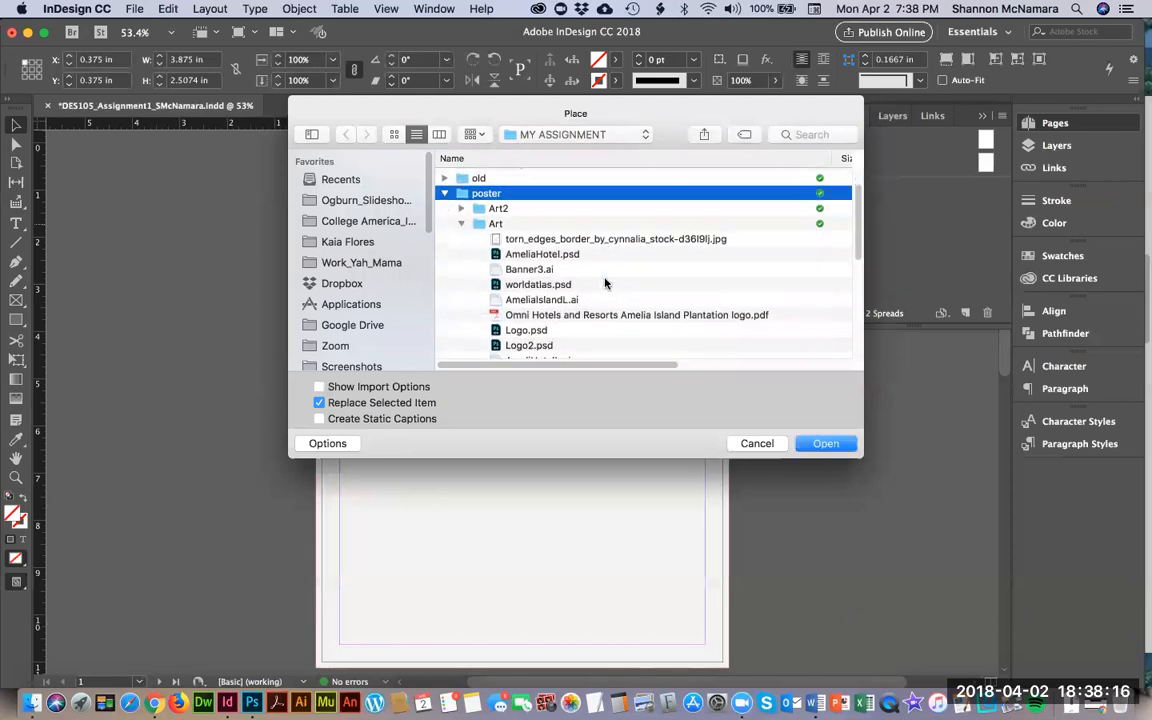
pyautogui.scroll(-5, 604, 284)
pyautogui.scroll(-3, 543, 254)
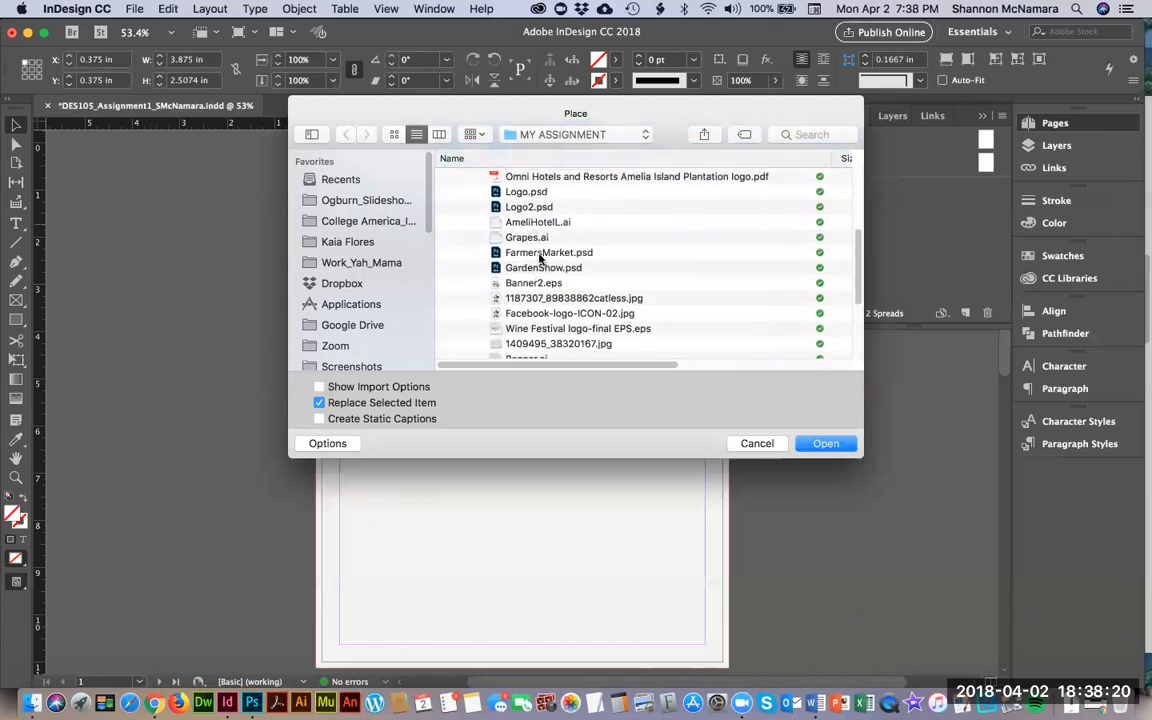
# Step: Replace the frame's content with Wine Festival logo-final EPS.eps and shift the artwork slightly down inside its frame
pyautogui.scroll(-3, 540, 258)
pyautogui.click(558, 270)
pyautogui.click(547, 286)
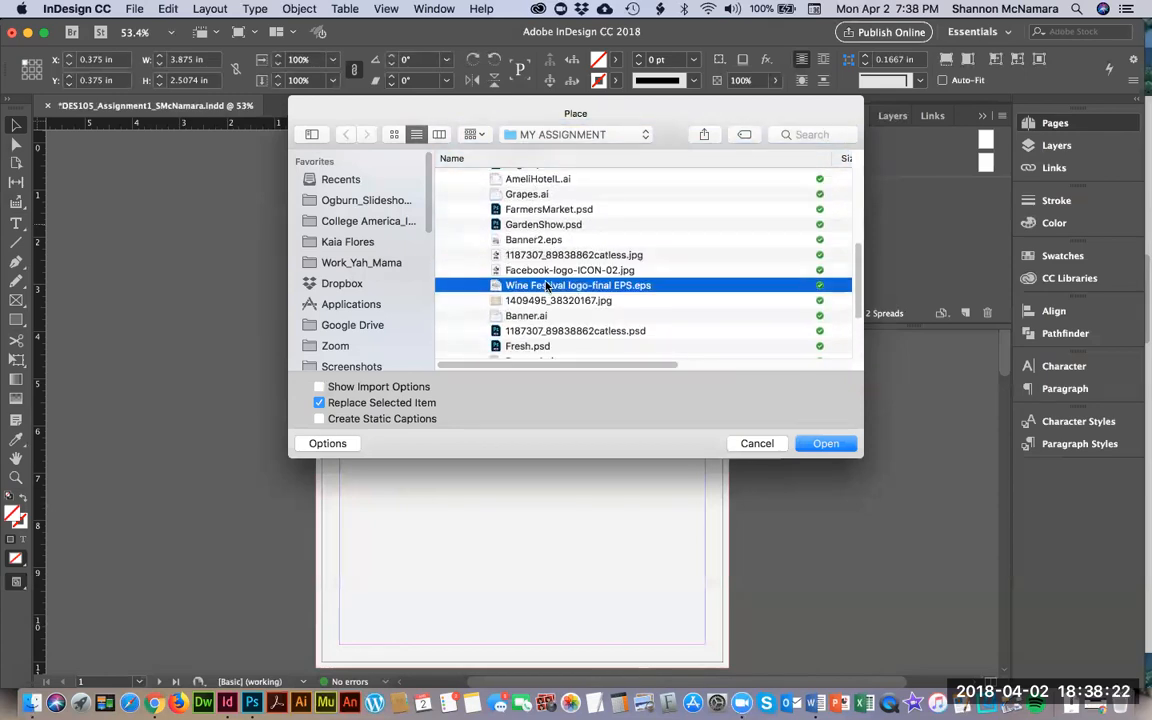
pyautogui.click(826, 444)
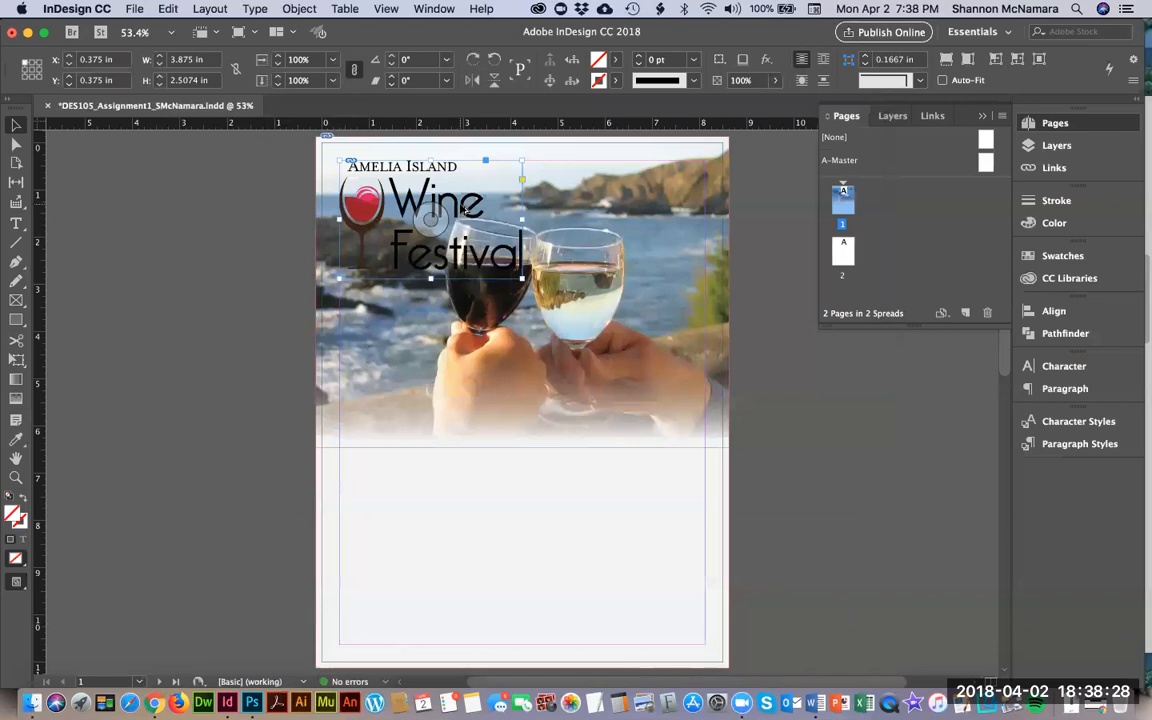
pyautogui.moveTo(465, 210); pyautogui.dragTo(465, 214)
pyautogui.click(231, 213)
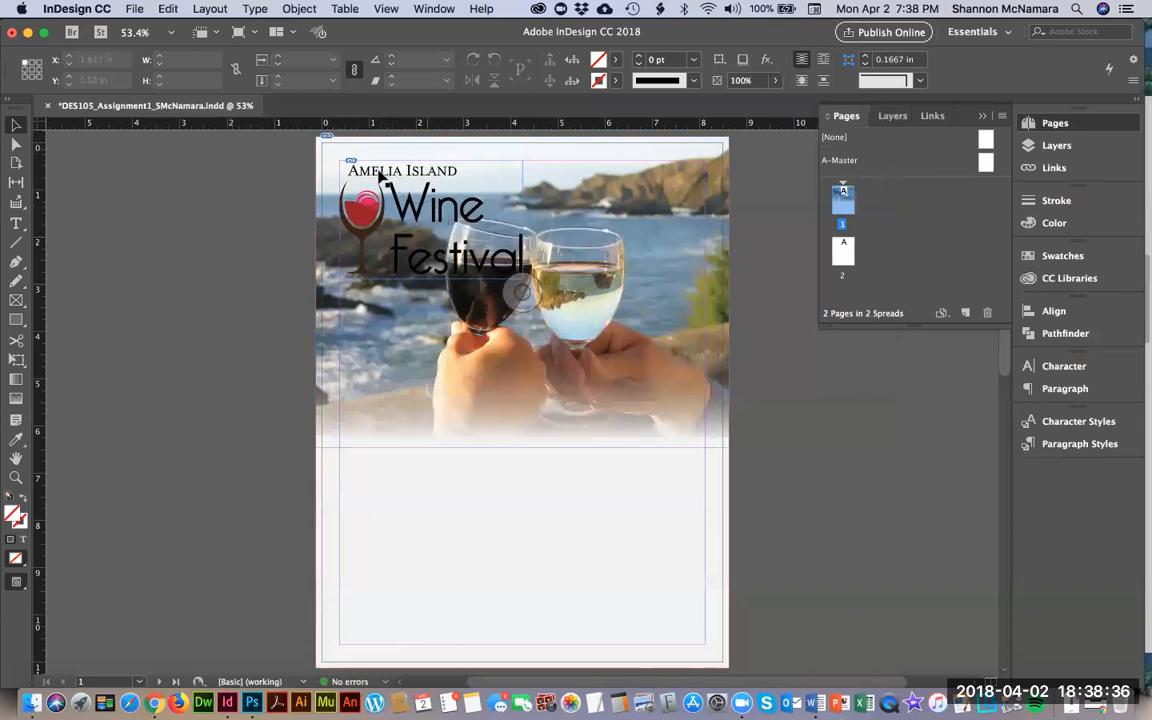
# Step: Draw a rectangle about 4.22 in wide and 2.8 in high around the logo and fill it with the [Paper] swatch
pyautogui.click(13, 325)
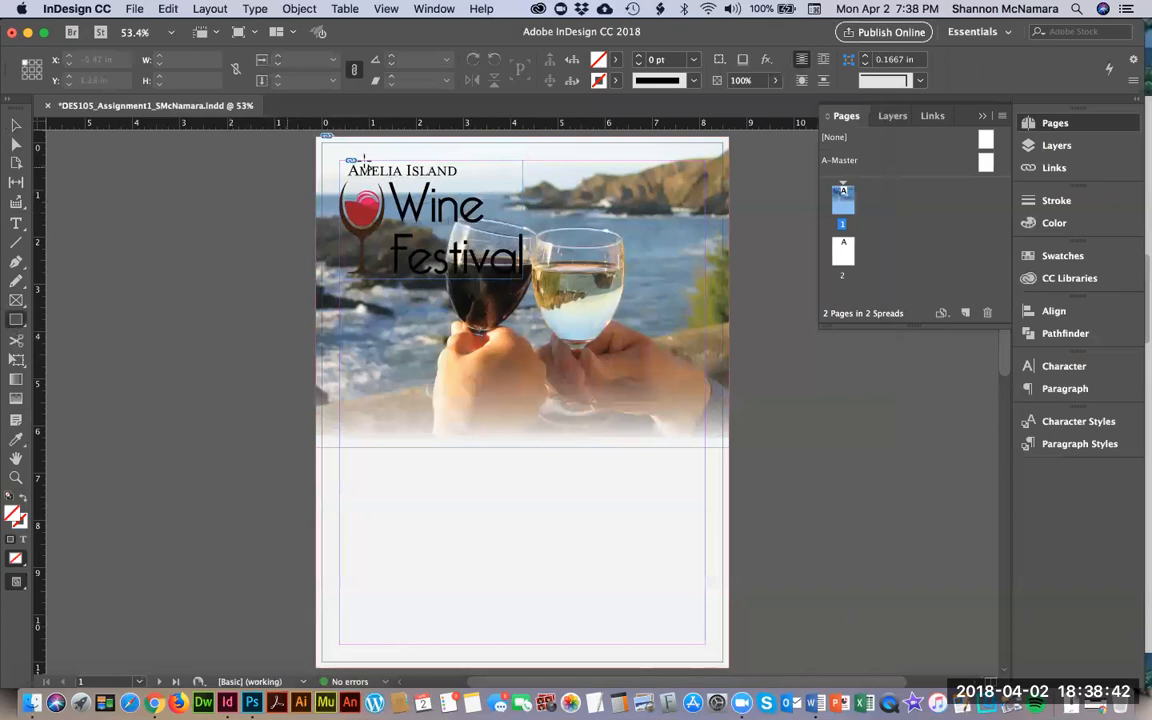
pyautogui.moveTo(331, 152); pyautogui.dragTo(532, 288)
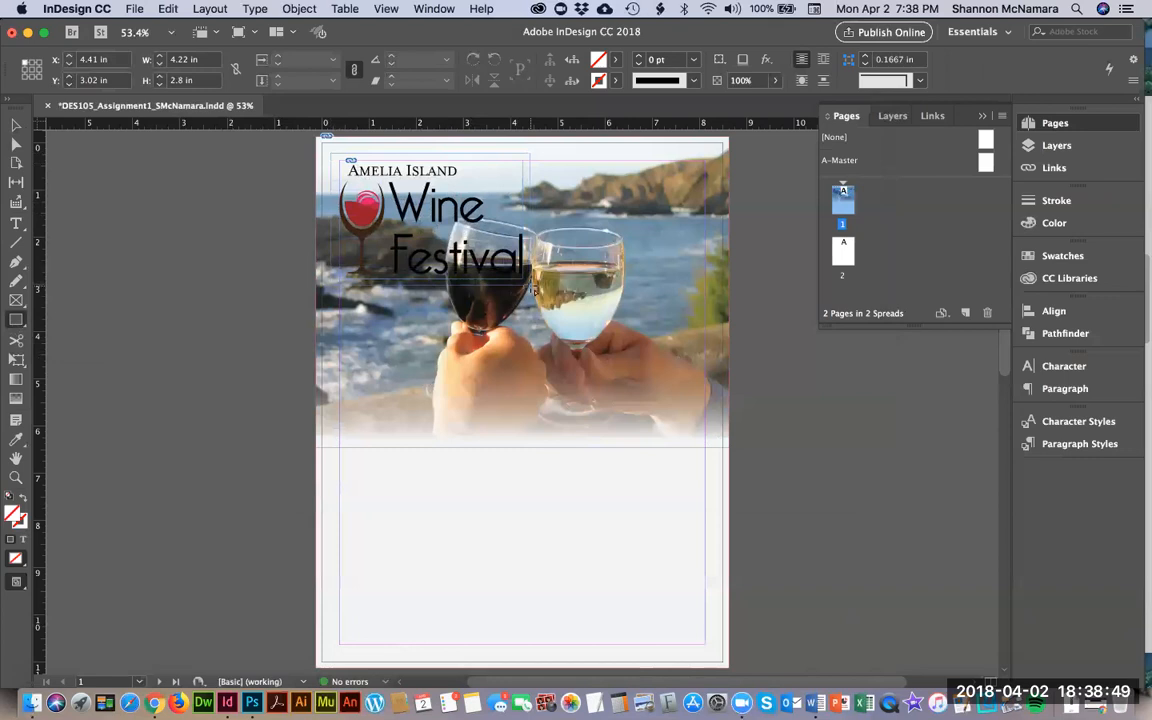
pyautogui.click(1055, 223)
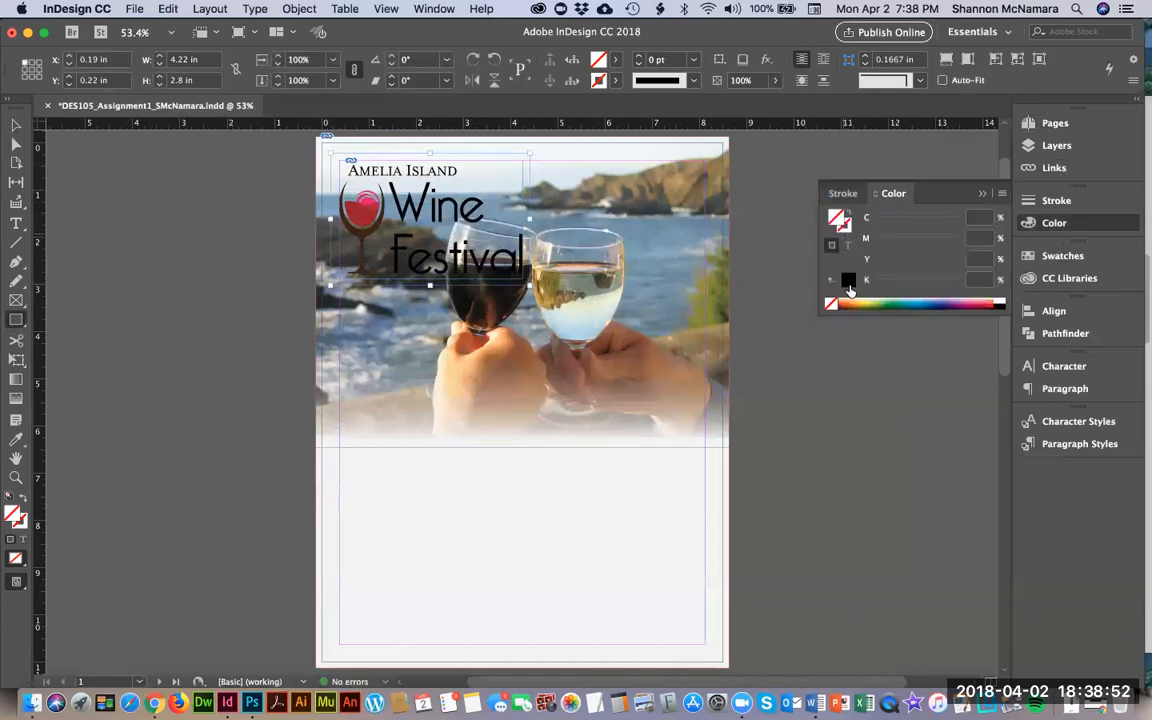
pyautogui.click(1062, 256)
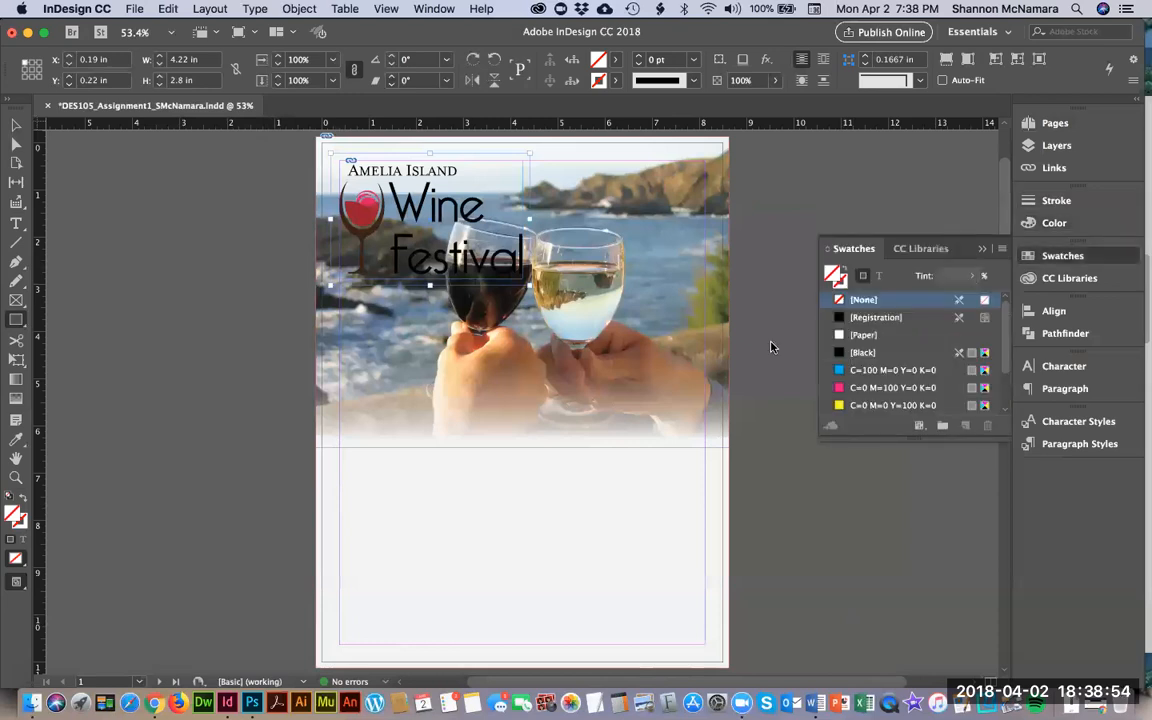
pyautogui.click(852, 336)
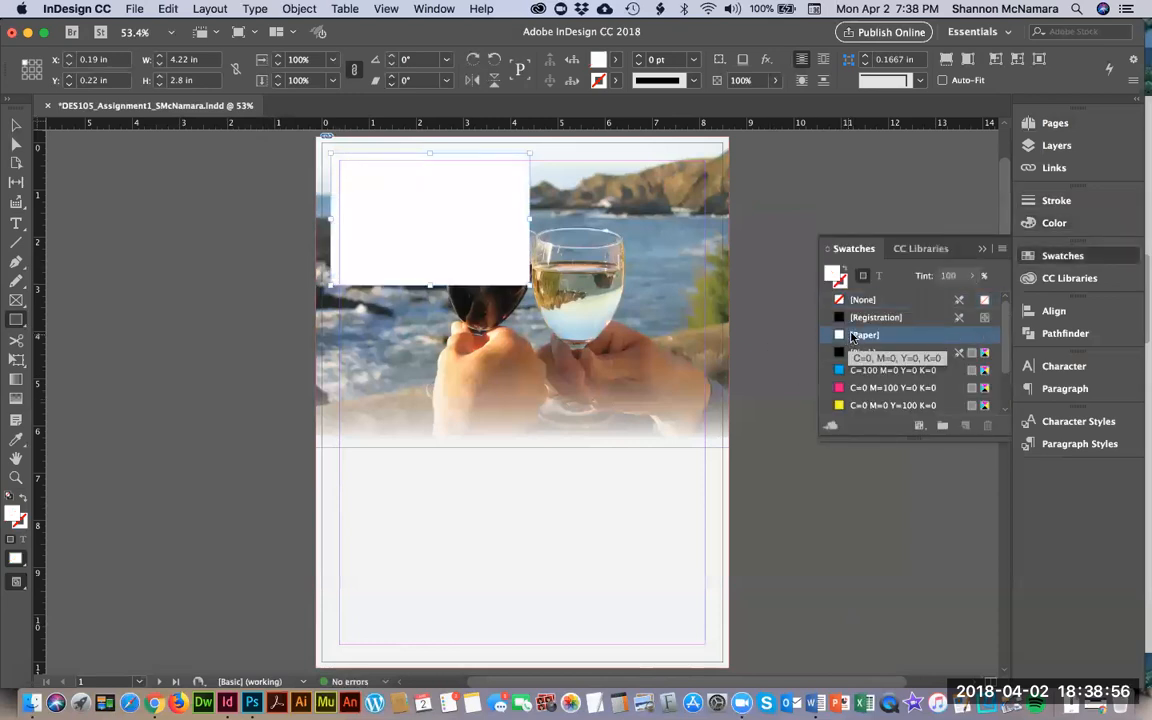
pyautogui.press('v')
pyautogui.click(193, 255)
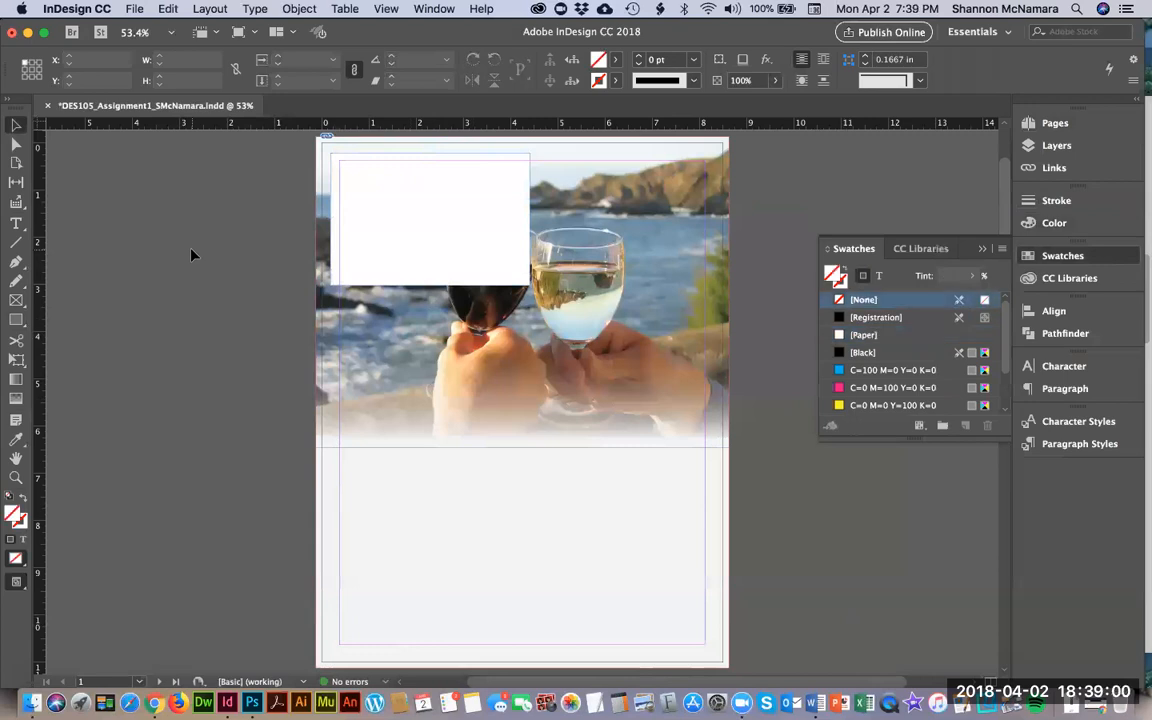
# Step: Send the white rectangle backward so that it sits behind the Wine Festival logo
pyautogui.click(346, 173)
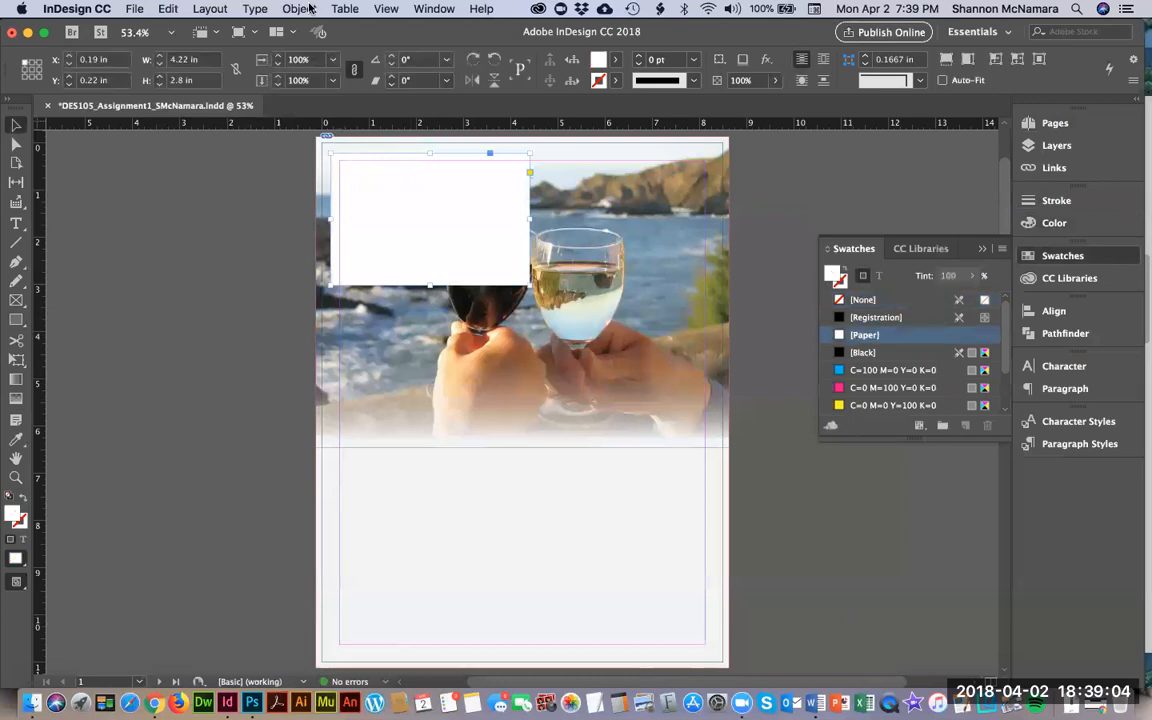
pyautogui.click(284, 8)
pyautogui.moveTo(330, 58)
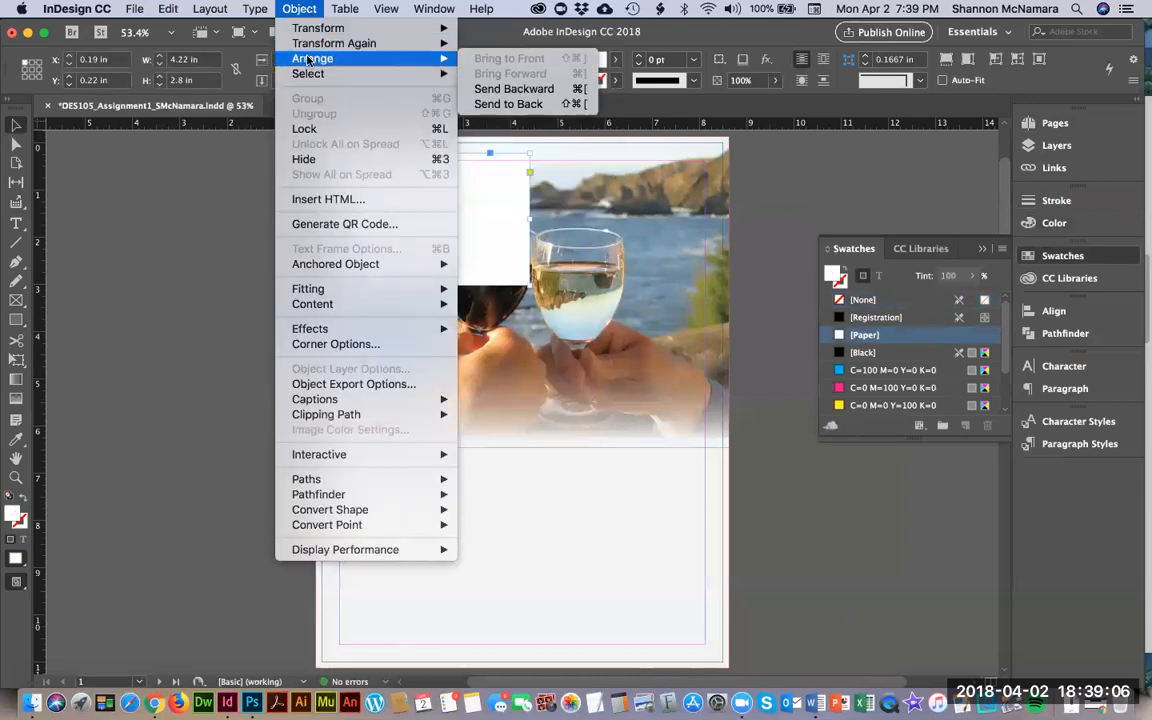
pyautogui.click(529, 91)
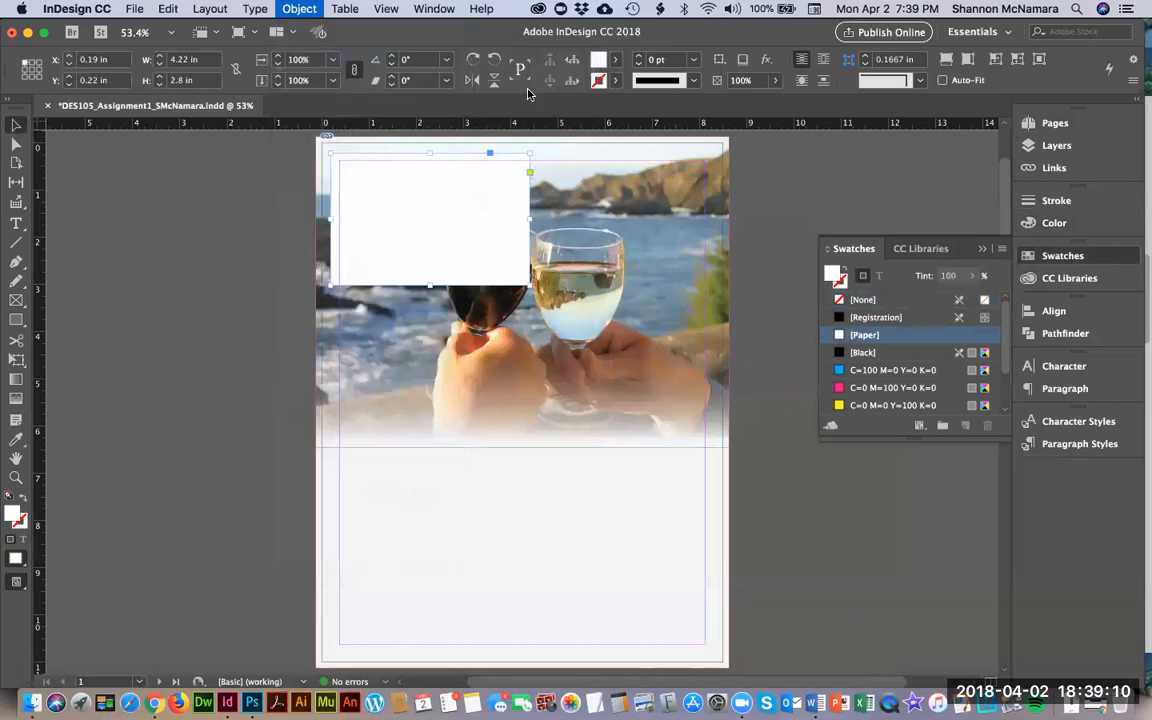
pyautogui.click(247, 211)
pyautogui.click(333, 185)
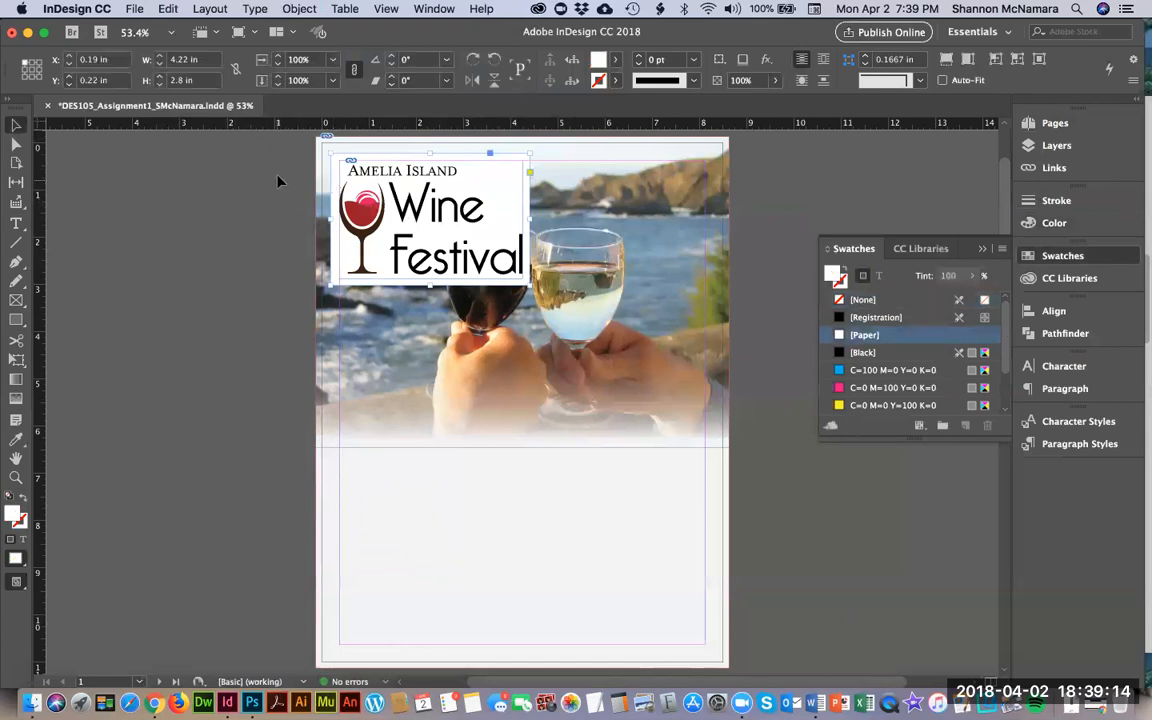
pyautogui.click(240, 168)
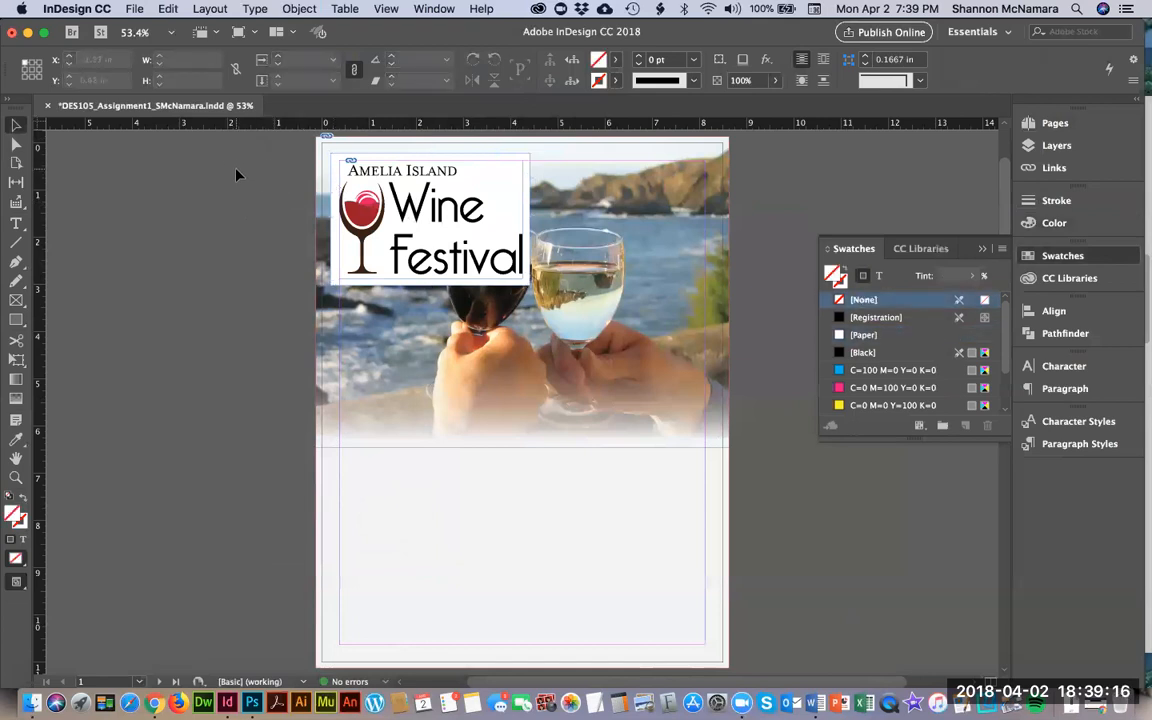
pyautogui.moveTo(244, 197); pyautogui.dragTo(334, 209)
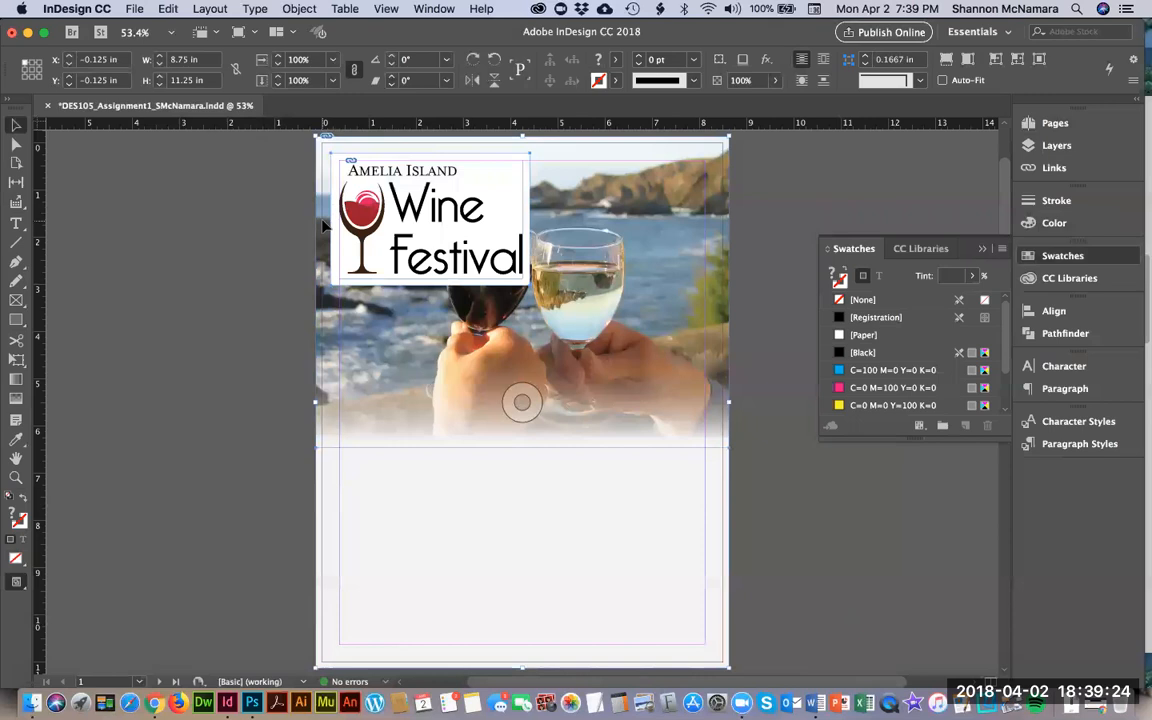
pyautogui.click(397, 208)
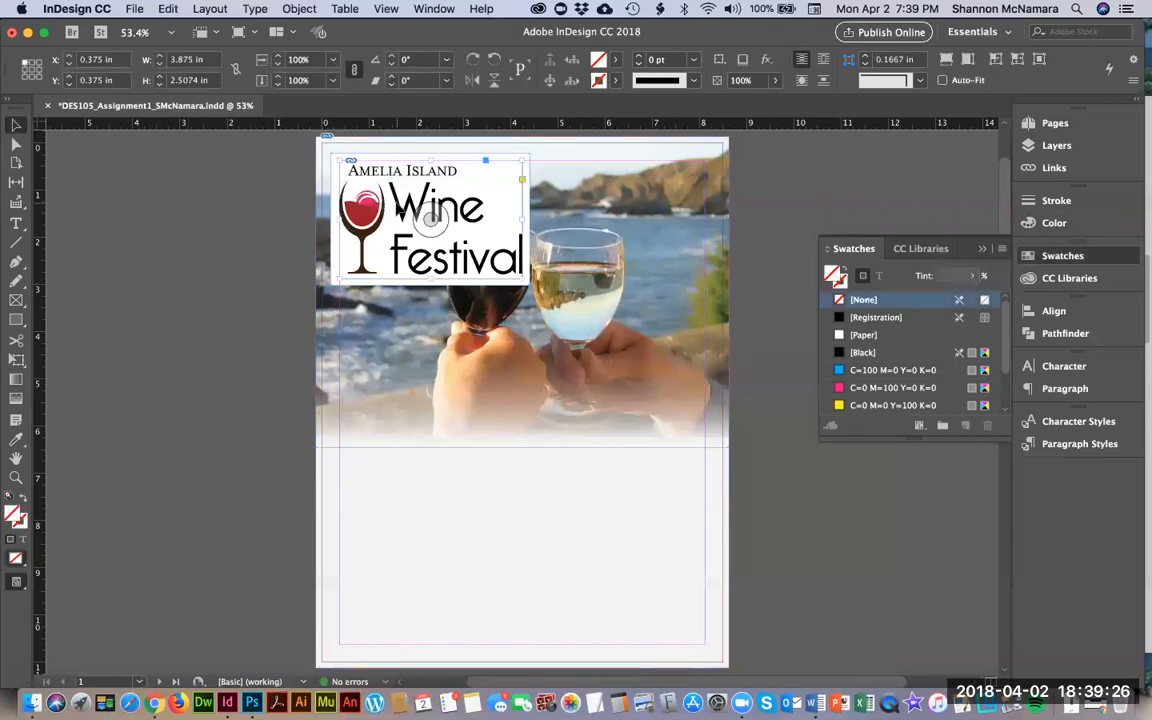
pyautogui.click(210, 246)
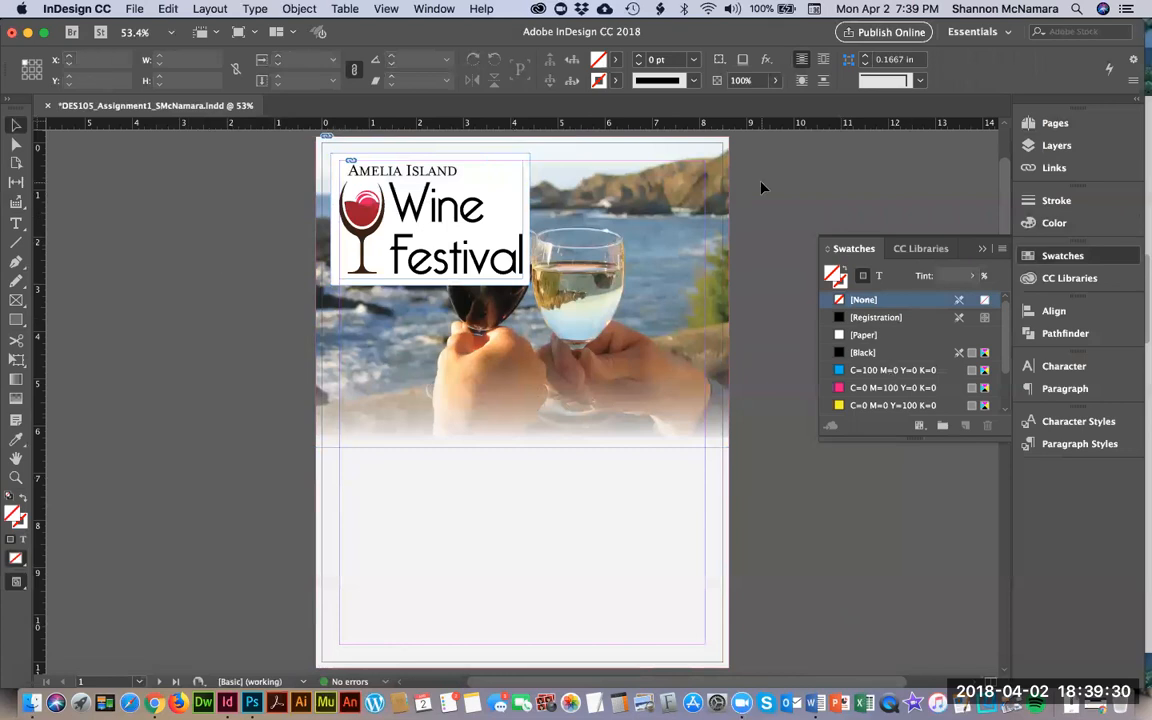
# Step: Align the logo and white rectangle to each other's horizontal and vertical centers, and nudge both slightly to the right
pyautogui.click(360, 206)
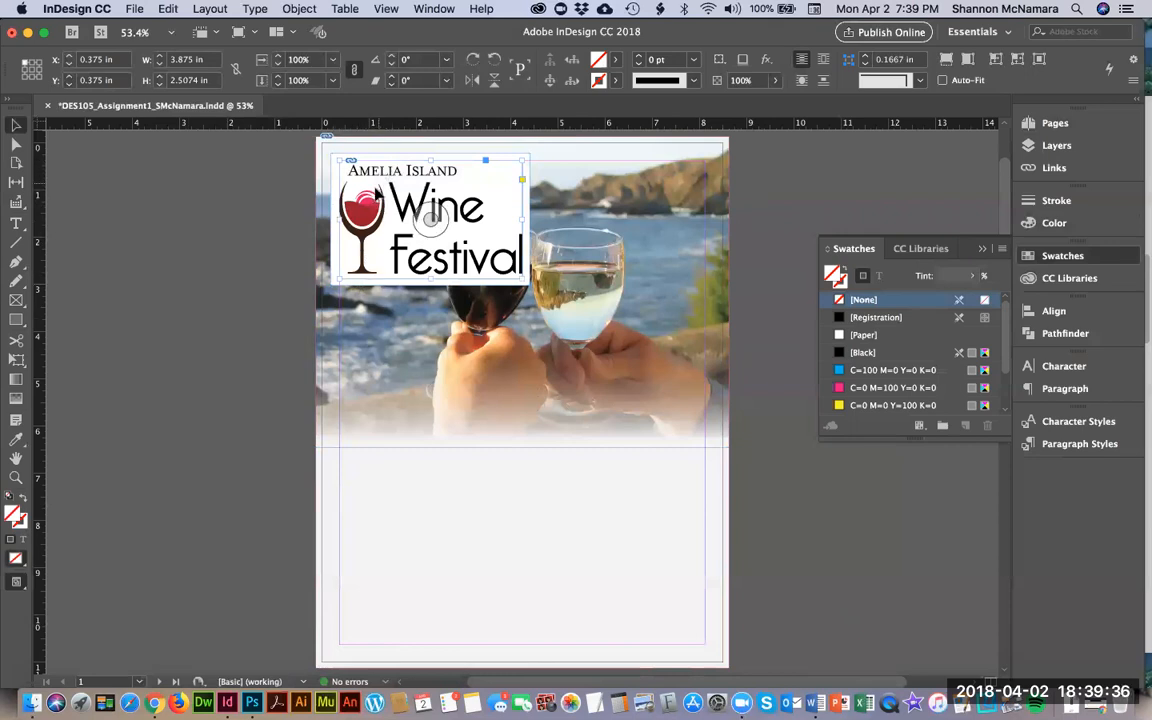
pyautogui.keyDown('shift'); pyautogui.click(362, 283); pyautogui.keyUp('shift')
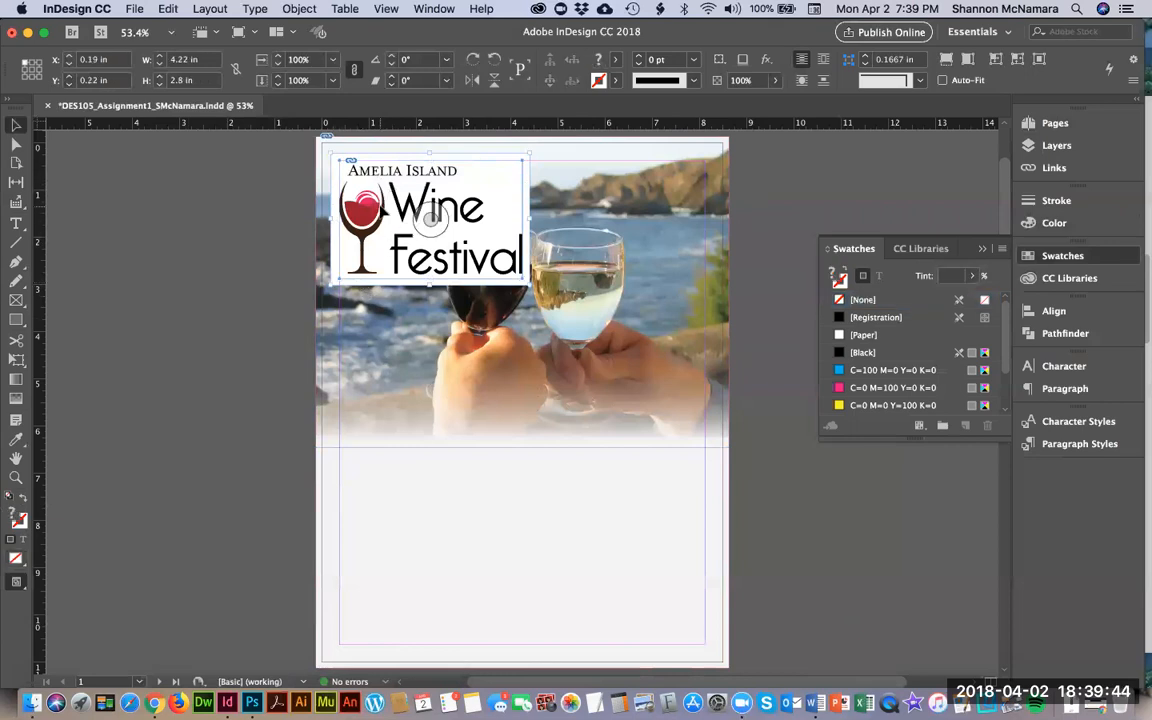
pyautogui.click(437, 9)
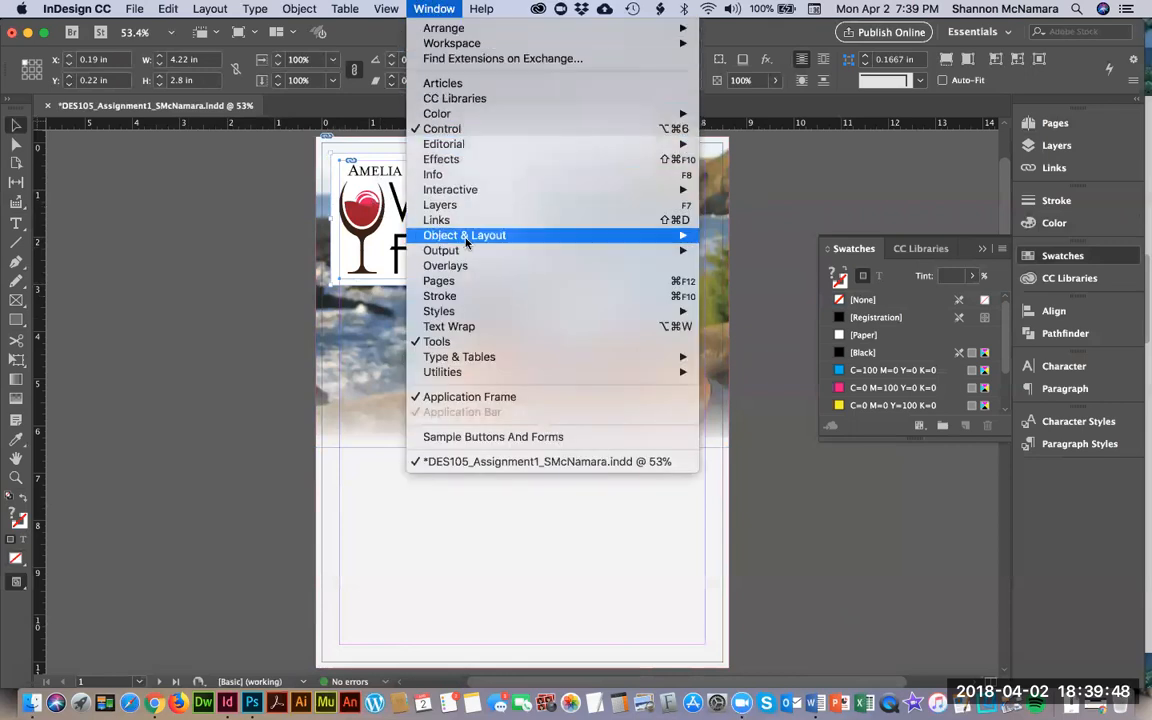
pyautogui.moveTo(466, 240)
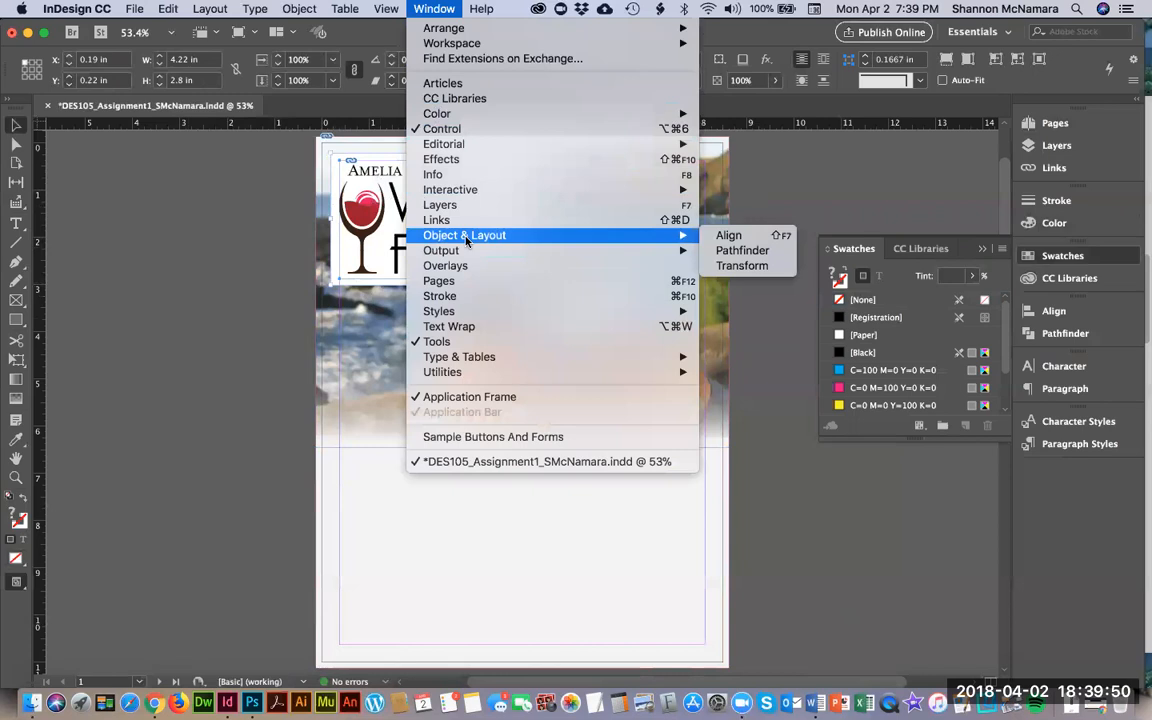
pyautogui.click(733, 240)
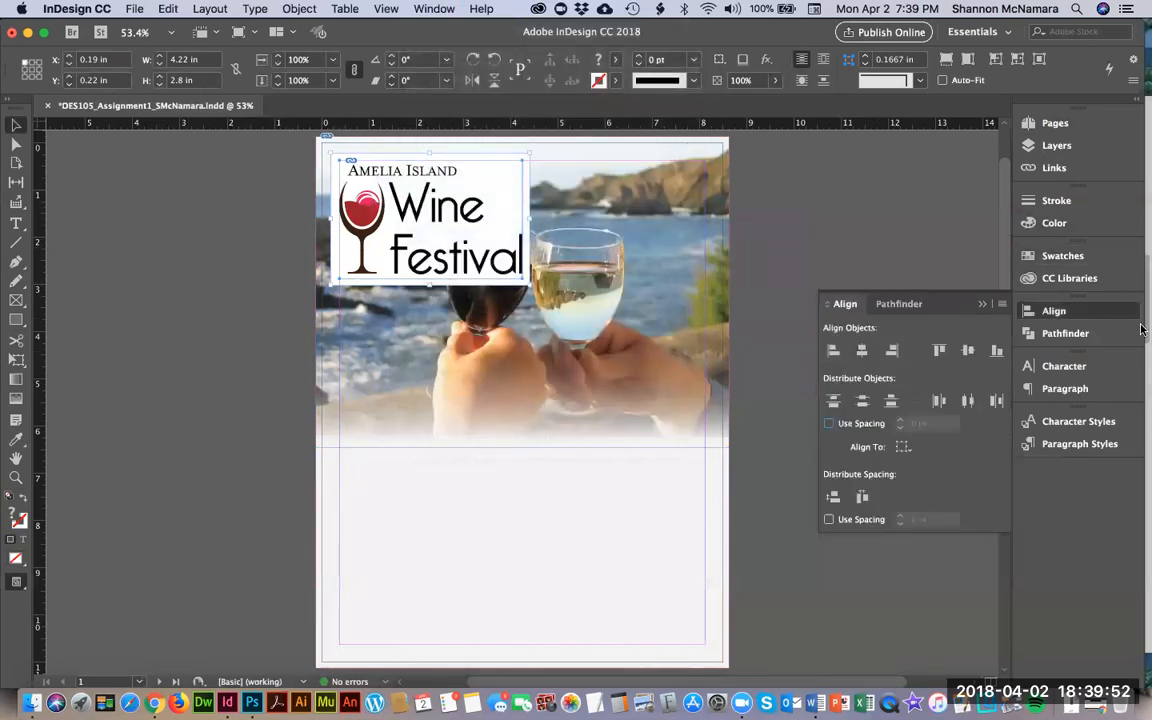
pyautogui.click(861, 353)
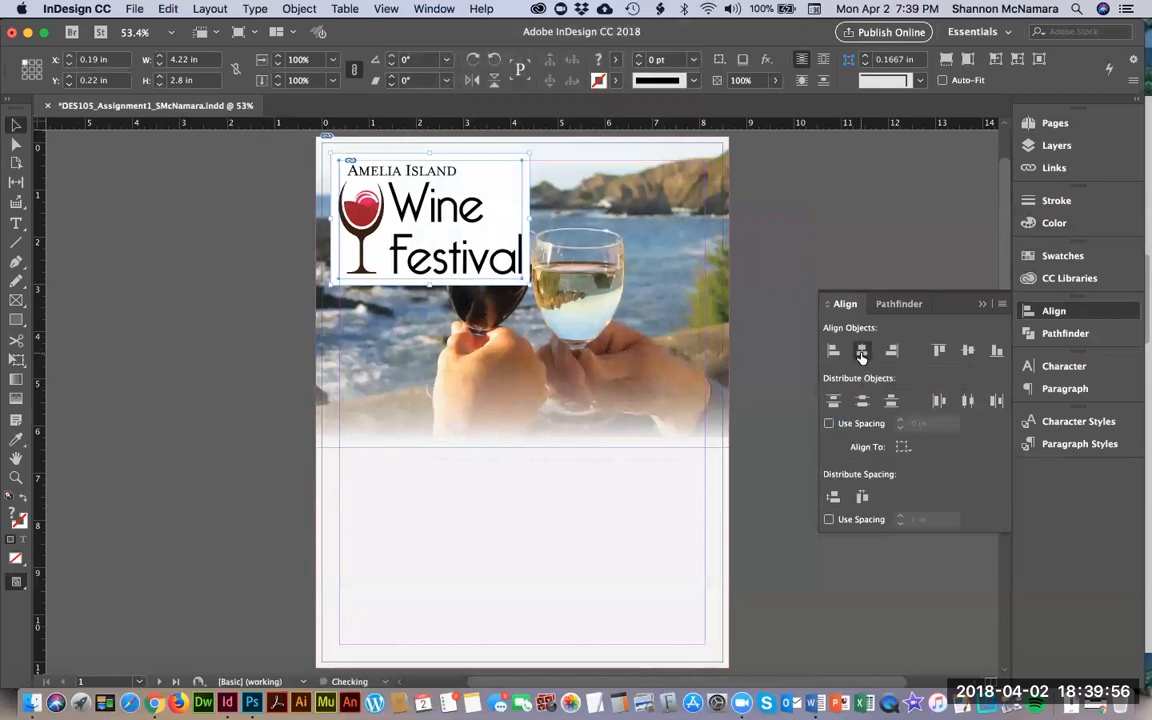
pyautogui.click(968, 352)
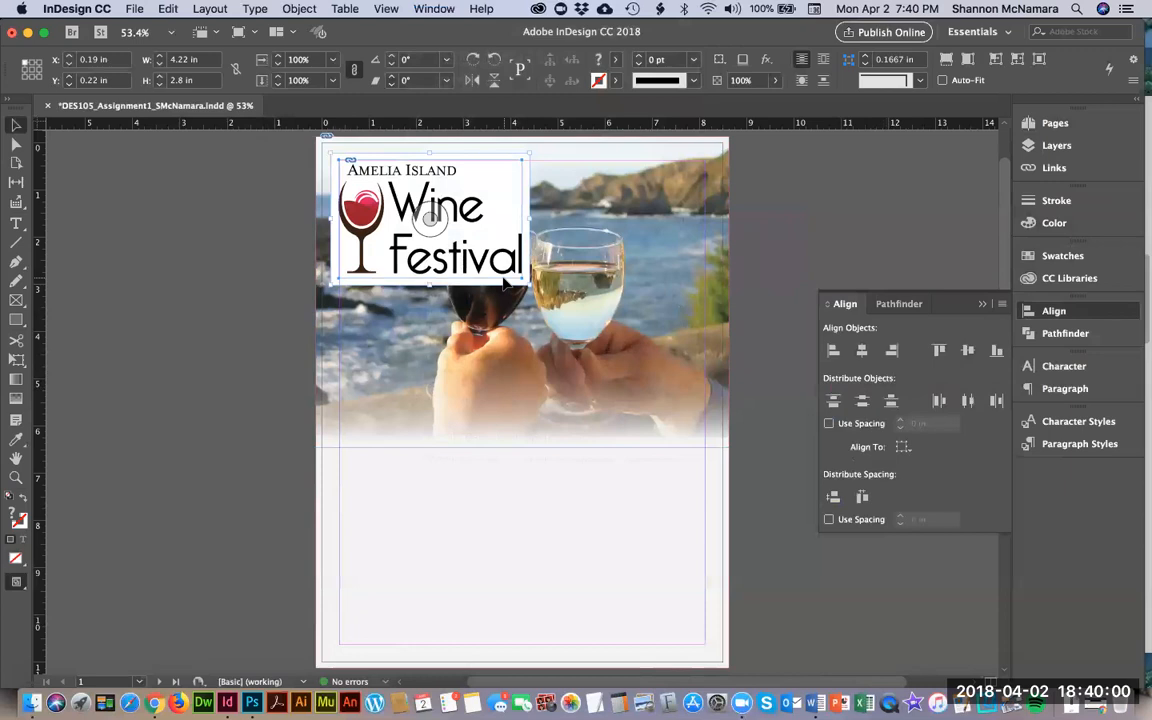
pyautogui.press('Right')
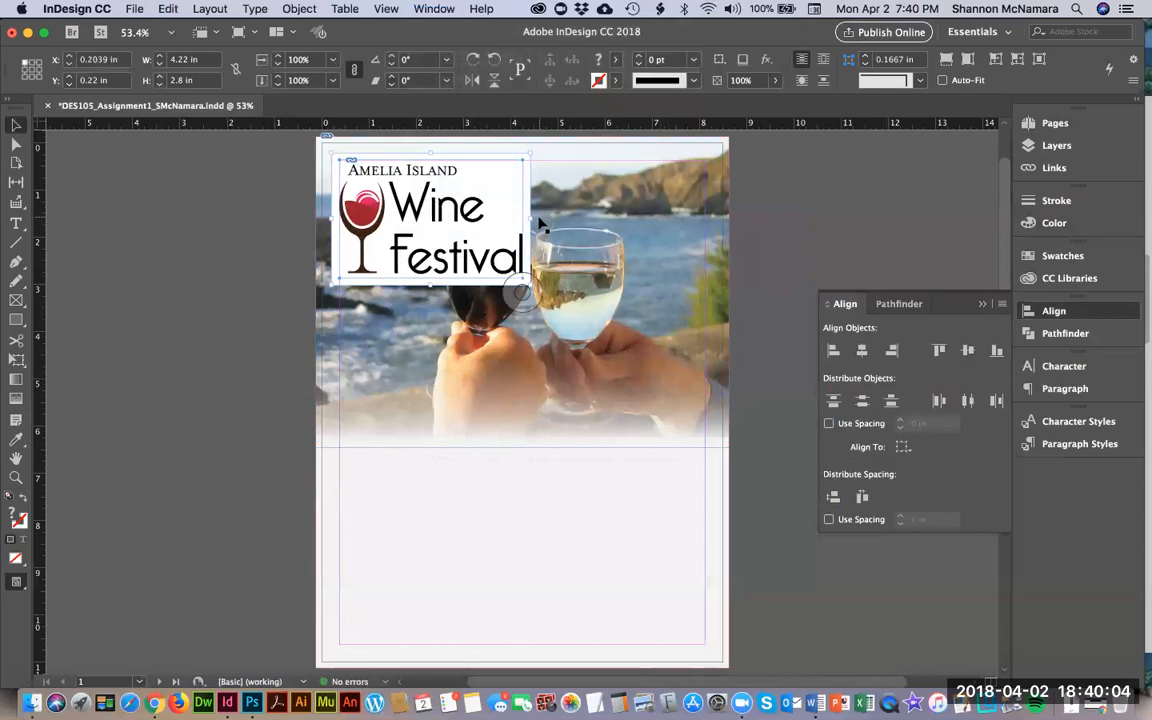
pyautogui.click(866, 211)
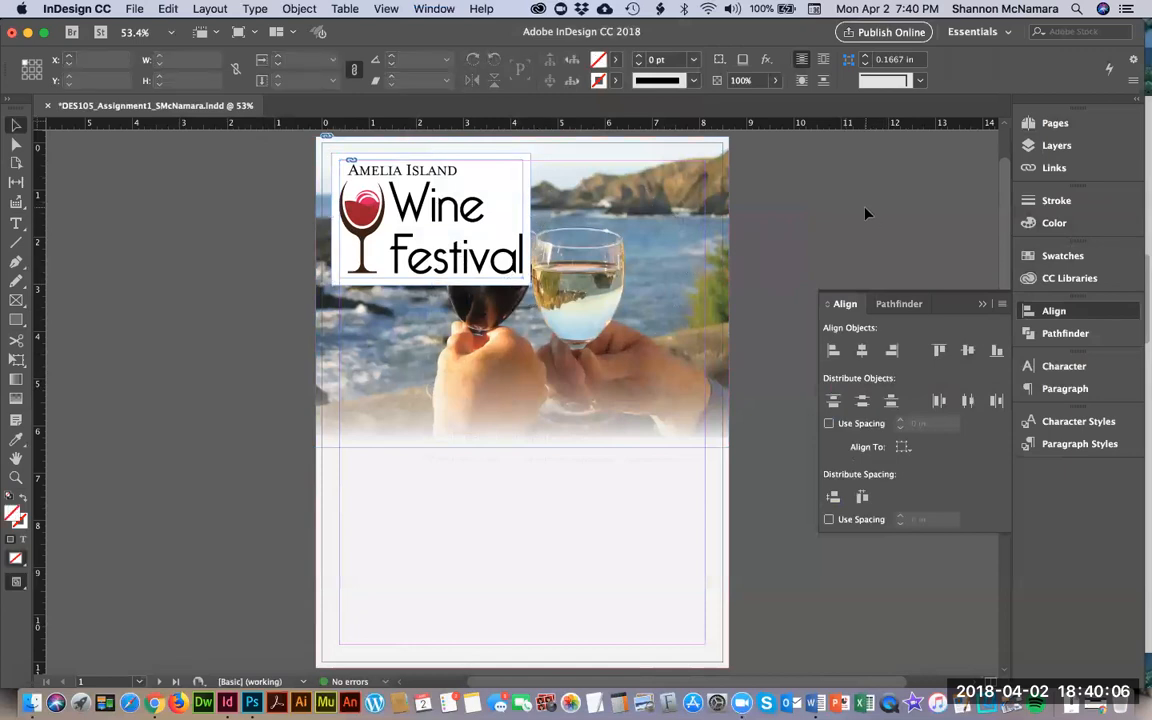
pyautogui.click(981, 305)
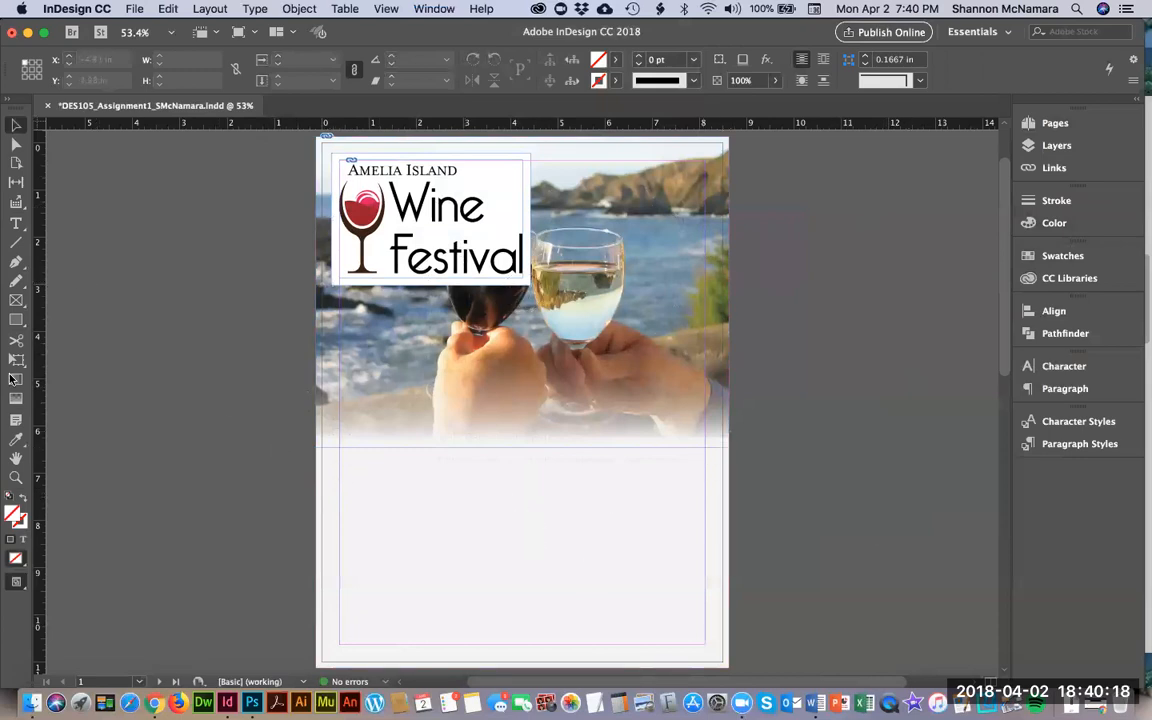
# Step: Draw a graphic frame about 8.75 in wide and 0.98 in high just below the photo and place Banner2.eps in it
pyautogui.click(14, 305)
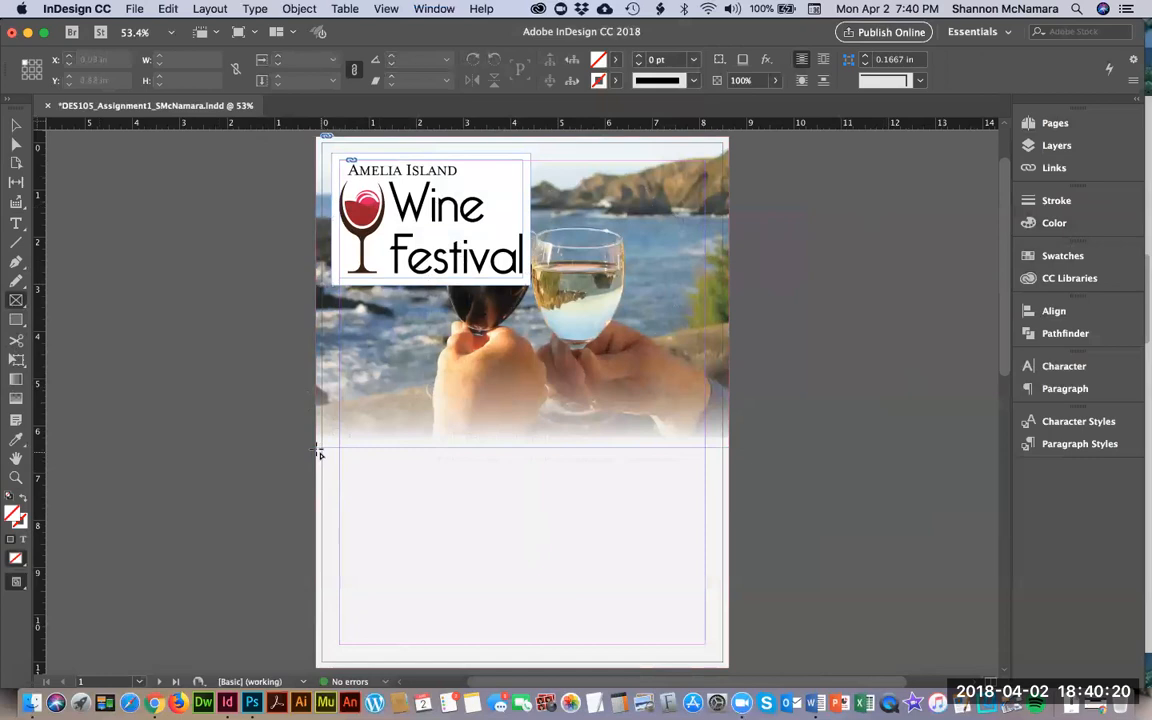
pyautogui.moveTo(317, 454); pyautogui.dragTo(729, 500)
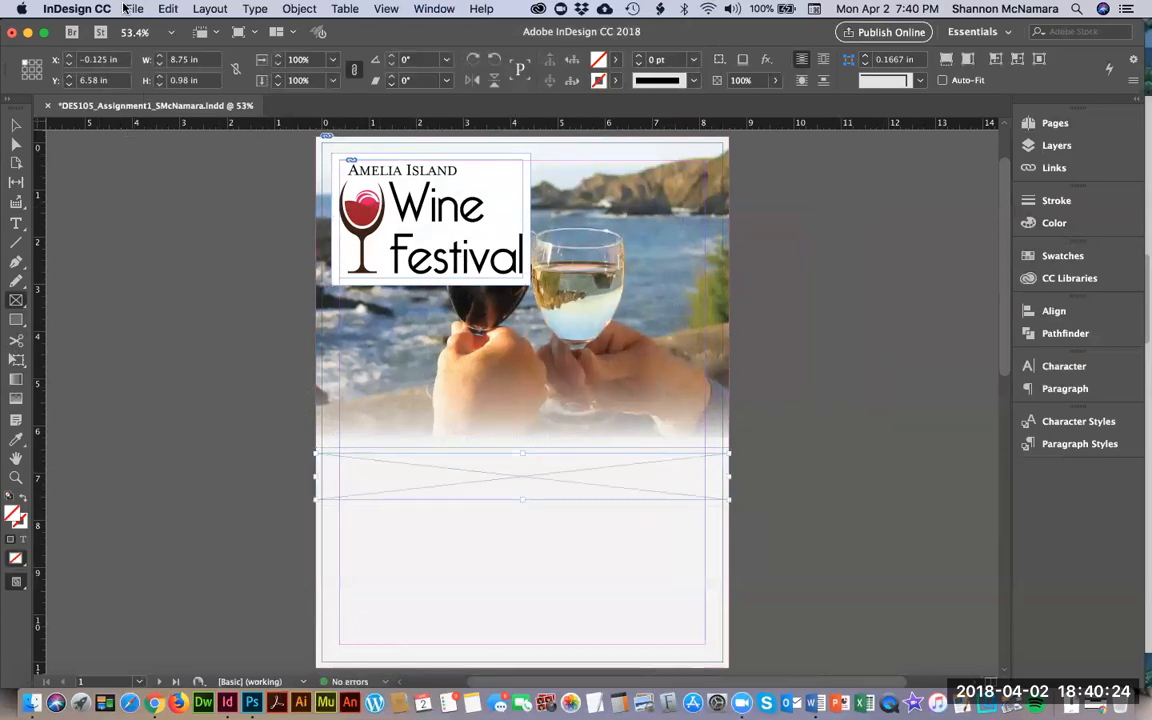
pyautogui.click(133, 9)
pyautogui.click(152, 216)
pyautogui.click(502, 209)
pyautogui.press('space')
pyautogui.press('space')
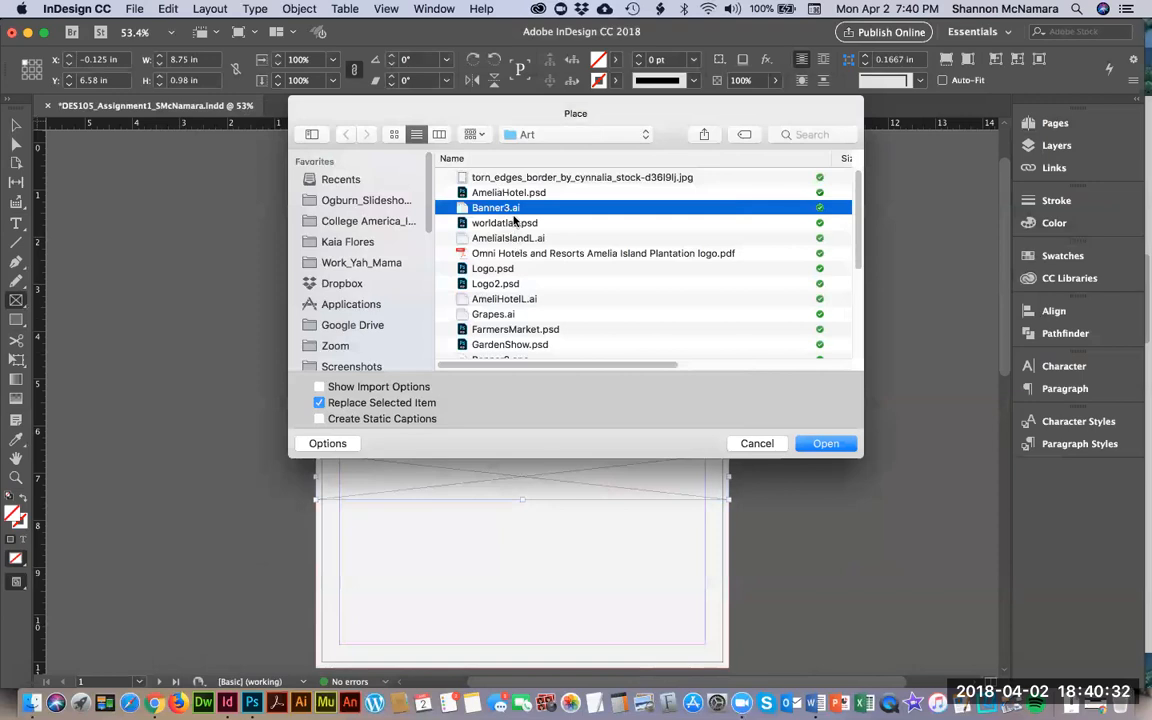
pyautogui.scroll(-1, 516, 260)
pyautogui.click(502, 329)
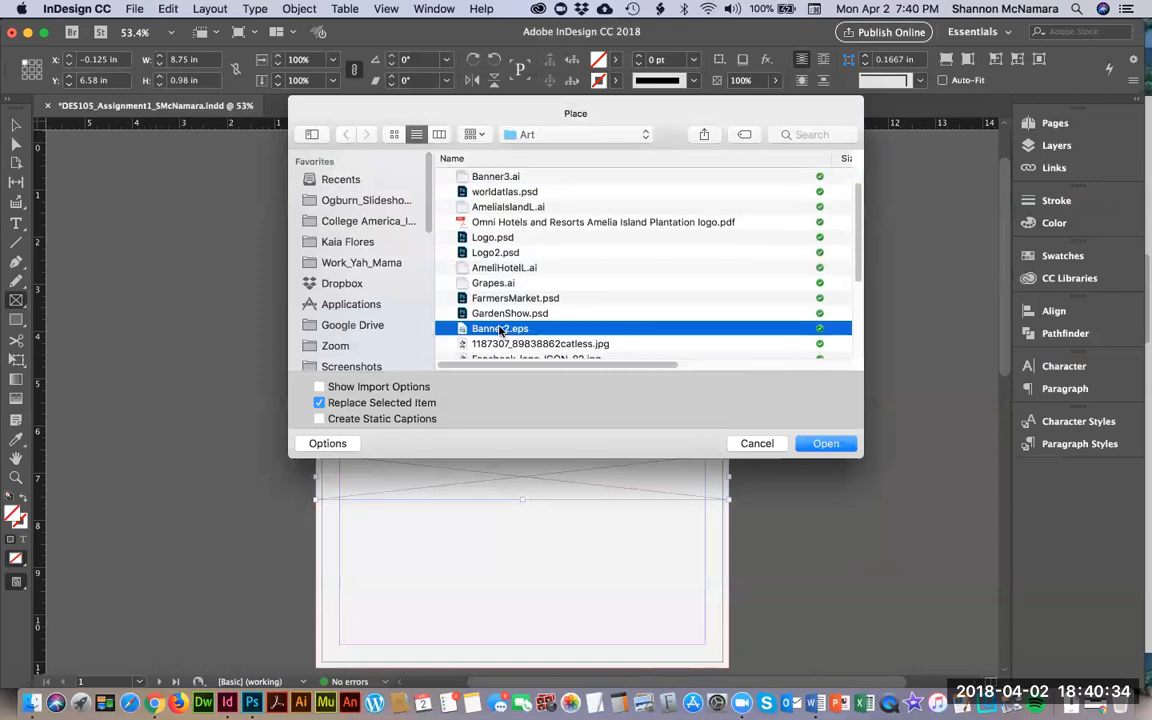
pyautogui.press('space')
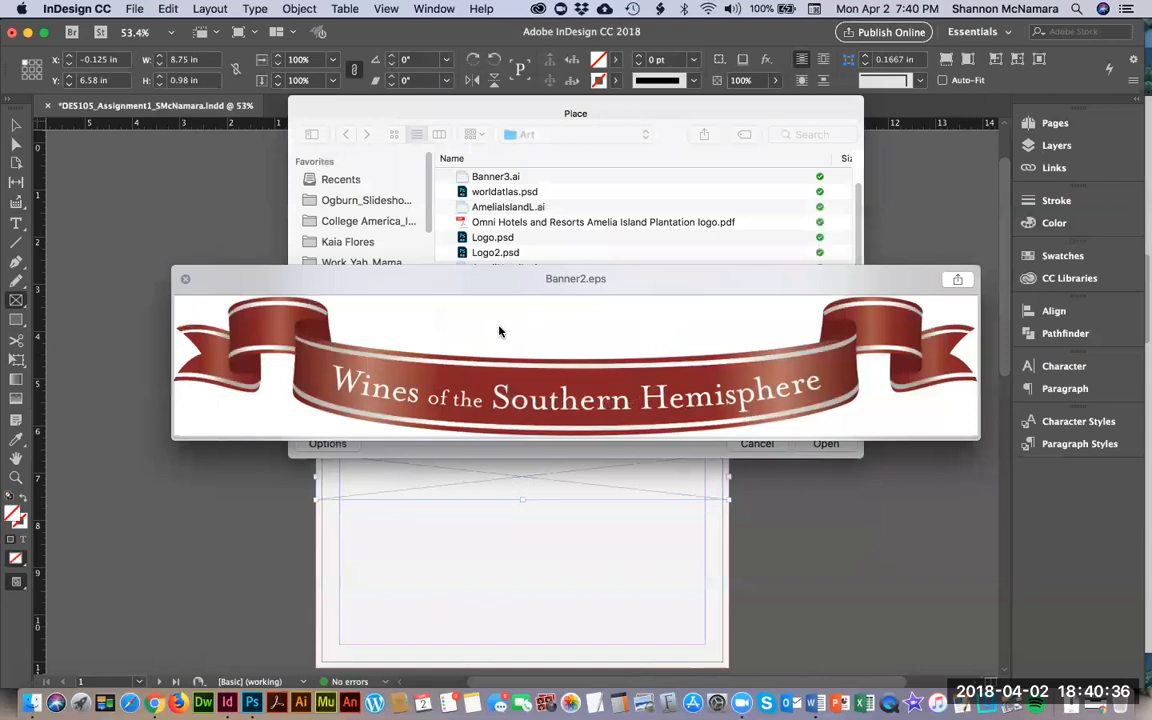
pyautogui.press('space')
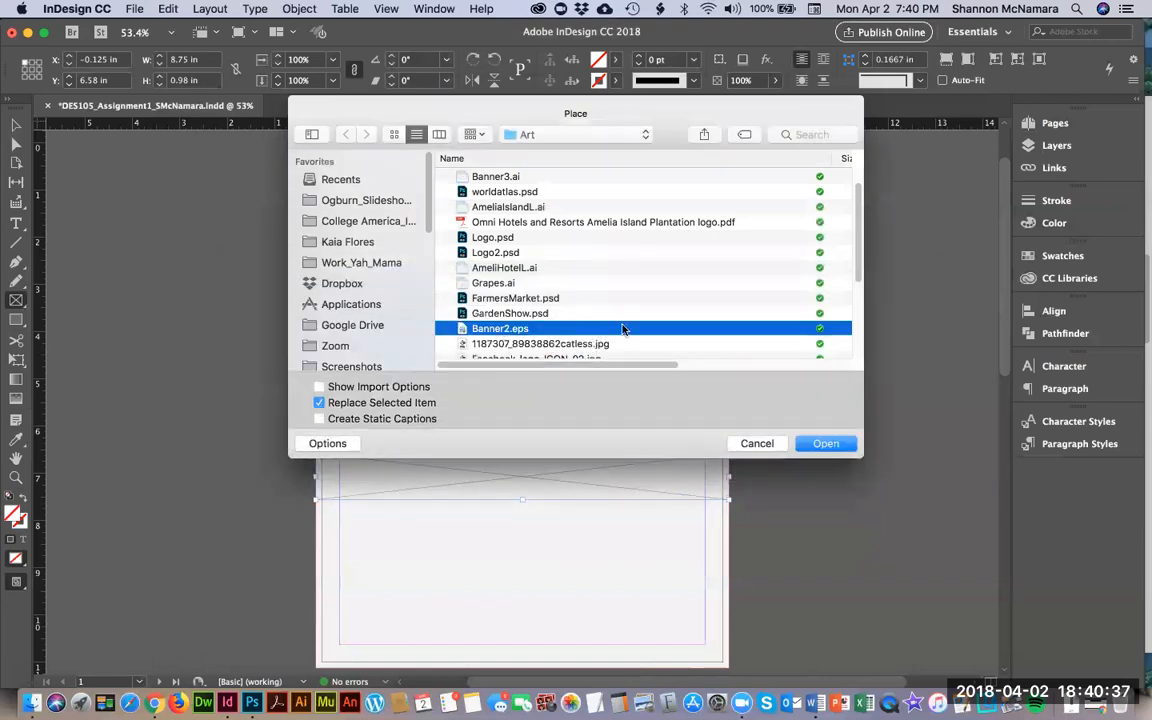
pyautogui.click(826, 443)
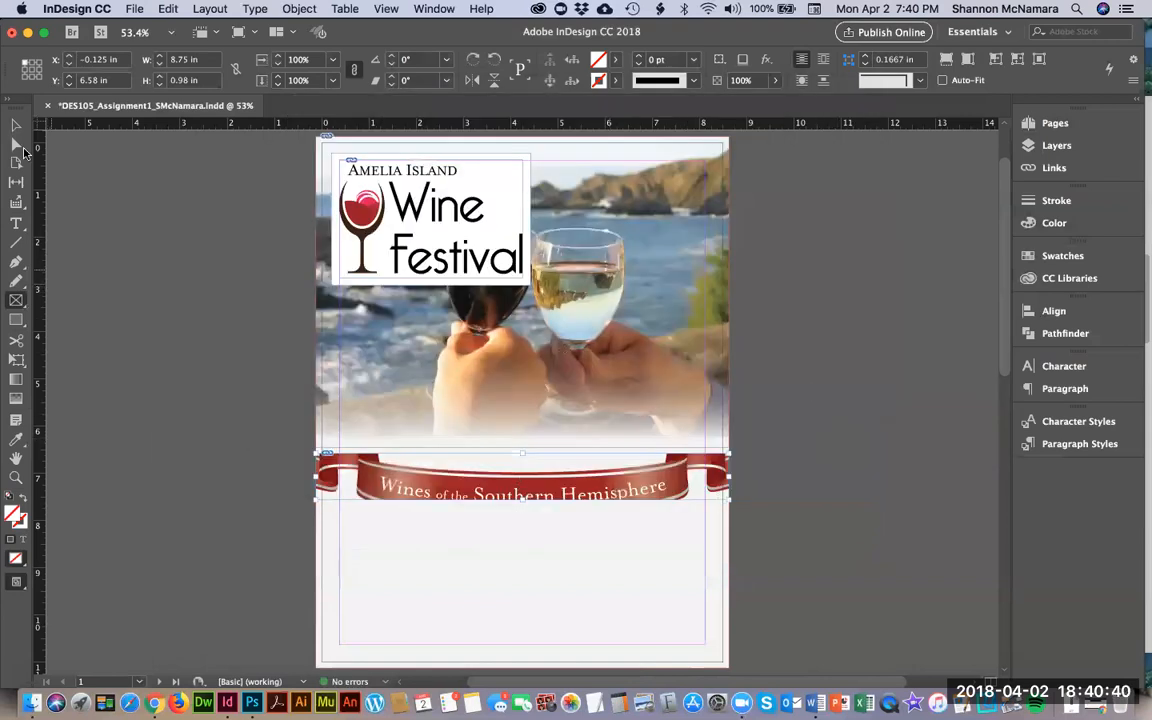
# Step: Try extending the banner frame downward to about 1.56 in high, and undo the resize
pyautogui.click(14, 127)
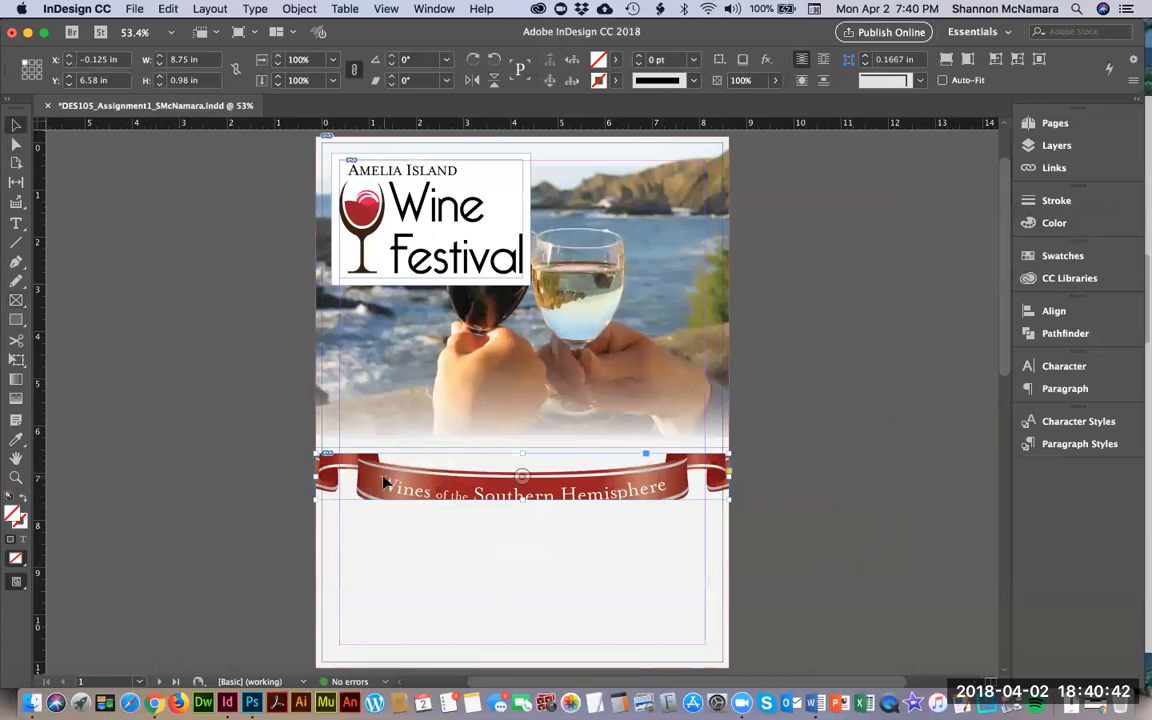
pyautogui.moveTo(522, 500); pyautogui.dragTo(525, 529)
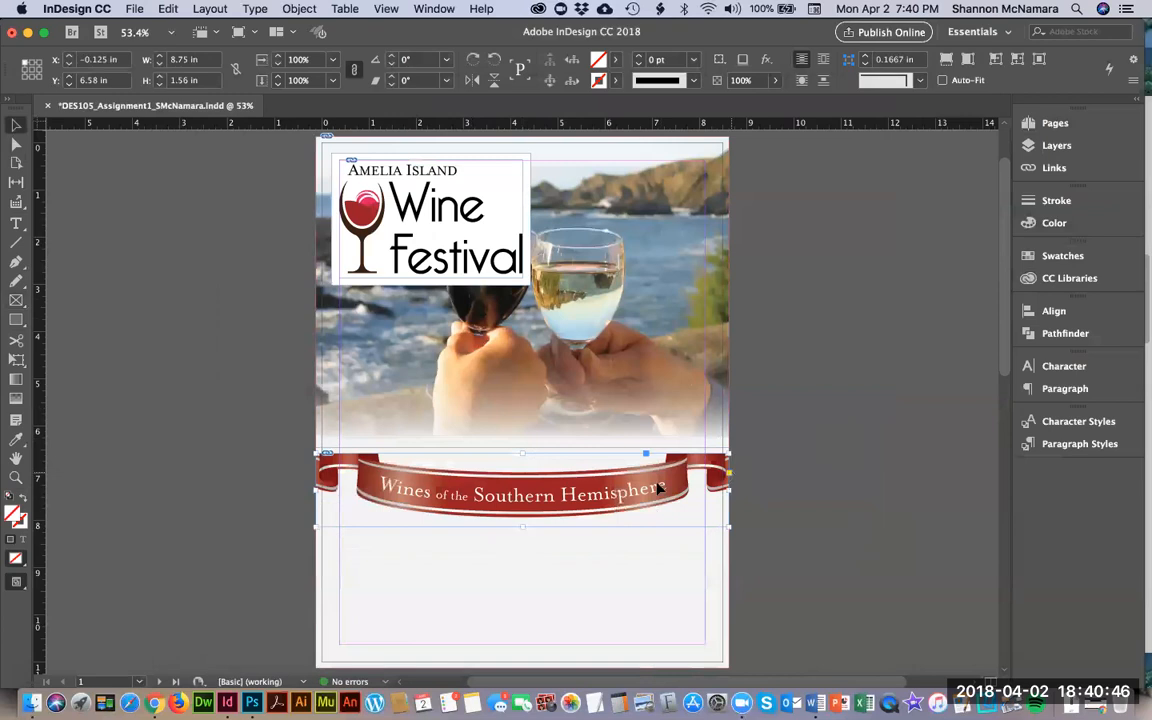
pyautogui.press('super+z')
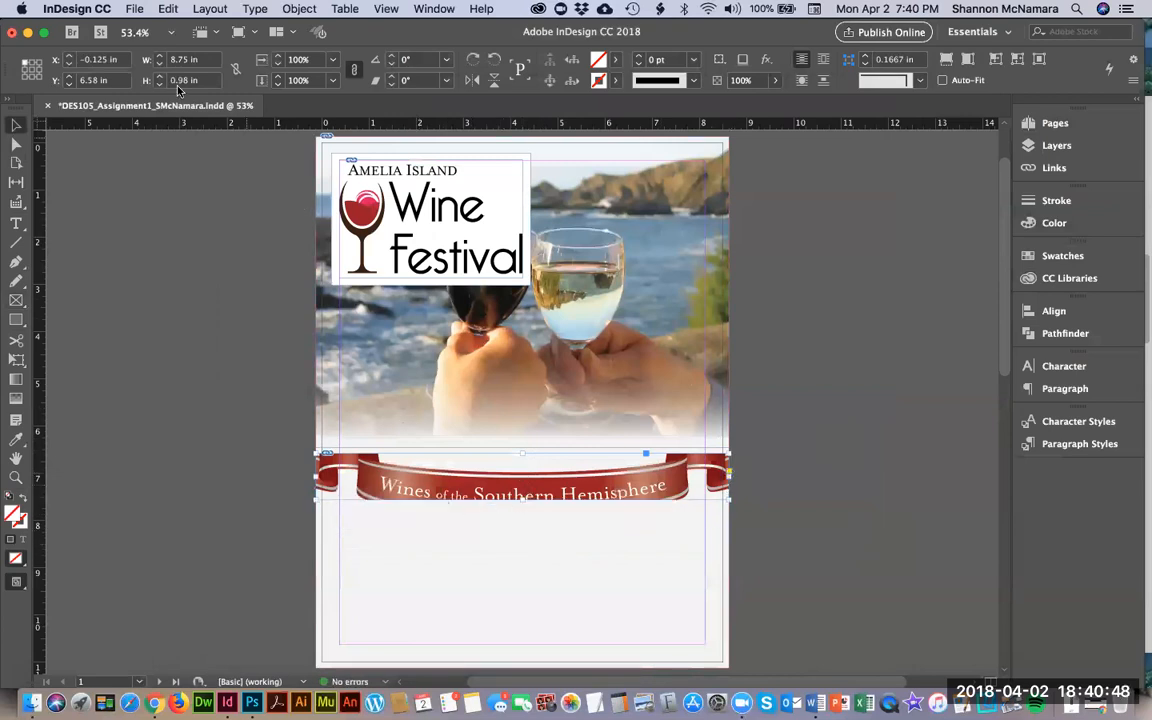
# Step: Fit the banner artwork proportionally in its frame and narrow the frame's sides to about 5.8 in around the ribbon
pyautogui.click(299, 9)
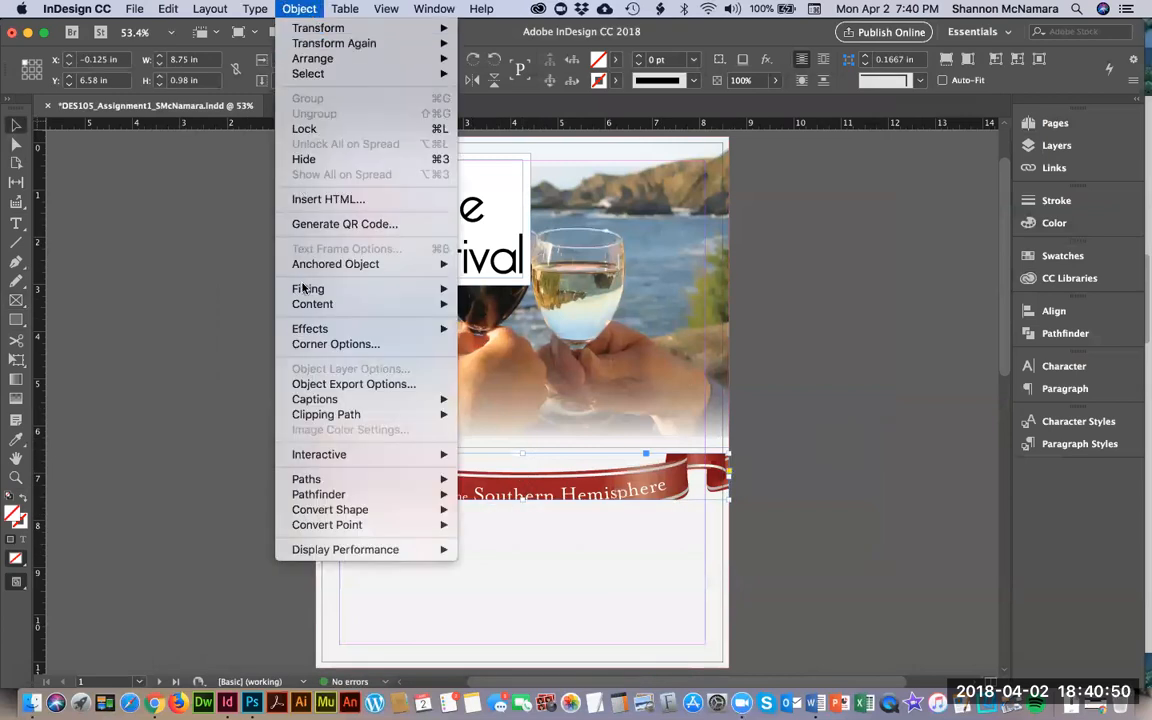
pyautogui.moveTo(306, 291)
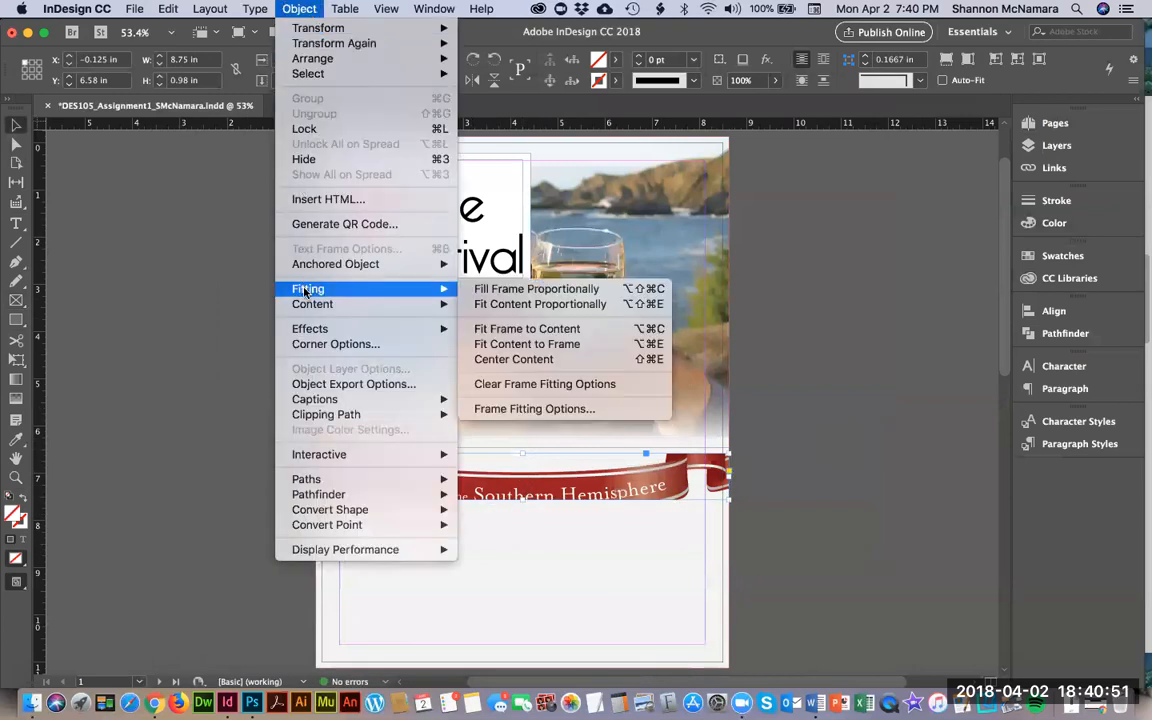
pyautogui.click(519, 305)
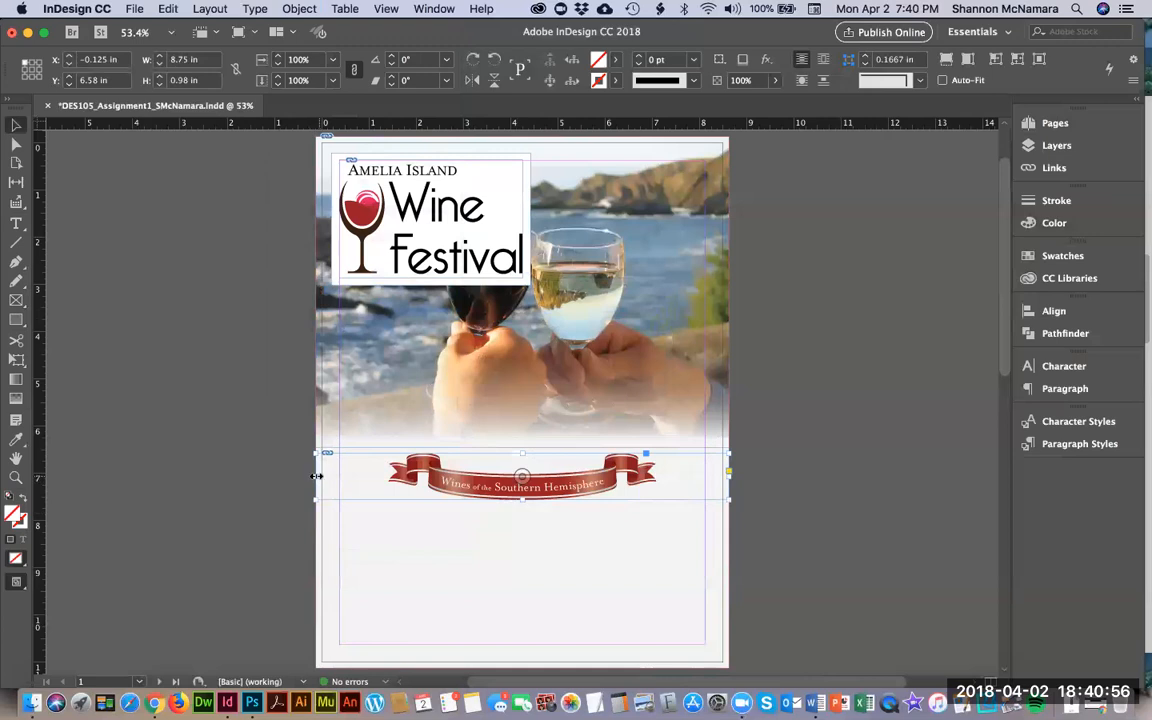
pyautogui.moveTo(316, 476); pyautogui.dragTo(386, 477)
pyautogui.moveTo(723, 477); pyautogui.dragTo(660, 477)
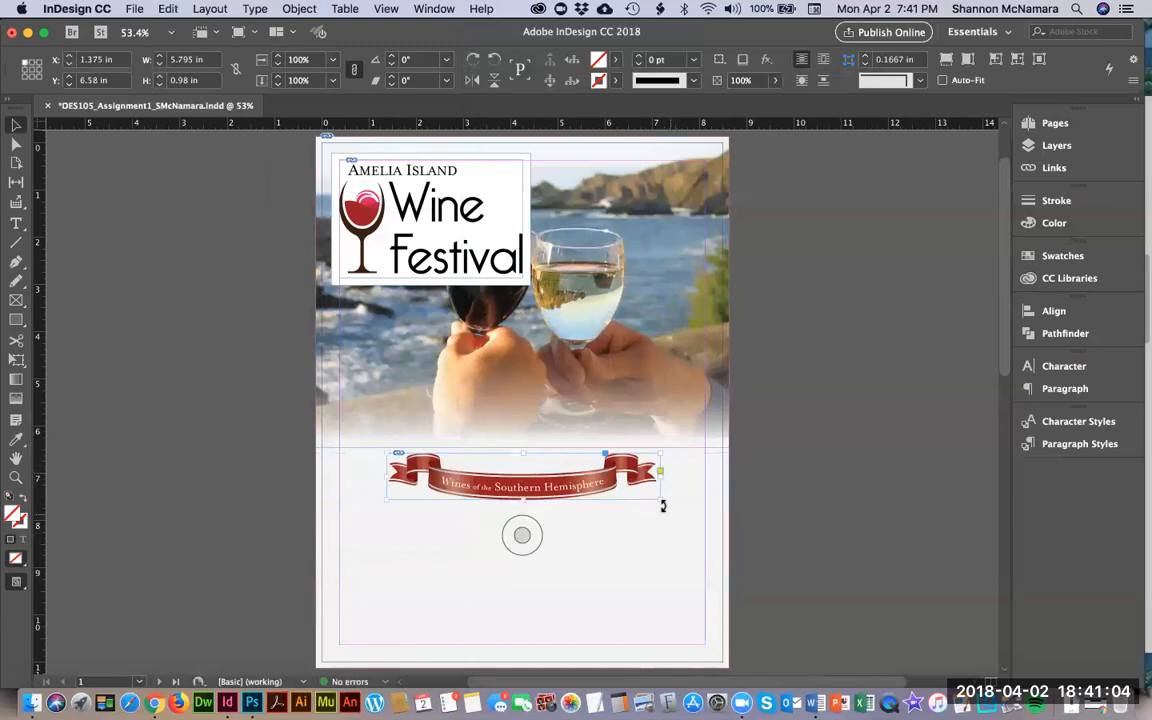
# Step: Scale the banner and its frame proportionally across the full page width, to about 8.5 in wide and 1.46 in high
pyautogui.moveTo(667, 504); pyautogui.dragTo(722, 496)
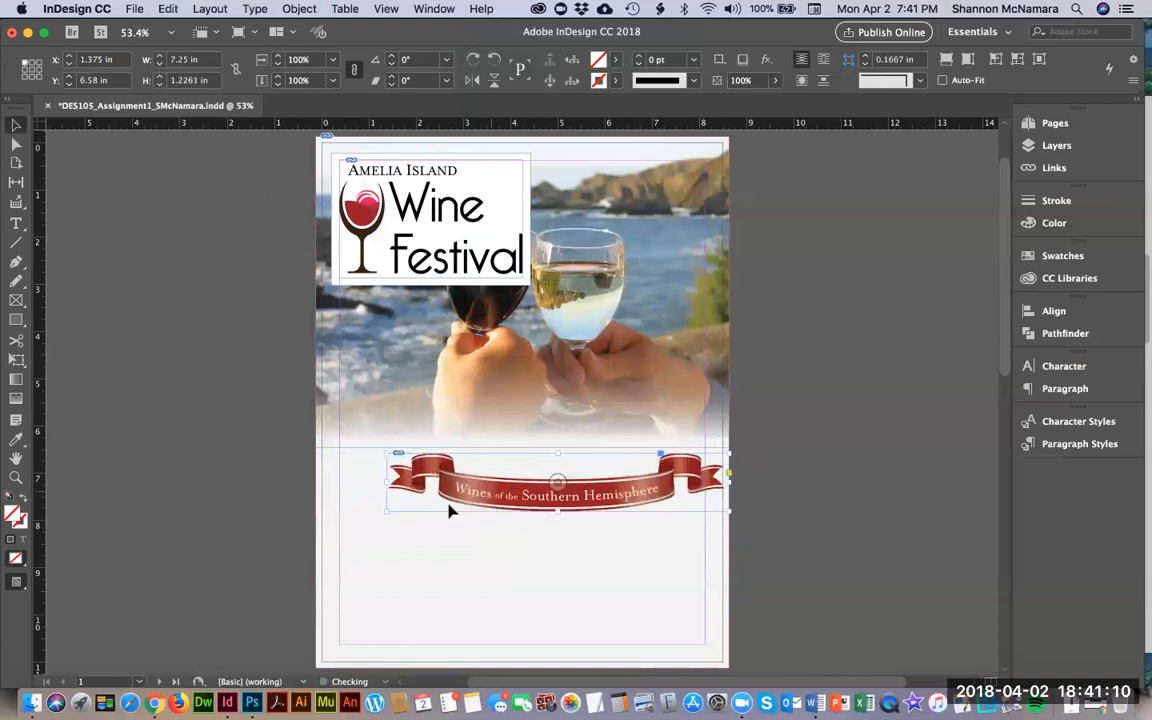
pyautogui.moveTo(387, 510); pyautogui.dragTo(314, 520)
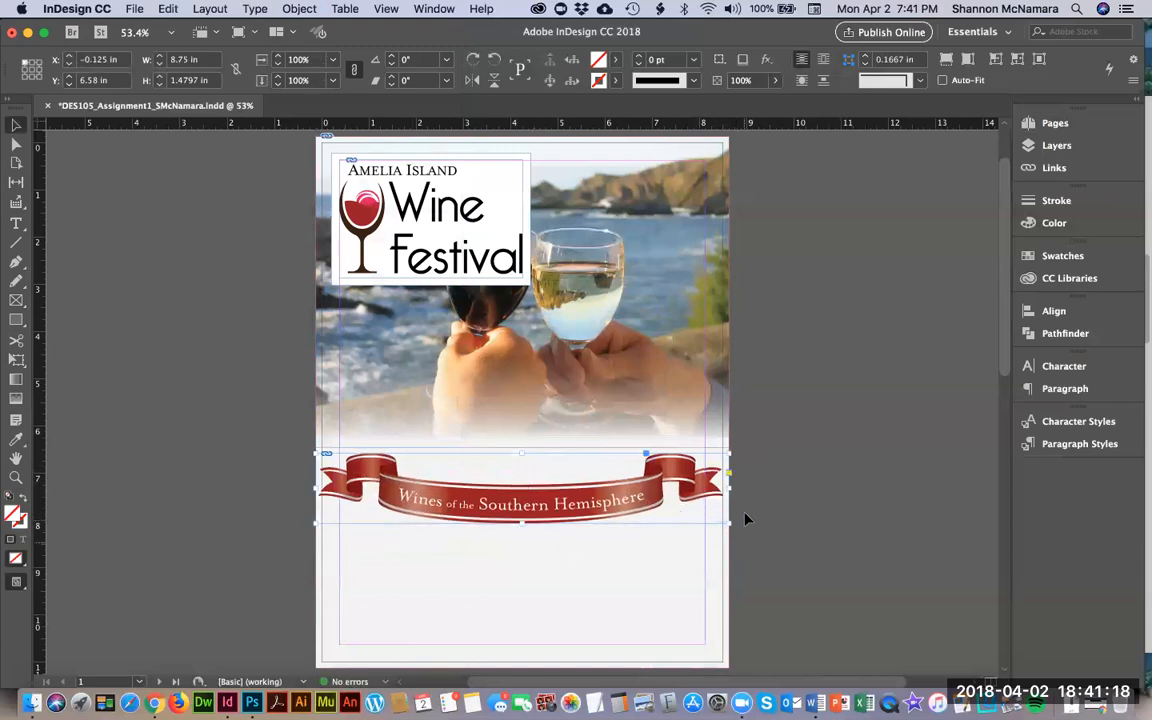
pyautogui.moveTo(728, 487); pyautogui.dragTo(724, 487)
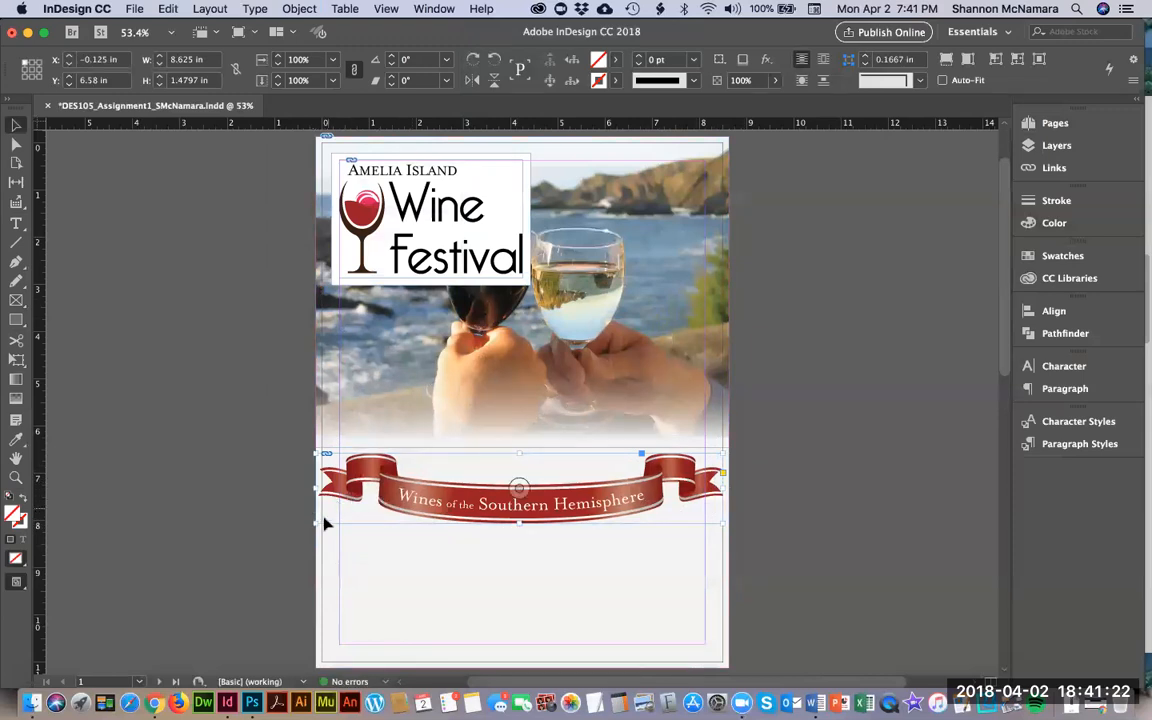
pyautogui.moveTo(316, 524); pyautogui.dragTo(319, 519)
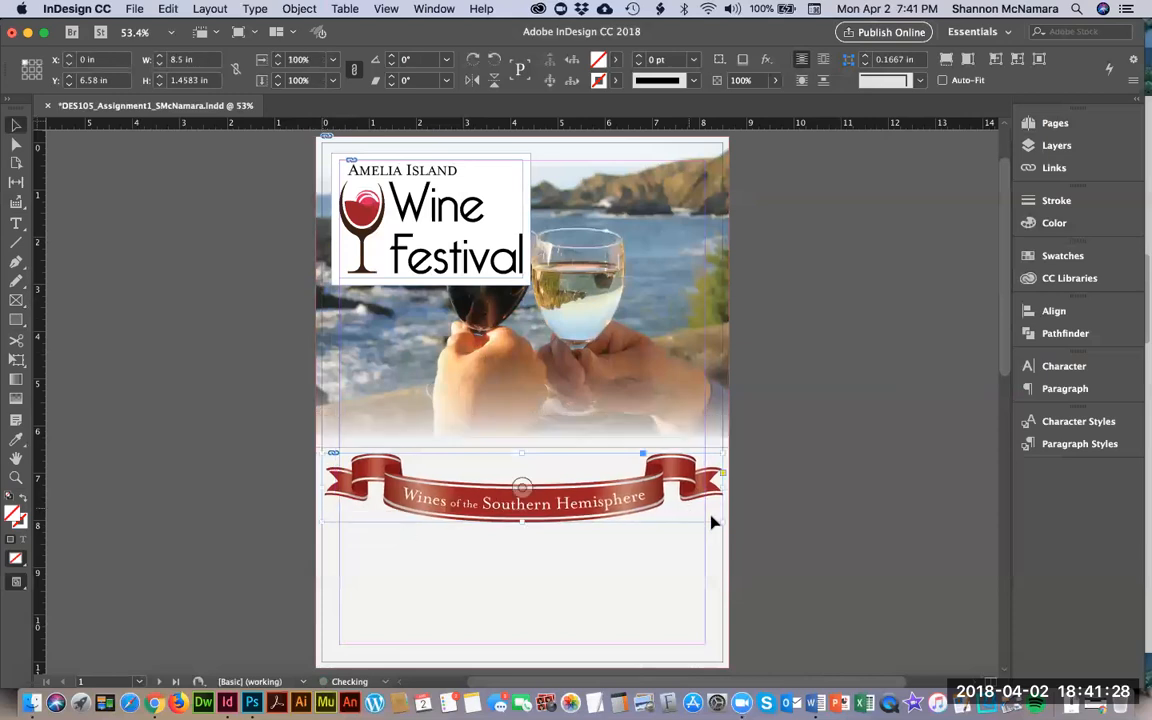
pyautogui.click(783, 485)
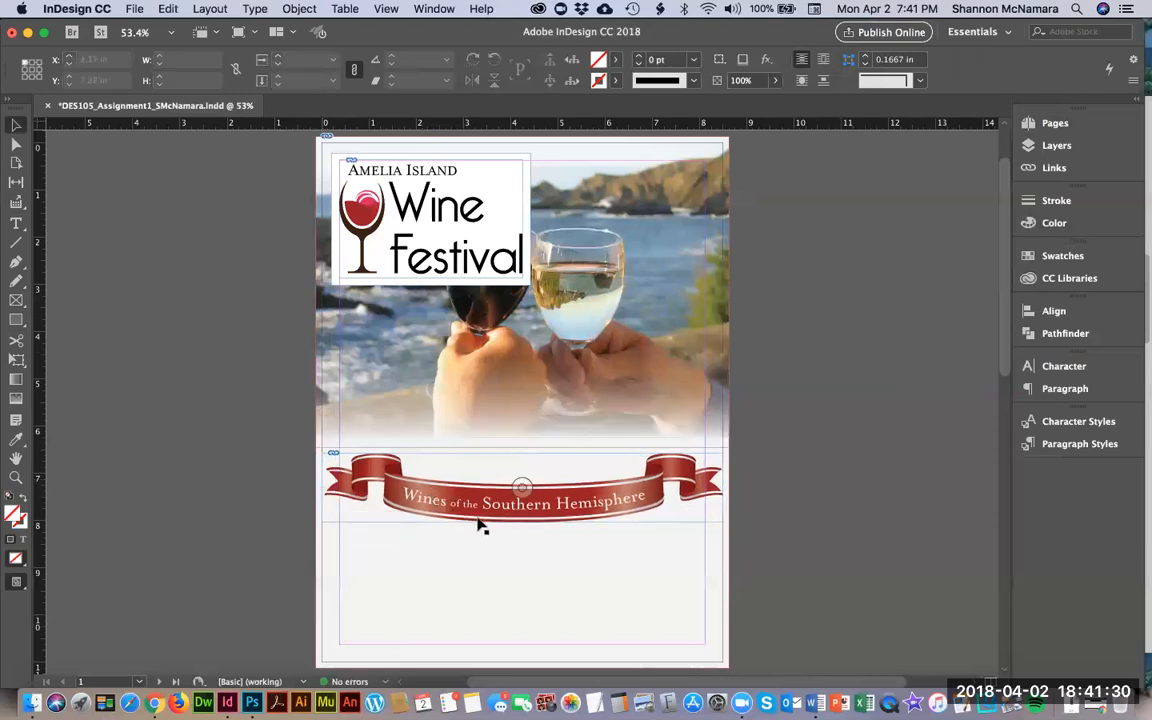
# Step: Shift the banner artwork slightly to the left inside its frame
pyautogui.press('a')
pyautogui.click(477, 506)
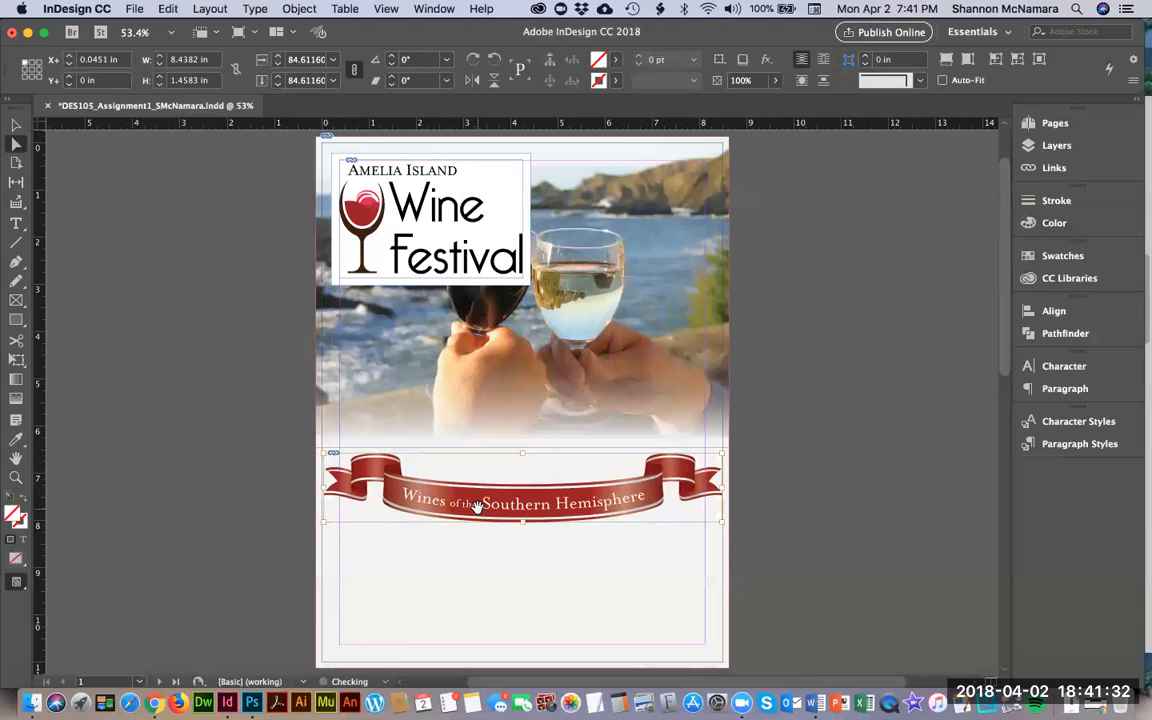
pyautogui.click(842, 494)
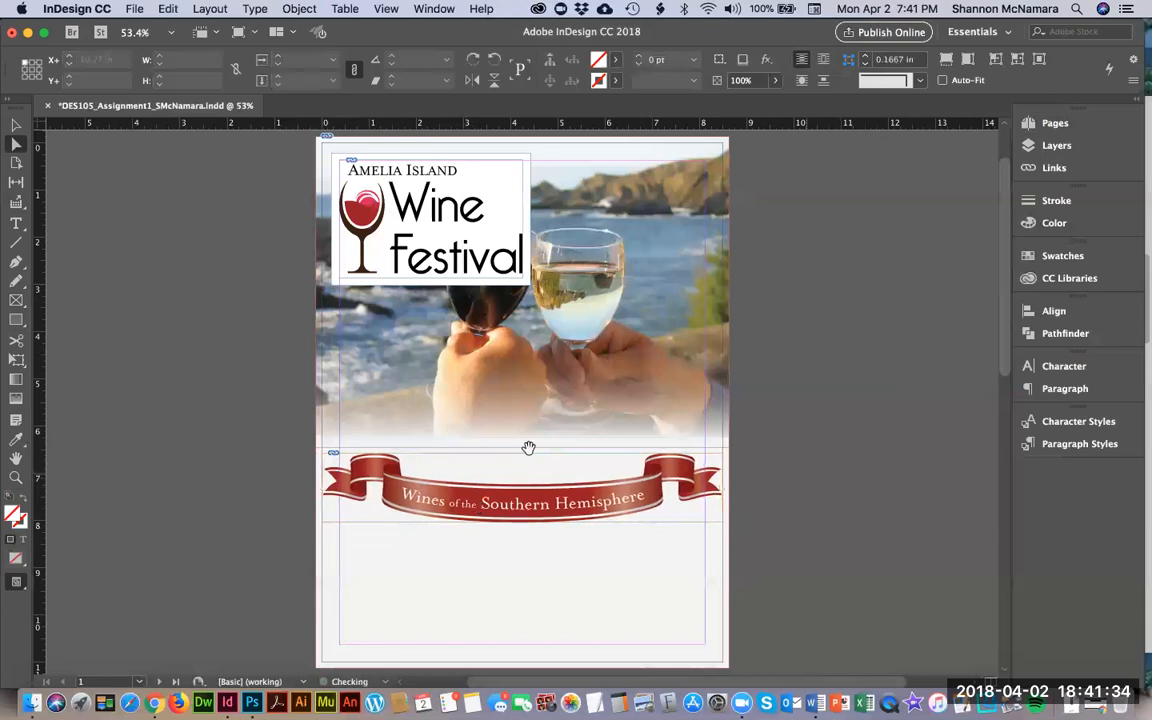
# Step: Move the banner straight up over the photo's faded lower edge, to a Y position of about 5.49 in
pyautogui.press('v')
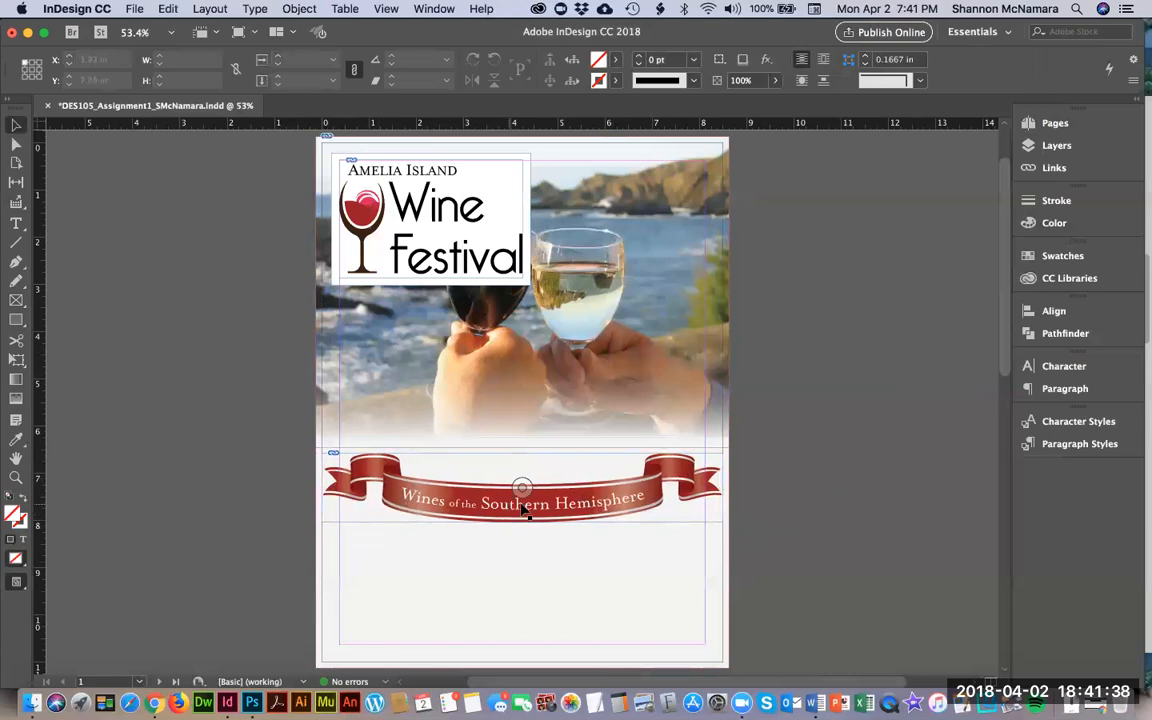
pyautogui.click(595, 510)
pyautogui.moveTo(595, 510); pyautogui.dragTo(592, 454)
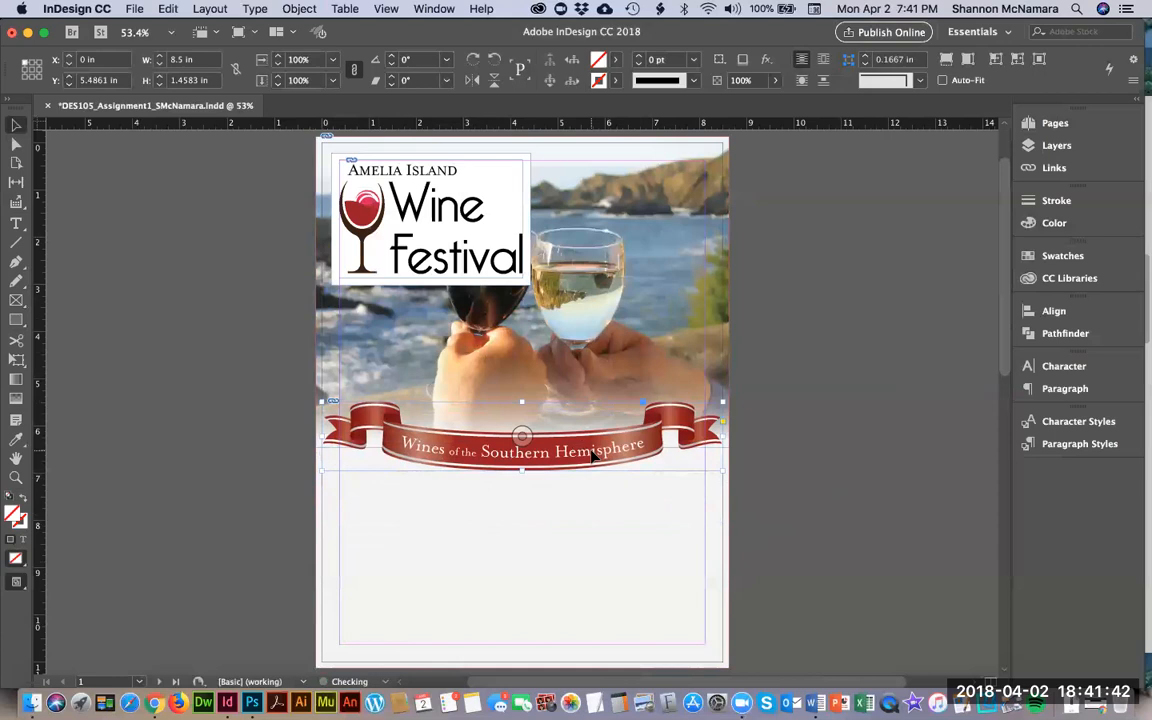
pyautogui.click(815, 474)
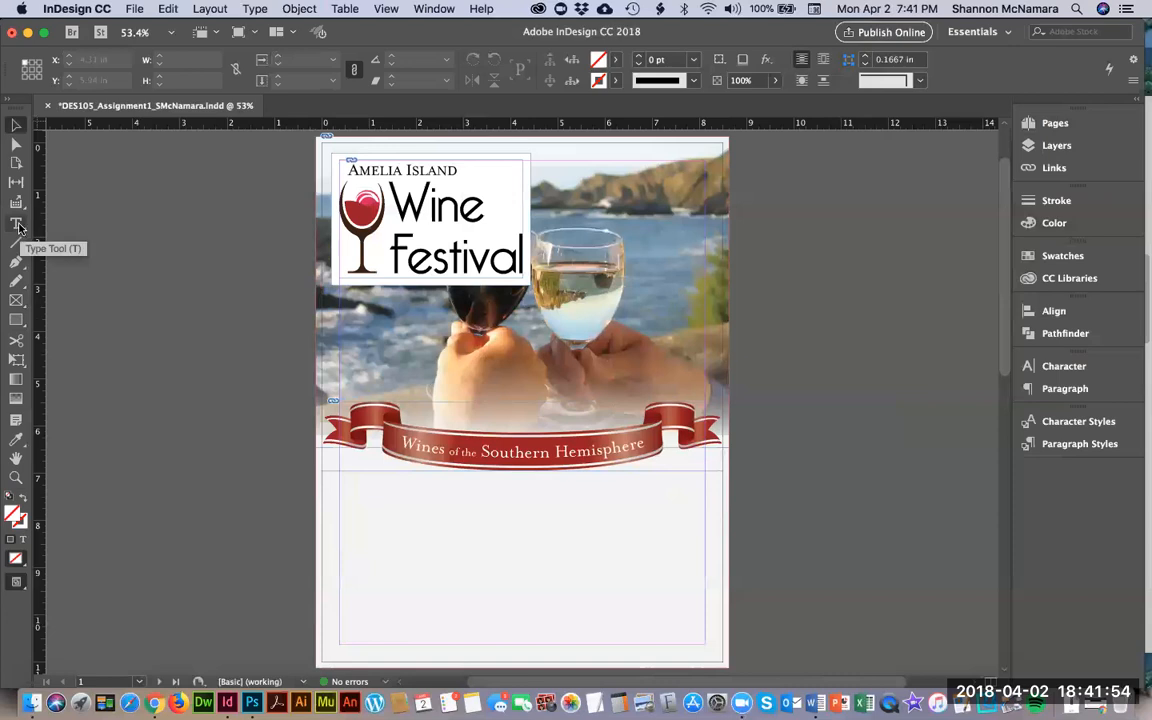
# Step: Draw a text frame spanning the page margins in the empty area just below the banner
pyautogui.click(17, 225)
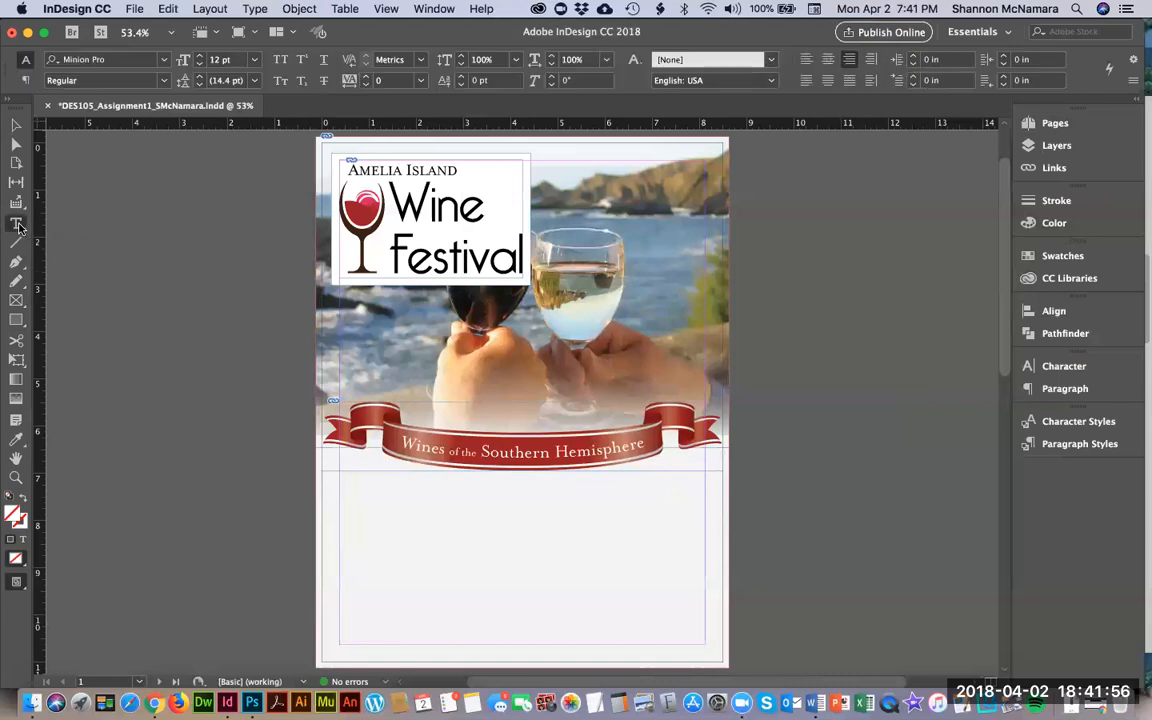
pyautogui.click(16, 125)
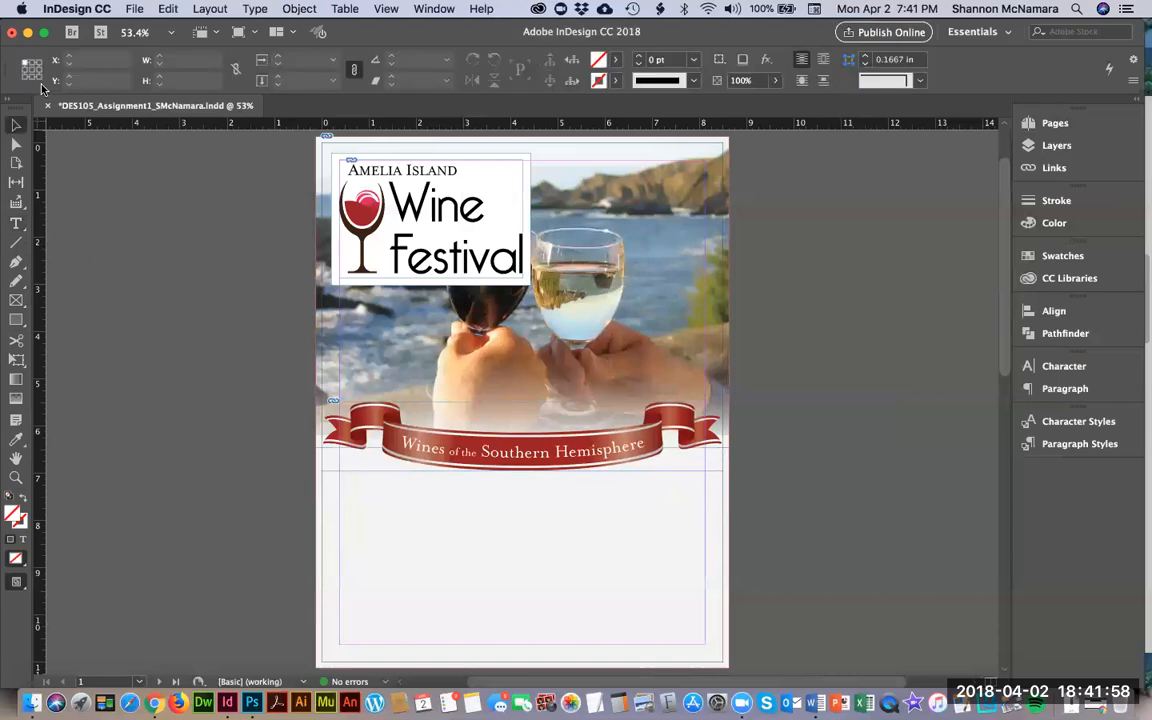
pyautogui.click(17, 225)
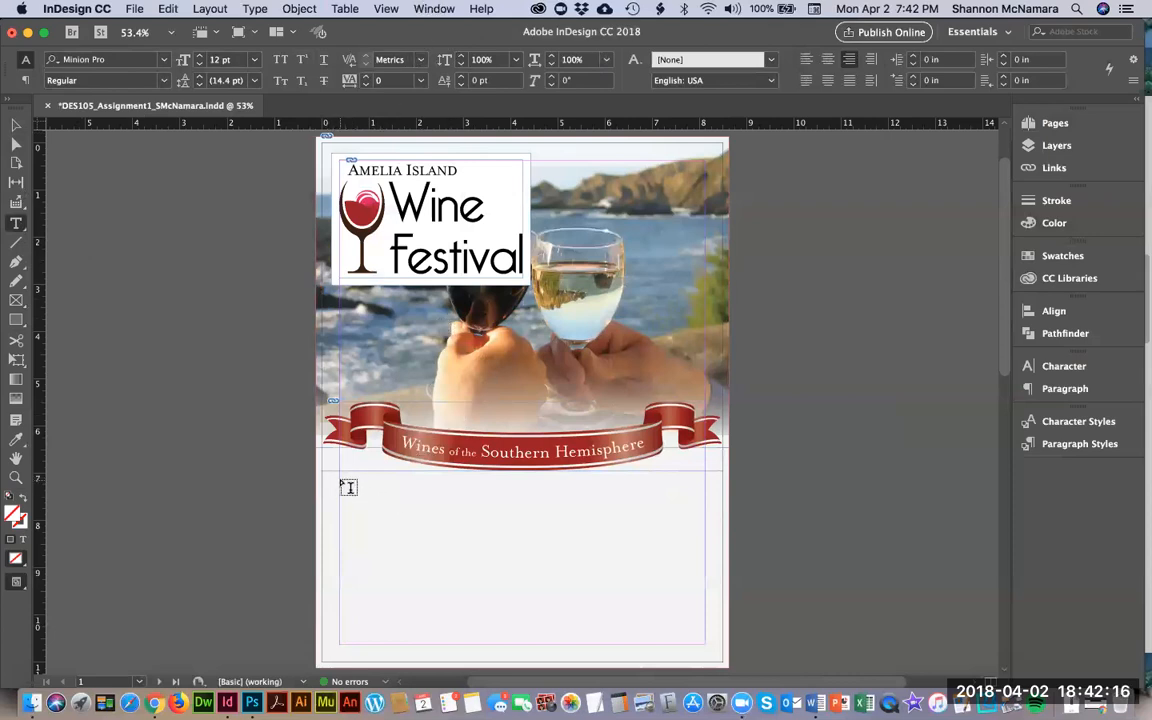
pyautogui.moveTo(340, 478); pyautogui.dragTo(709, 571)
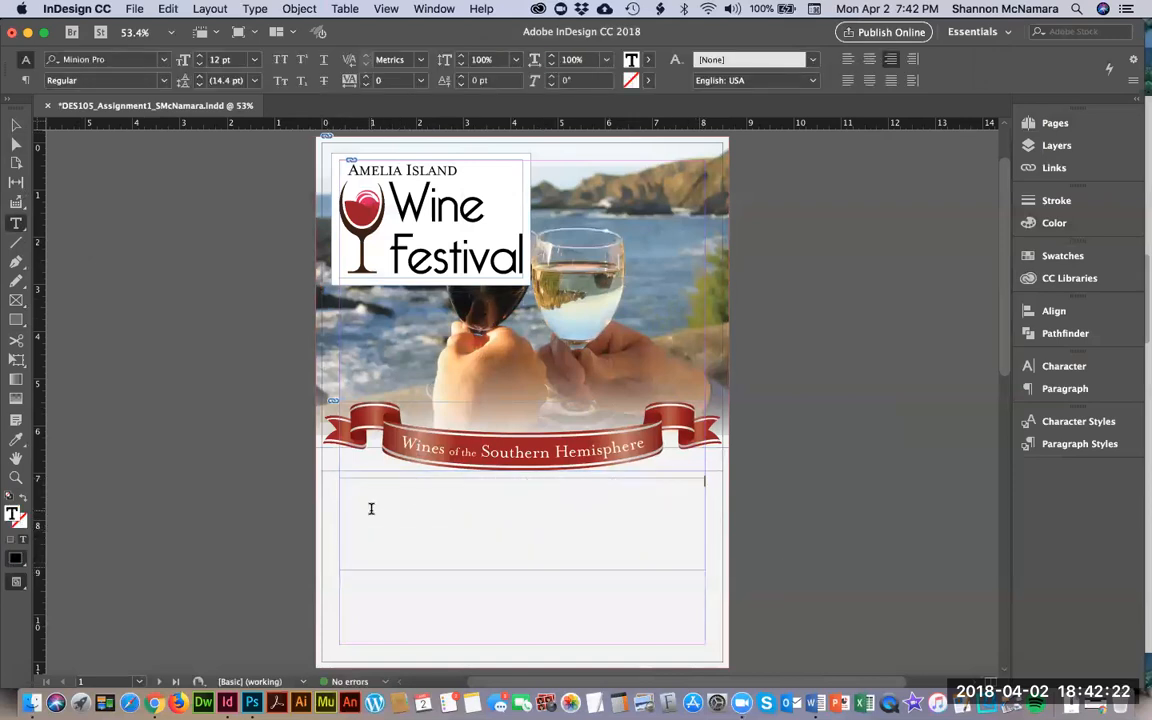
# Step: Set the font of the new text frame to Garamond Regular
pyautogui.click(115, 61)
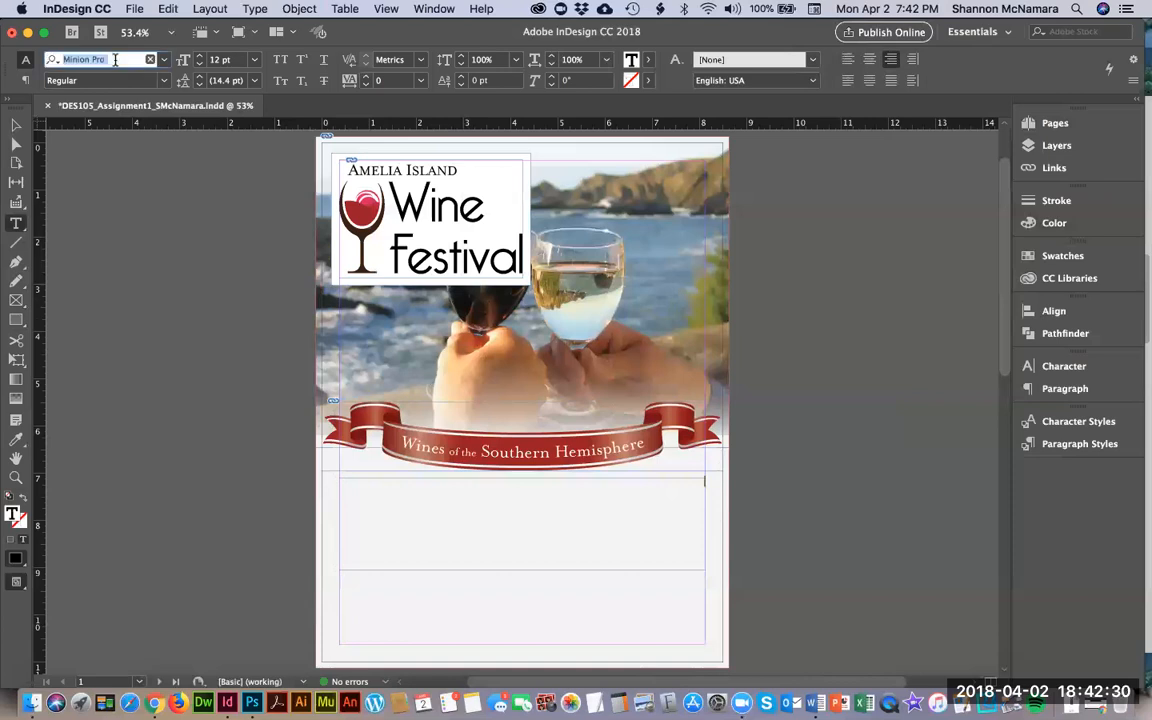
pyautogui.write('gara')
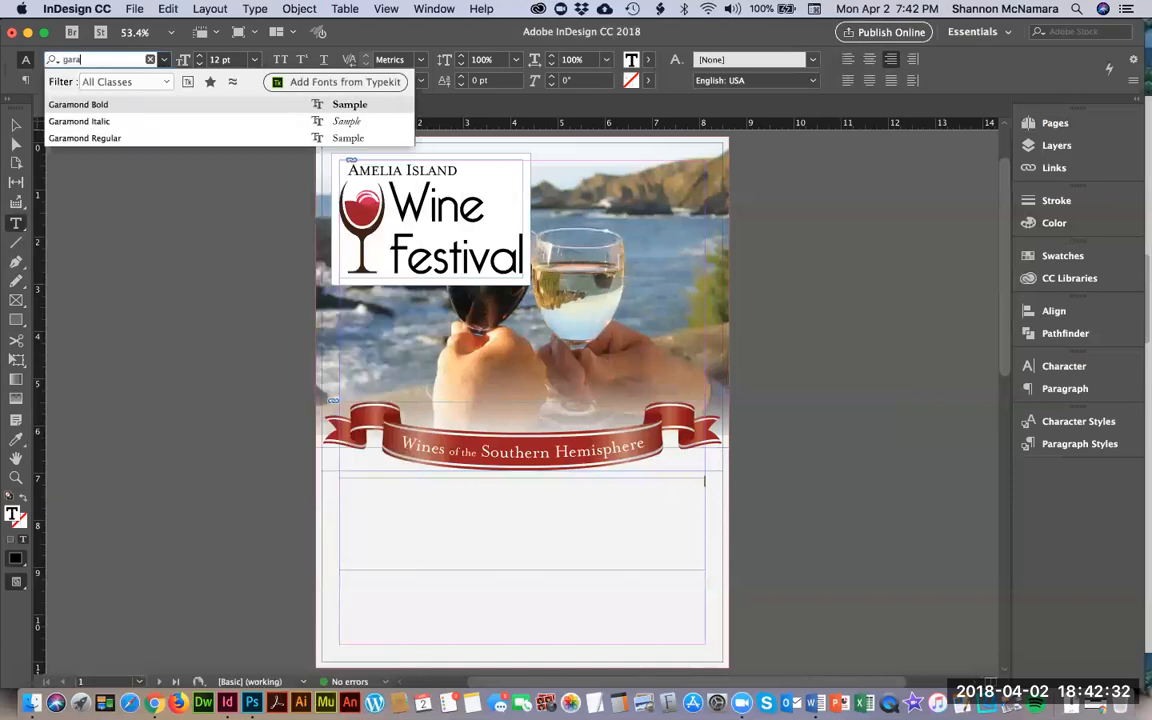
pyautogui.click(84, 131)
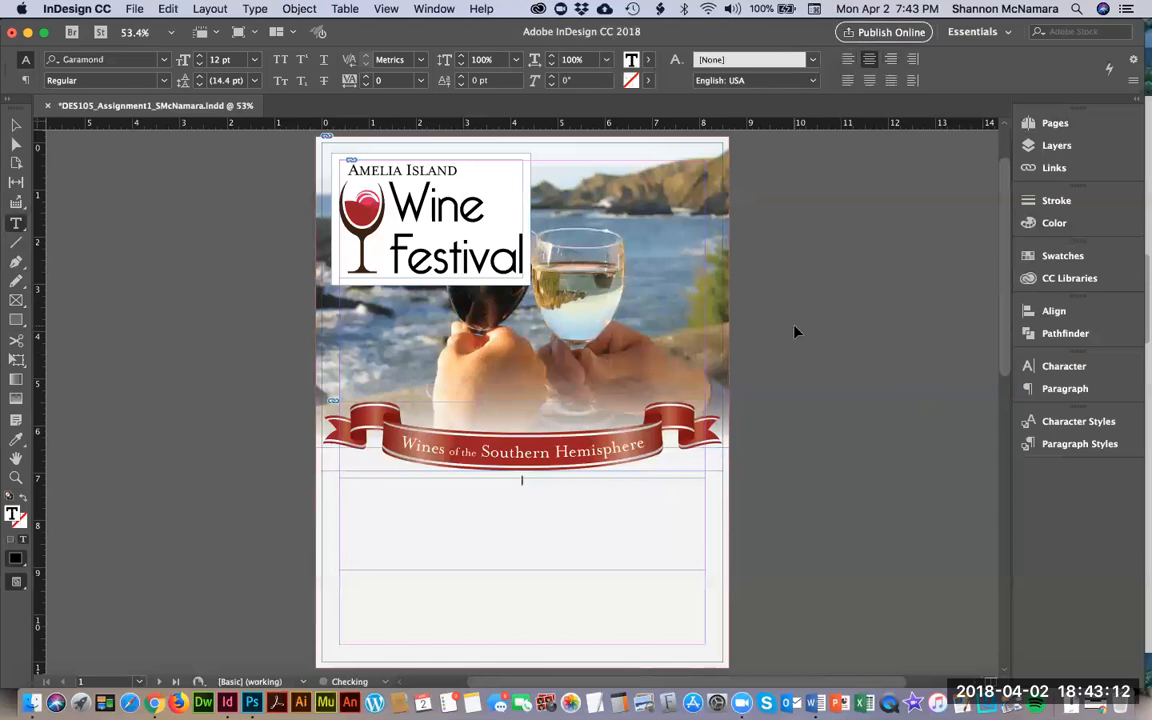
# Step: Try left, center and right paragraph alignment in the empty text frame, finishing with right alignment
pyautogui.press('super+shift+l')
pyautogui.press('super+shift+c')
pyautogui.press('Escape')
pyautogui.doubleClick(545, 556)
pyautogui.click(847, 62)
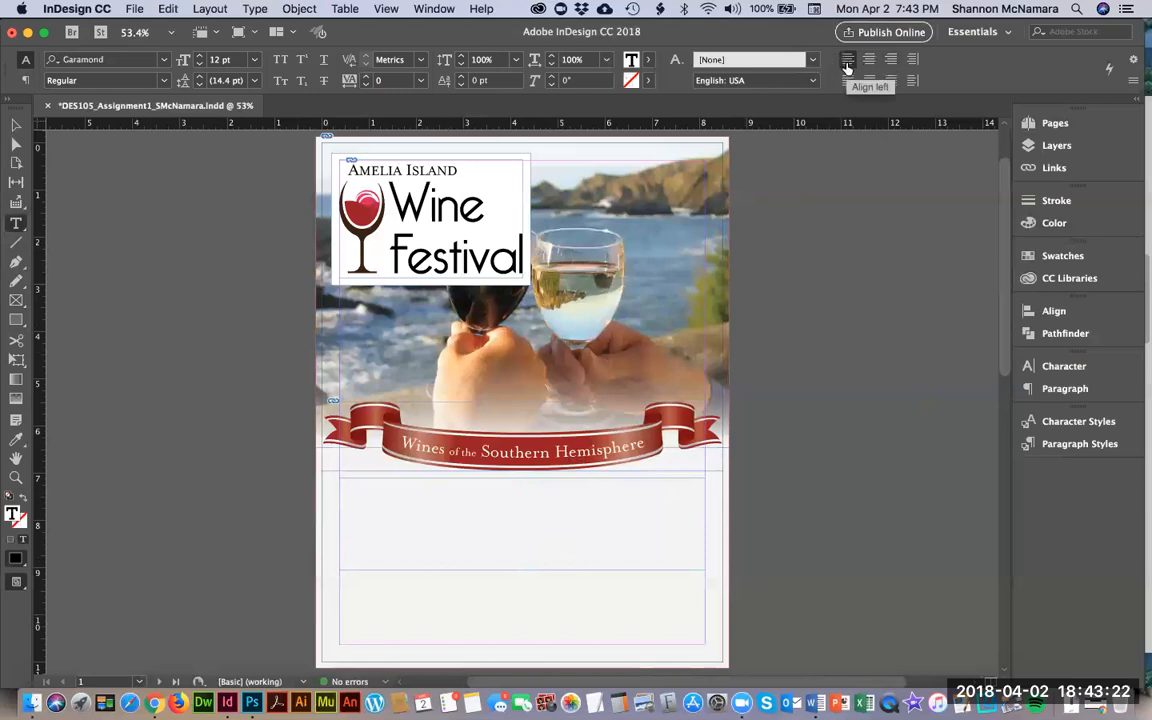
pyautogui.press('super+shift+c')
pyautogui.press('super+shift+r')
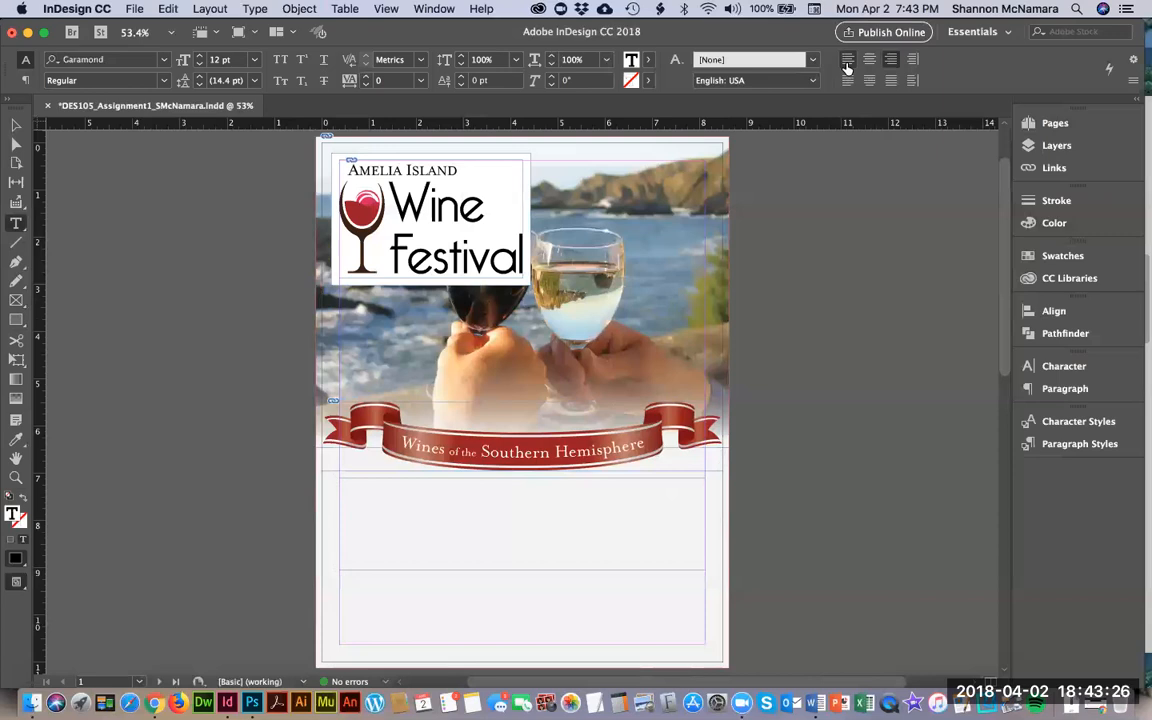
pyautogui.press('super+shift+l')
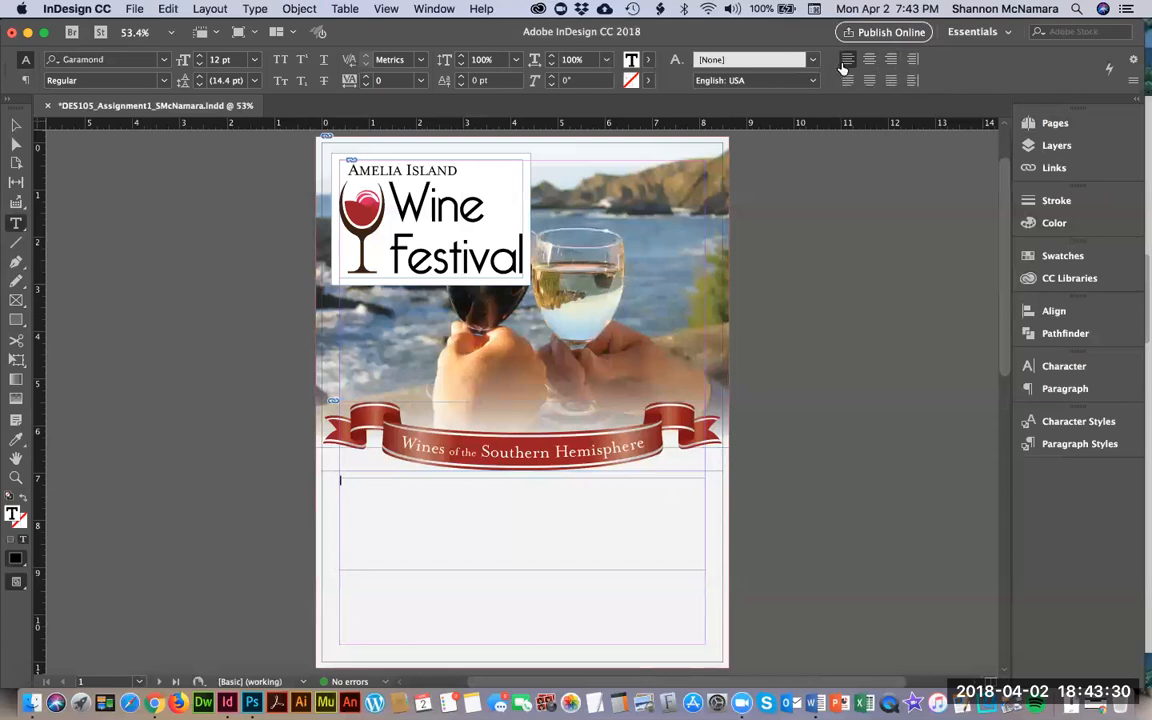
pyautogui.press('super+shift+r')
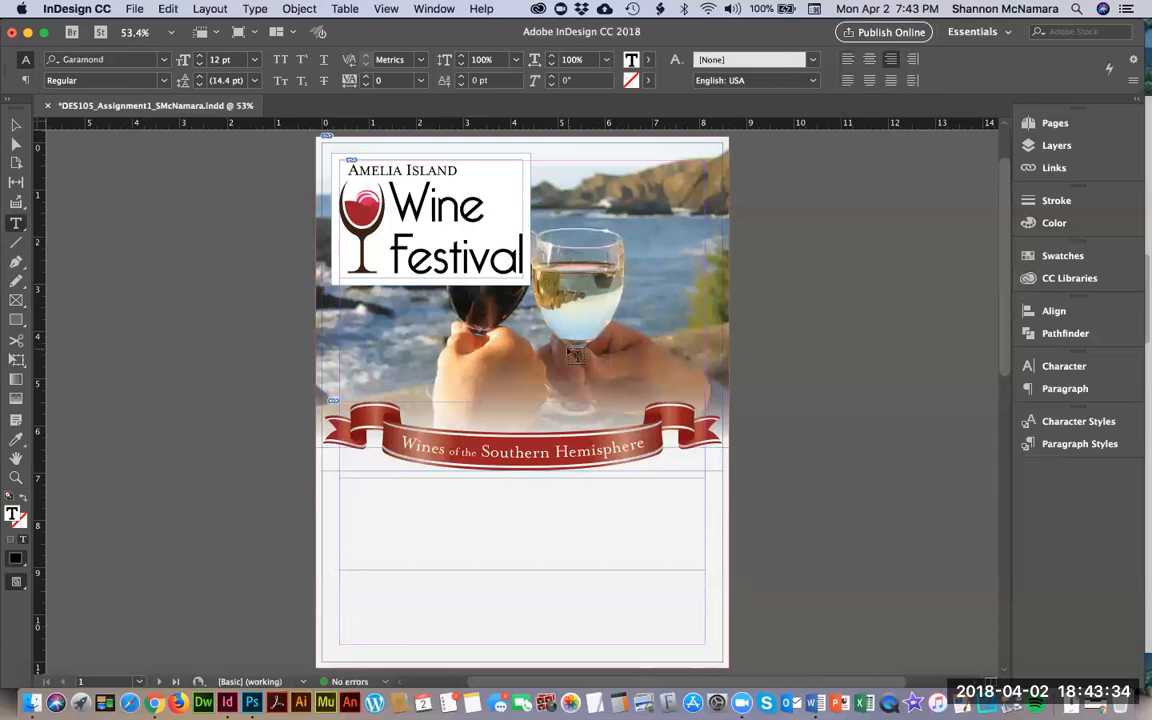
# Step: Center the paragraph alignment in the empty text frame below the banner
pyautogui.click(555, 516)
pyautogui.press('super+shift+c')
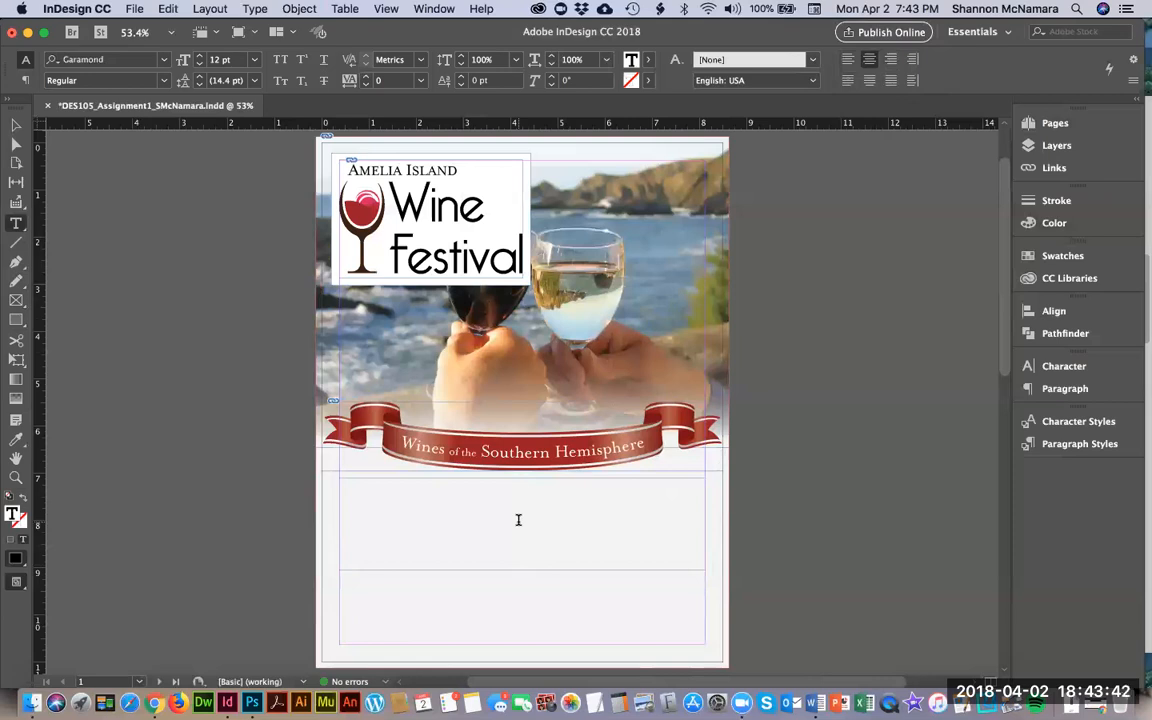
# Step: Switch to Word, copy the text from "Fine Steaks and Seafood" through "Closed Sunday", and paste it into the InDesign text frame below the banner
pyautogui.click(815, 703)
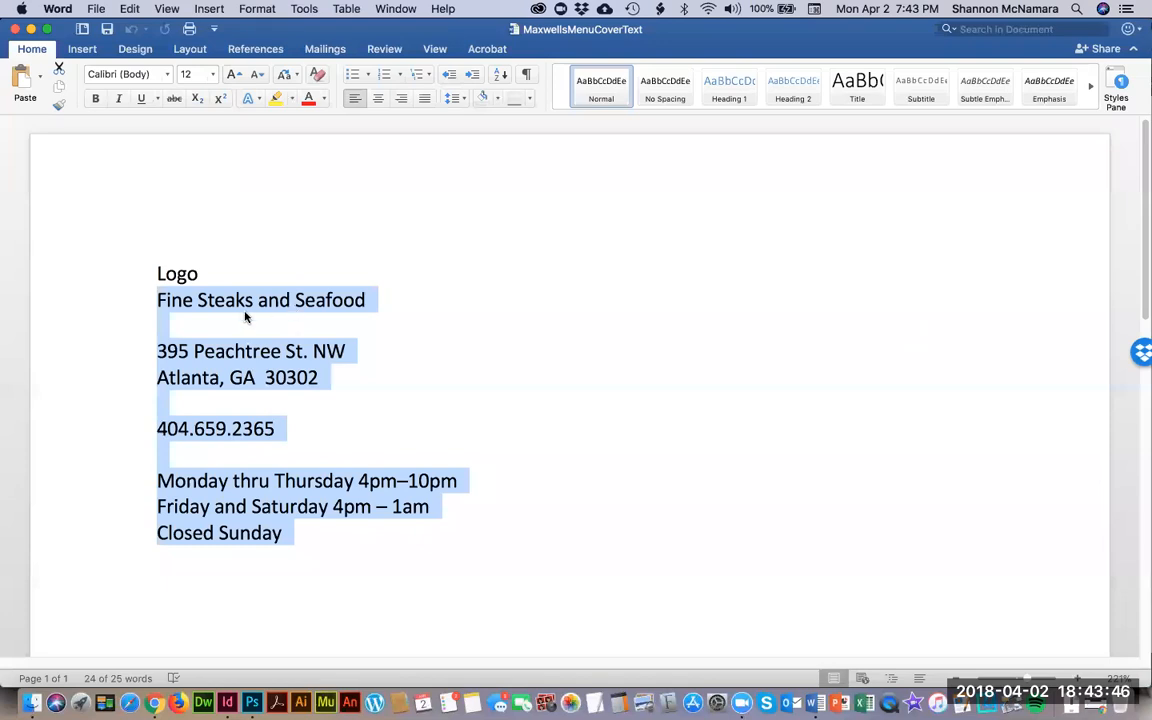
pyautogui.click(122, 312)
pyautogui.moveTo(157, 298); pyautogui.dragTo(366, 568)
pyautogui.press('super+Tab')
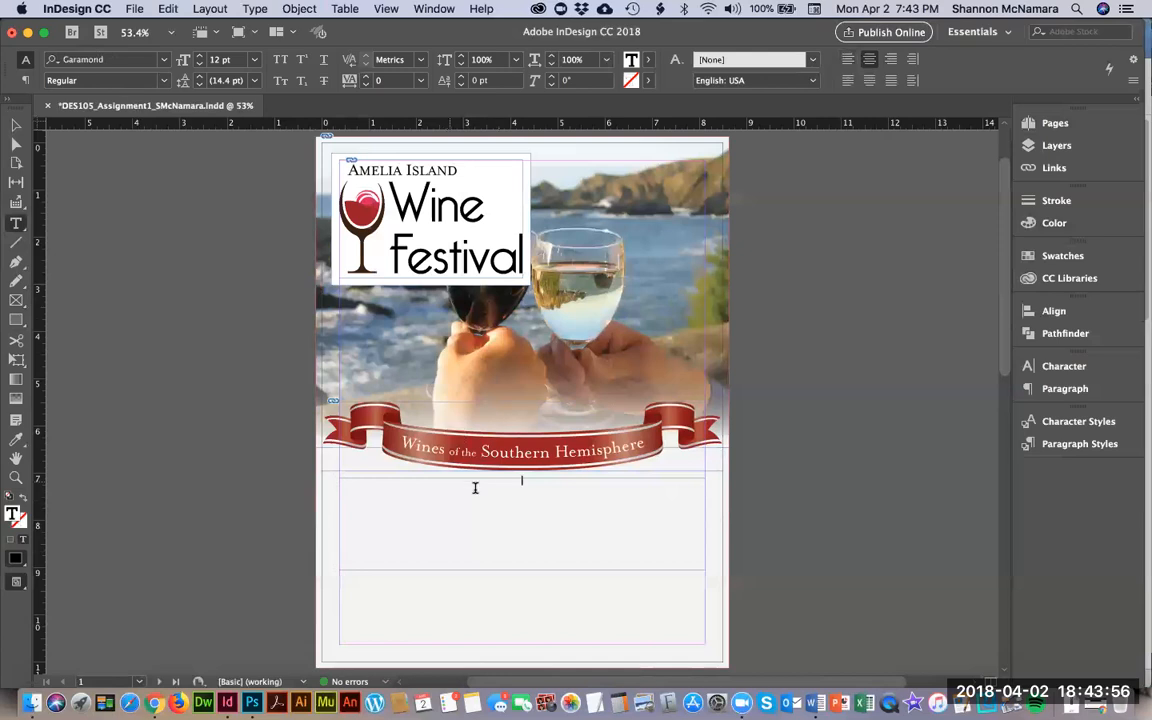
pyautogui.click(168, 8)
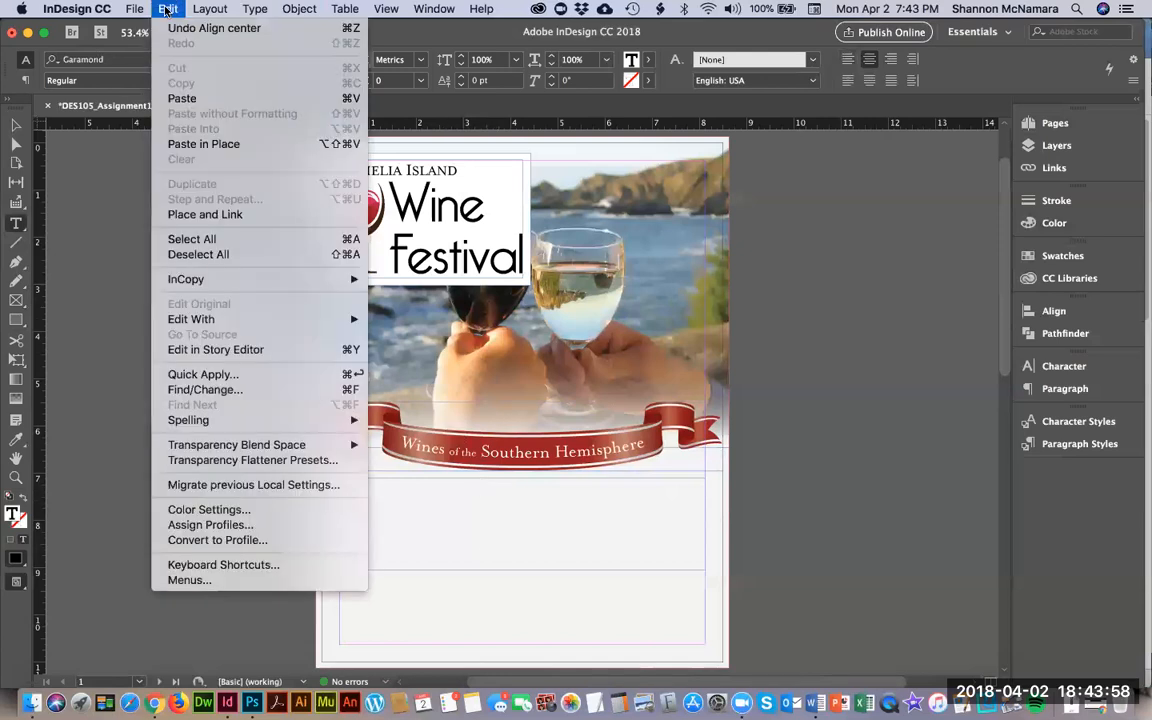
pyautogui.click(199, 100)
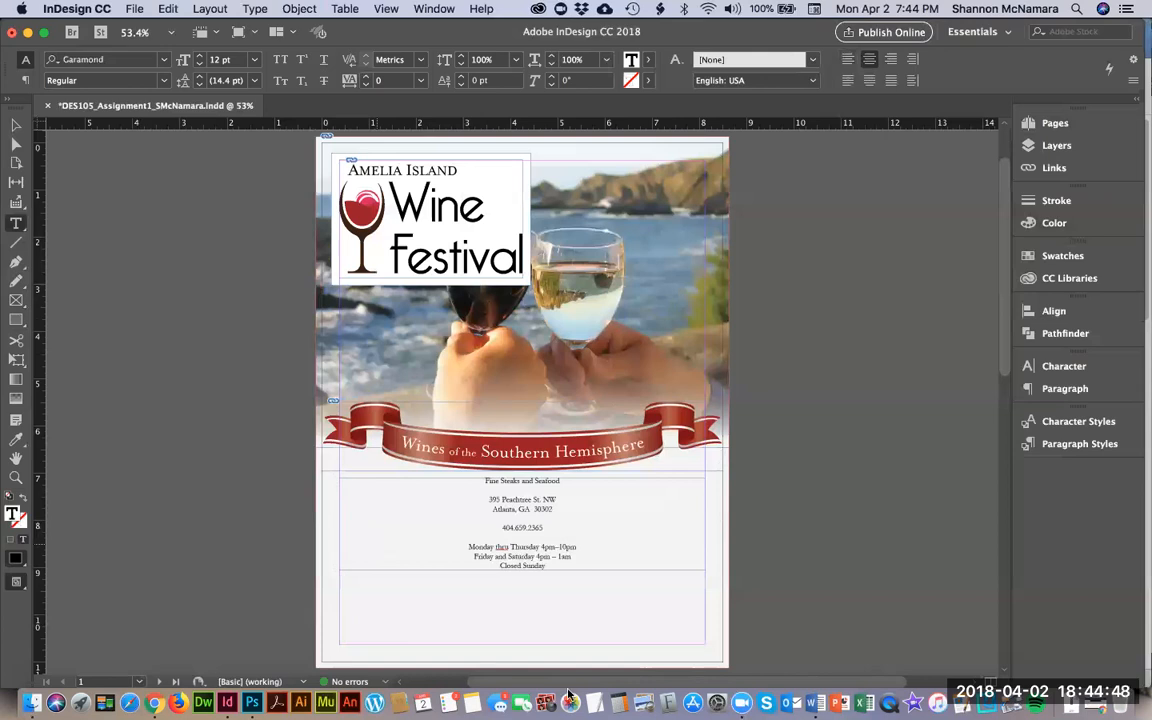
# Step: Set the font size of all text in the frame below the banner to 22 pt
pyautogui.click(489, 509)
pyautogui.press('super+a')
pyautogui.press('super+shift+period')
pyautogui.press('super+shift+period')
pyautogui.press('super+shift+period')
pyautogui.press('super+shift+period')
pyautogui.press('super+shift+period')
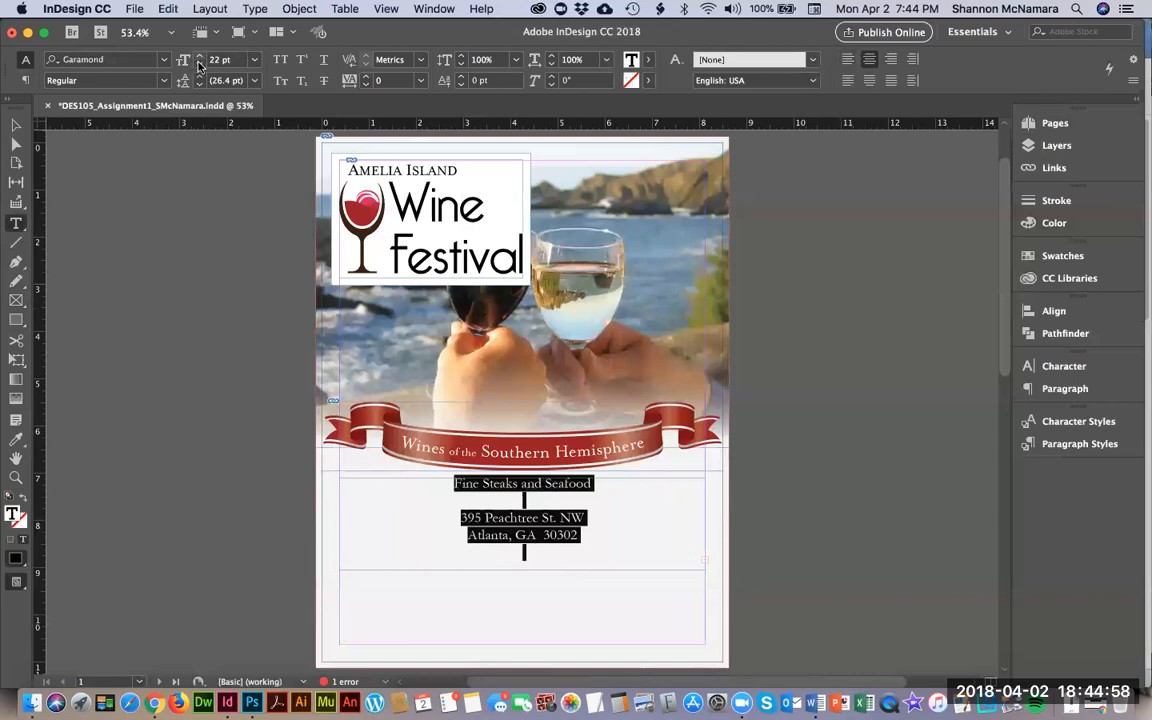
# Step: Try reducing all of the frame's text to 14 pt, then enlarge it back to 22 pt
pyautogui.click(439, 486)
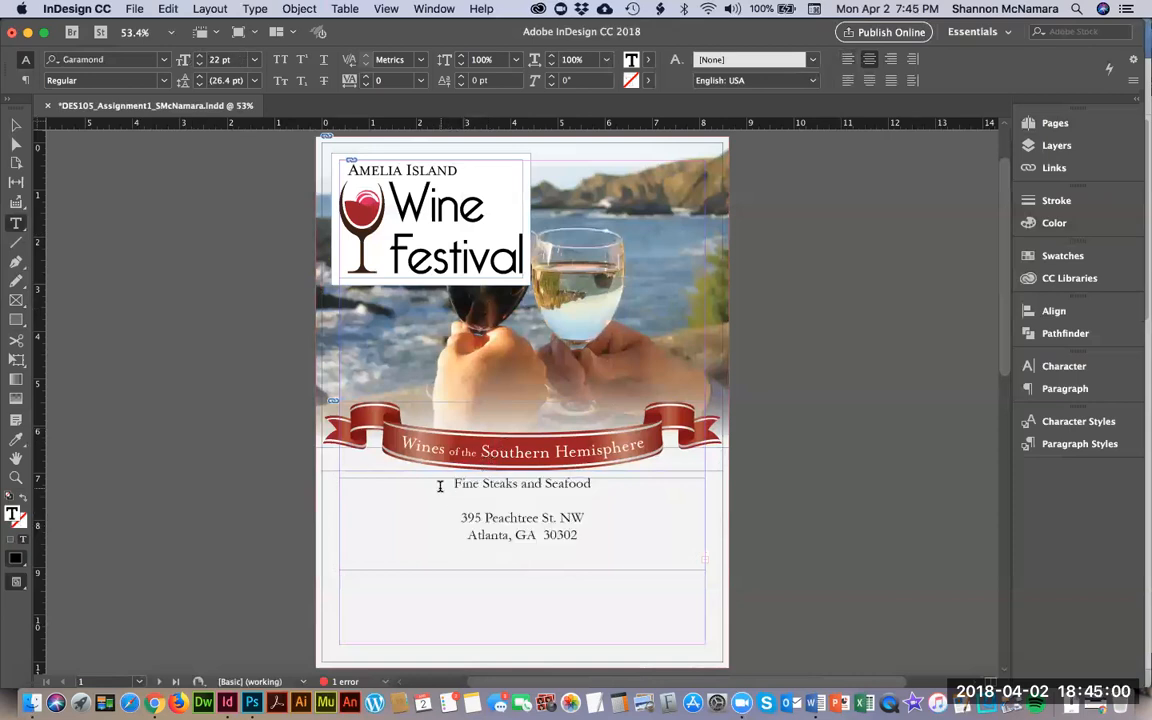
pyautogui.press('super+a')
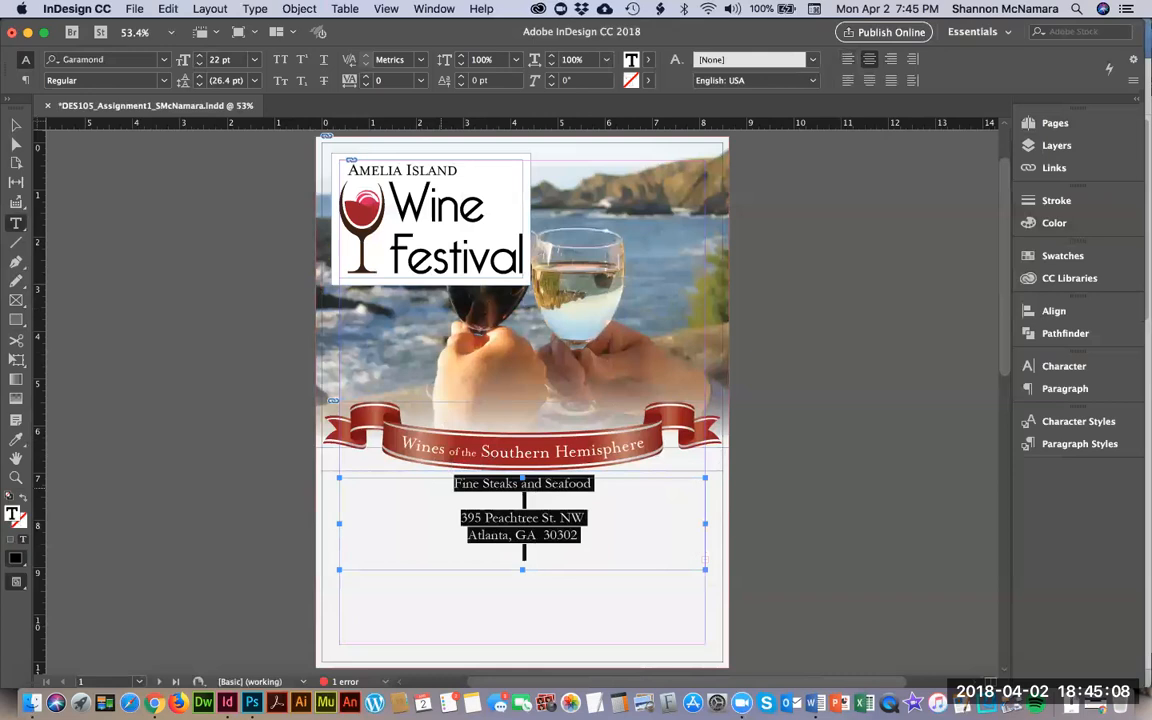
pyautogui.press('super+shift+comma')
pyautogui.press('super+shift+comma')
pyautogui.press('super+shift+comma')
pyautogui.press('super+shift+comma')
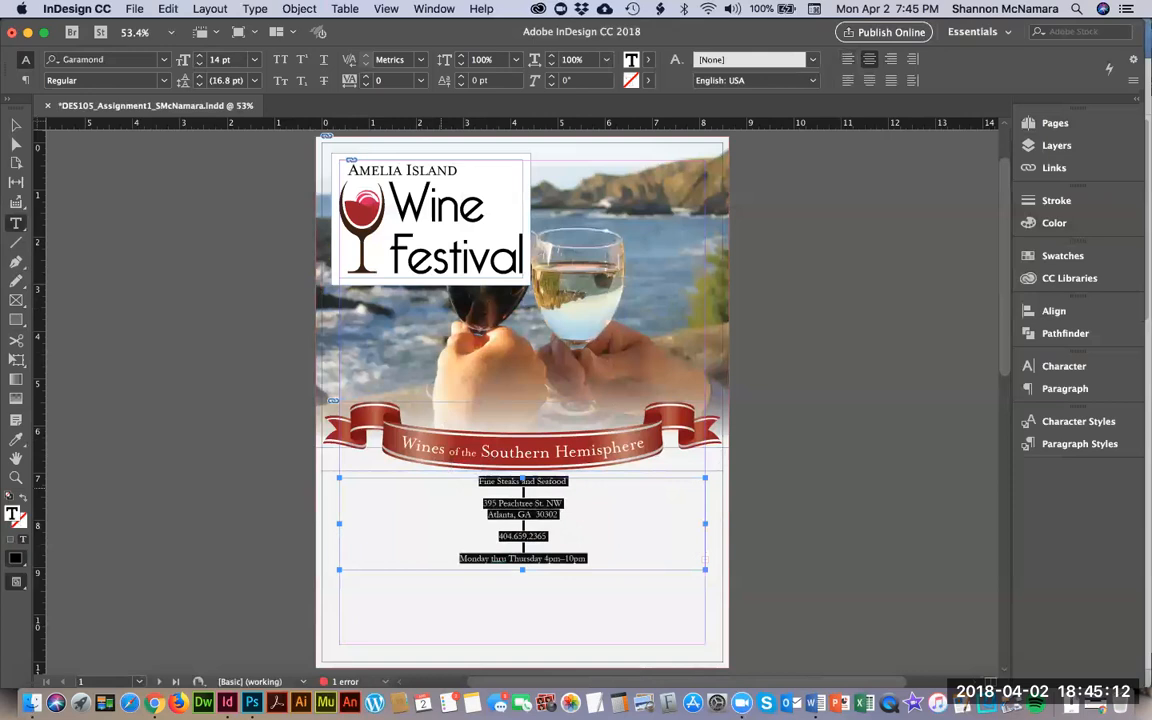
pyautogui.press('super+shift+period')
pyautogui.press('super+shift+period')
pyautogui.press('super+shift+period')
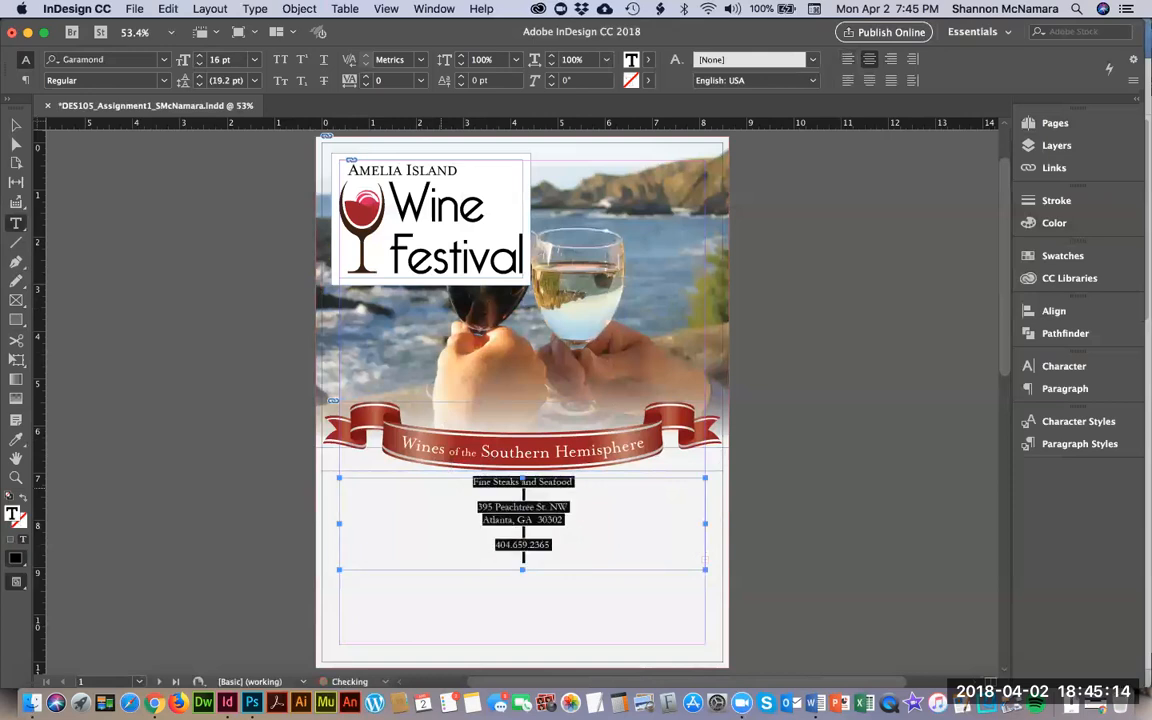
pyautogui.press('super+shift+period')
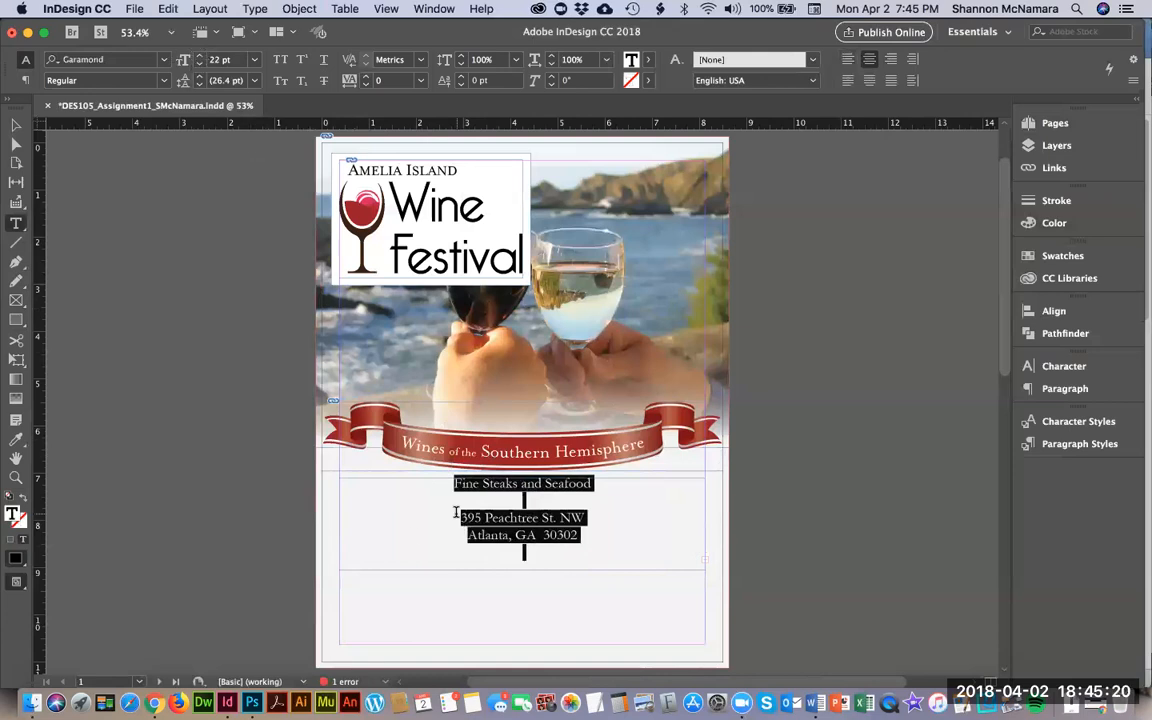
# Step: Replace the pasted text with the line "Award Winning from the premier growing regions of"
pyautogui.write('A')
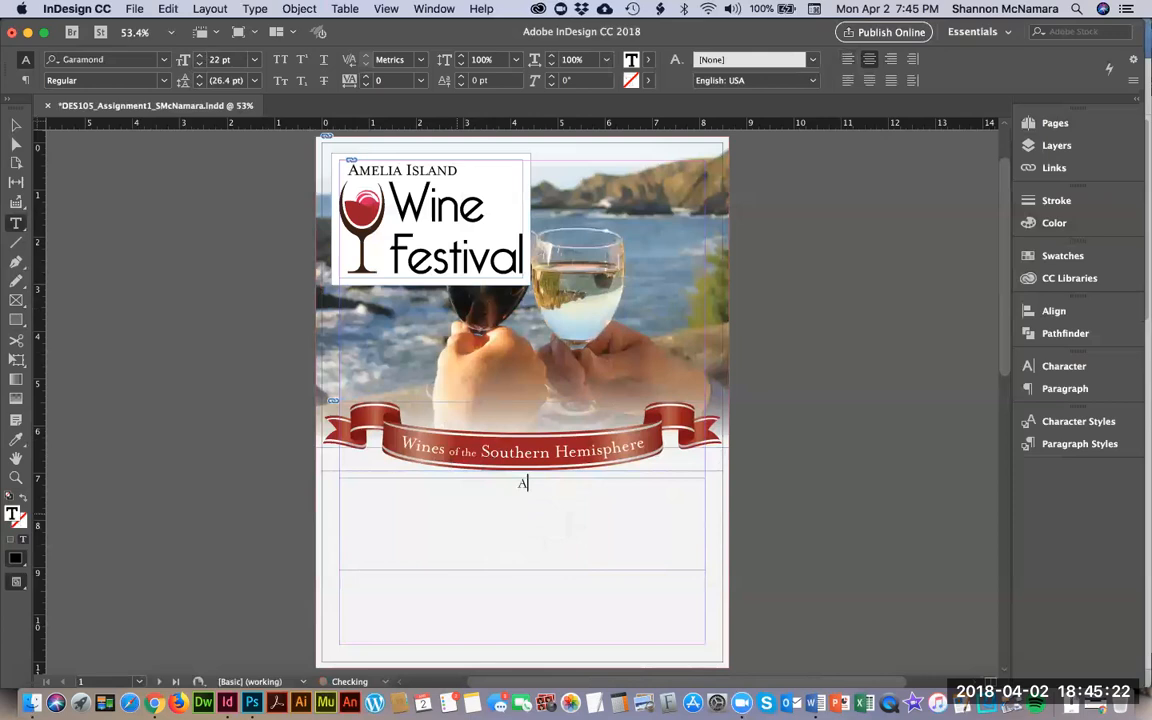
pyautogui.write('ward Winning')
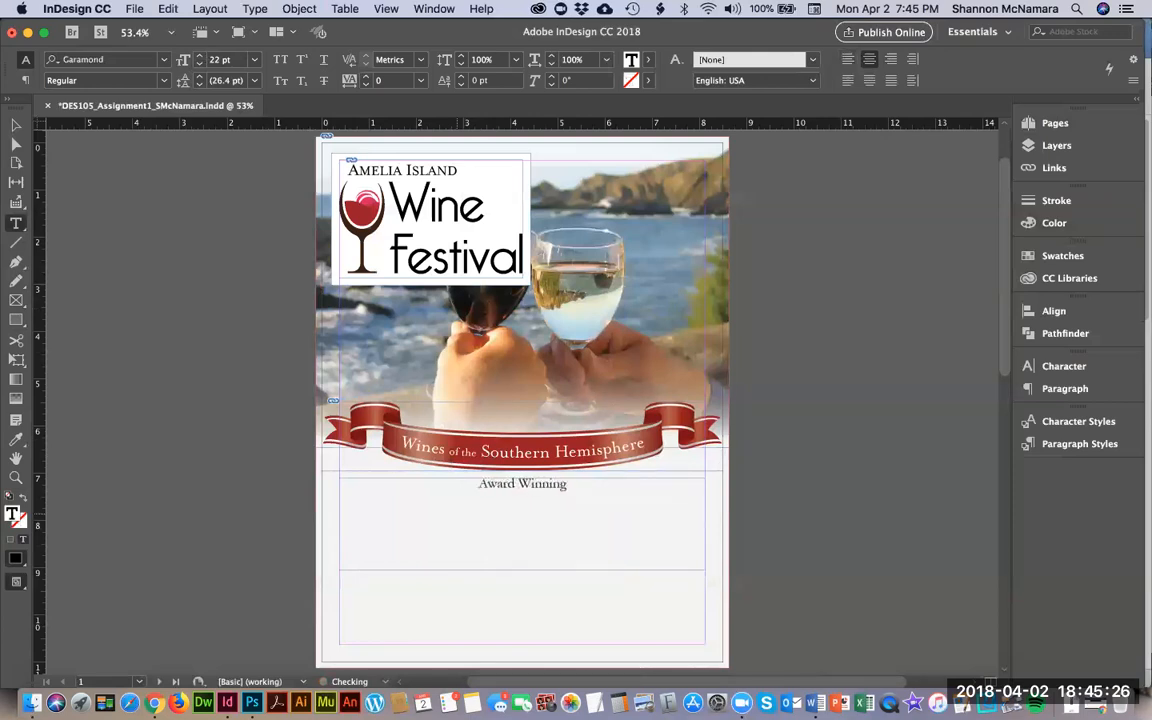
pyautogui.write(' from the premier grow')
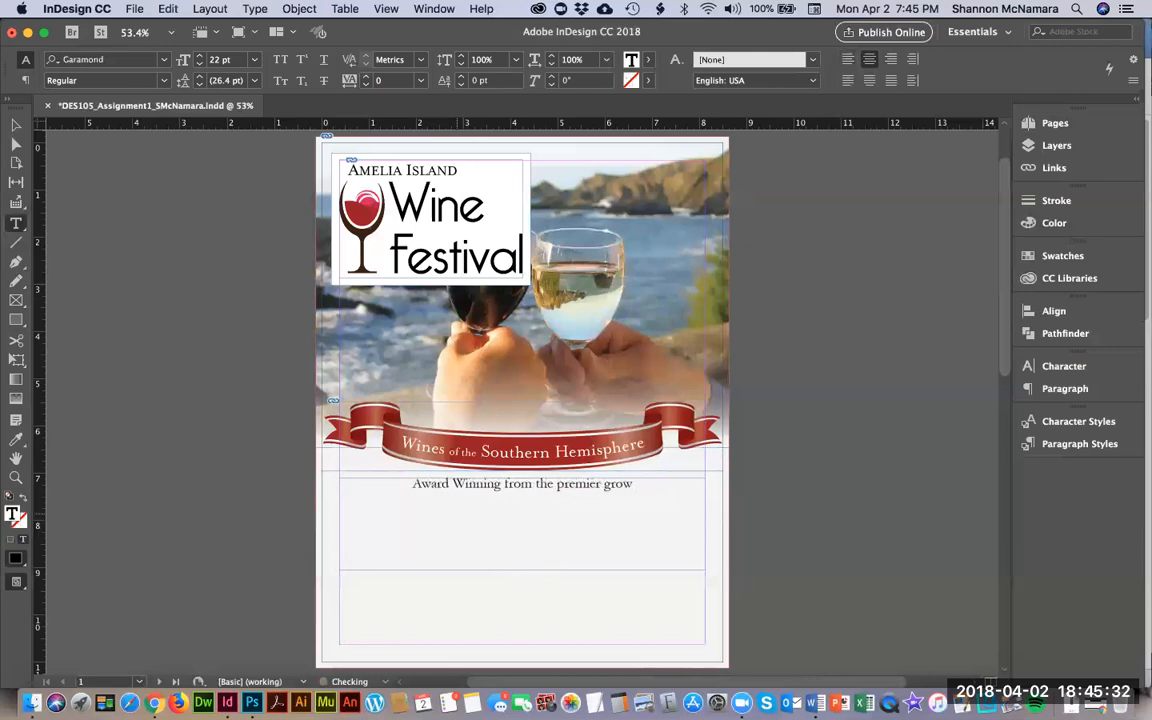
pyautogui.write('ing regions of A')
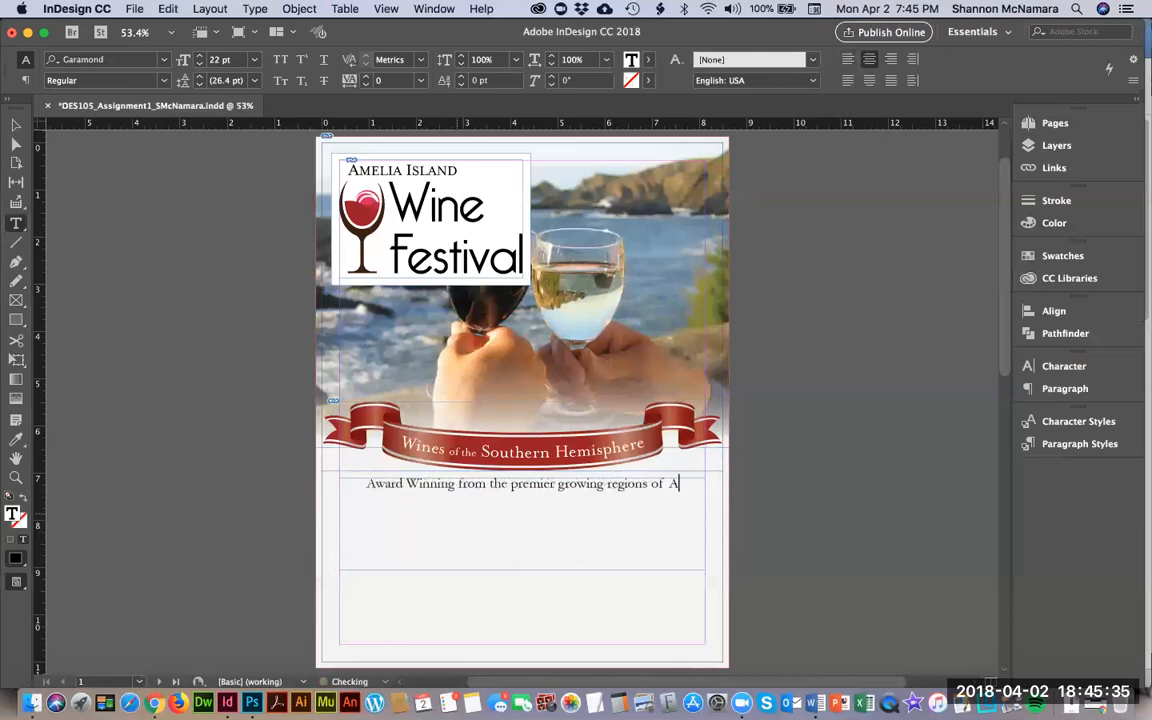
pyautogui.press('BackSpace')
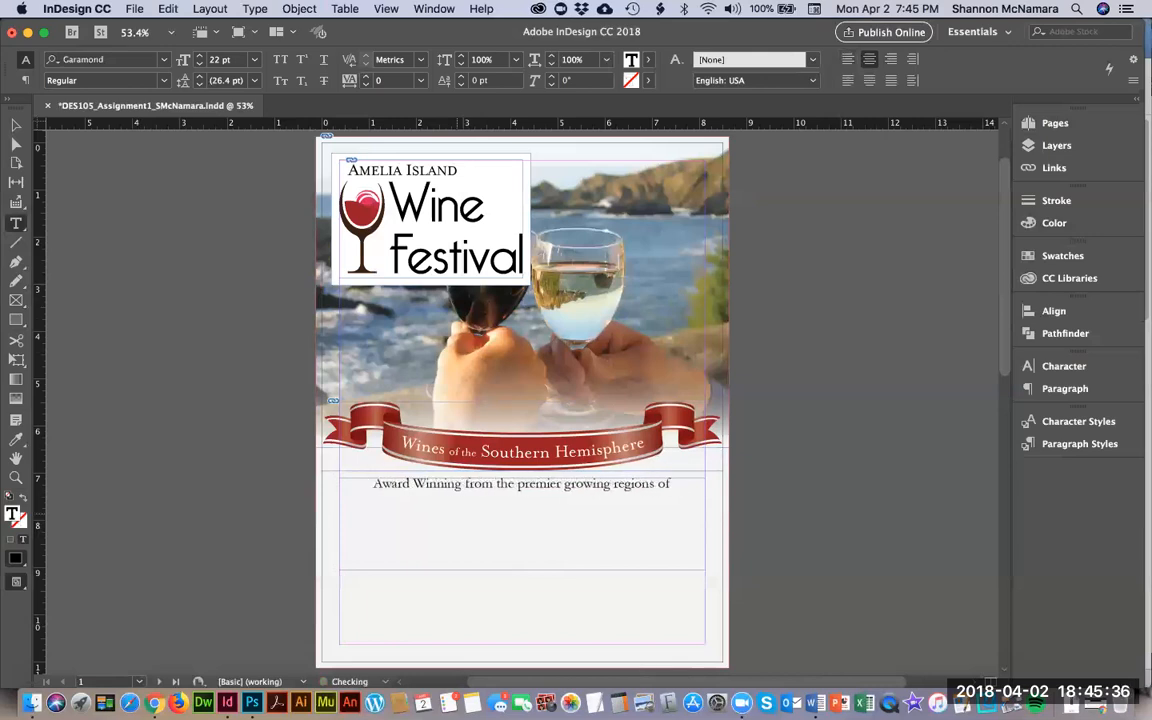
# Step: Add a second line reading "Argentina, New Zealand, South Africa, Australia, and Chile" and start an empty line below it
pyautogui.press('Return')
pyautogui.write('Argentina, New Zeal')
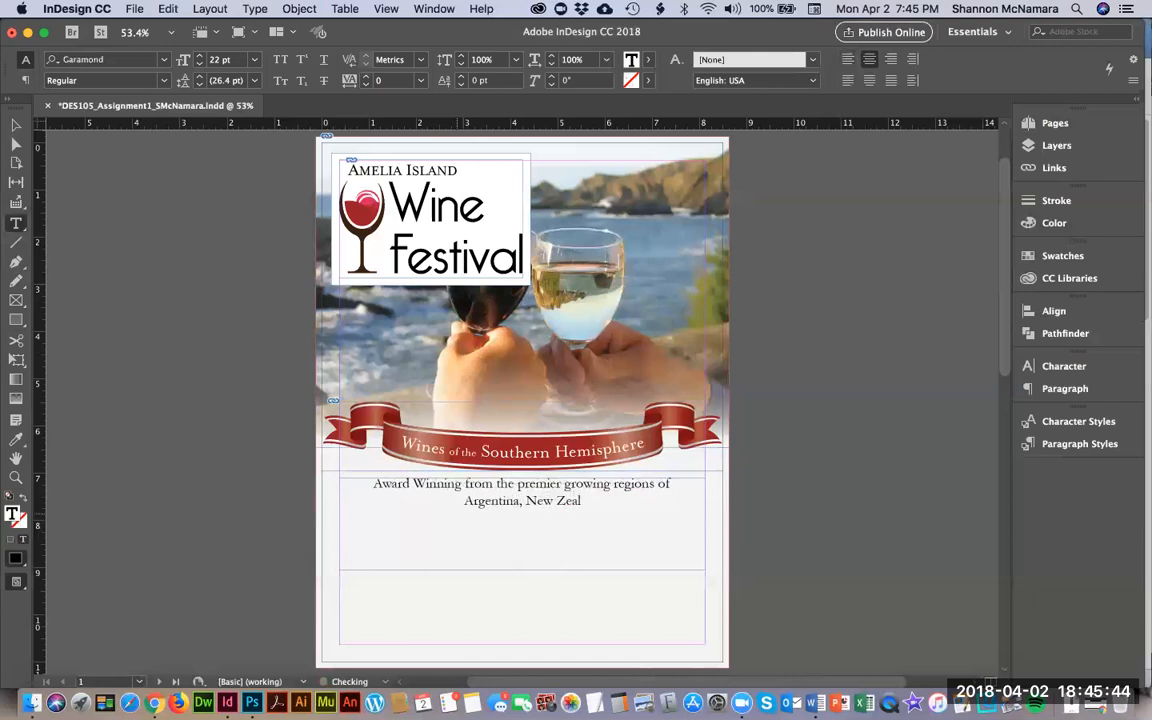
pyautogui.write('and, Sout')
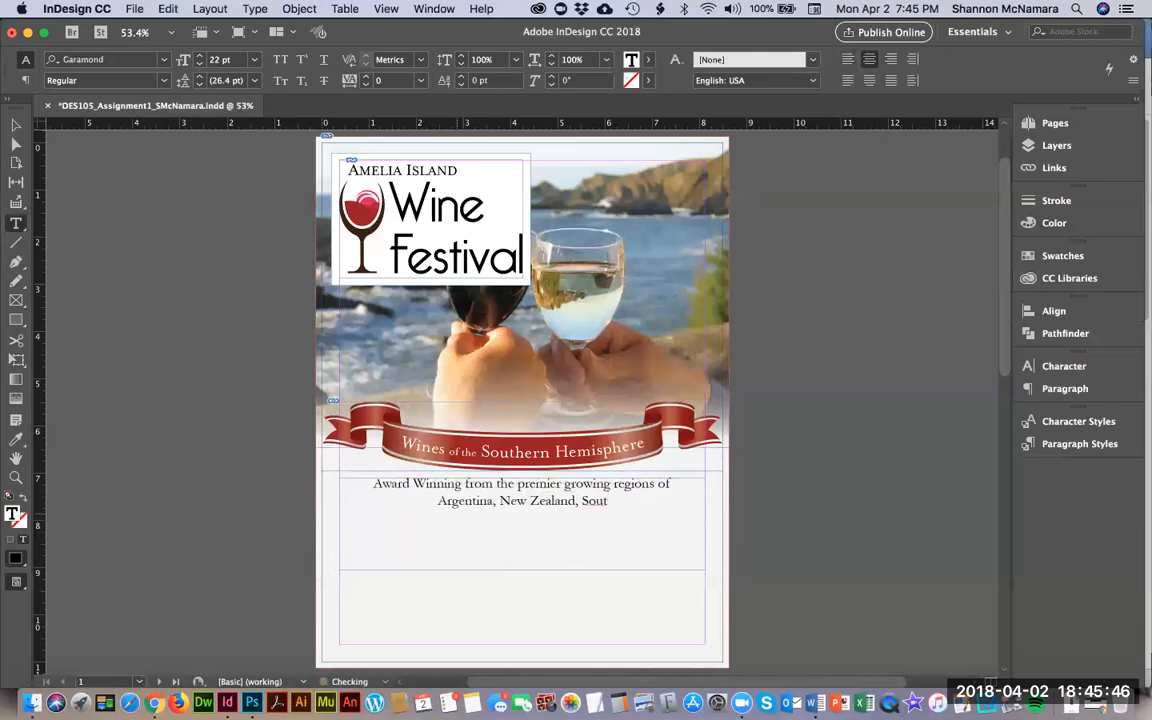
pyautogui.write('h Africa')
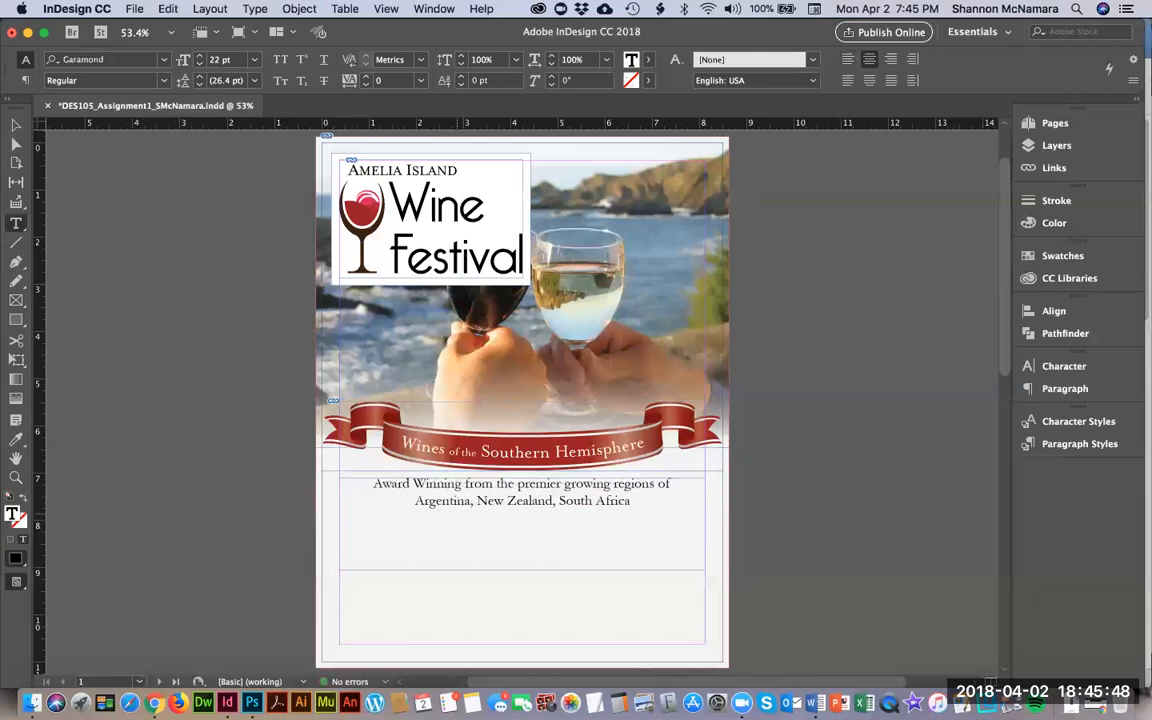
pyautogui.write(', Australia')
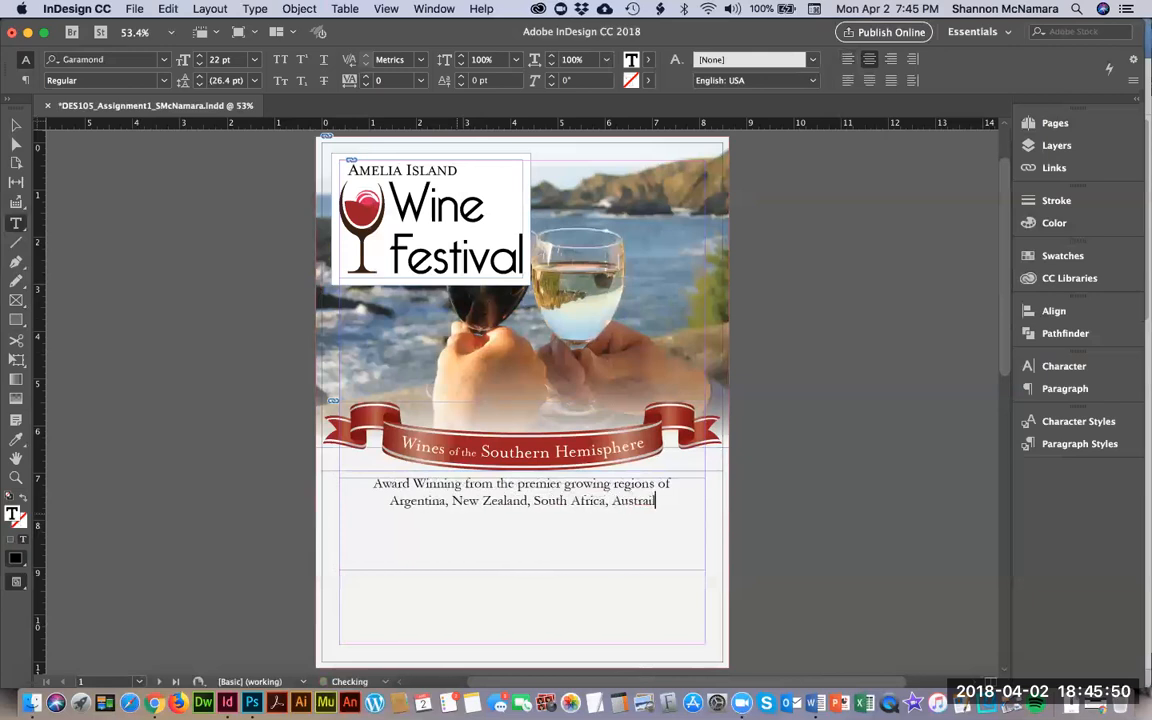
pyautogui.write(',')
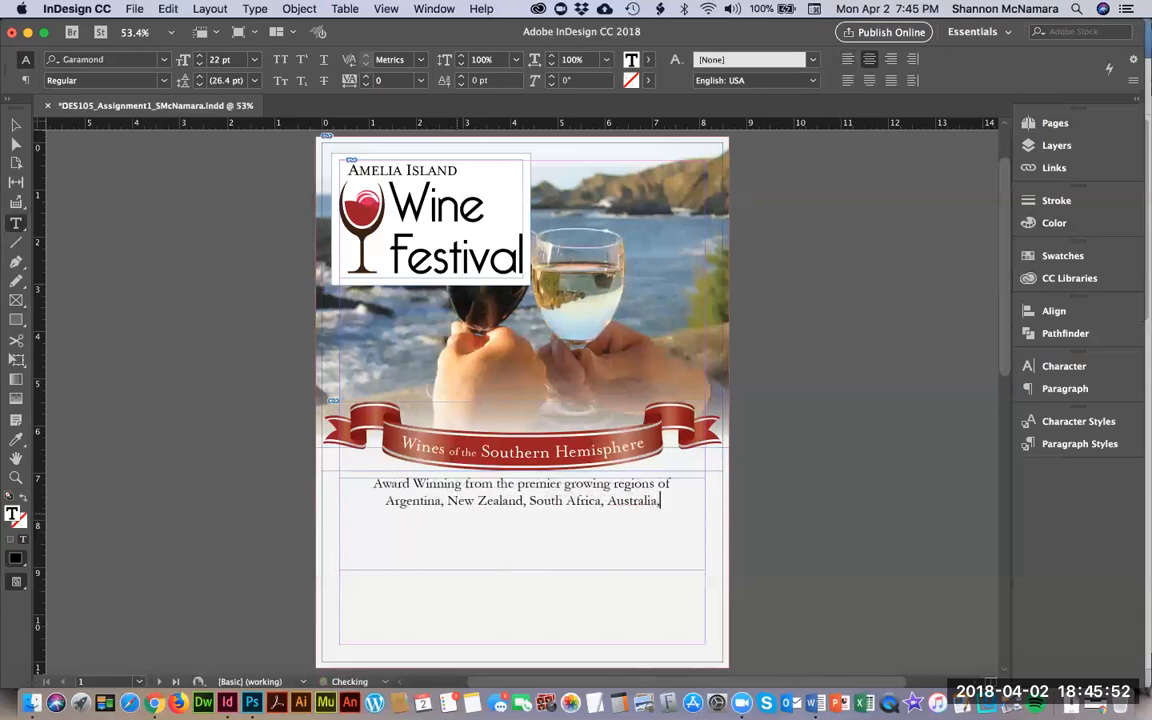
pyautogui.write(' and Chile')
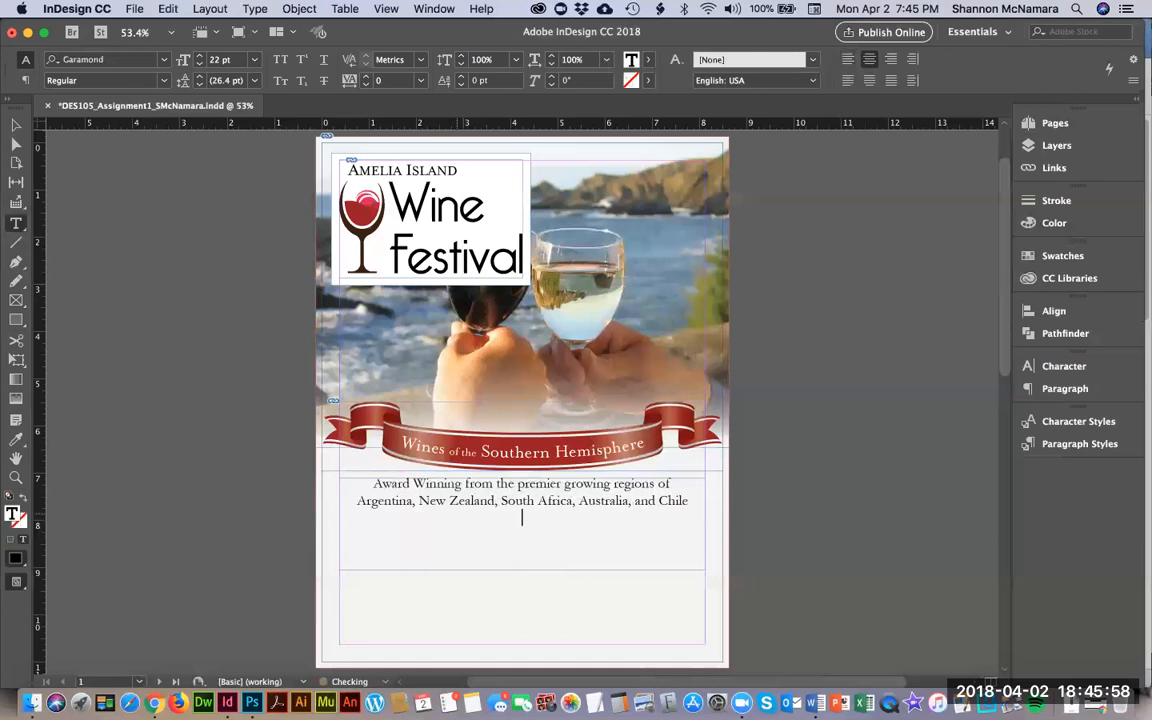
# Step: Enter "For complete information and to purchase tickets please visit our website" on the third line in 18 pt Acumin Pro Condensed Thin
pyautogui.click(166, 60)
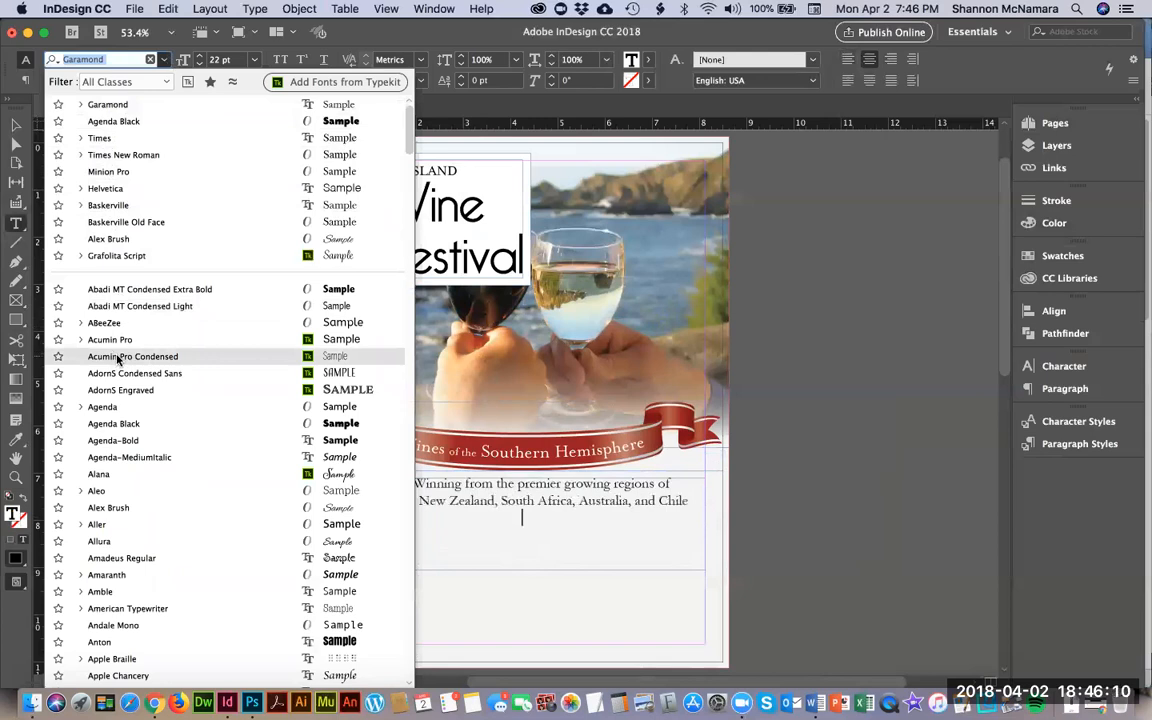
pyautogui.click(118, 357)
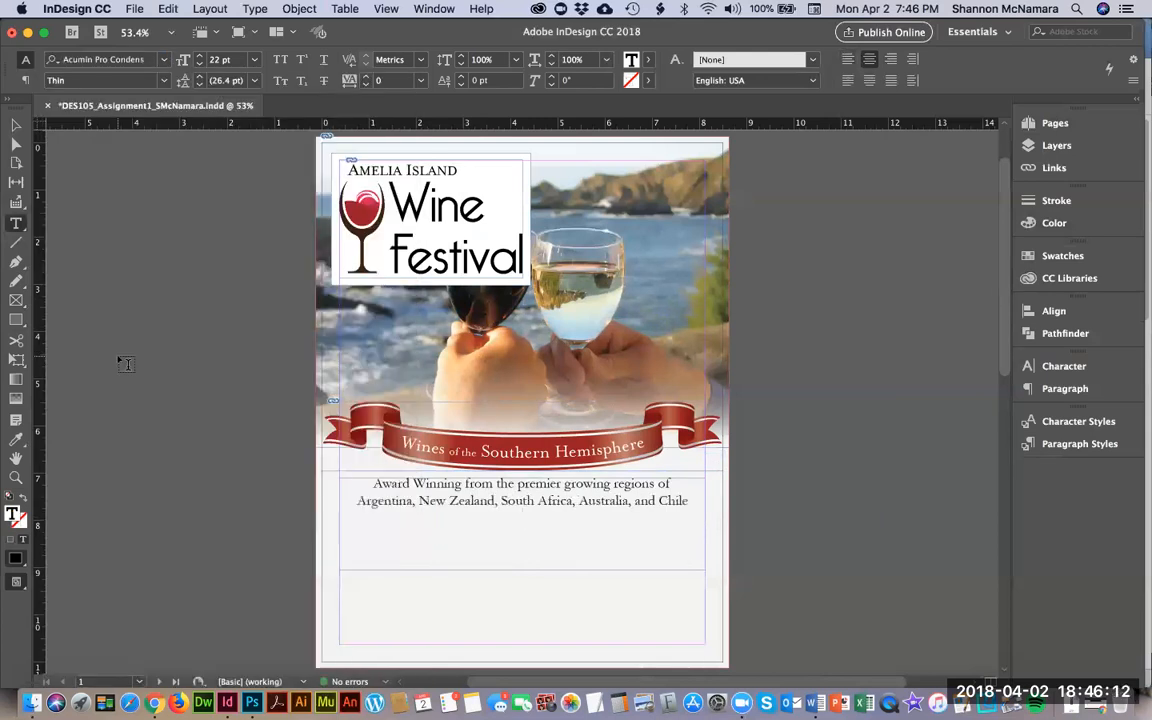
pyautogui.press('super+shift+comma')
pyautogui.press('super+shift+comma')
pyautogui.write('For complete information')
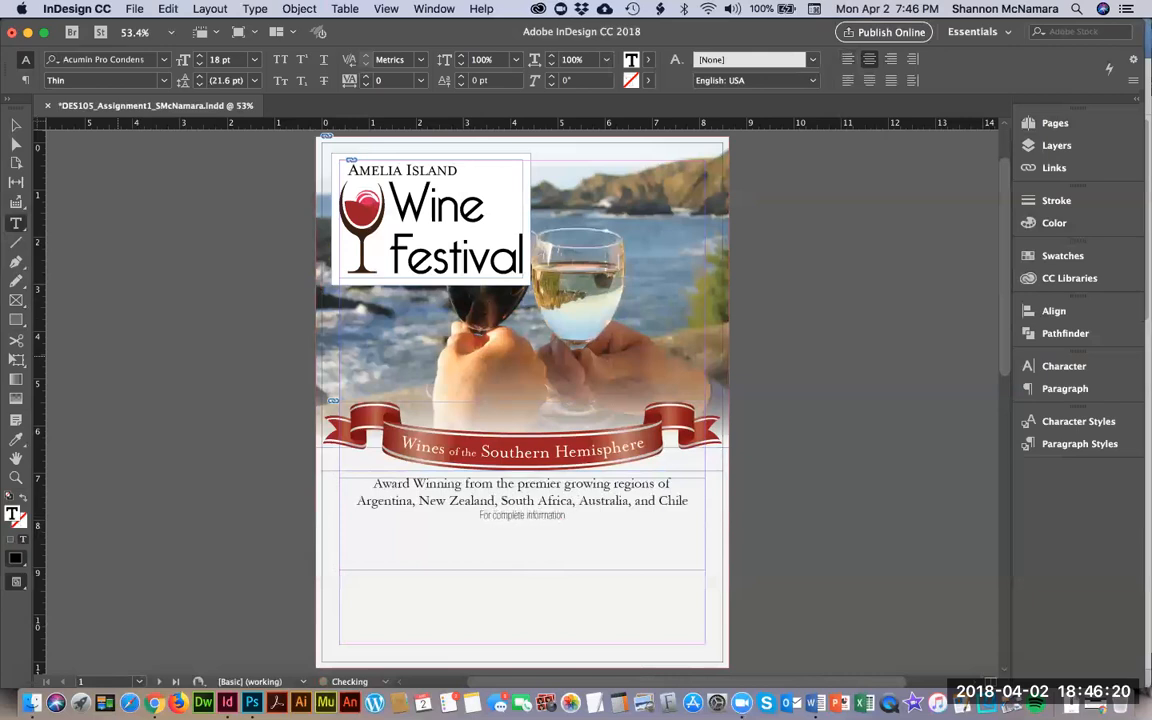
pyautogui.write(' and to purchase tickets please visit our website')
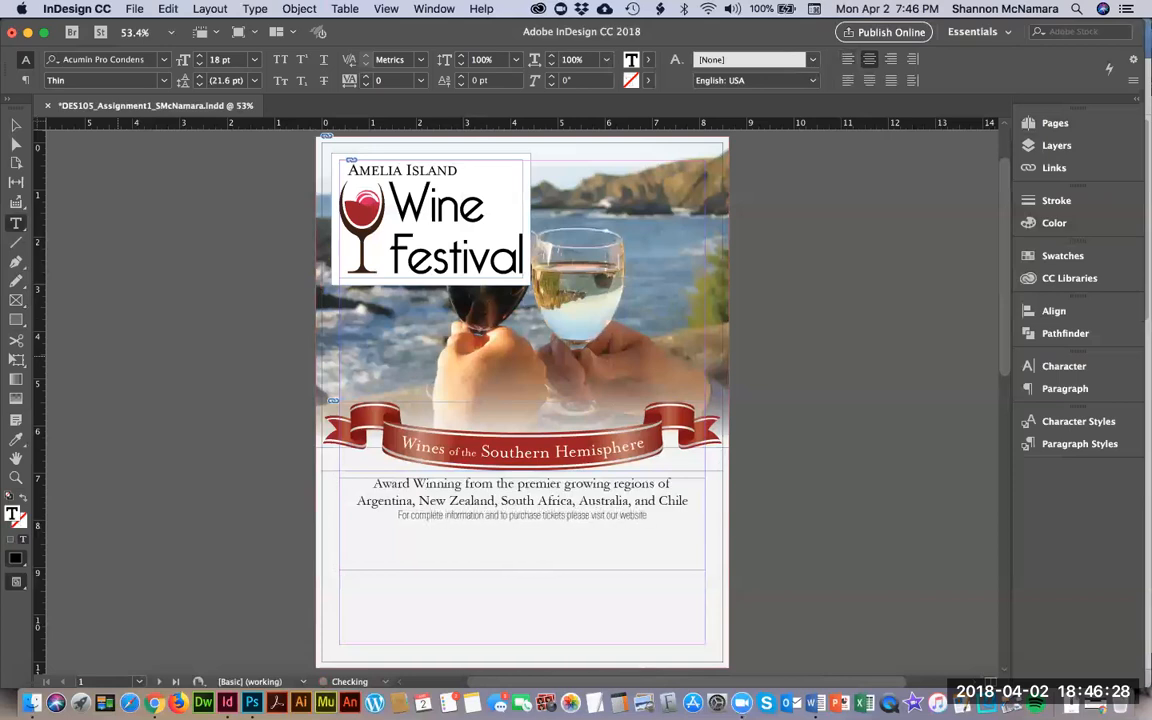
# Step: Enlarge the whole "For complete information" line to 22 pt
pyautogui.press('shift+super+Left')
pyautogui.hotkey('shift', 'Up')
pyautogui.hotkey('shift', 'Down')
pyautogui.hotkey('shift', 'alt', 'Left')
pyautogui.hotkey('shift', 'alt', 'Left')
pyautogui.hotkey('shift', 'alt', 'Left')
pyautogui.hotkey('shift', 'alt', 'Left')
pyautogui.hotkey('shift', 'alt', 'Left')
pyautogui.hotkey('shift', 'alt', 'Left')
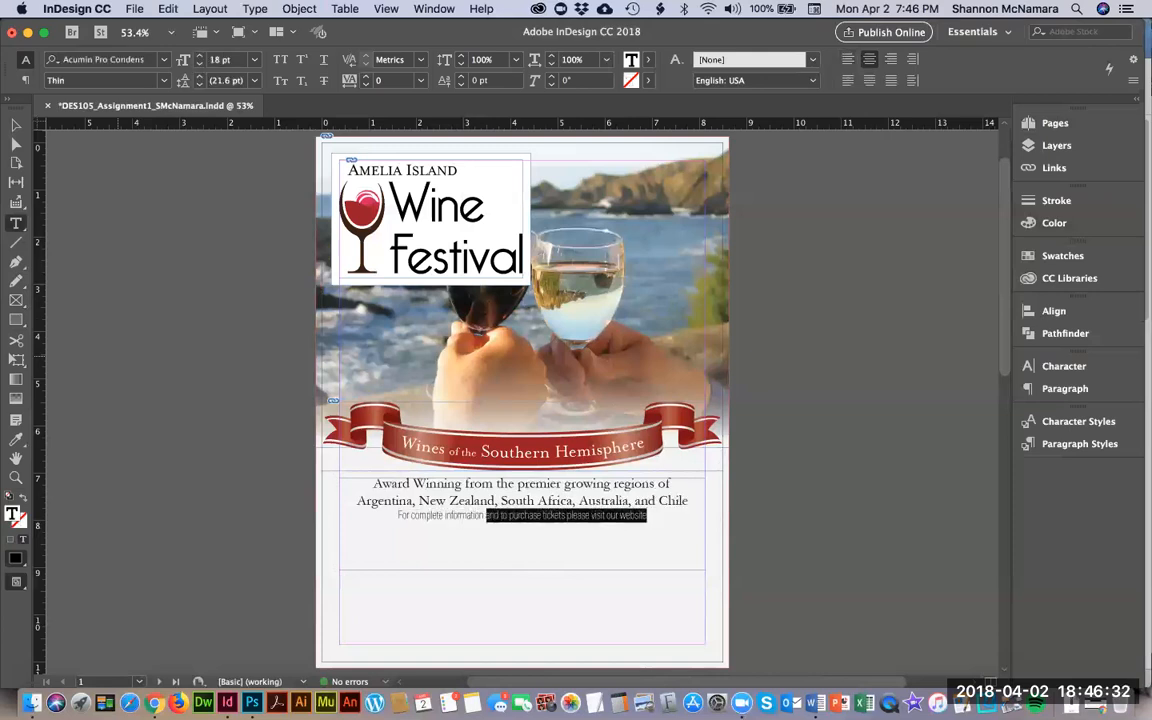
pyautogui.hotkey('shift', 'alt', 'Left')
pyautogui.hotkey('shift', 'alt', 'Left')
pyautogui.hotkey('shift', 'alt', 'Left')
pyautogui.press('shift+super+period')
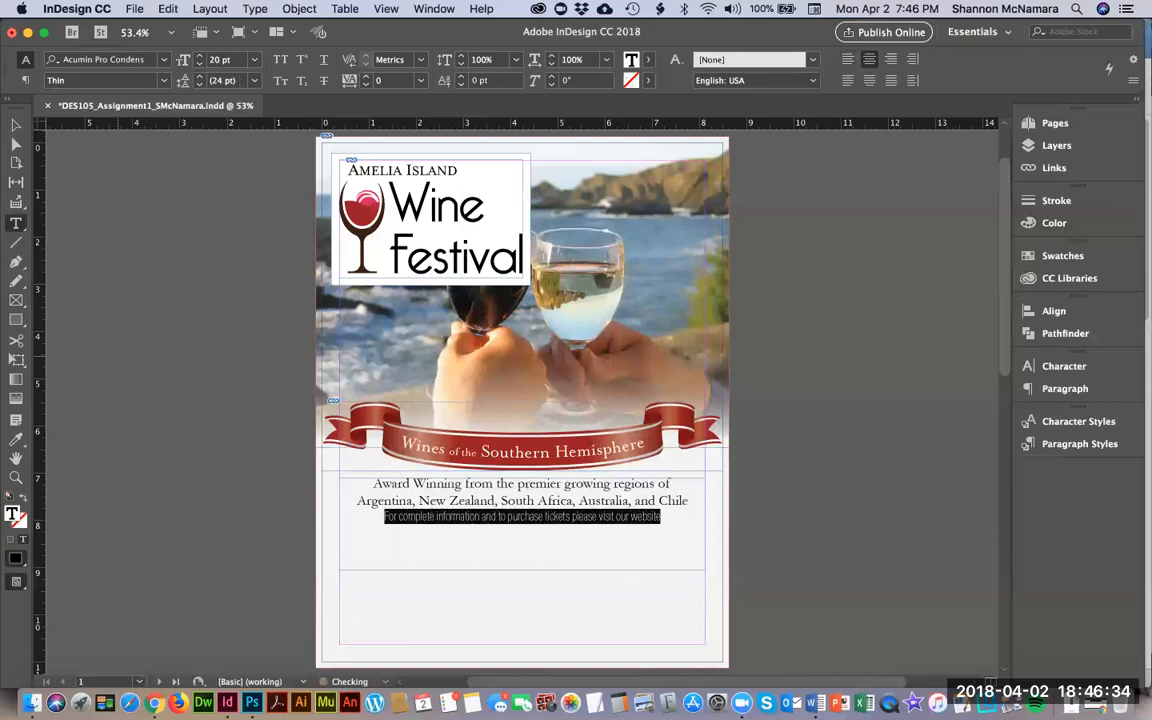
pyautogui.press('shift+super+period')
pyautogui.press('Left')
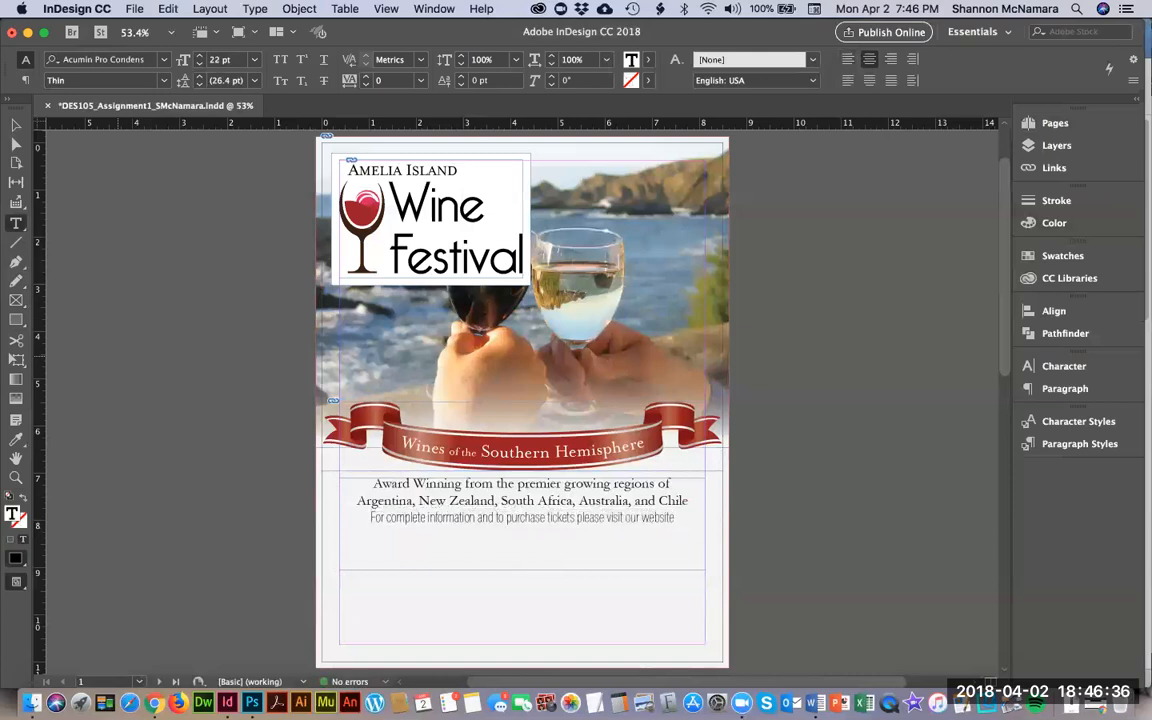
# Step: Try separating the "For complete information" line from the country list with an empty line, and remove that line again
pyautogui.click(16, 126)
pyautogui.click(124, 375)
pyautogui.press('z')
pyautogui.moveTo(306, 443); pyautogui.dragTo(720, 615)
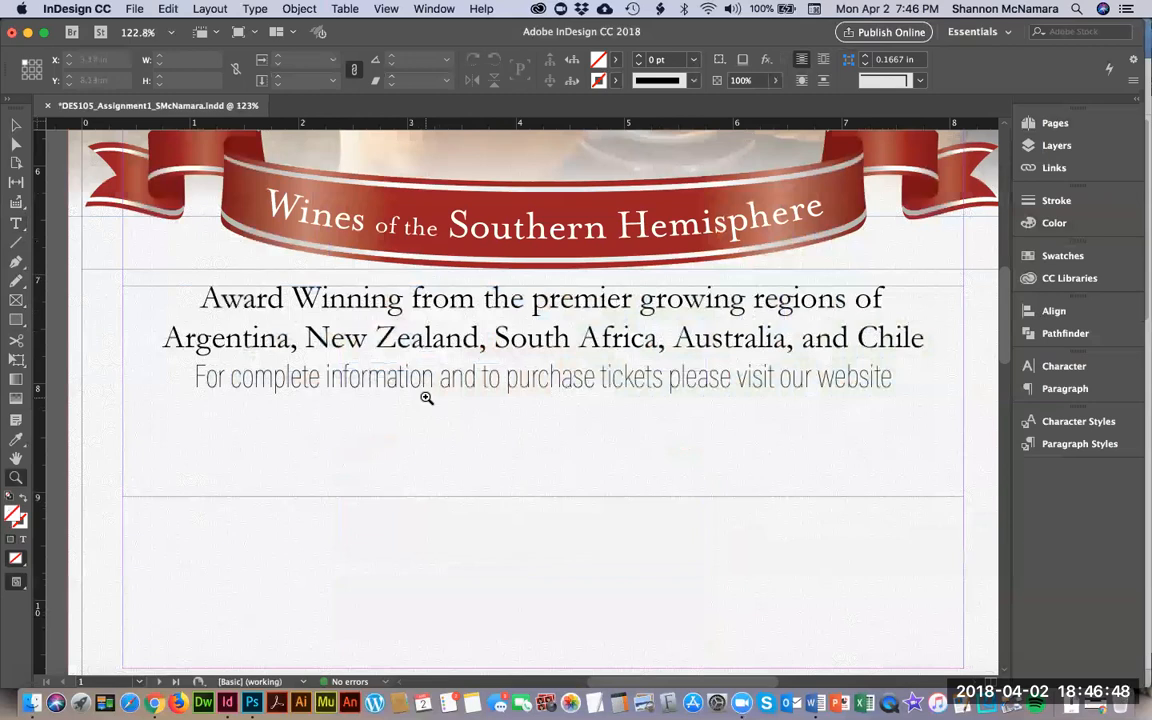
pyautogui.press('t')
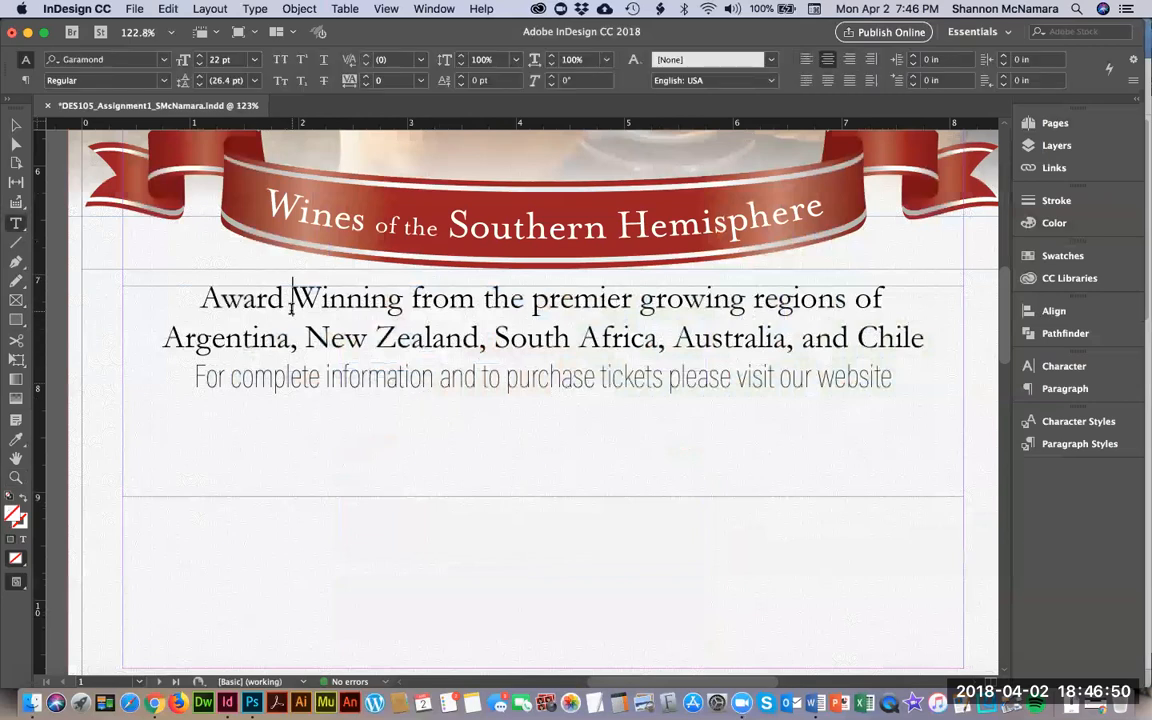
pyautogui.moveTo(194, 378); pyautogui.dragTo(225, 534)
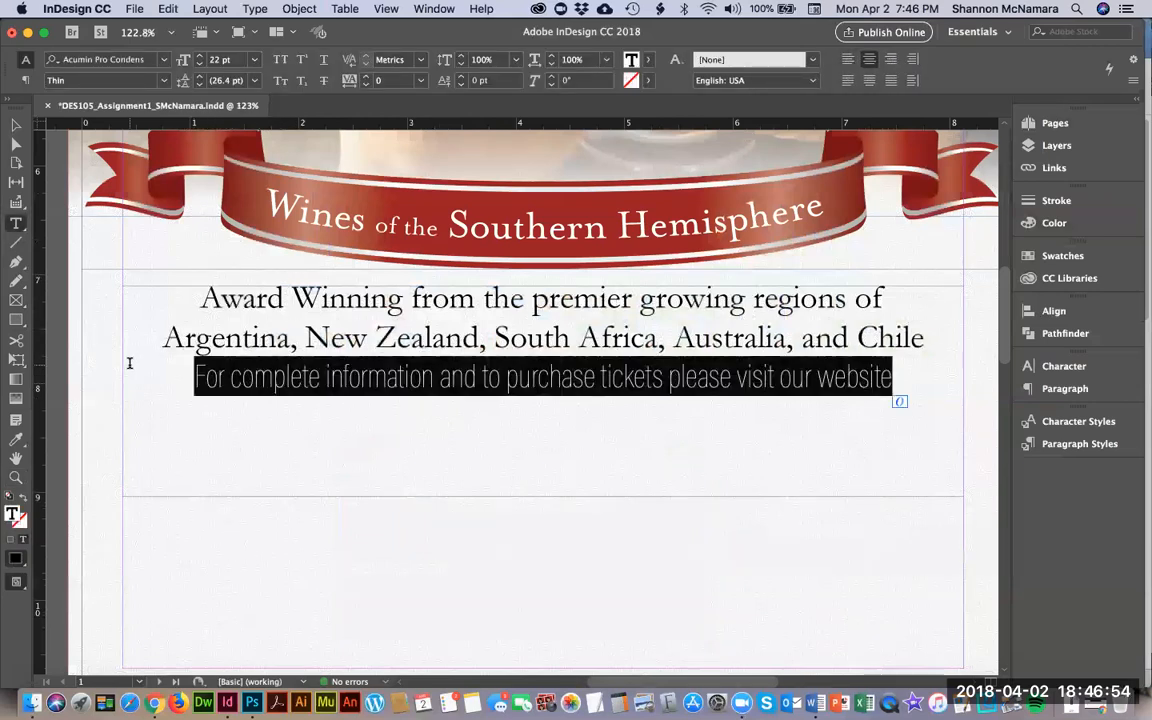
pyautogui.click(196, 375)
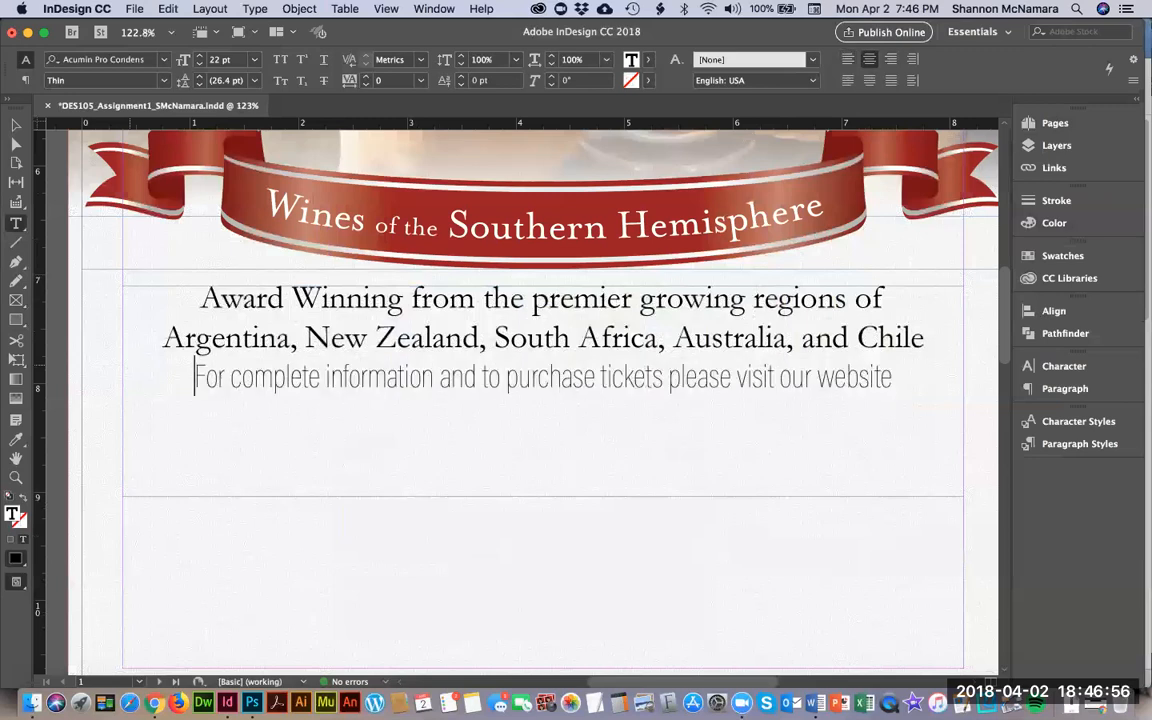
pyautogui.press('Return')
pyautogui.press('BackSpace')
# Step: Try a space after of 0.1875 in on the country list line and reset it to 0
pyautogui.click(1063, 389)
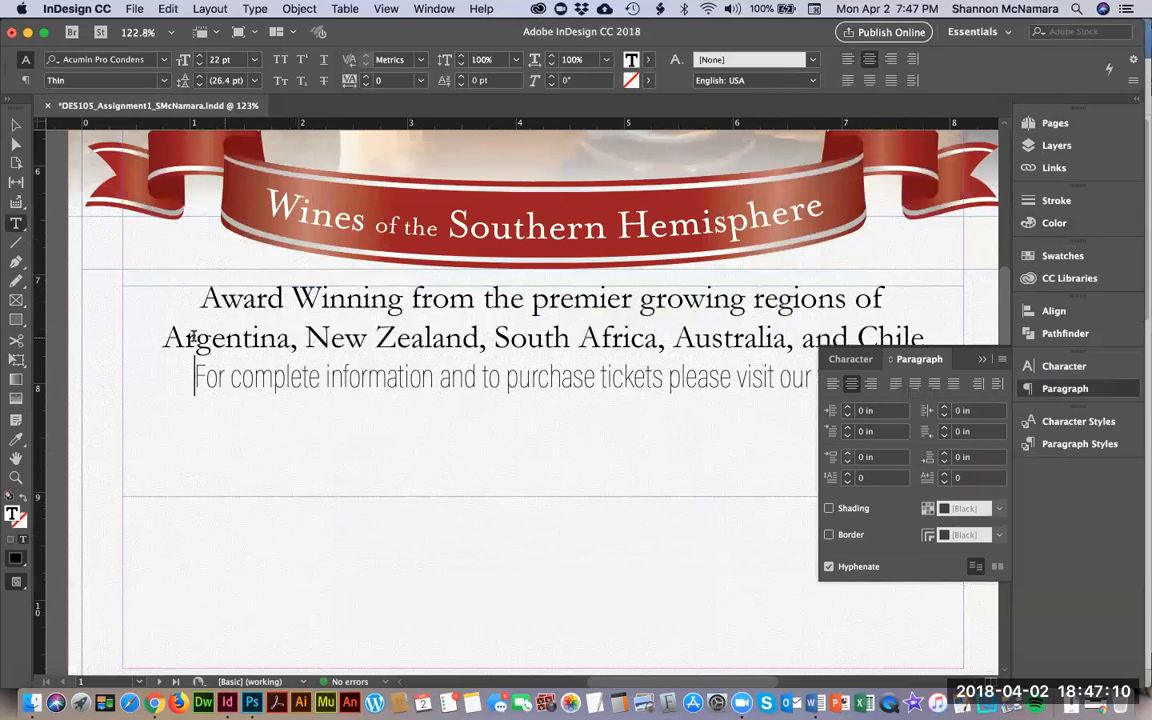
pyautogui.click(934, 338)
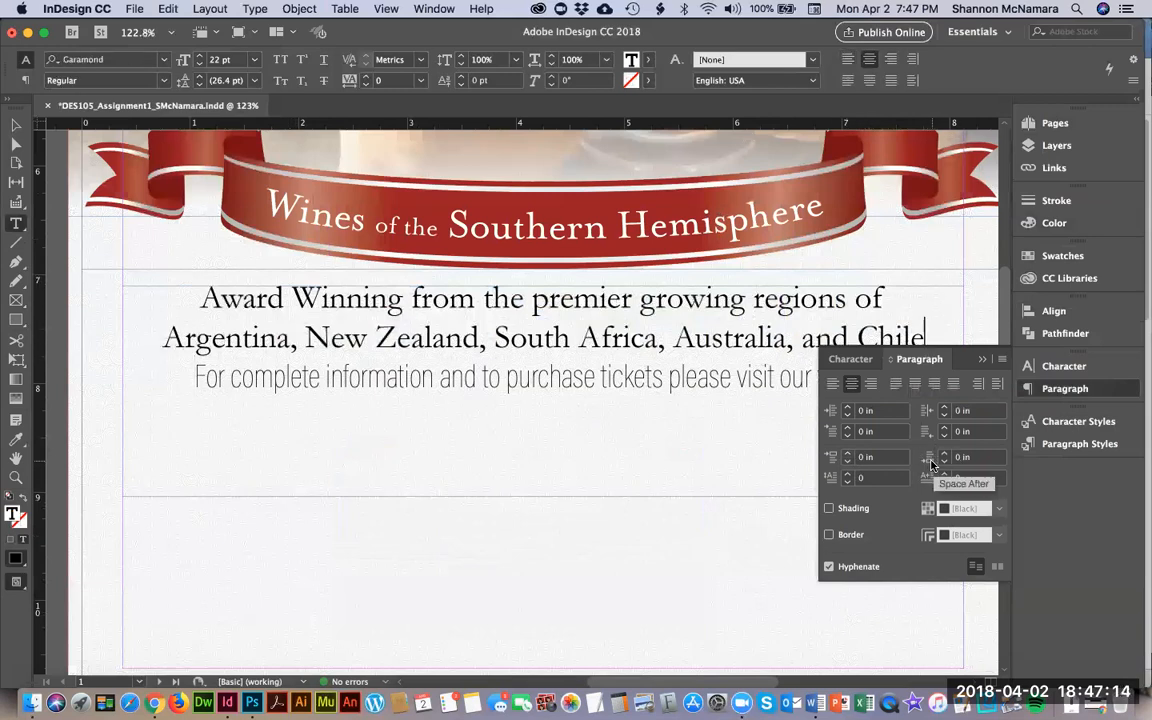
pyautogui.click(943, 454)
pyautogui.click(943, 454)
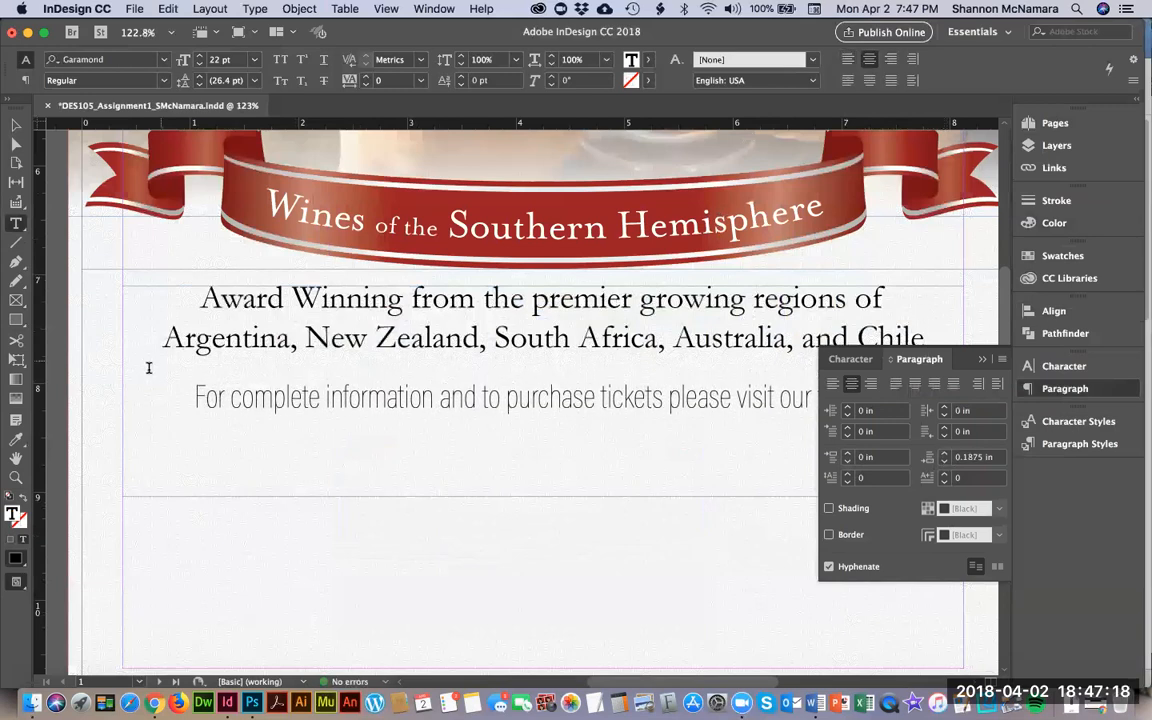
pyautogui.click(930, 453)
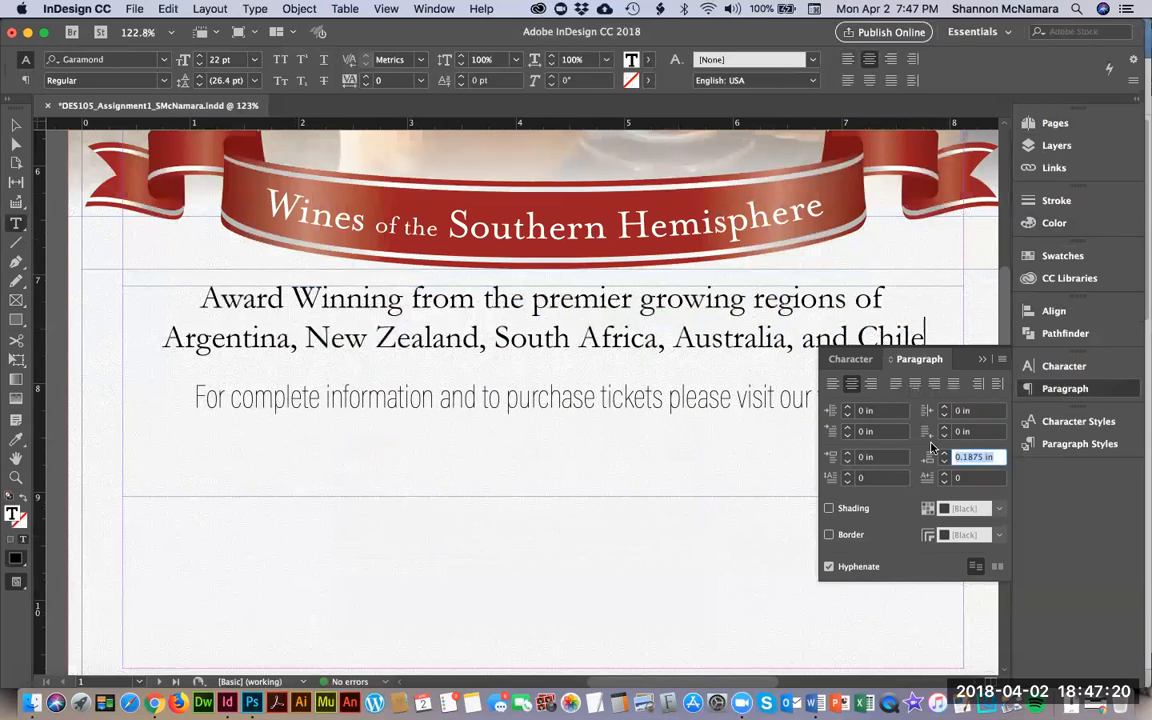
pyautogui.write('0')
pyautogui.press('Return')
# Step: Set the space before the "For complete information" line to 0.25 in
pyautogui.click(190, 376)
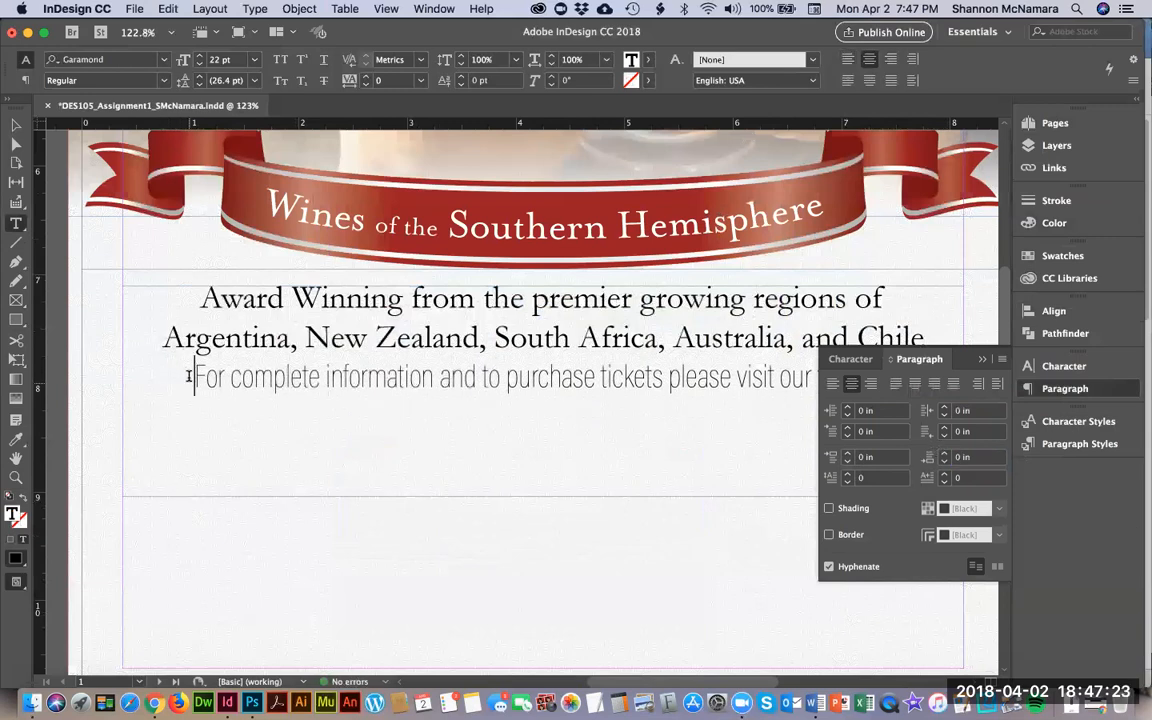
pyautogui.click(848, 456)
pyautogui.click(848, 456)
pyautogui.click(848, 456)
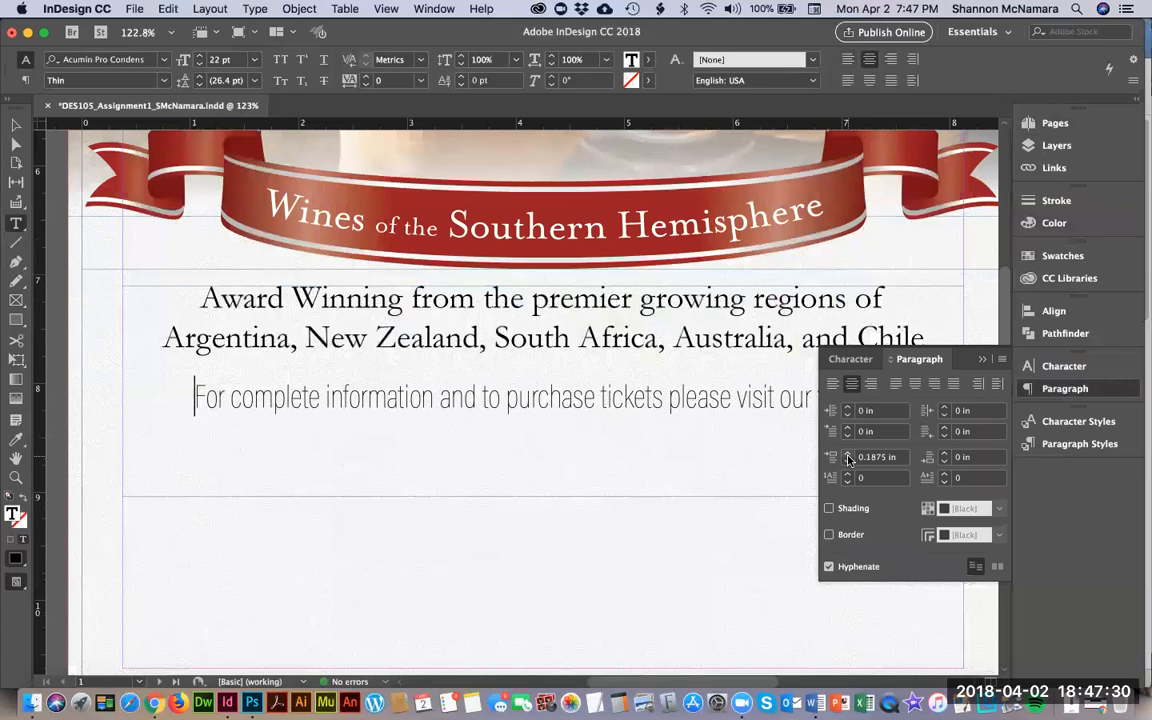
pyautogui.click(848, 455)
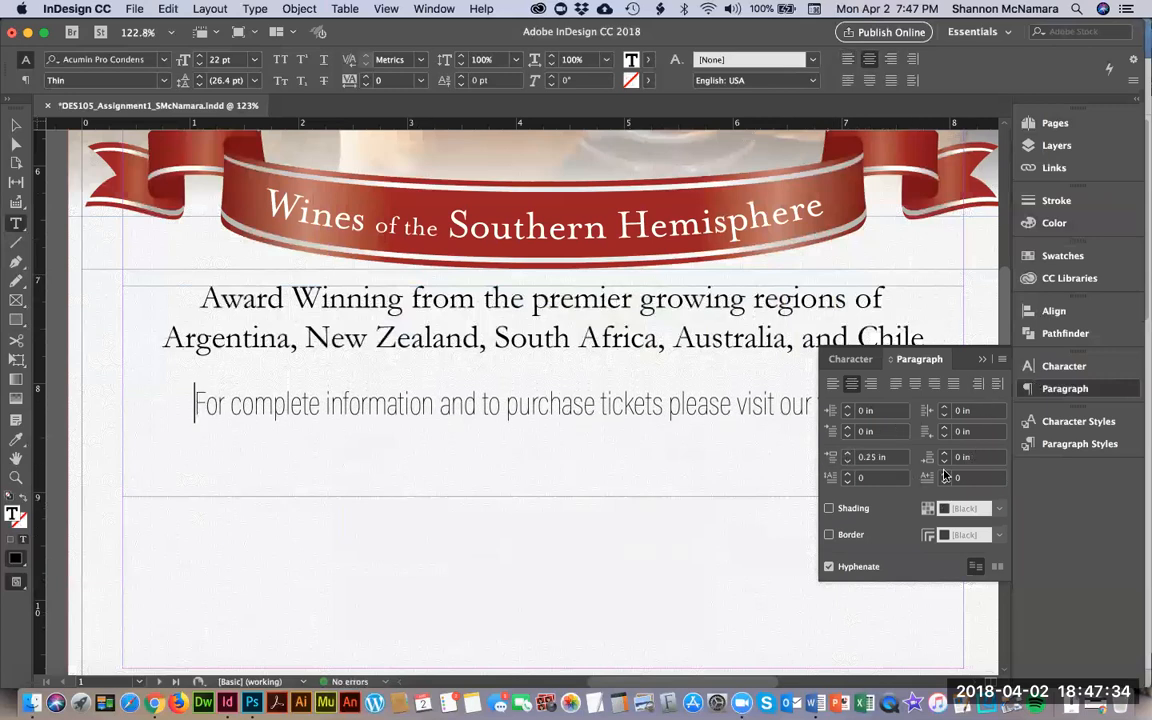
# Step: Shorten the promotional text frame from its lower edge to about 1.46 in high
pyautogui.click(449, 333)
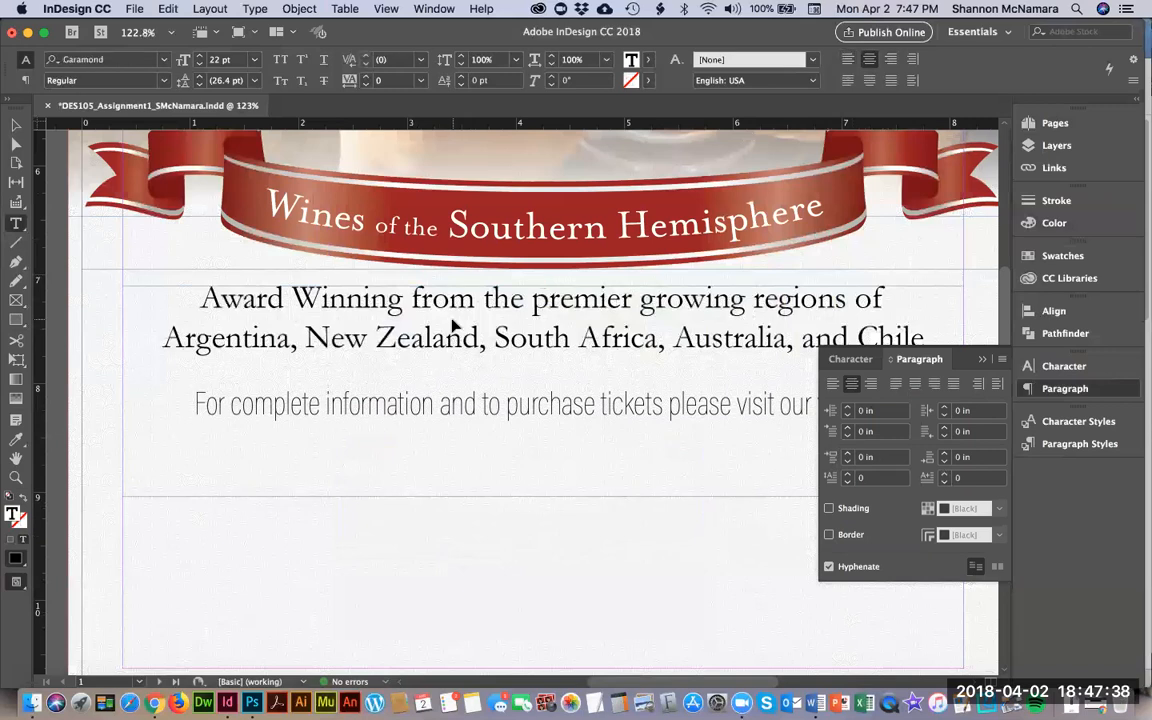
pyautogui.press('super+0')
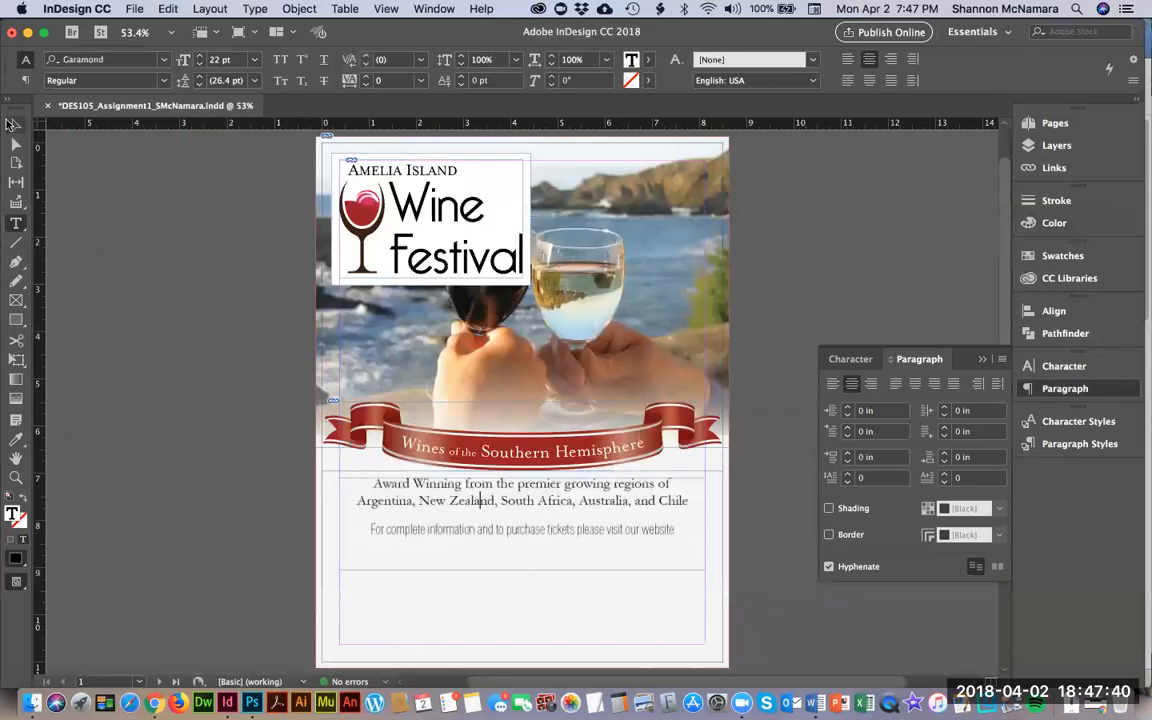
pyautogui.press('Escape')
pyautogui.moveTo(520, 570); pyautogui.dragTo(522, 546)
pyautogui.click(754, 521)
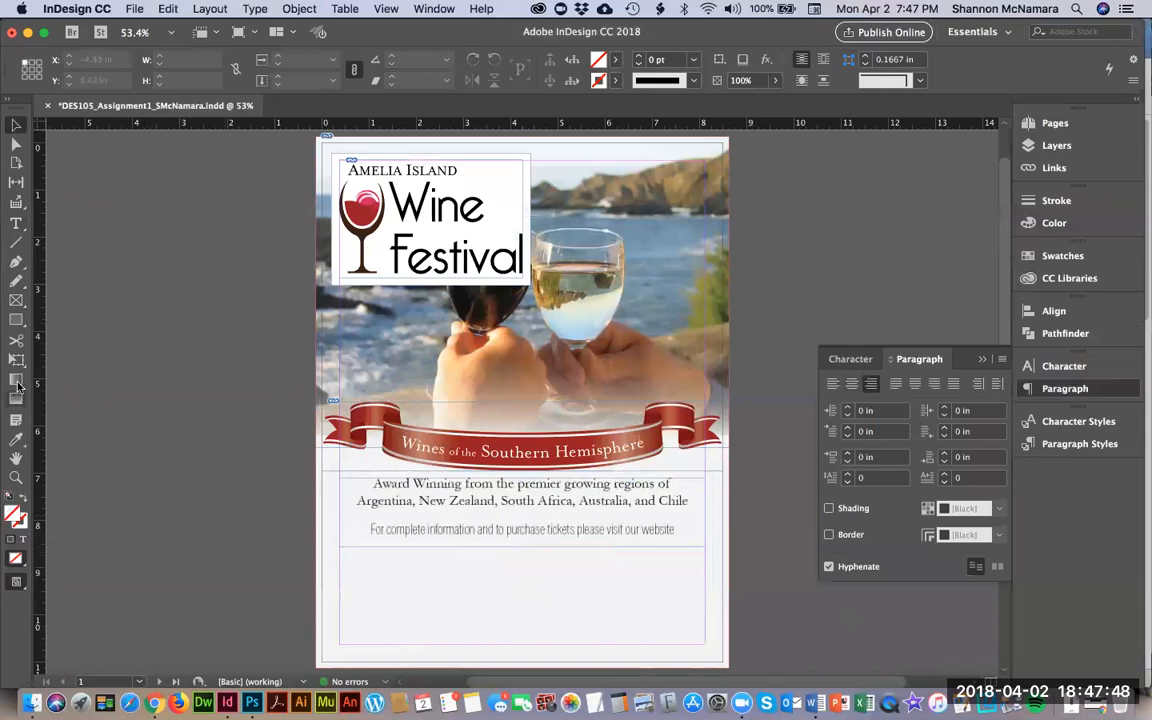
# Step: Draw a bleed-to-bleed rectangle about 8.75 by 0.46 in over the "For complete information" line and fill it with dark red sampled from the ribbon
pyautogui.click(16, 320)
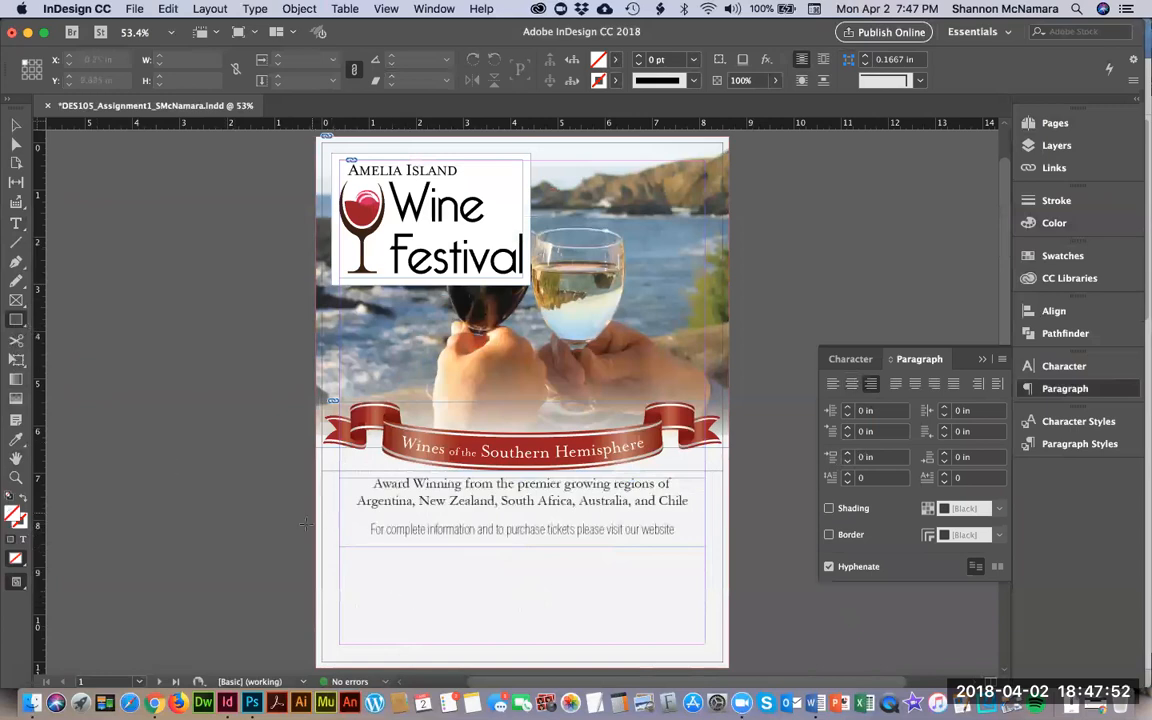
pyautogui.moveTo(345, 528); pyautogui.dragTo(729, 549)
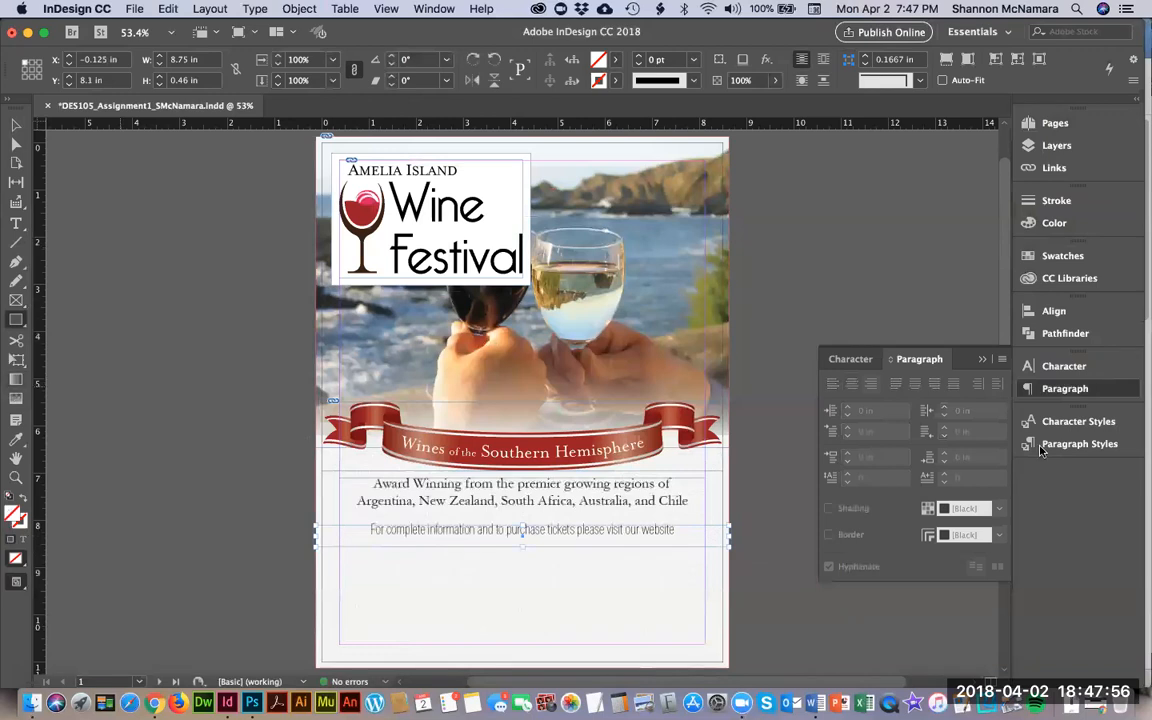
pyautogui.click(1056, 201)
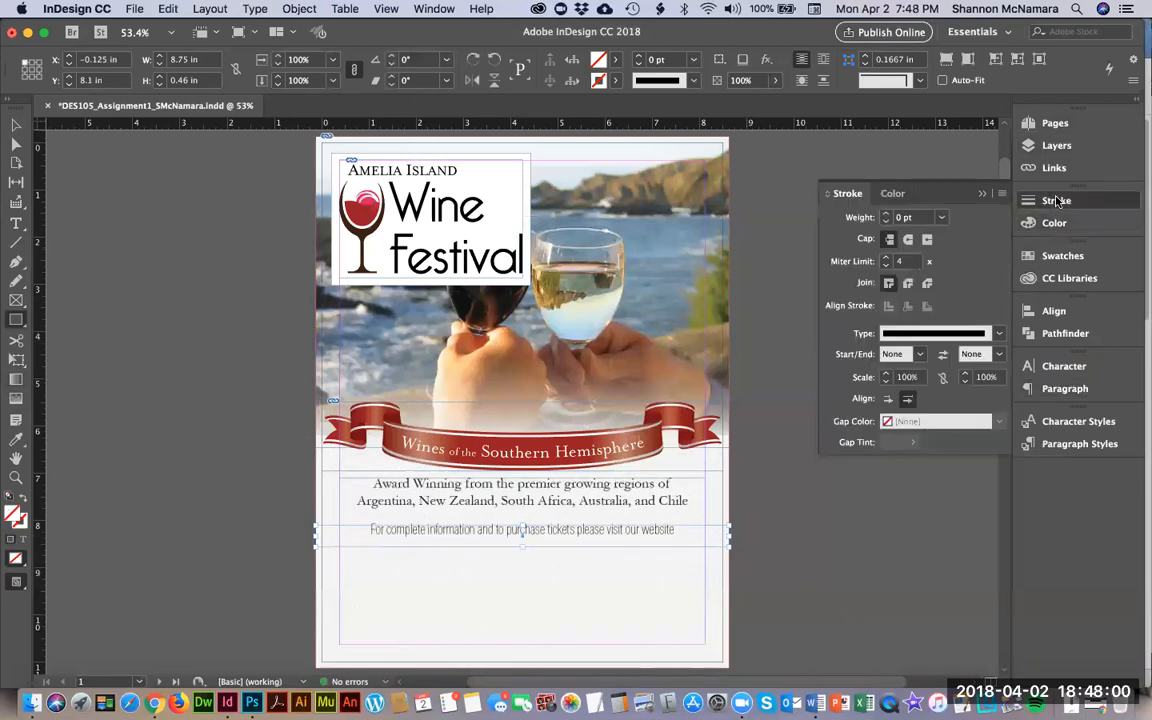
pyautogui.click(1060, 256)
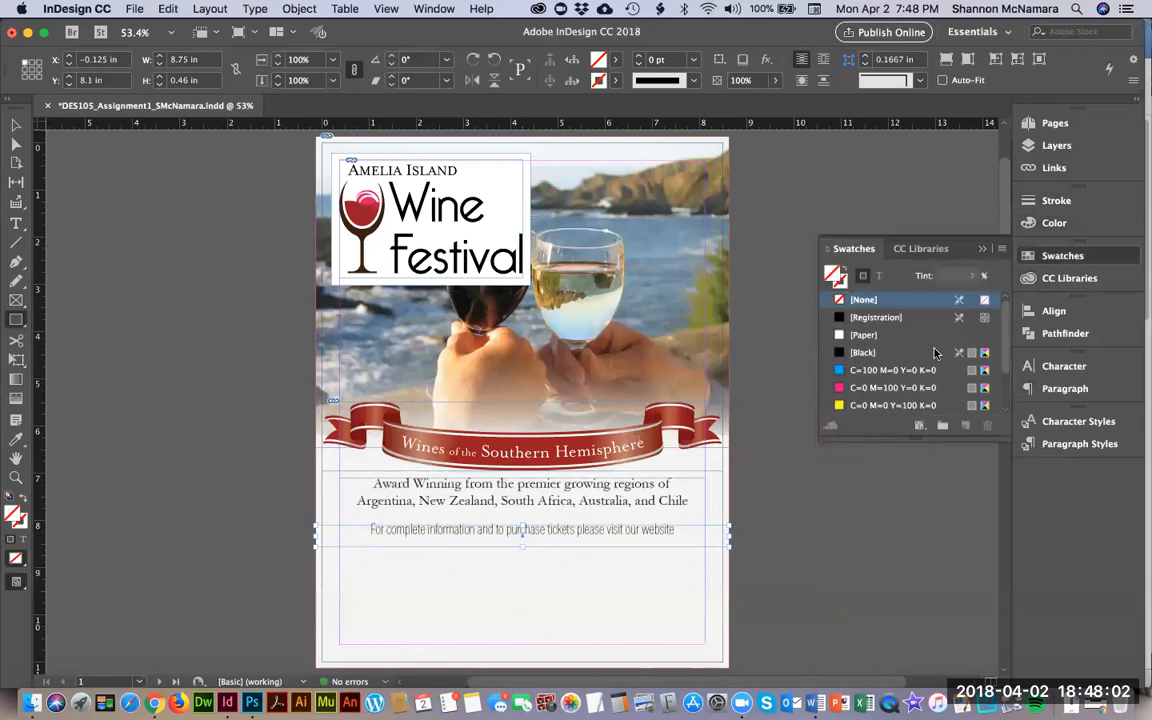
pyautogui.scroll(-3, 990, 371)
pyautogui.moveTo(1020, 373); pyautogui.dragTo(1015, 289)
pyautogui.click(16, 441)
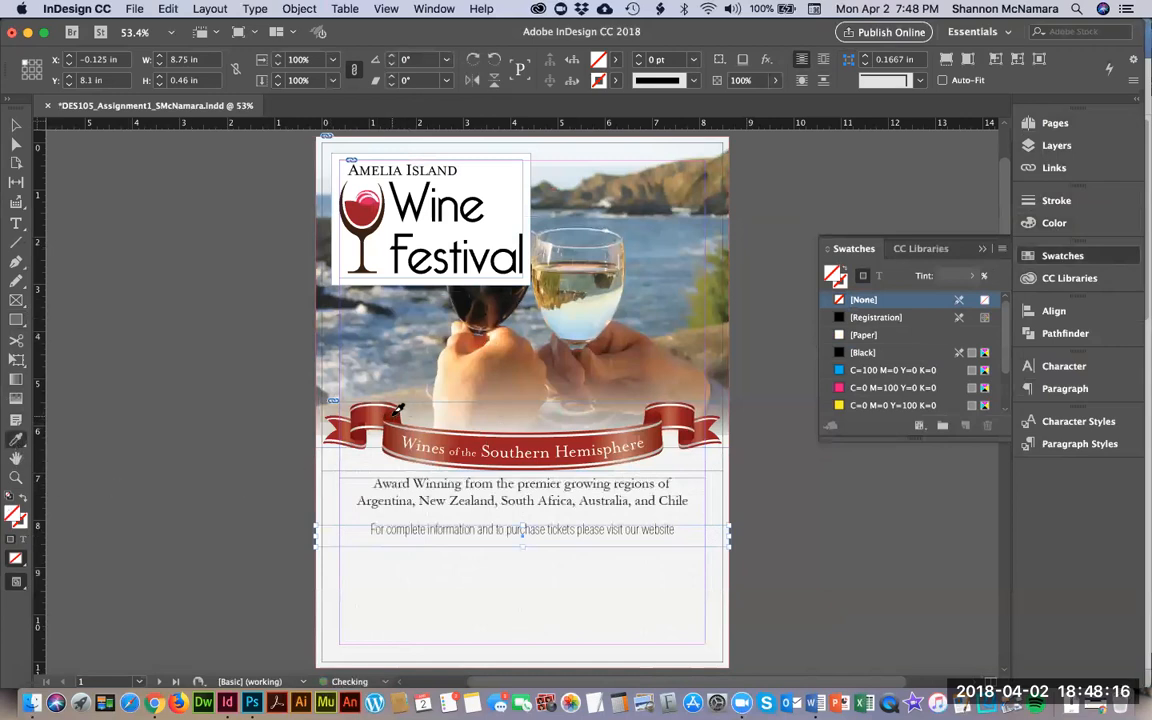
pyautogui.click(393, 418)
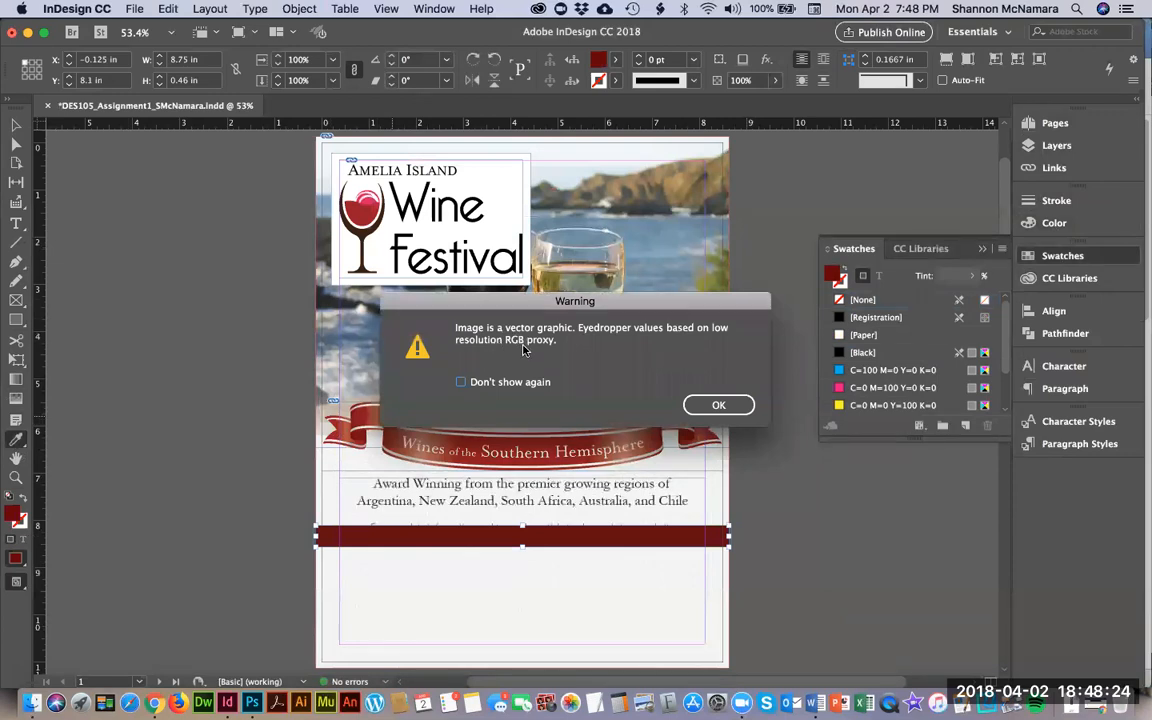
pyautogui.click(718, 404)
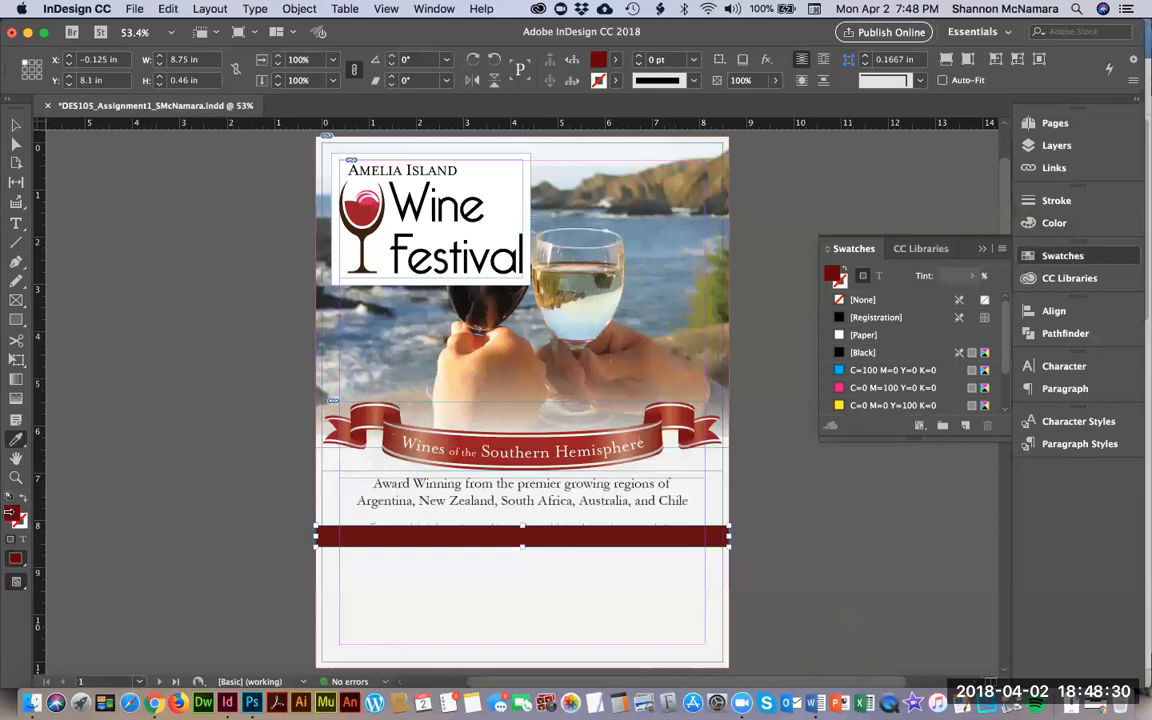
# Step: Add the rectangle's dark red fill (R=102 G=0 B=0) to the swatches as an RGB swatch
pyautogui.doubleClick(14, 514)
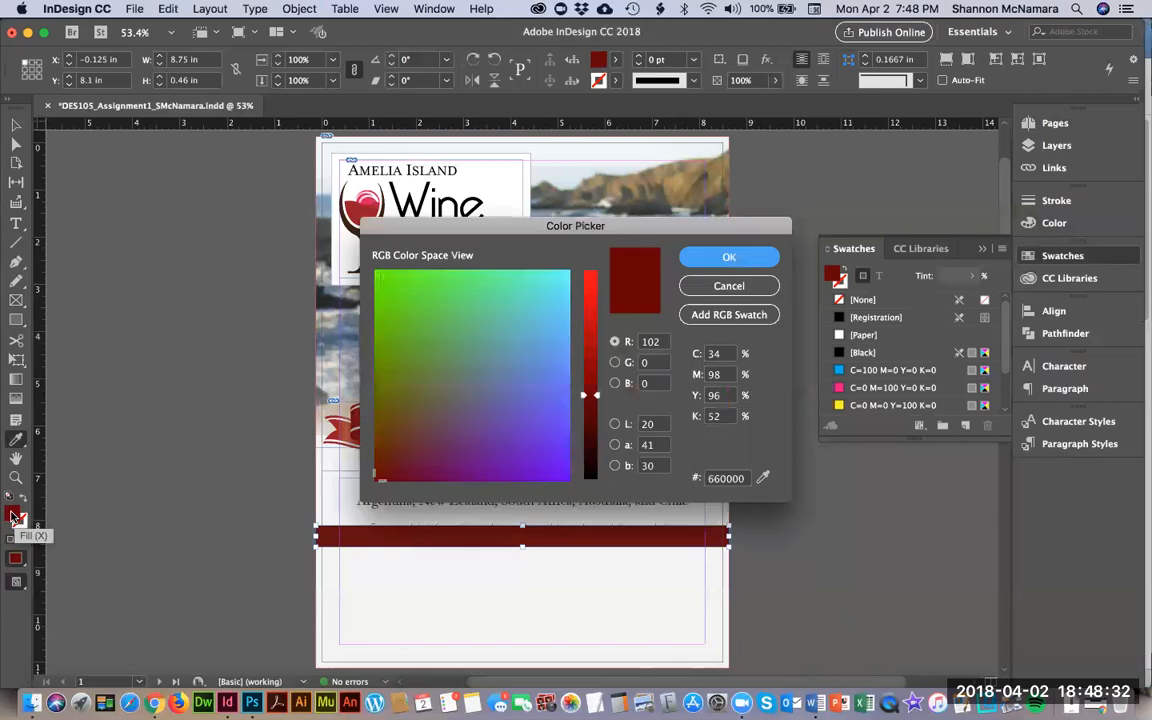
pyautogui.click(738, 316)
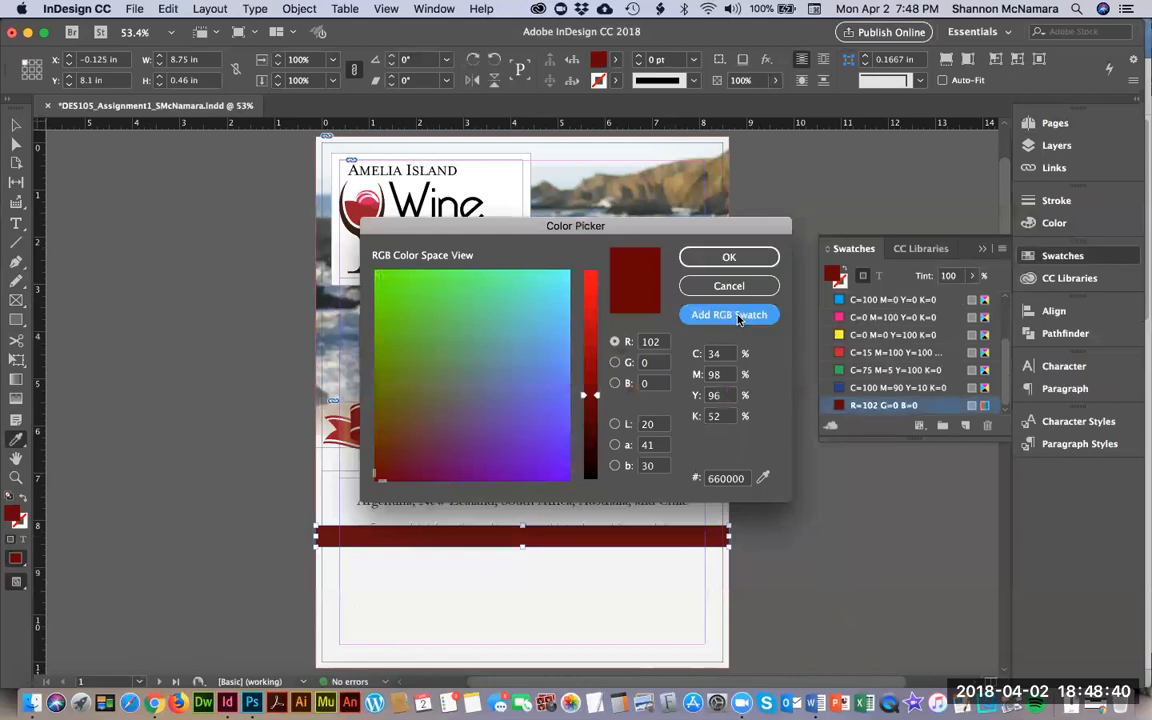
pyautogui.click(754, 258)
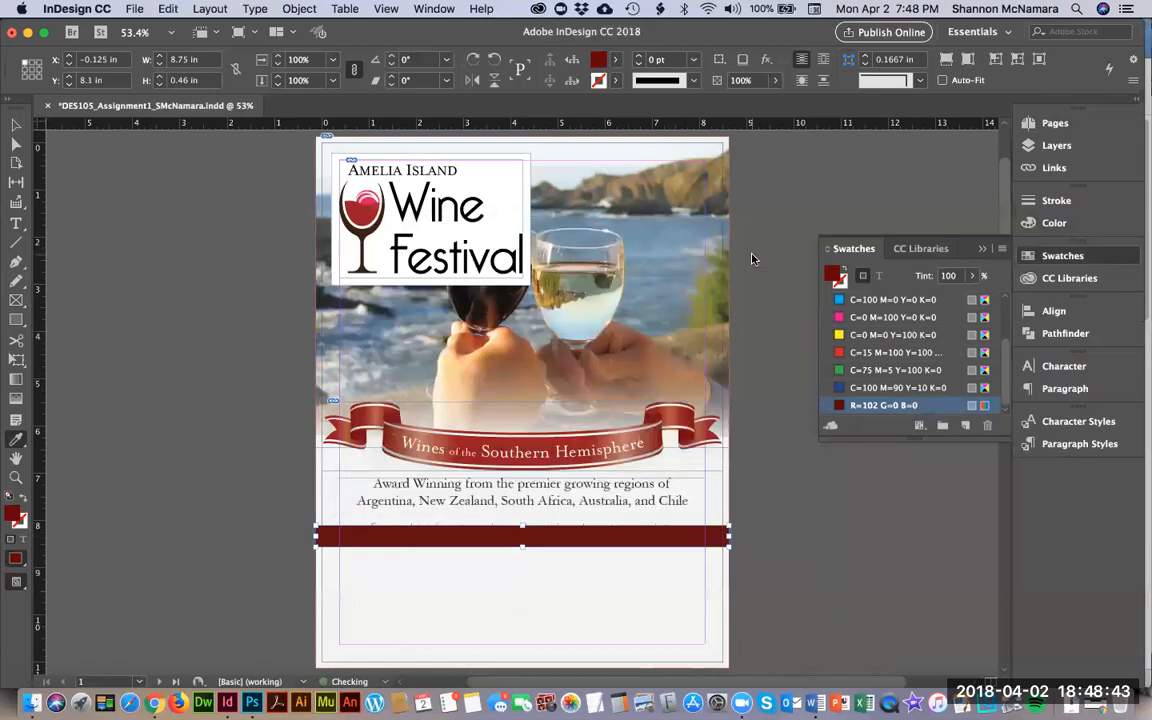
# Step: Convert the new dark red swatch's color mode to CMYK
pyautogui.doubleClick(853, 406)
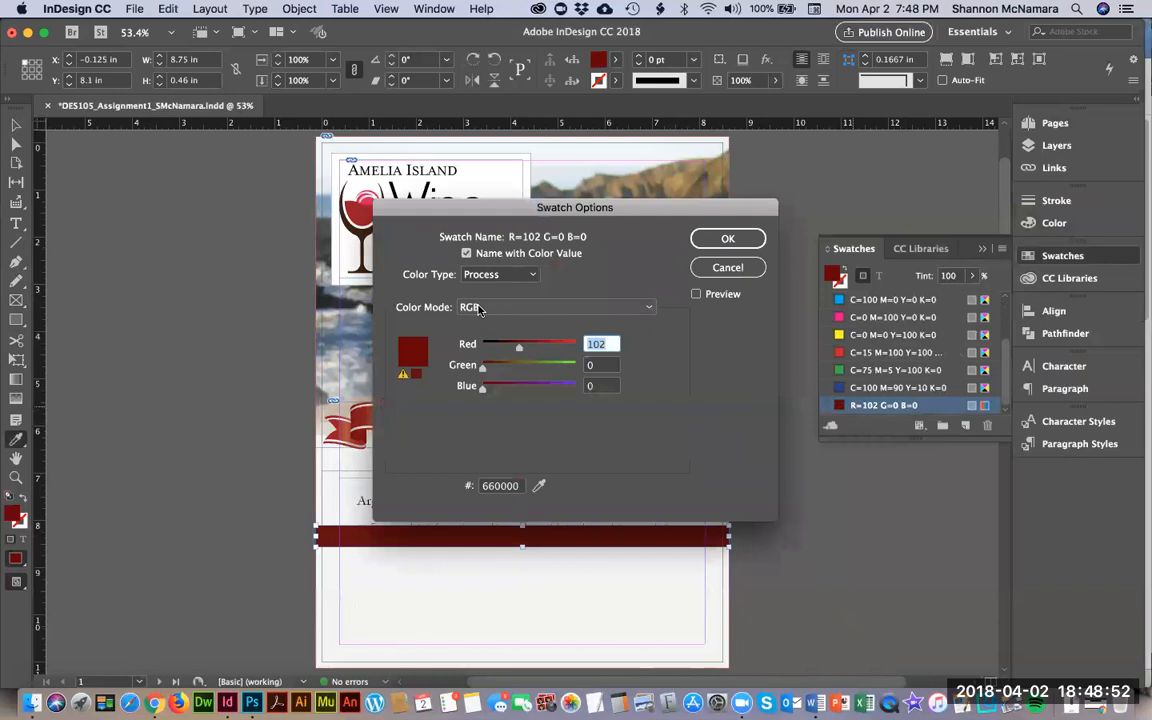
pyautogui.click(479, 308)
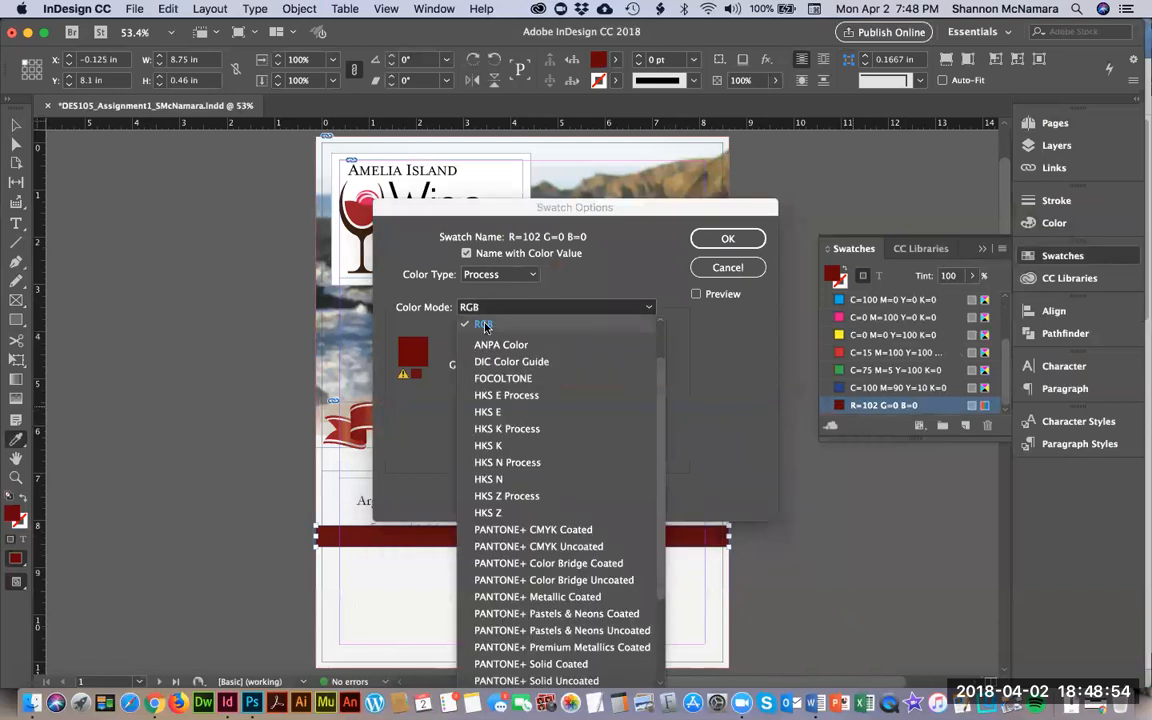
pyautogui.moveTo(662, 360); pyautogui.dragTo(662, 334)
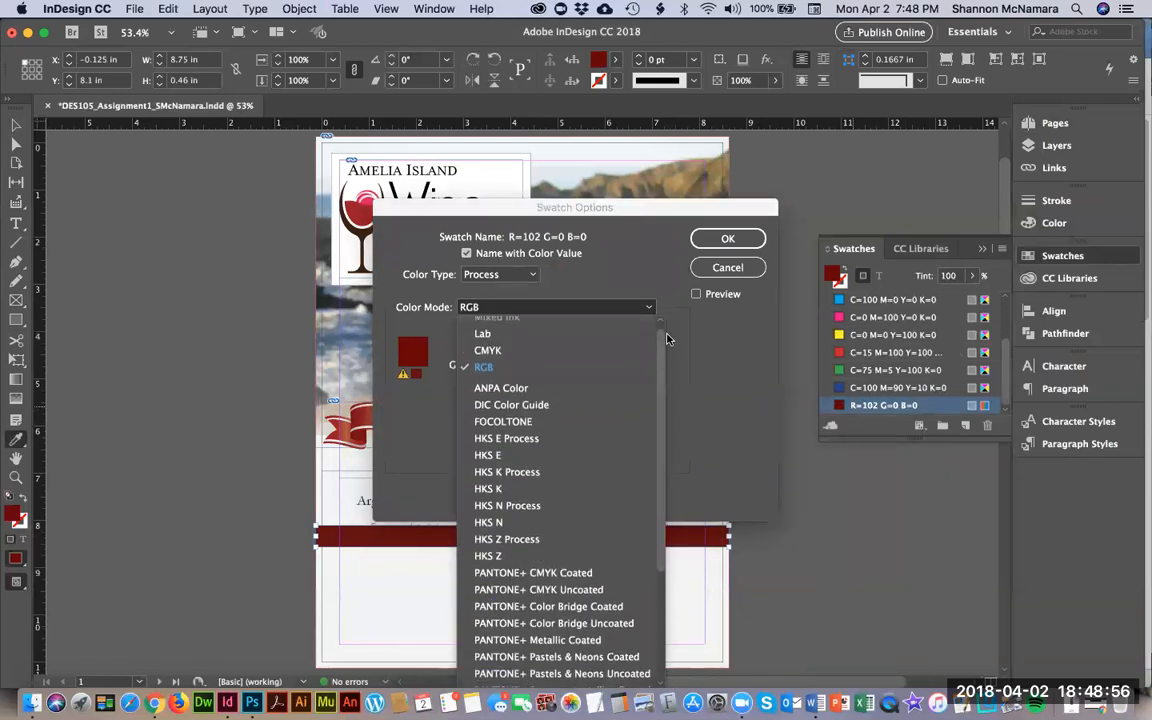
pyautogui.click(483, 350)
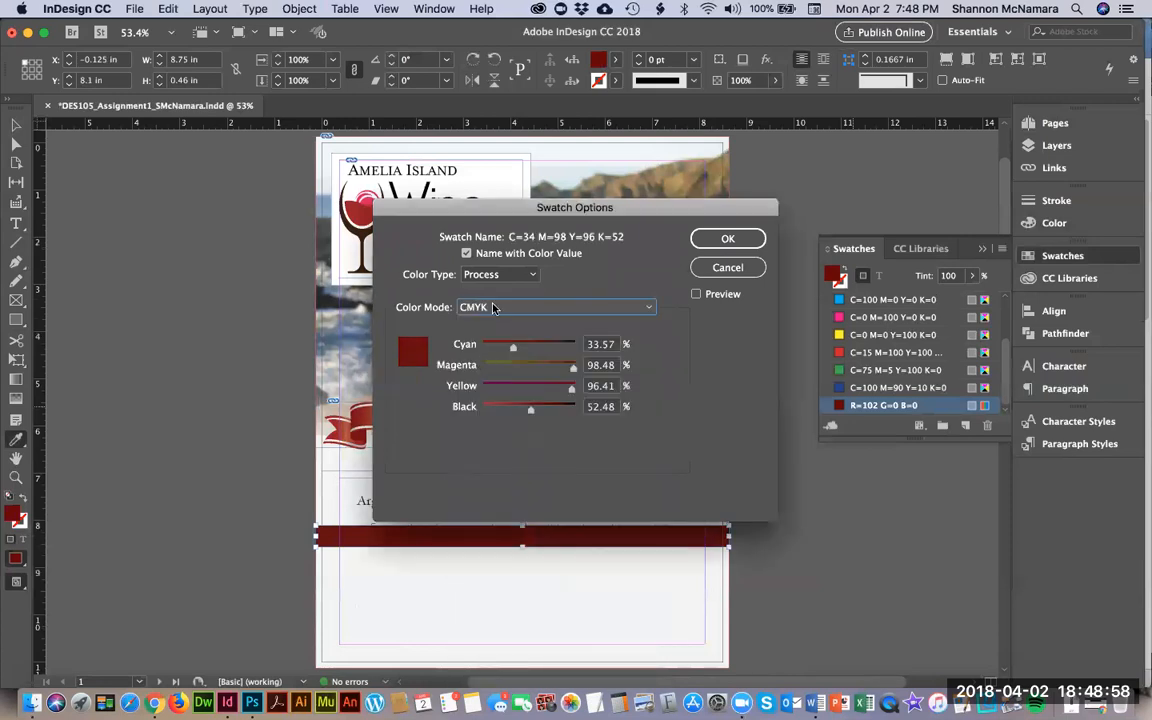
pyautogui.click(740, 240)
pyautogui.click(741, 241)
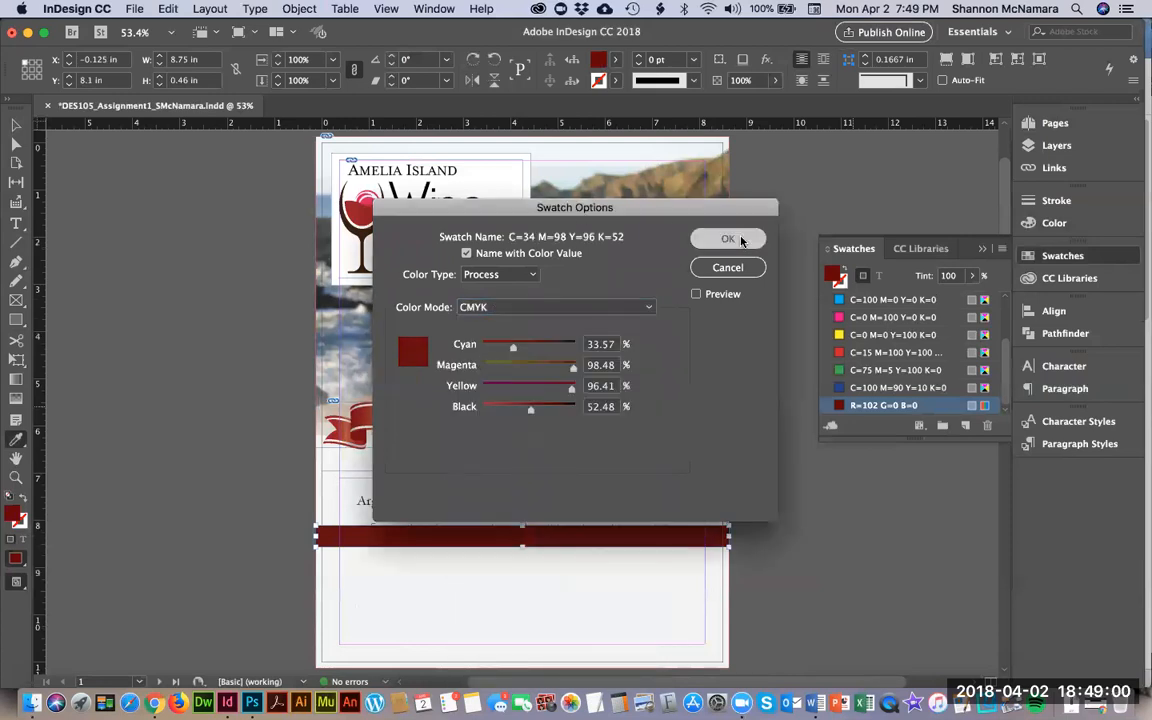
# Step: Bring the promotional text frame in front of the dark red bar
pyautogui.click(16, 124)
pyautogui.click(405, 490)
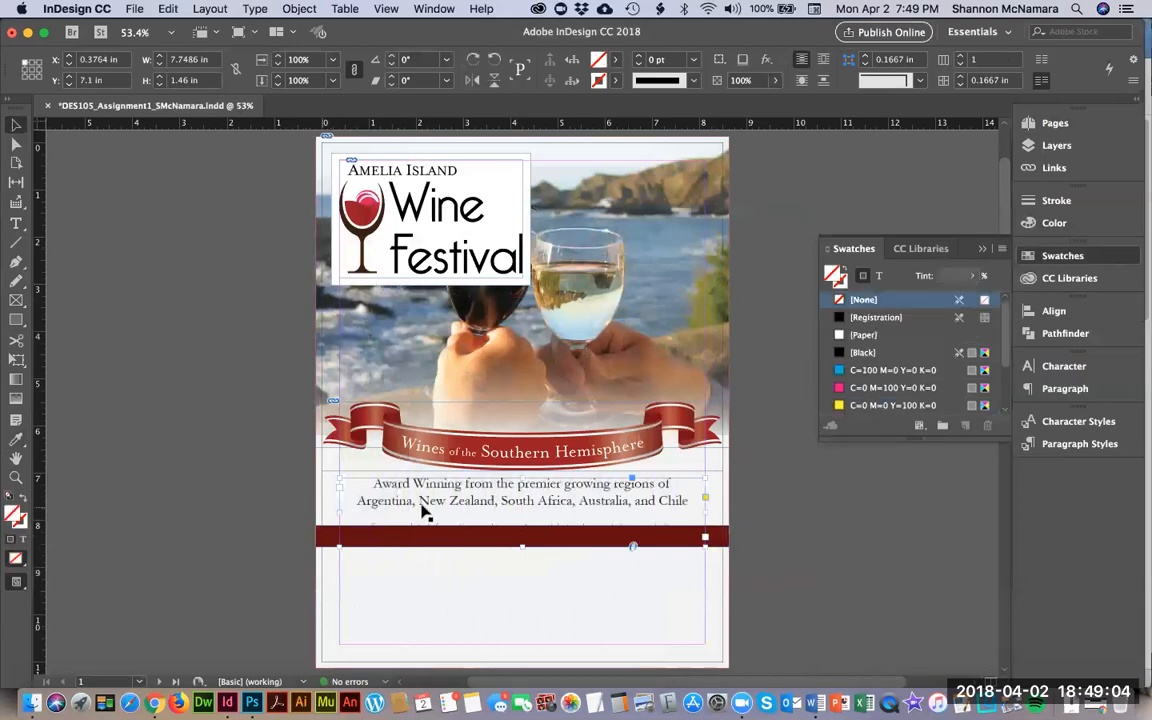
pyautogui.click(299, 8)
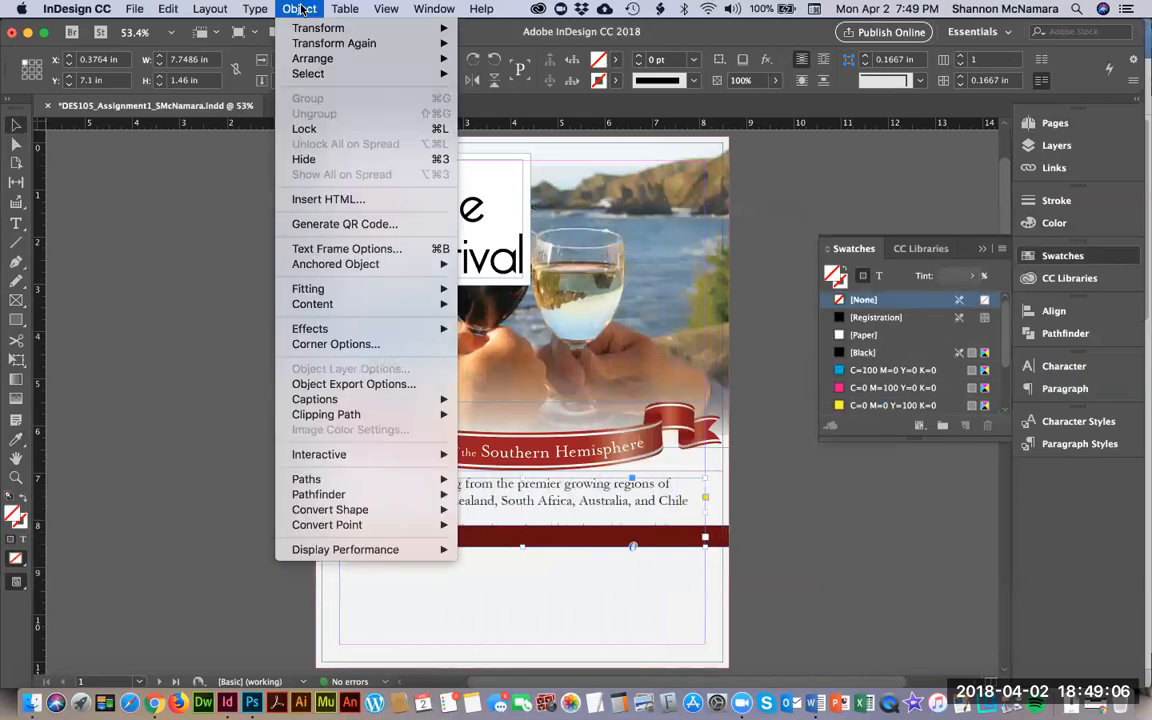
pyautogui.moveTo(314, 60)
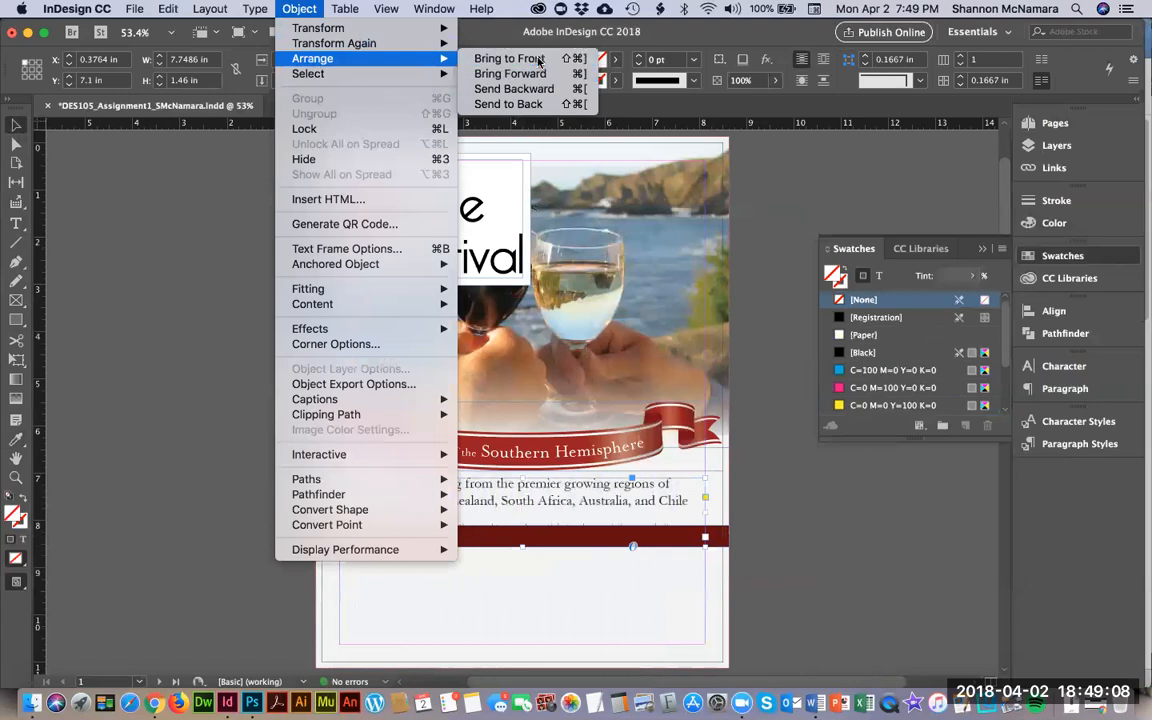
pyautogui.click(514, 89)
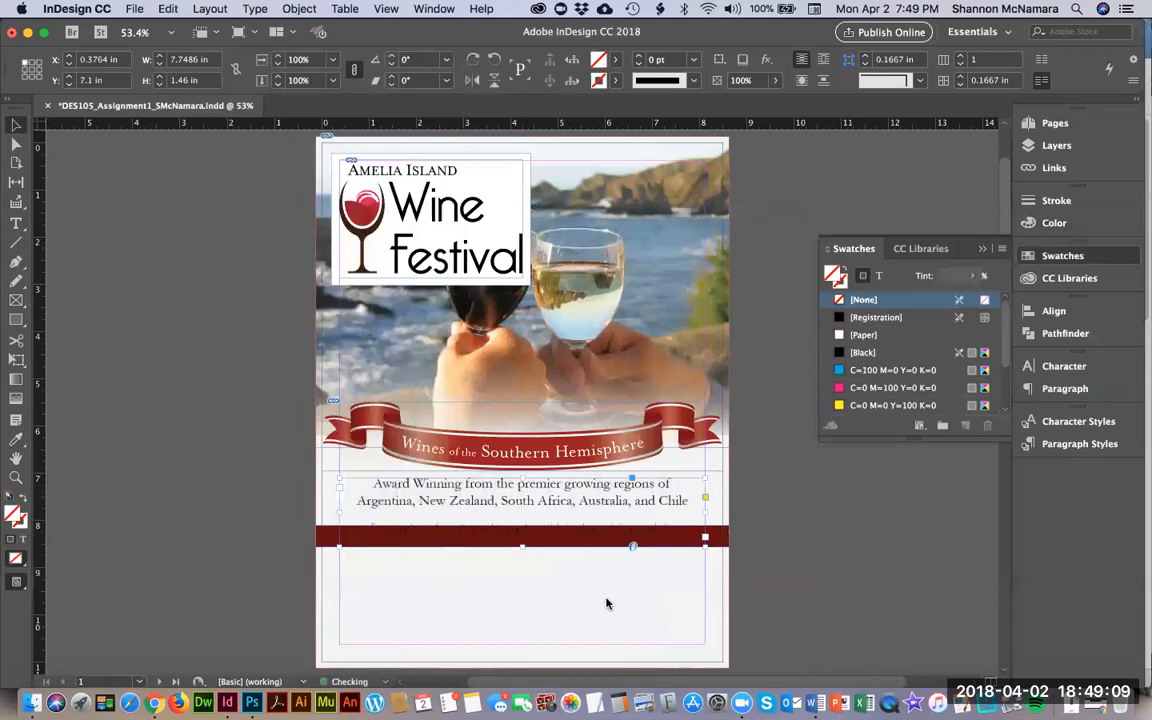
# Step: Nudge the dark red bar up to Y 7.975 in so it sits behind the "For complete information" line
pyautogui.click(328, 538)
pyautogui.click(328, 538)
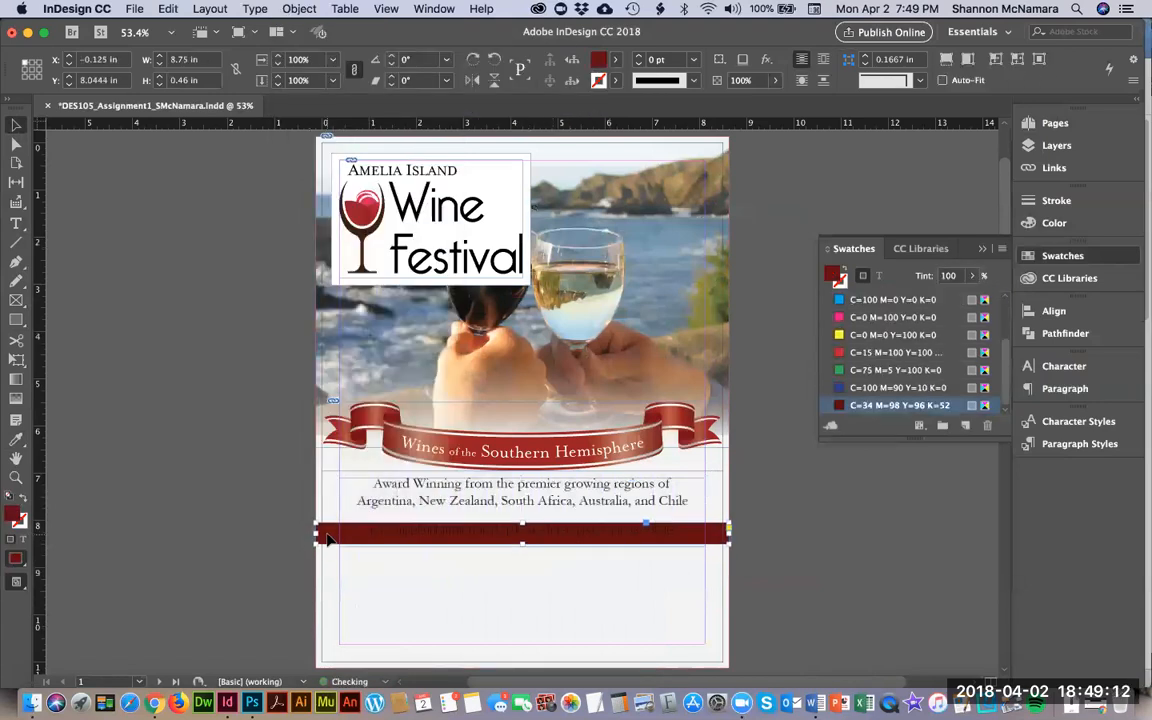
pyautogui.press('Up')
pyautogui.press('Down')
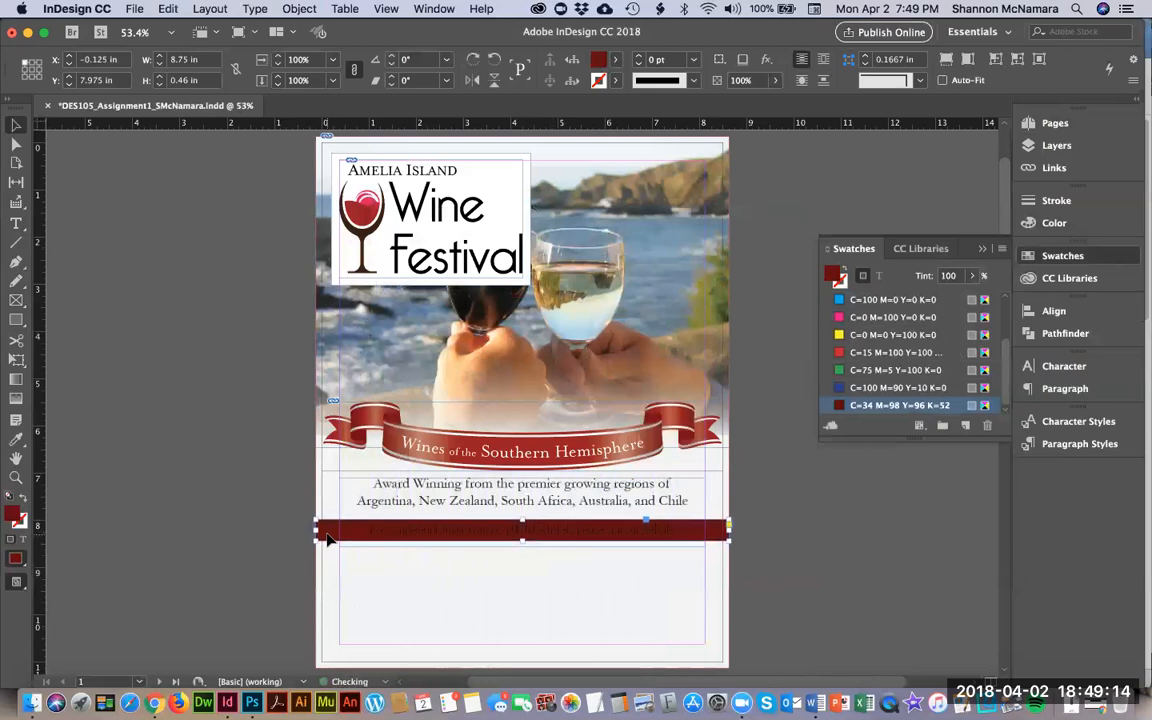
pyautogui.click(838, 584)
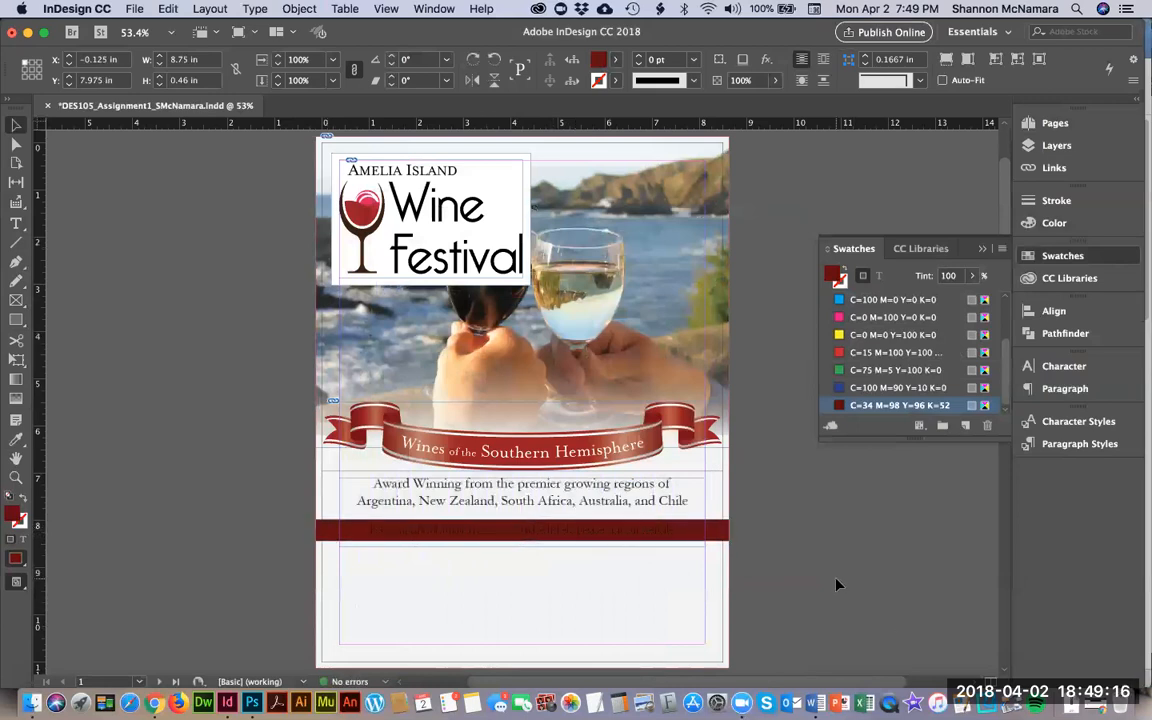
# Step: Recolor the "For complete information" line on the dark red bar to white by setting its CMYK black value to 0%
pyautogui.moveTo(784, 437); pyautogui.dragTo(285, 458)
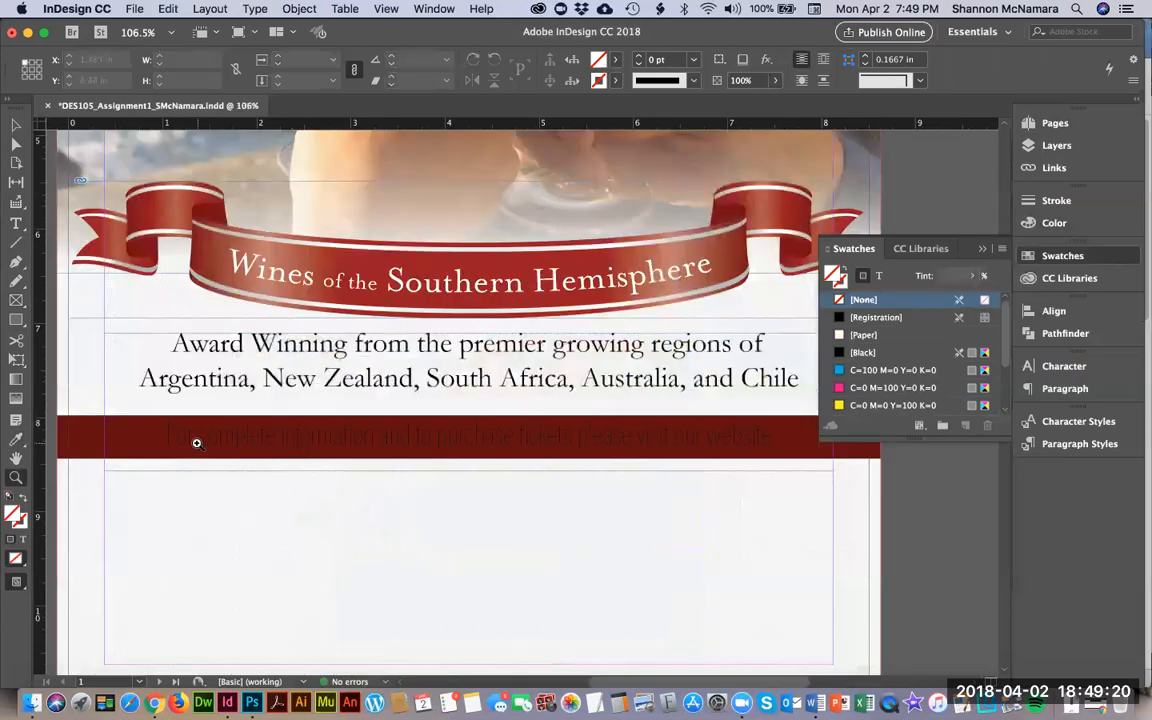
pyautogui.press('t')
pyautogui.click(171, 343)
pyautogui.press('super+a')
pyautogui.click(155, 437)
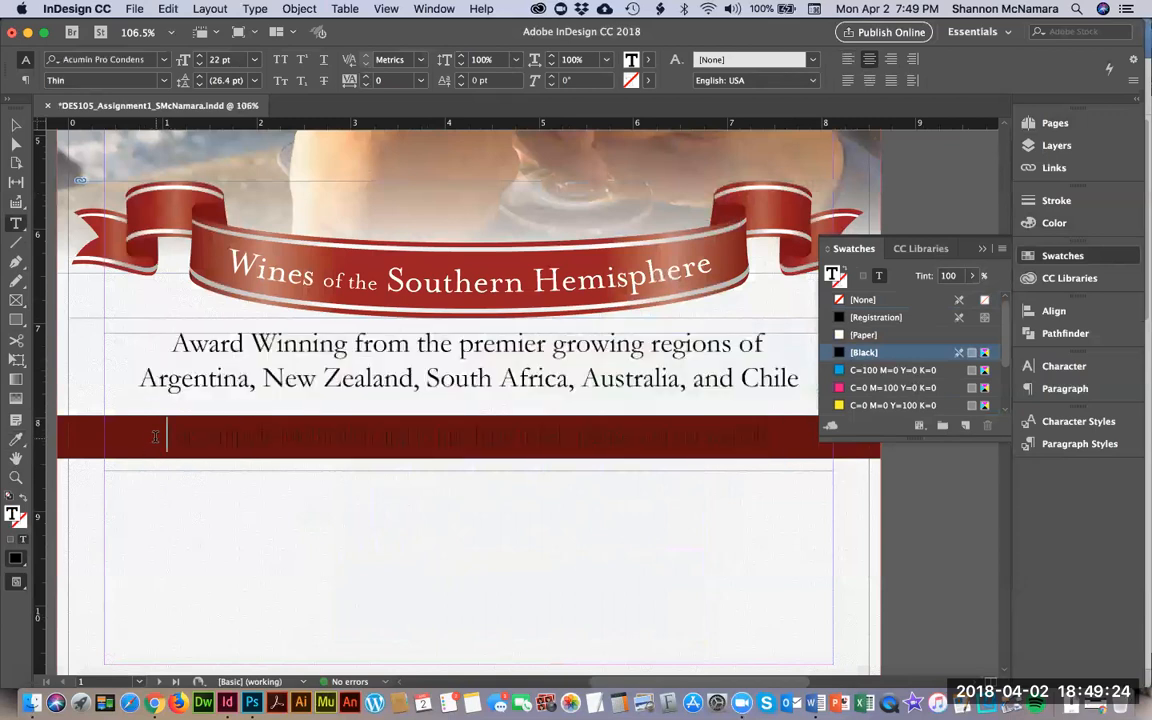
pyautogui.press('super+a')
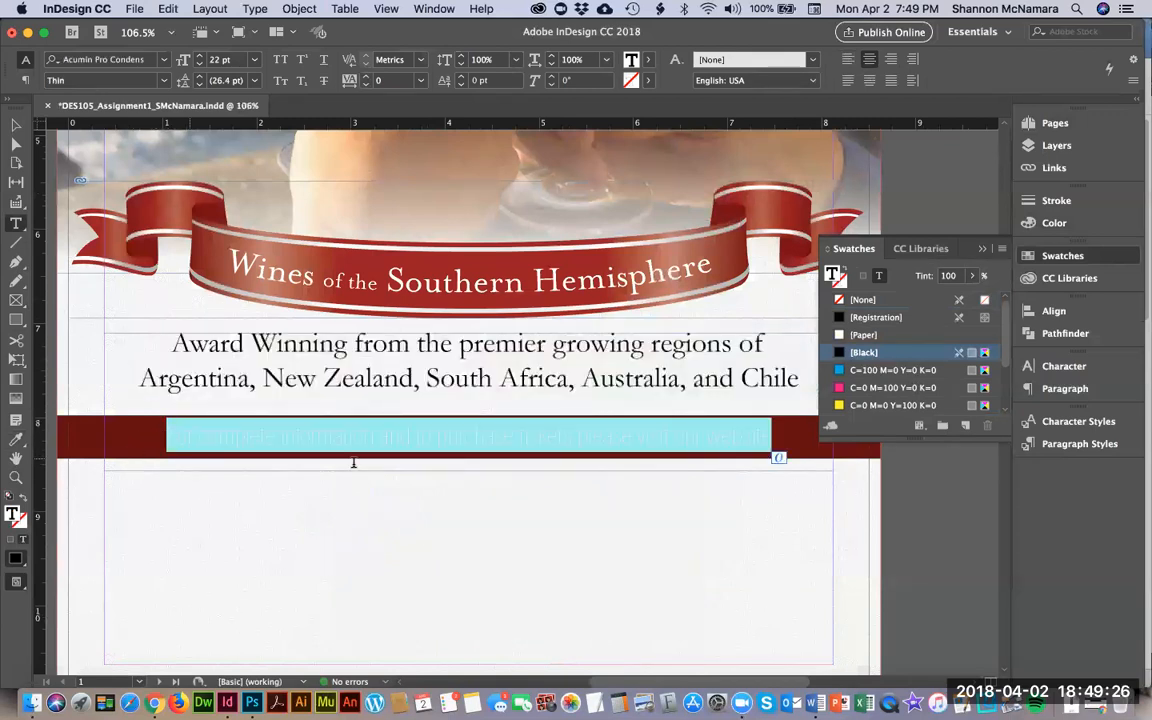
pyautogui.doubleClick(10, 517)
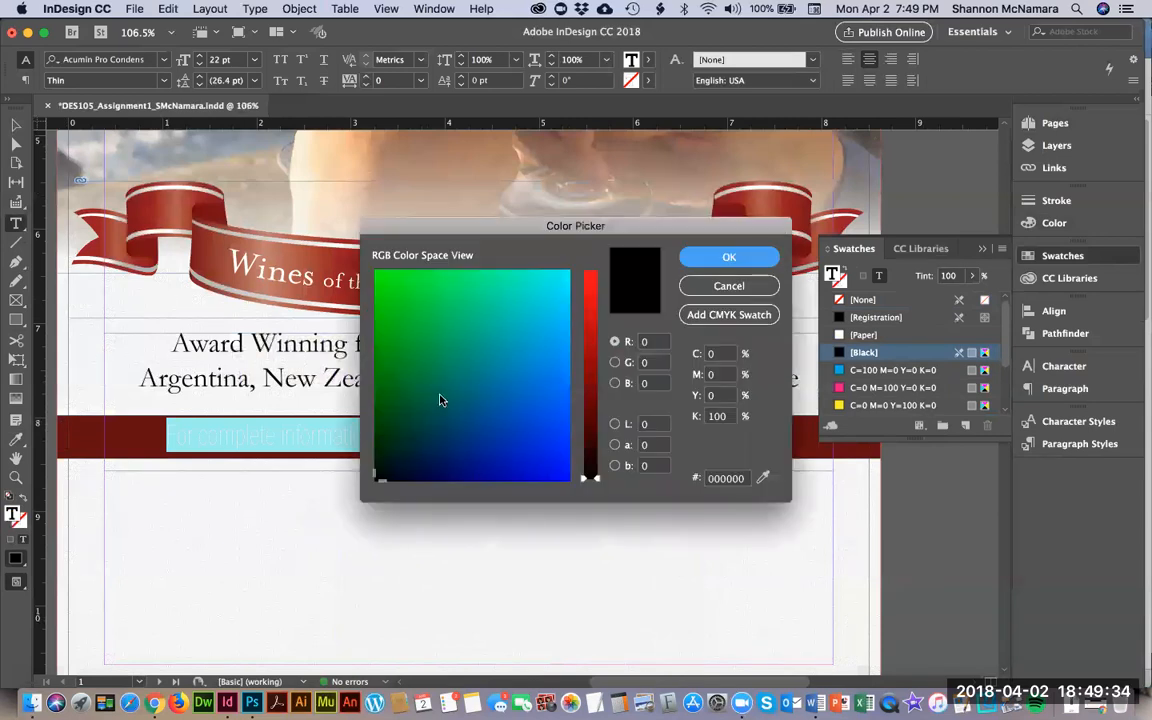
pyautogui.moveTo(729, 414); pyautogui.dragTo(703, 414)
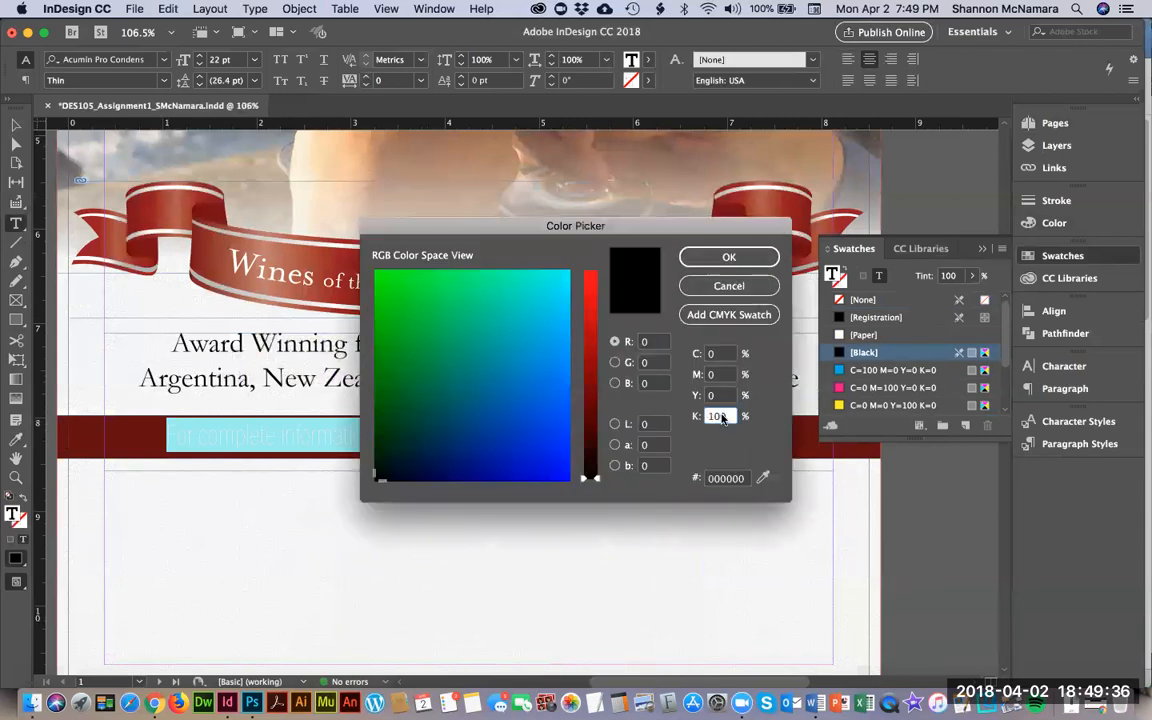
pyautogui.write('0')
pyautogui.press('Return')
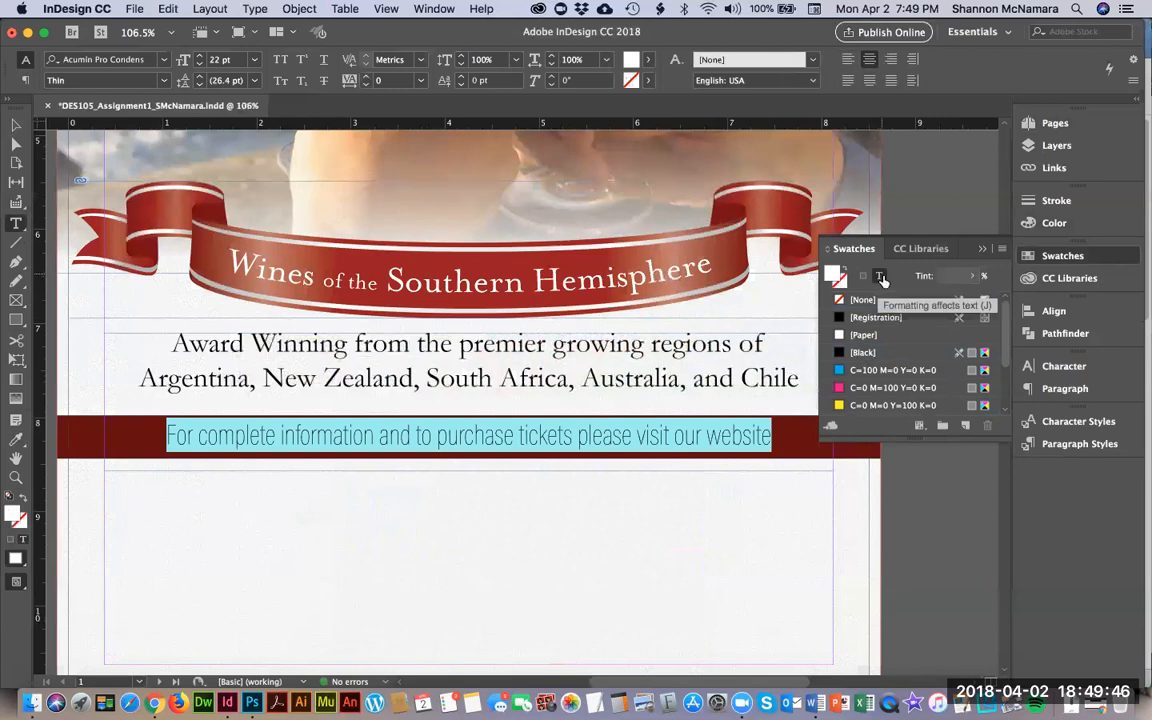
pyautogui.scroll(-4, 867, 337)
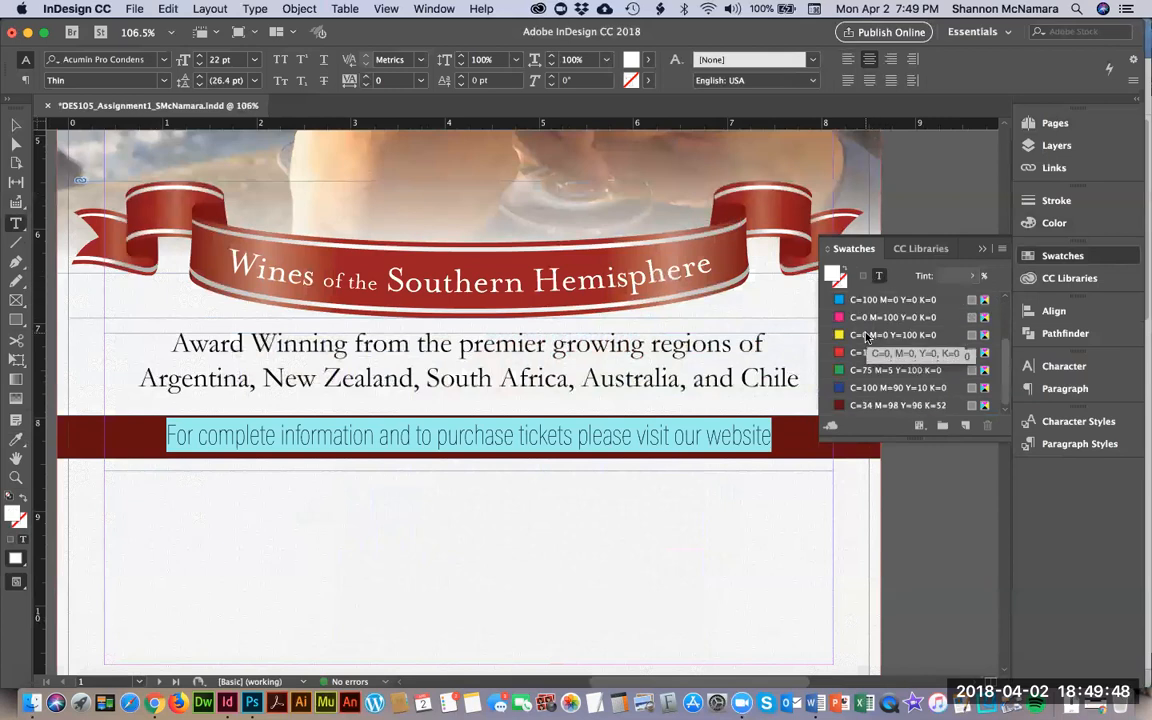
pyautogui.scroll(4, 870, 342)
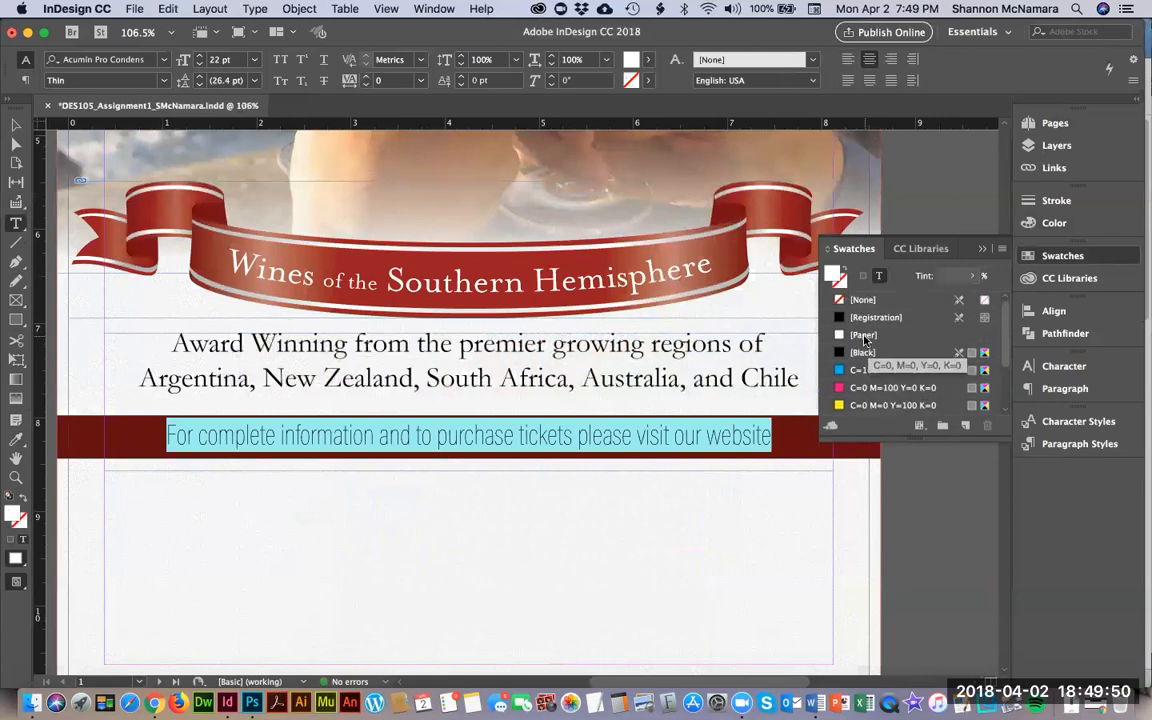
pyautogui.click(158, 432)
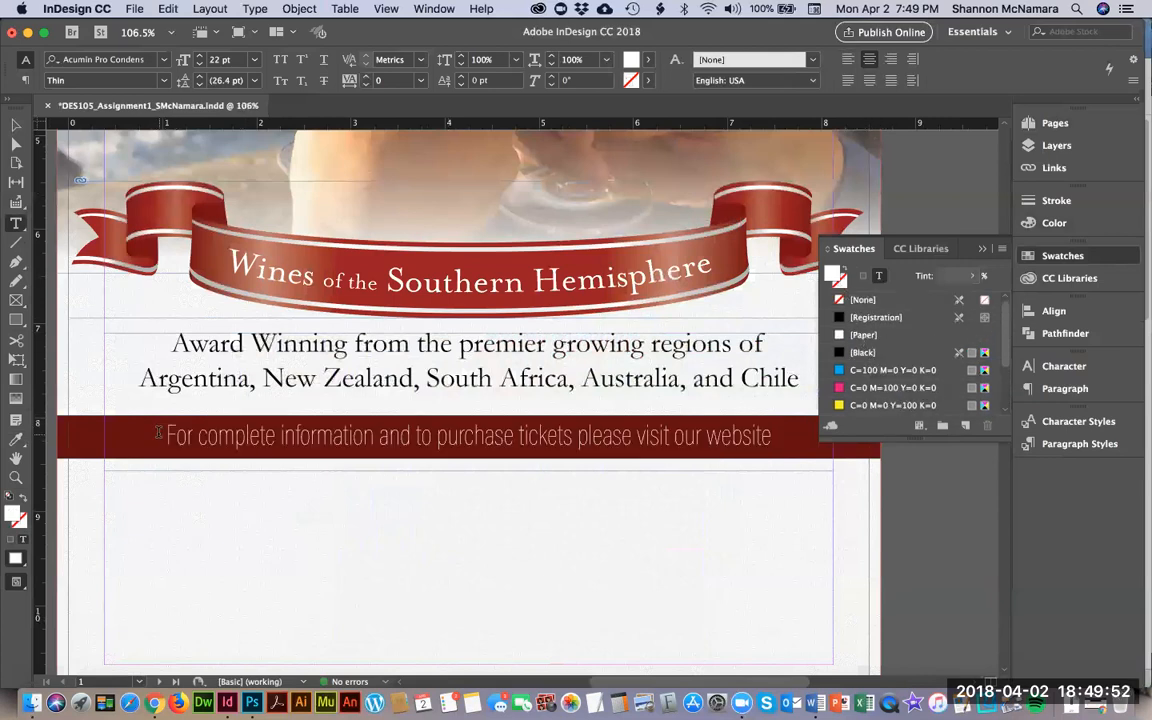
# Step: Deselect everything, fit the whole page in view, and save the document
pyautogui.click(16, 125)
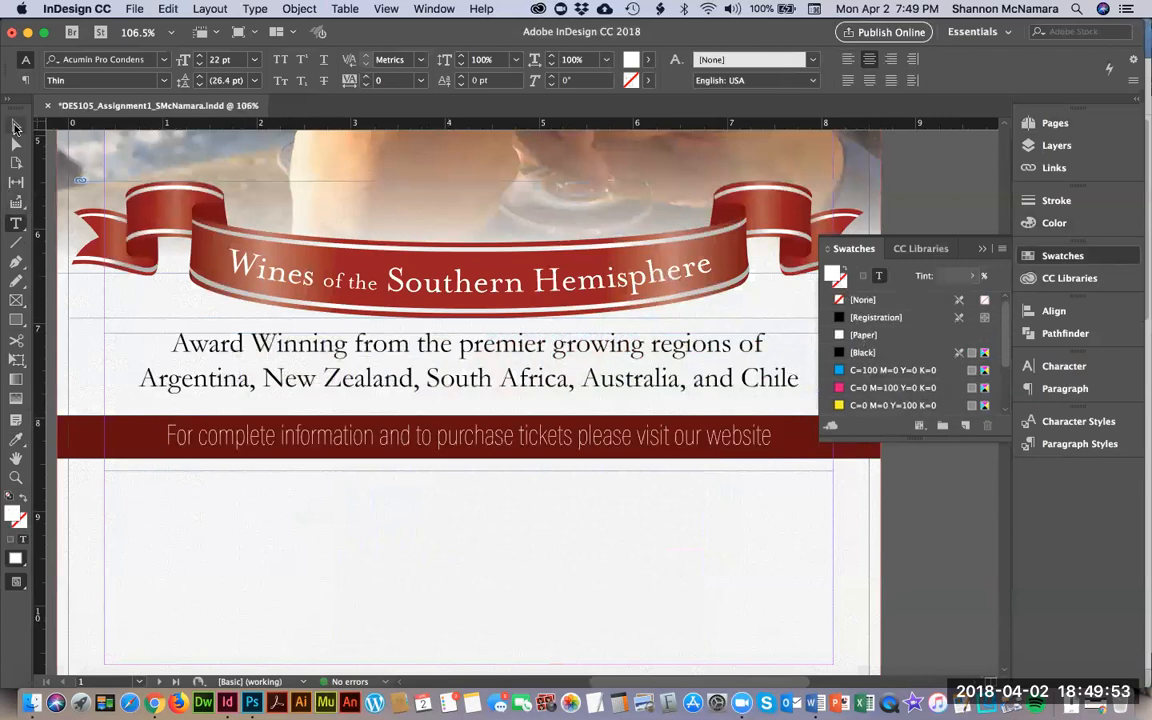
pyautogui.click(70, 528)
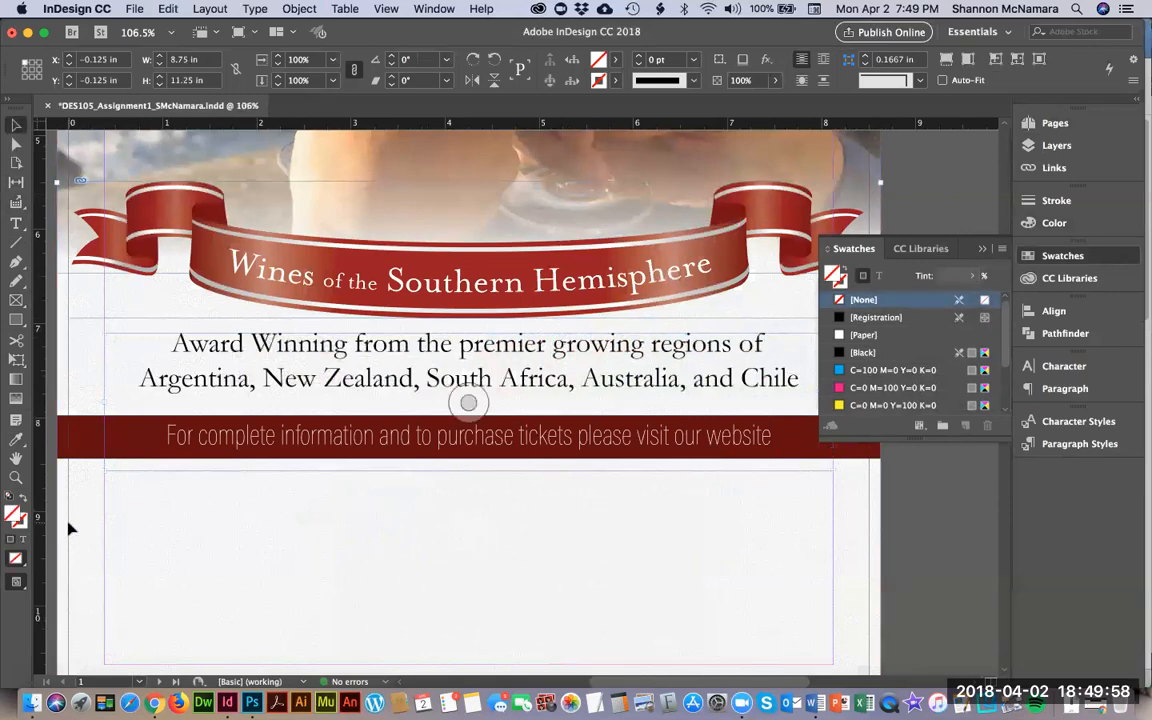
pyautogui.press('super+0')
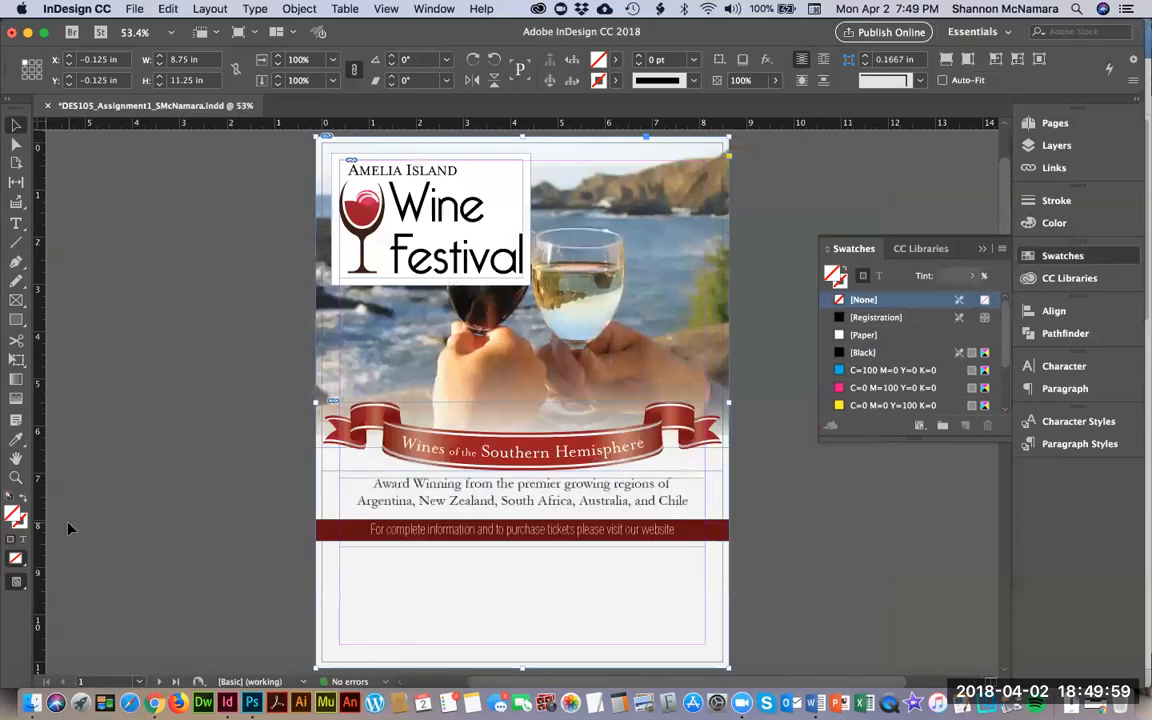
pyautogui.click(199, 316)
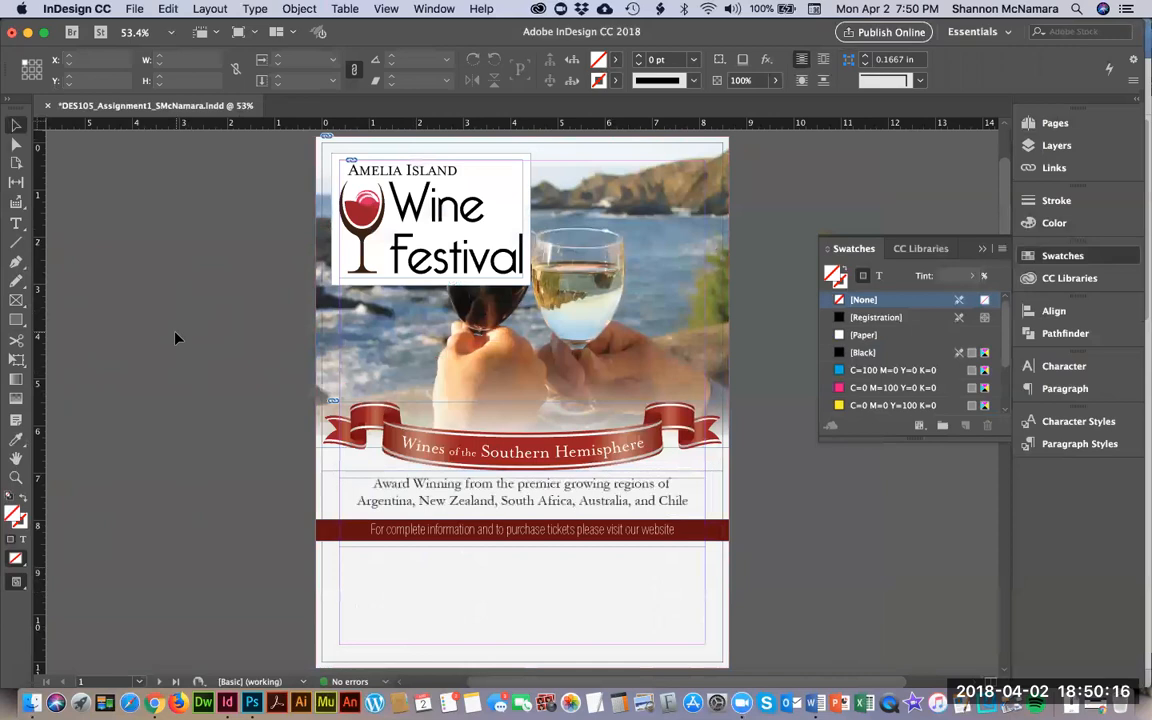
pyautogui.press('super+s')
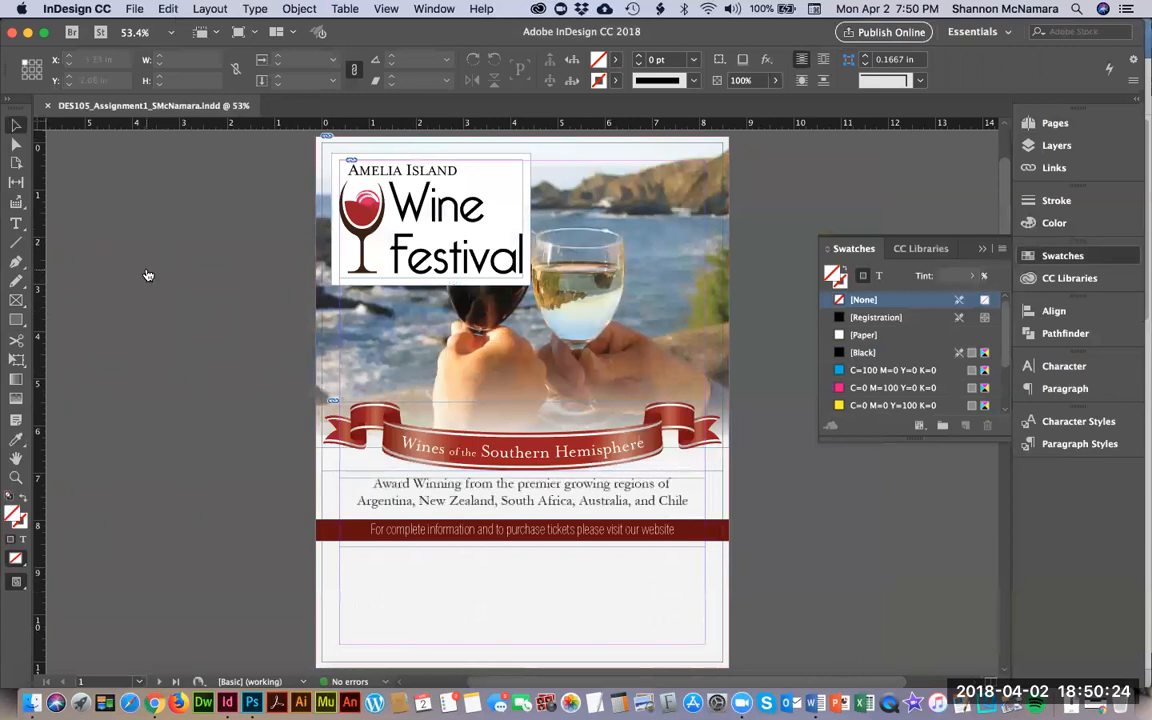
# Step: Switch to Finder and check the MY ASSIGNMENT folder, collapsing its spiration light and poster subfolders
pyautogui.press('super+Tab')
pyautogui.press('super+Tab')
pyautogui.press('super+Tab')
pyautogui.press('super+Tab')
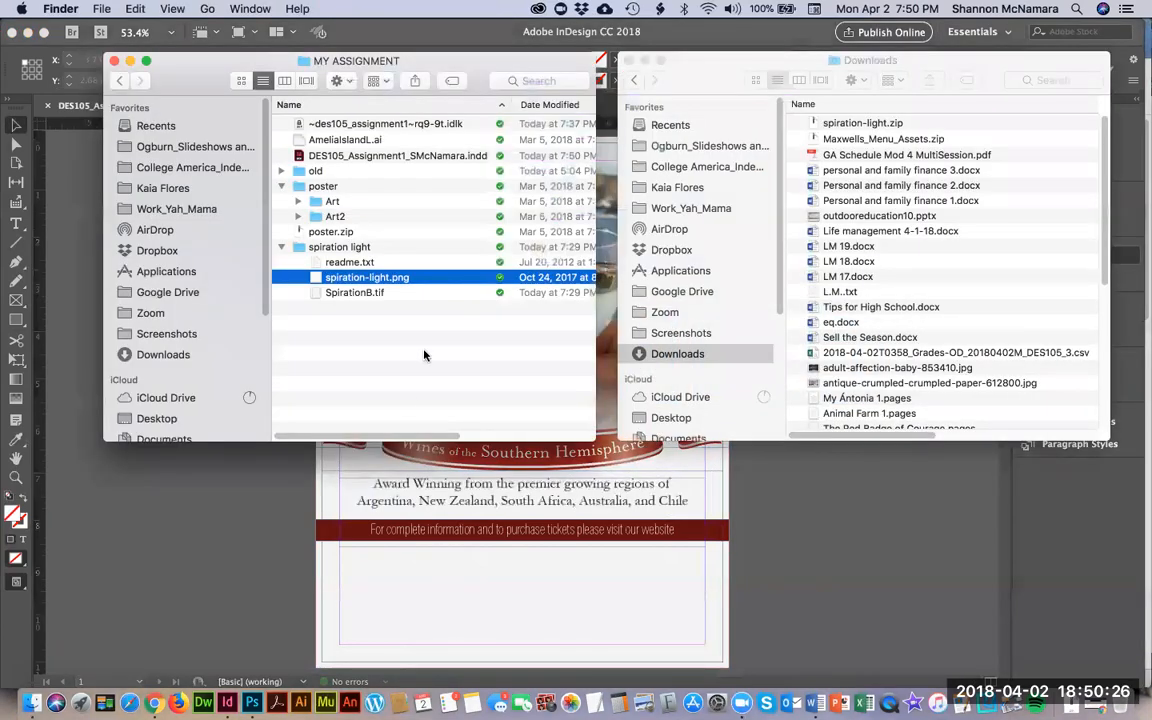
pyautogui.click(281, 247)
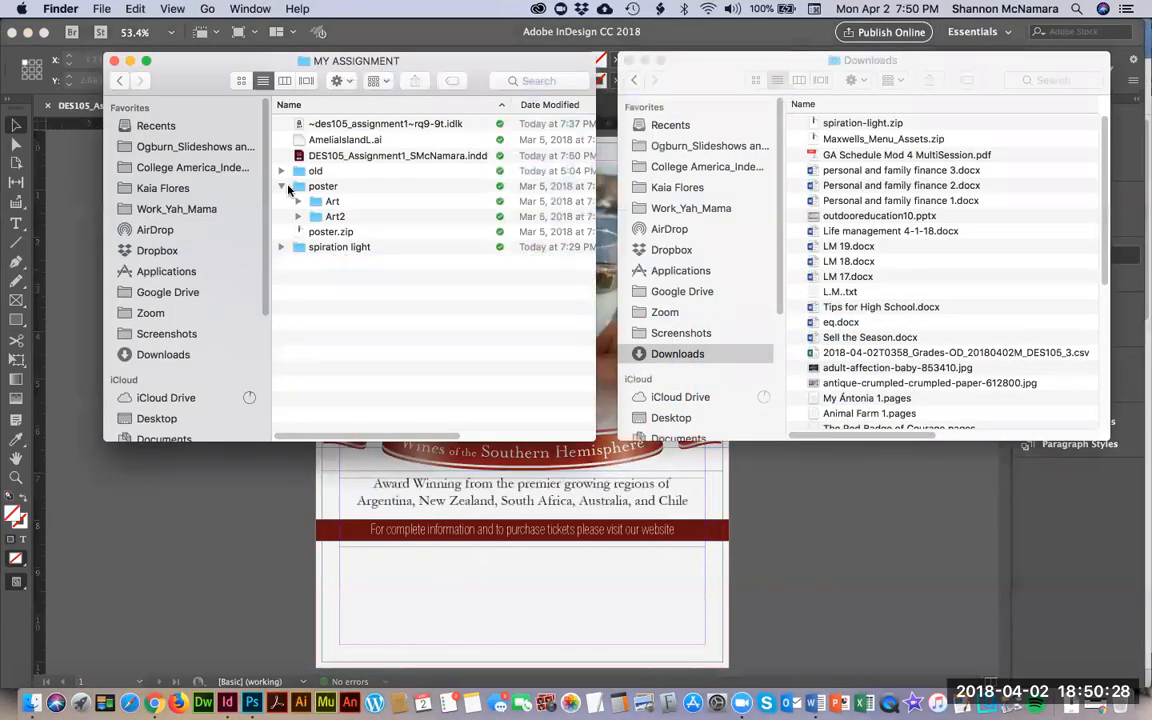
pyautogui.click(283, 187)
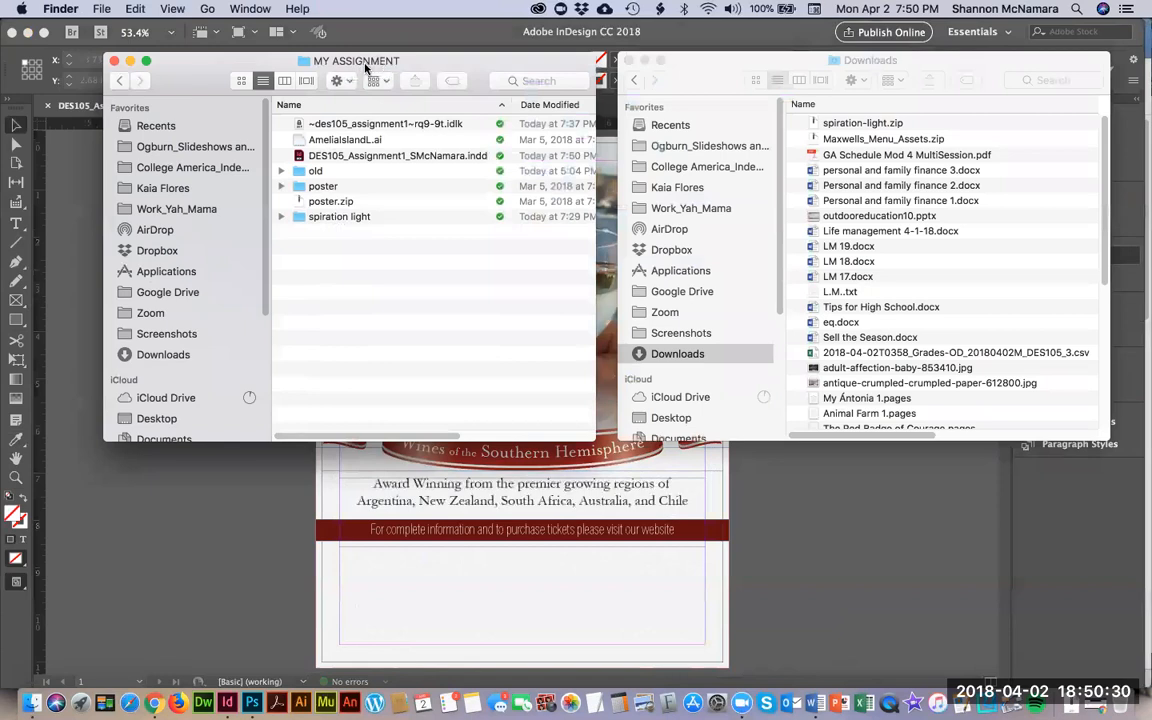
pyautogui.click(226, 547)
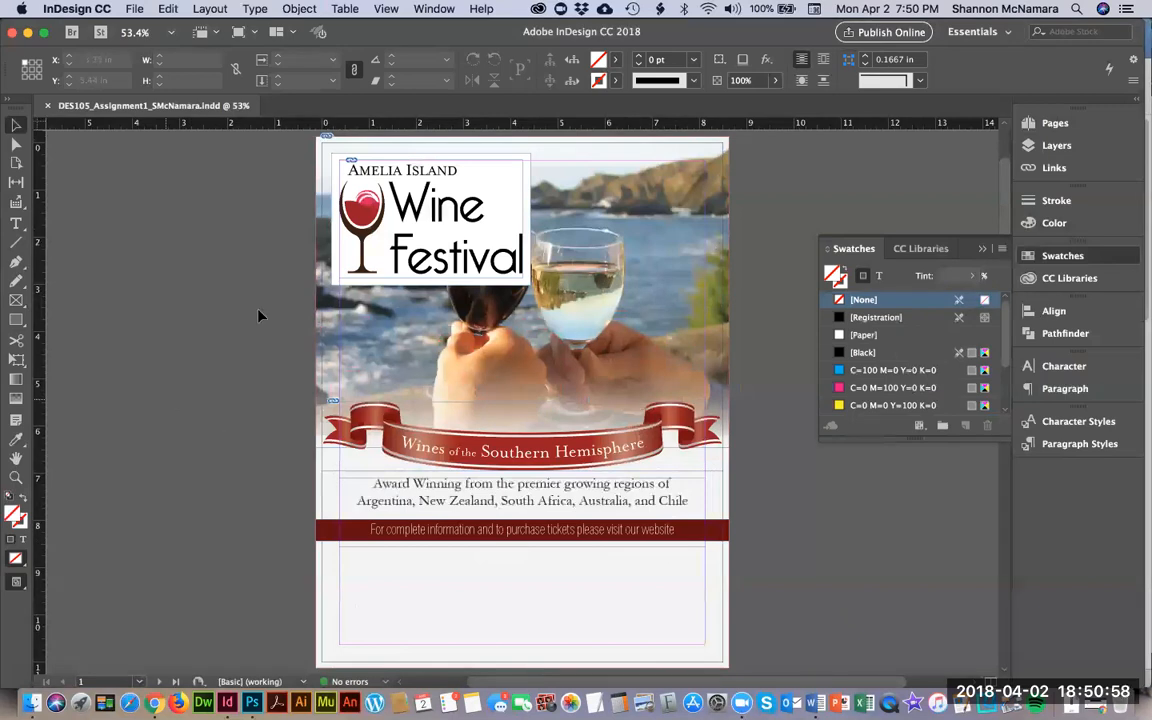
# Step: Start a PDF export in InDesign with the High Quality Print preset, saving under the document's name in the MY ASSIGNMENT folder
pyautogui.scroll(2, 257, 316)
pyautogui.click(133, 9)
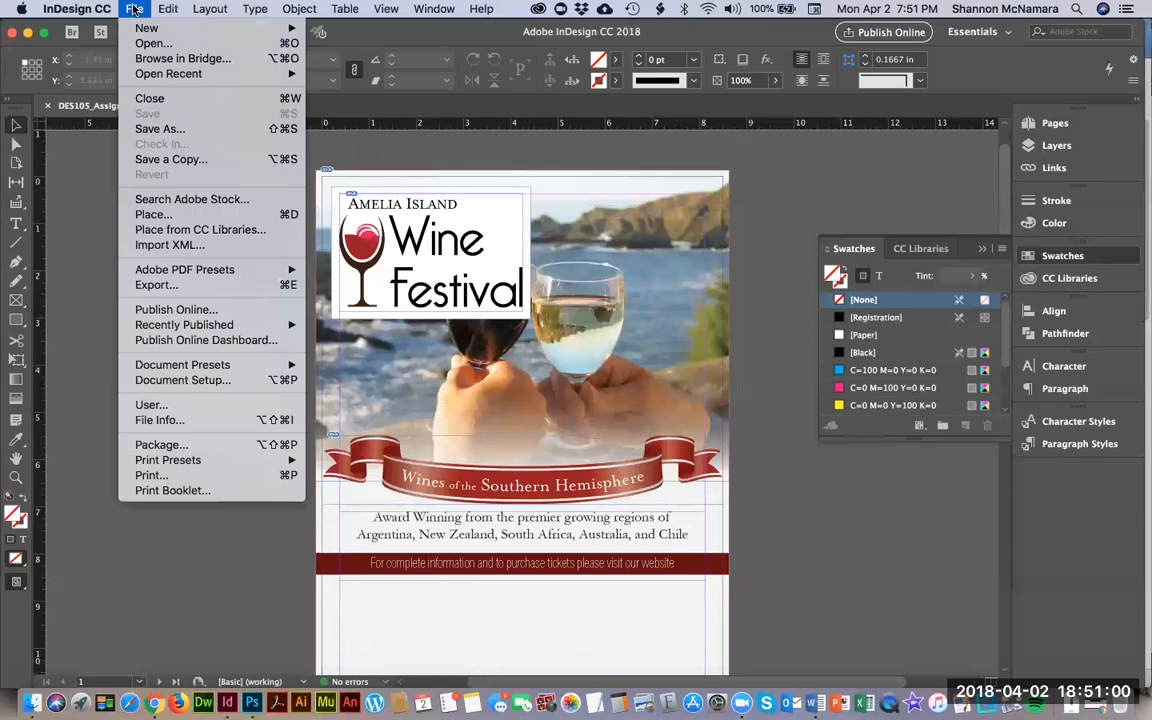
pyautogui.moveTo(175, 271)
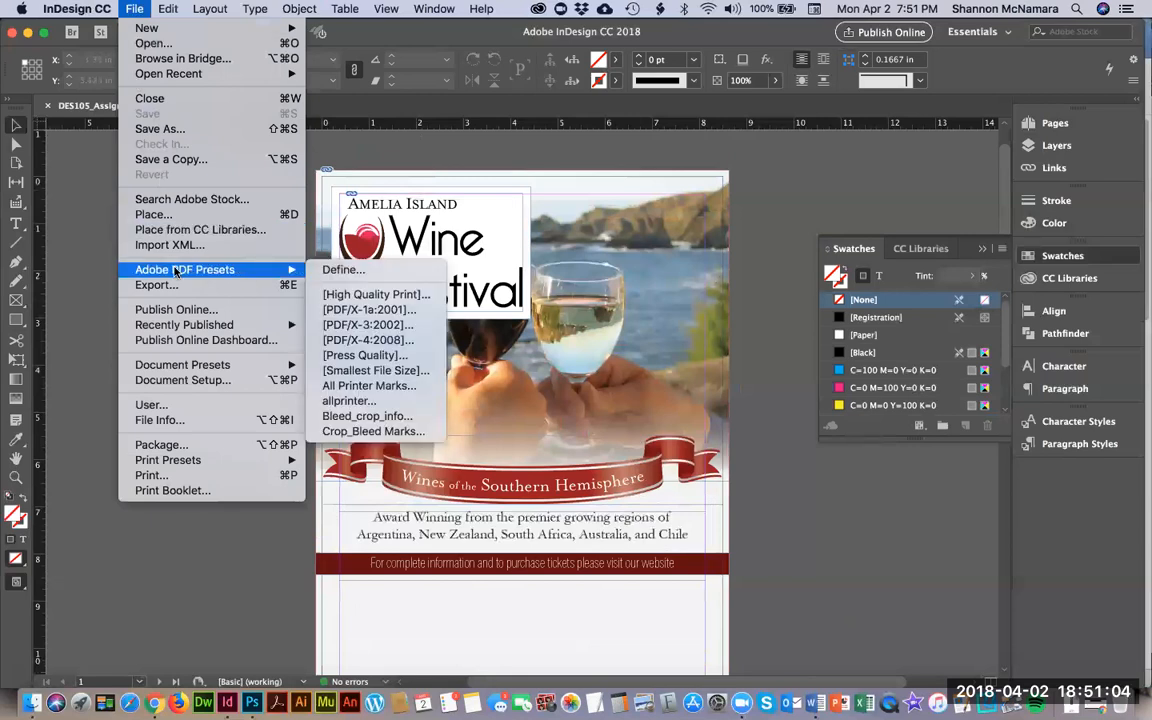
pyautogui.click(372, 295)
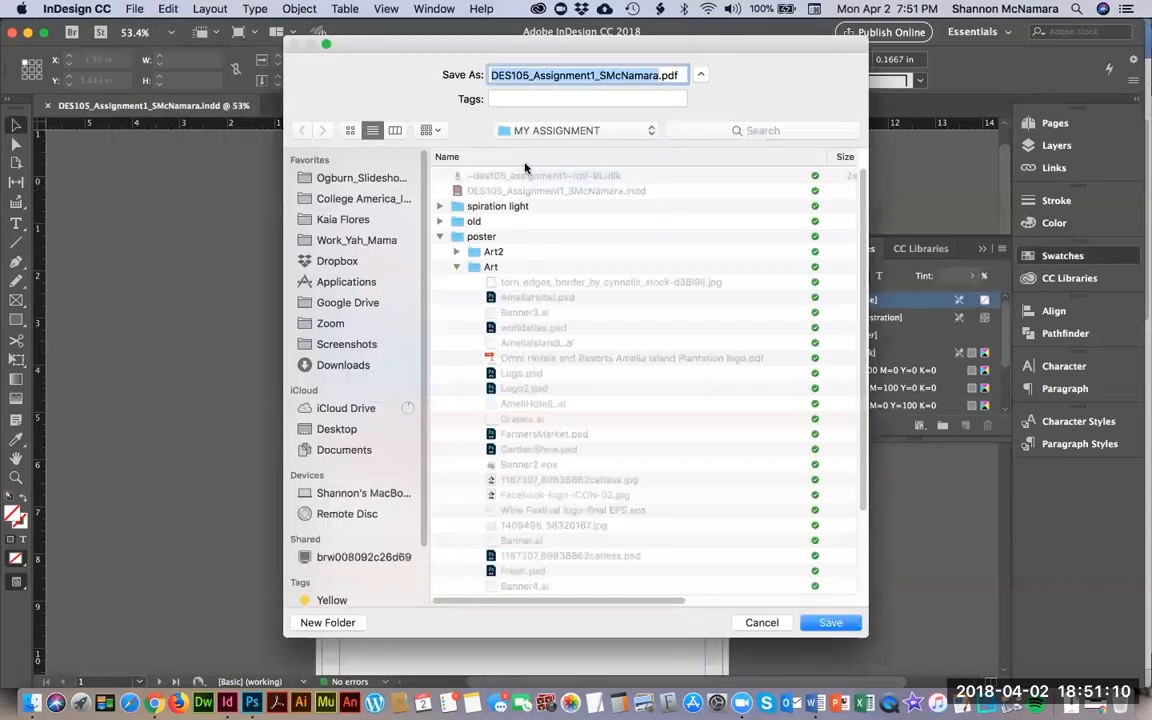
pyautogui.click(440, 236)
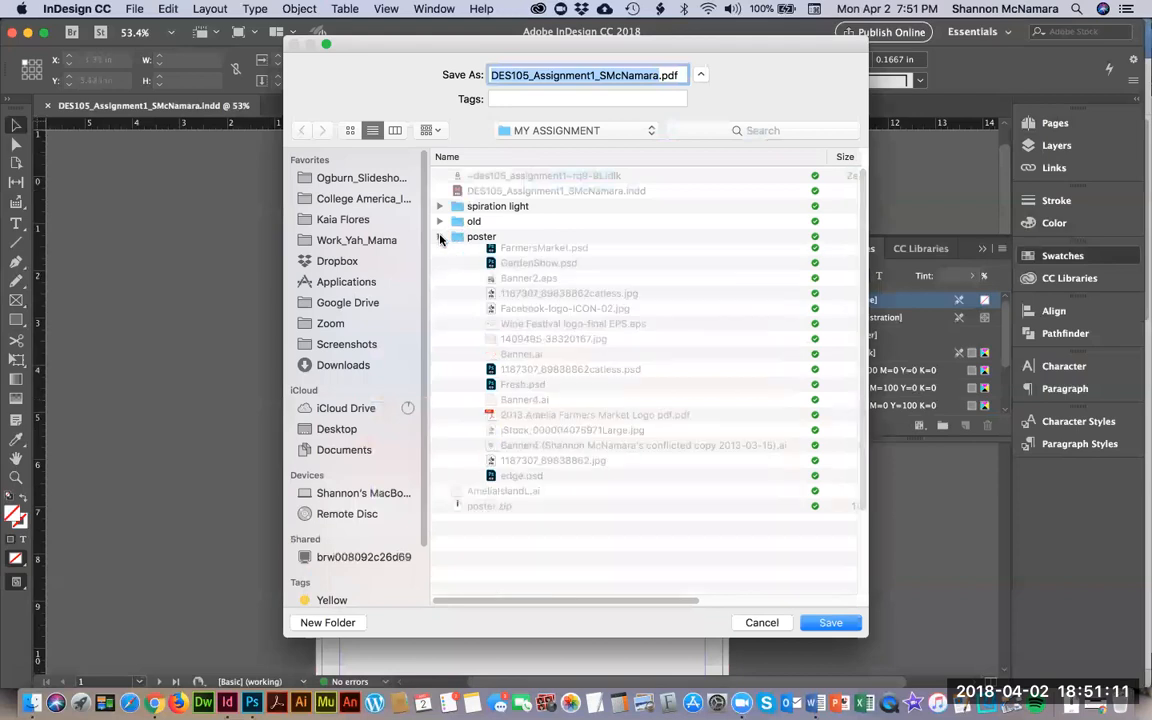
pyautogui.click(584, 133)
pyautogui.click(582, 131)
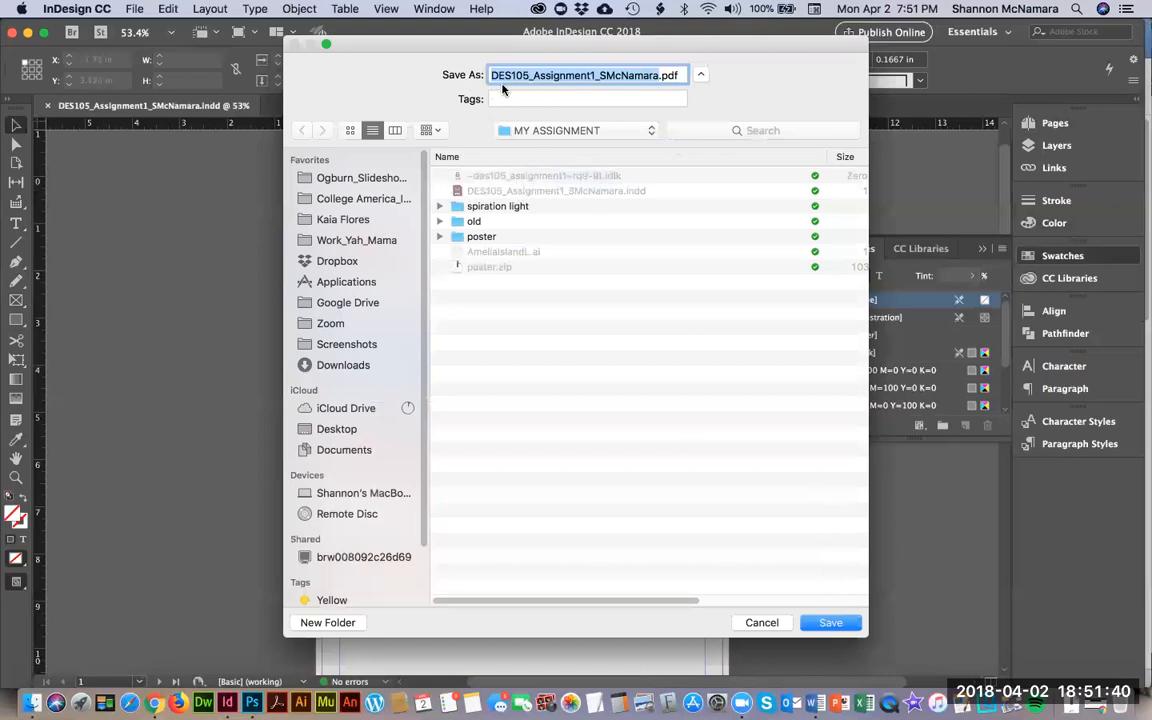
pyautogui.click(830, 622)
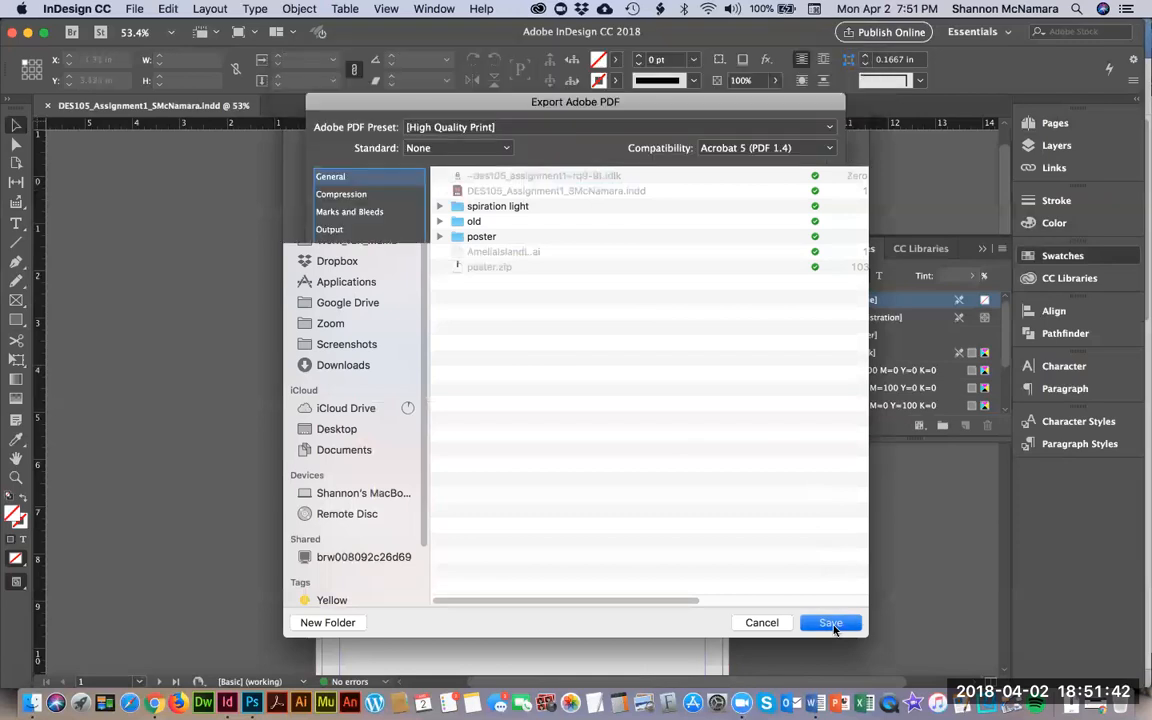
# Step: Include all printer's marks in the PDF export and use the document bleed settings
pyautogui.moveTo(523, 105)
pyautogui.mouseDown()
pyautogui.moveTo(523, 22)
pyautogui.moveTo(525, 152)
pyautogui.moveTo(528, 90)
pyautogui.mouseUp()
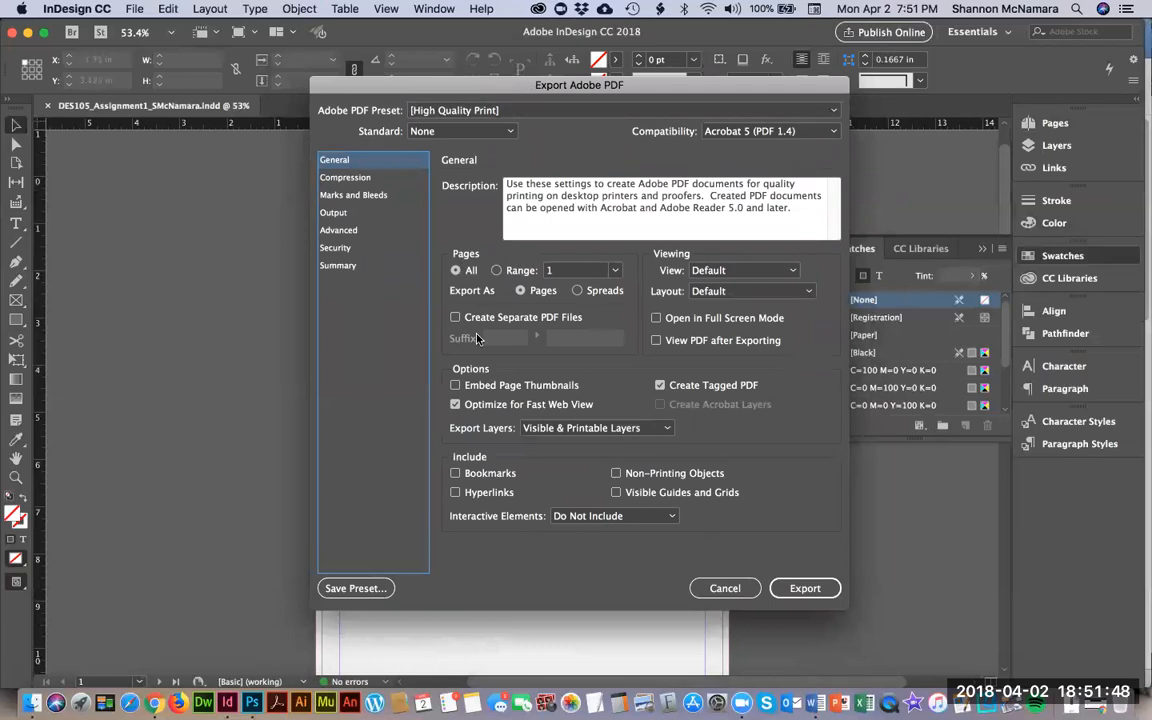
pyautogui.click(356, 196)
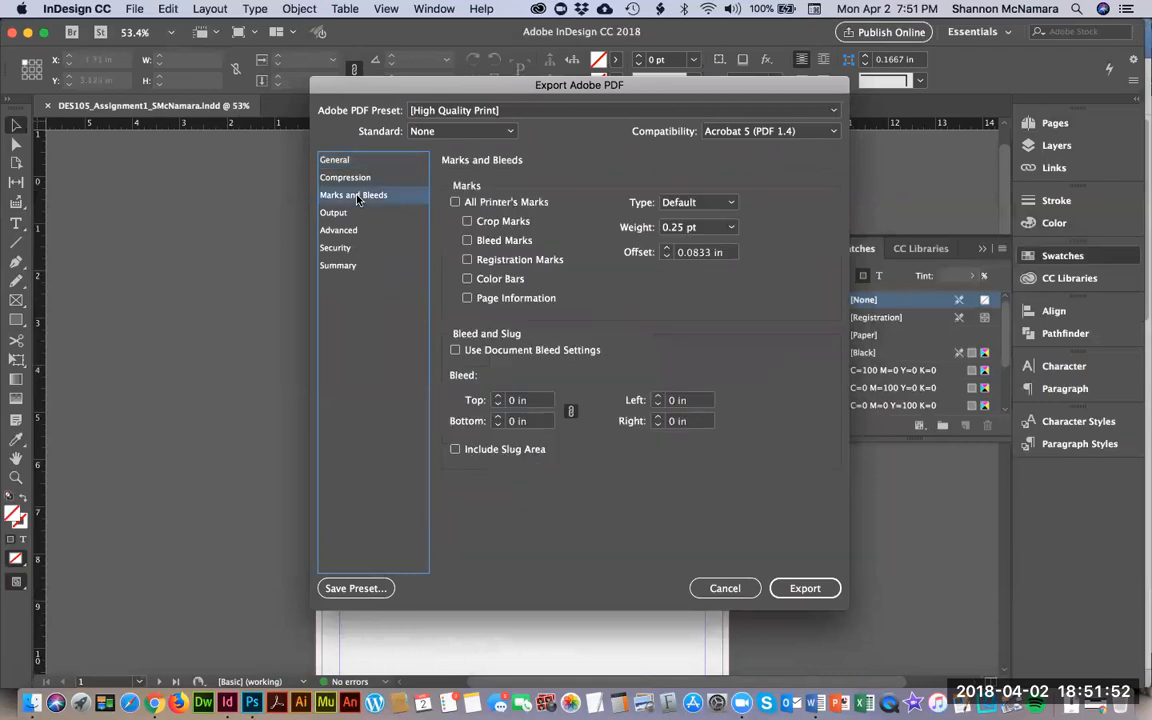
pyautogui.click(456, 203)
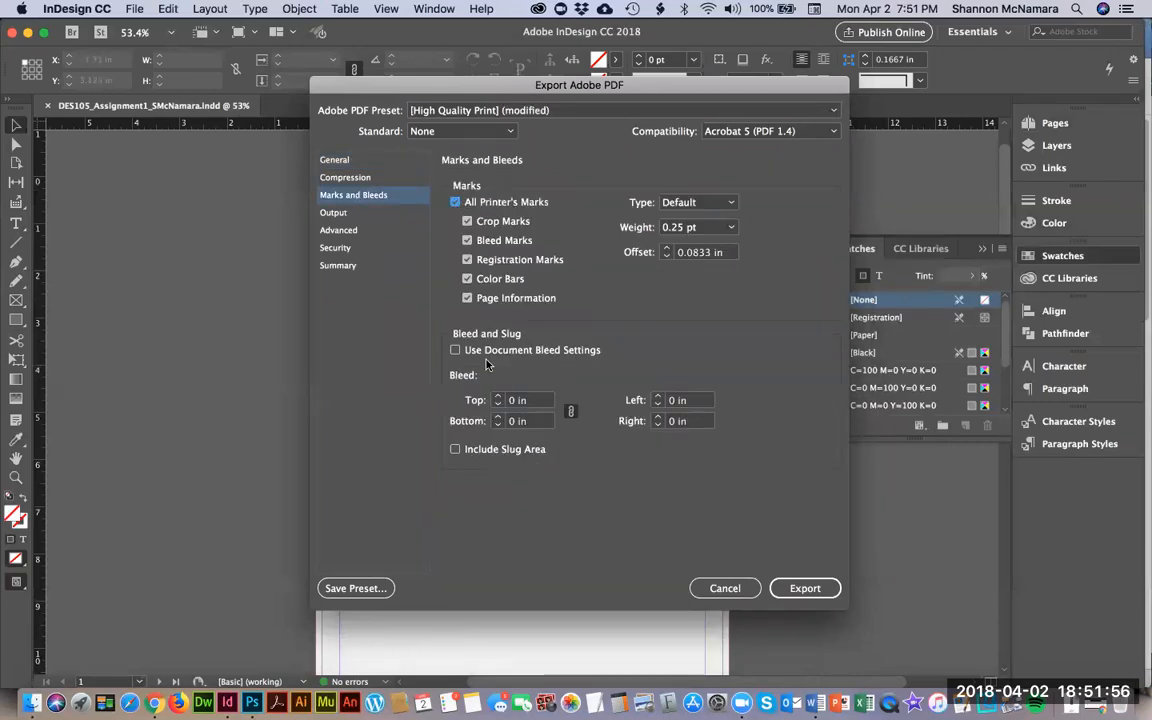
pyautogui.click(455, 351)
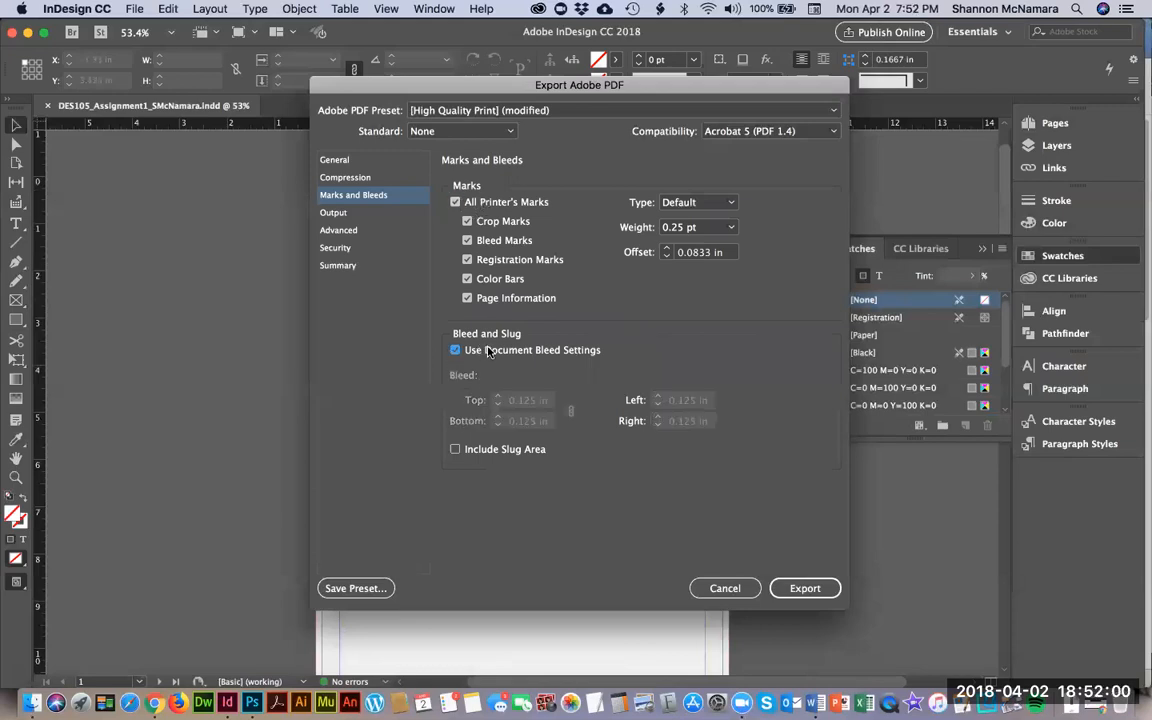
# Step: Save the export settings as a preset named "Marks and Bleeds" and export the PDF
pyautogui.click(355, 588)
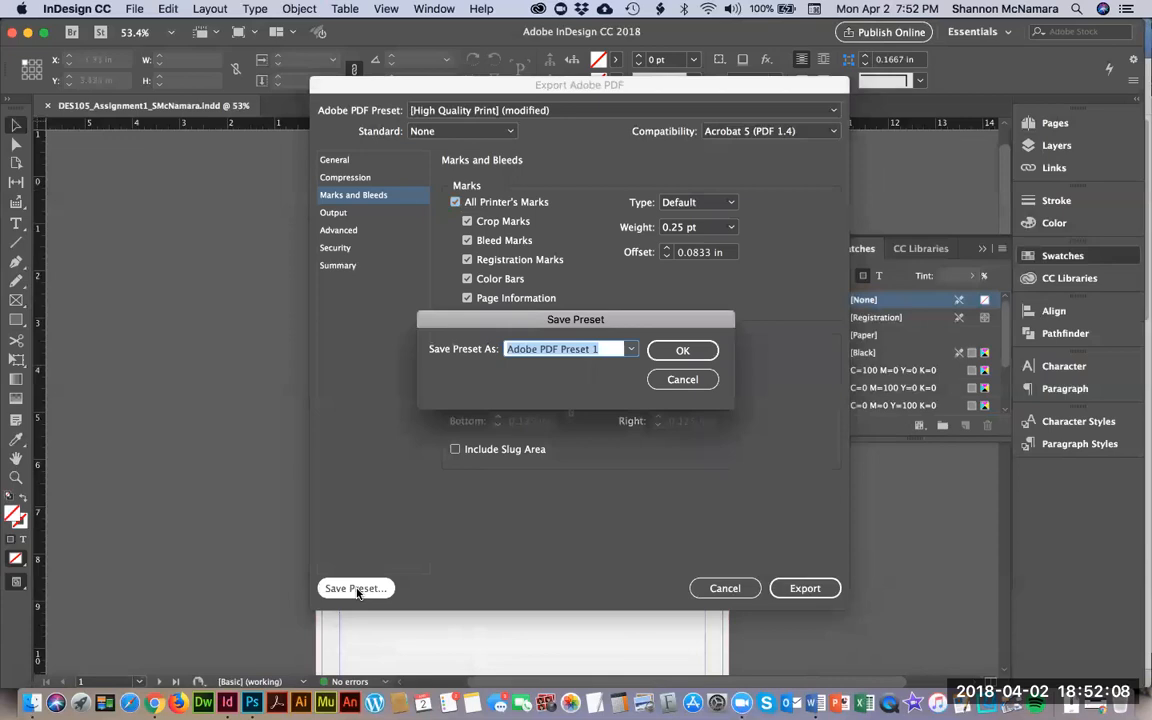
pyautogui.write('Marks')
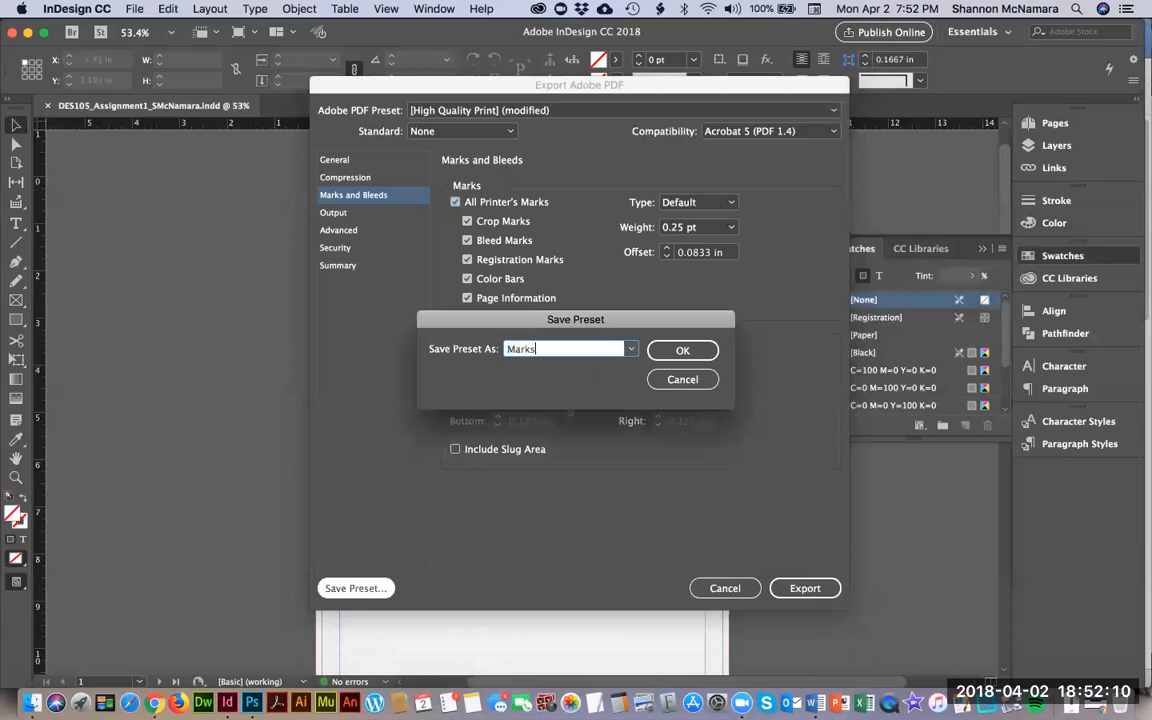
pyautogui.write(' and Bleeds')
pyautogui.click(680, 350)
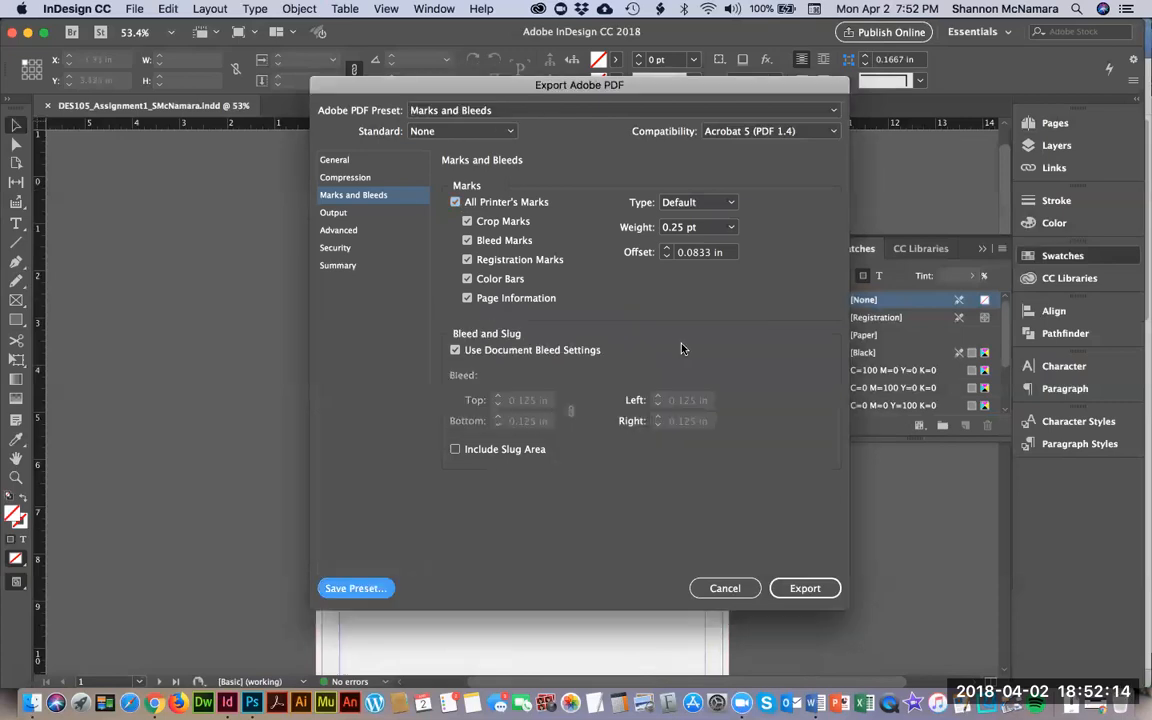
pyautogui.click(808, 588)
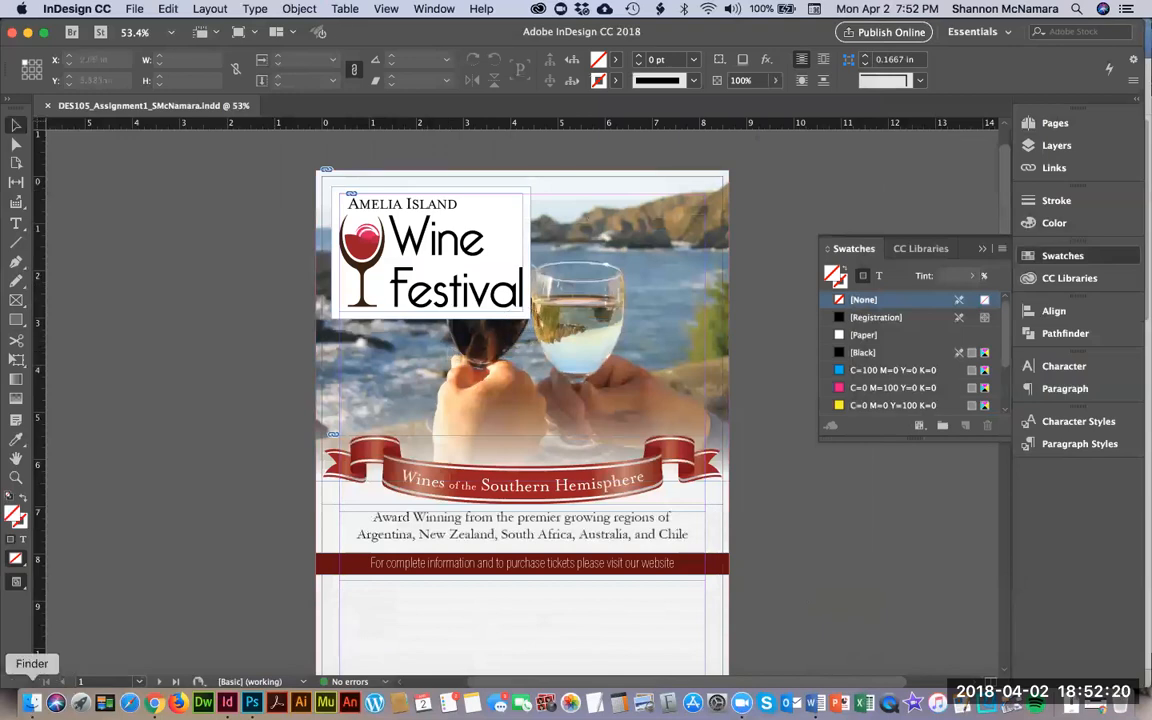
# Step: Switch to Finder and preview the exported PDF in the MY ASSIGNMENT folder to check its marks and bleed
pyautogui.click(31, 703)
pyautogui.click(351, 171)
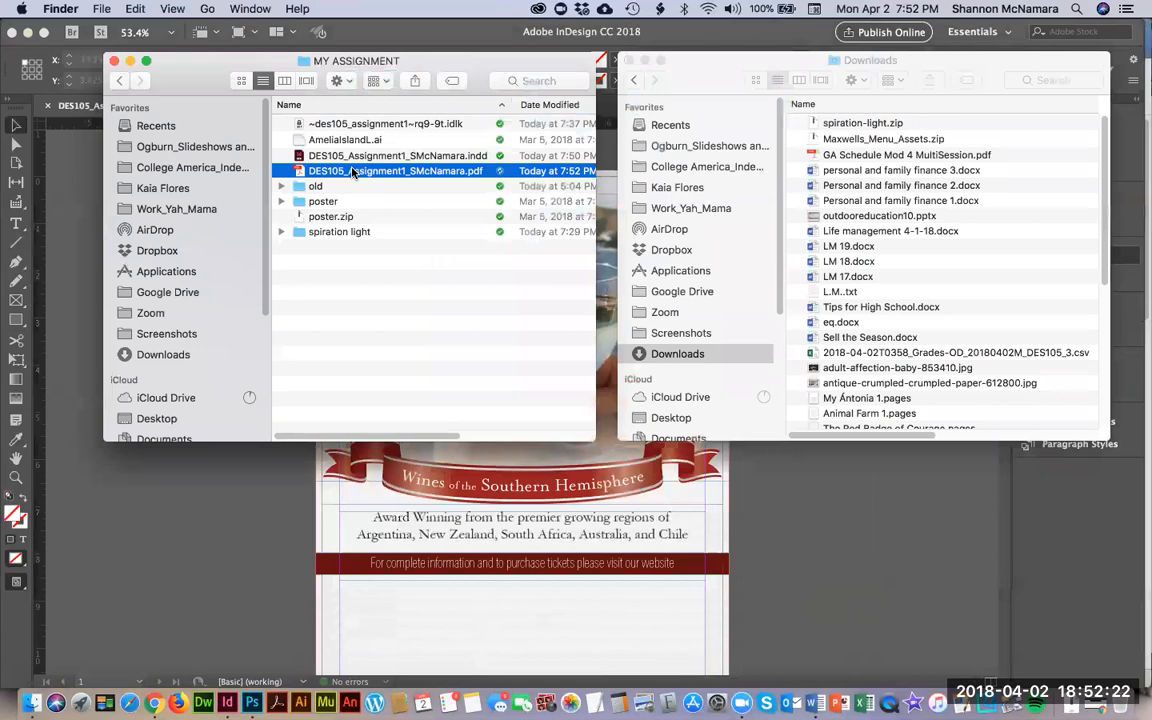
pyautogui.press('space')
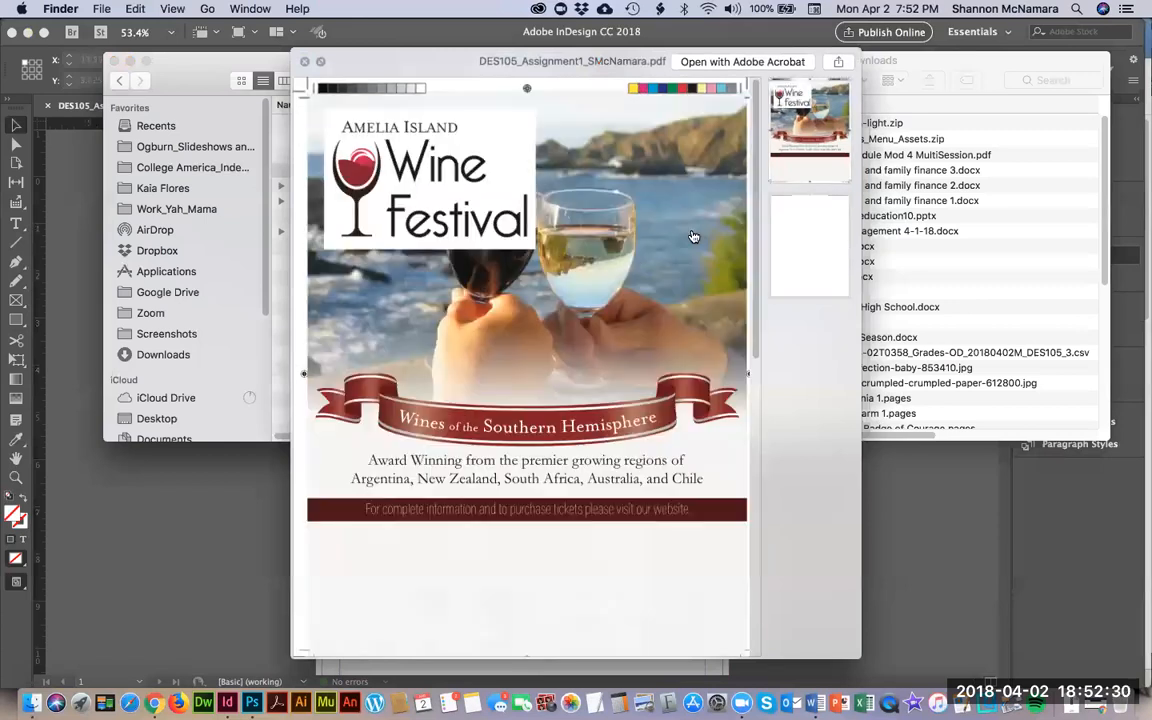
pyautogui.press('space')
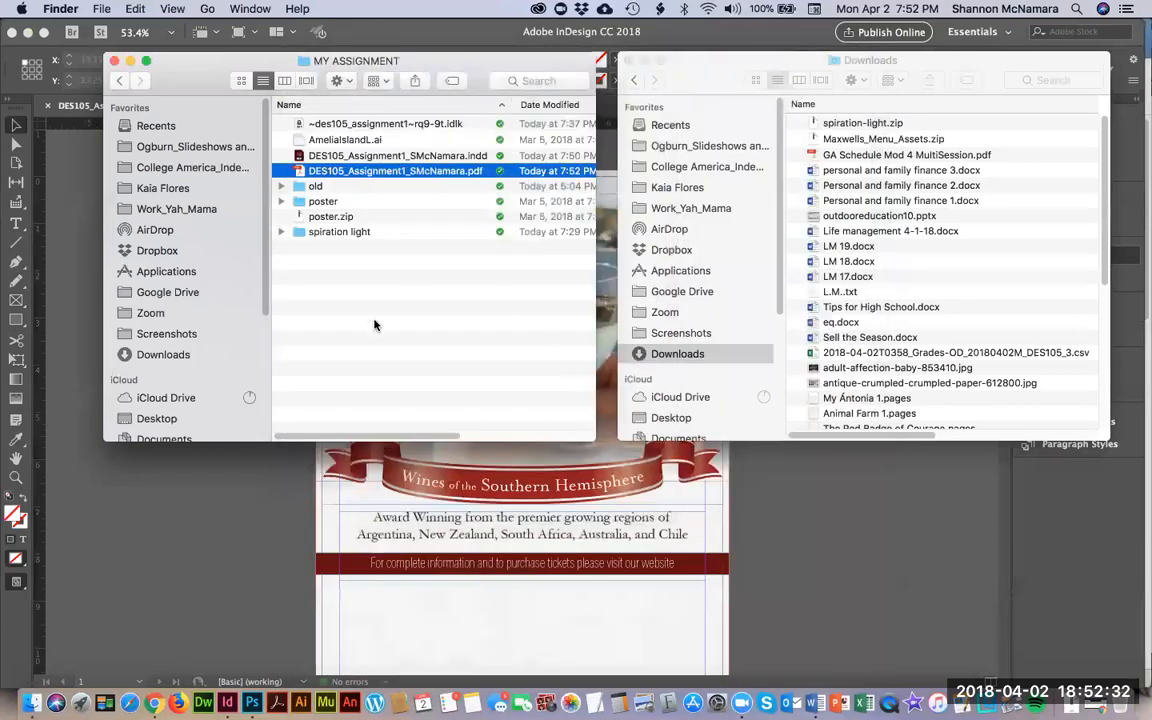
# Step: Switch back to InDesign and start packaging the wine-festival document, moving the Package dialog clear to examine its summary
pyautogui.click(15, 365)
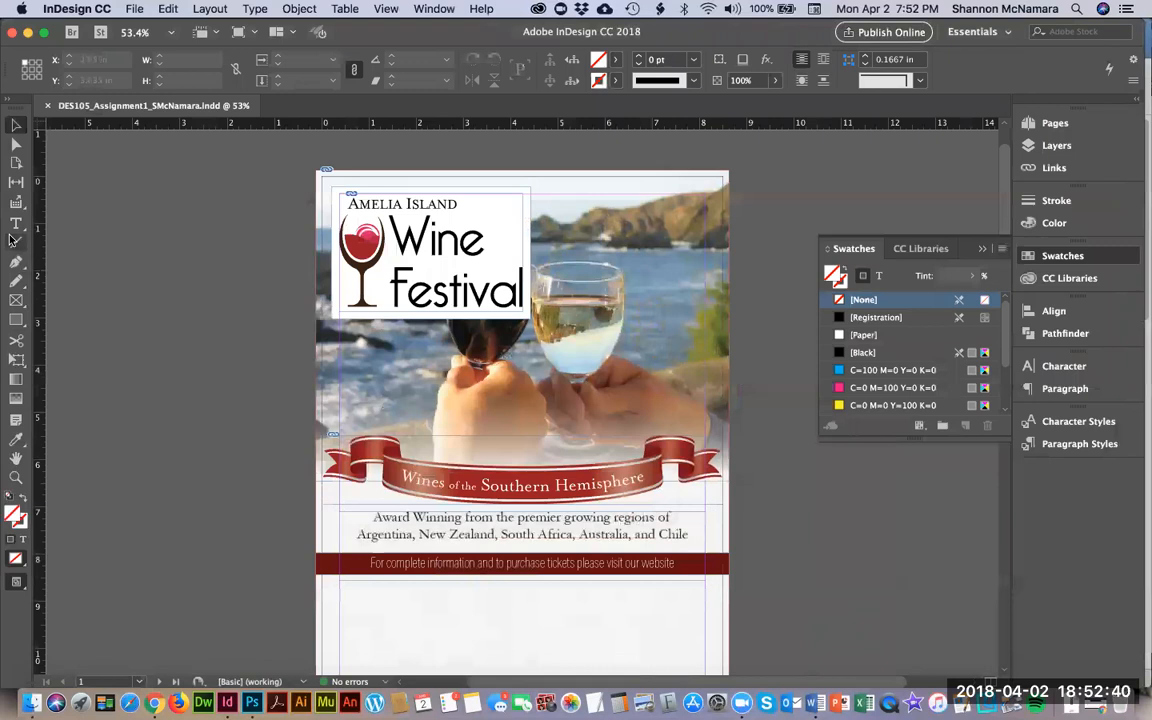
pyautogui.click(136, 10)
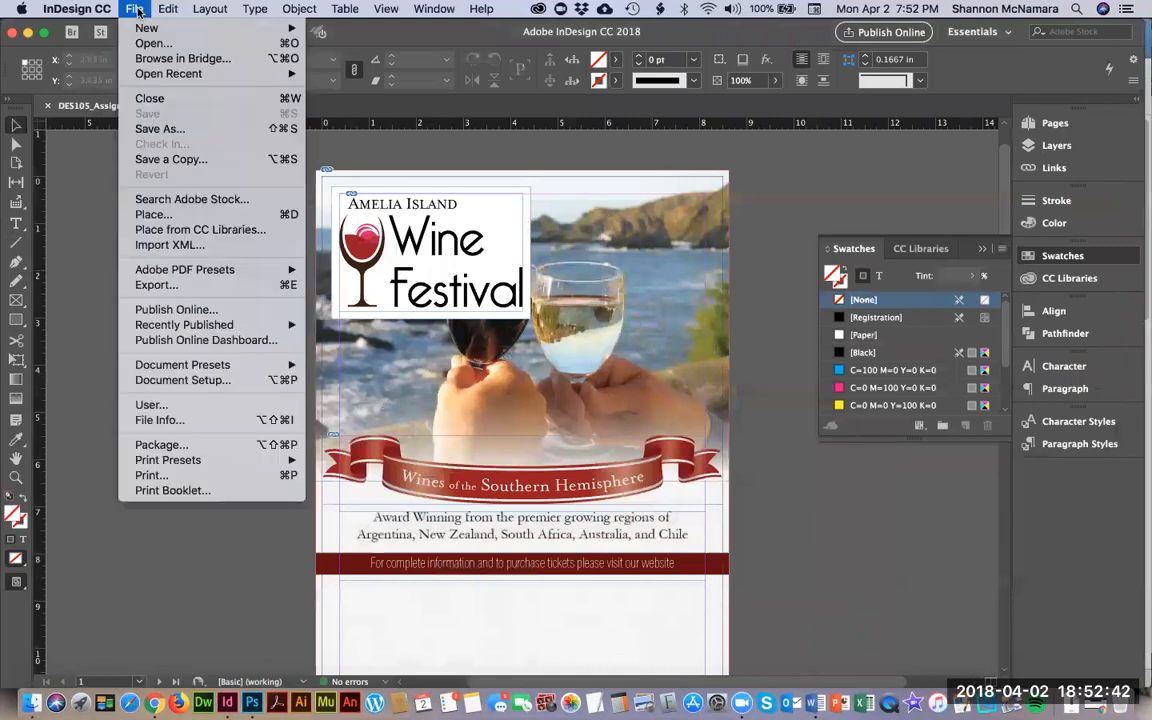
pyautogui.click(160, 445)
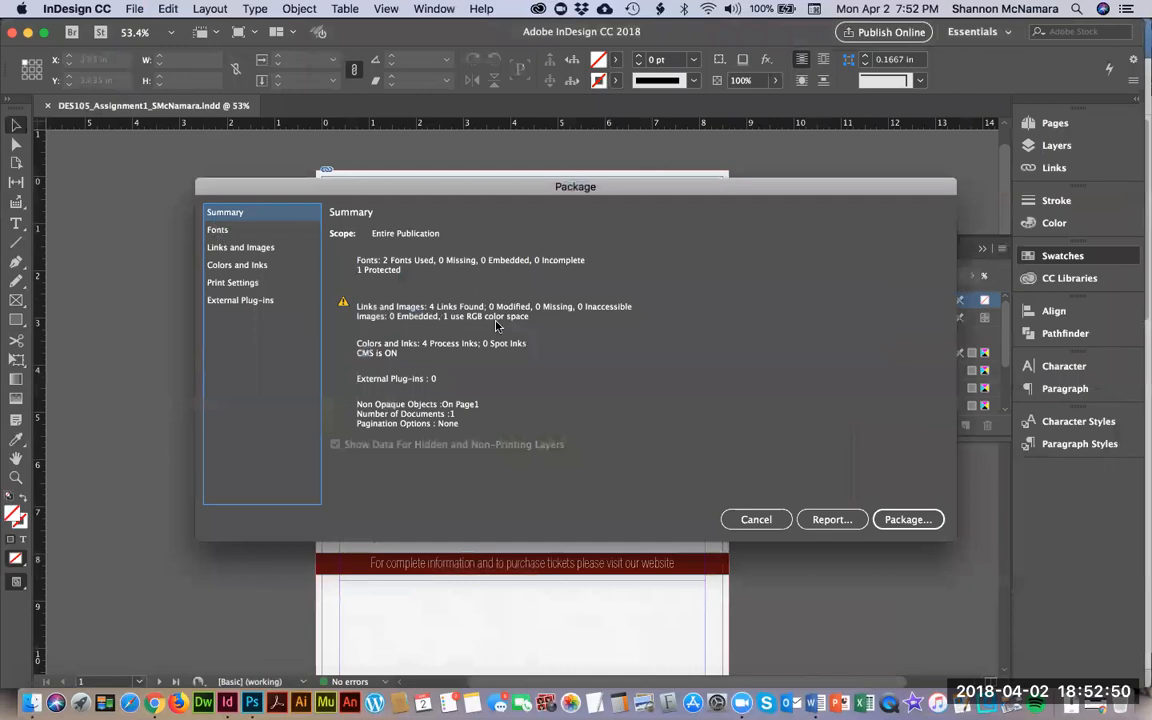
pyautogui.moveTo(432, 200); pyautogui.dragTo(926, 219)
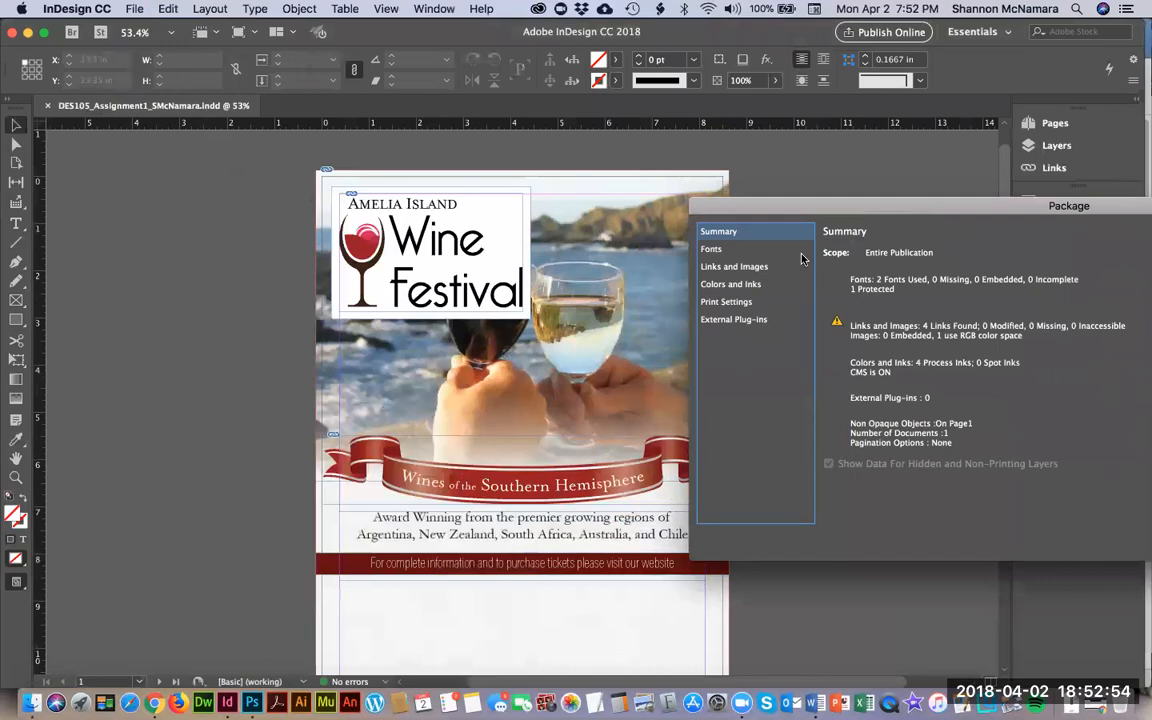
pyautogui.moveTo(699, 197); pyautogui.dragTo(184, 153)
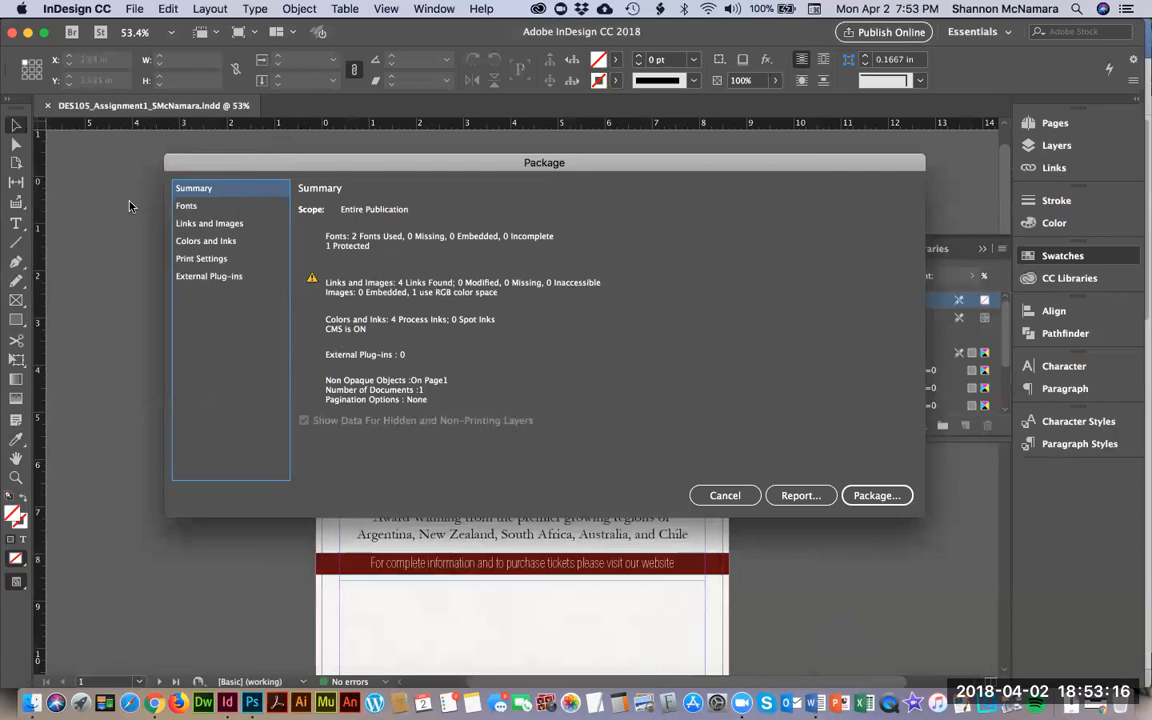
# Step: Review the package's fonts, links and images, colors and inks, print settings and external plug-ins
pyautogui.click(196, 210)
pyautogui.click(199, 223)
pyautogui.click(201, 241)
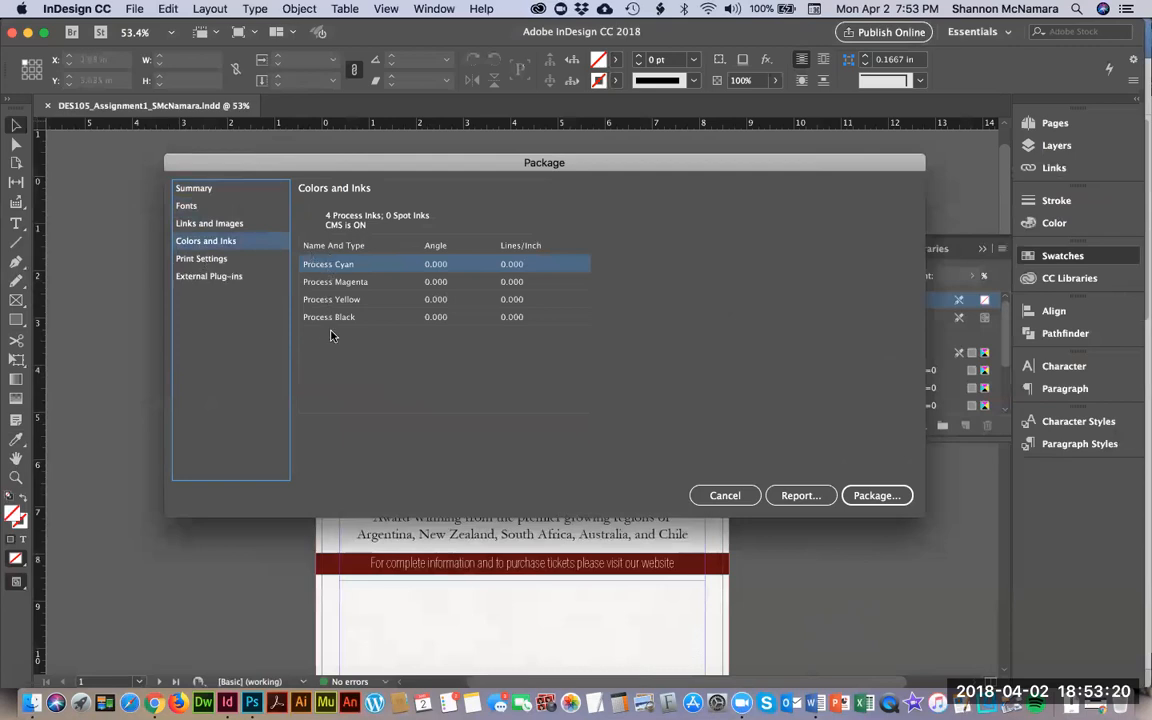
pyautogui.click(203, 259)
pyautogui.click(199, 277)
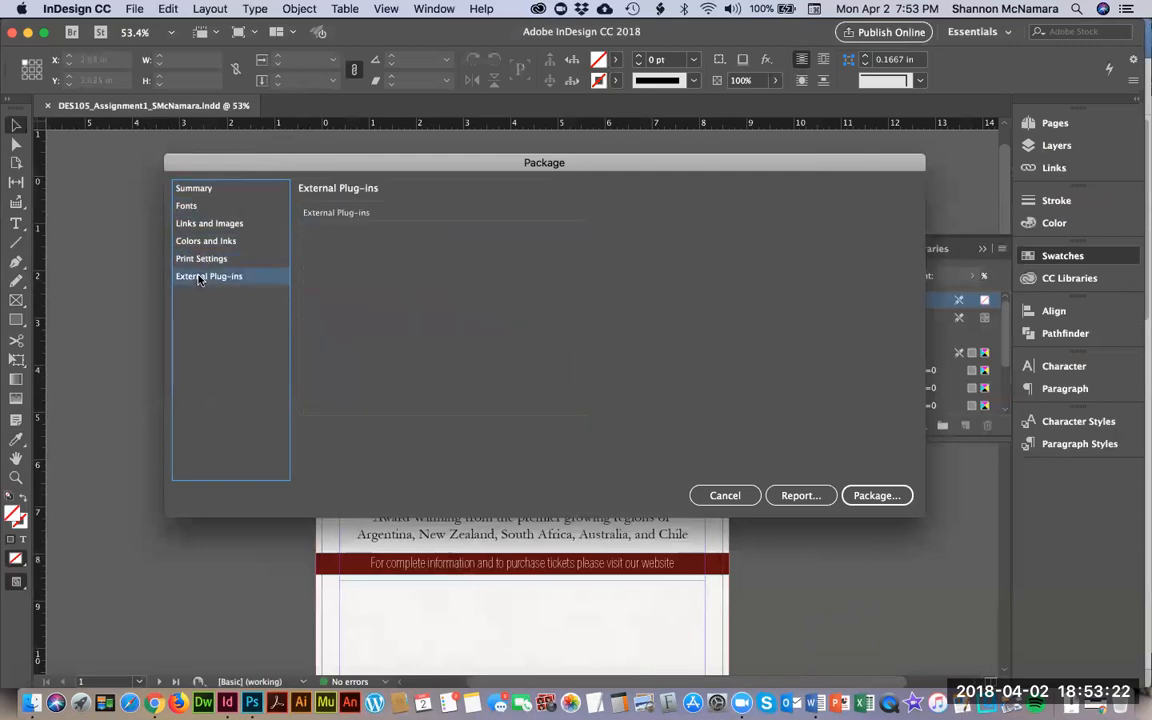
# Step: Proceed with packaging, leave the printing instructions blank, and choose the MY ASSIGNMENT folder under Mod 4, DES105, Week 1 as the destination
pyautogui.click(878, 496)
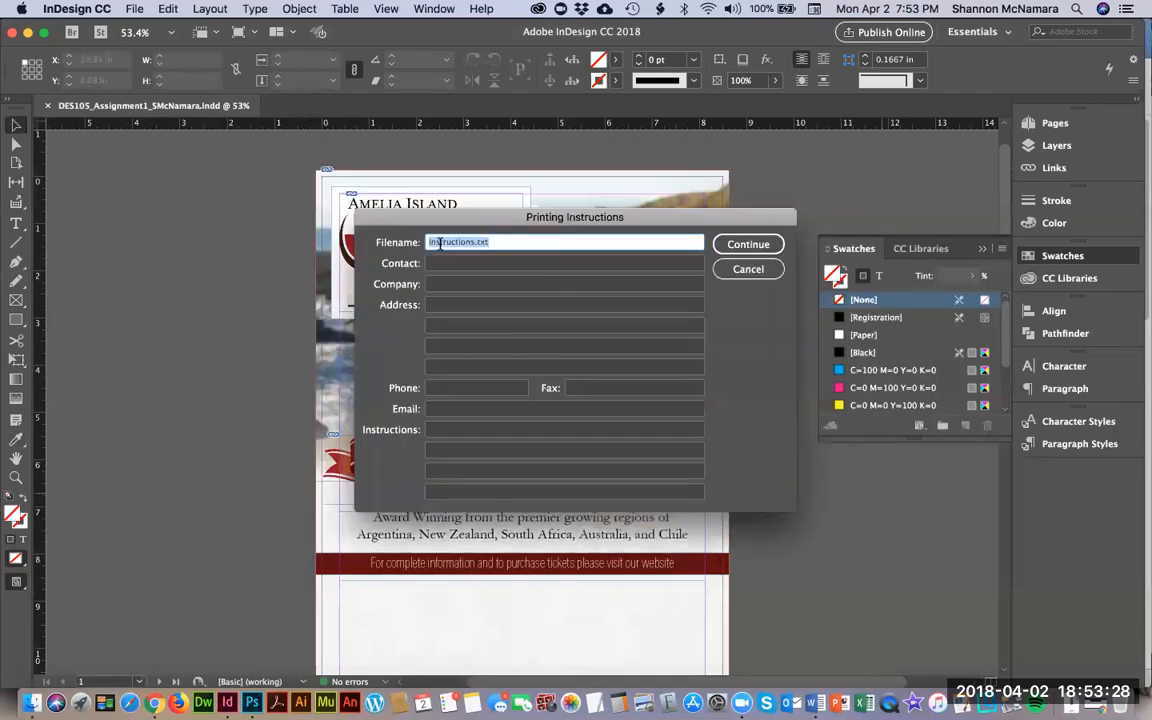
pyautogui.click(760, 246)
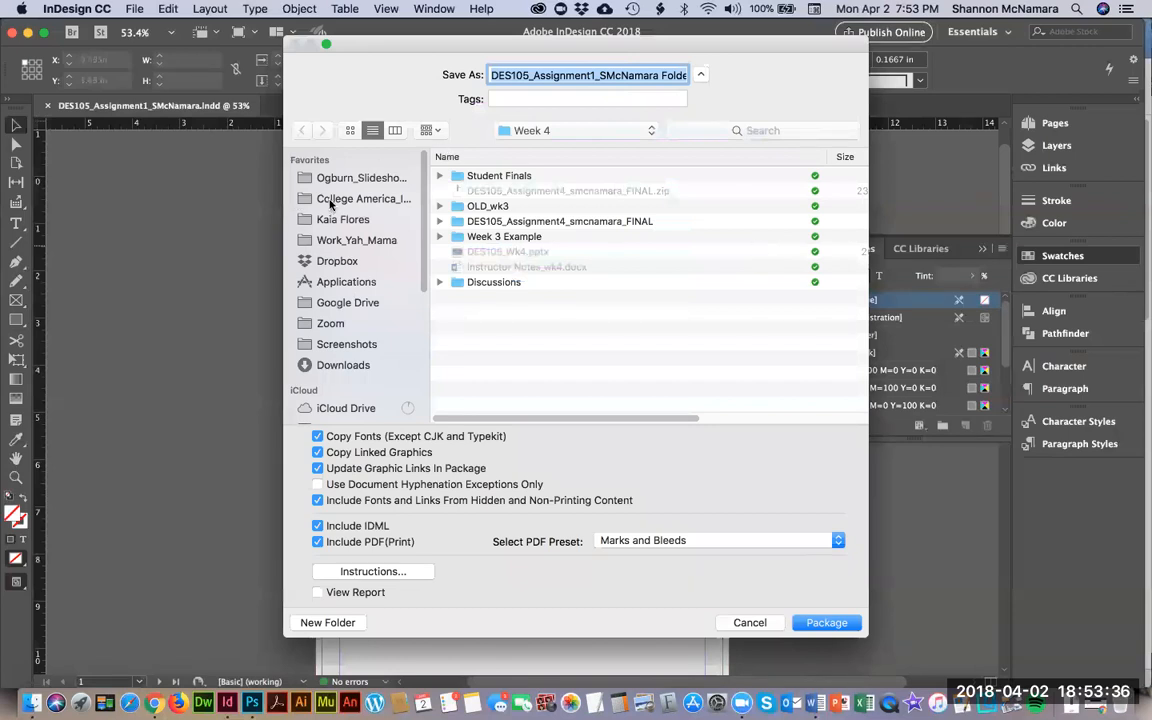
pyautogui.click(598, 127)
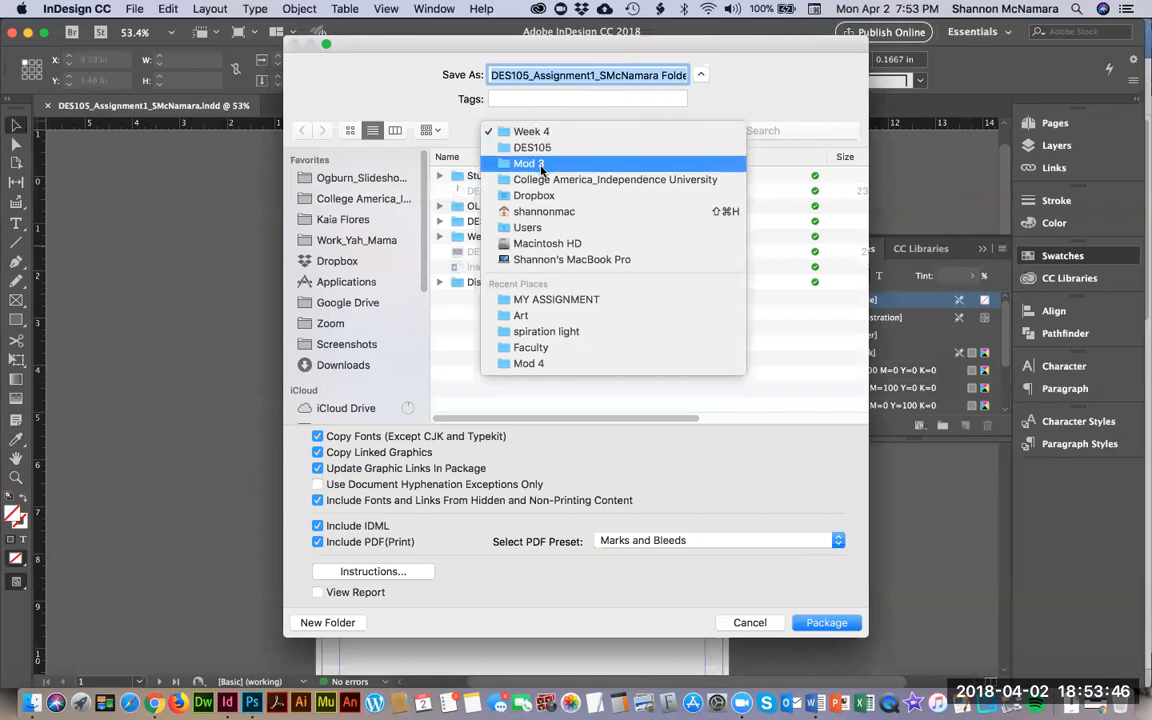
pyautogui.click(558, 305)
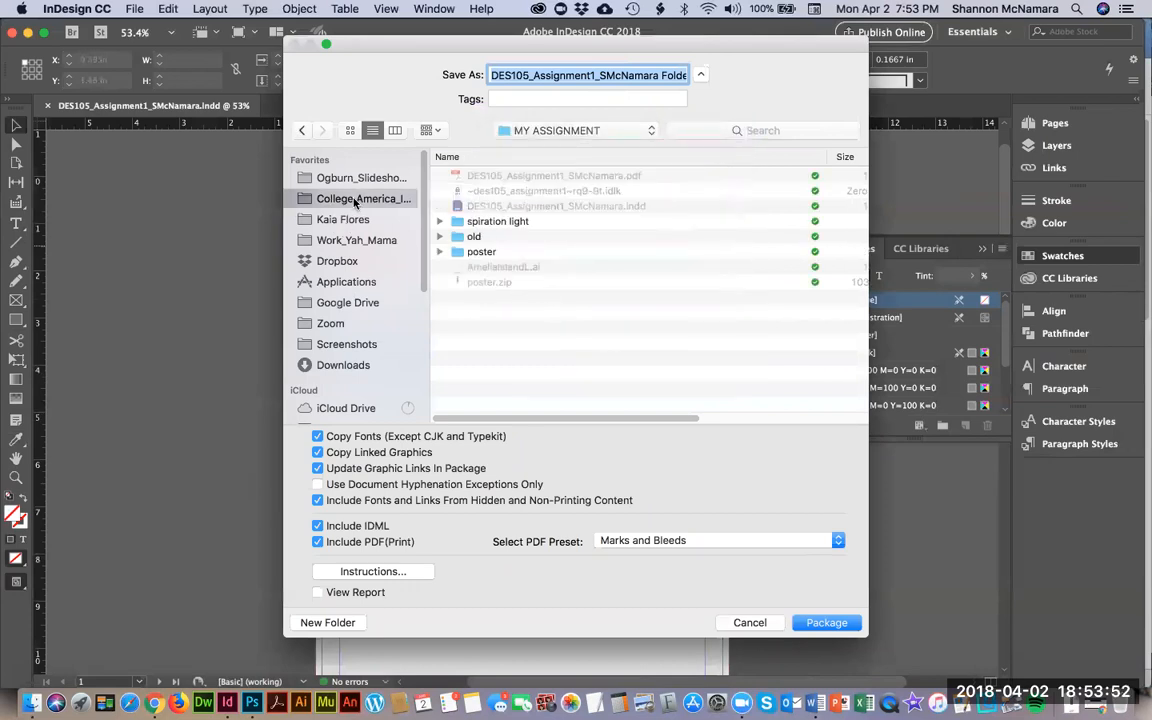
pyautogui.click(355, 200)
pyautogui.doubleClick(476, 176)
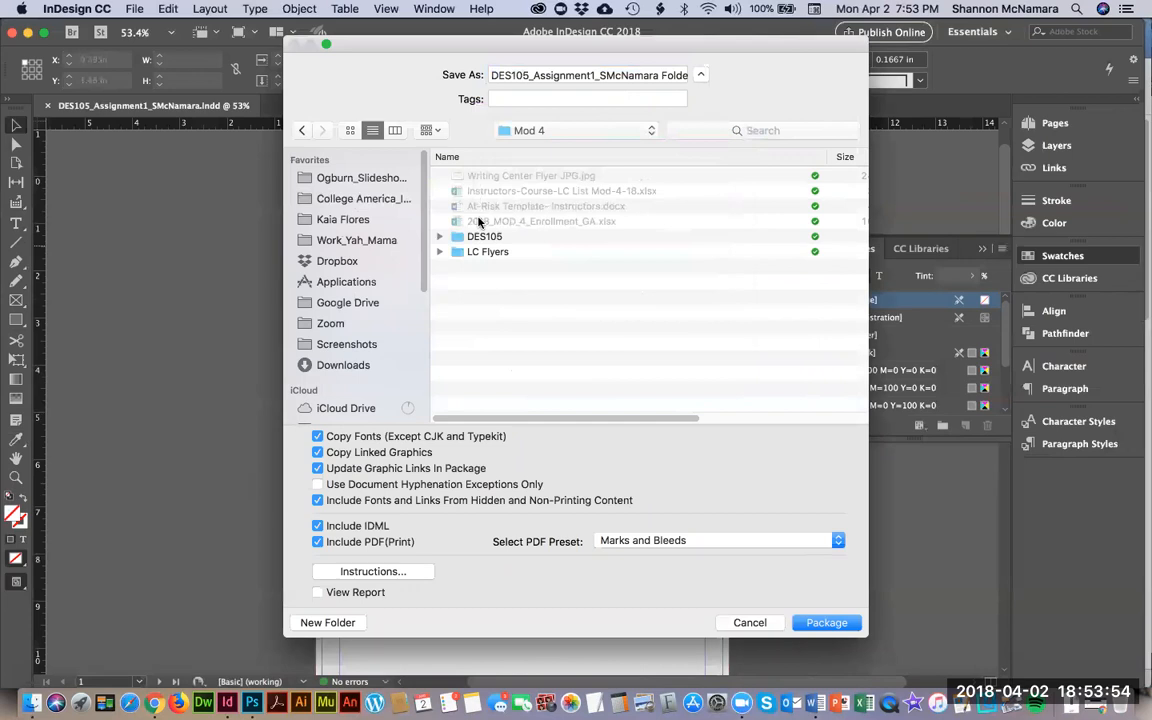
pyautogui.doubleClick(482, 236)
pyautogui.click(482, 176)
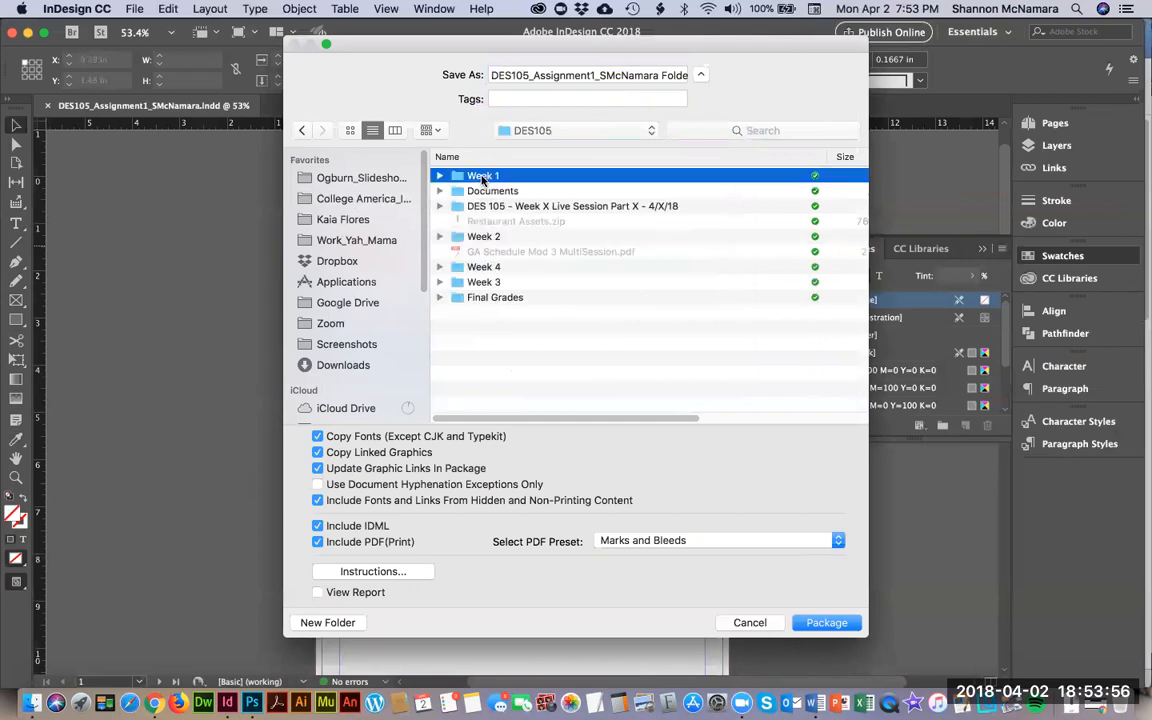
pyautogui.doubleClick(482, 177)
pyautogui.doubleClick(518, 237)
pyautogui.doubleClick(496, 191)
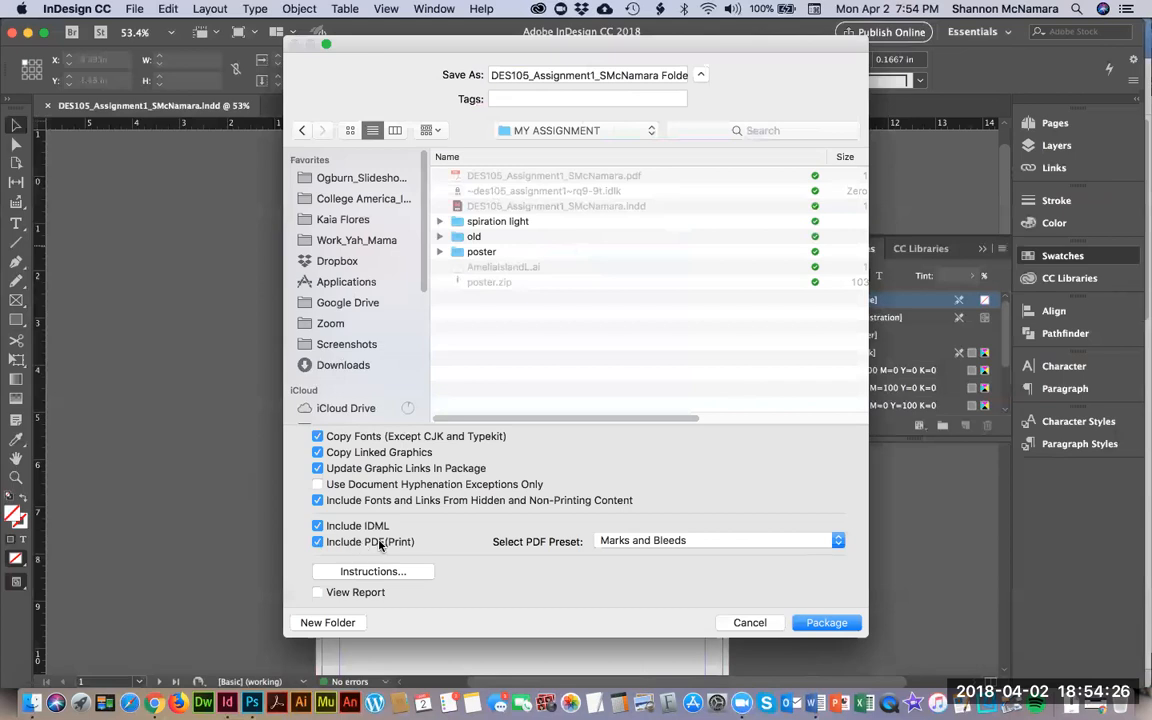
# Step: Keep the Marks and Bleeds PDF preset and the proposed folder name, package the document, and accept the font-copying restrictions
pyautogui.click(612, 542)
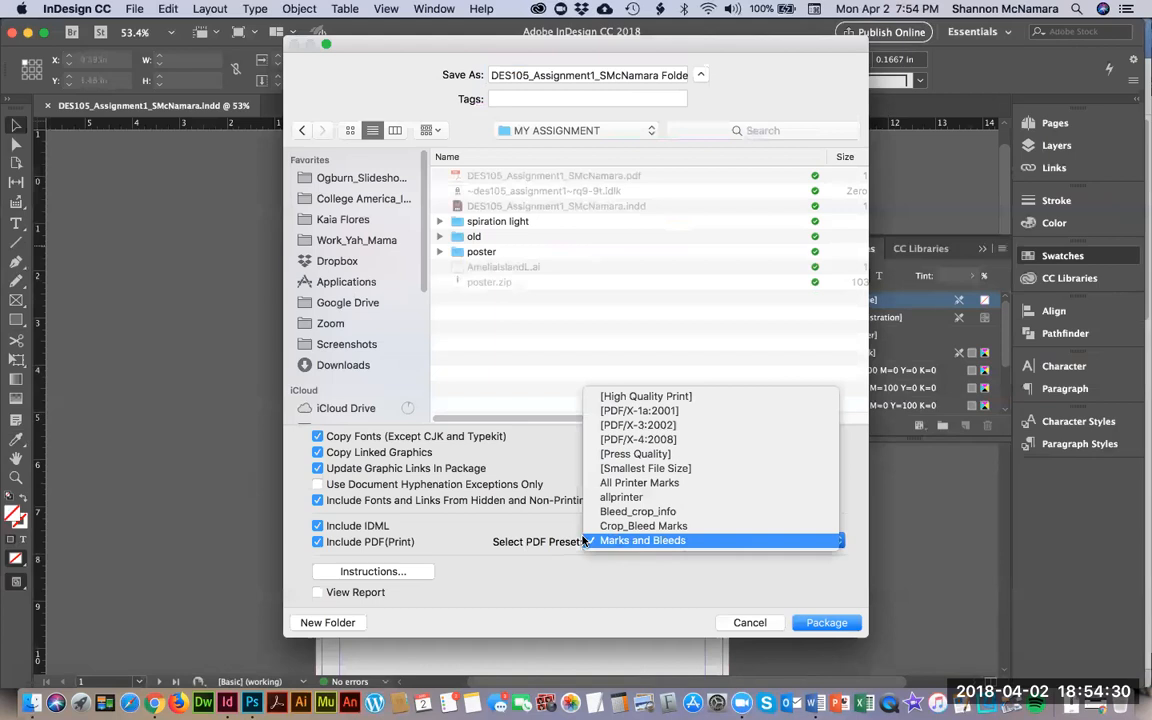
pyautogui.click(684, 543)
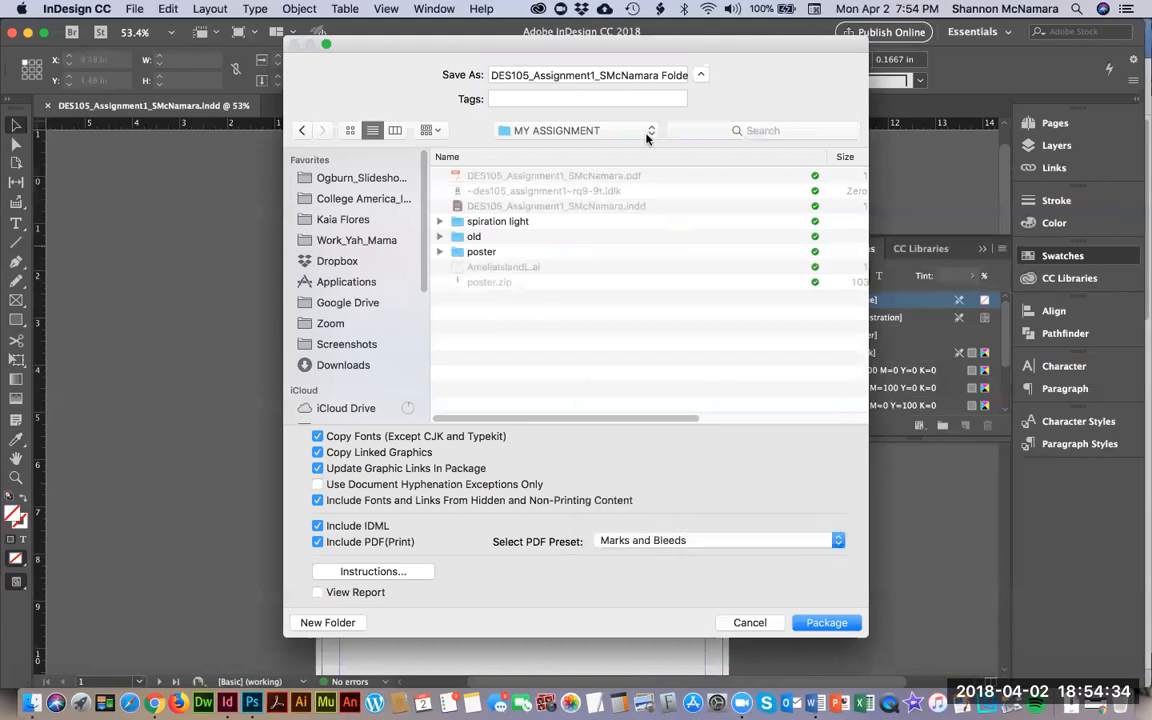
pyautogui.moveTo(490, 75); pyautogui.dragTo(722, 74)
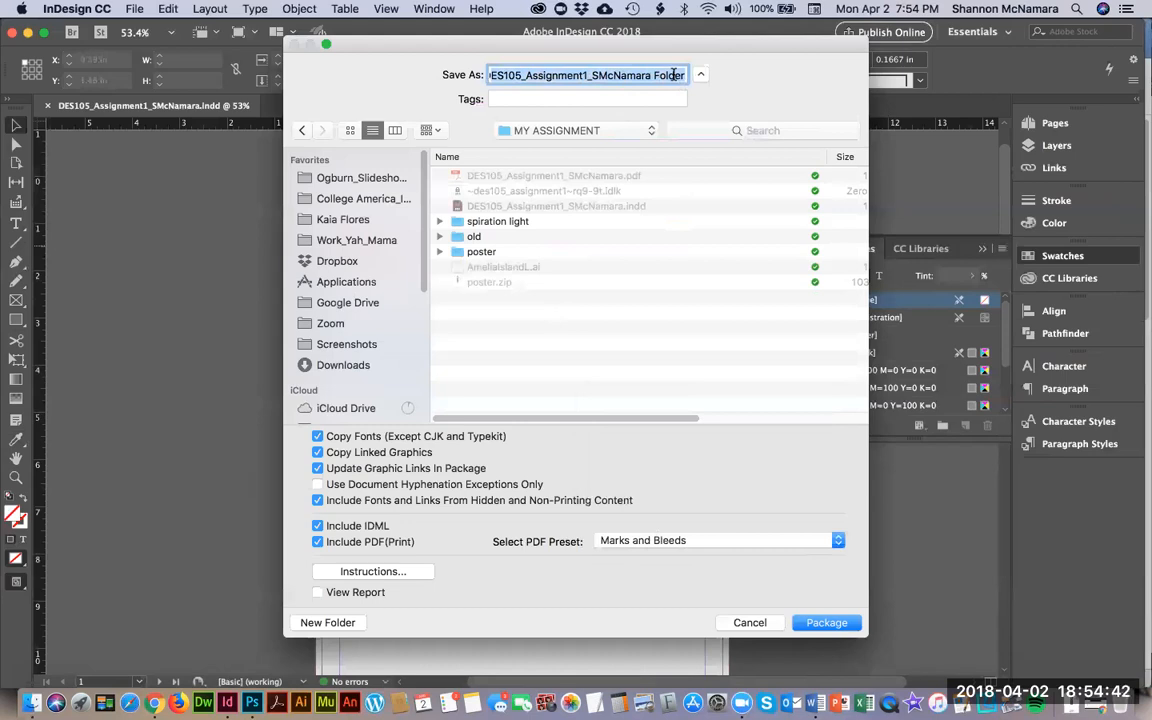
pyautogui.click(826, 623)
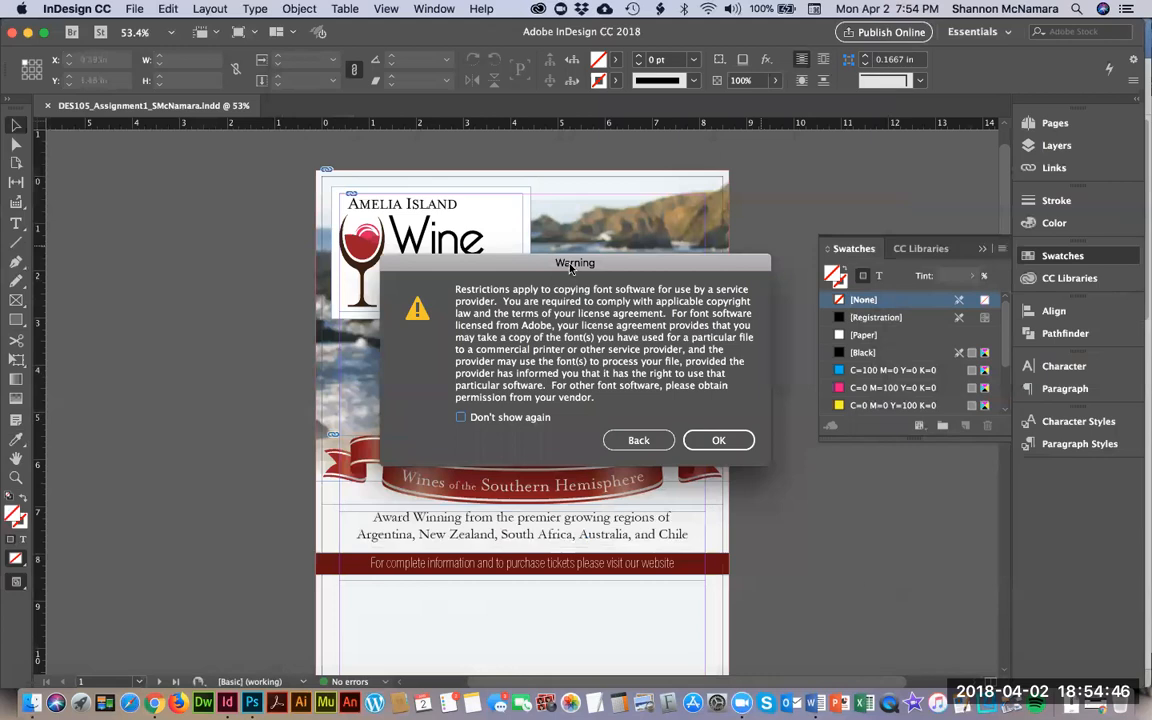
pyautogui.click(732, 440)
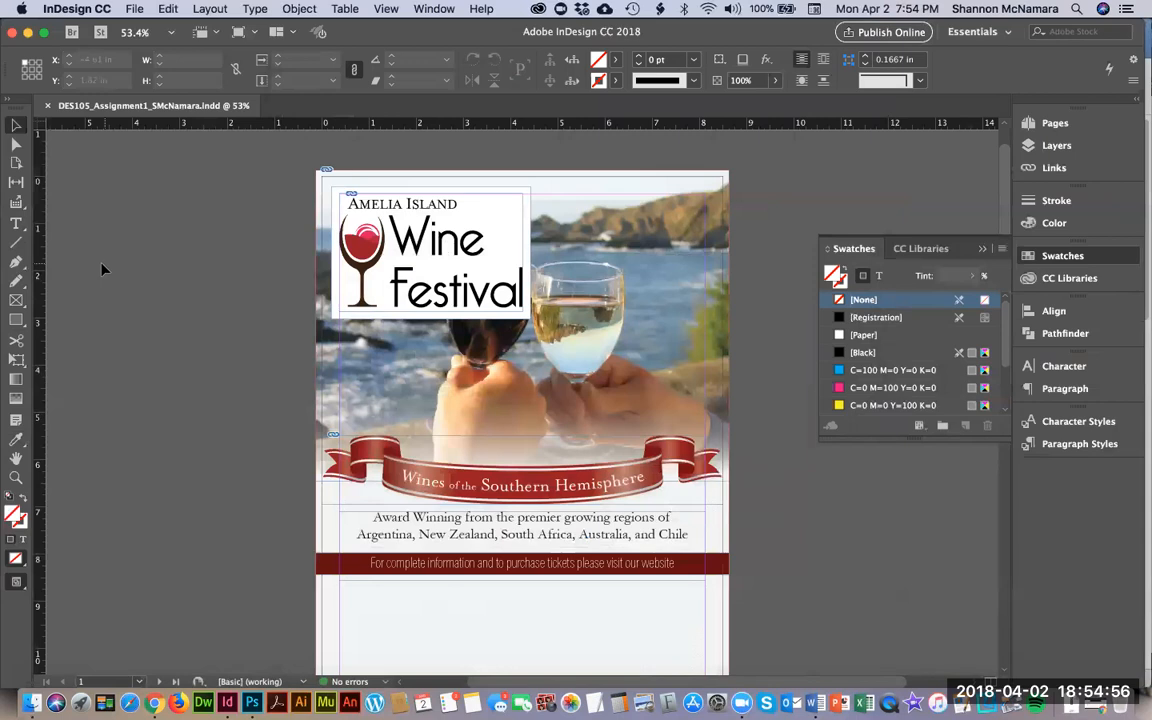
# Step: Close the document, switch to Finder and expand the newly packaged folder inside MY ASSIGNMENT
pyautogui.press('super+w')
pyautogui.click(32, 703)
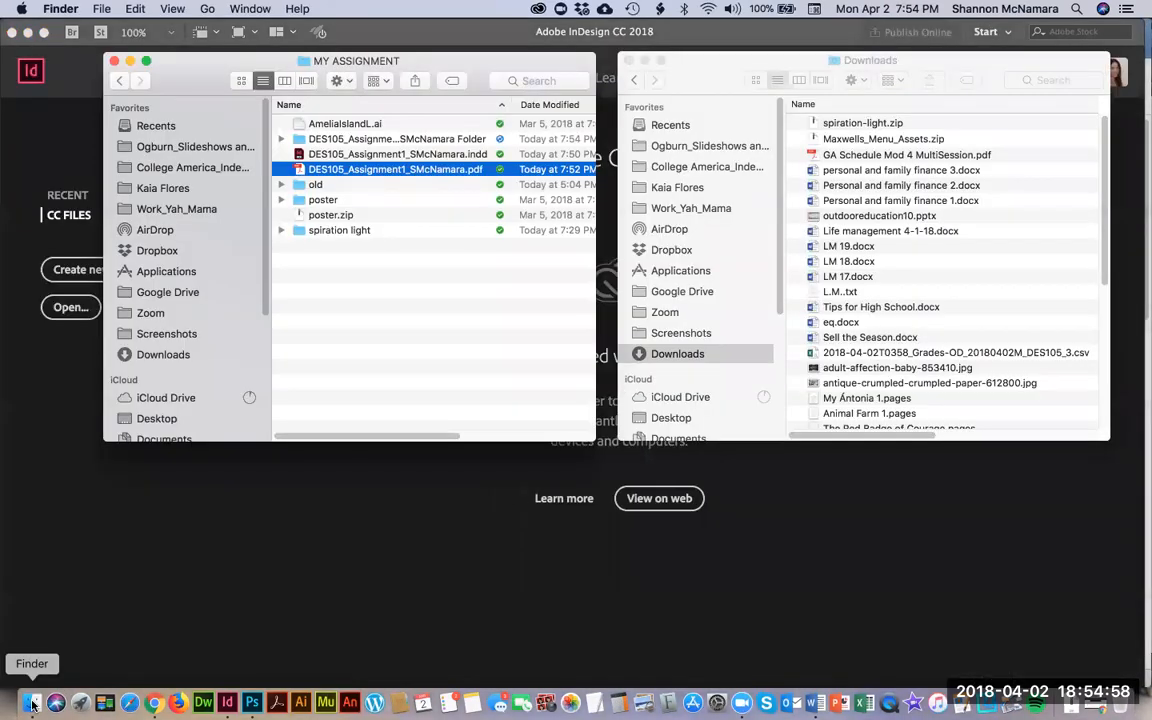
pyautogui.click(416, 393)
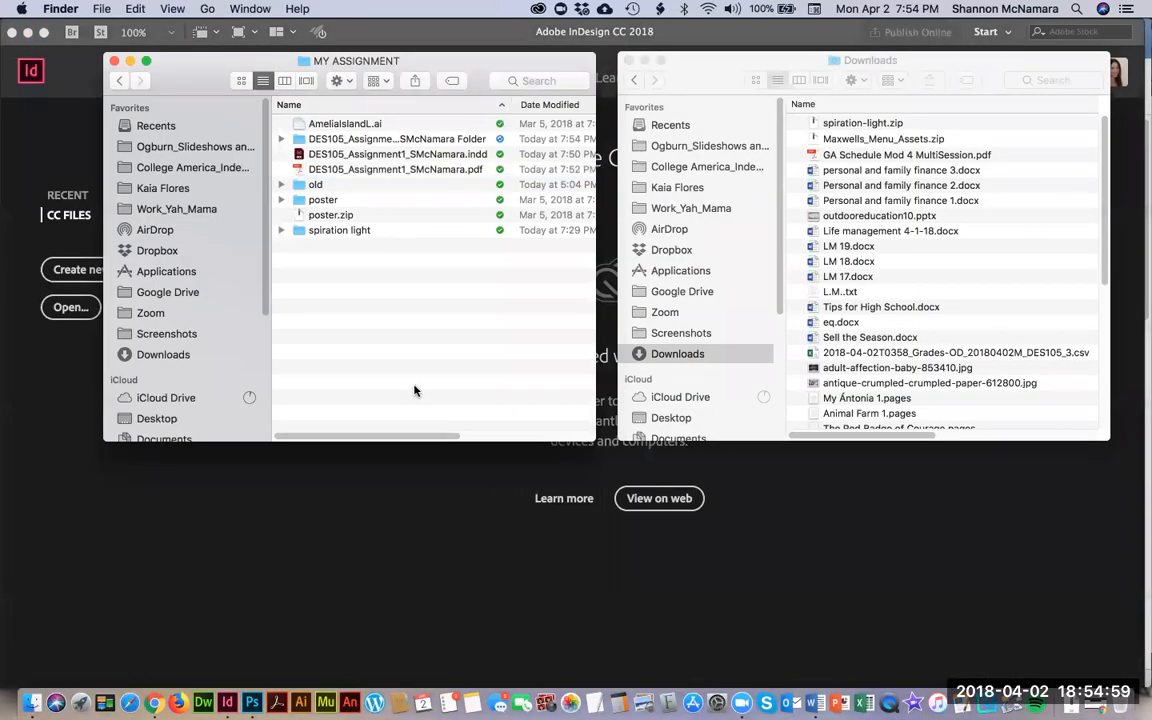
pyautogui.click(402, 139)
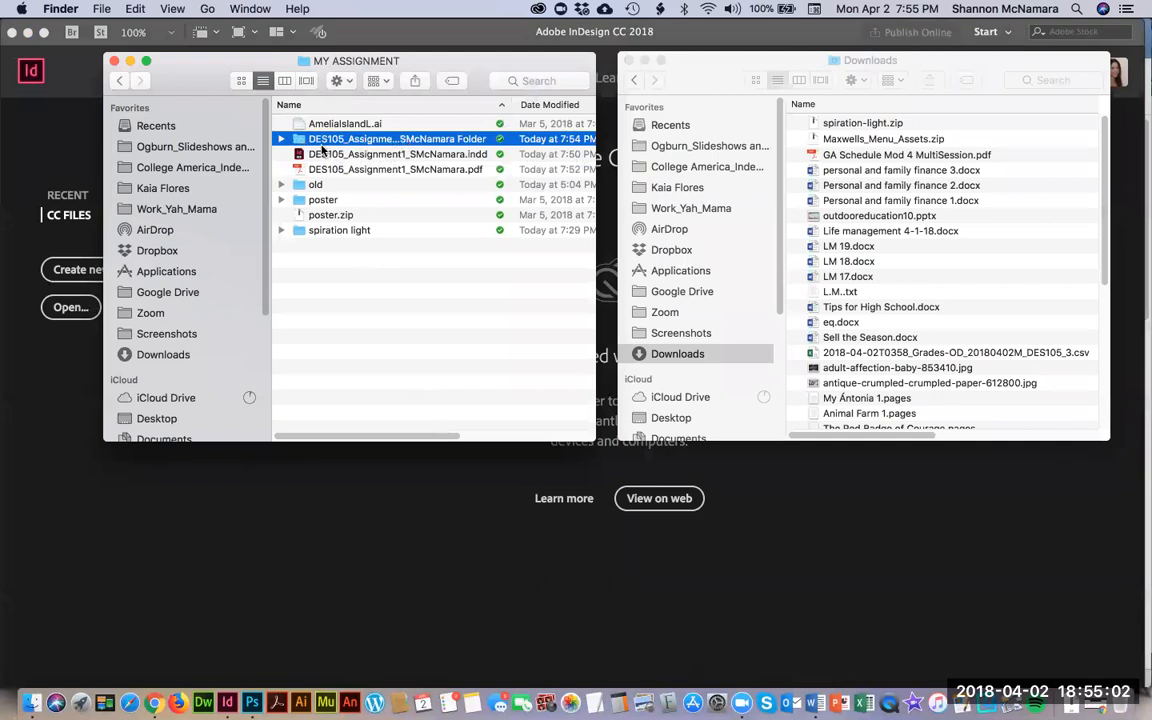
pyautogui.click(283, 139)
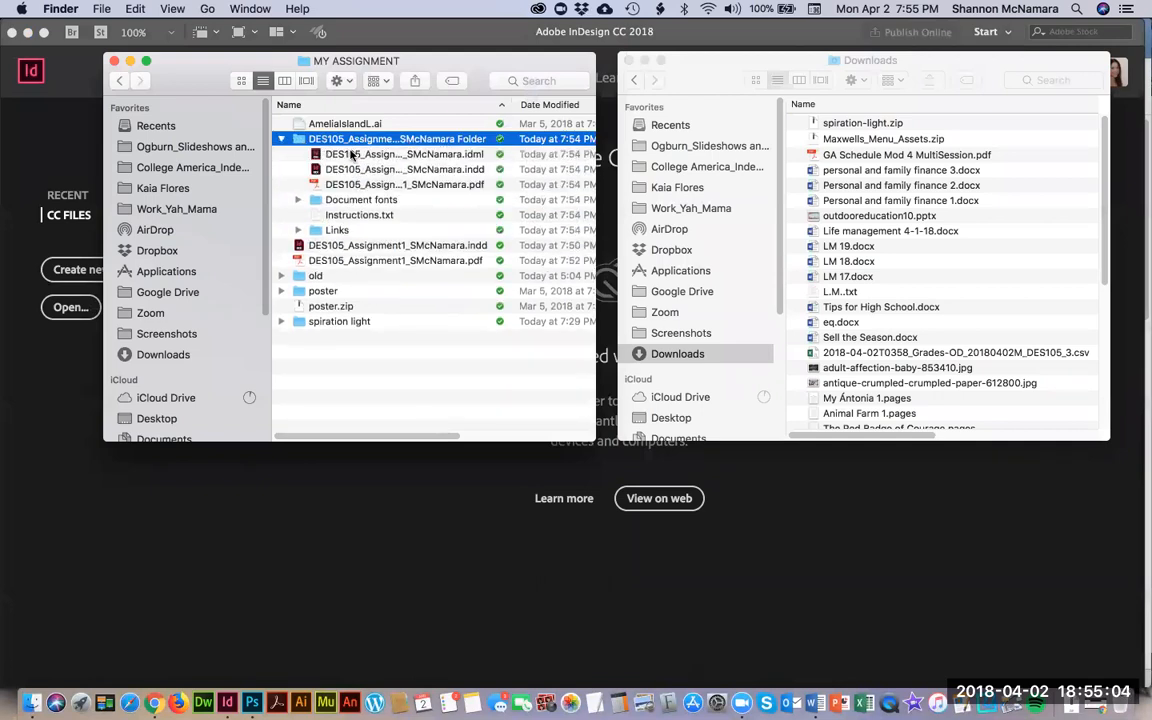
# Step: Preview the packaged IDML, INDD and PDF files one after another
pyautogui.click(402, 154)
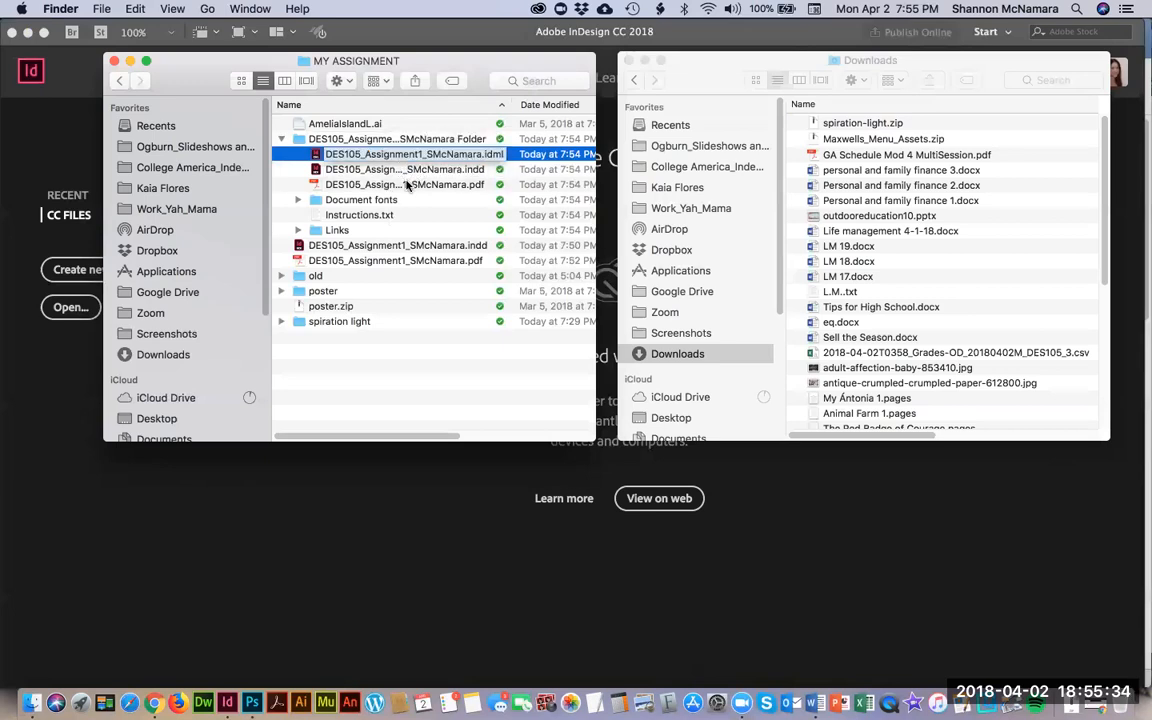
pyautogui.press('space')
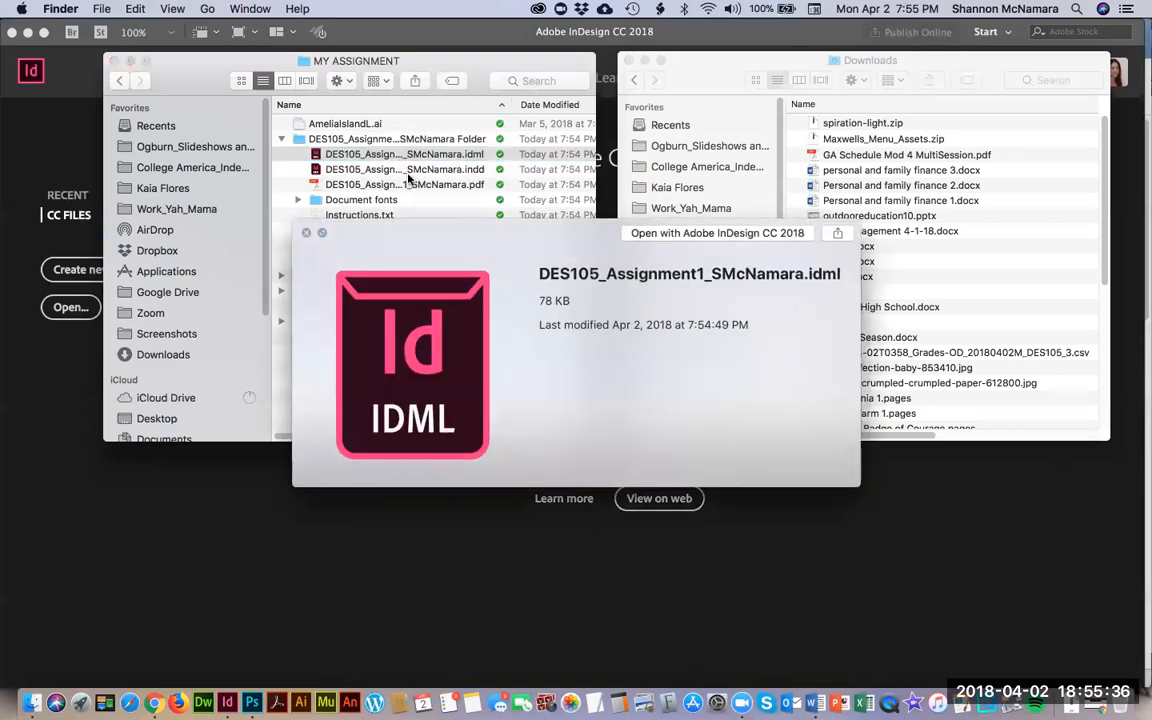
pyautogui.press('space')
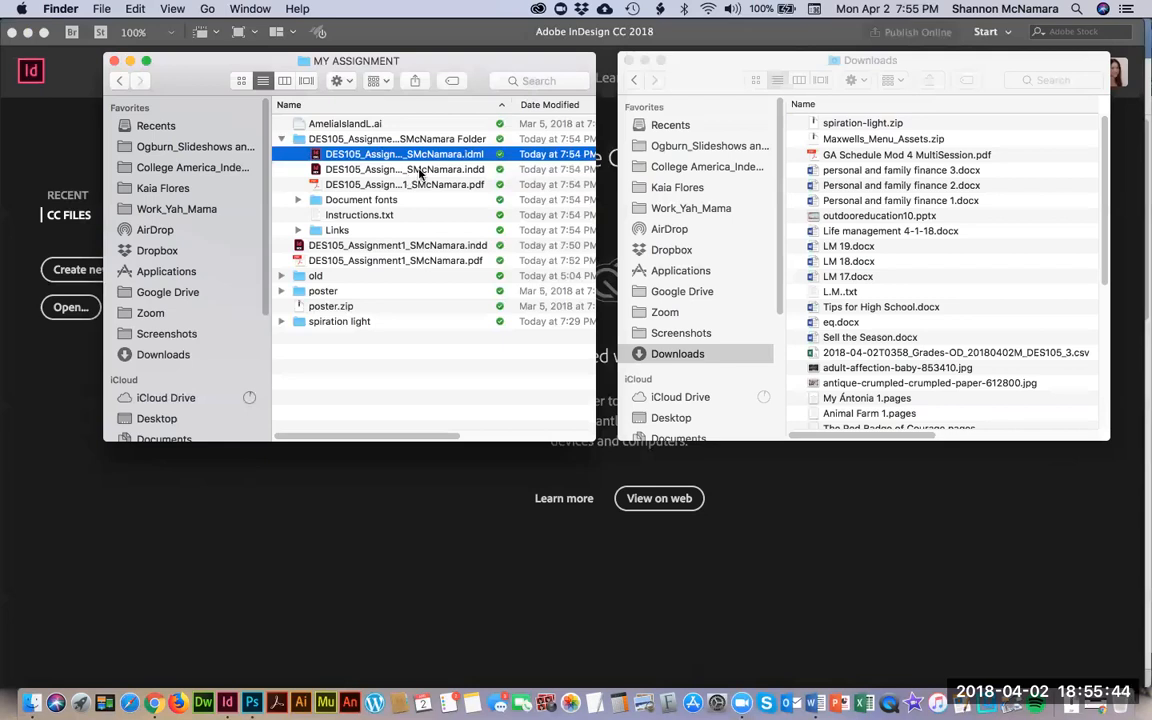
pyautogui.click(418, 170)
pyautogui.press('space')
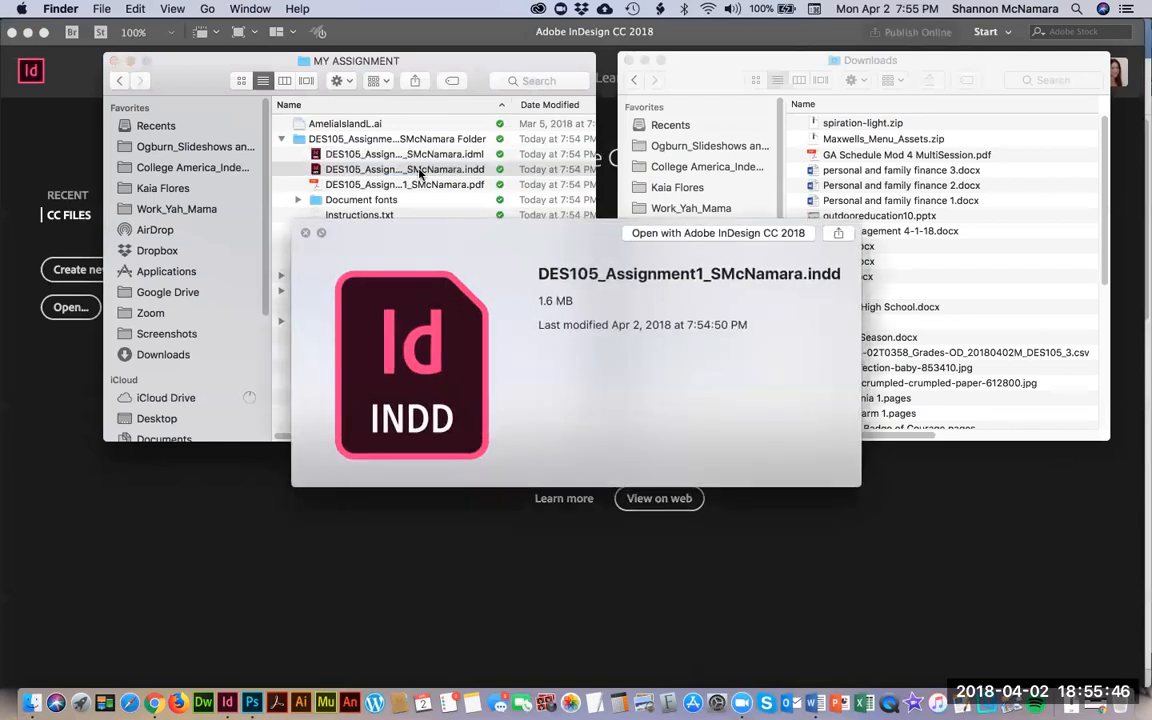
pyautogui.press('space')
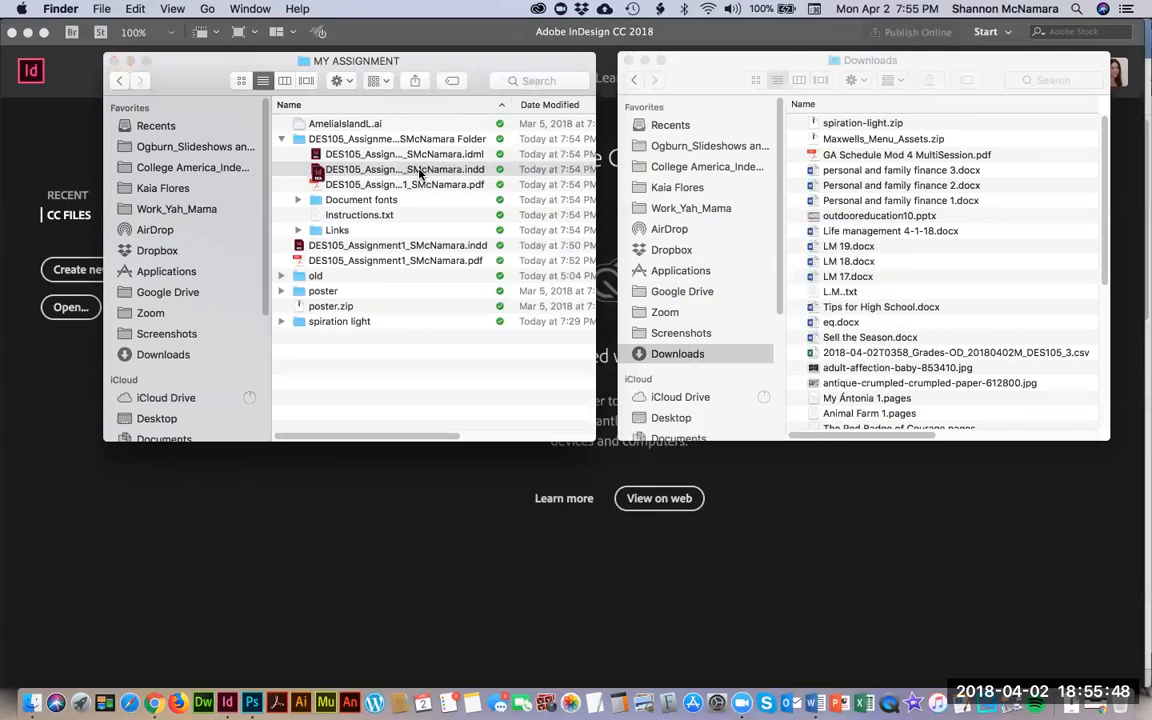
pyautogui.press('Down')
pyautogui.press('space')
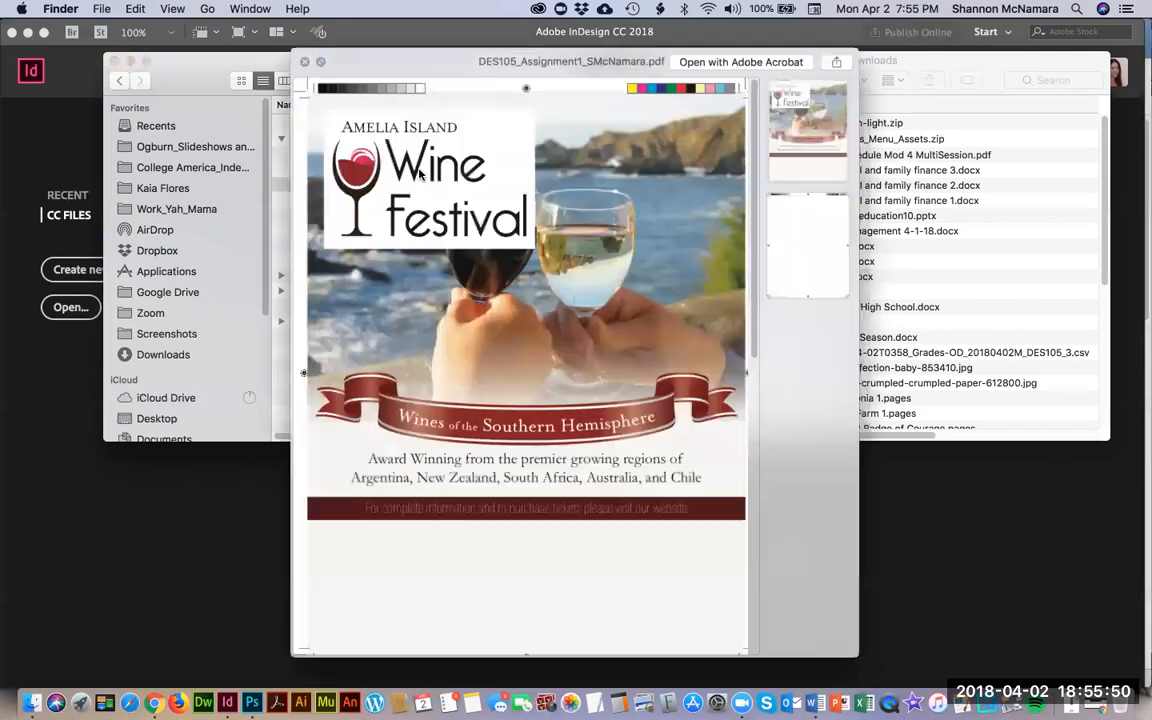
pyautogui.press('space')
# Step: Check the contents of the package's Document fonts and Links folders, collapsing each one again
pyautogui.press('Down')
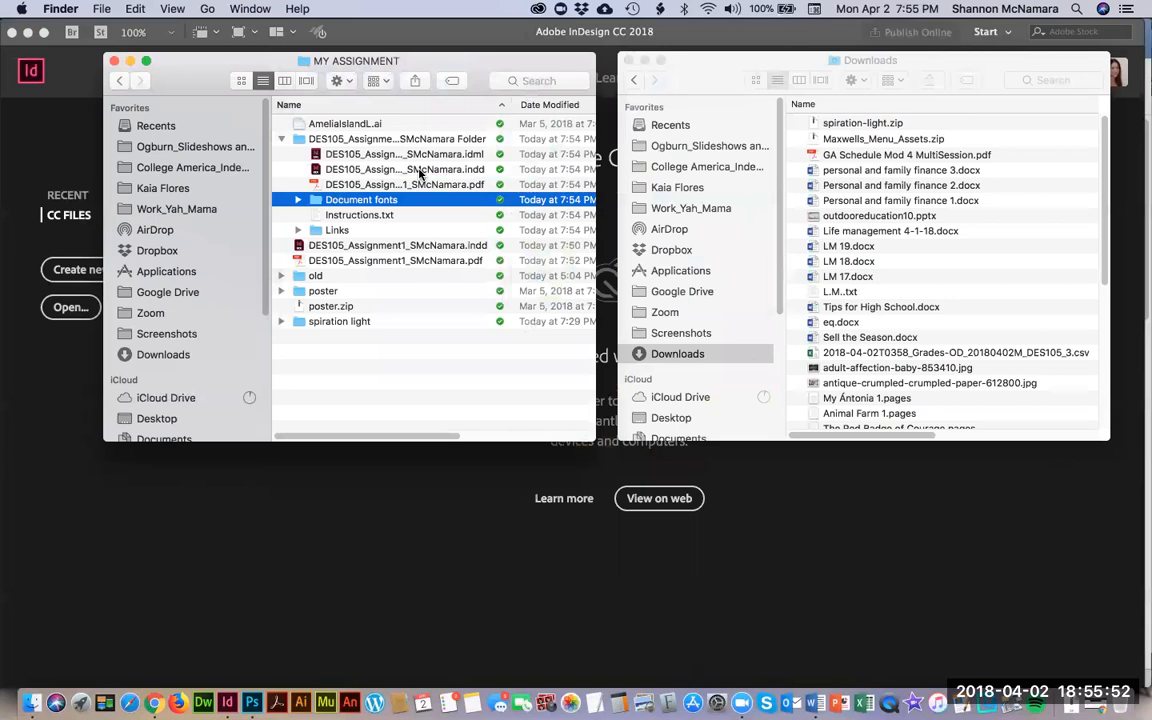
pyautogui.press('Right')
pyautogui.press('Left')
pyautogui.press('Down')
pyautogui.press('Down')
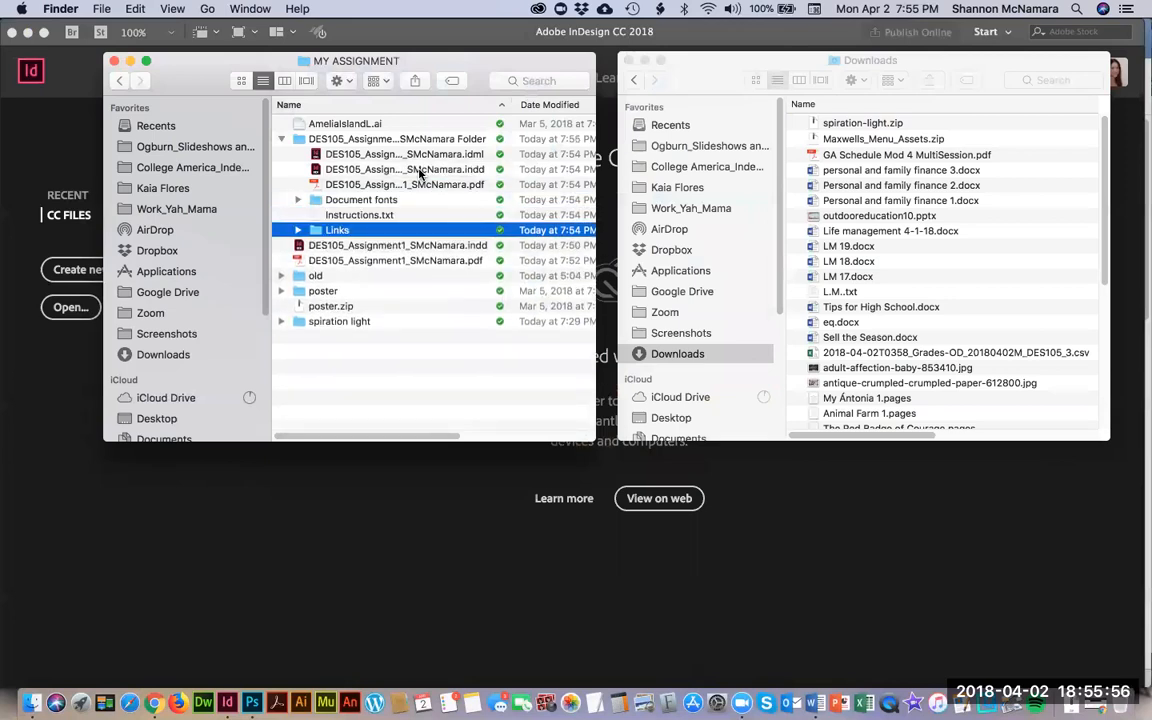
pyautogui.press('Right')
pyautogui.press('Down')
pyautogui.press('Up')
pyautogui.press('Left')
# Step: Preview the packaged PDF in the package folder, and show its full file name without renaming it
pyautogui.click(420, 174)
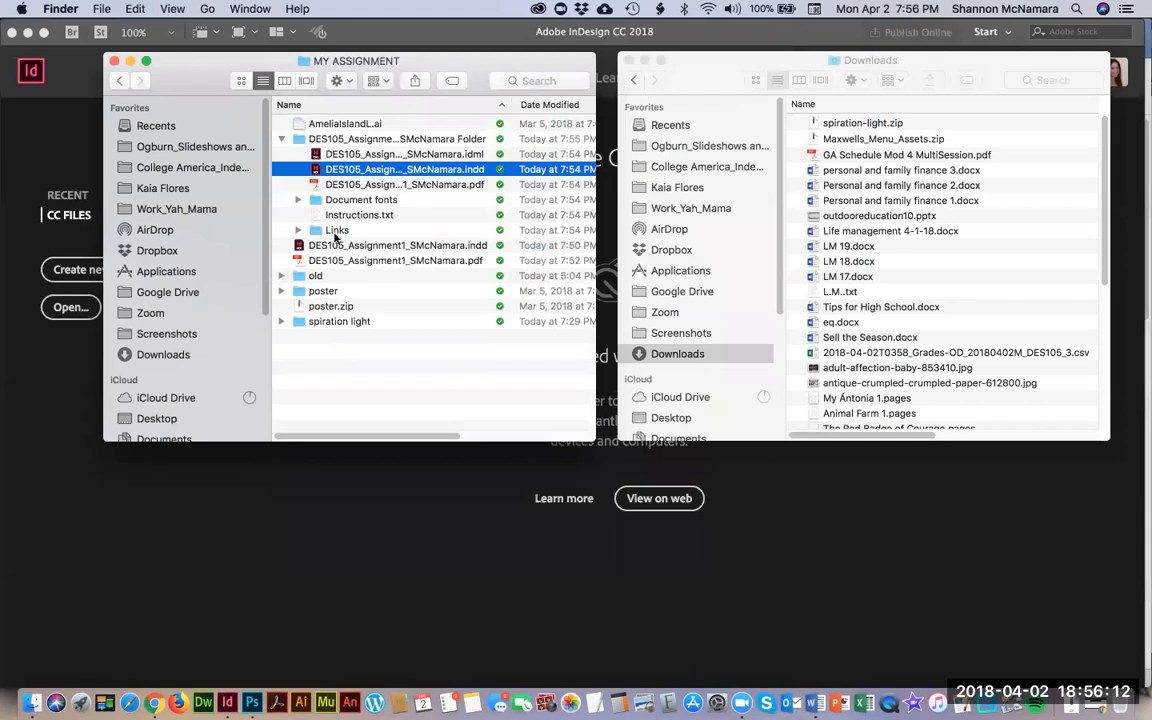
pyautogui.click(407, 188)
pyautogui.press('space')
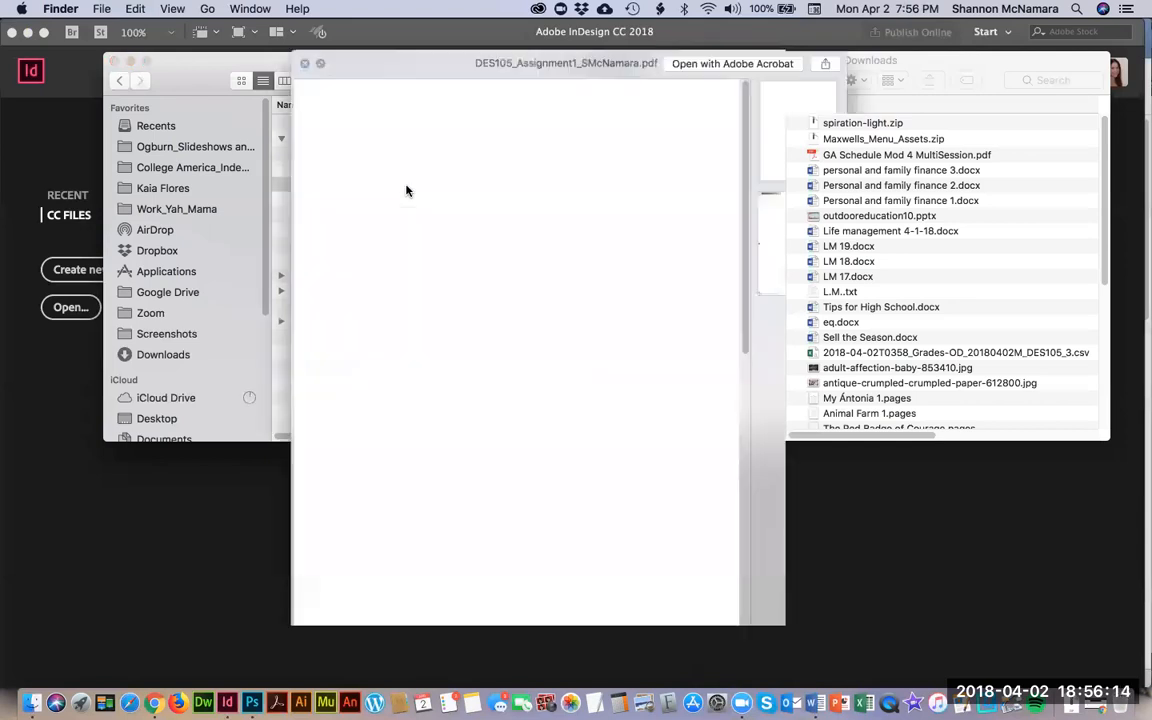
pyautogui.press('space')
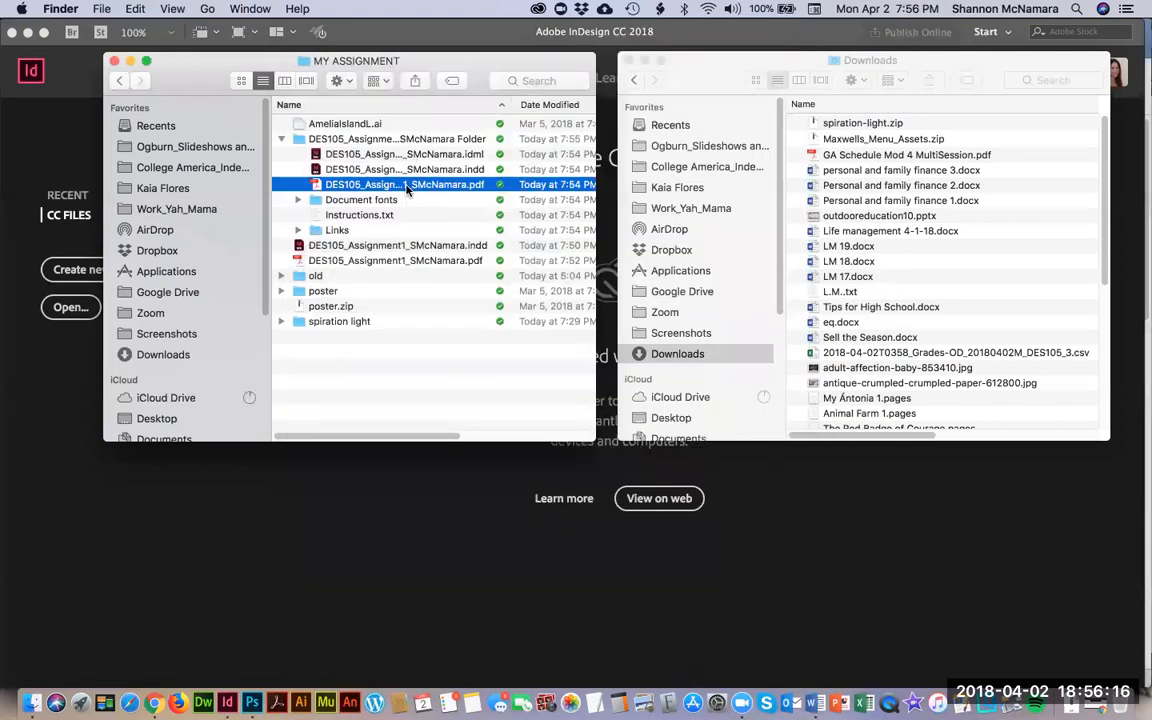
pyautogui.press('Return')
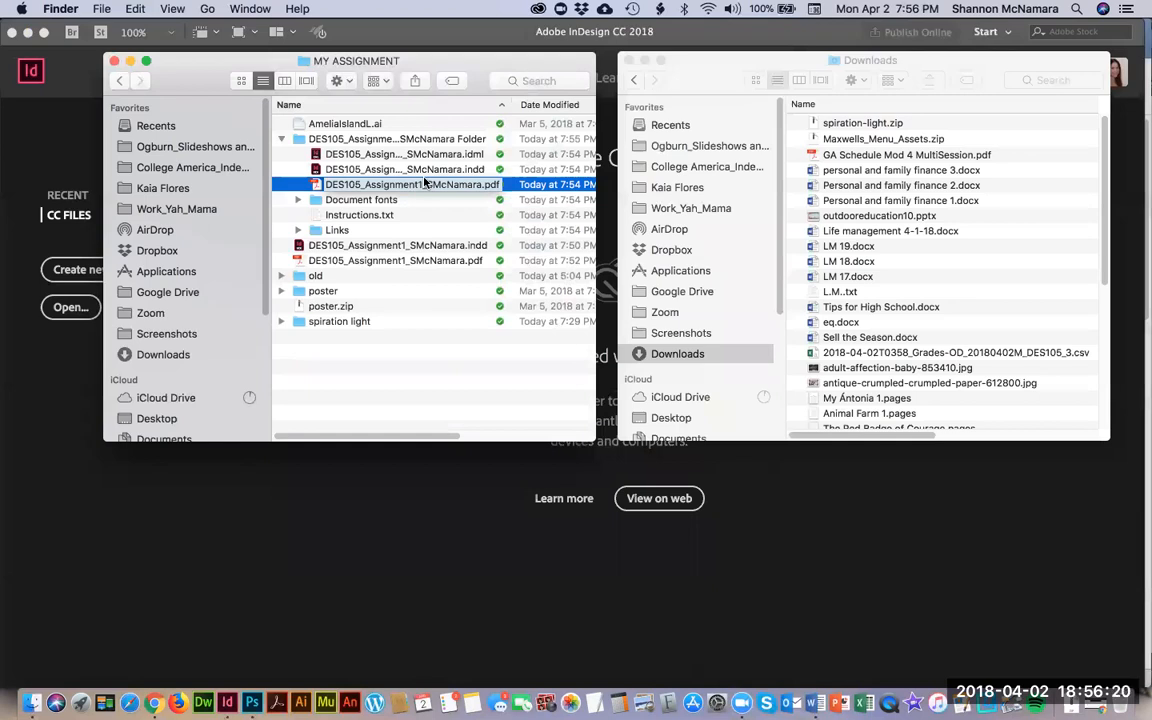
pyautogui.press('Return')
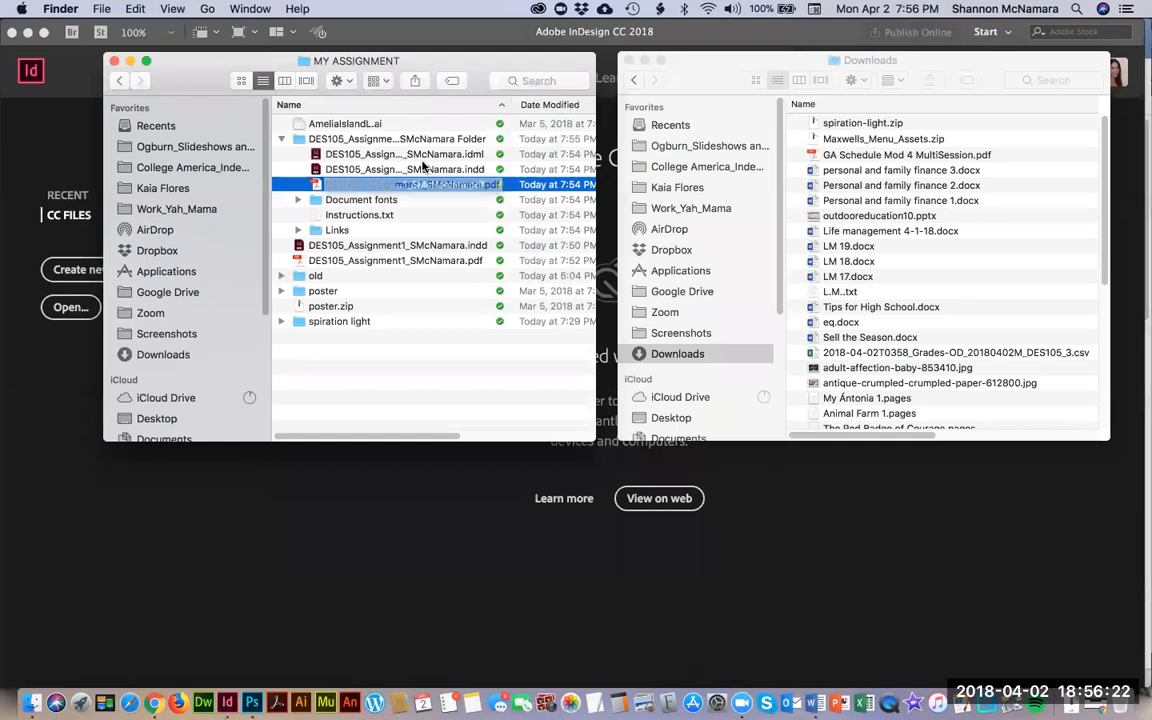
# Step: Preview the packaged IDML file and check its full file name, leaving the name as it is
pyautogui.click(427, 156)
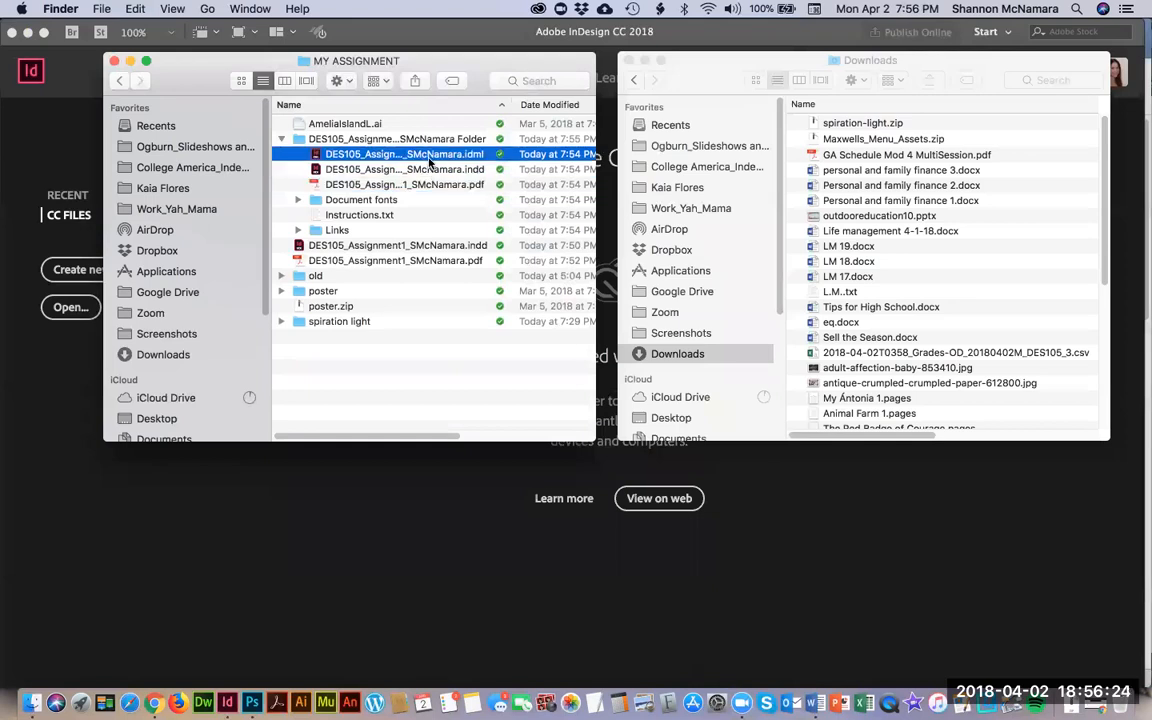
pyautogui.press('space')
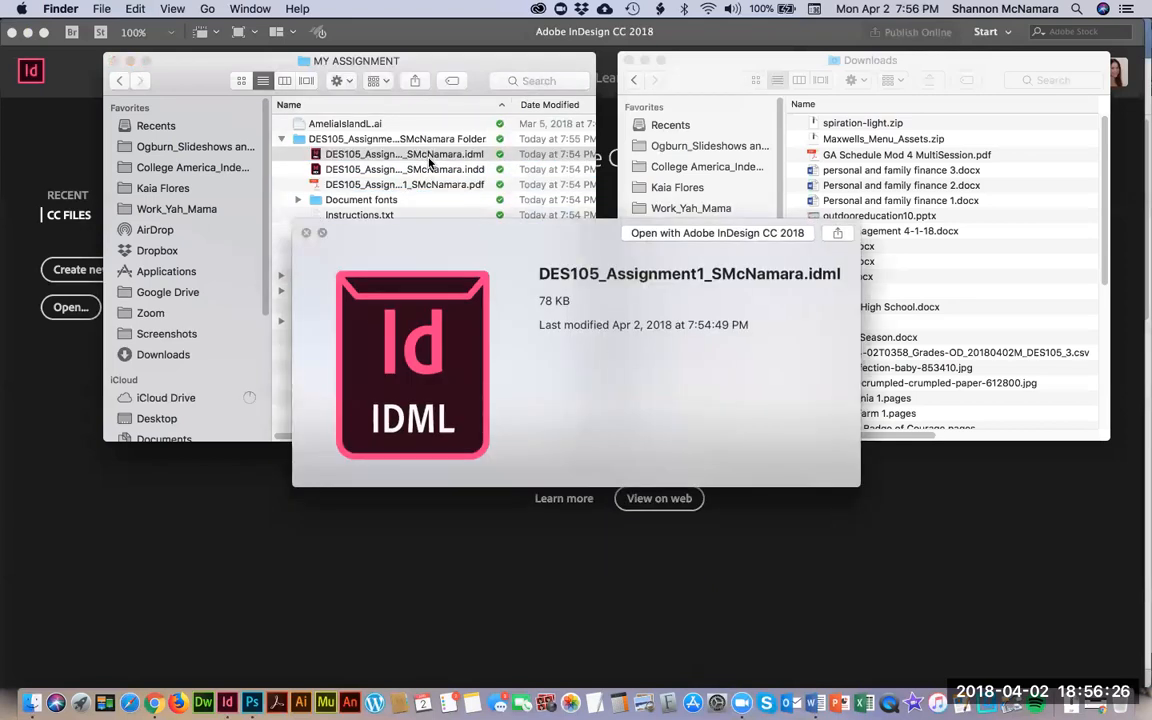
pyautogui.press('space')
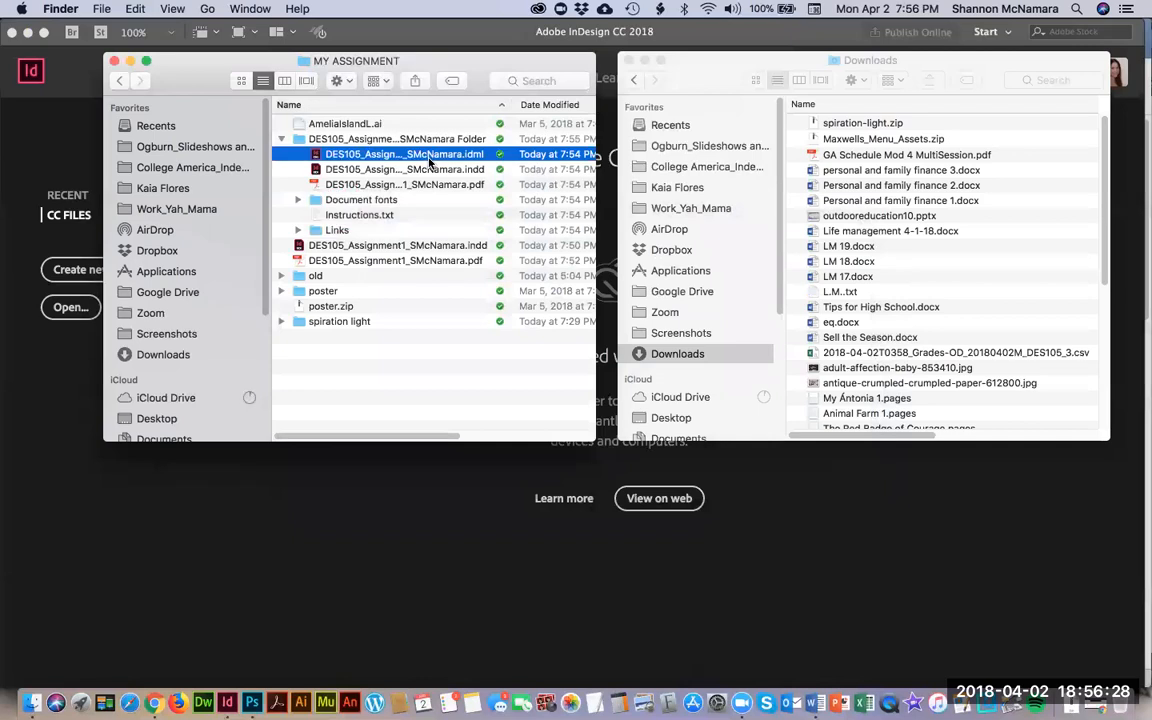
pyautogui.click(430, 156)
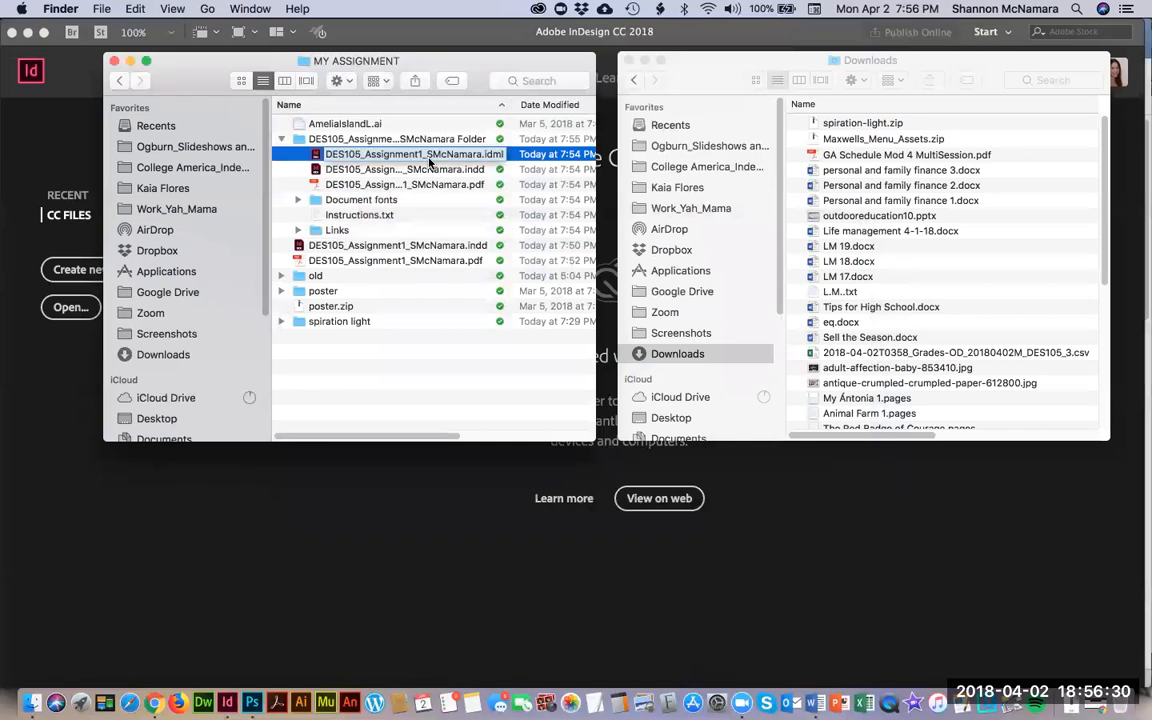
pyautogui.press('Return')
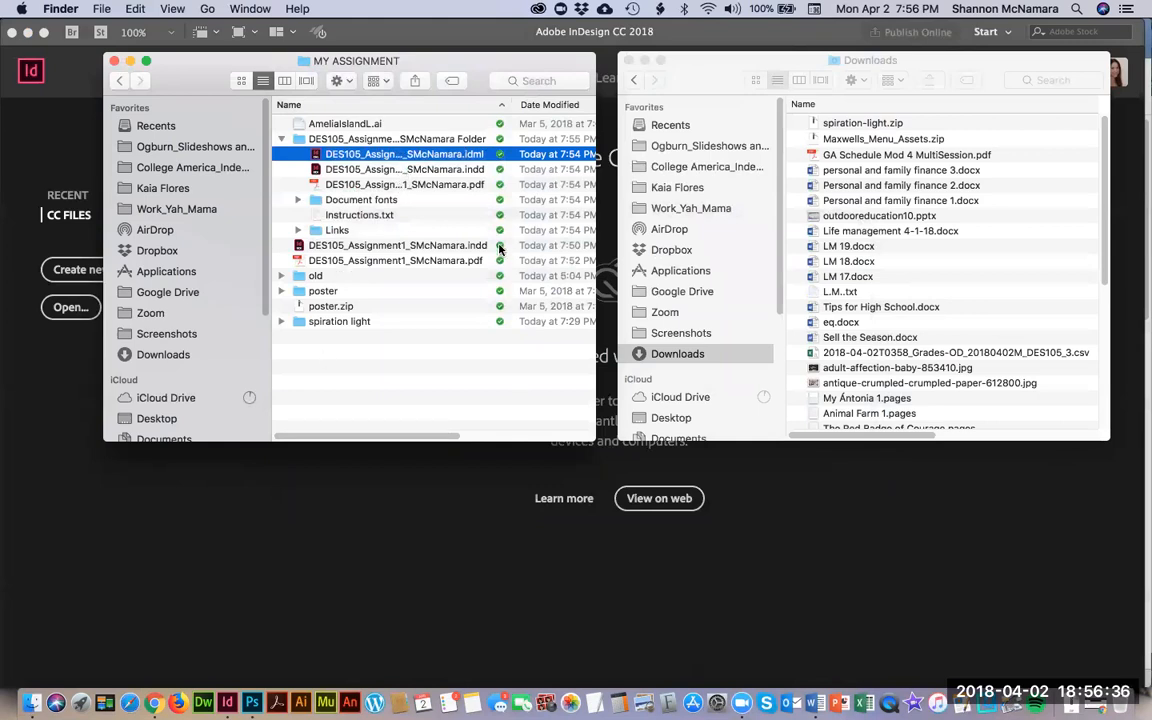
pyautogui.click(425, 152)
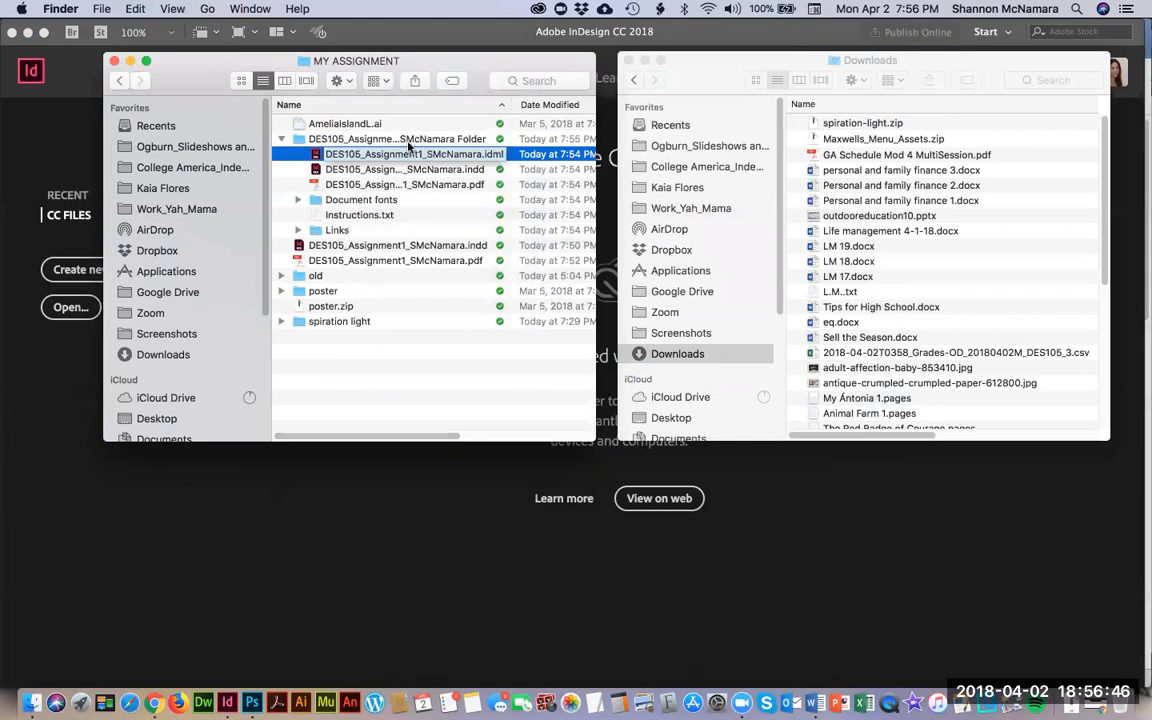
# Step: Collapse the DES105 Assignment 1 package folder and compress it into a zip archive
pyautogui.click(272, 141)
pyautogui.click(281, 139)
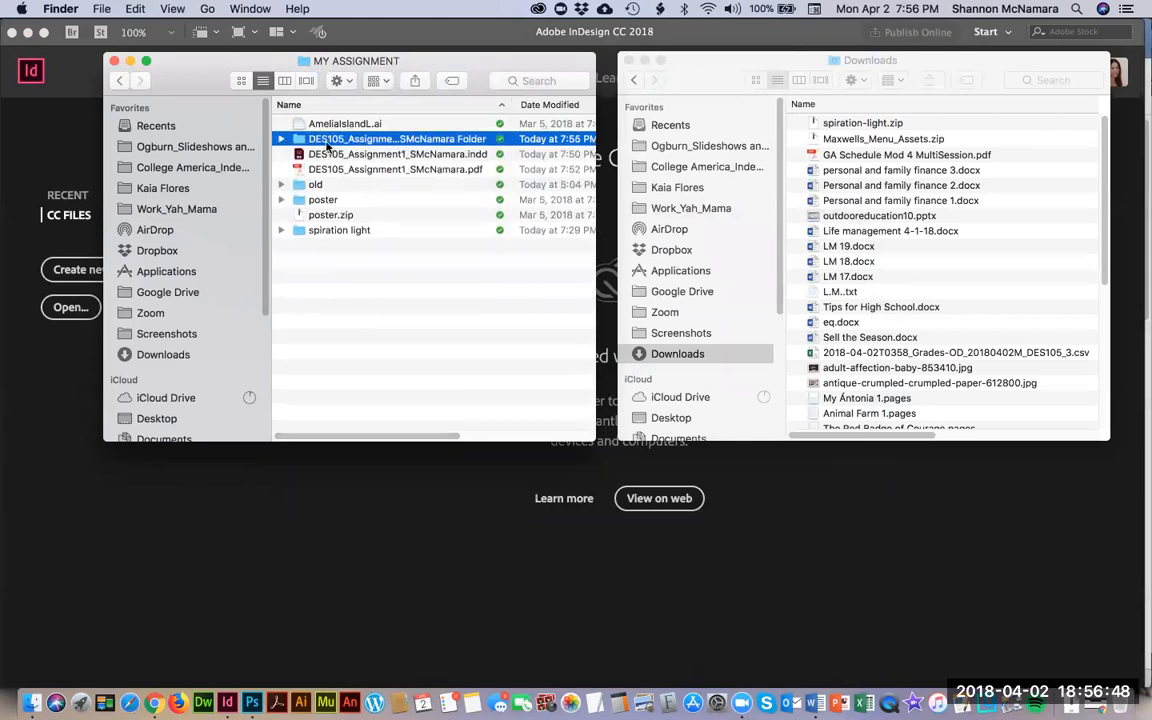
pyautogui.click(417, 145)
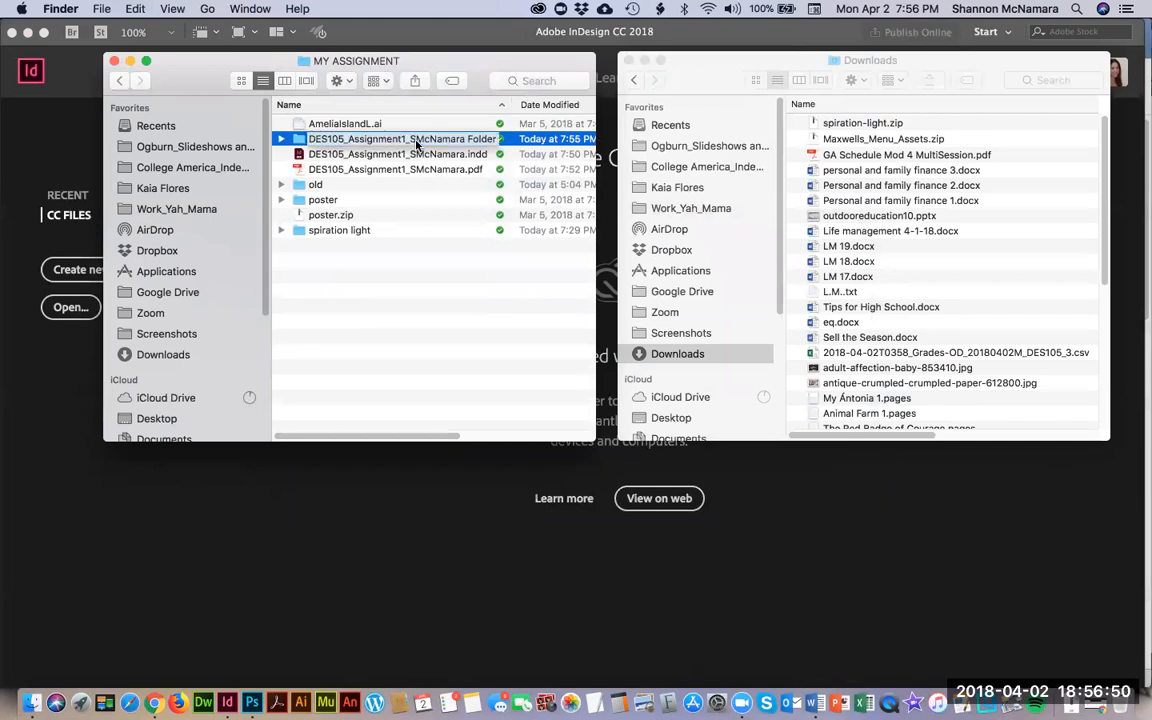
pyautogui.rightClick(417, 145)
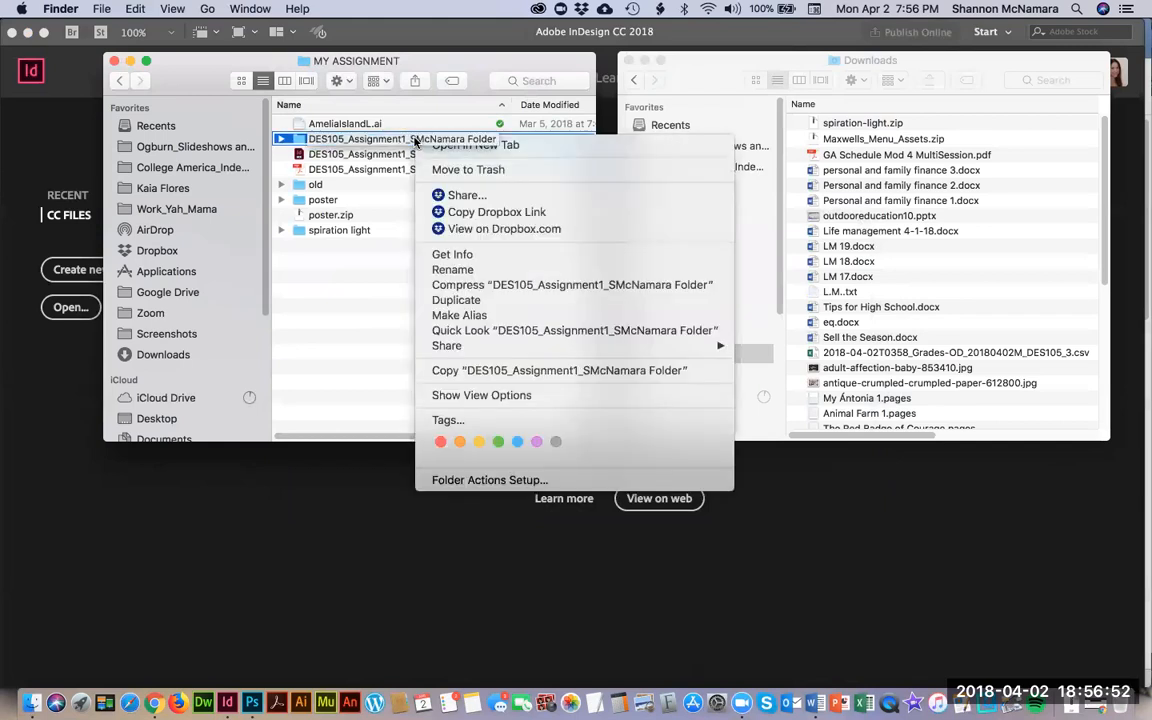
pyautogui.click(475, 286)
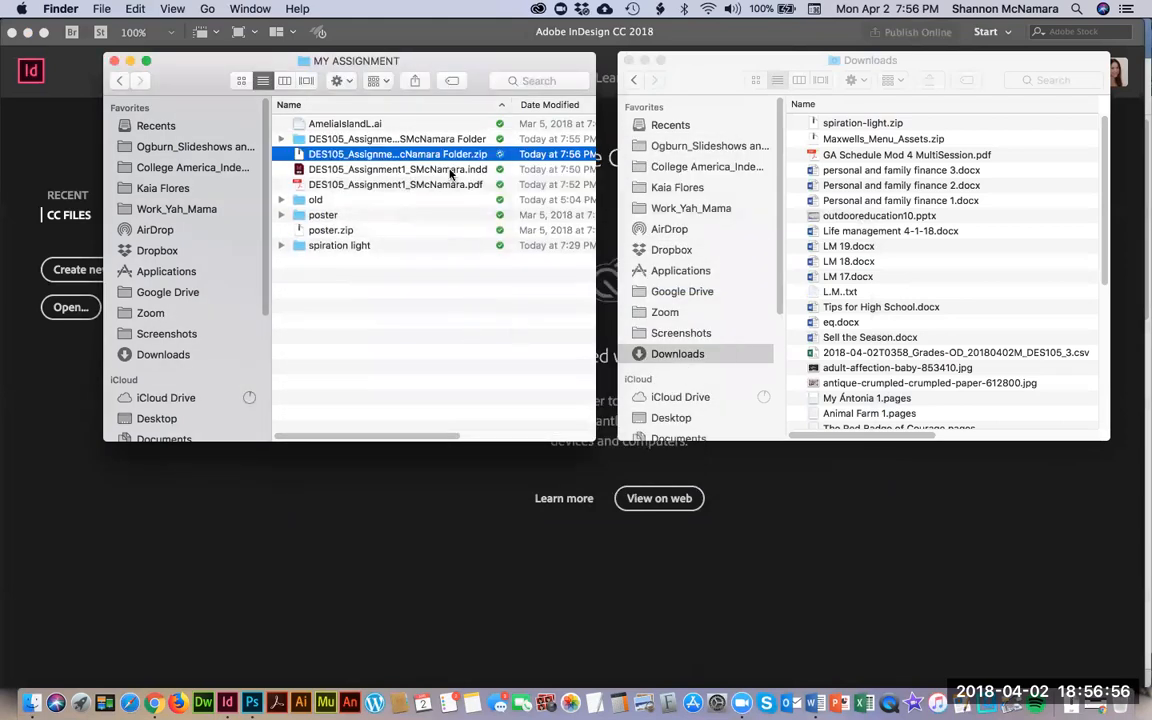
# Step: Check the new zip archive's full name and move the archive to the trash
pyautogui.click(443, 153)
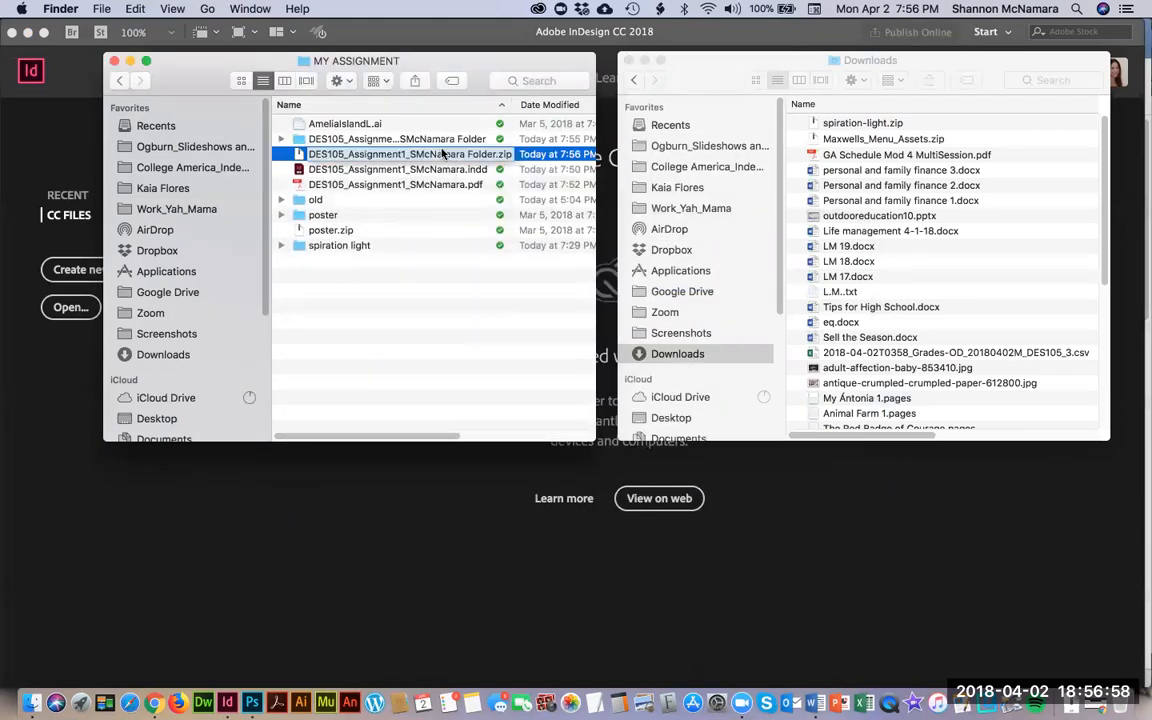
pyautogui.click(482, 62)
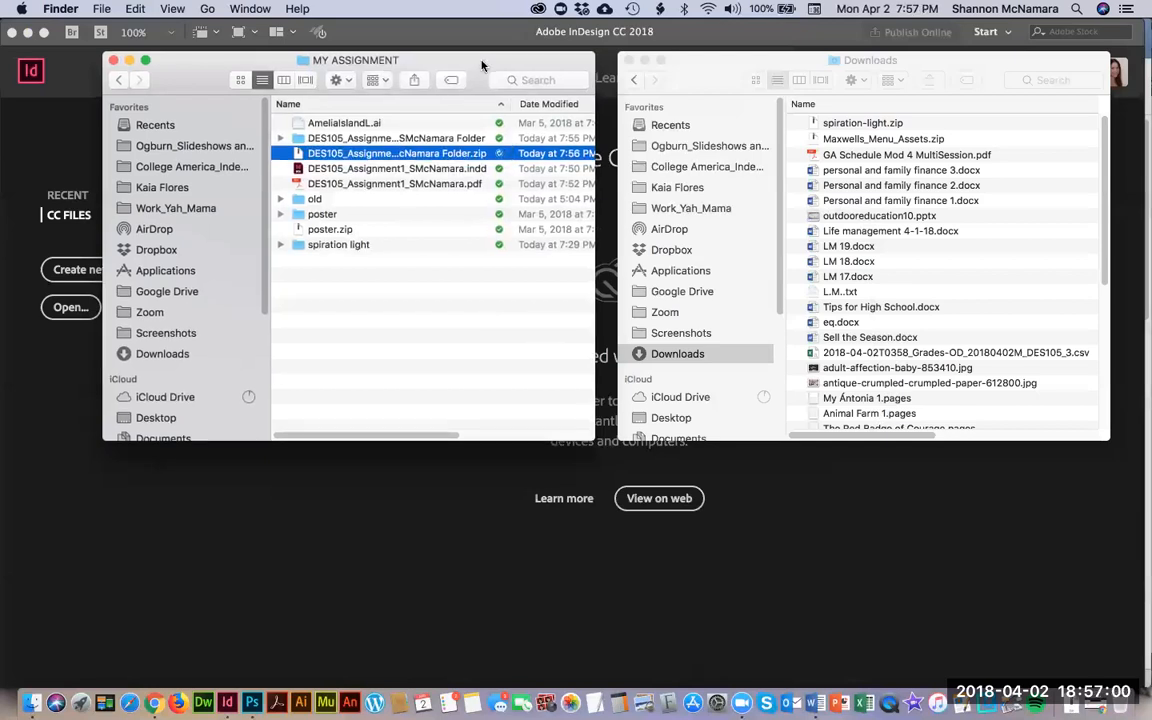
pyautogui.press('super+BackSpace')
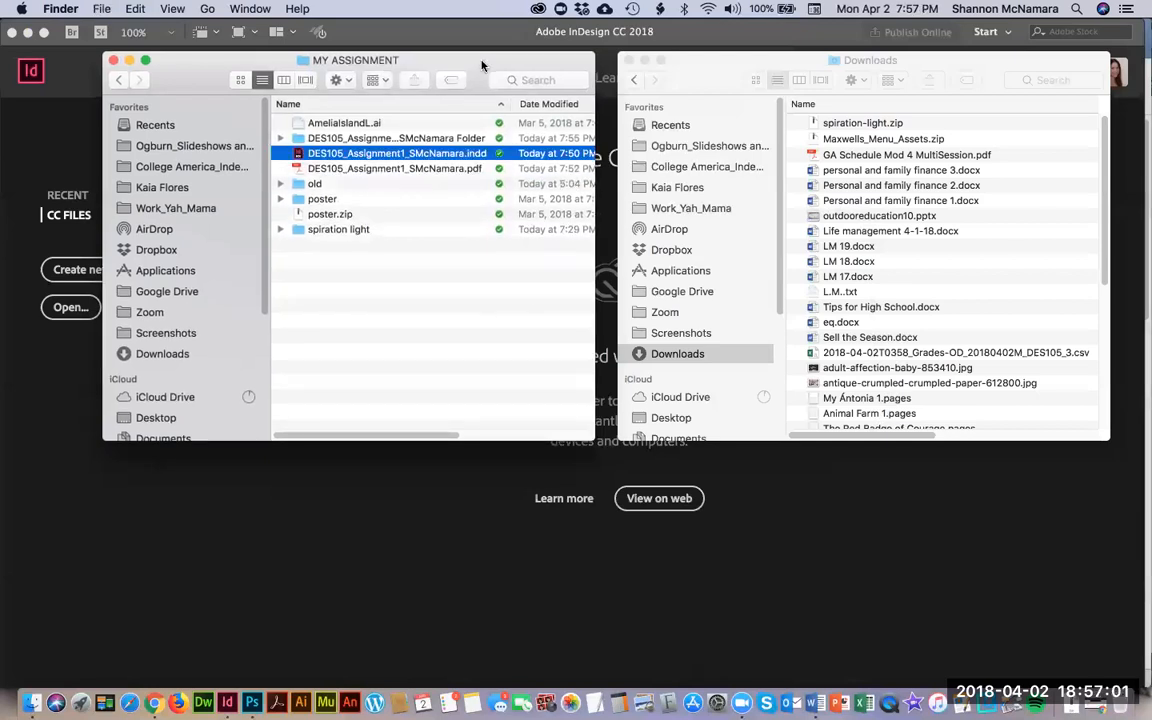
# Step: Compress the DES105 Assignment 1 package folder into a zip archive again
pyautogui.click(387, 140)
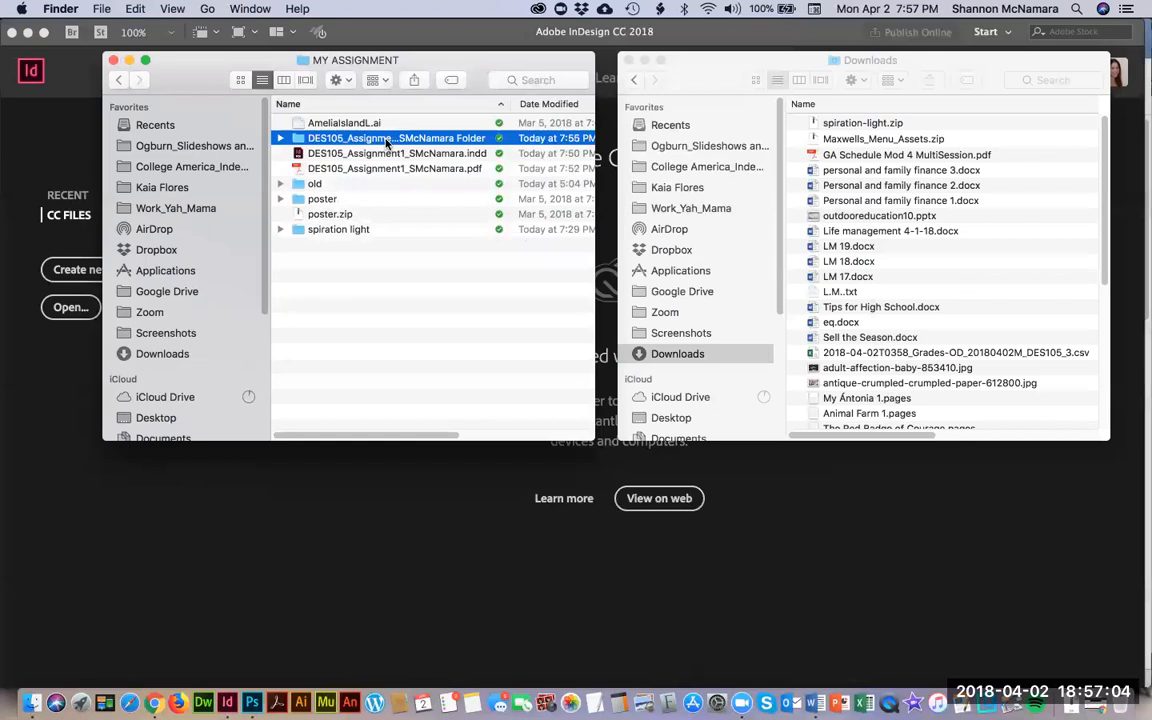
pyautogui.rightClick(388, 141)
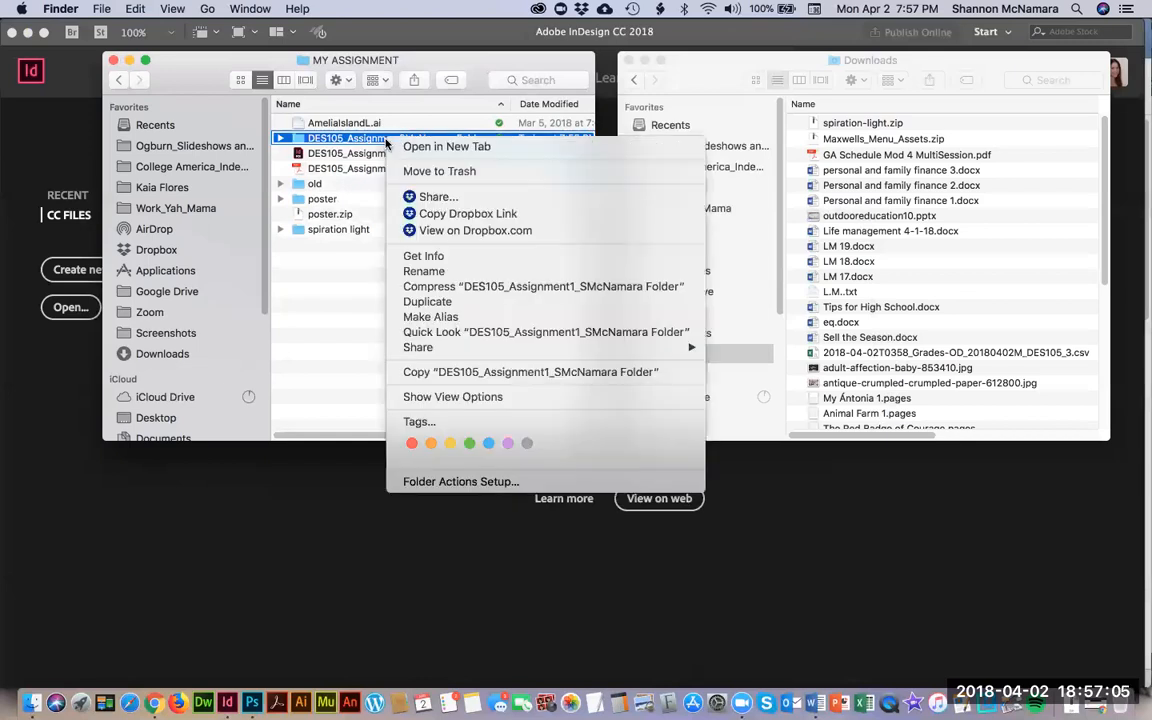
pyautogui.click(433, 287)
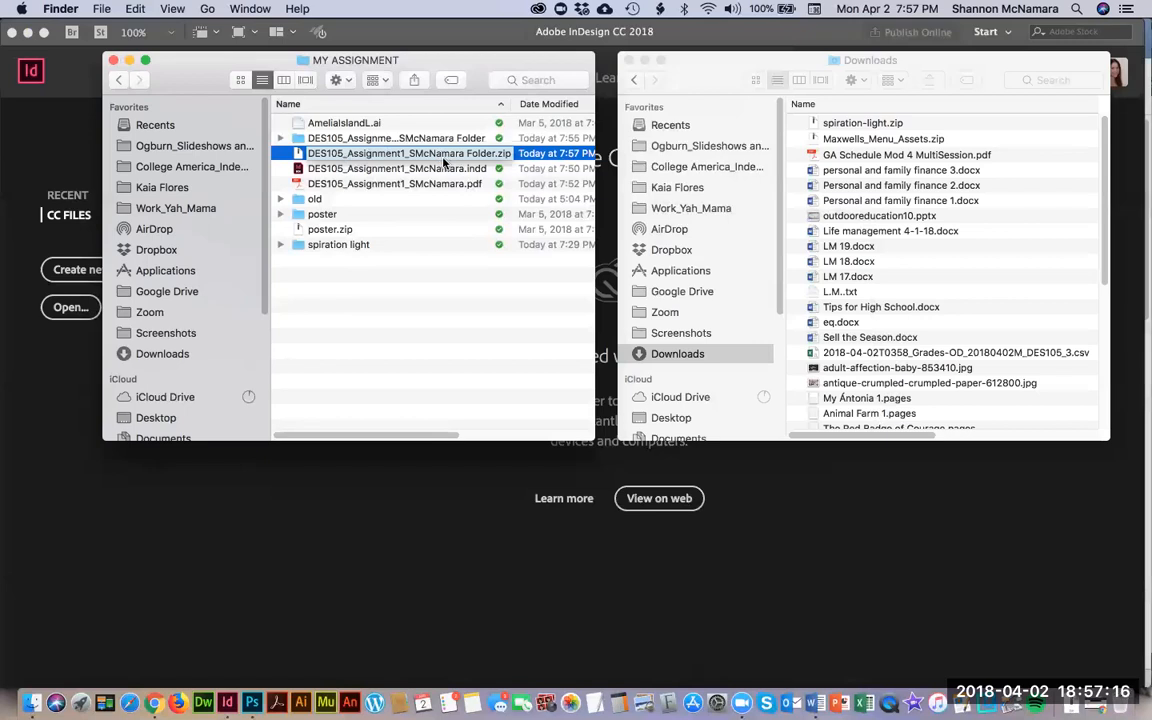
# Step: Switch to Chrome and review the criteria and points of the DES105 Assignment 1 Rubric on the Week 1 Assignment page
pyautogui.click(154, 703)
pyautogui.scroll(-15, 678, 345)
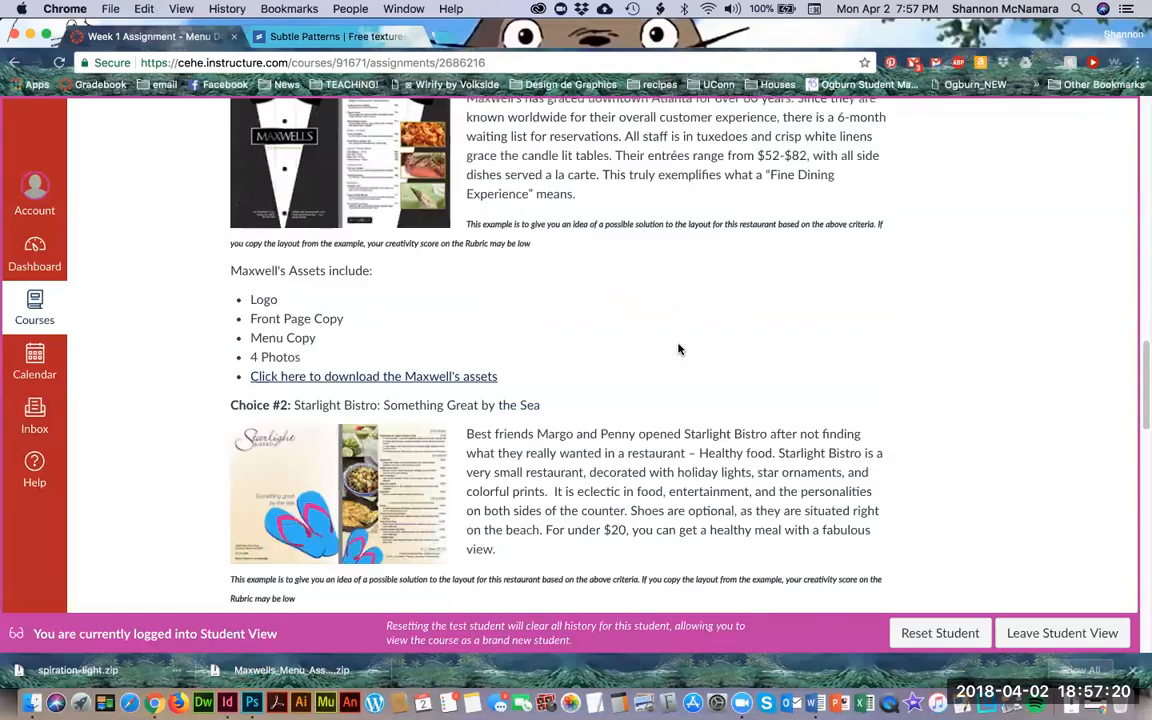
pyautogui.scroll(-5, 680, 348)
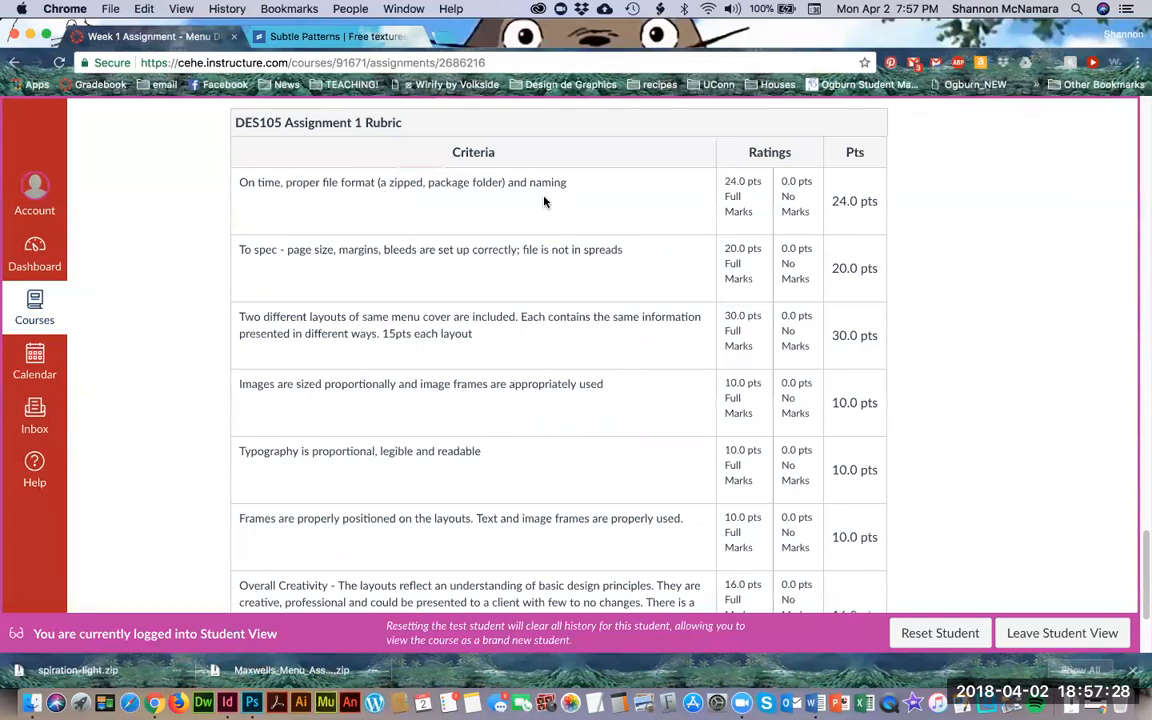
pyautogui.scroll(-1, 282, 264)
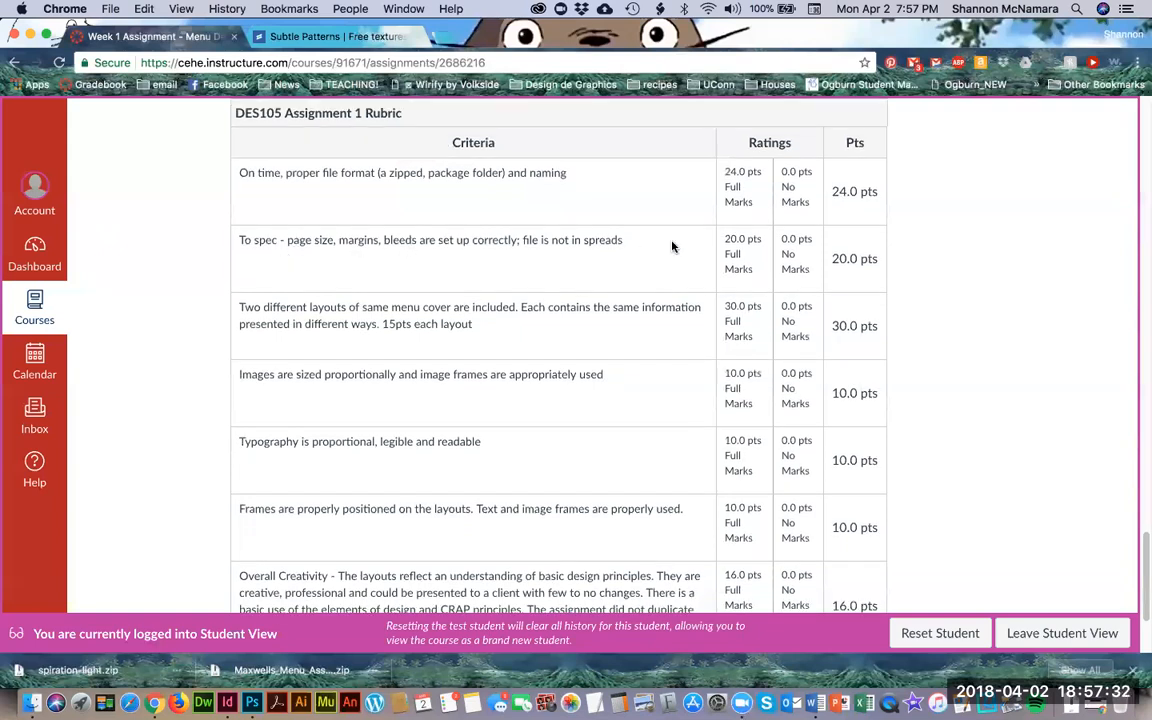
pyautogui.scroll(-4, 600, 248)
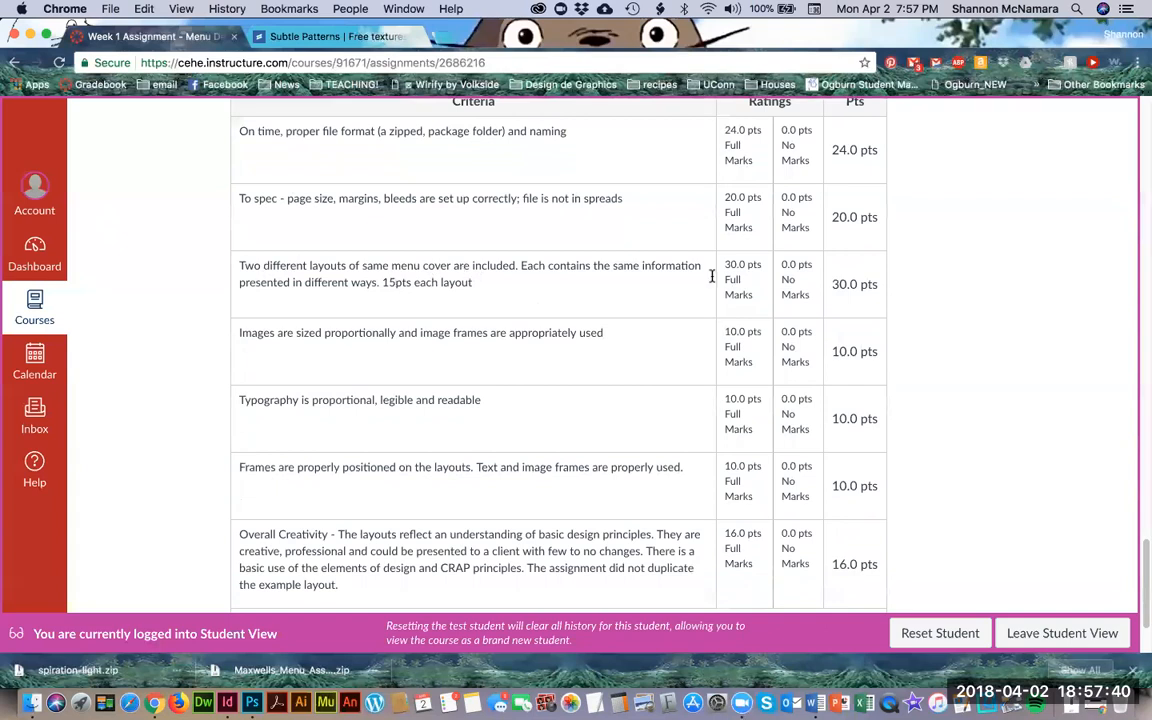
pyautogui.scroll(-1, 523, 287)
pyautogui.scroll(-1, 523, 287)
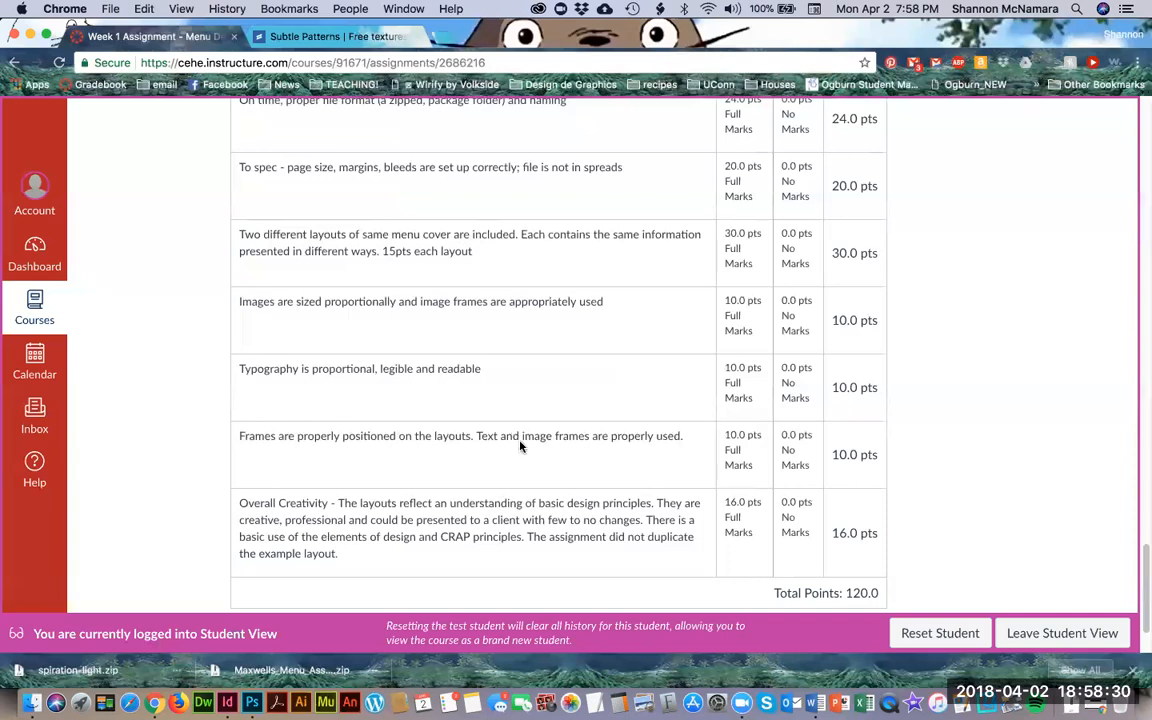
# Step: Return to the start of the Week 1 Assignment page and open its file upload submission form
pyautogui.scroll(3, 742, 410)
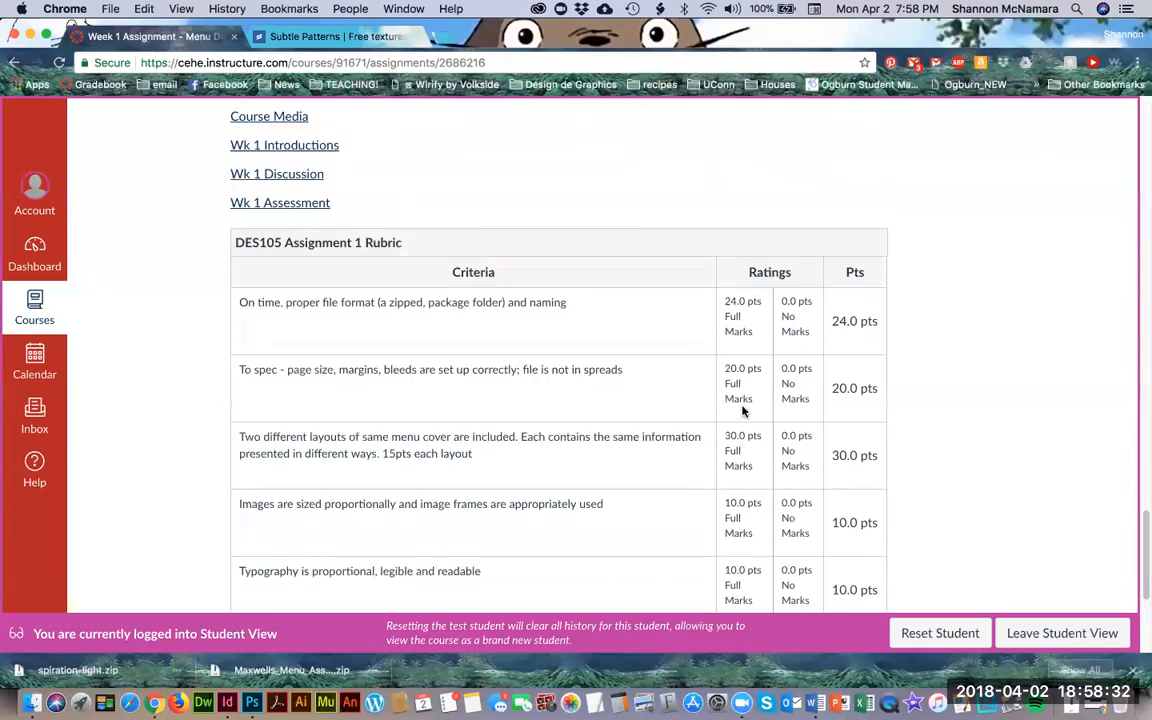
pyautogui.scroll(2, 742, 410)
pyautogui.scroll(10, 742, 410)
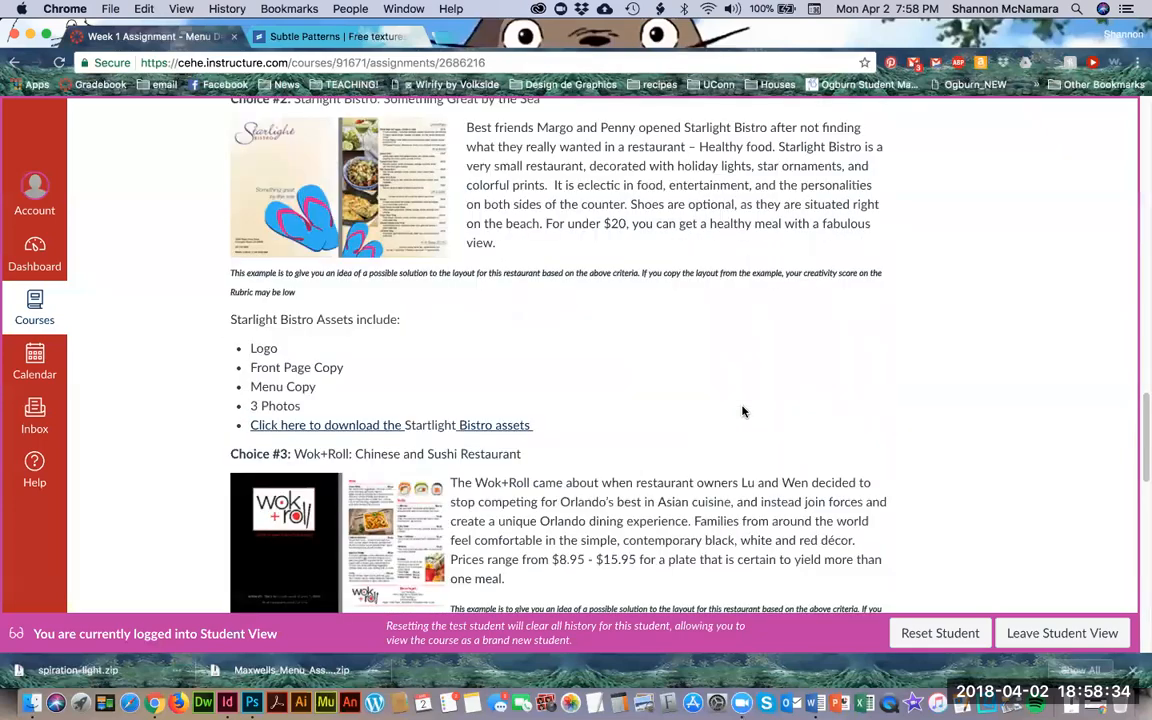
pyautogui.scroll(15, 745, 402)
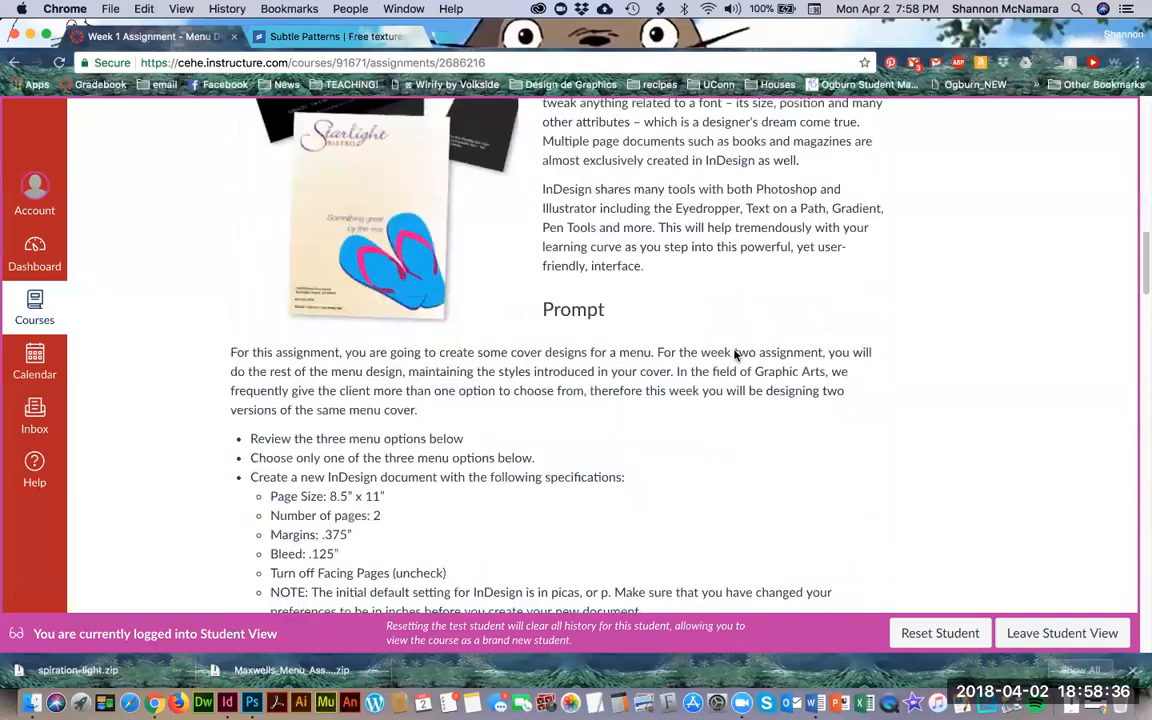
pyautogui.click(833, 183)
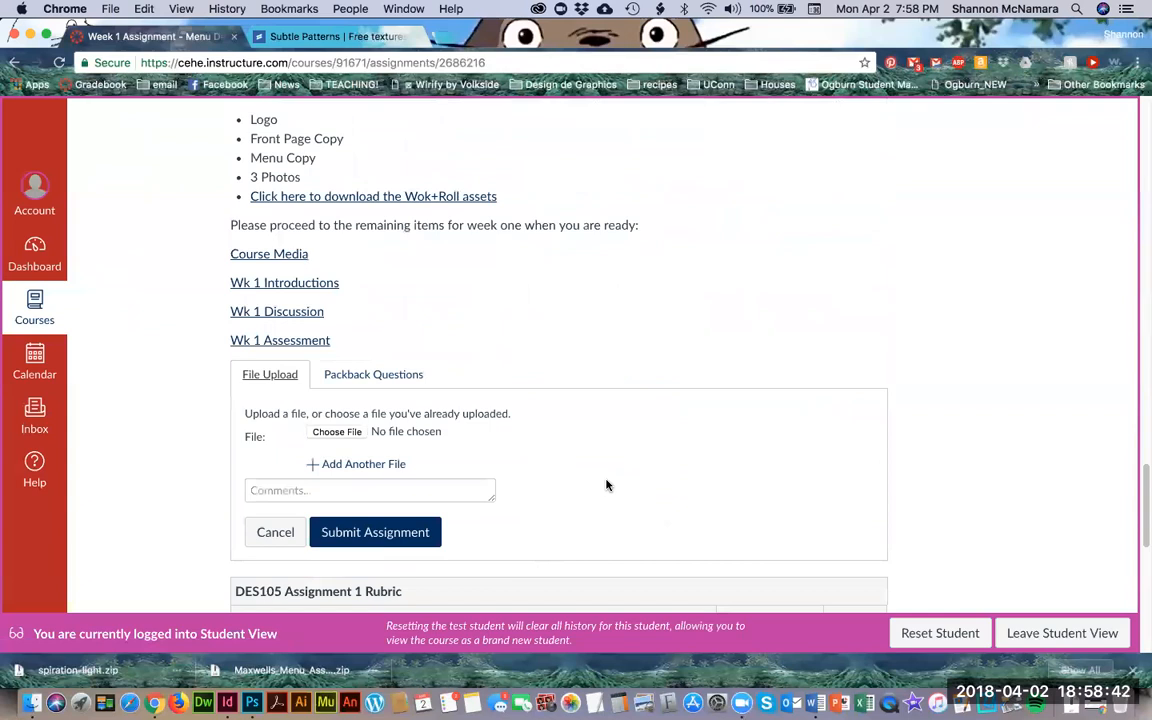
# Step: Attach the zipped DES105 Assignment 1 package folder to the submission from Mod 4, DES105, Week 1, assignment_instructor, MY ASSIGNMENT
pyautogui.click(340, 432)
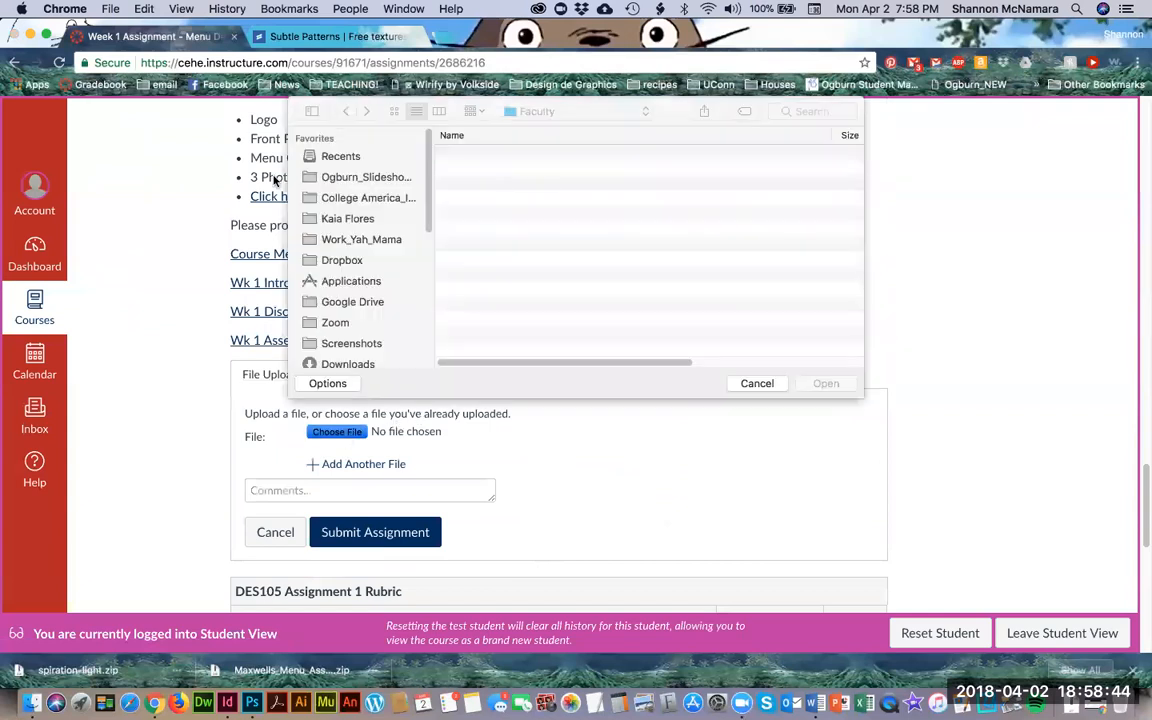
pyautogui.click(530, 111)
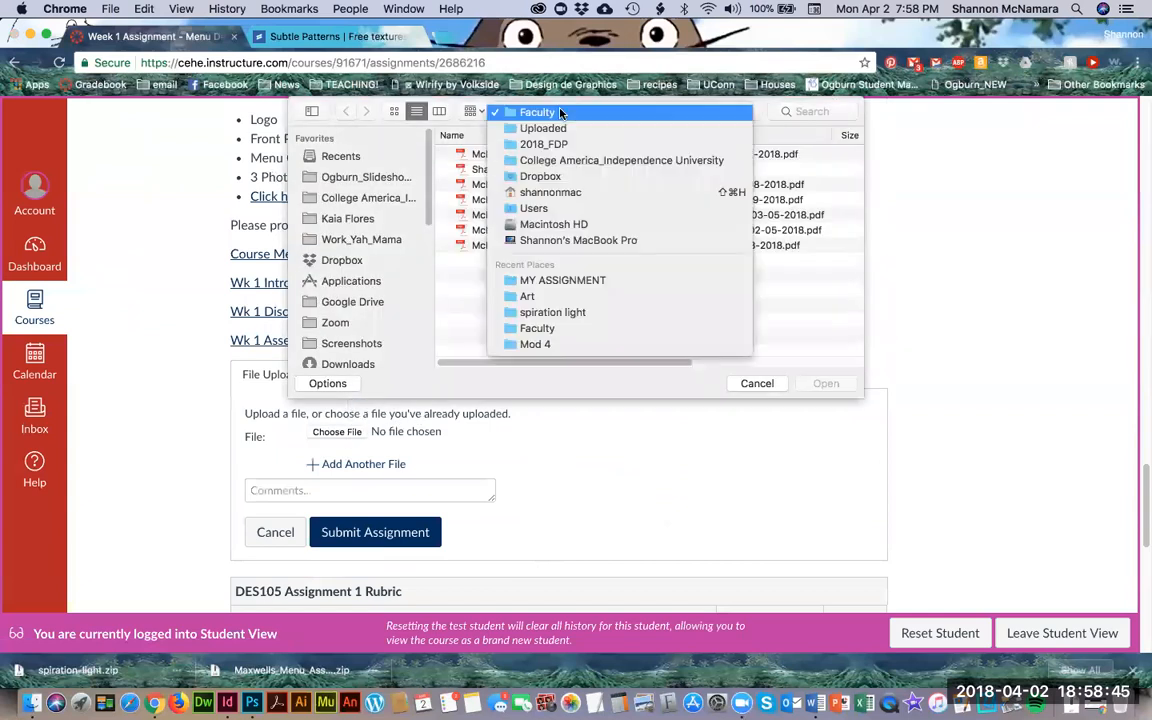
pyautogui.click(569, 164)
pyautogui.click(487, 154)
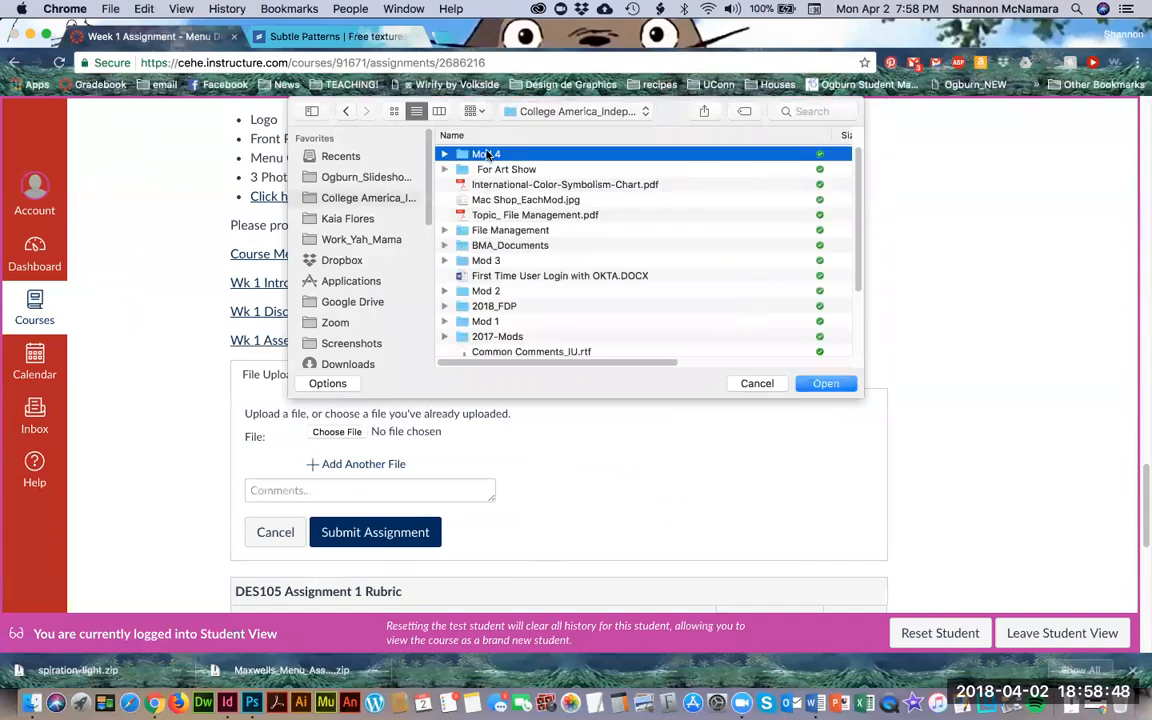
pyautogui.doubleClick(487, 154)
pyautogui.doubleClick(488, 214)
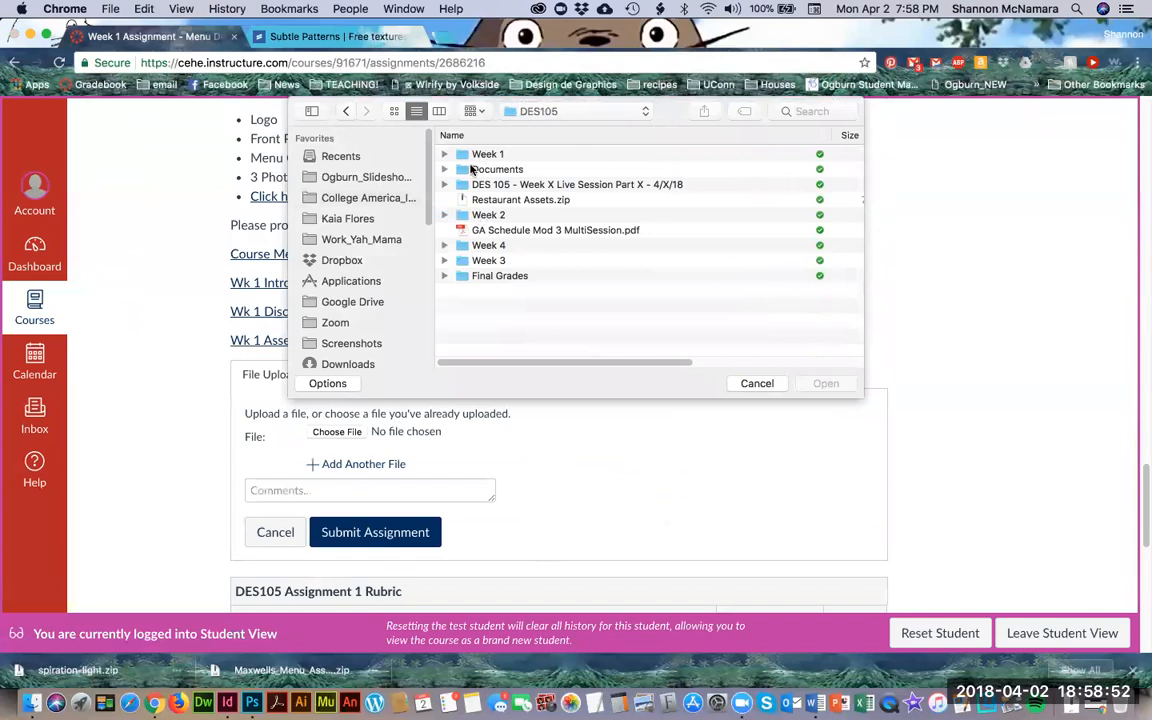
pyautogui.doubleClick(489, 155)
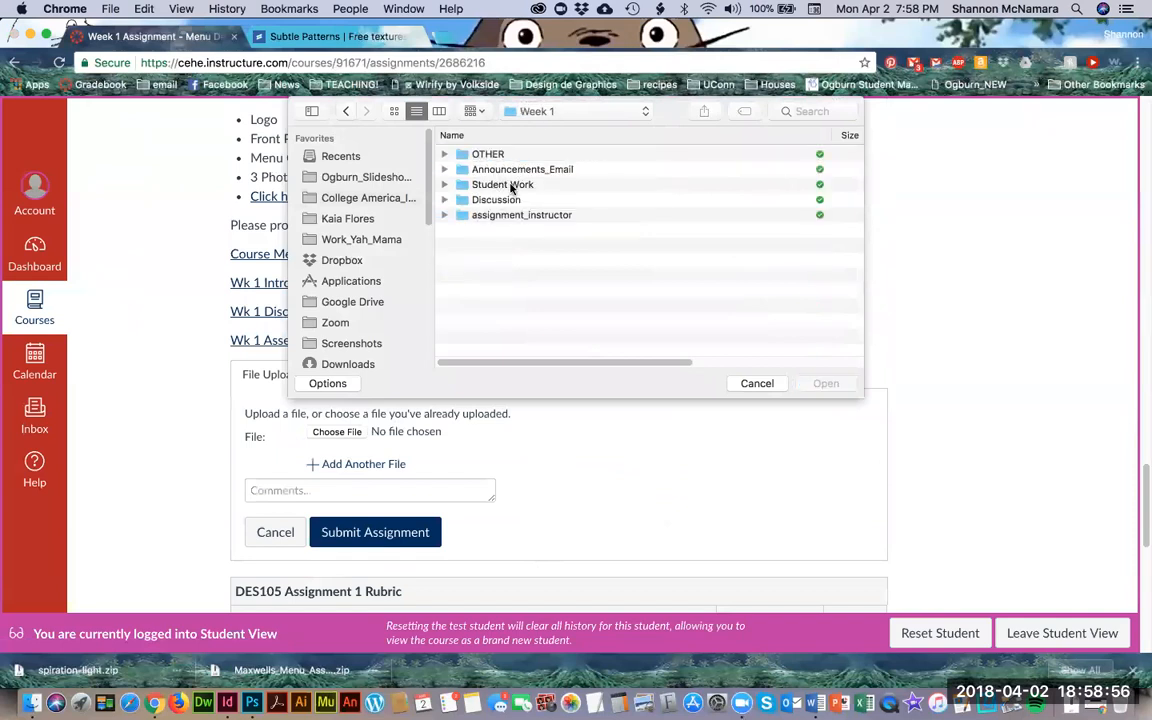
pyautogui.doubleClick(527, 216)
pyautogui.doubleClick(500, 168)
pyautogui.click(460, 154)
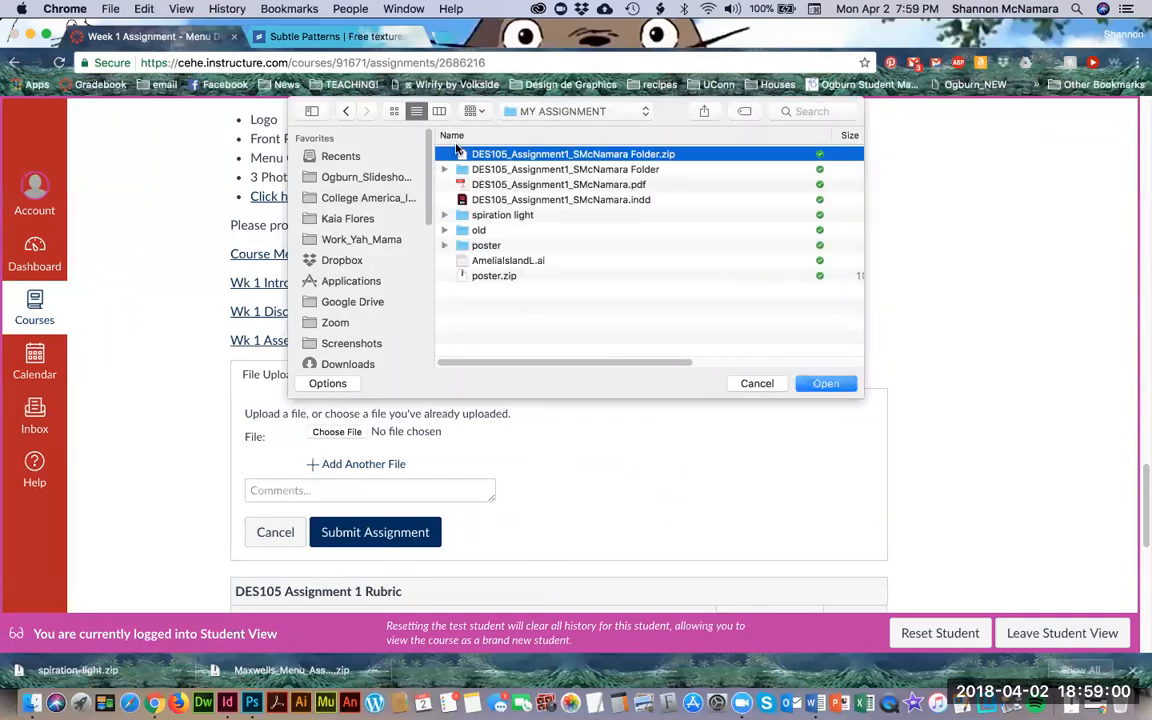
pyautogui.click(825, 383)
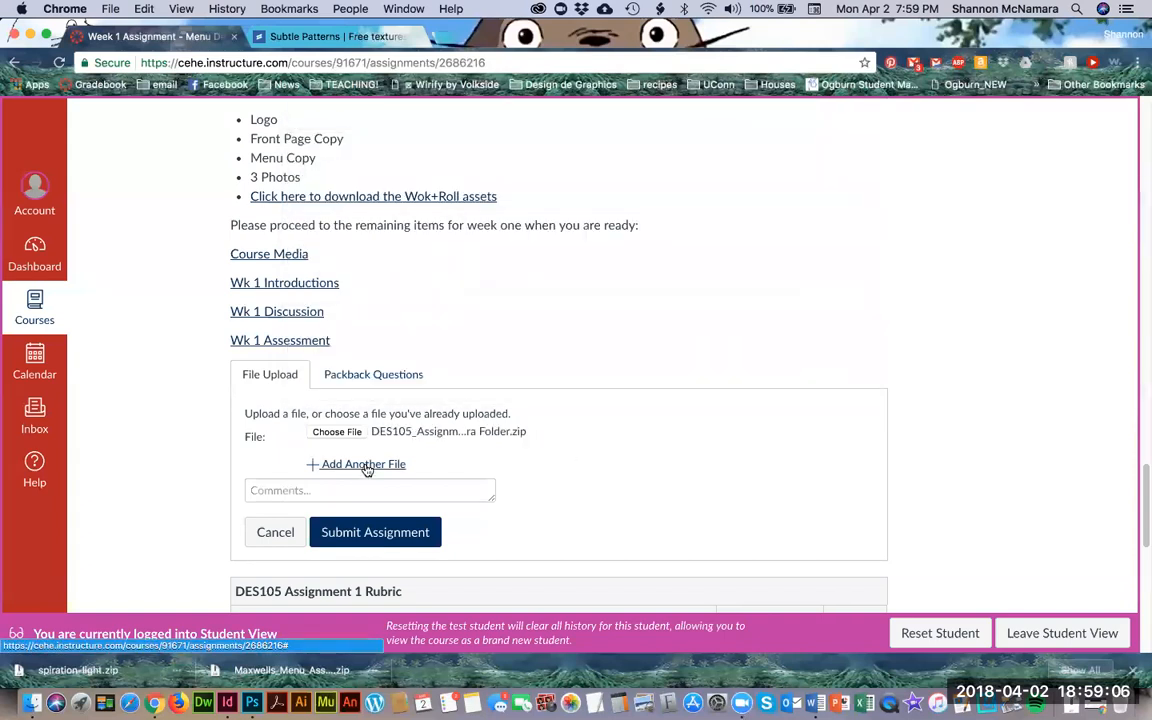
# Step: Try to add the DES105 Assignment 1 PDF from the MY ASSIGNMENT folder as a second submission file
pyautogui.click(366, 466)
pyautogui.click(343, 464)
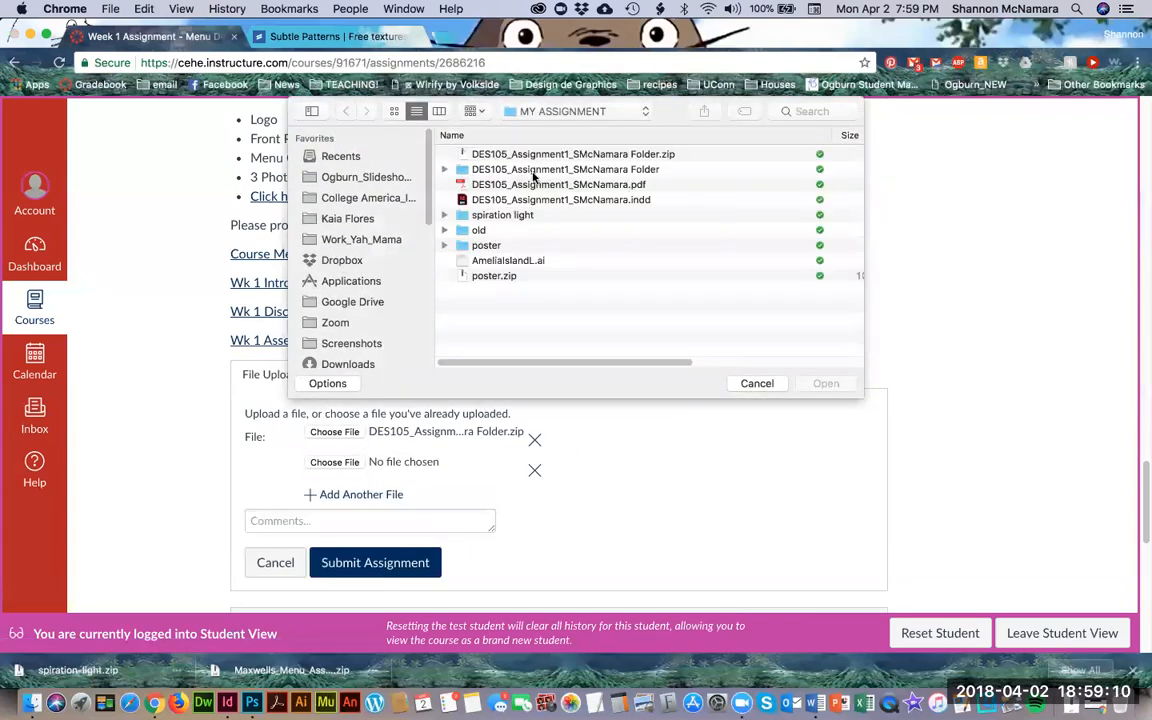
pyautogui.click(530, 184)
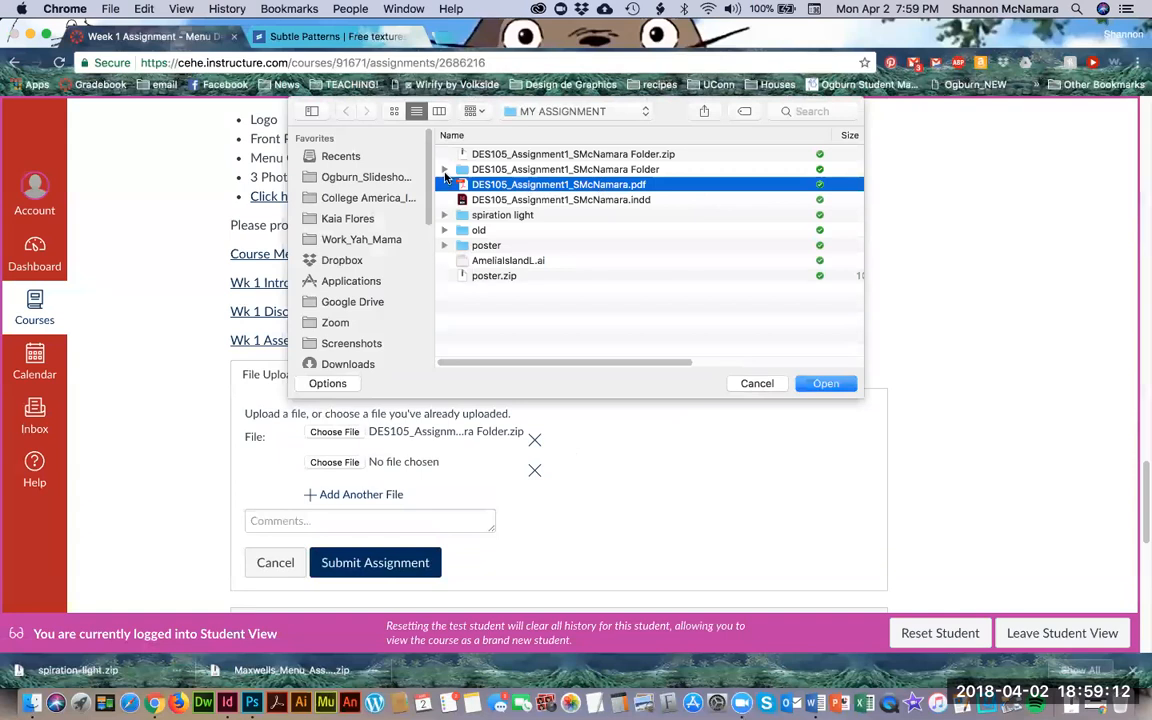
pyautogui.click(444, 169)
pyautogui.click(560, 199)
pyautogui.click(830, 386)
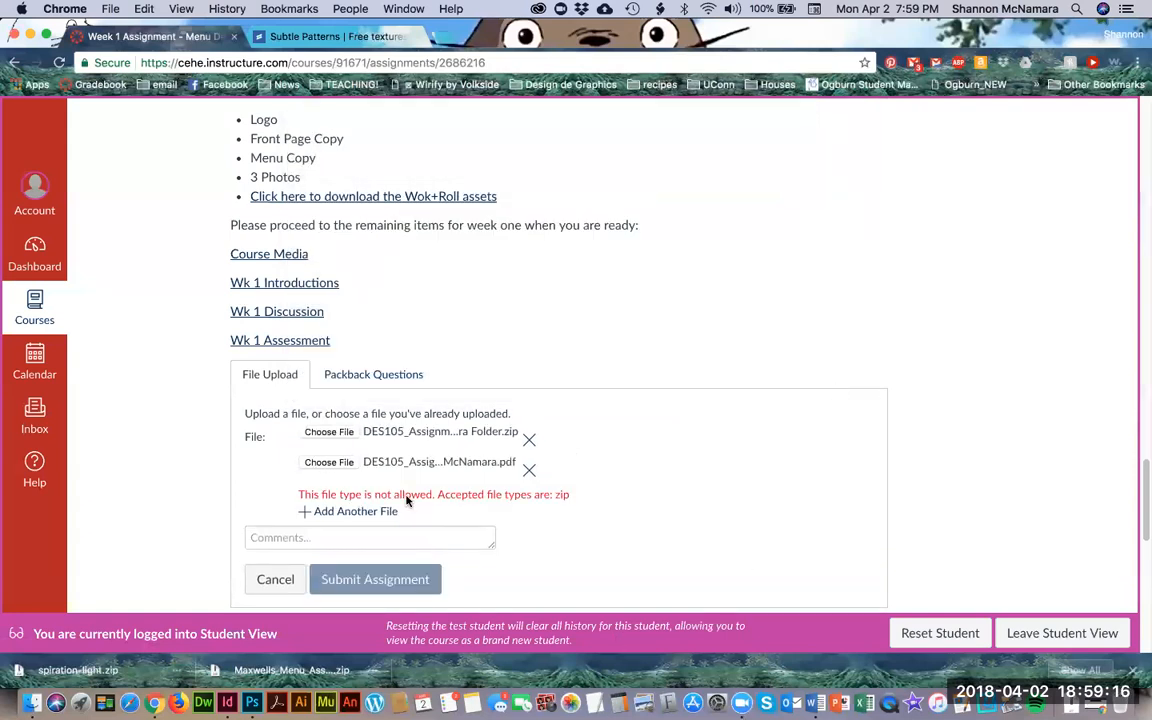
pyautogui.scroll(-5, 381, 535)
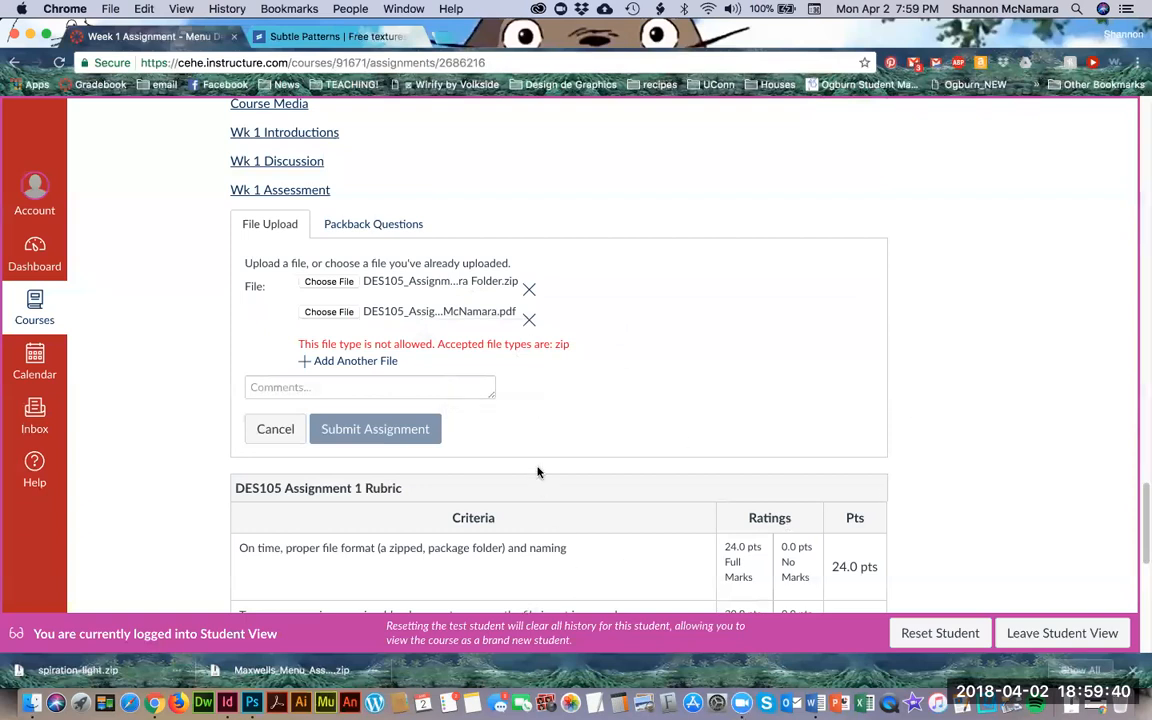
# Step: Switch to the DES 105_Wk1.pptx presentation in Google Slides and show the final "Questions?" slide
pyautogui.press('super+grave')
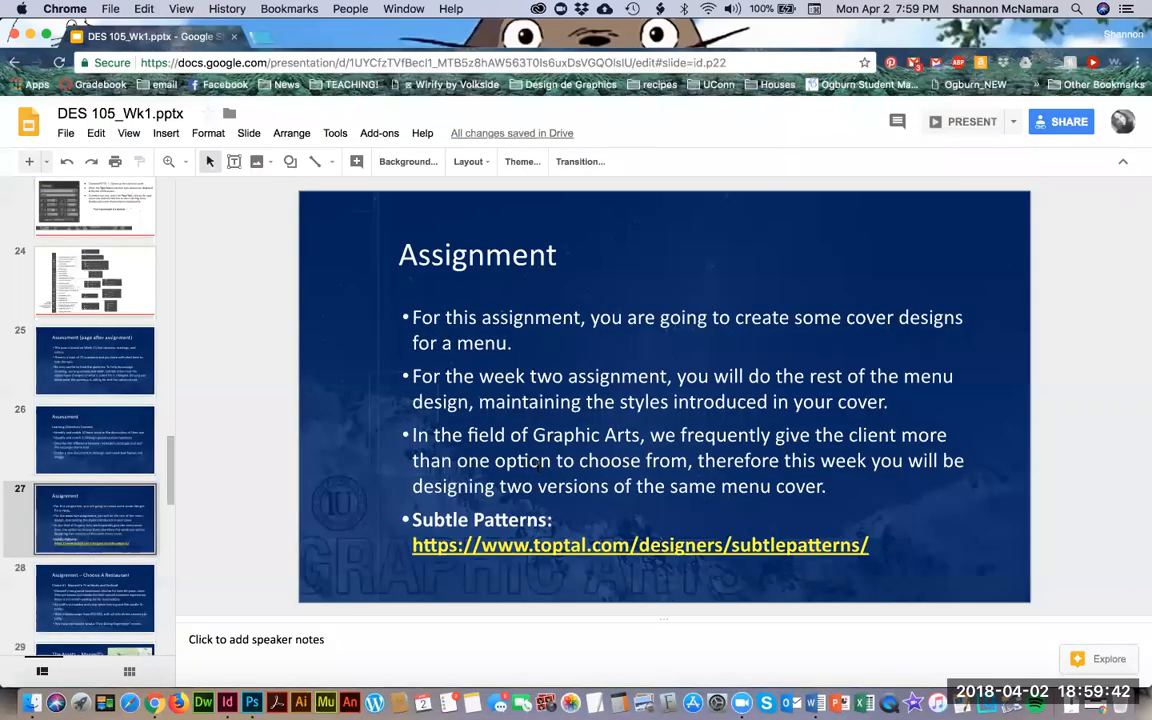
pyautogui.moveTo(171, 462); pyautogui.dragTo(170, 640)
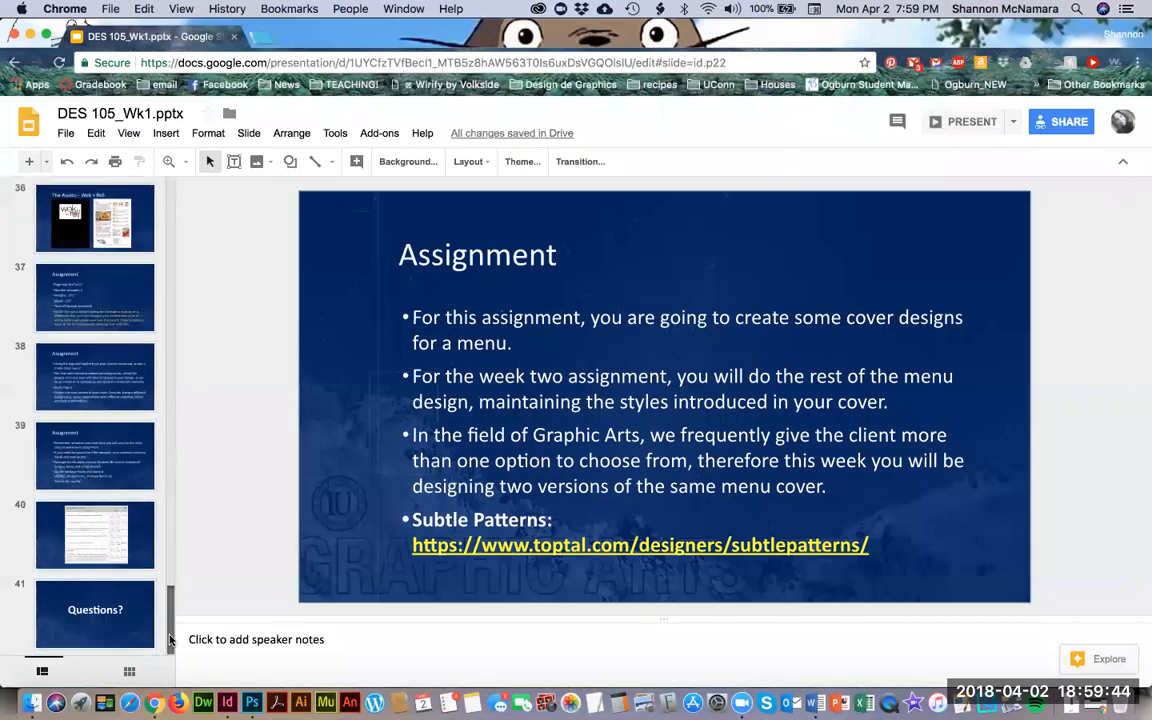
pyautogui.click(90, 616)
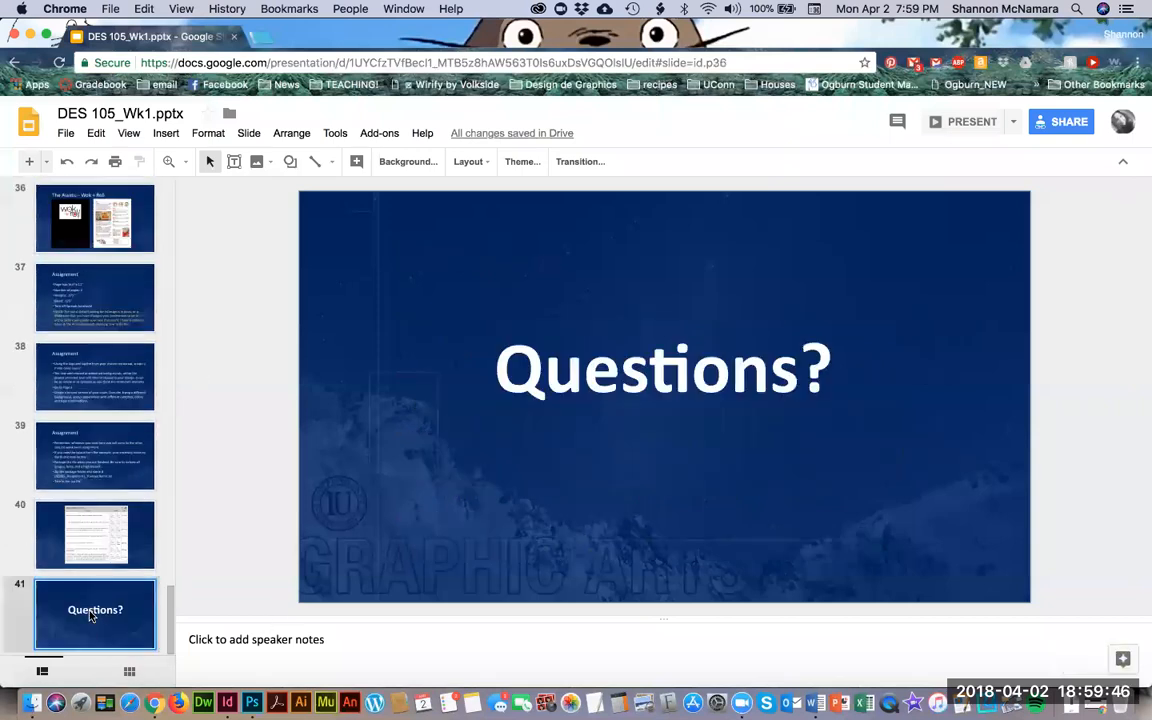